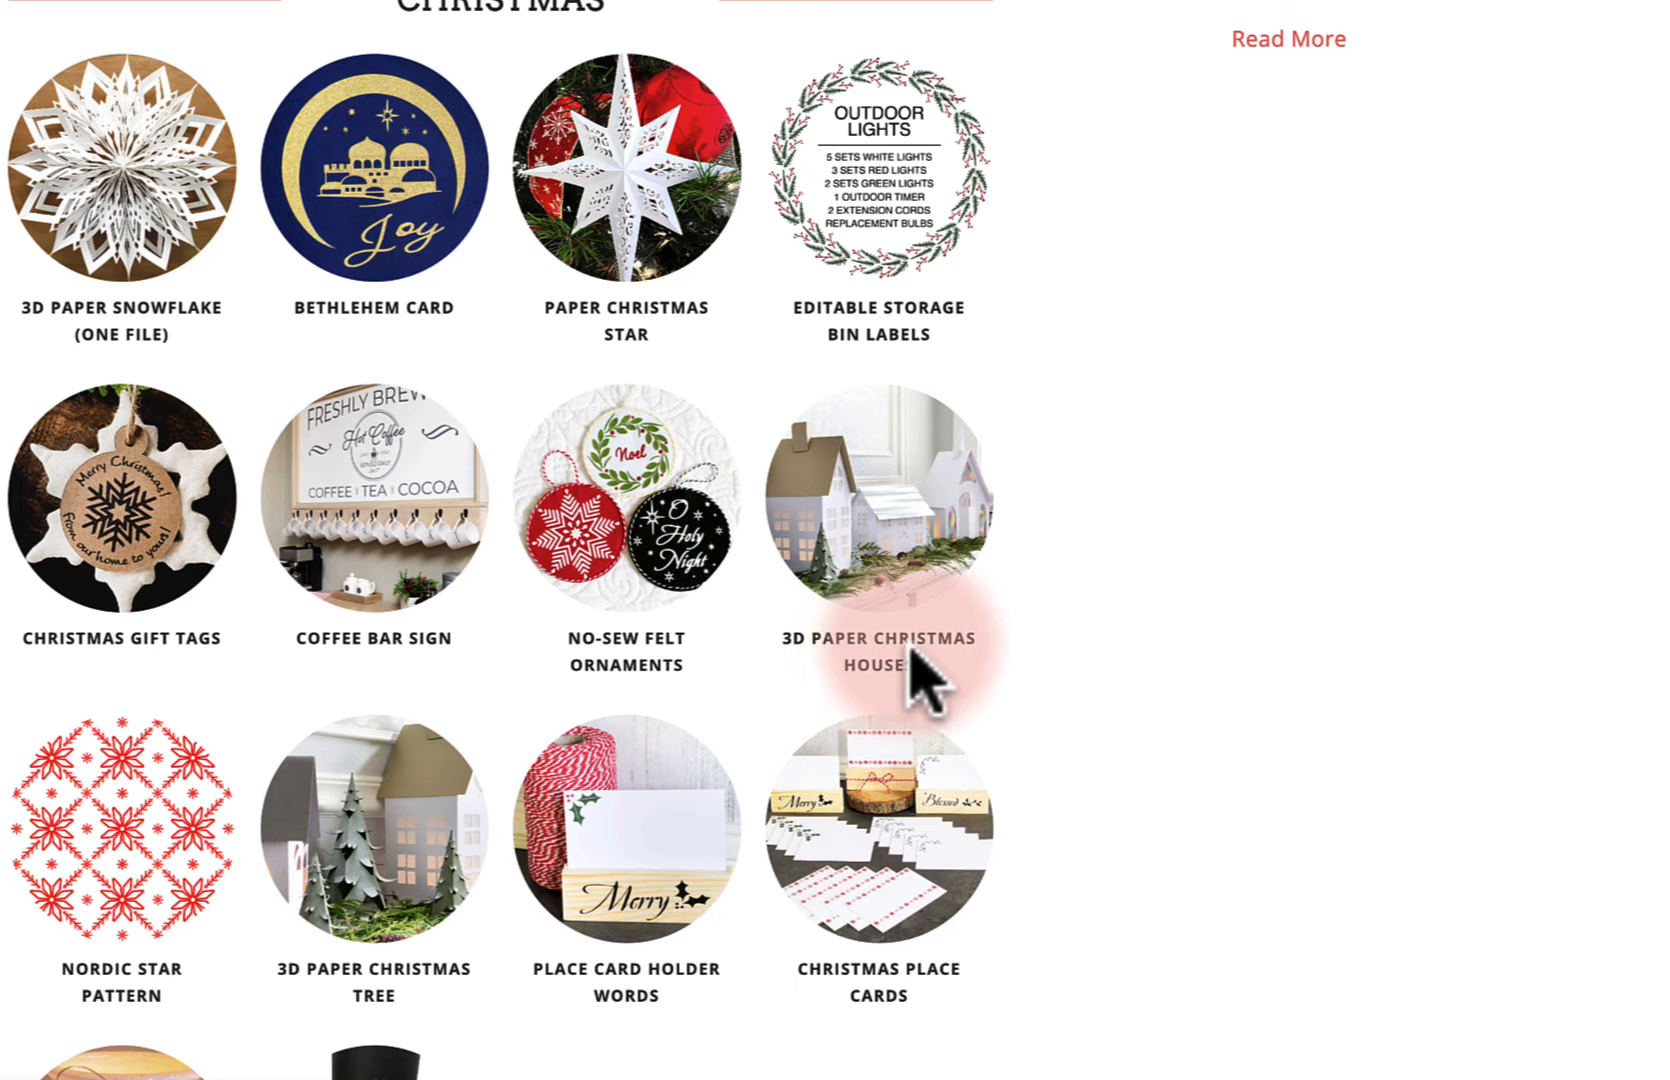
Open the 3D Paper Christmas House files folder and view its contents as thumbnails and as a list
click(878, 515)
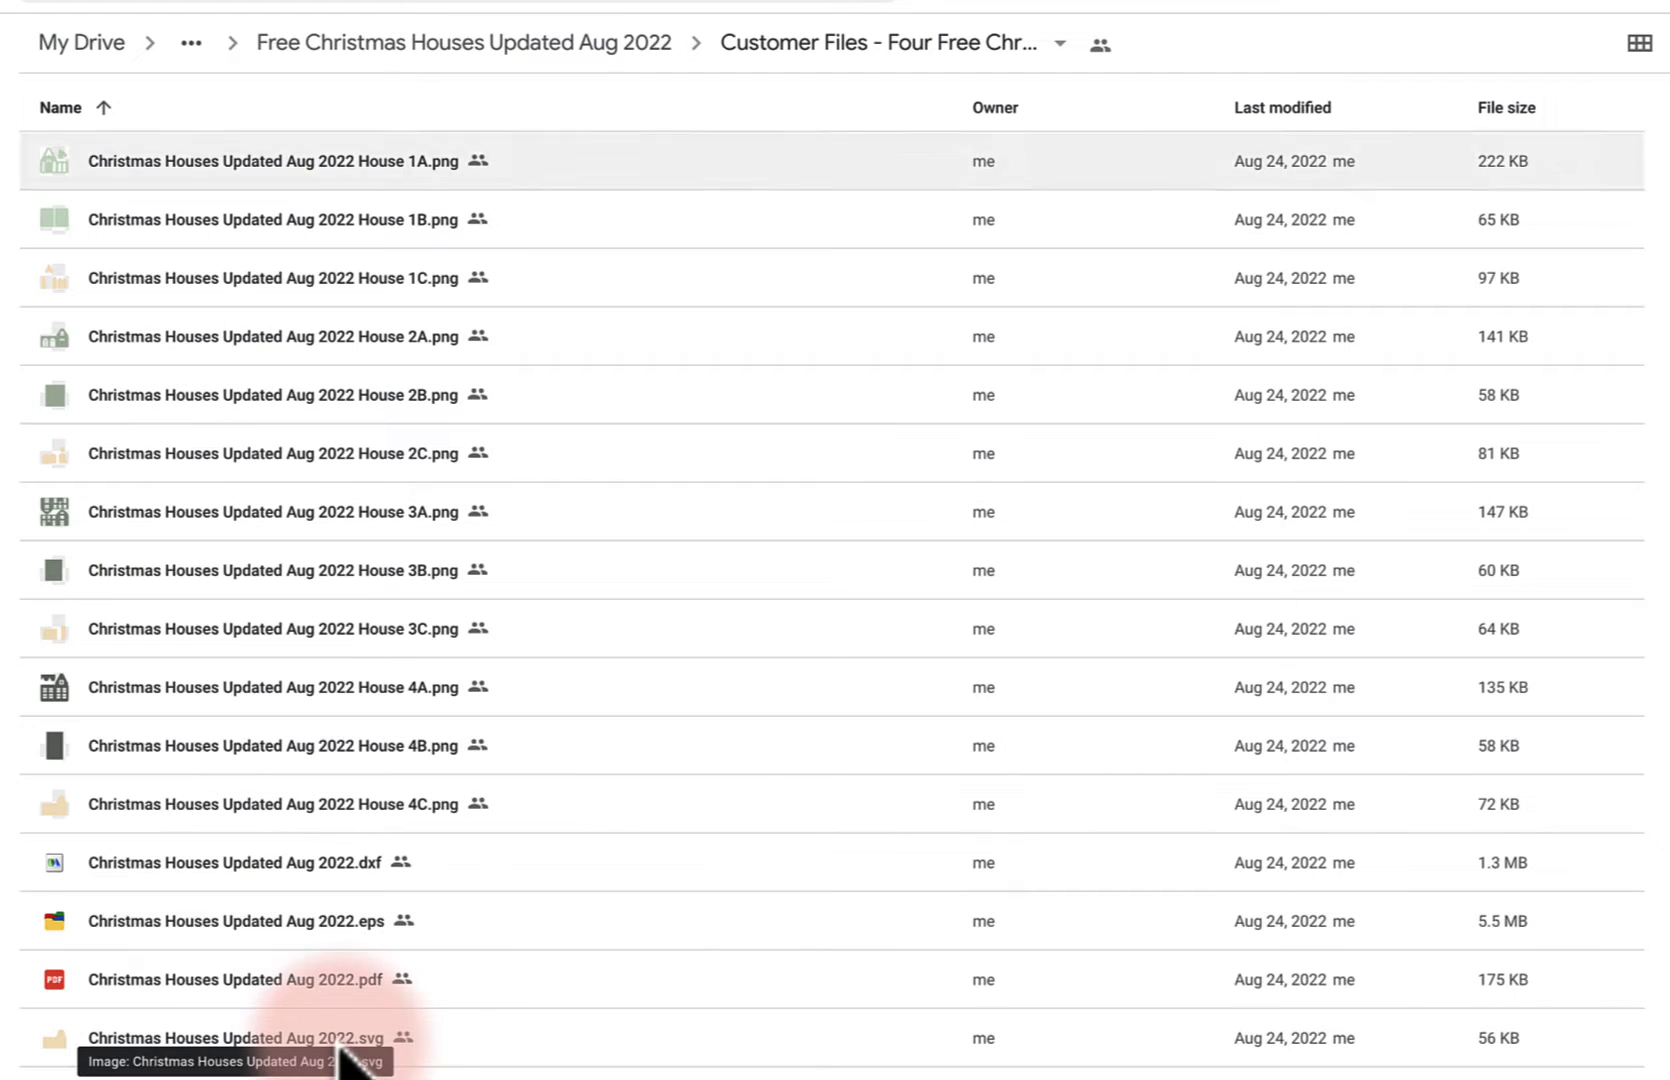
click(1638, 45)
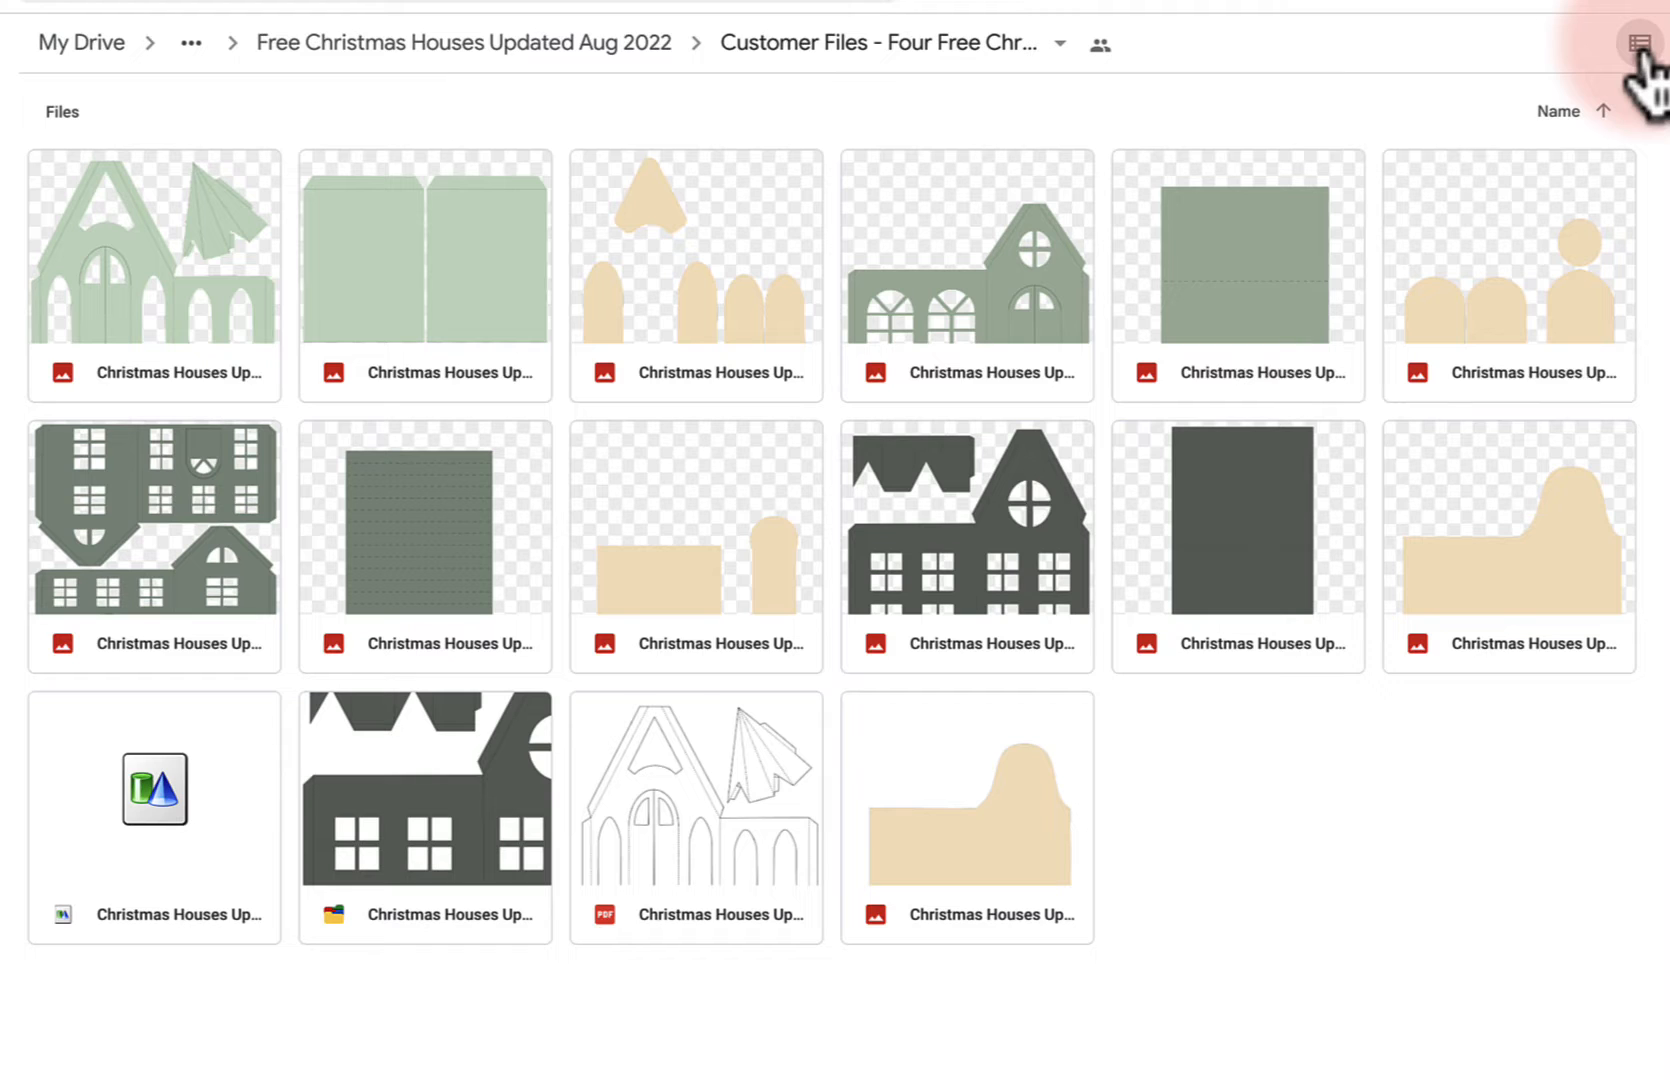
click(1638, 45)
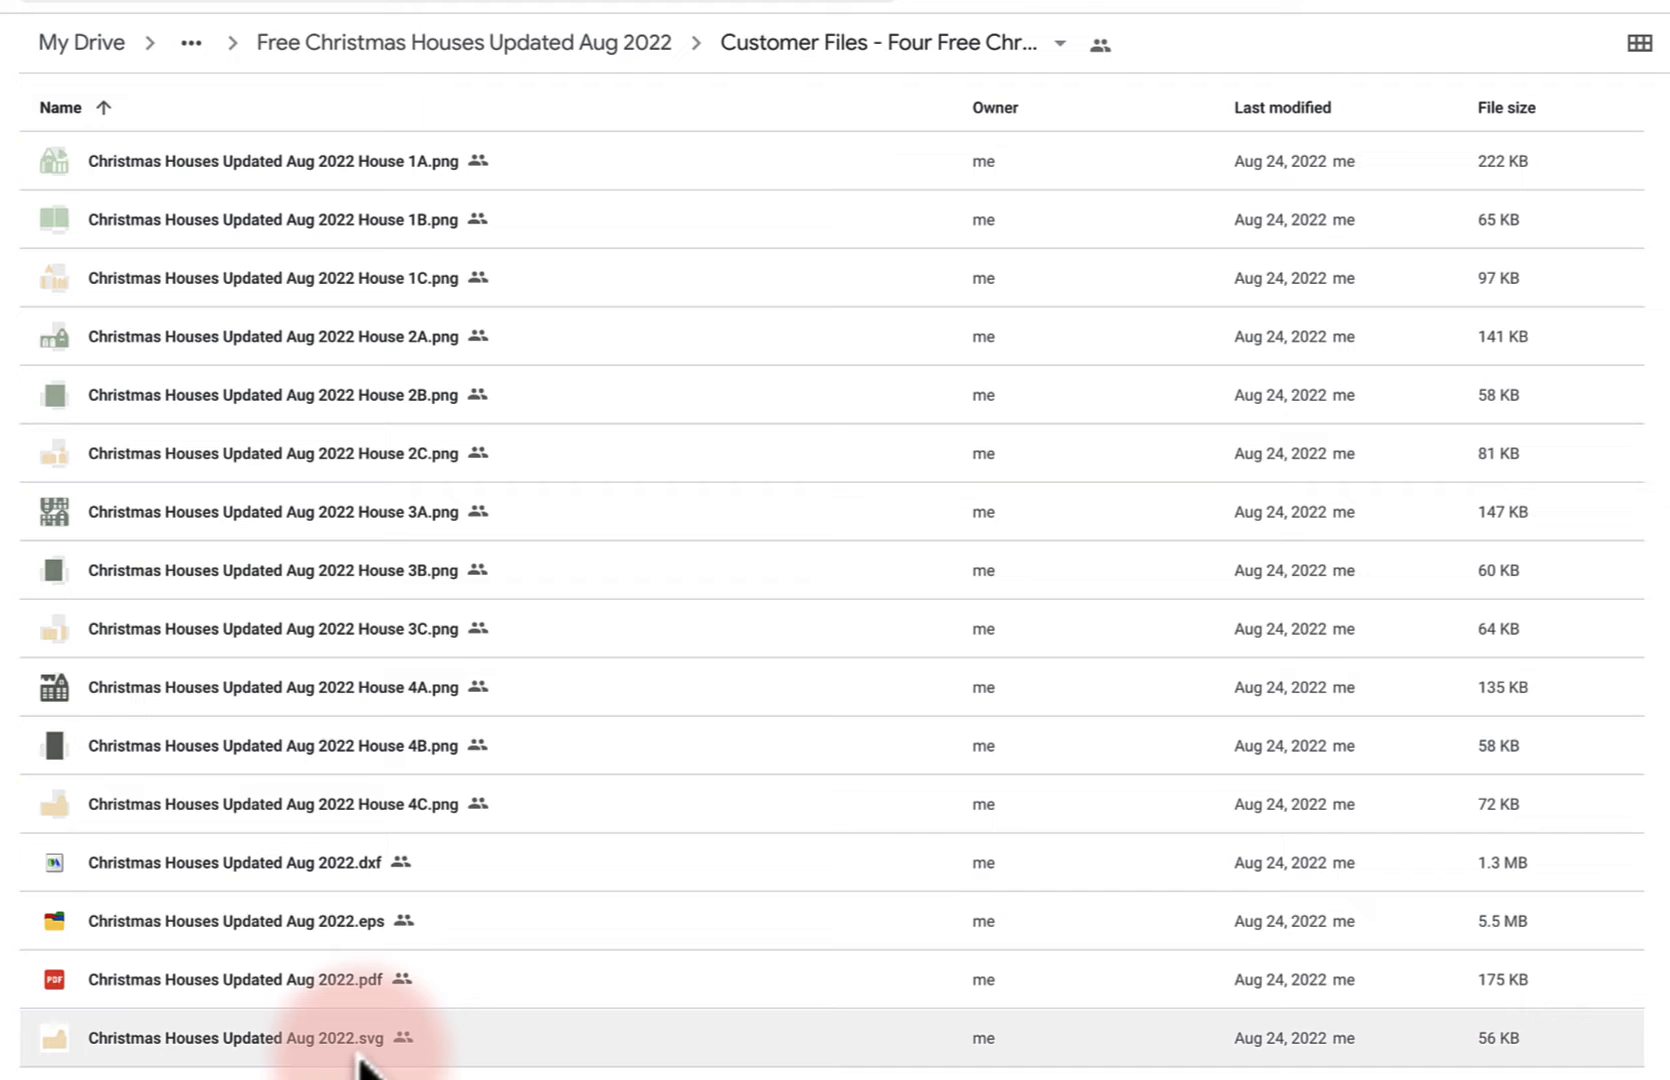
Open the Christmas Houses Updated Aug 2022.svg file and download it
click(291, 1040)
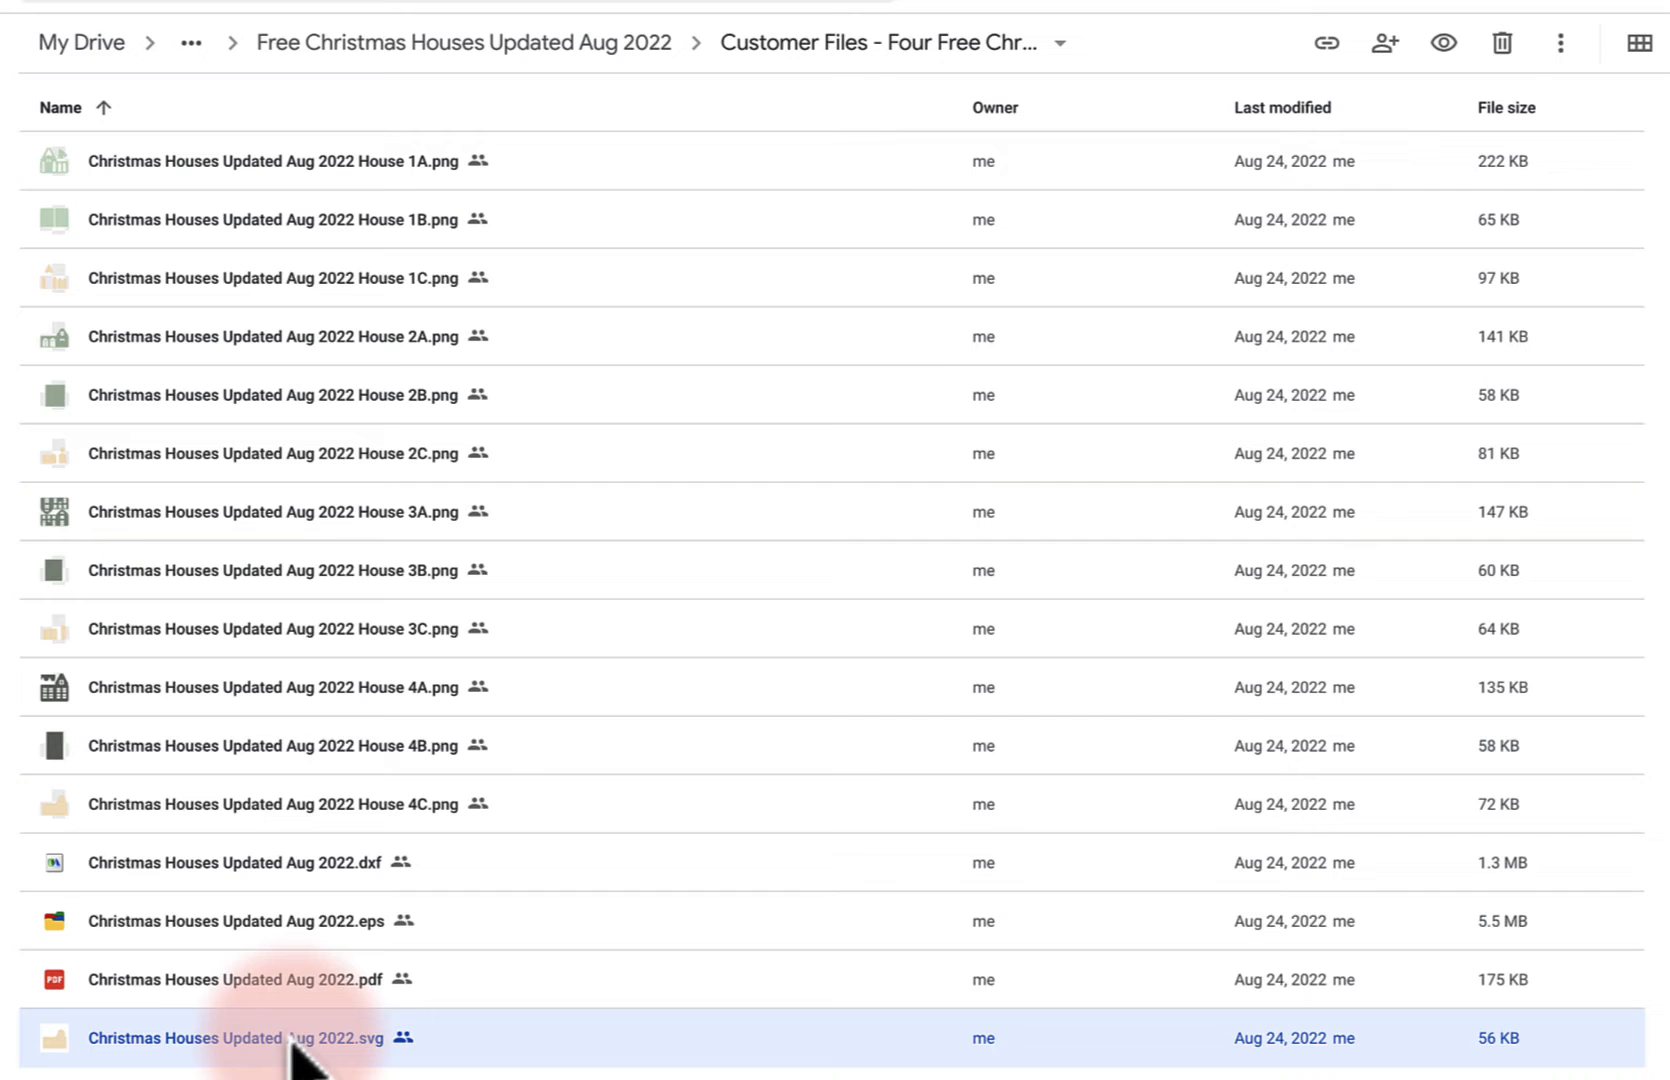
double_click(291, 1040)
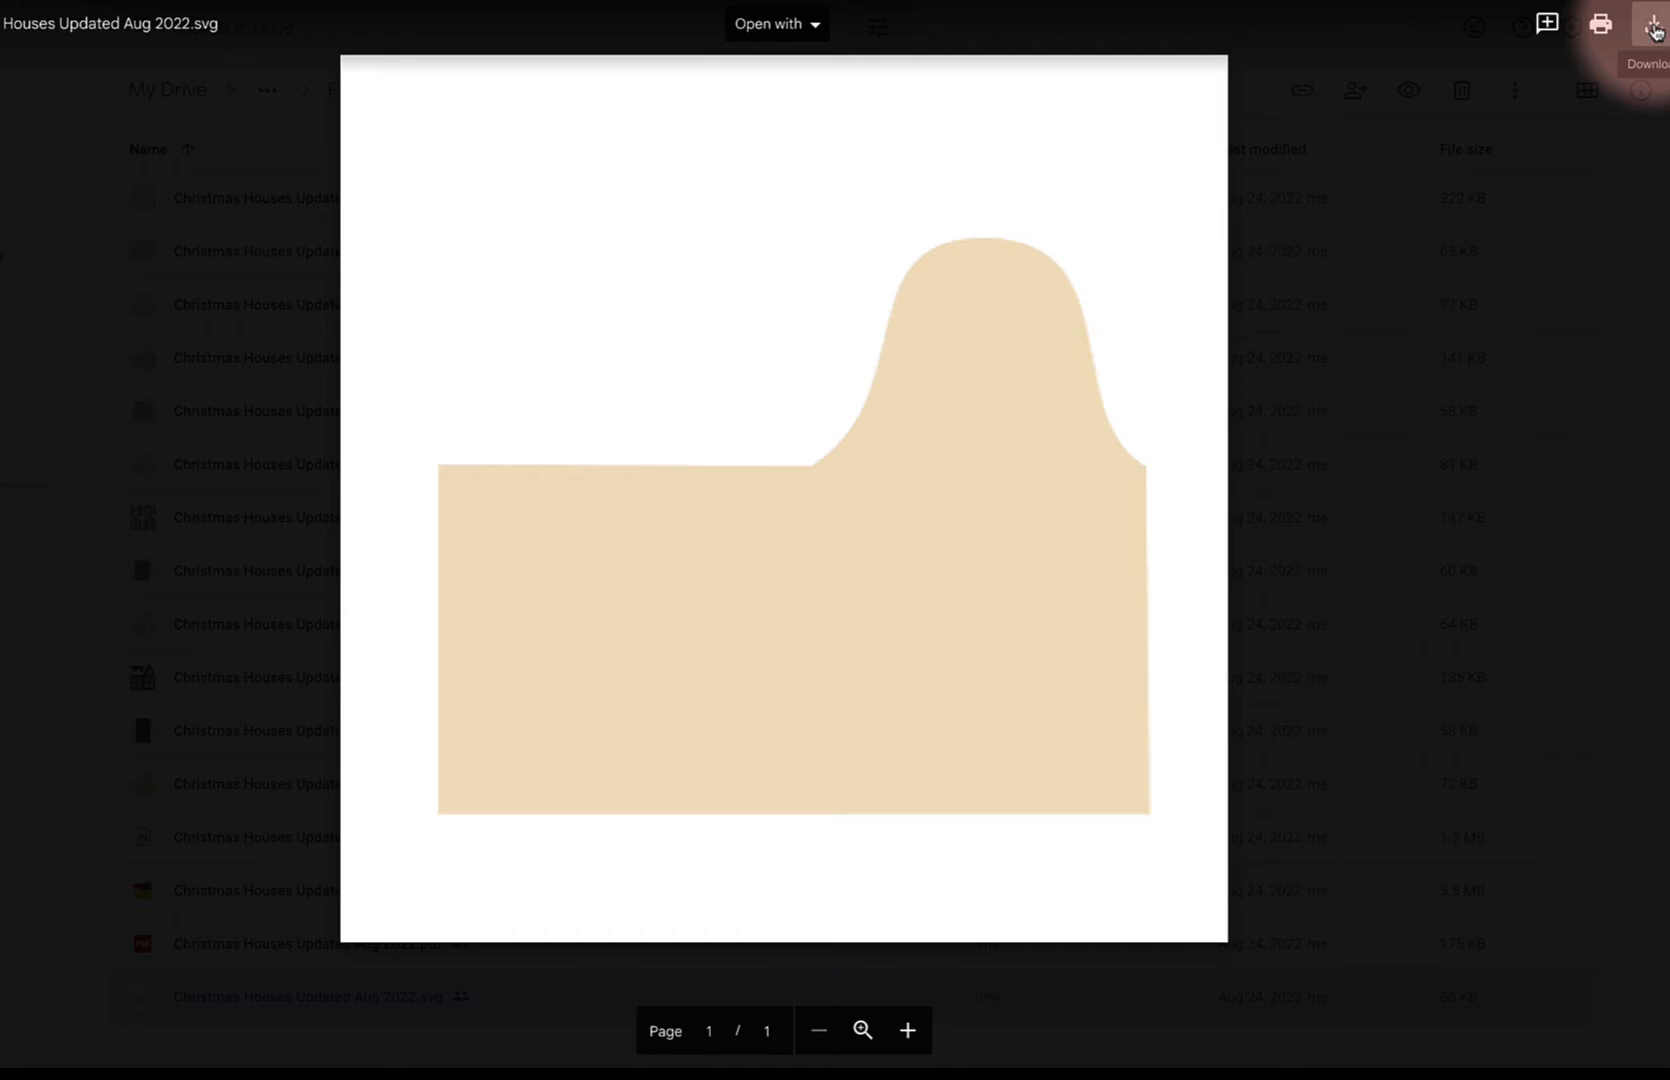
click(1655, 30)
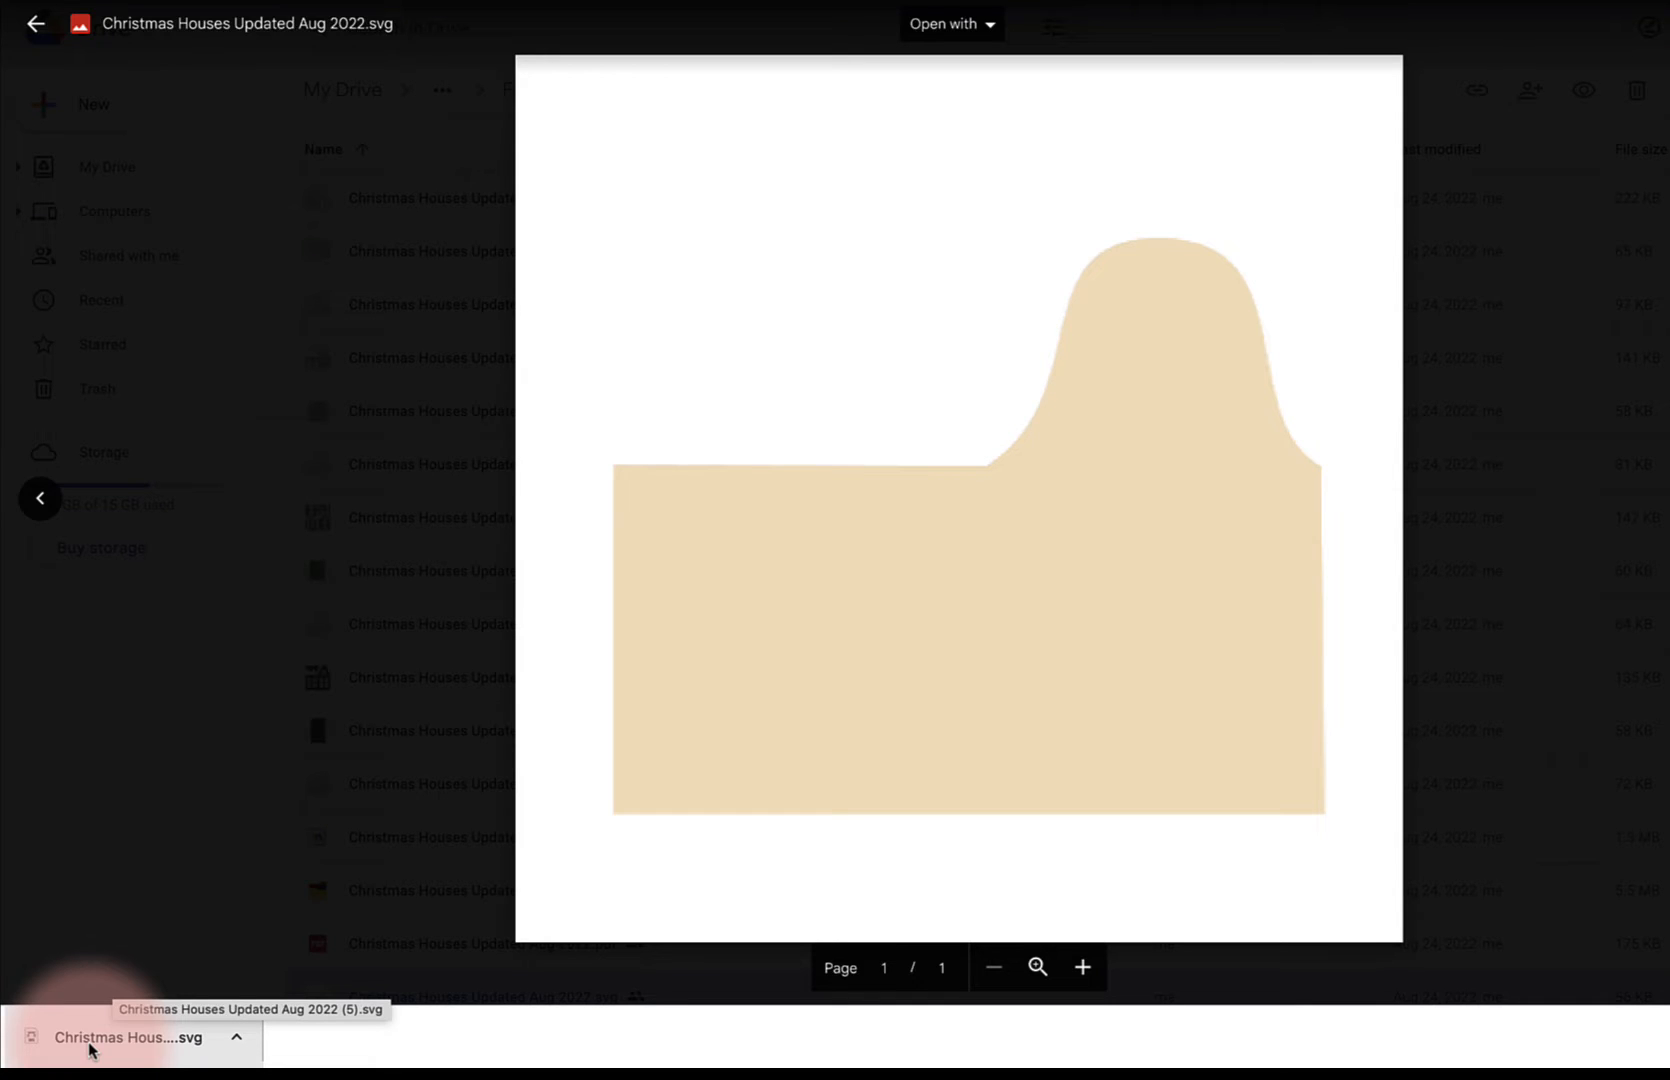
Switch to Cricut Design Space and start an image upload from the computer
mouse_move(90, 1052)
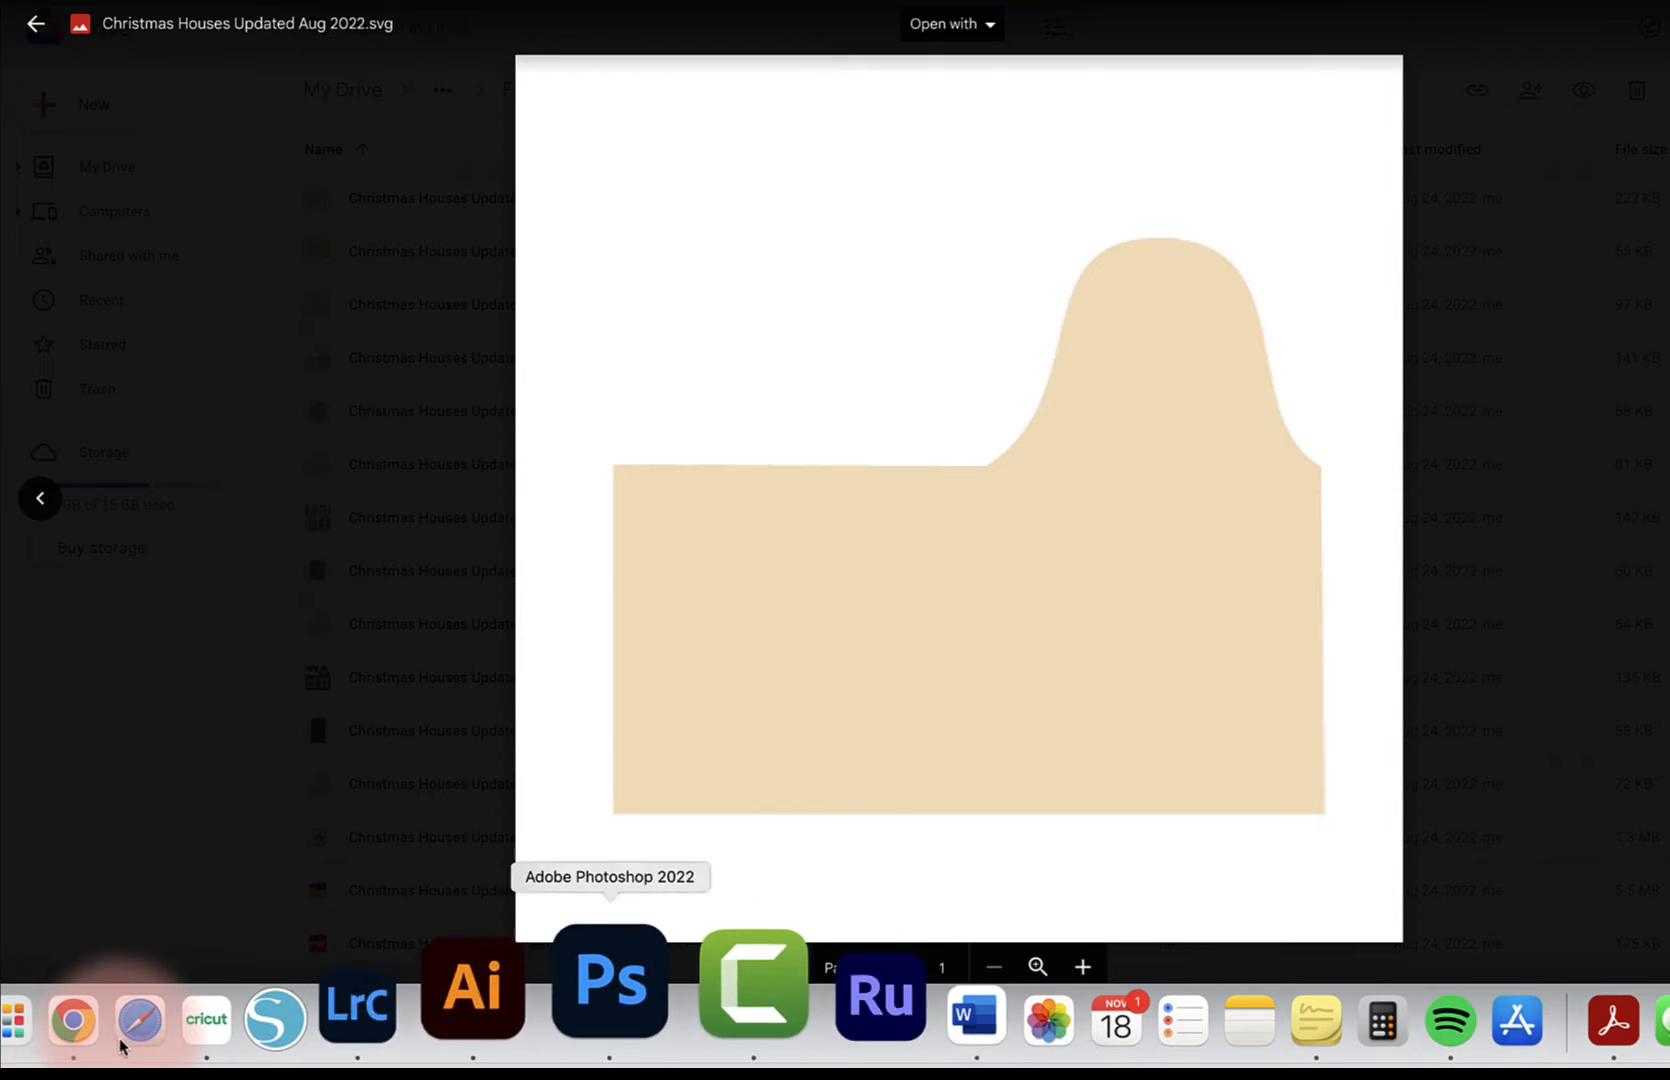
click(371, 1007)
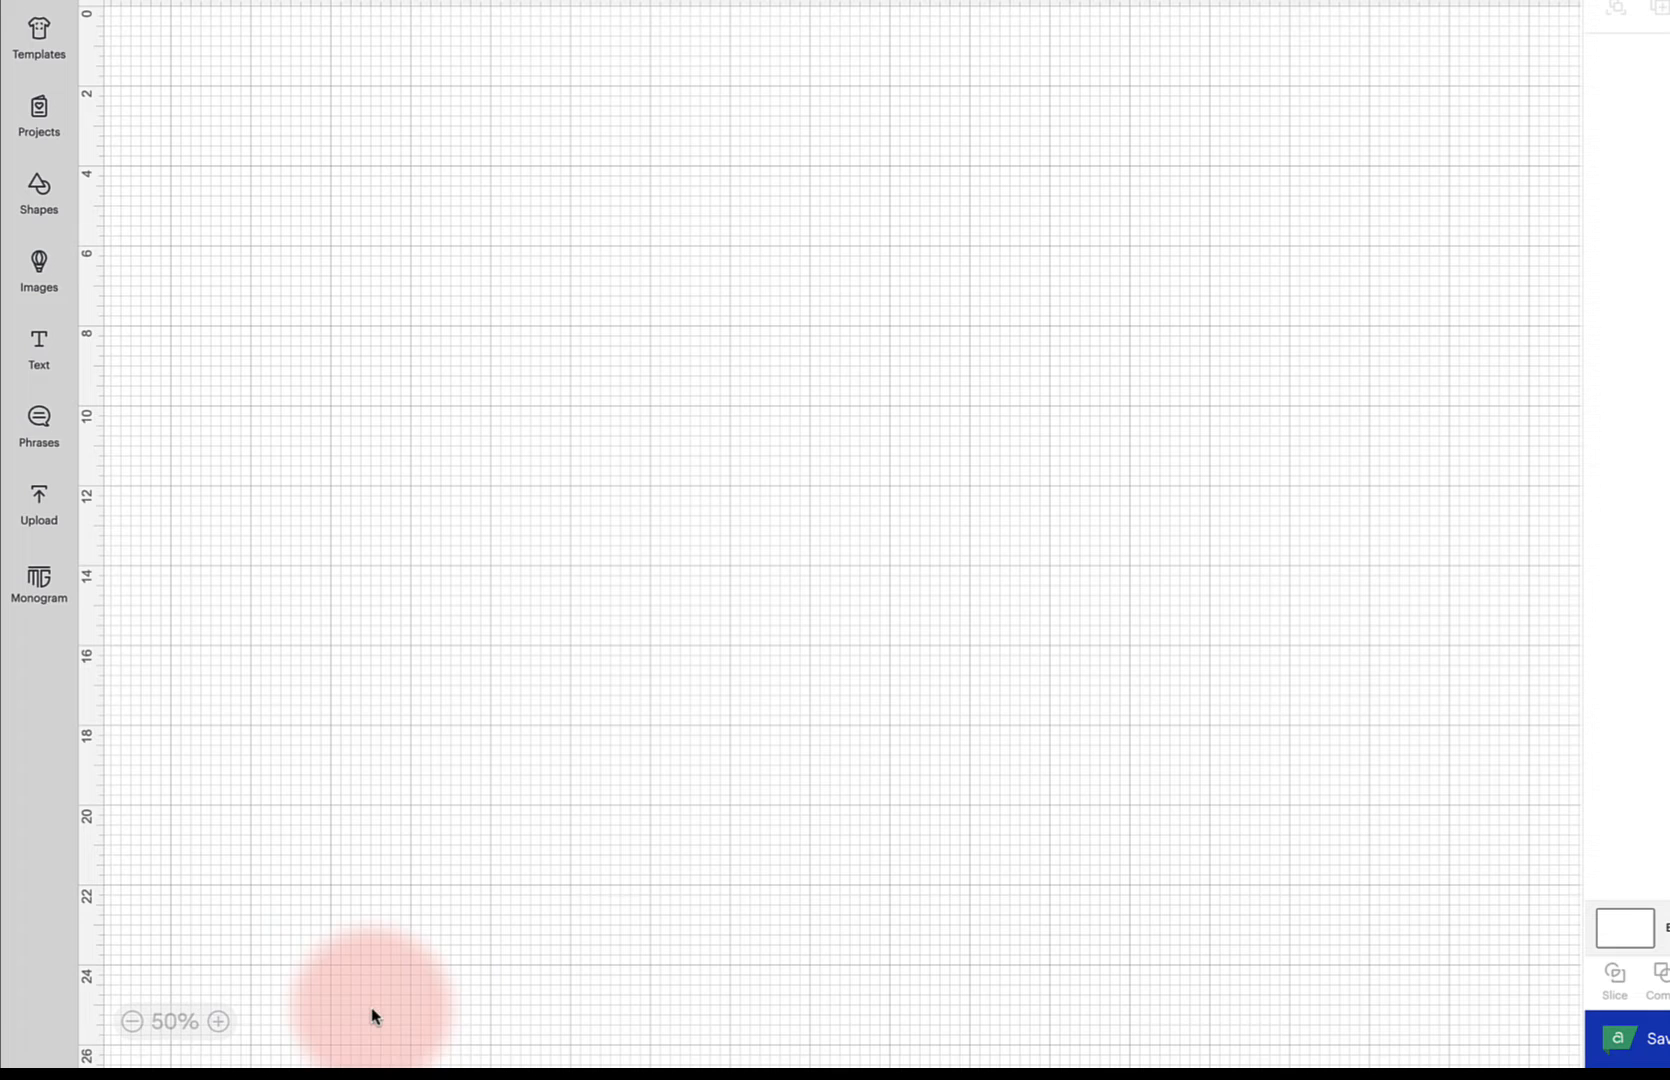
click(38, 508)
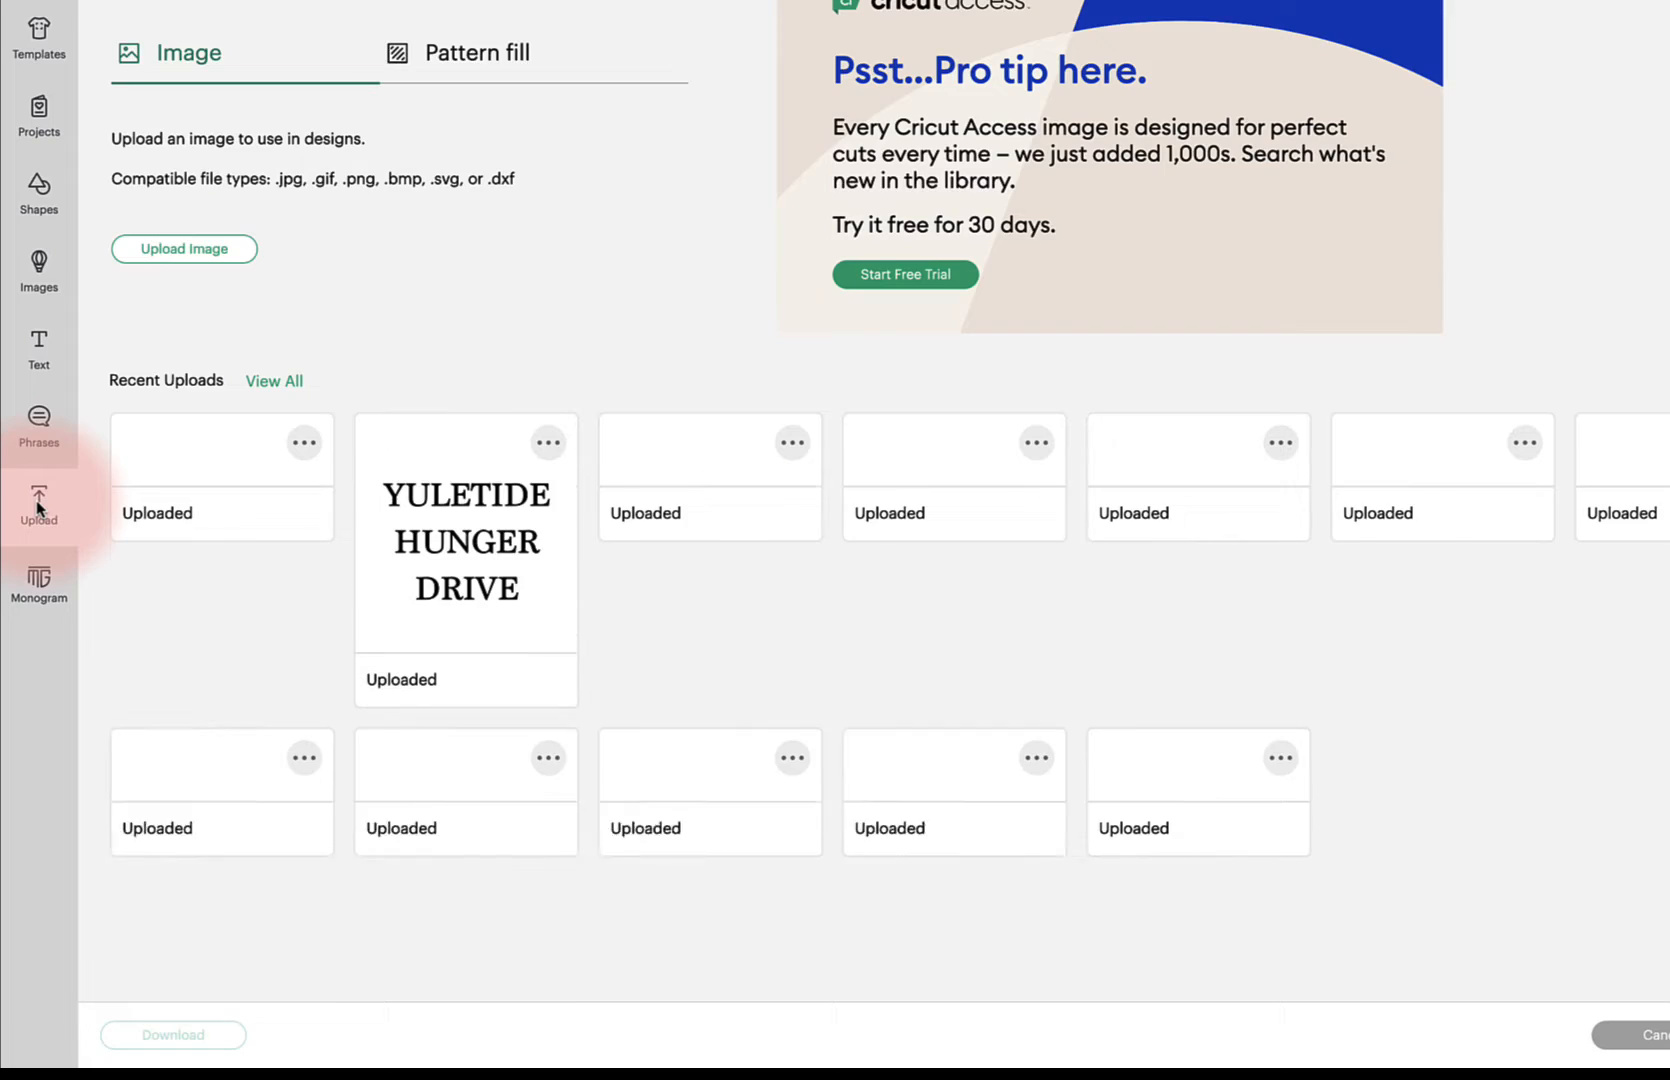
click(170, 250)
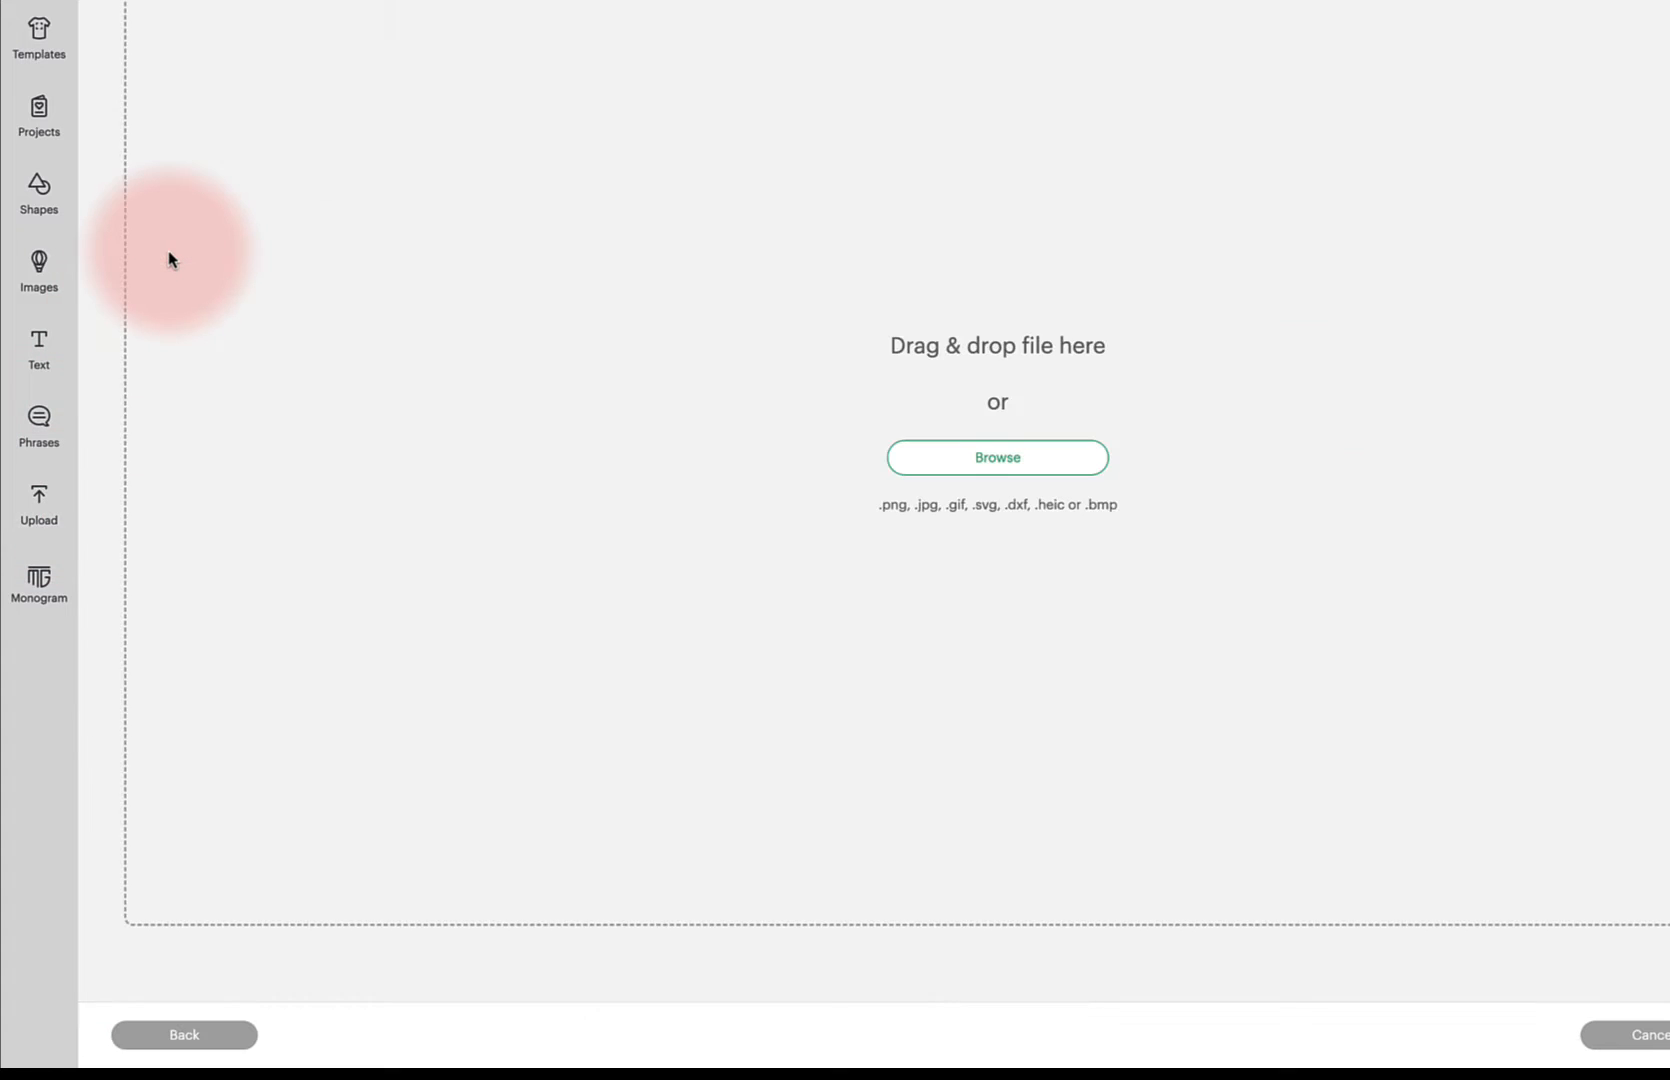
click(966, 459)
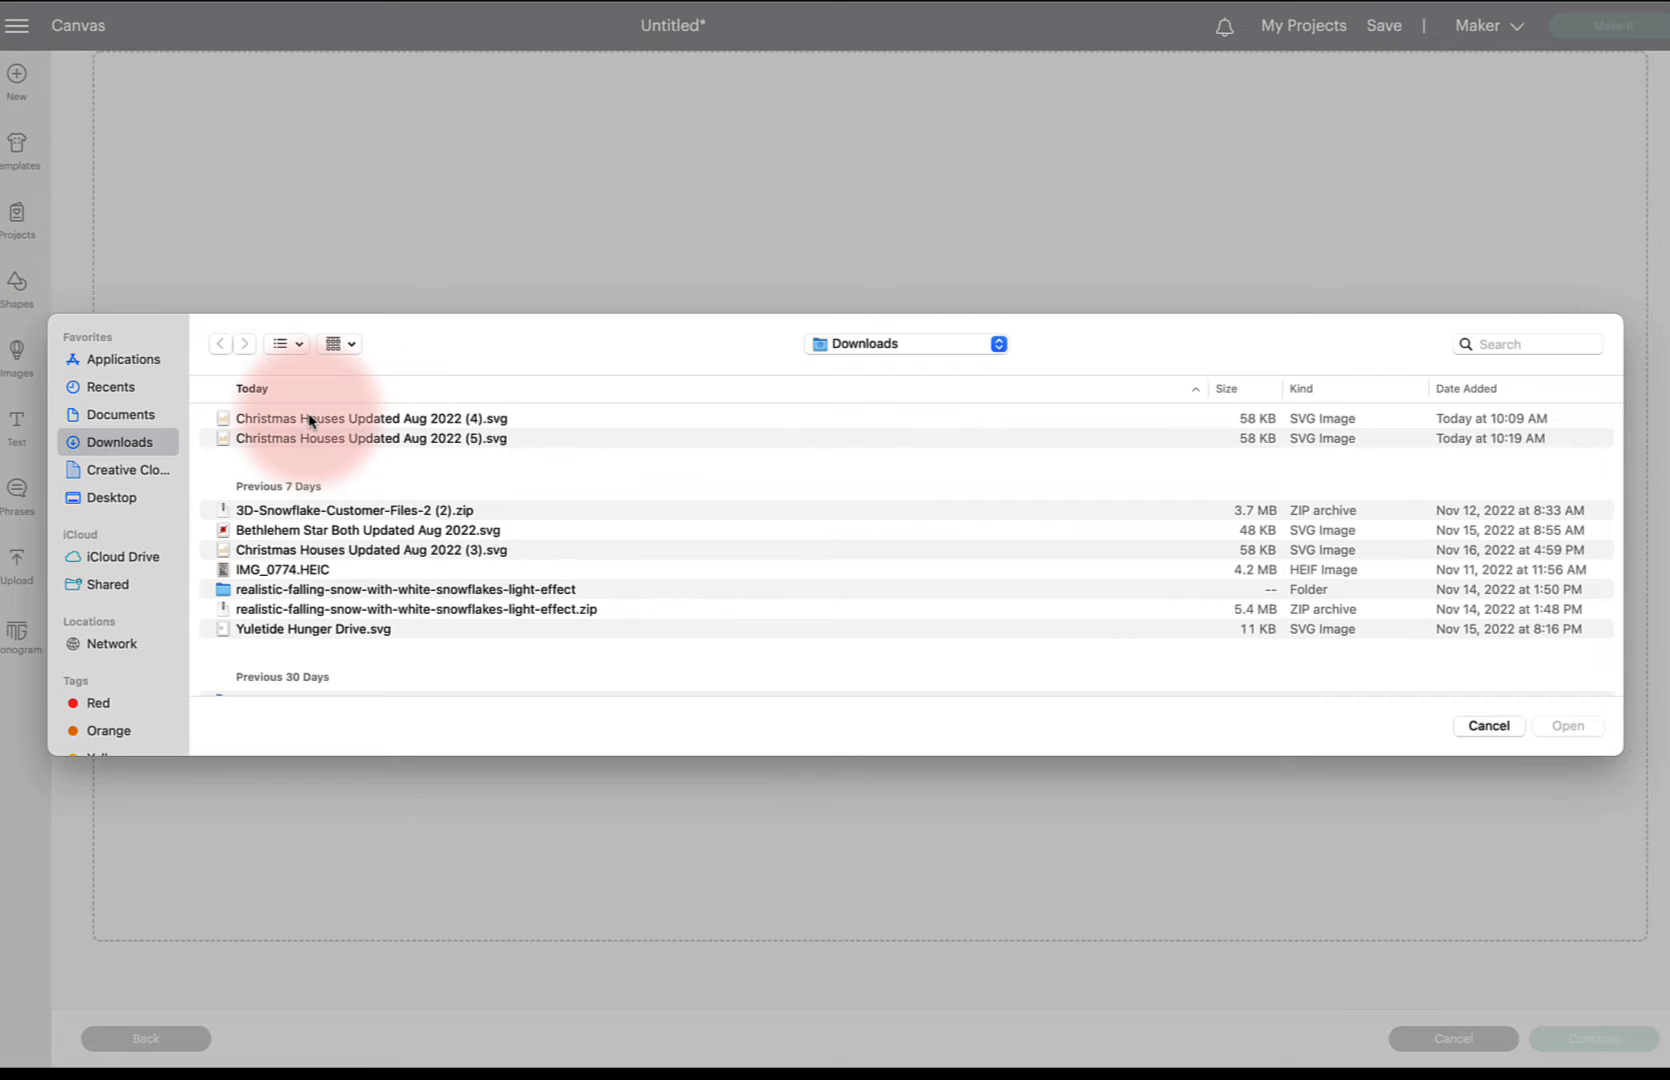
Upload Christmas Houses Updated Aug 2022 (4).svg from Downloads and add it to the canvas
click(407, 425)
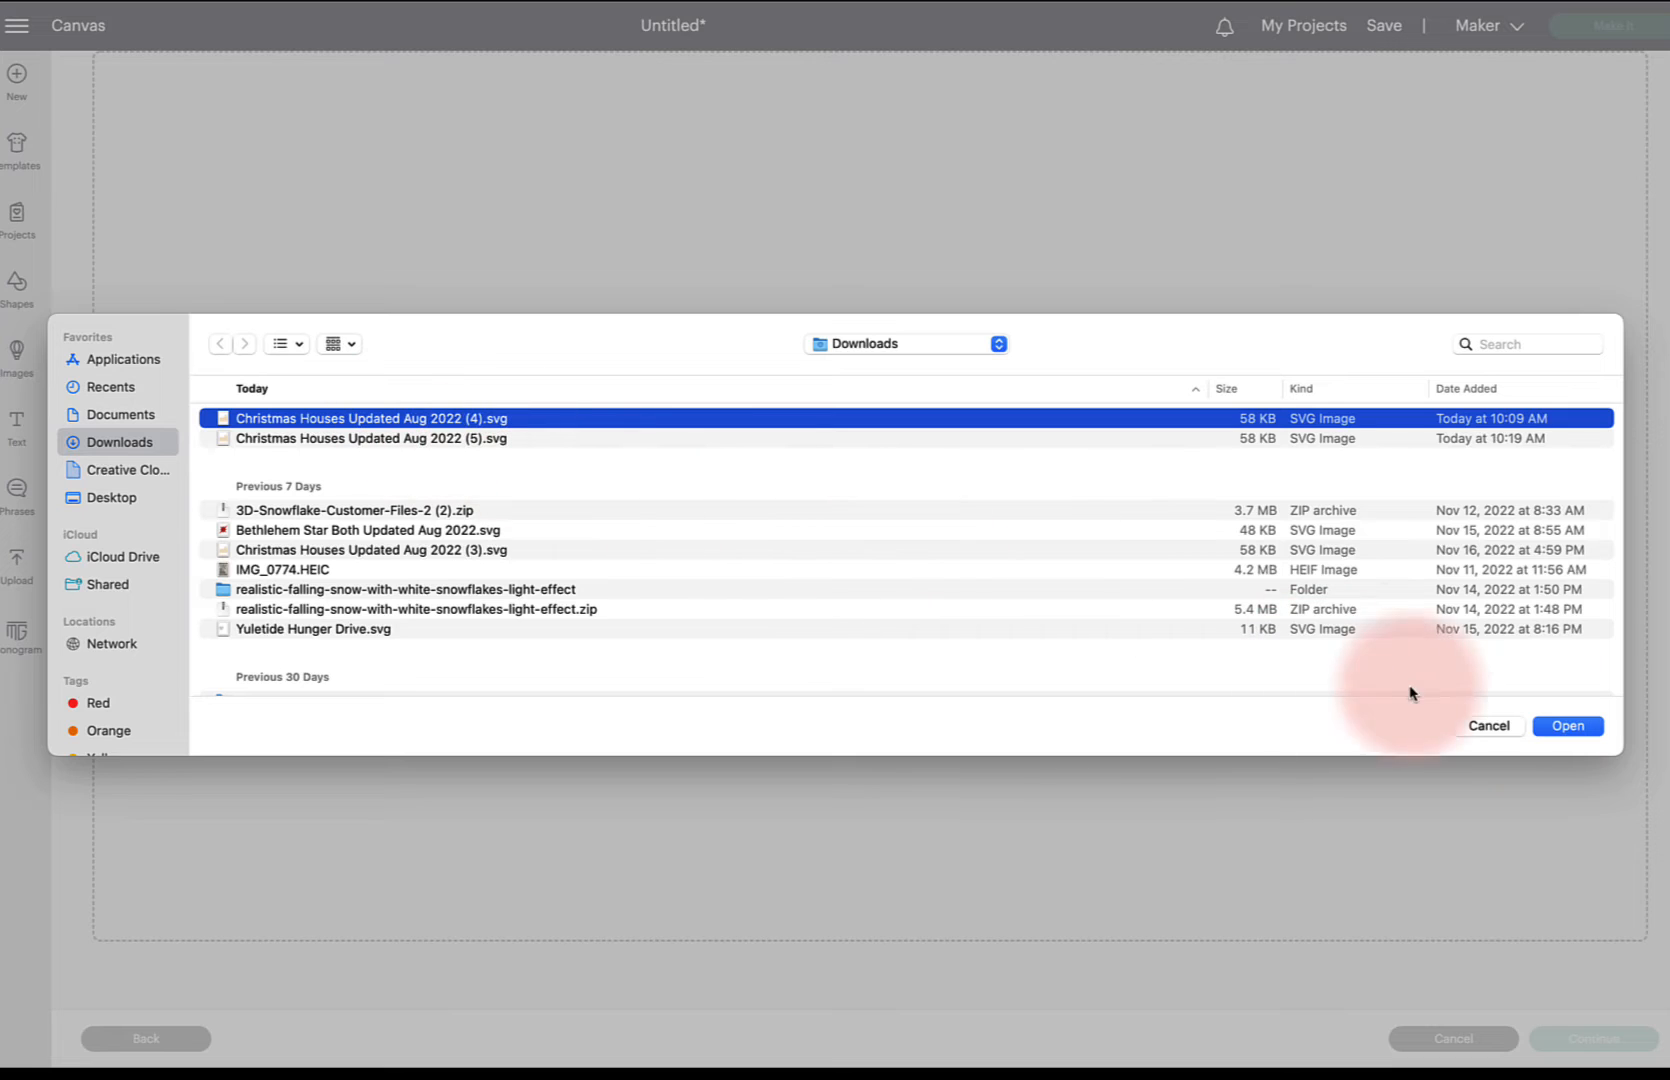
click(1572, 728)
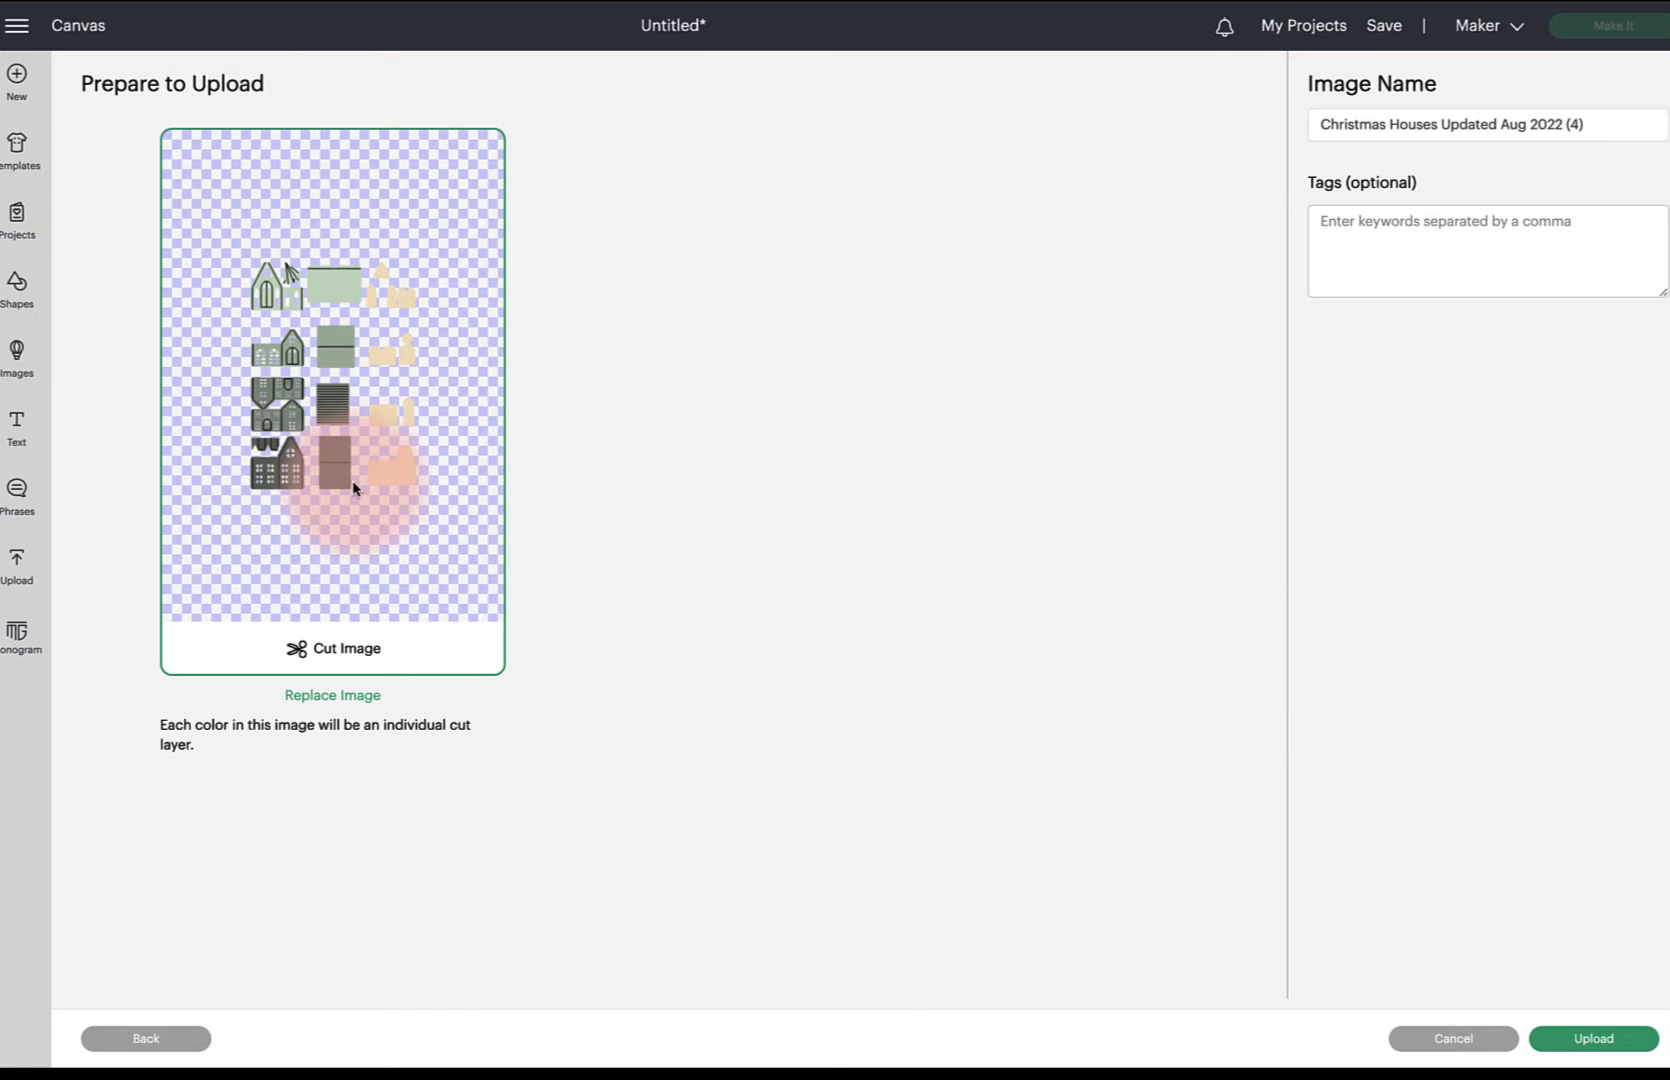
click(1592, 1039)
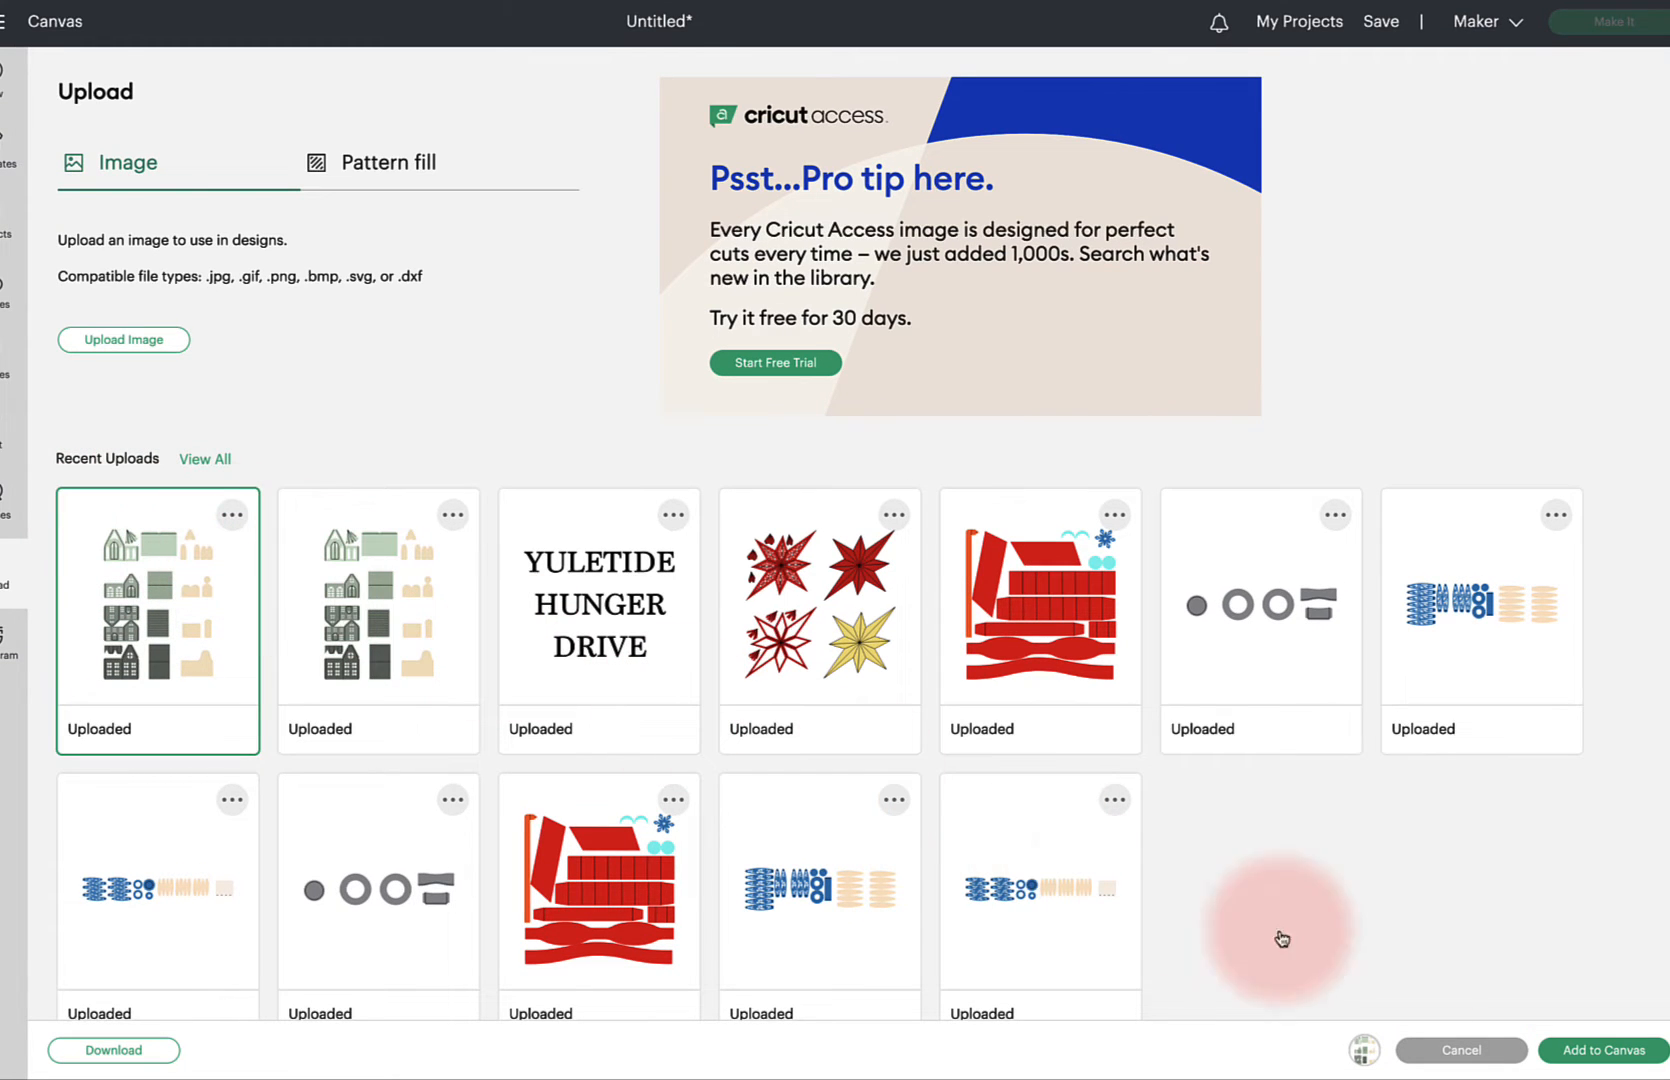
click(1610, 1052)
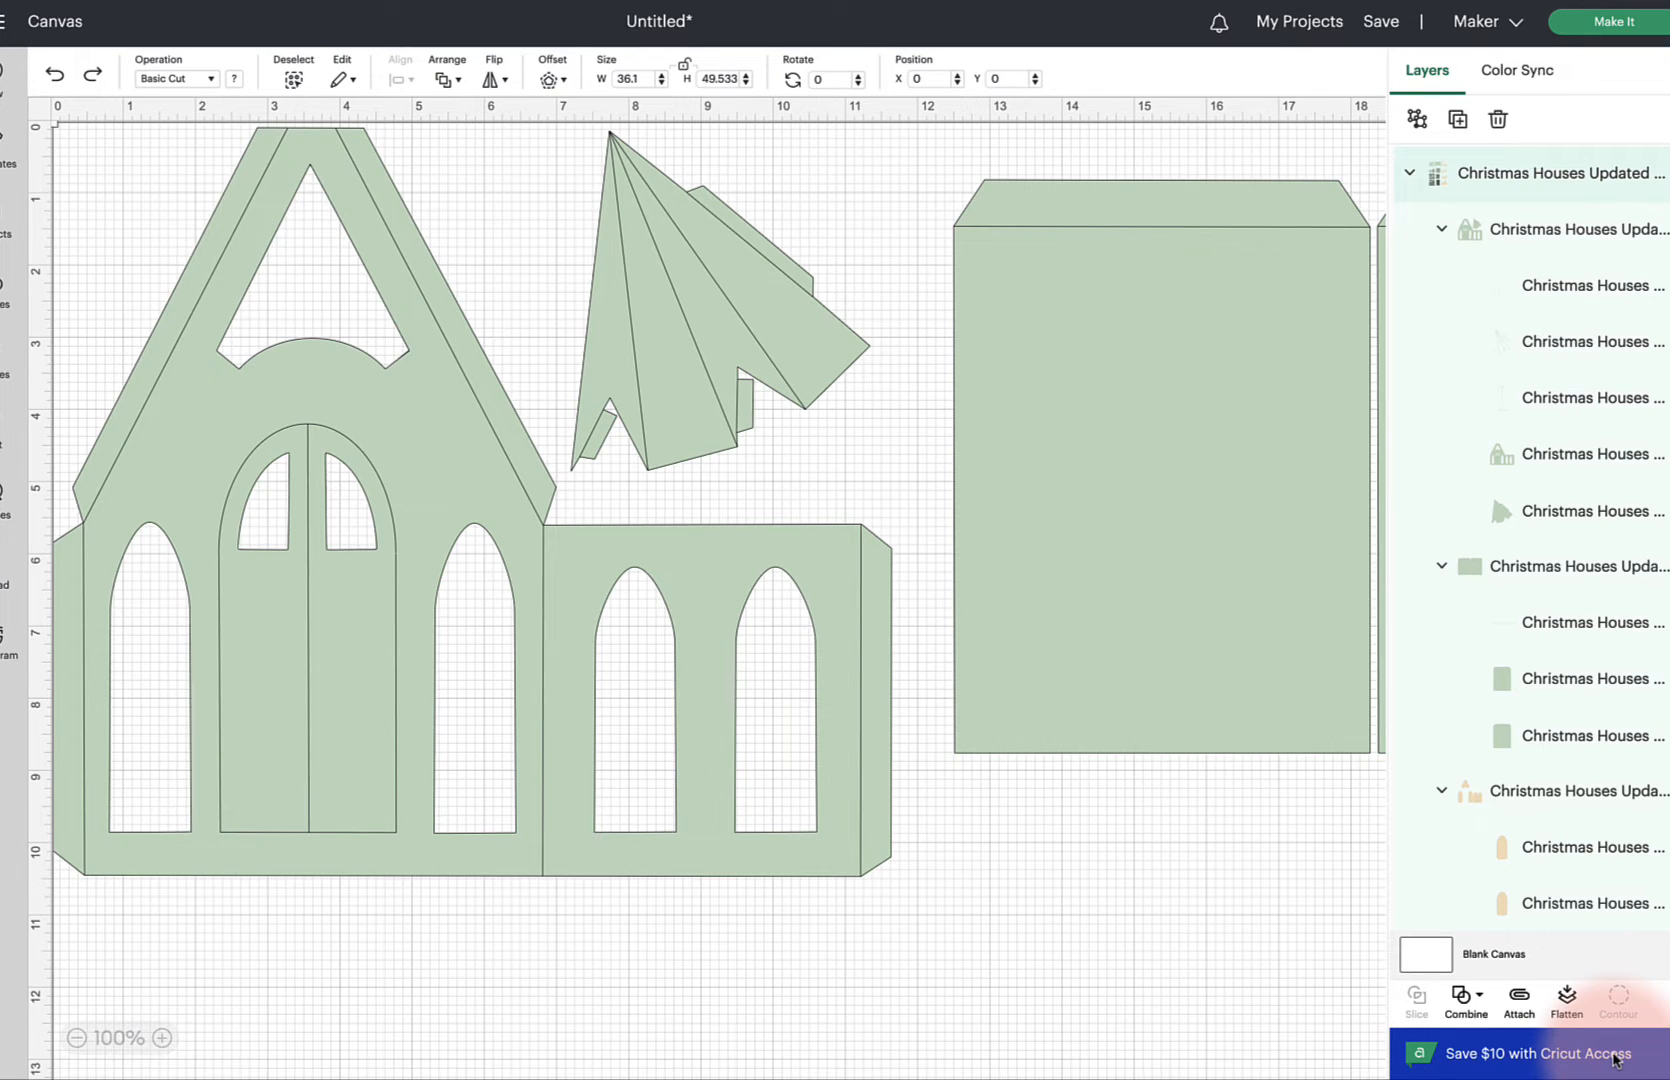
Move the whole house design to about X 6.3, Y 2.3 on the canvas
click(77, 1038)
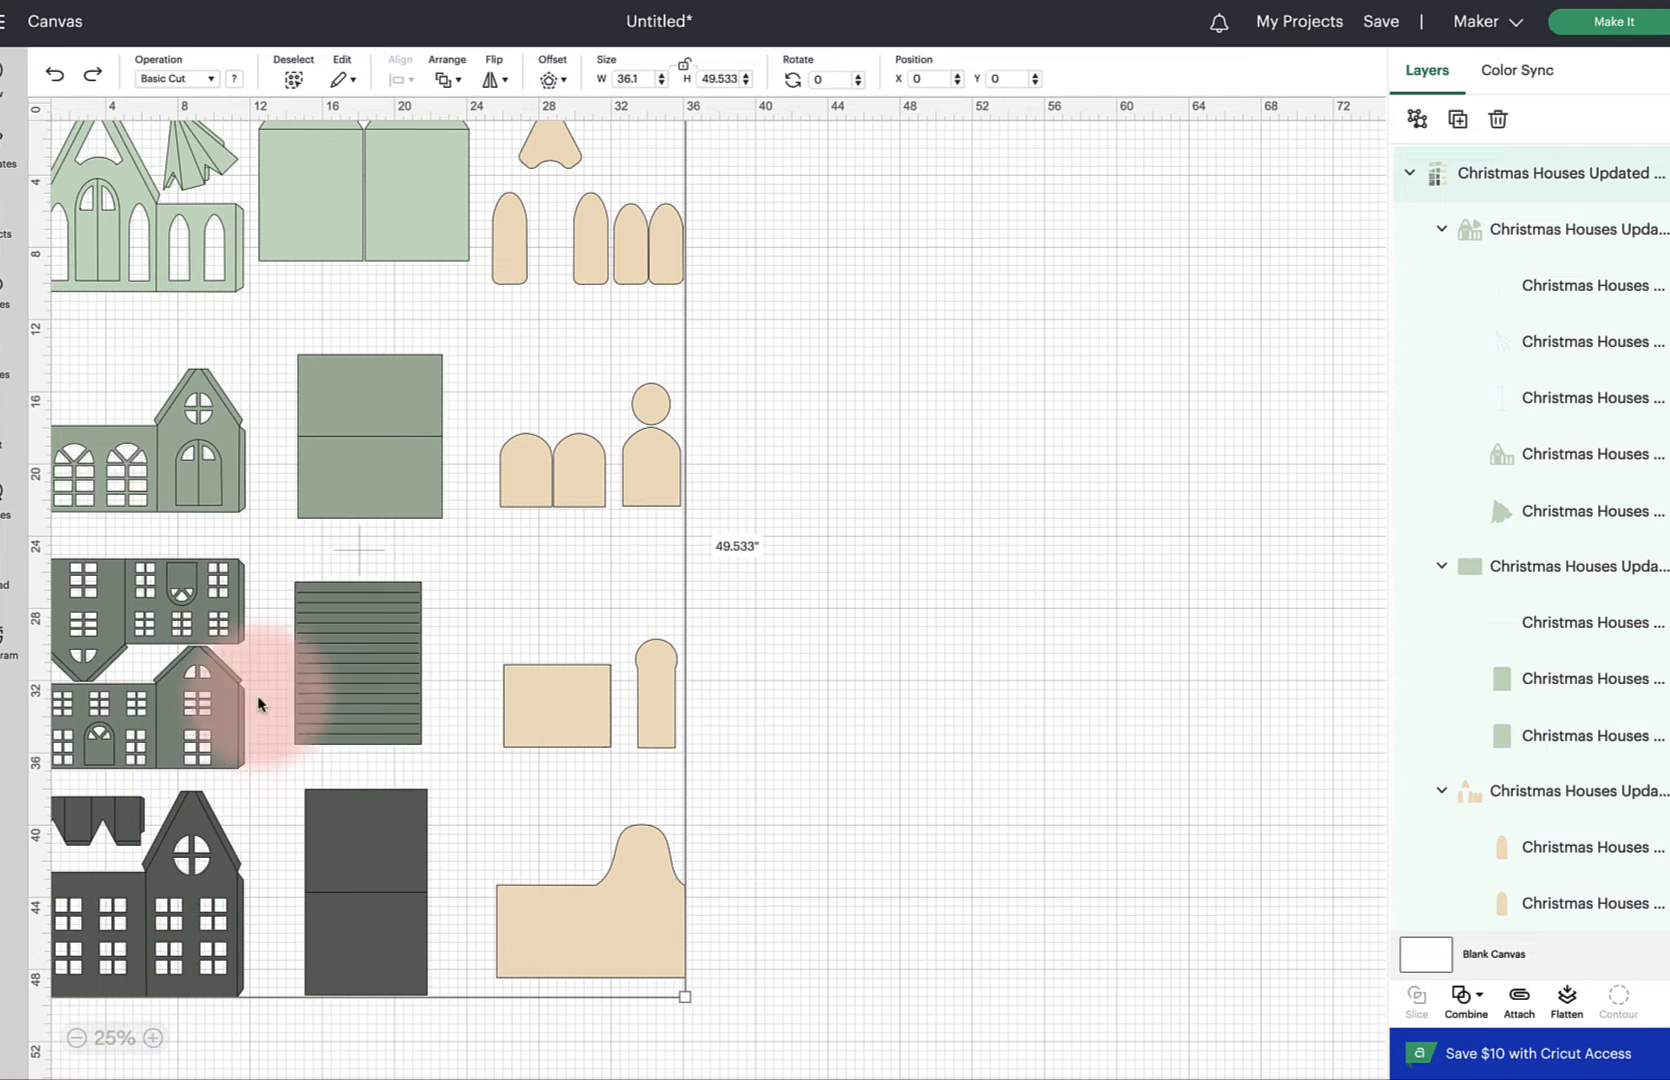
drag(365, 497, 478, 538)
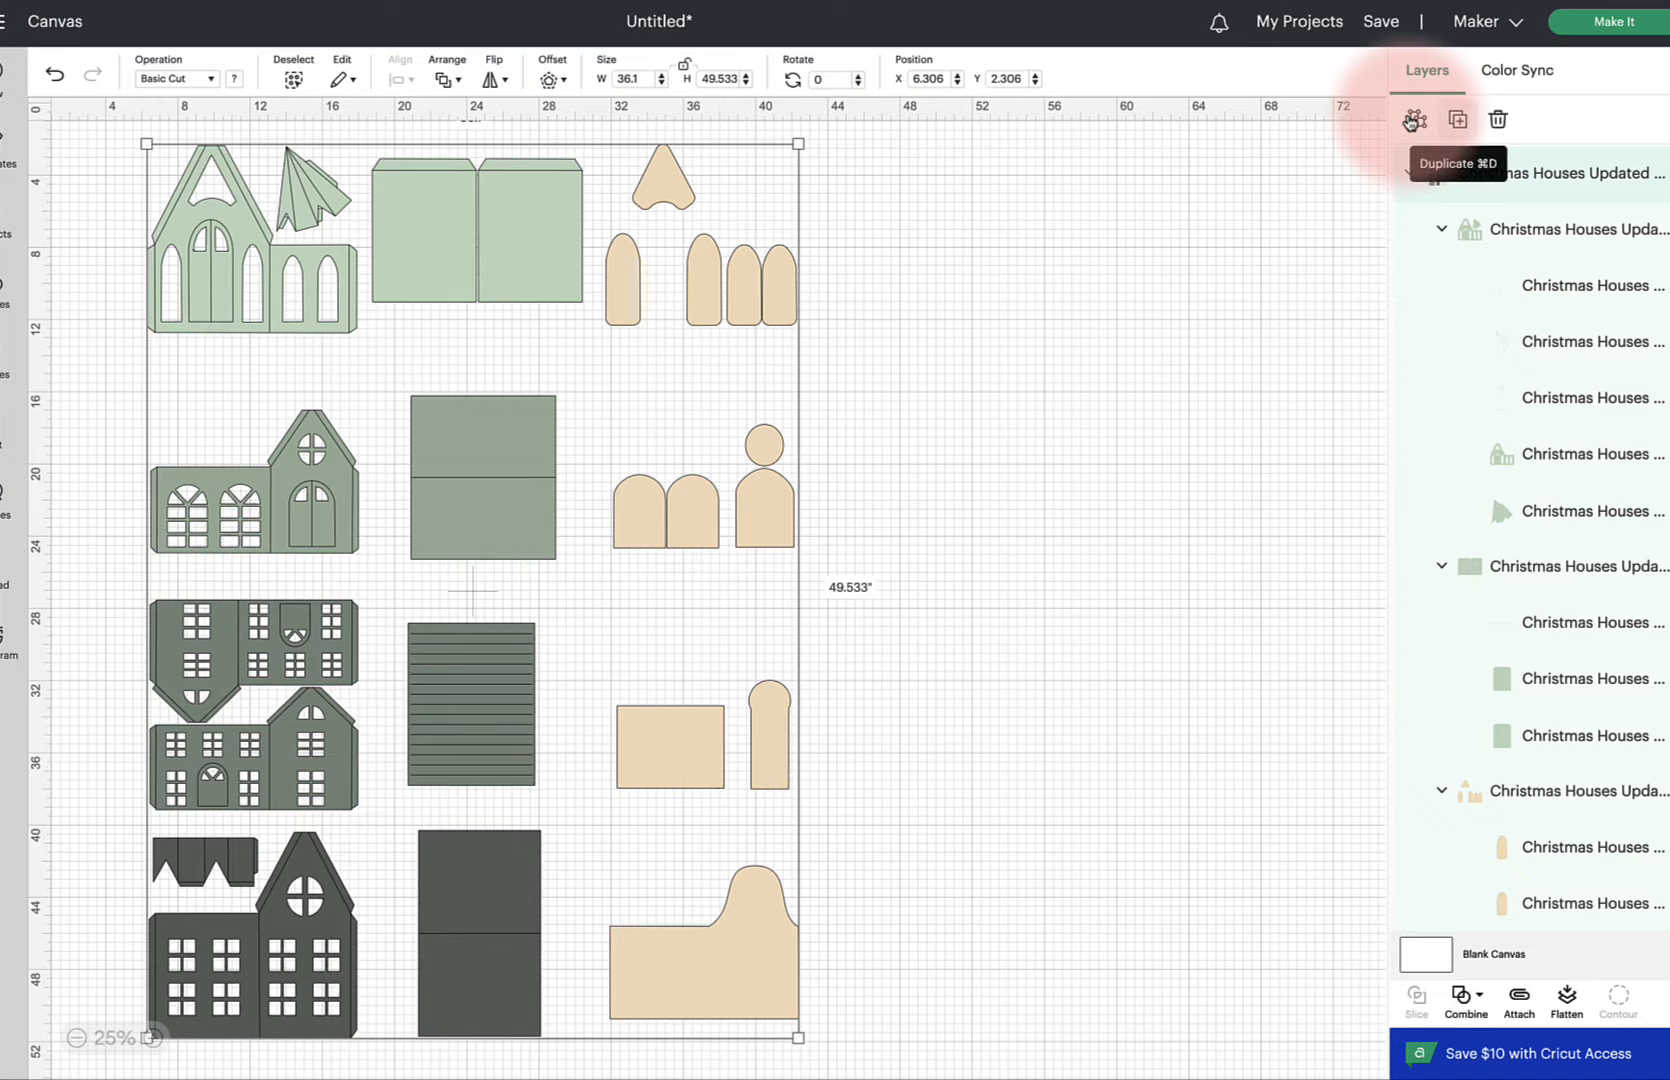
Set the first three sub-layers of the first green house front to the Score operation
click(557, 221)
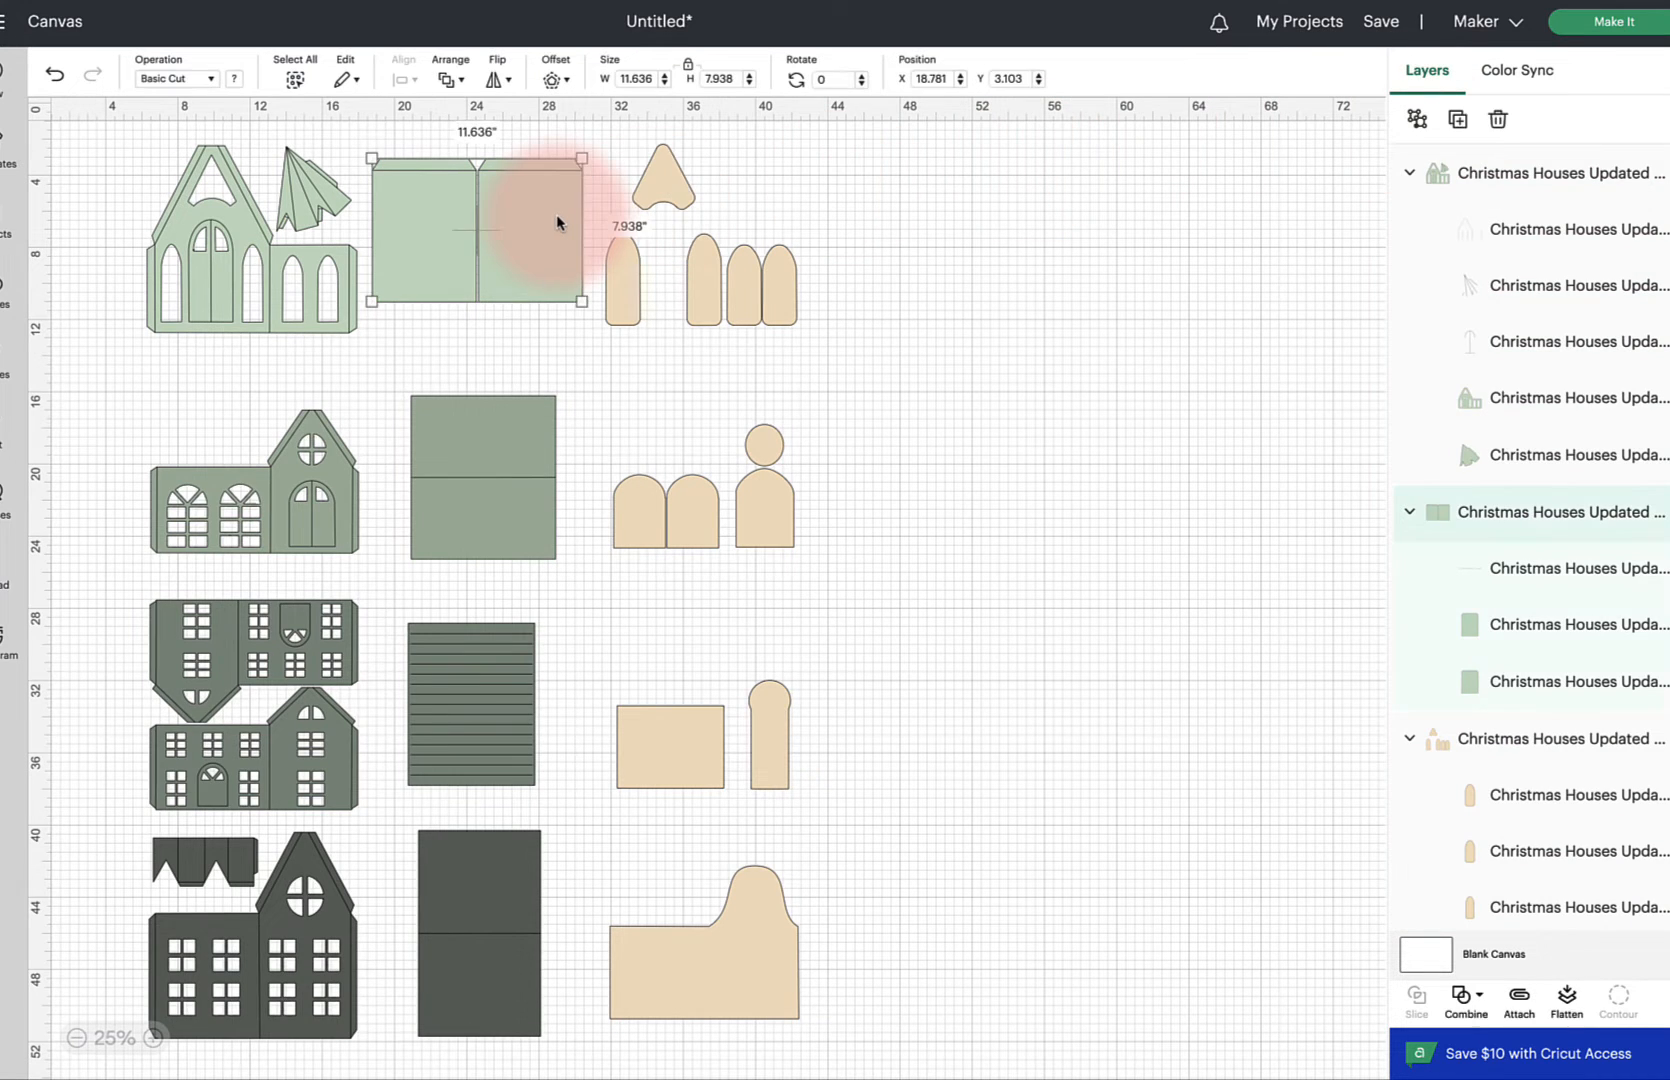
click(248, 233)
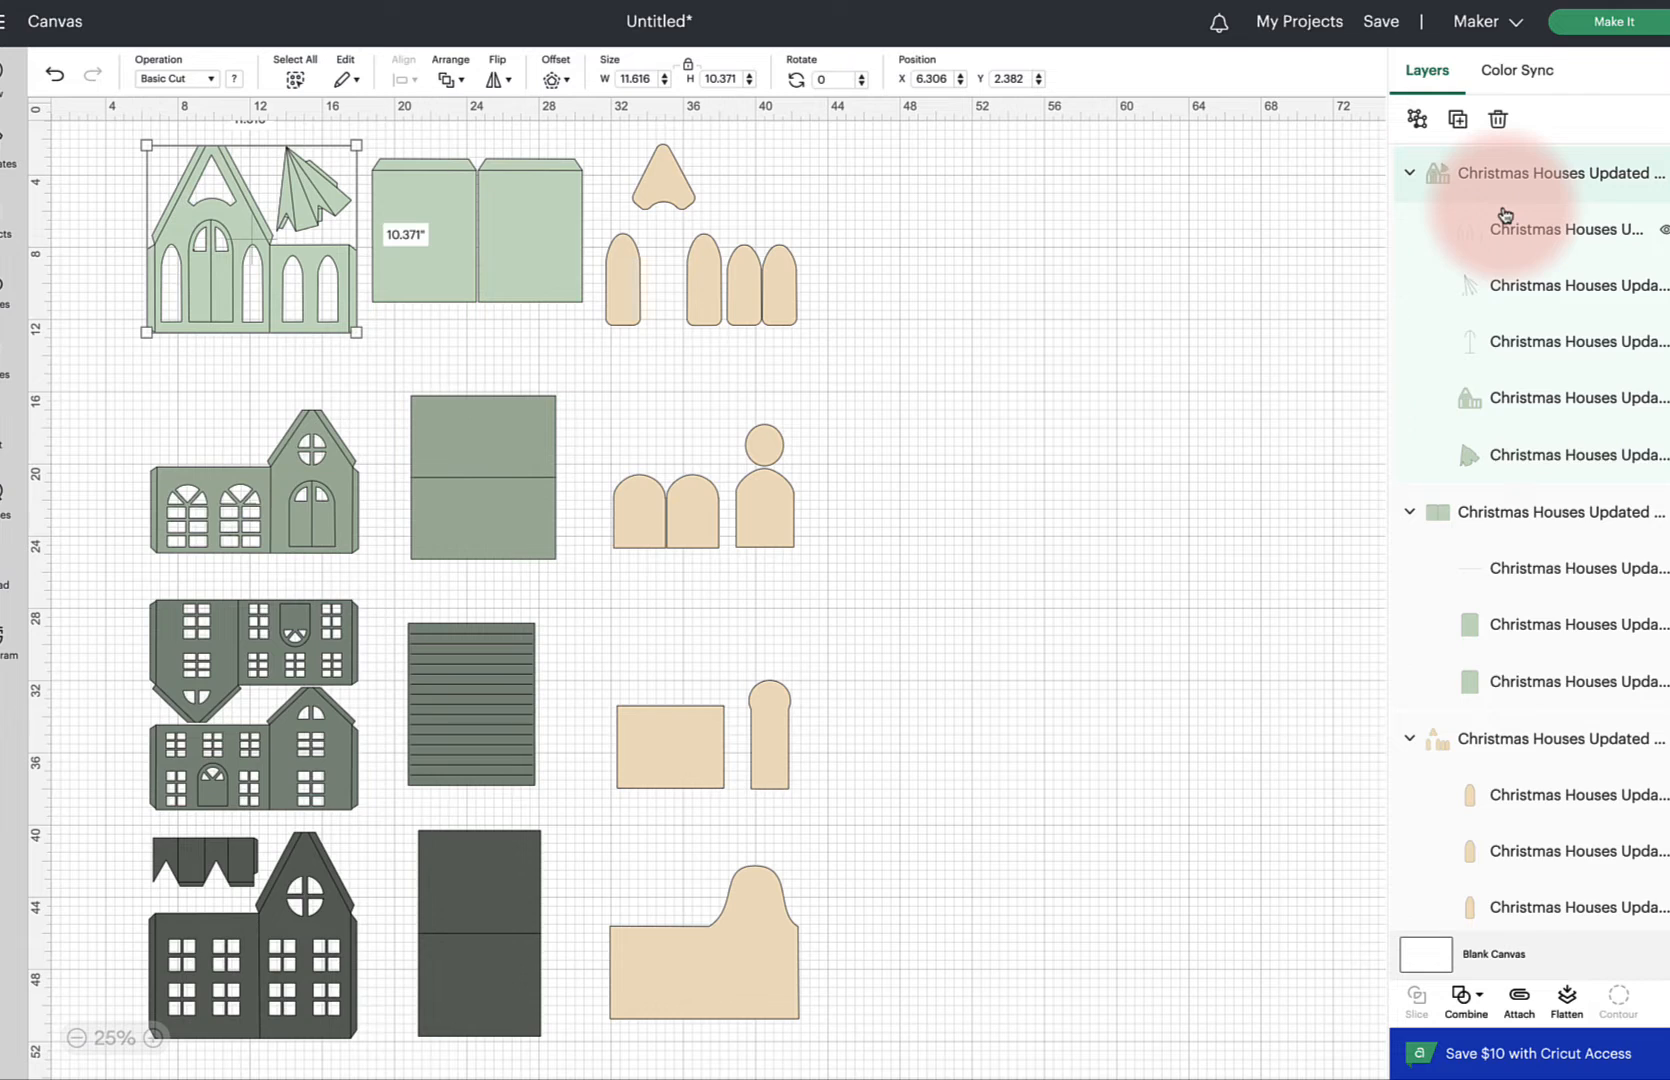
click(1514, 242)
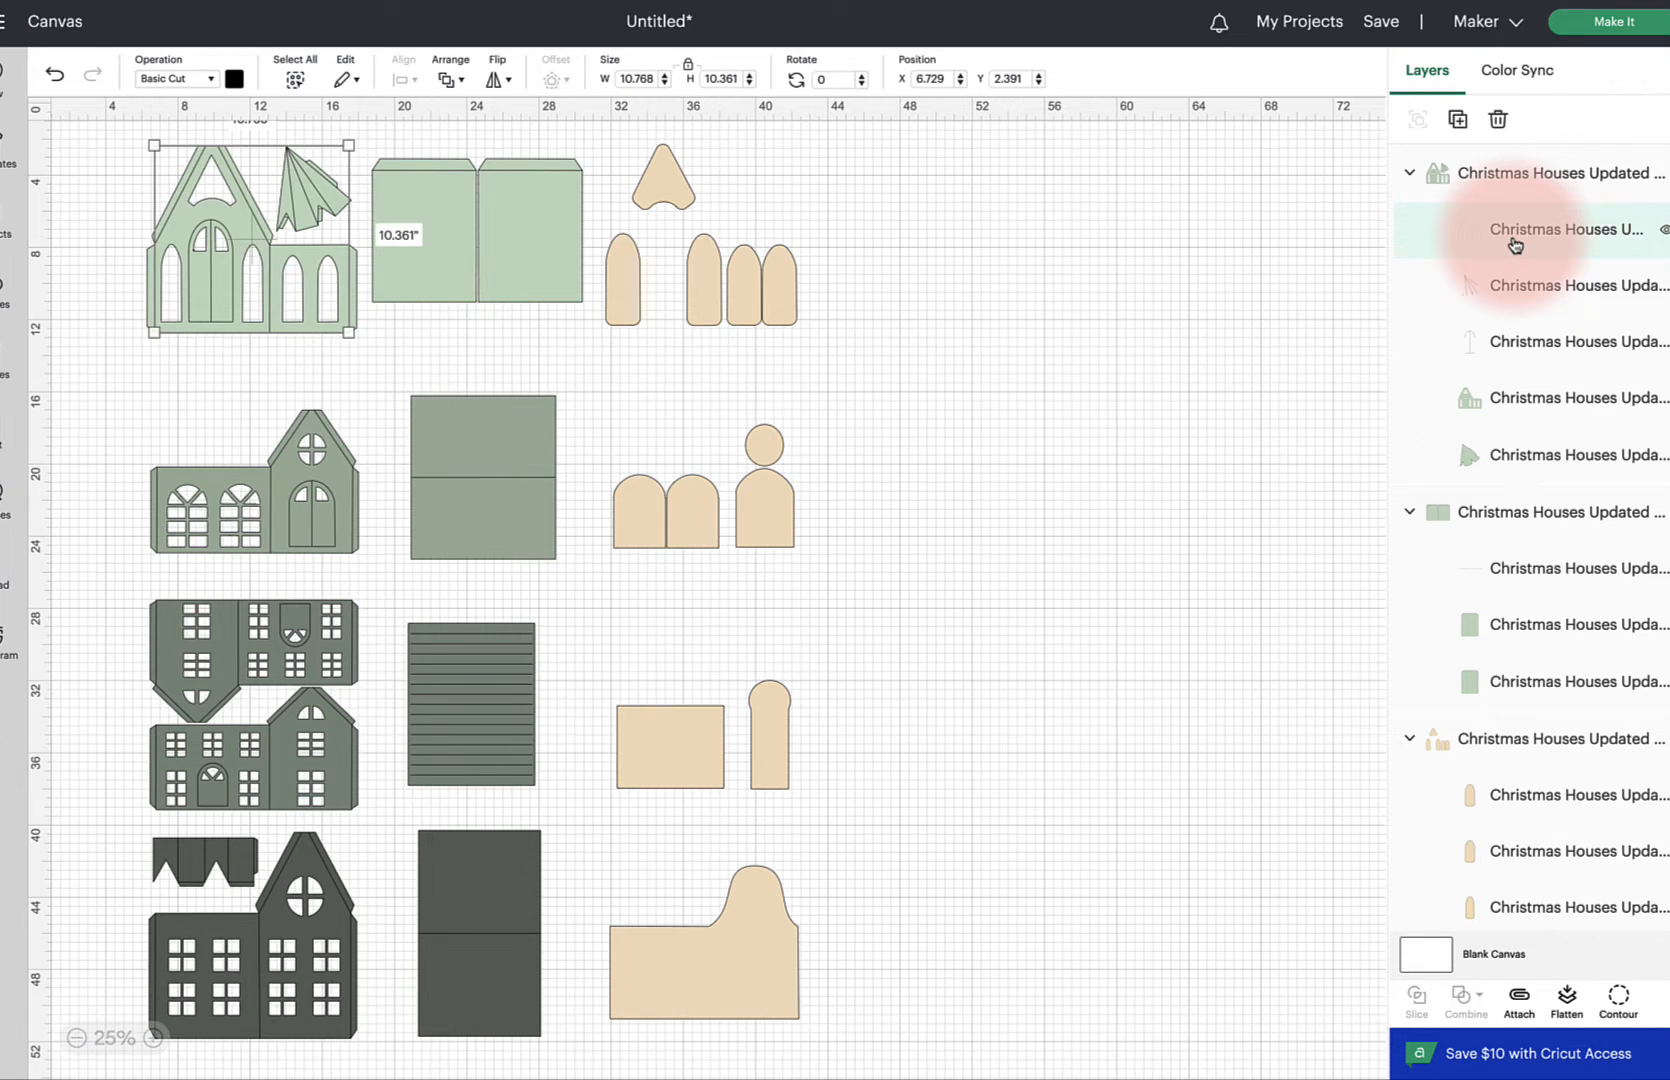
shift+click(1515, 285)
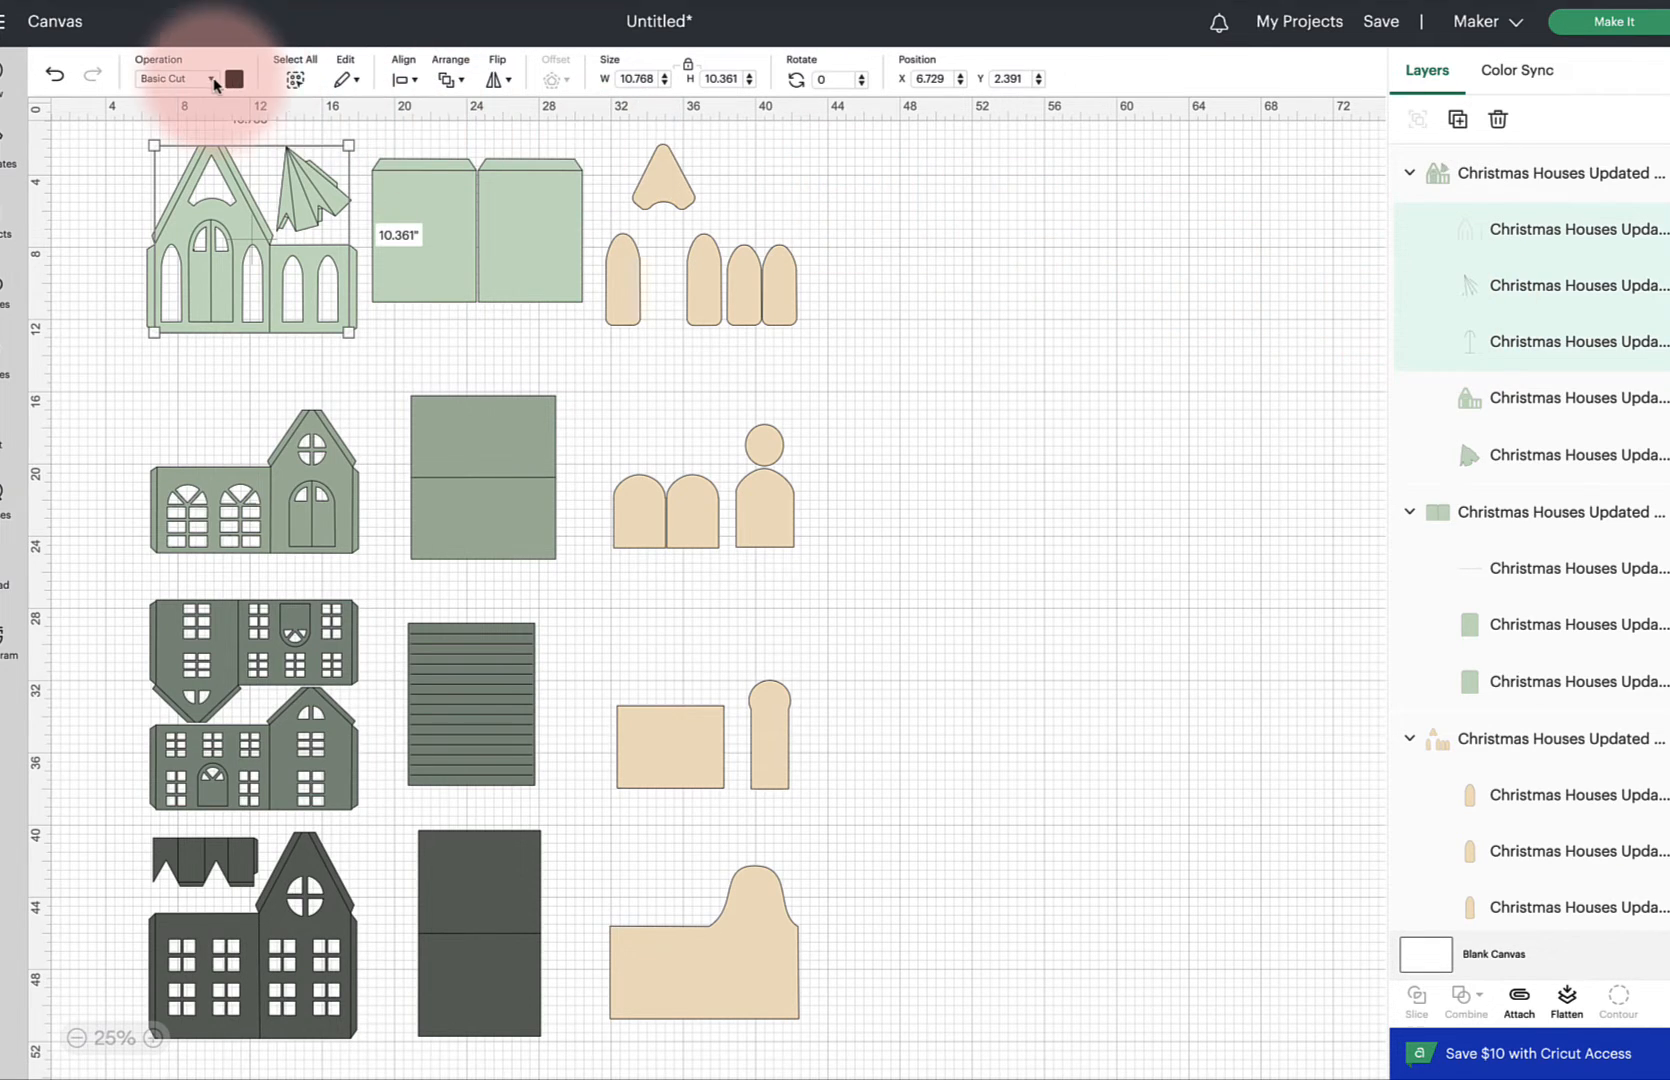
click(212, 84)
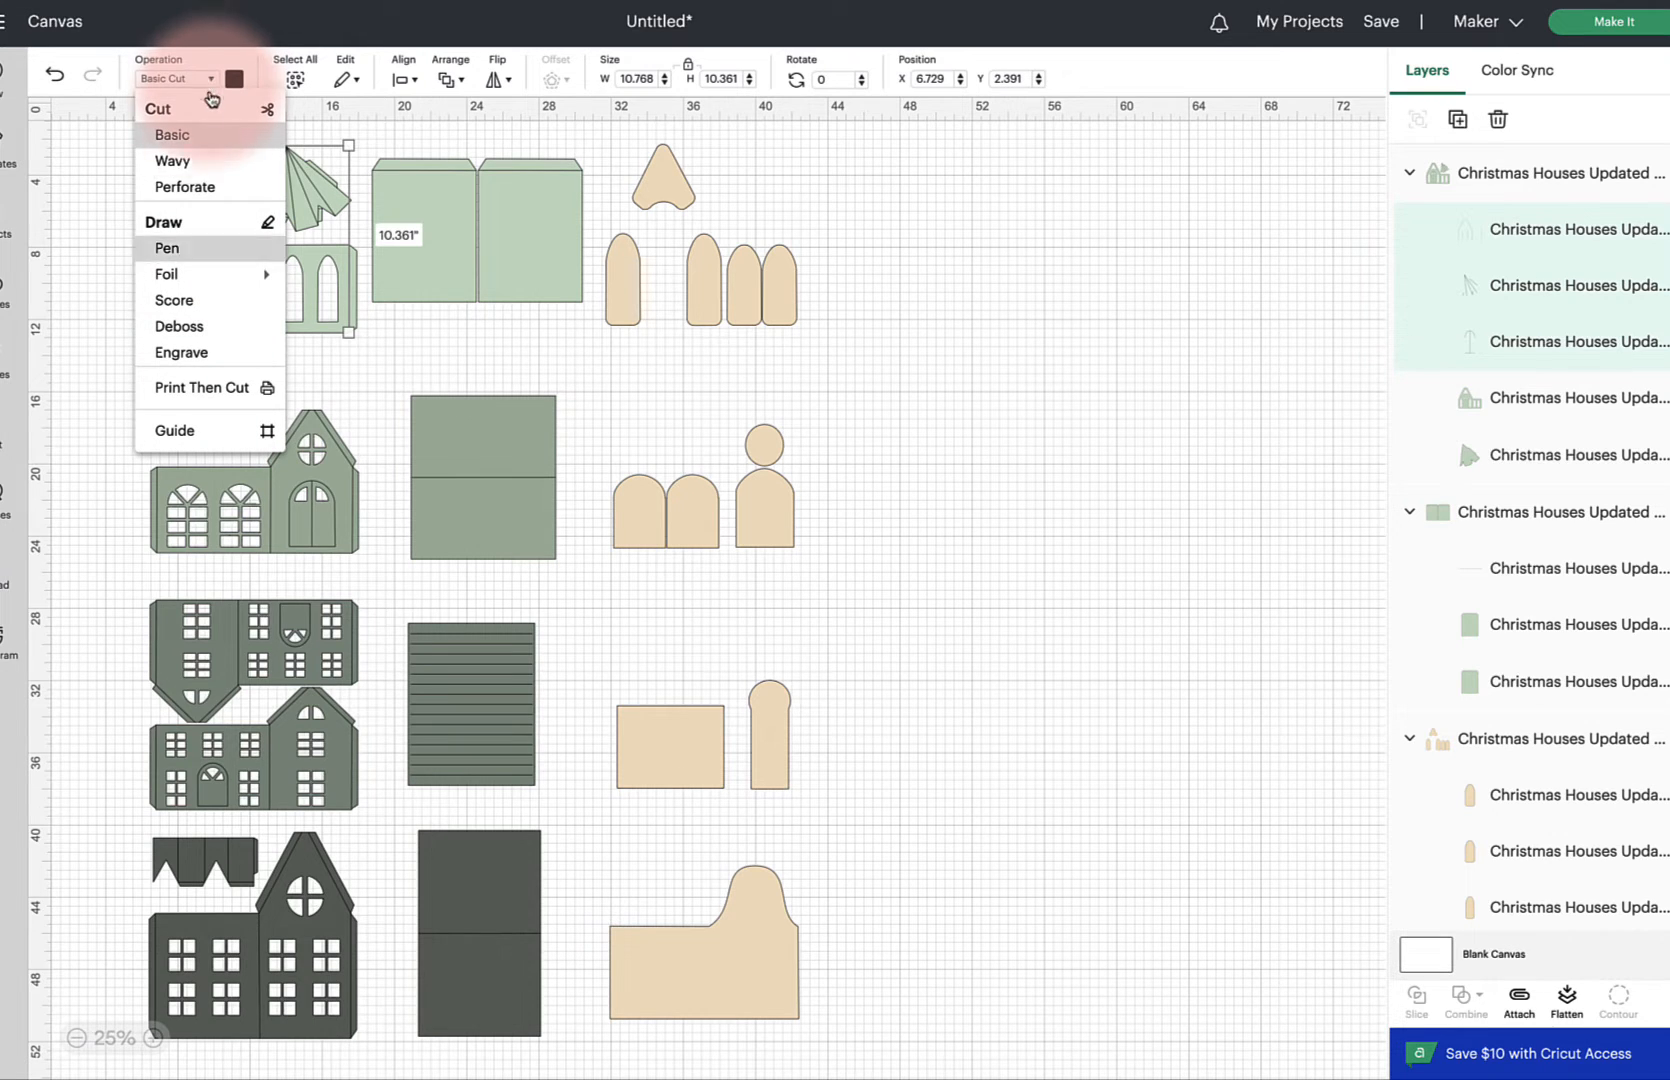
click(183, 304)
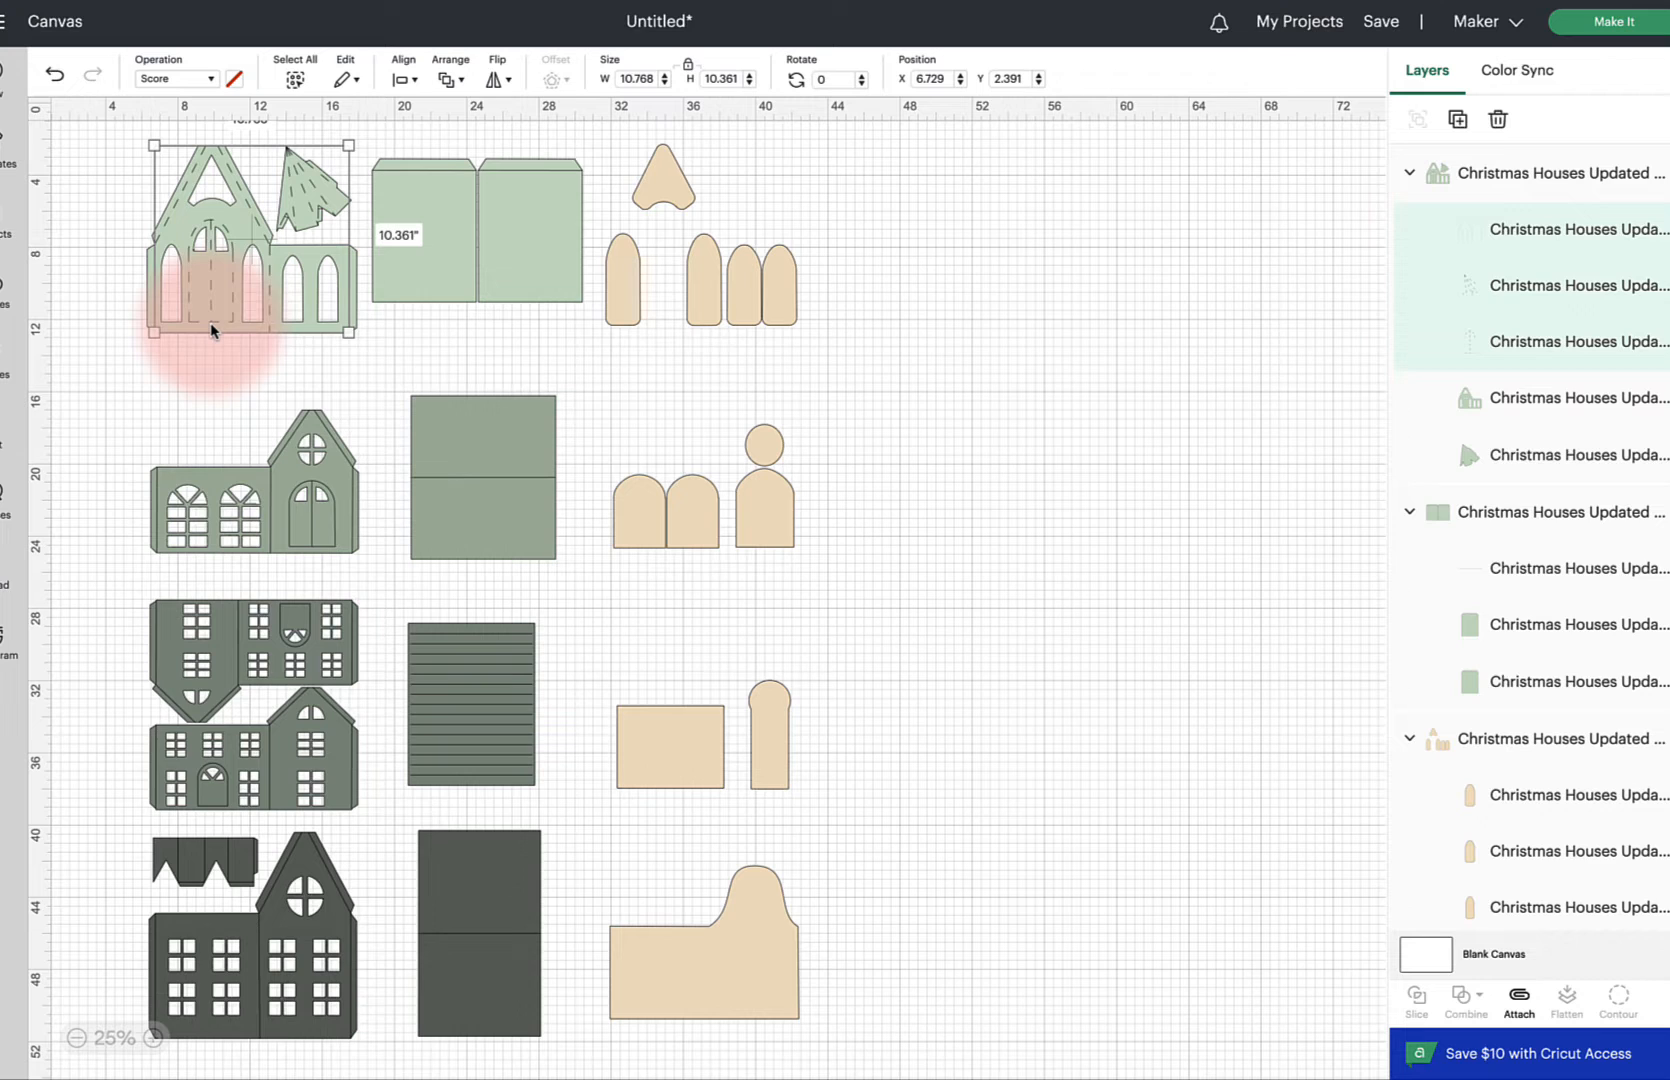
Set the third sub-layer of the first house front back to Basic Cut
click(1525, 343)
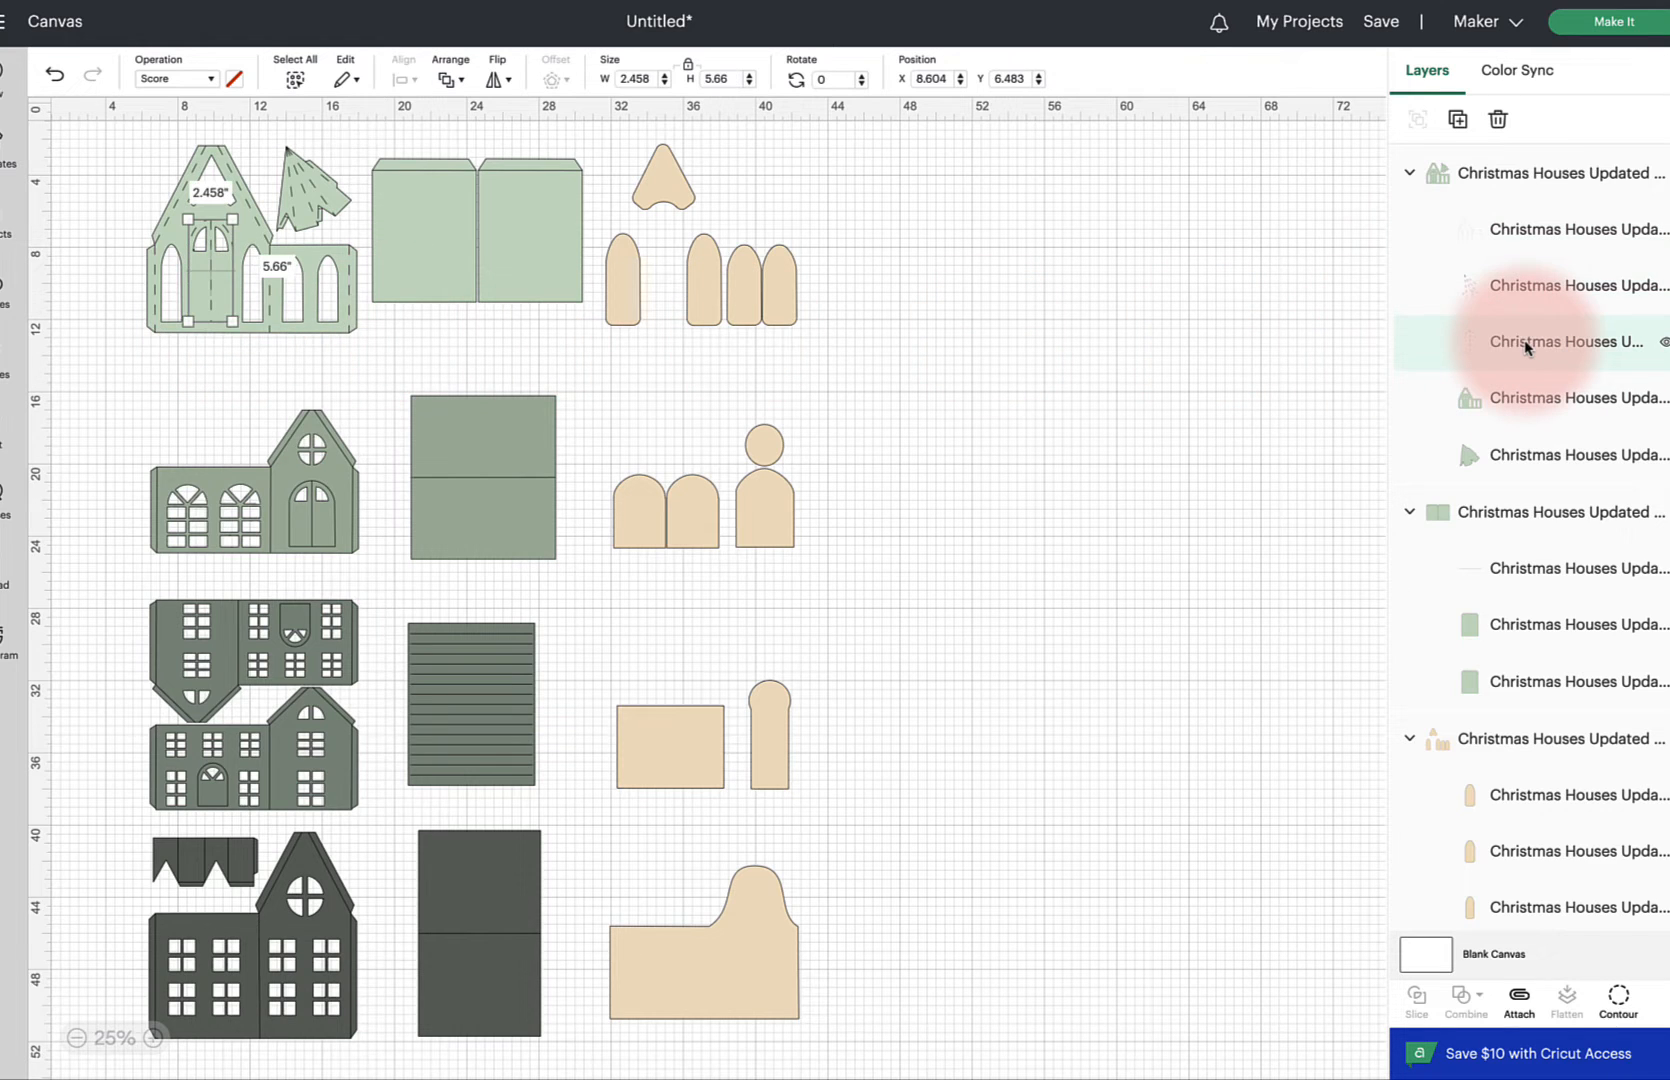
click(200, 78)
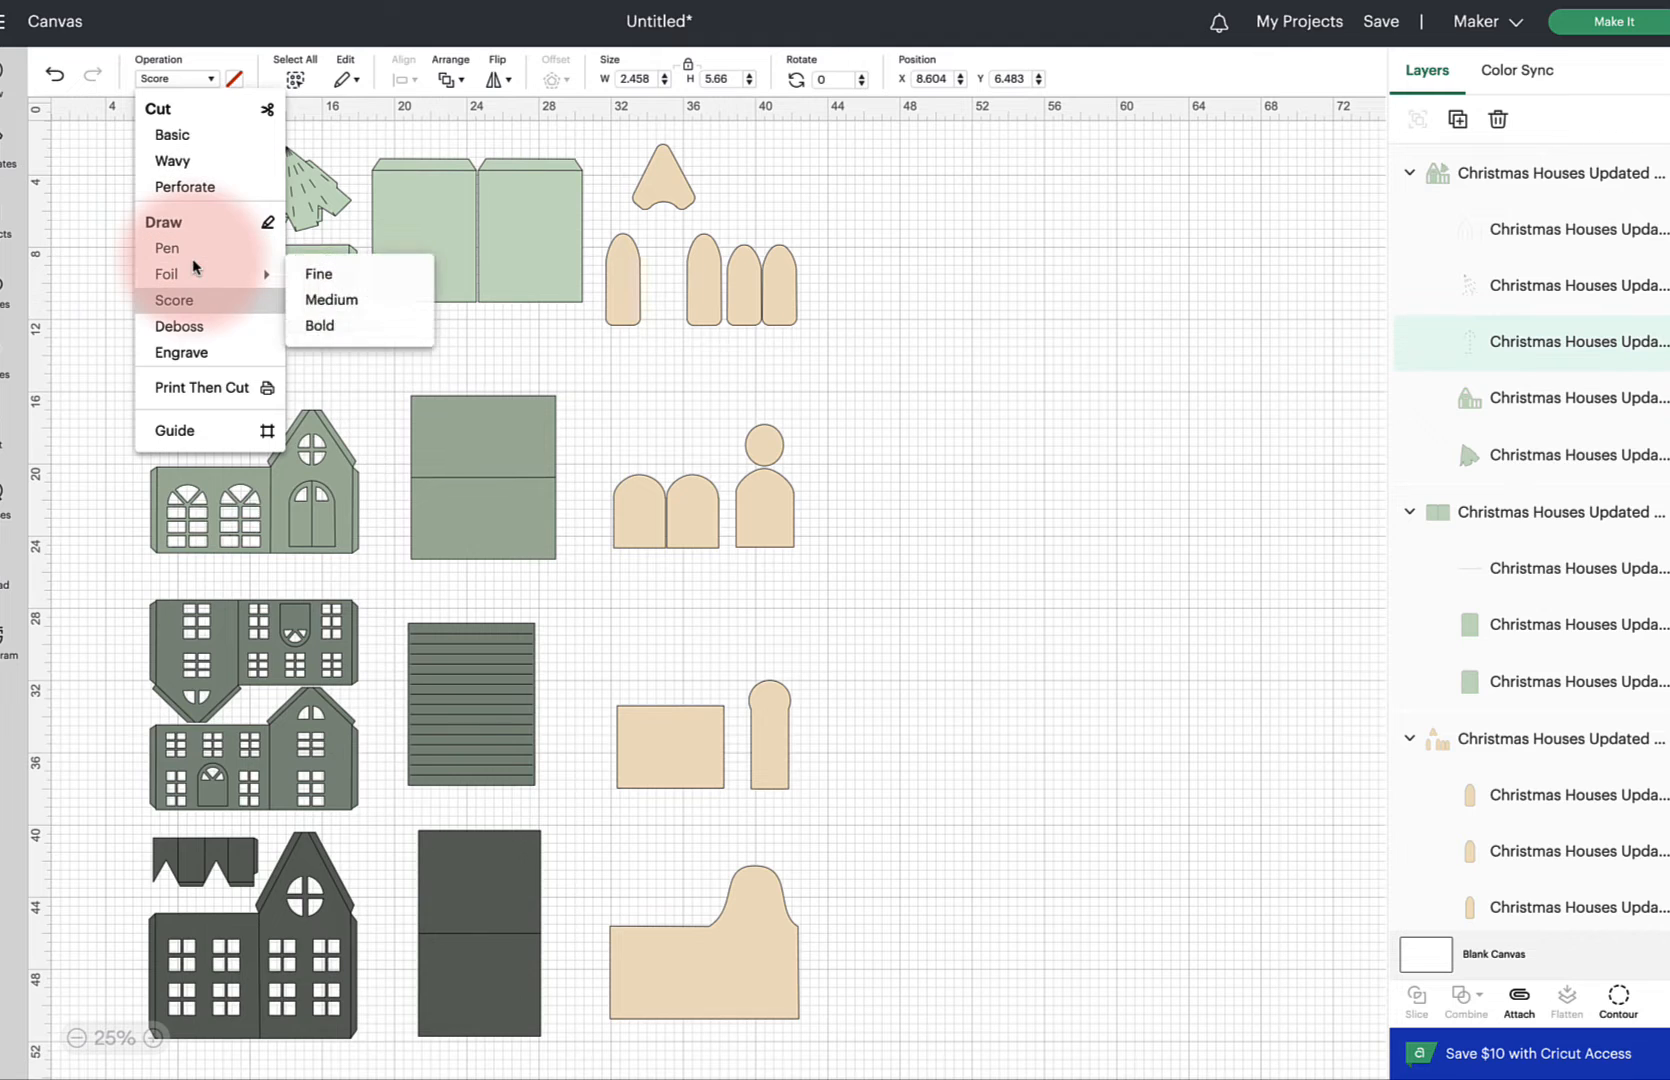
click(172, 135)
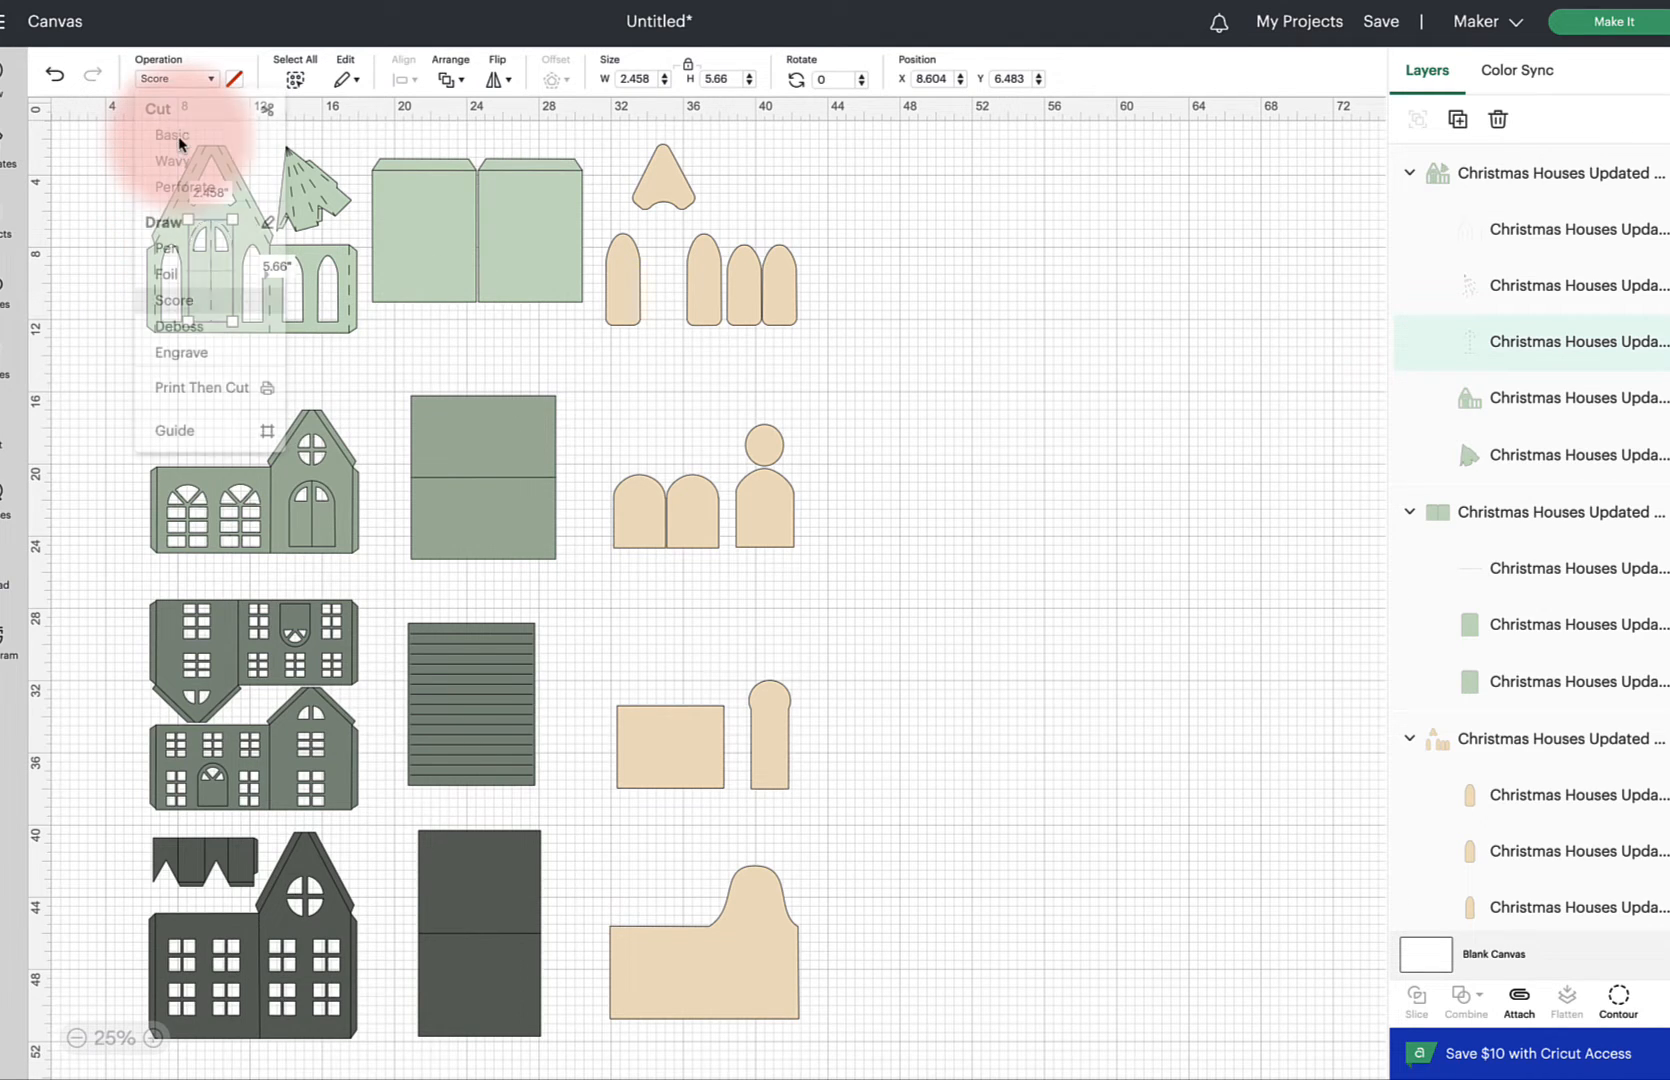
click(122, 197)
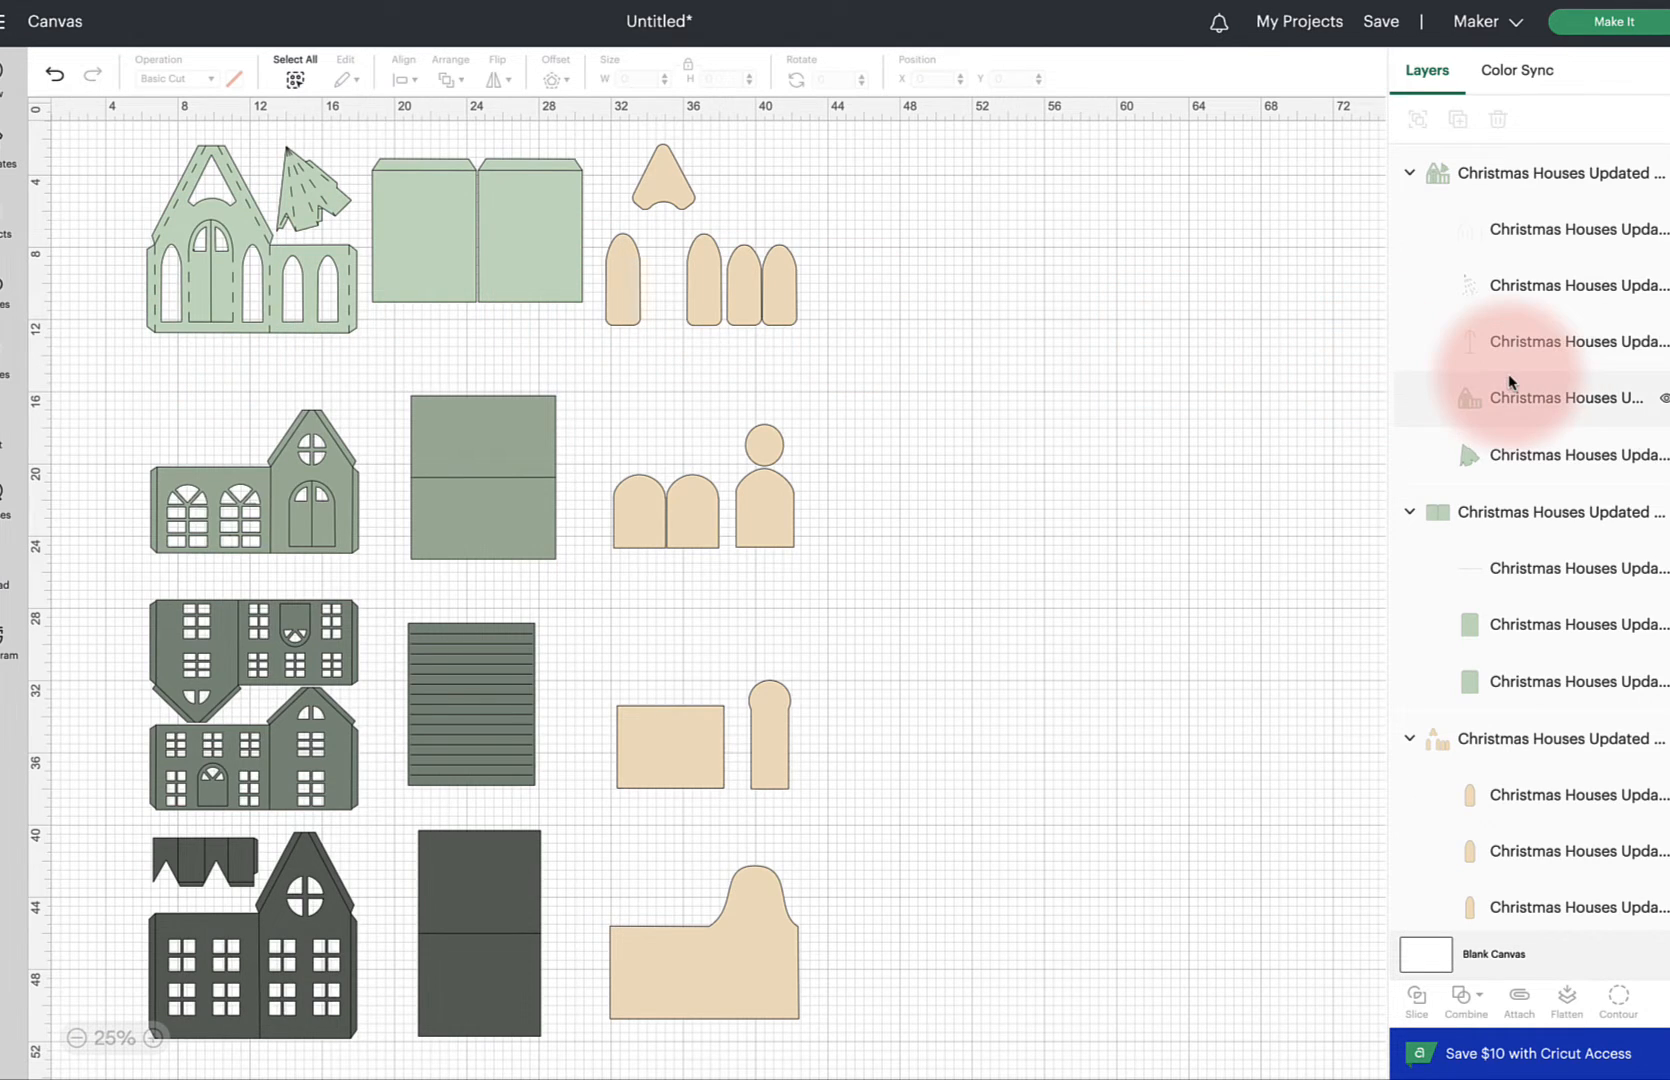
Set the fold line layer of the green wall panel to the Score operation
scroll(1510, 385, down, 3)
click(1535, 434)
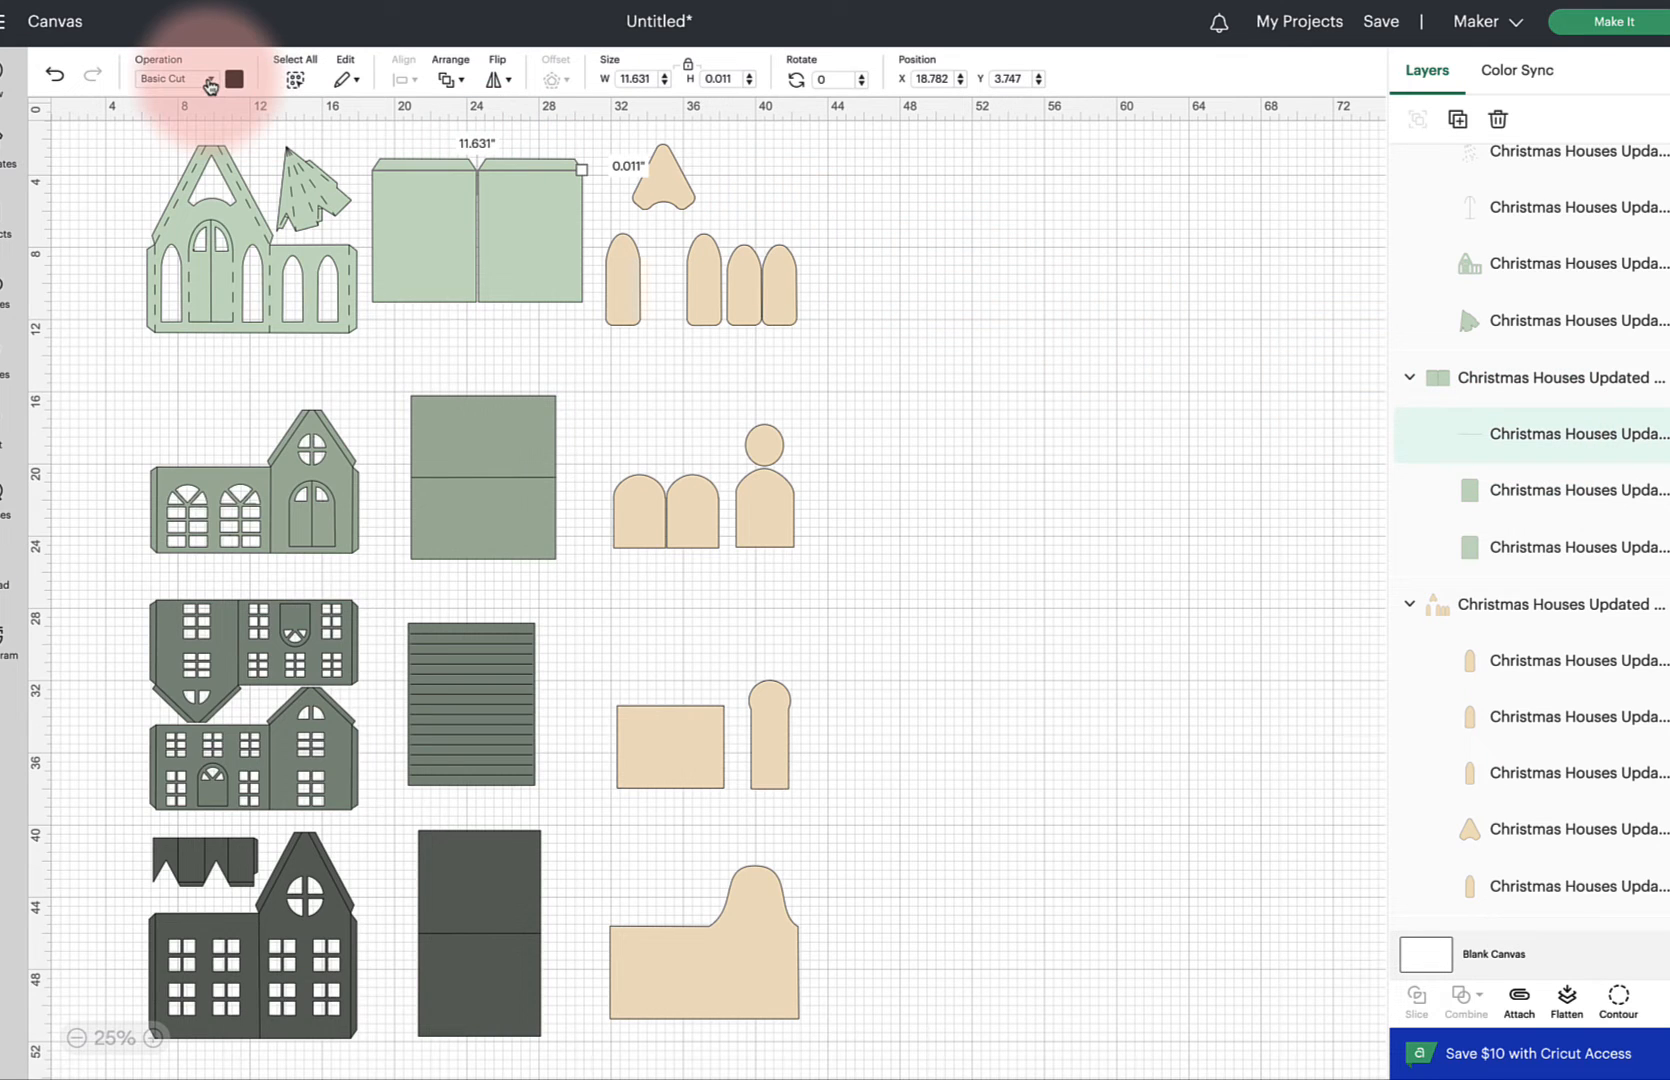
click(209, 80)
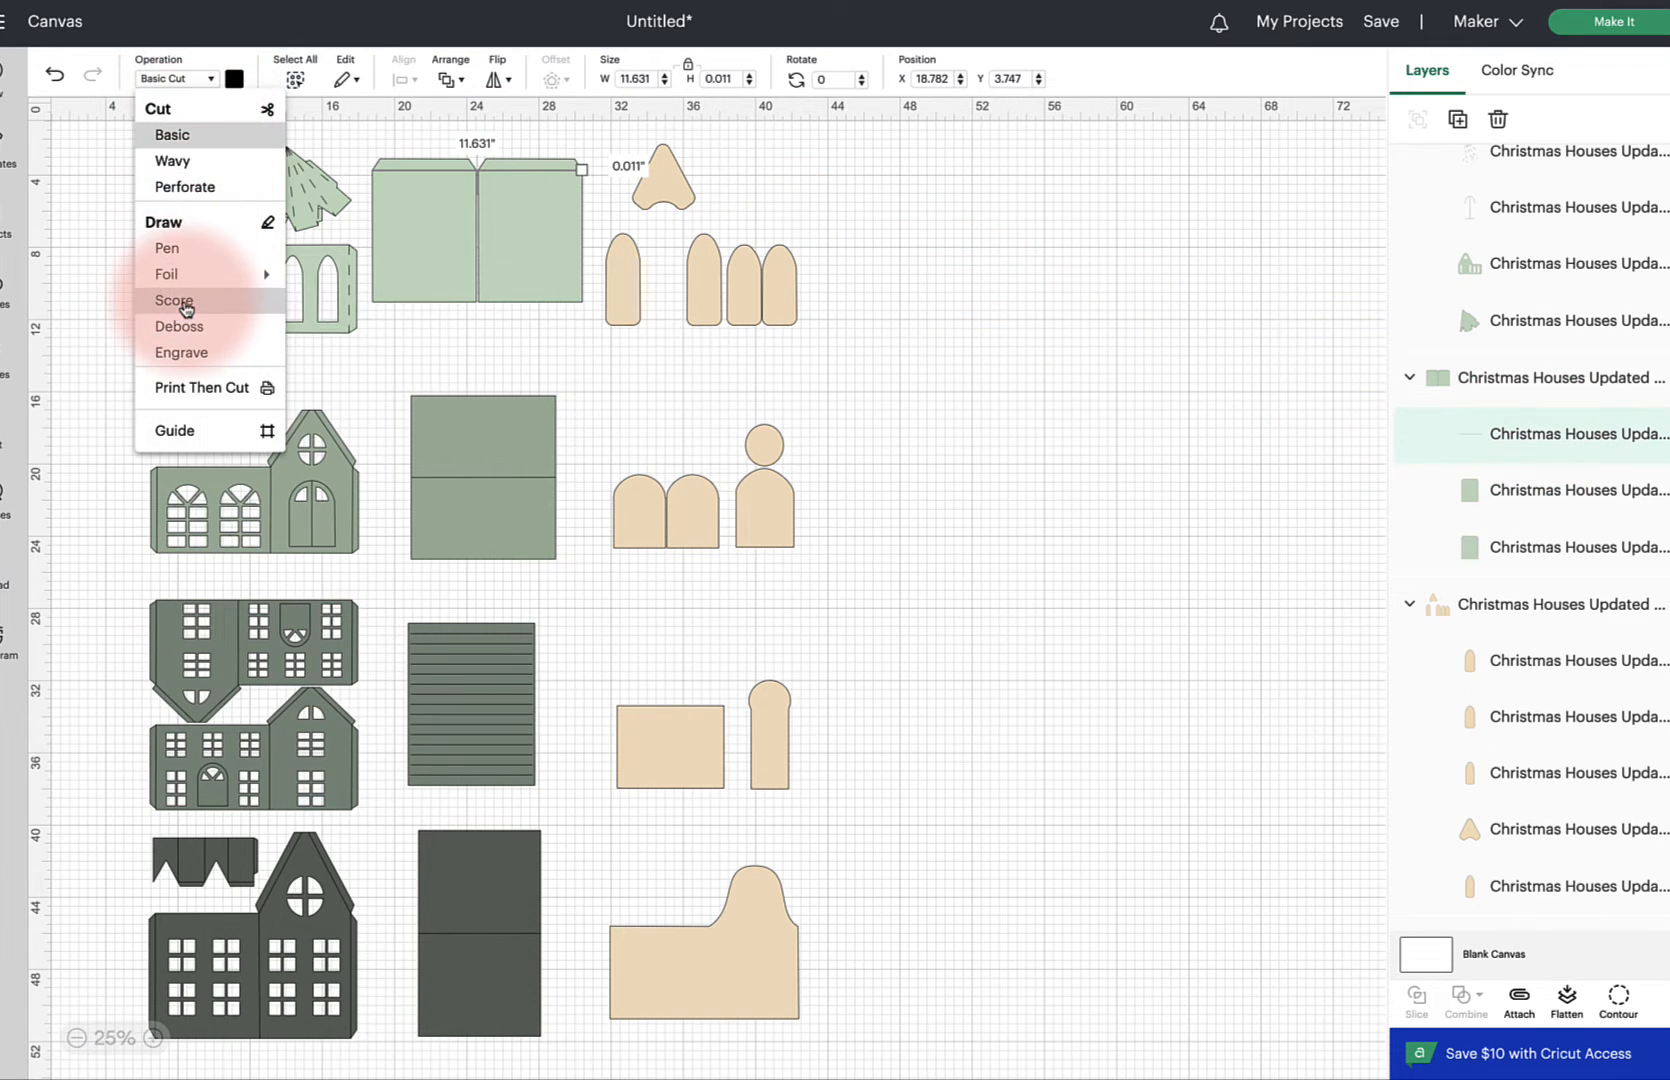
click(185, 308)
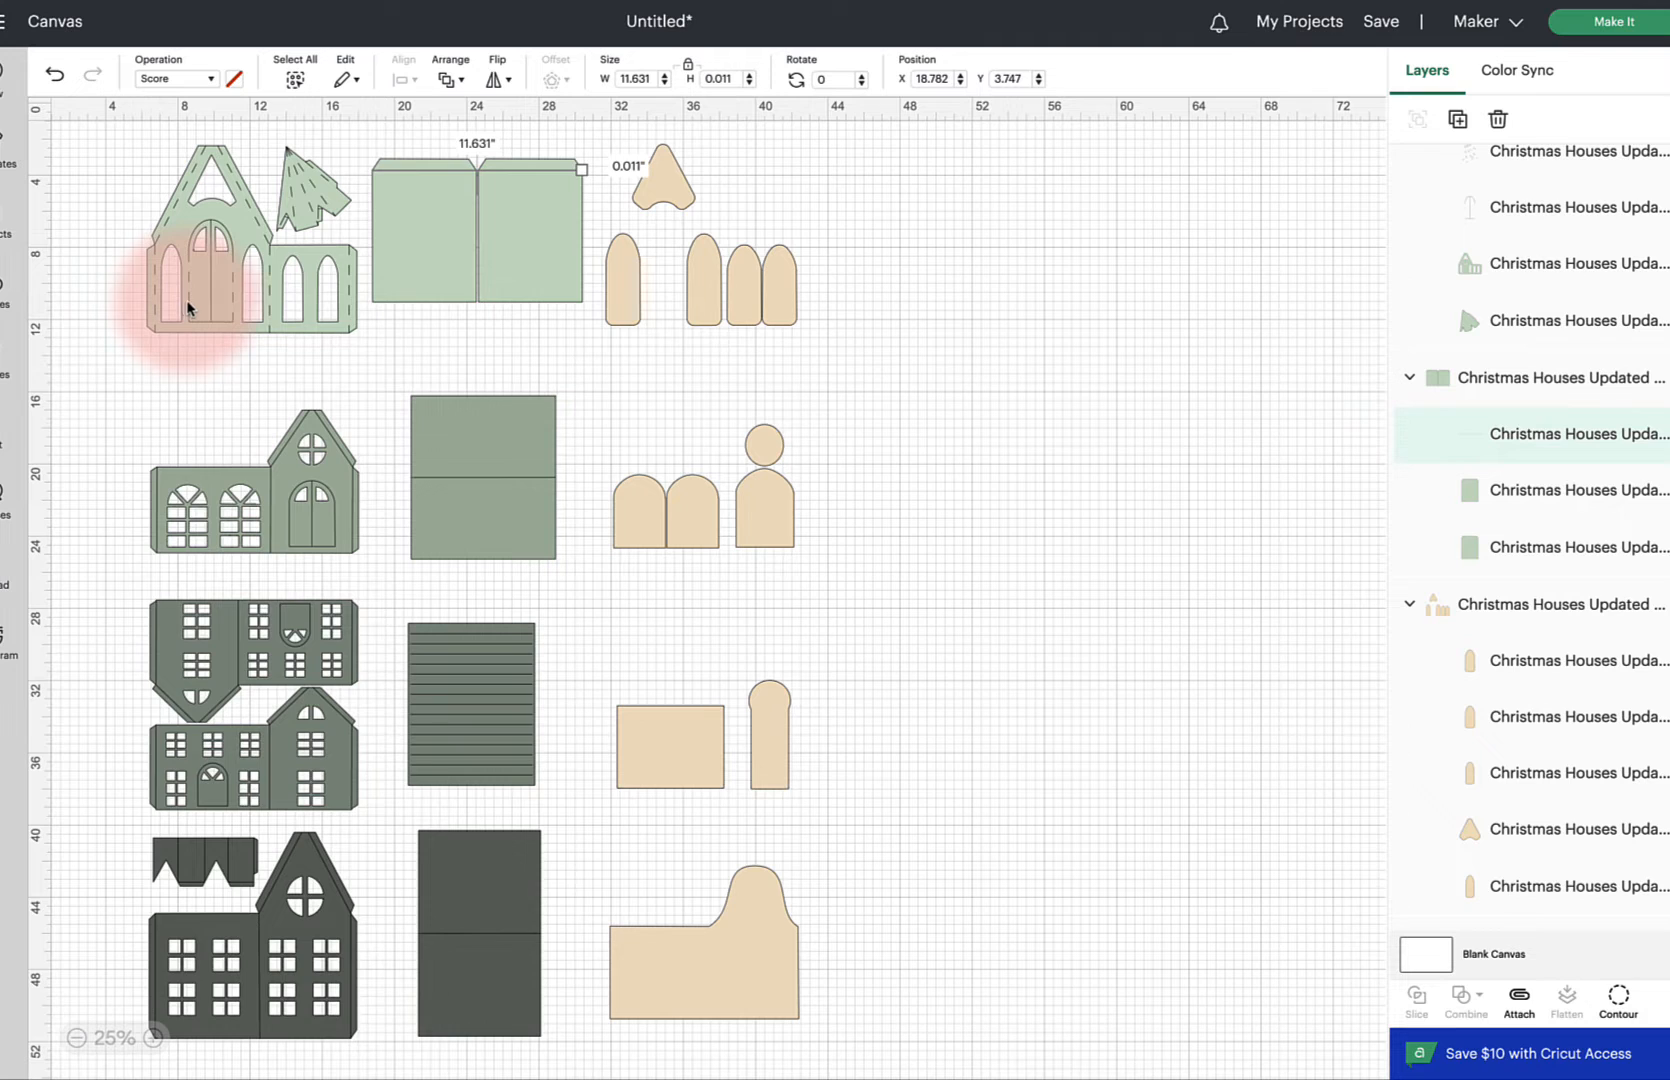
click(566, 351)
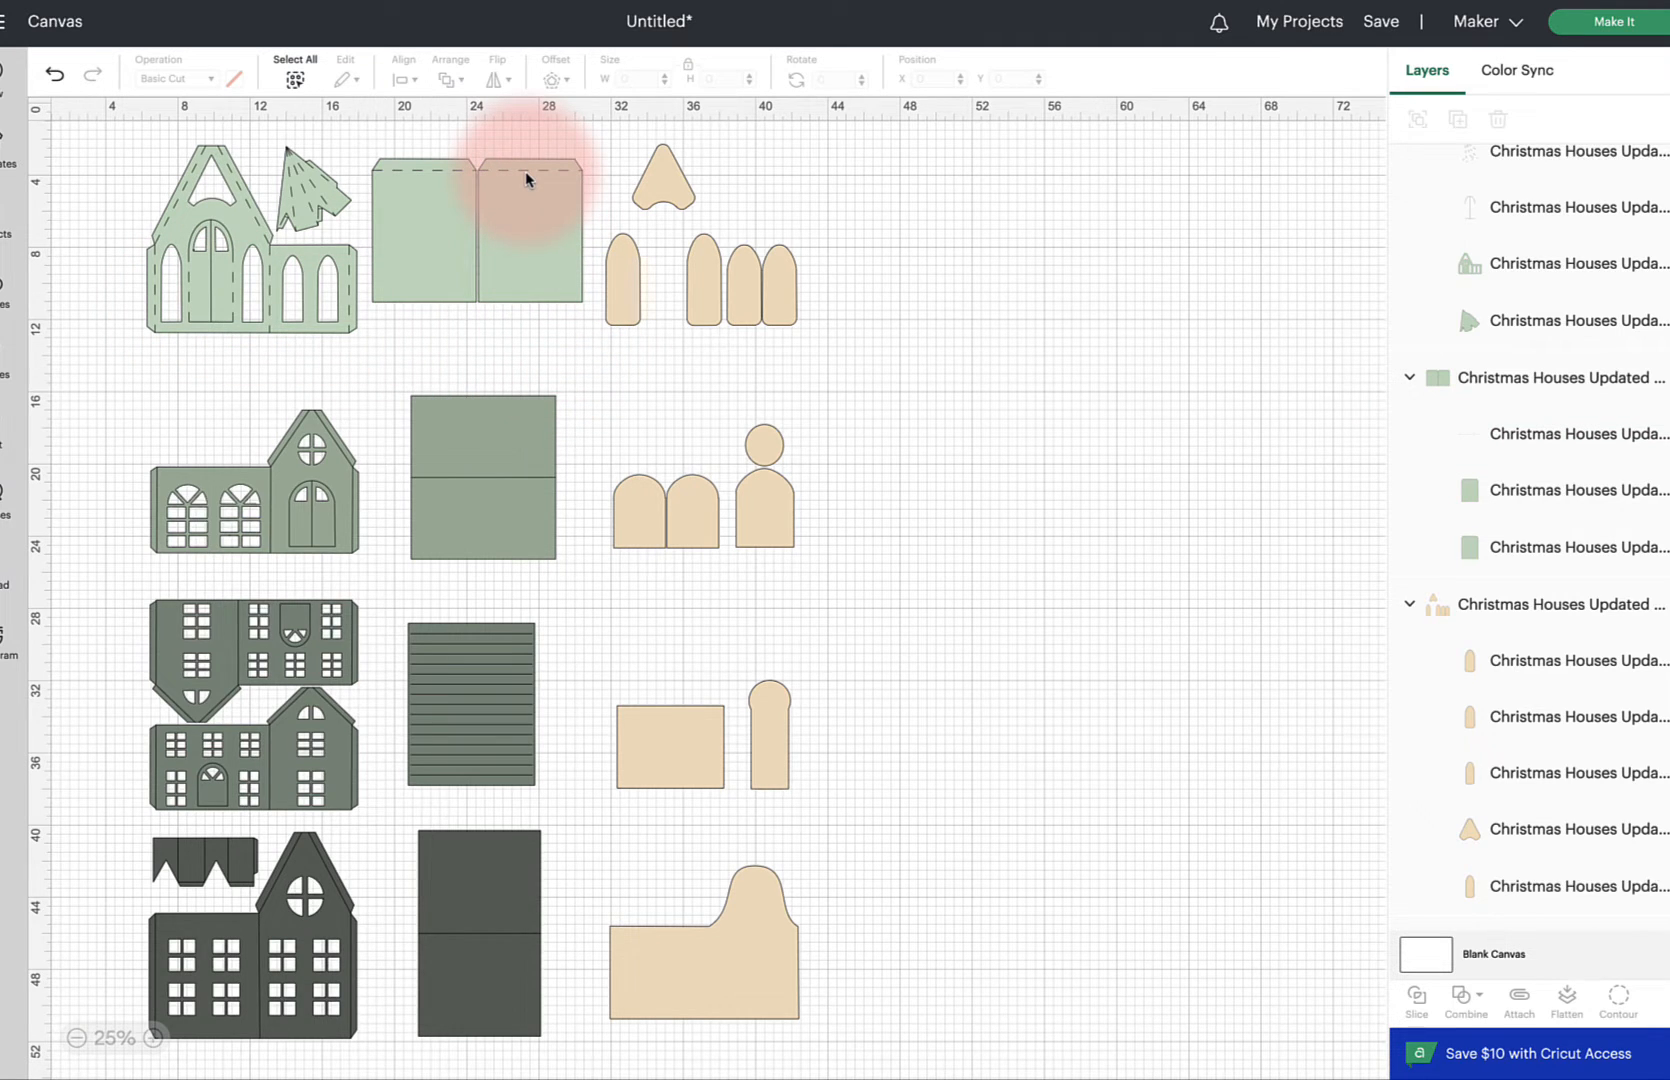
Attach the scores to the first green house front piece
drag(77, 132, 359, 352)
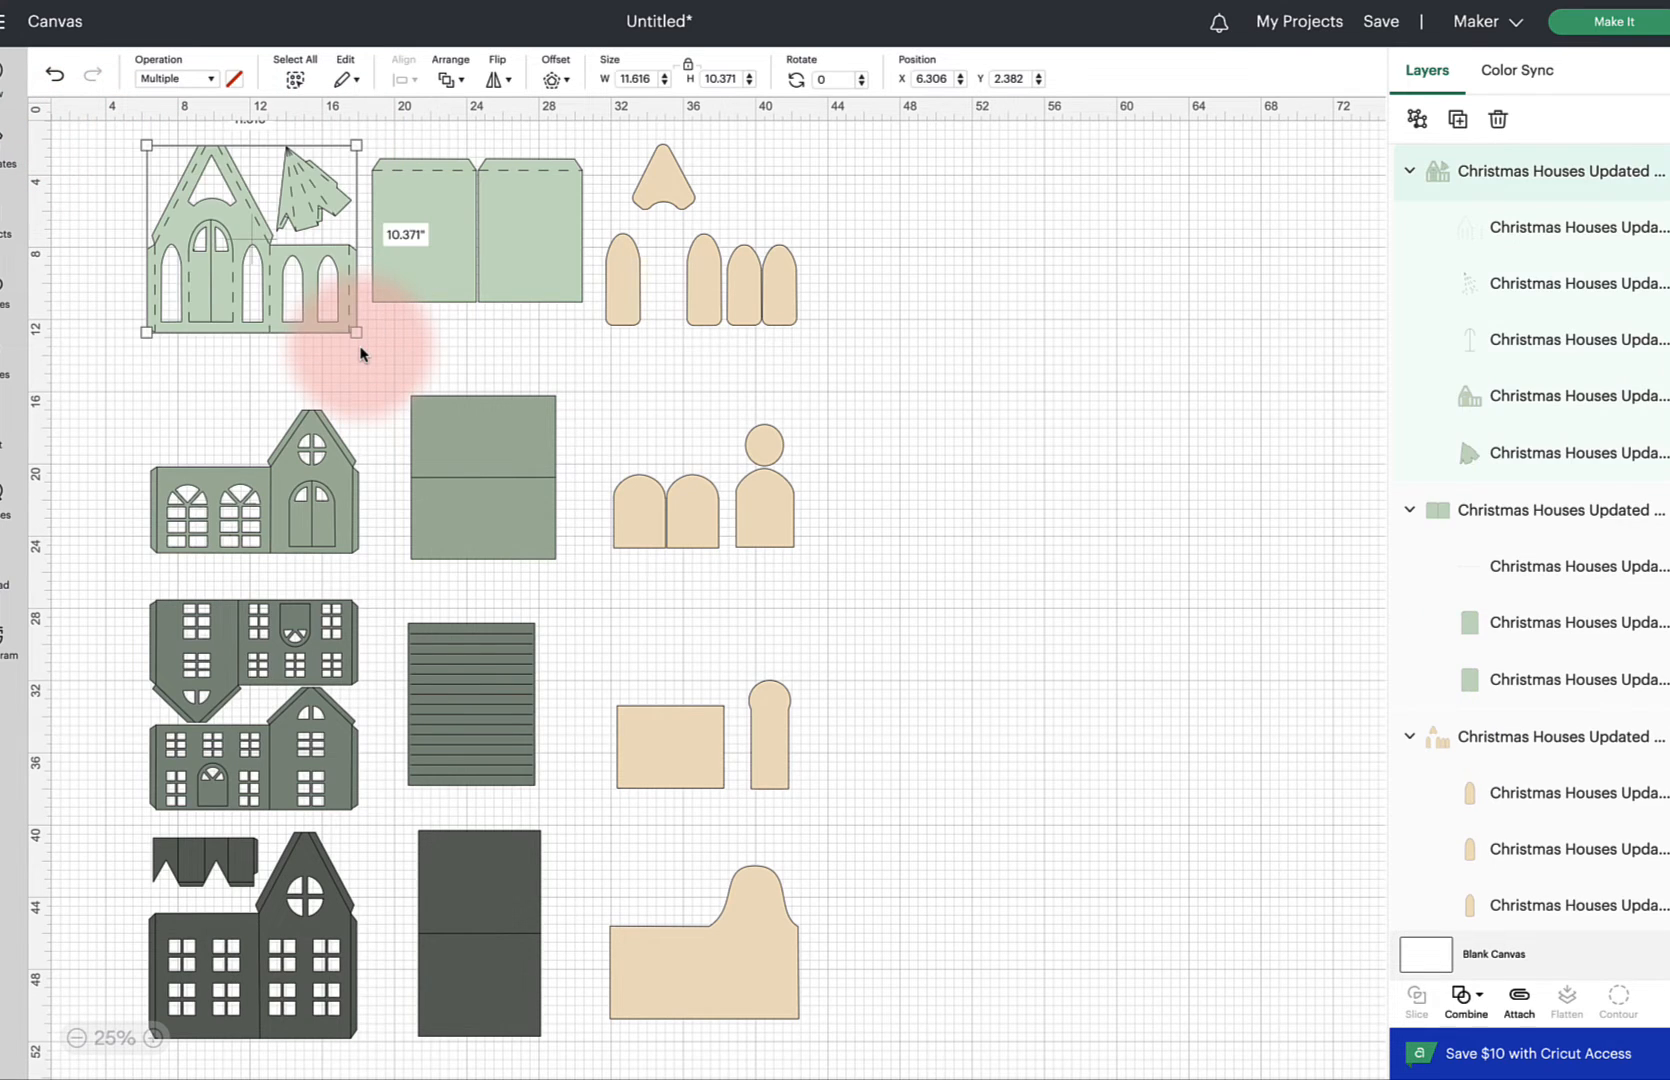
click(1518, 1005)
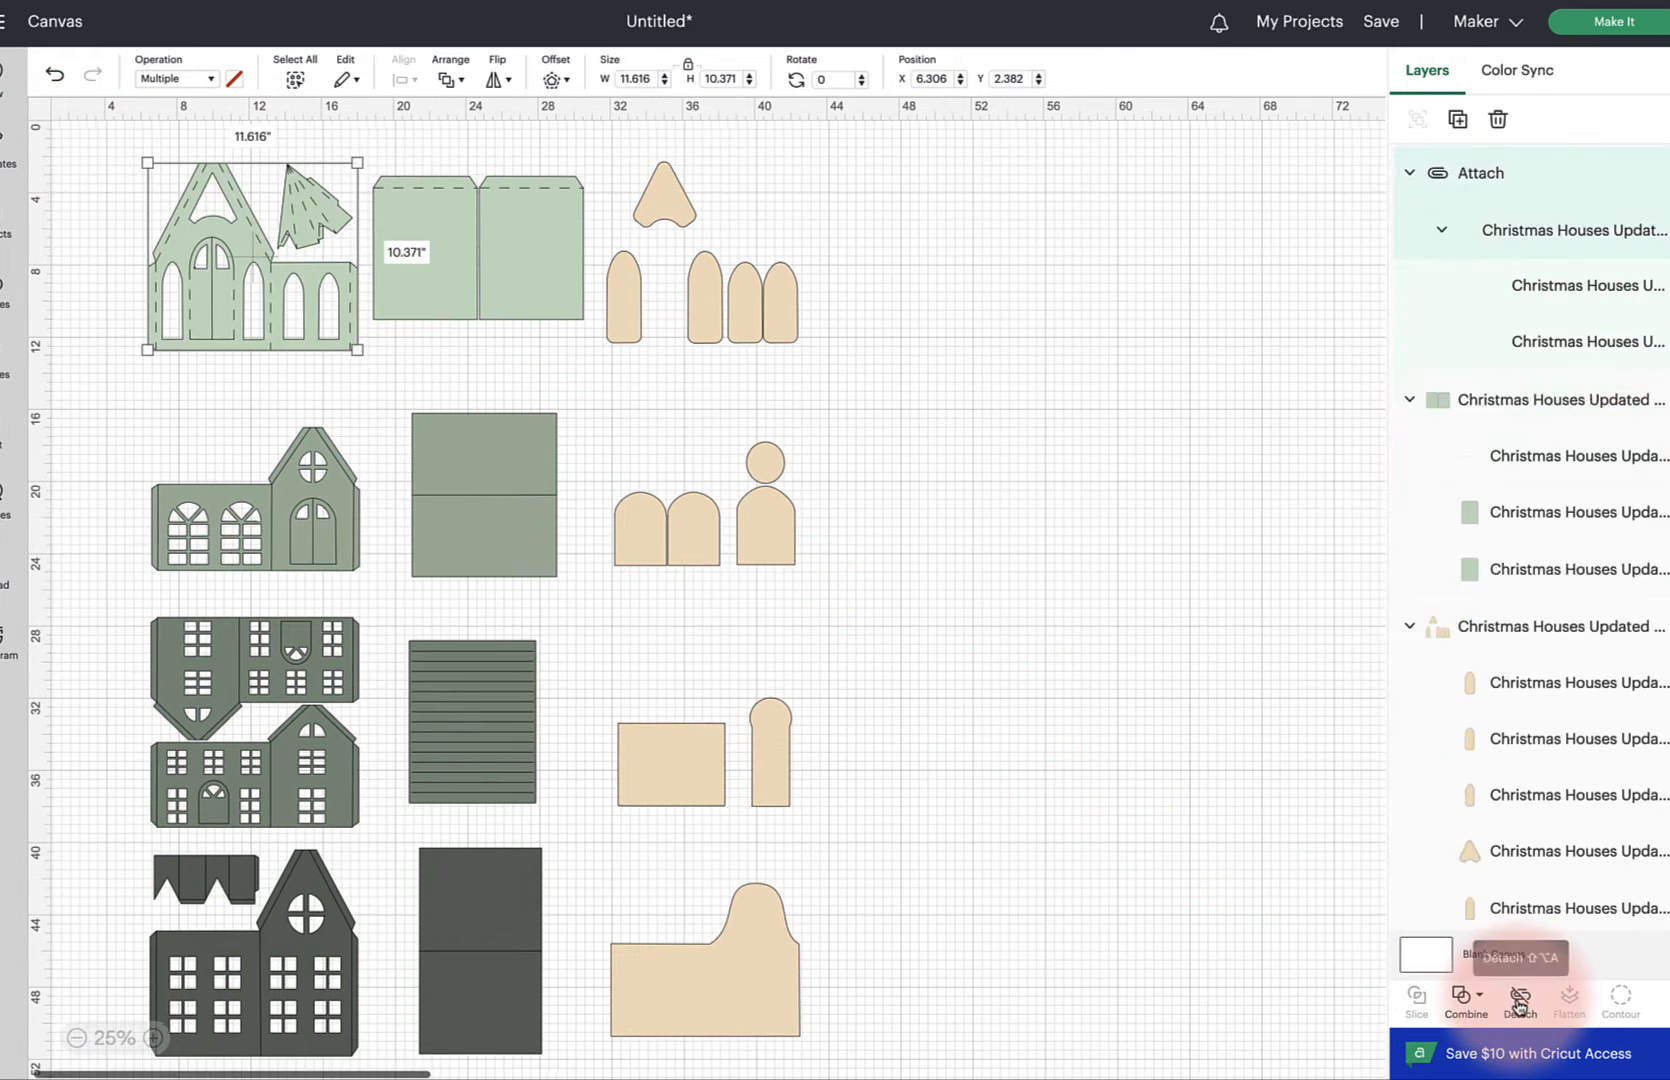
Attach the score line to the green wall panel
drag(374, 140, 575, 344)
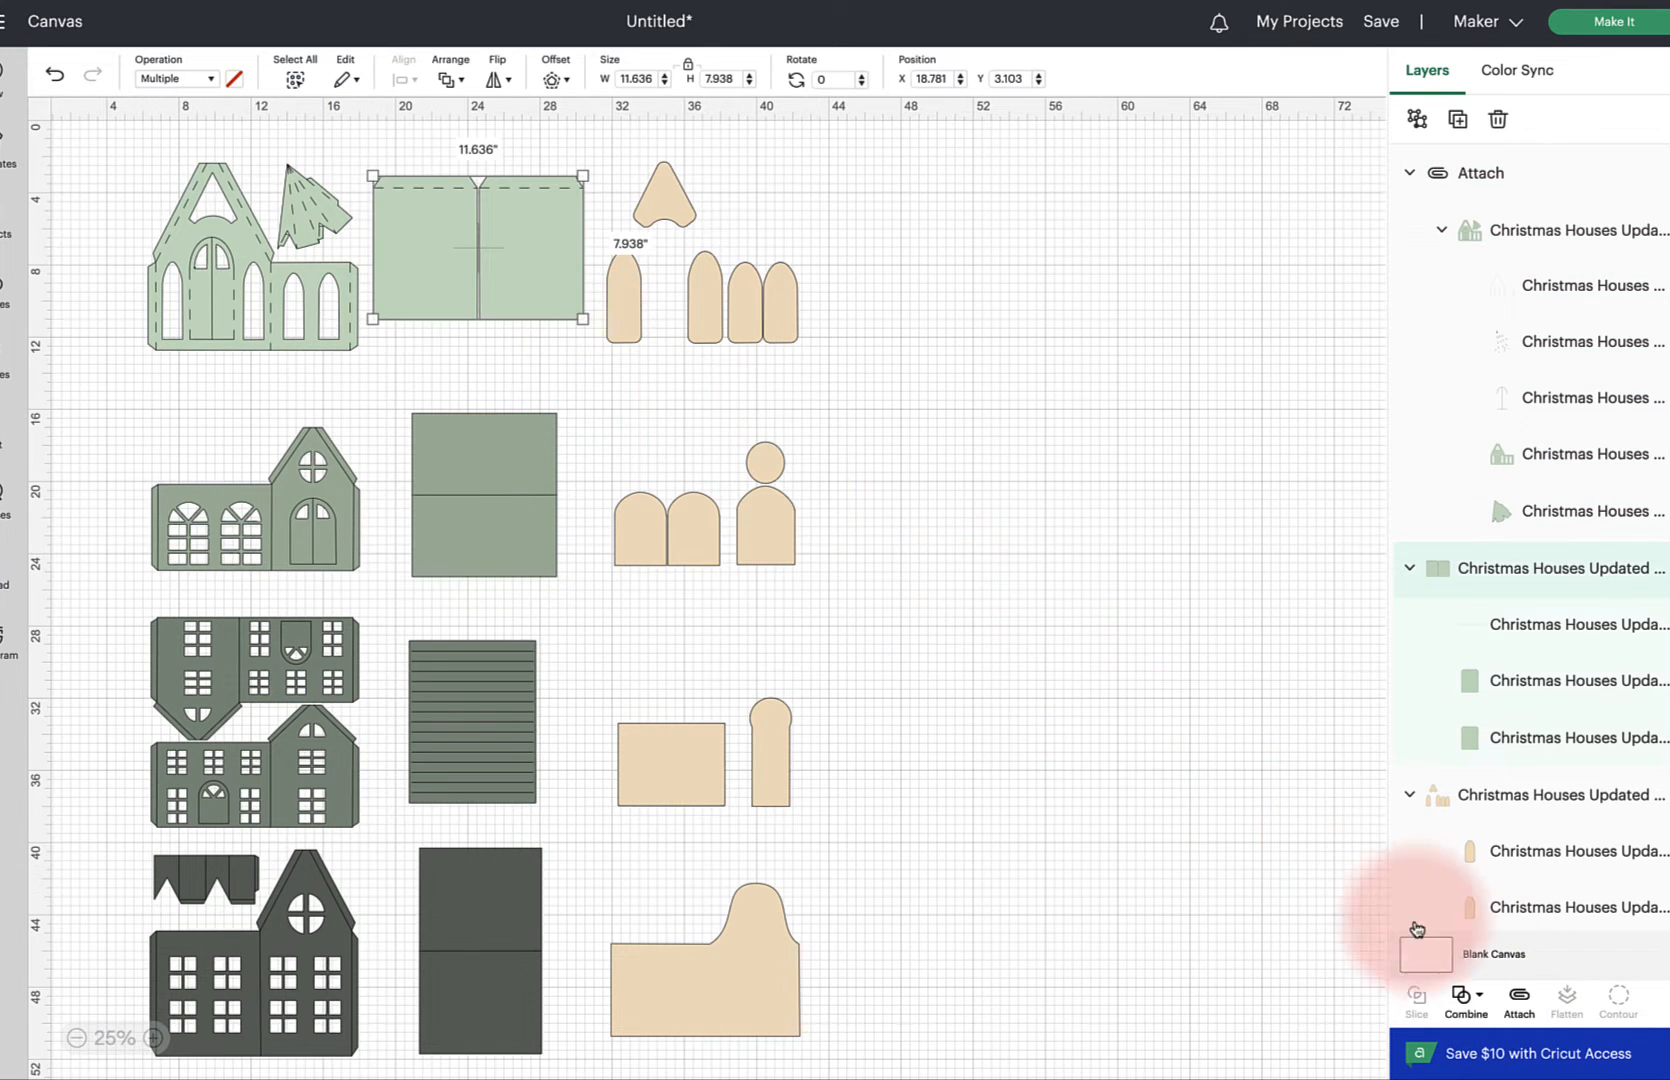
click(1518, 995)
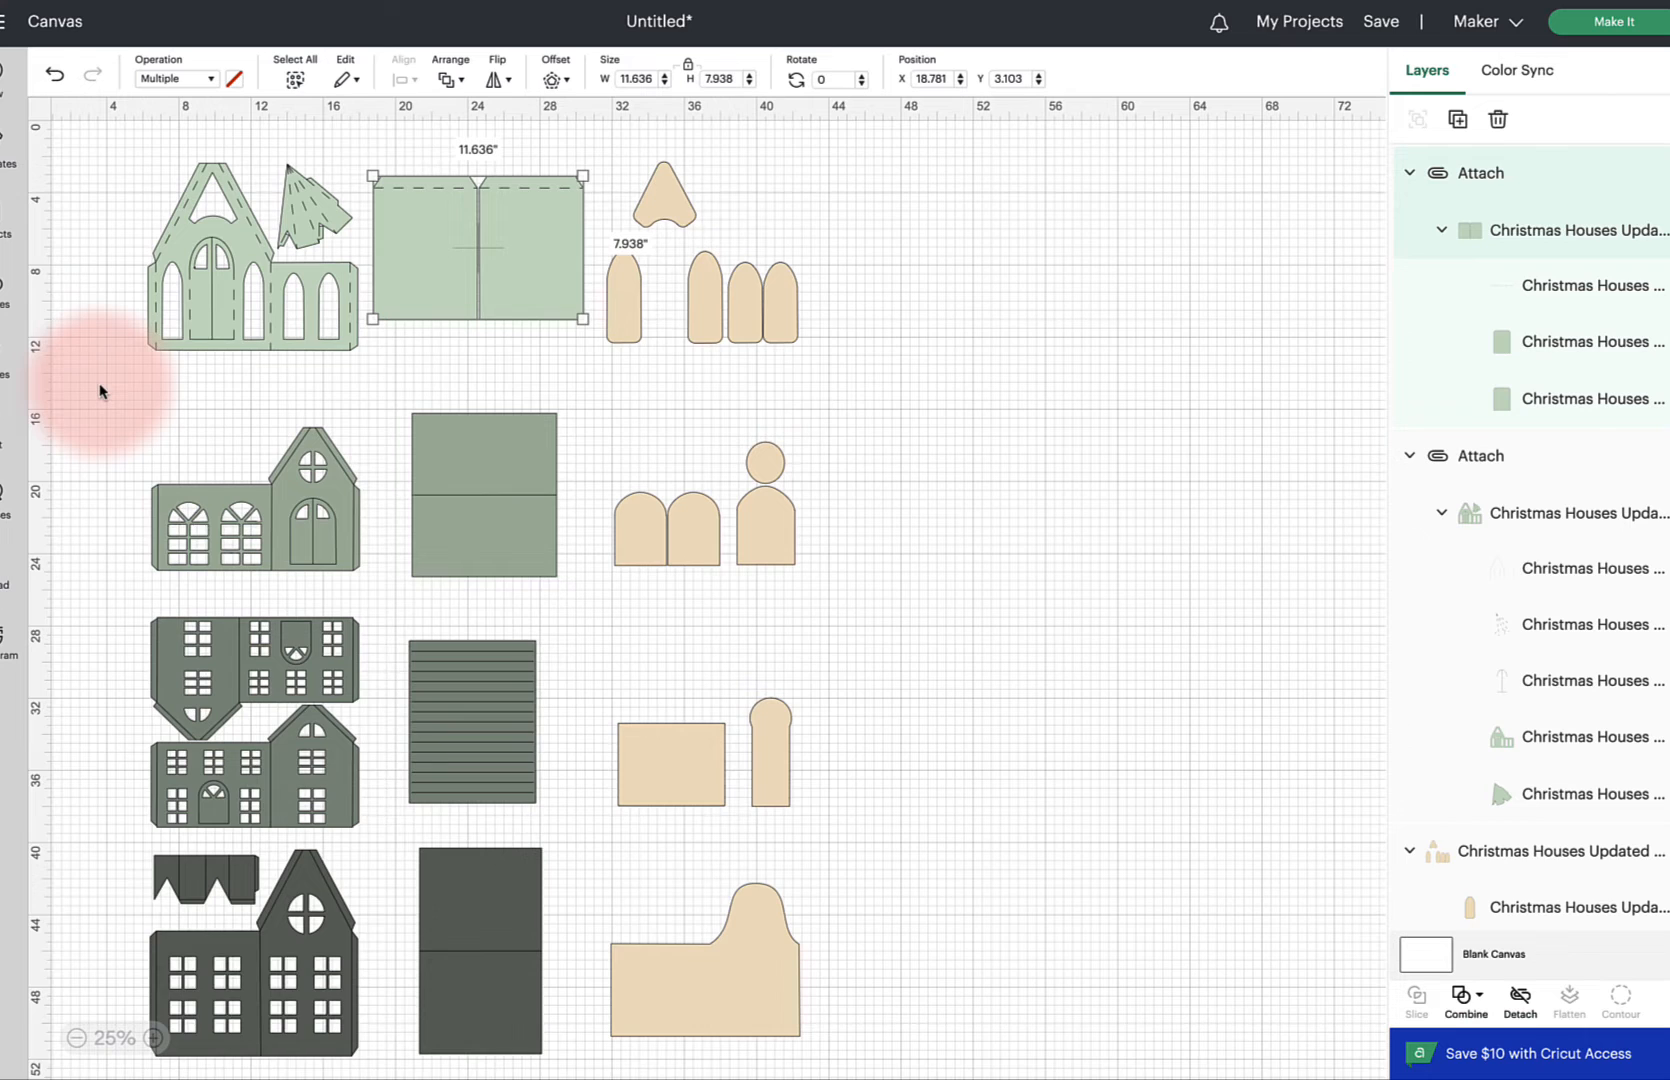
Set the fold line layer of the second green house front to the Score operation
scroll(99, 390, down, 3)
click(287, 375)
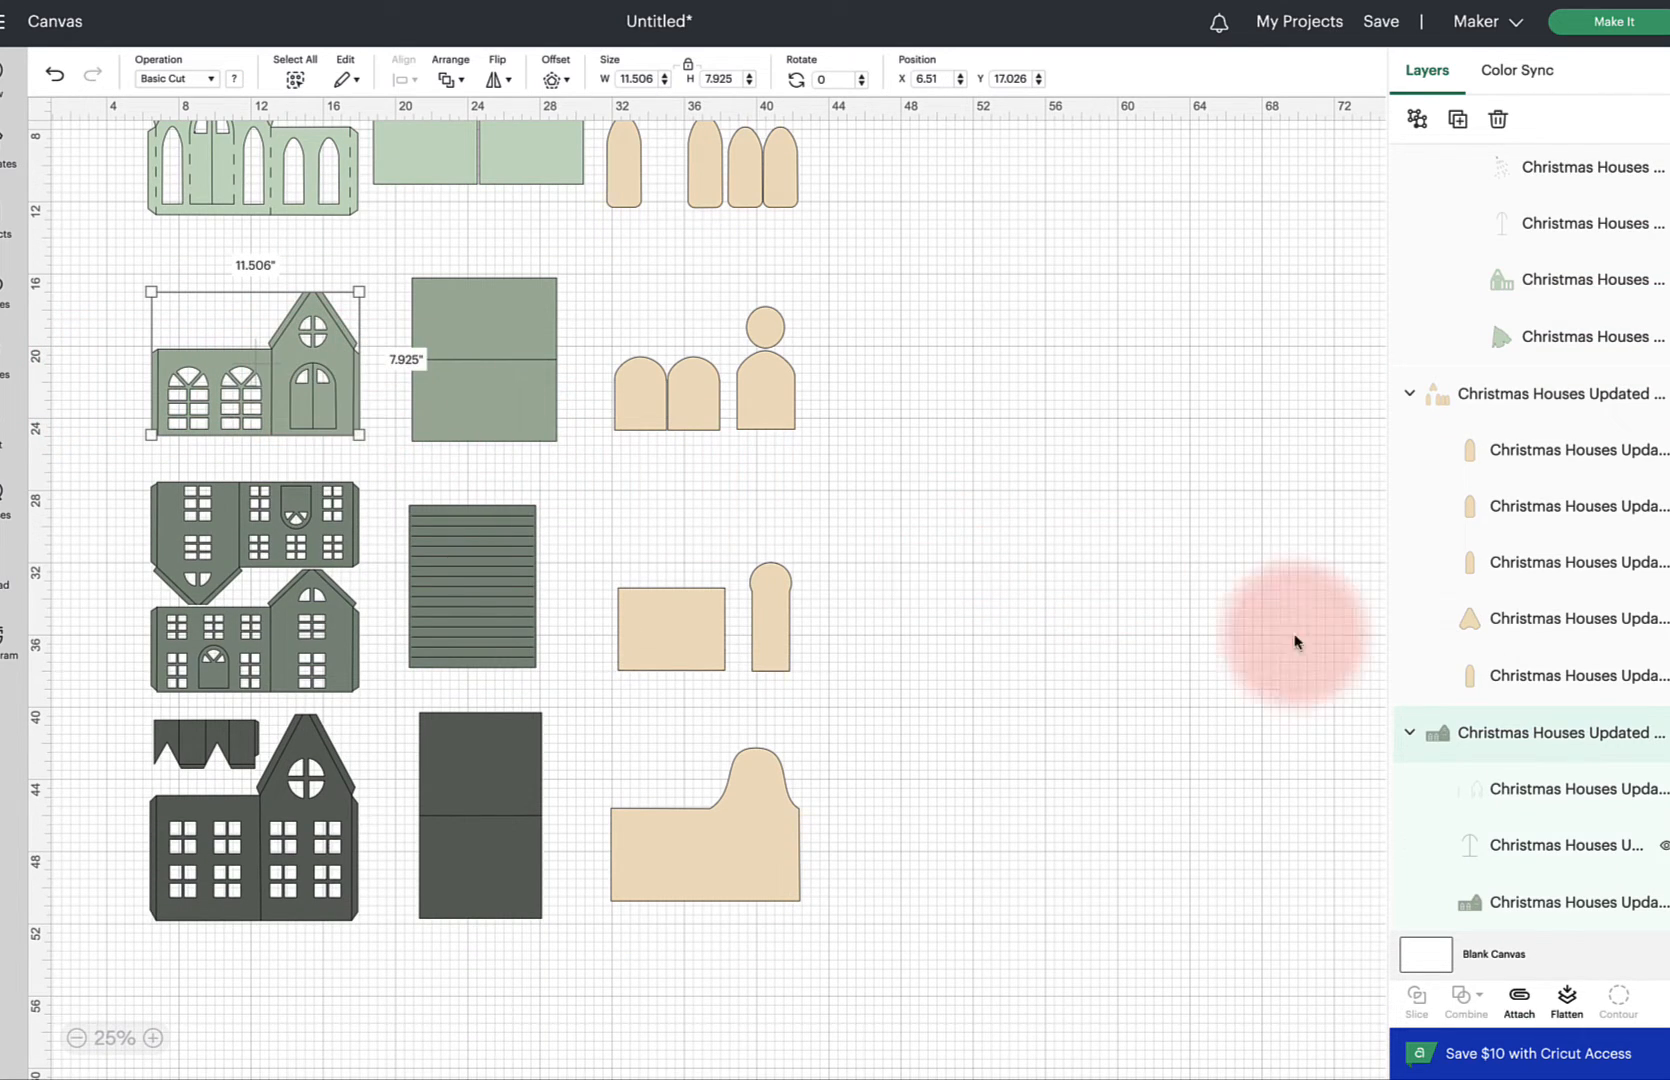
scroll(1540, 700, down, 3)
scroll(1537, 707, down, 2)
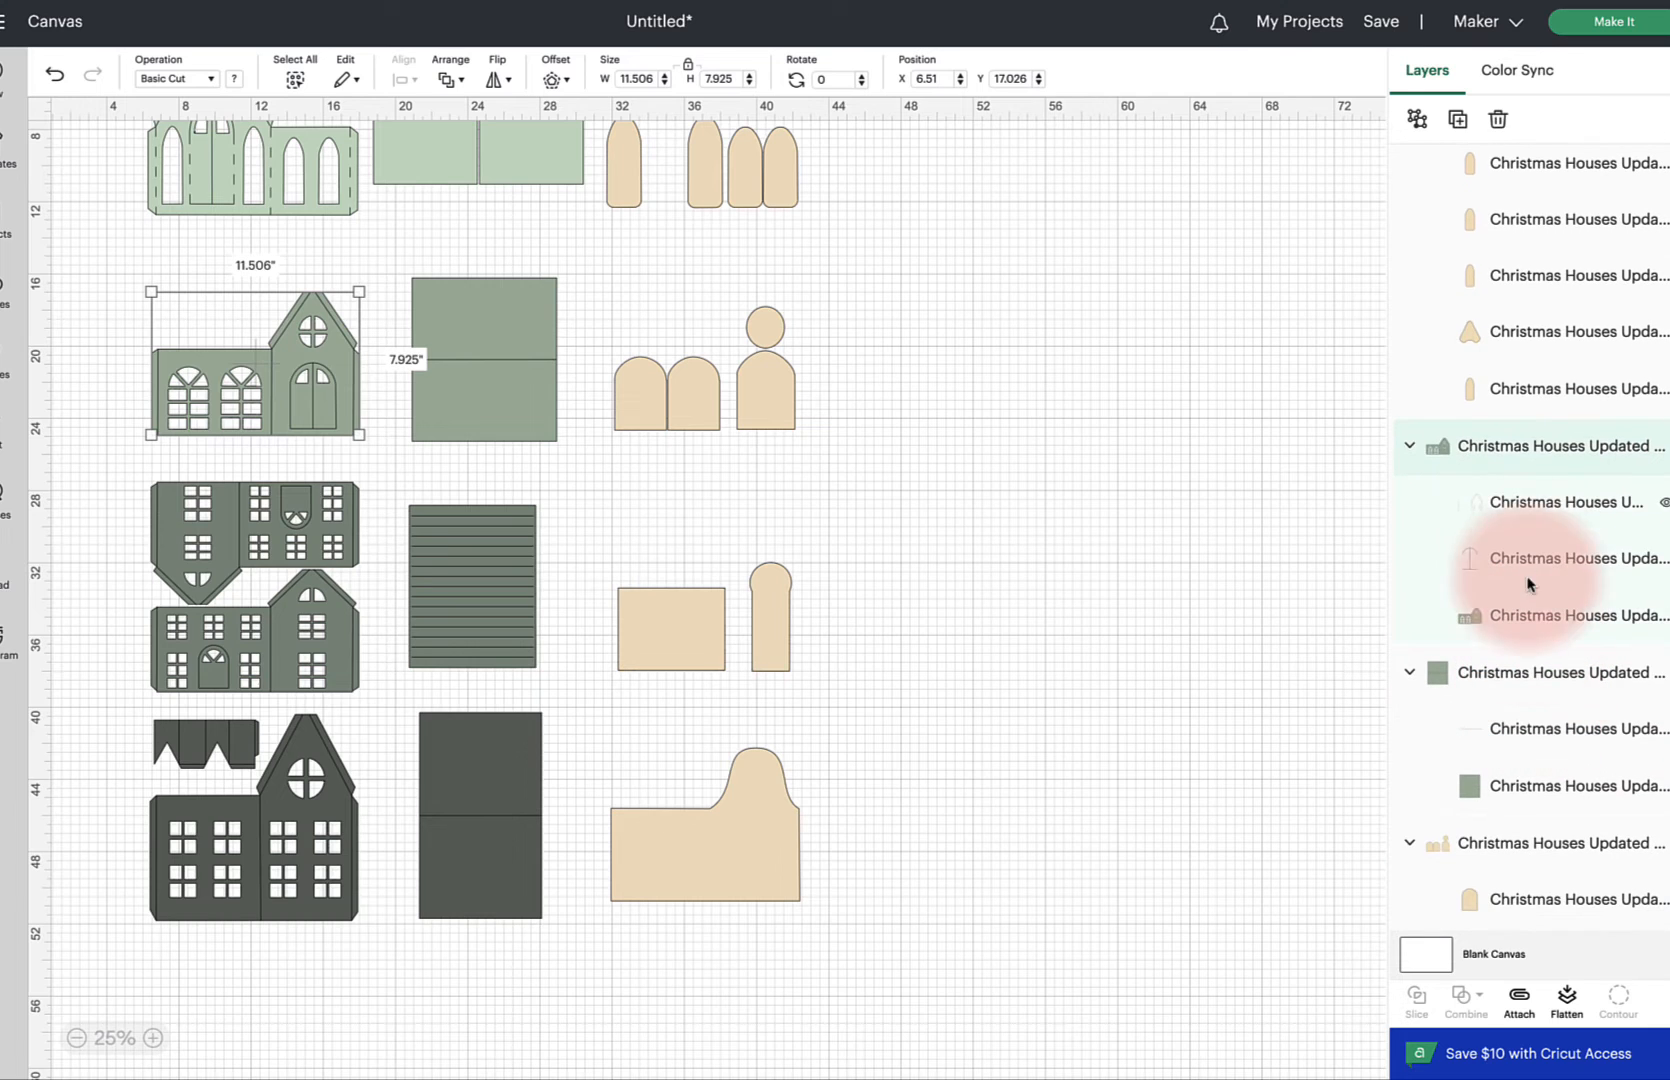
click(1522, 506)
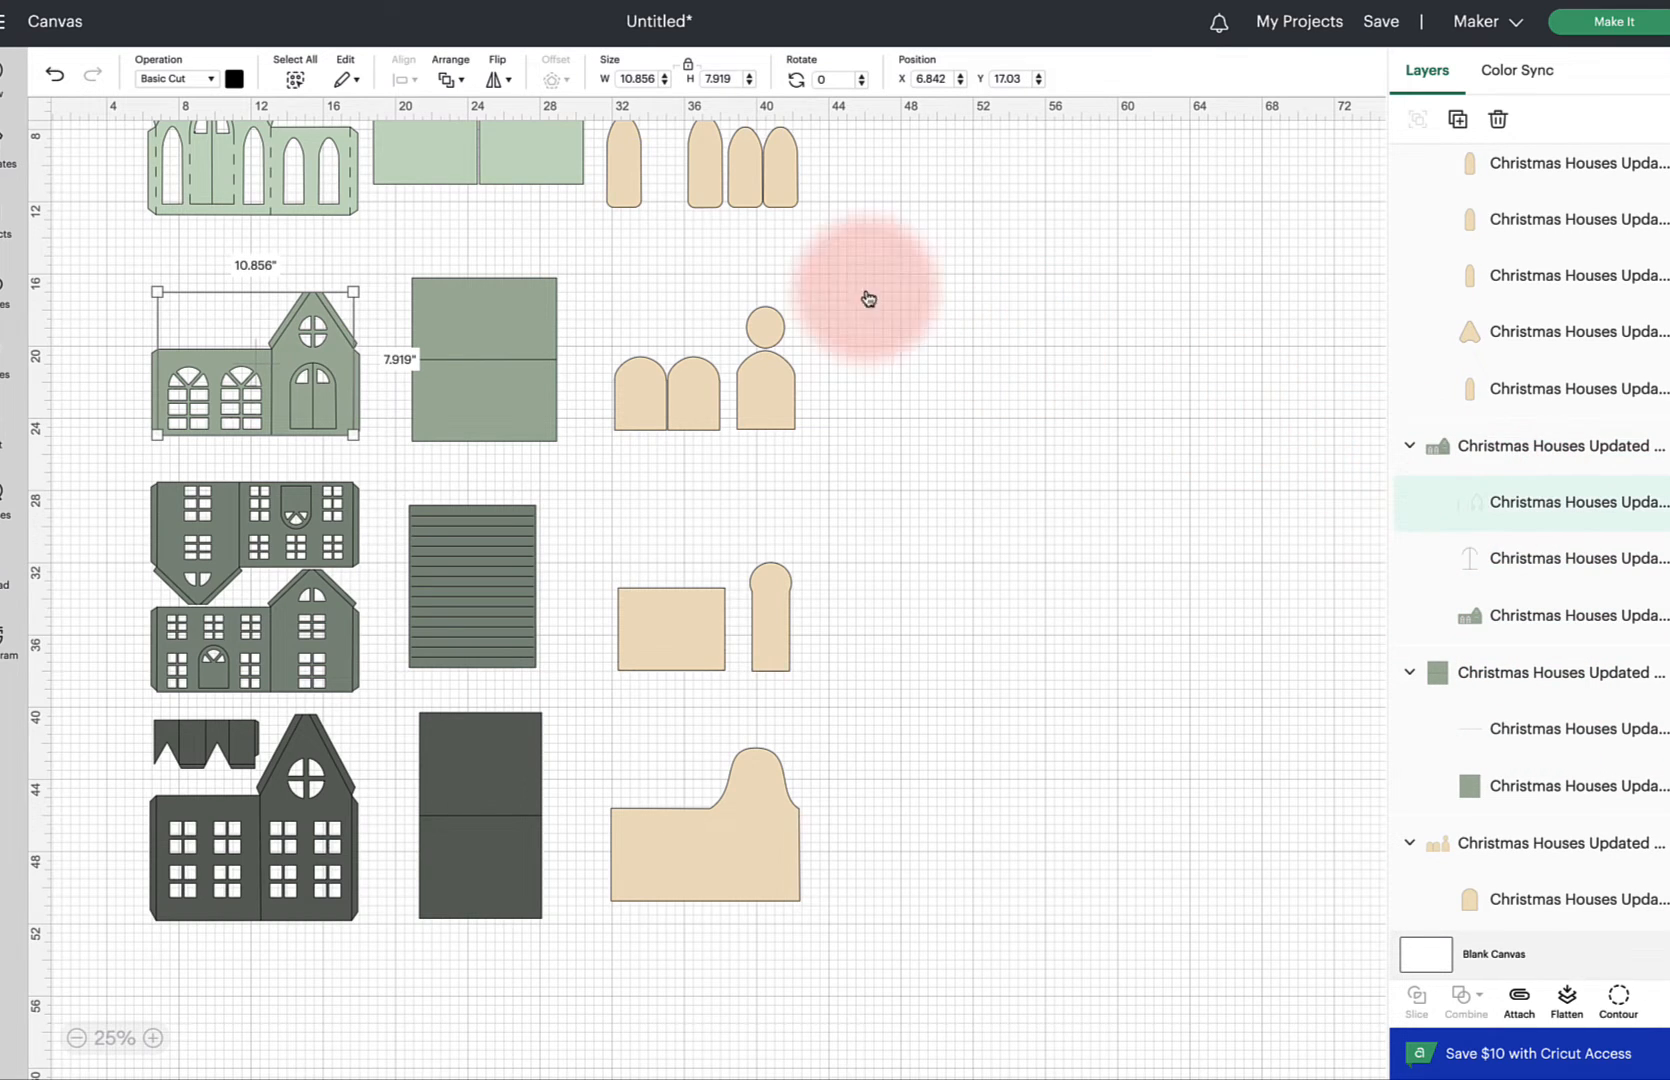
click(205, 78)
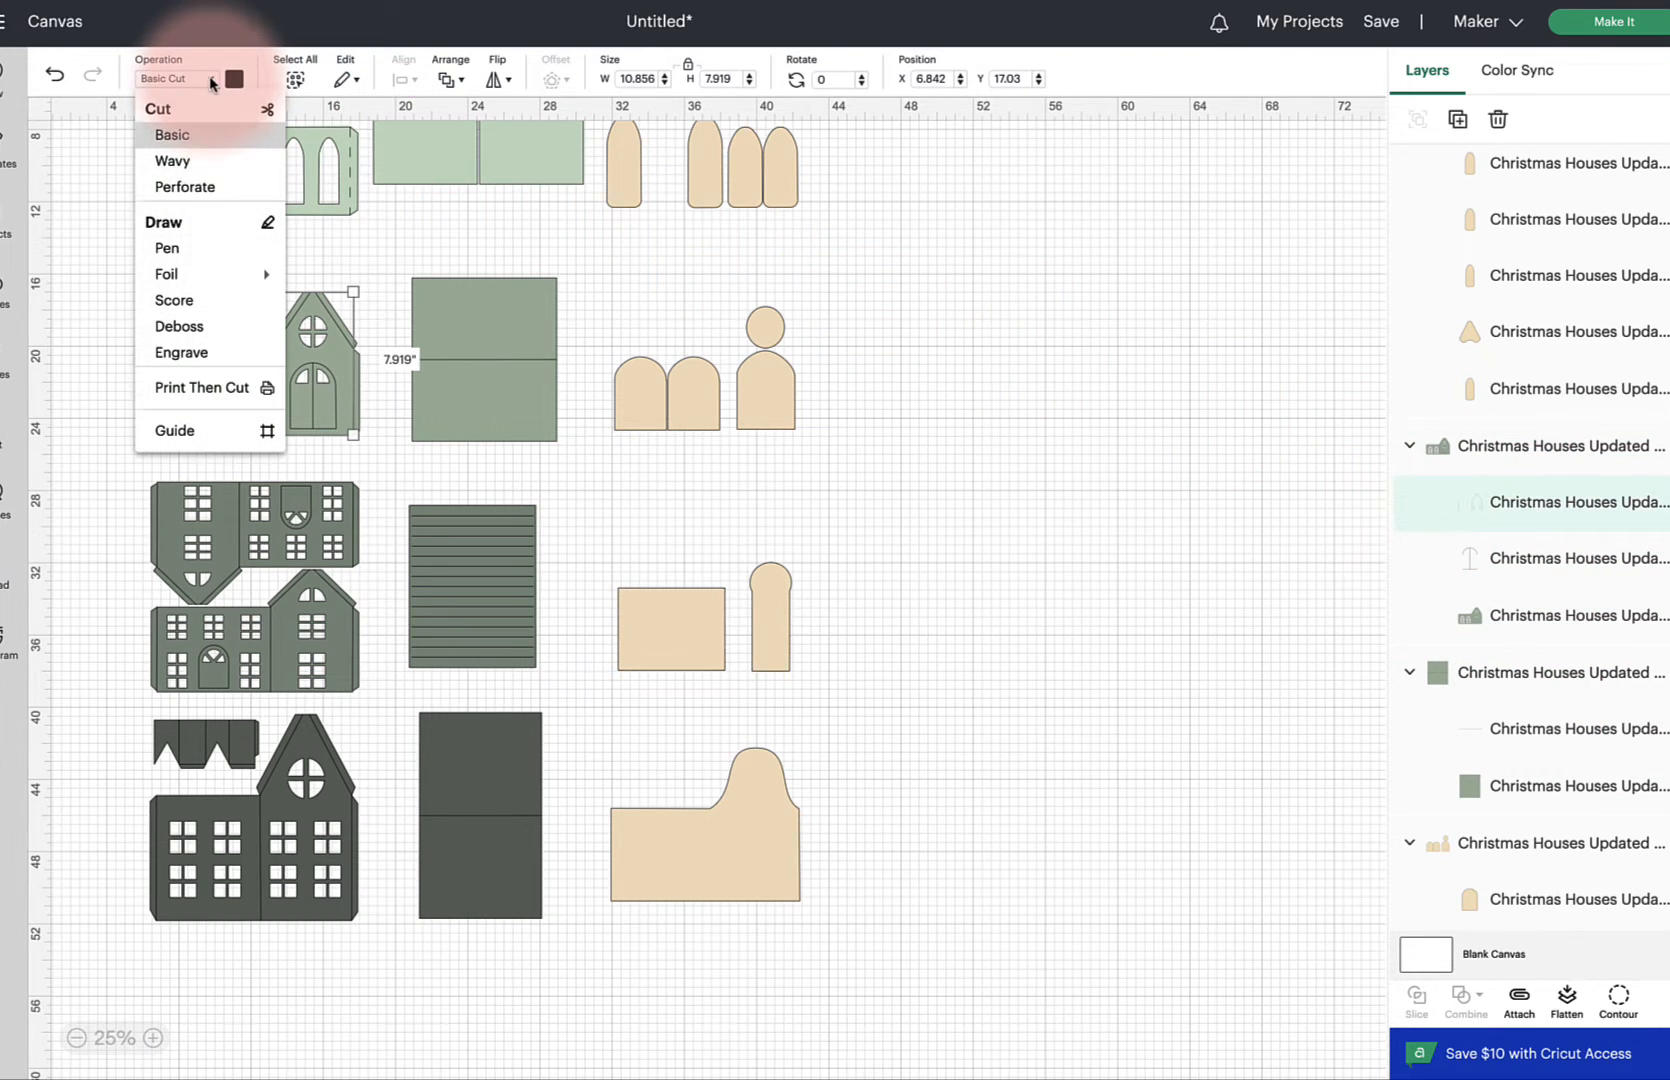
click(174, 300)
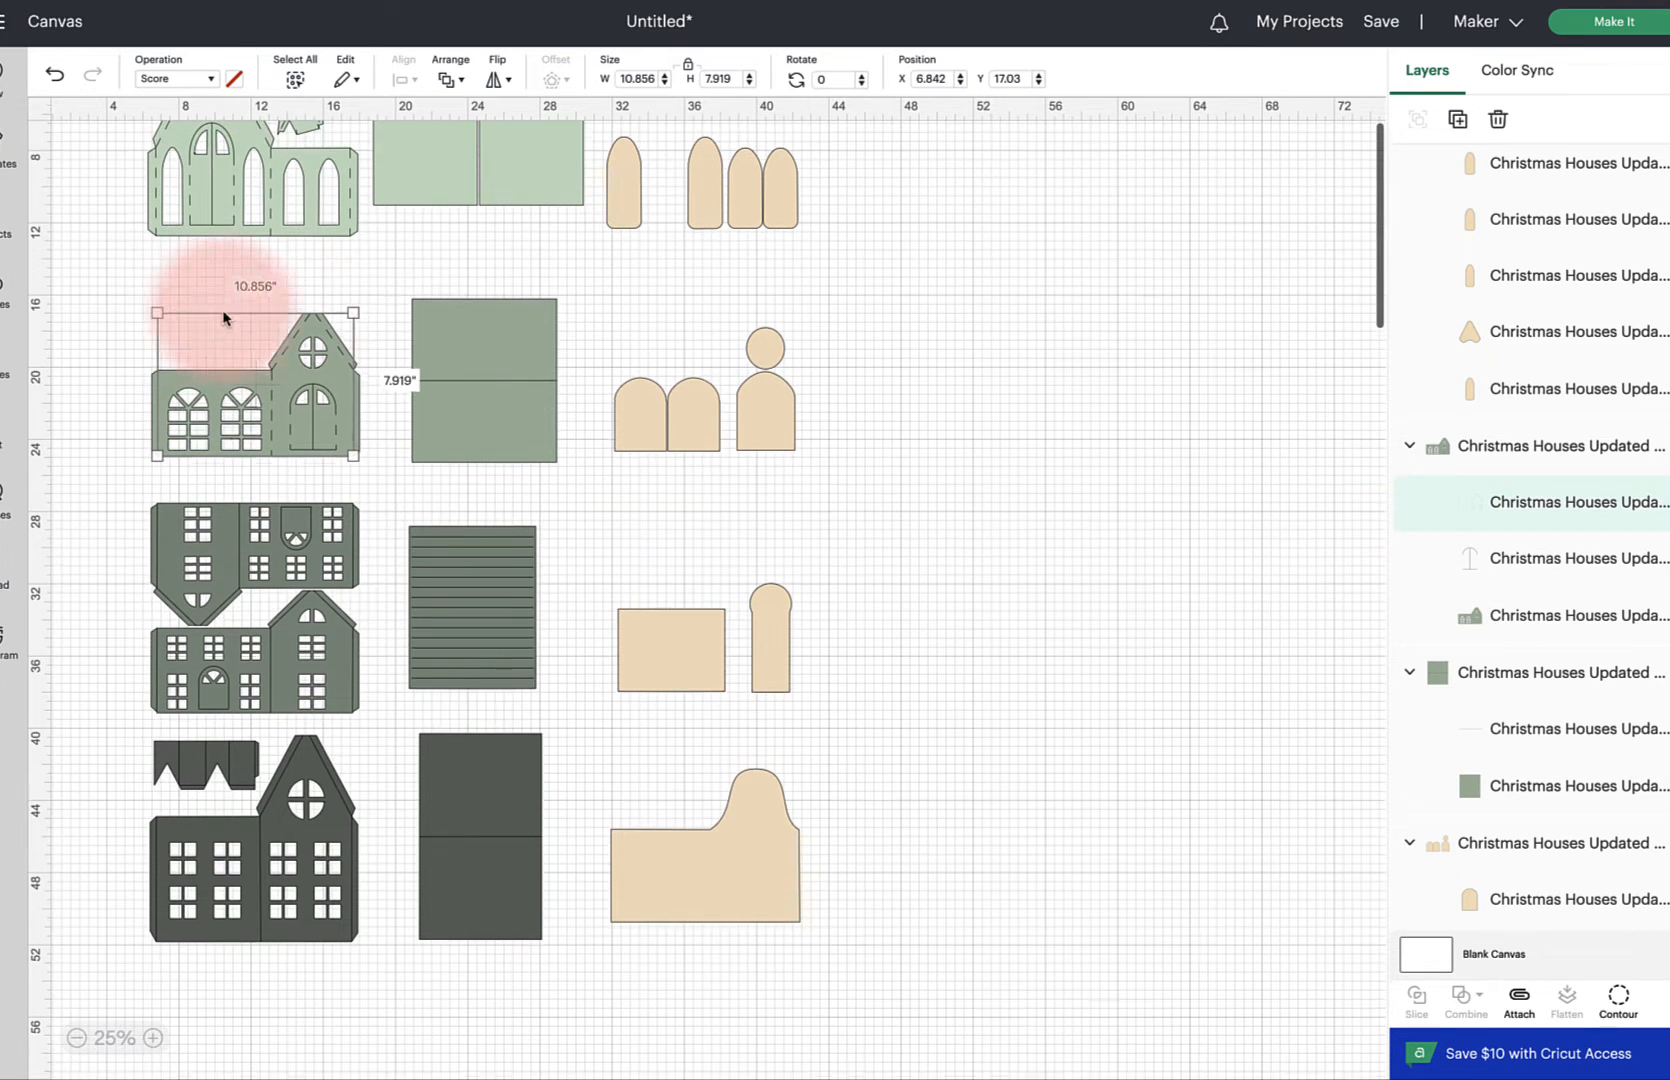
Set the fold line layer of the second green wall panel to Score
click(1532, 560)
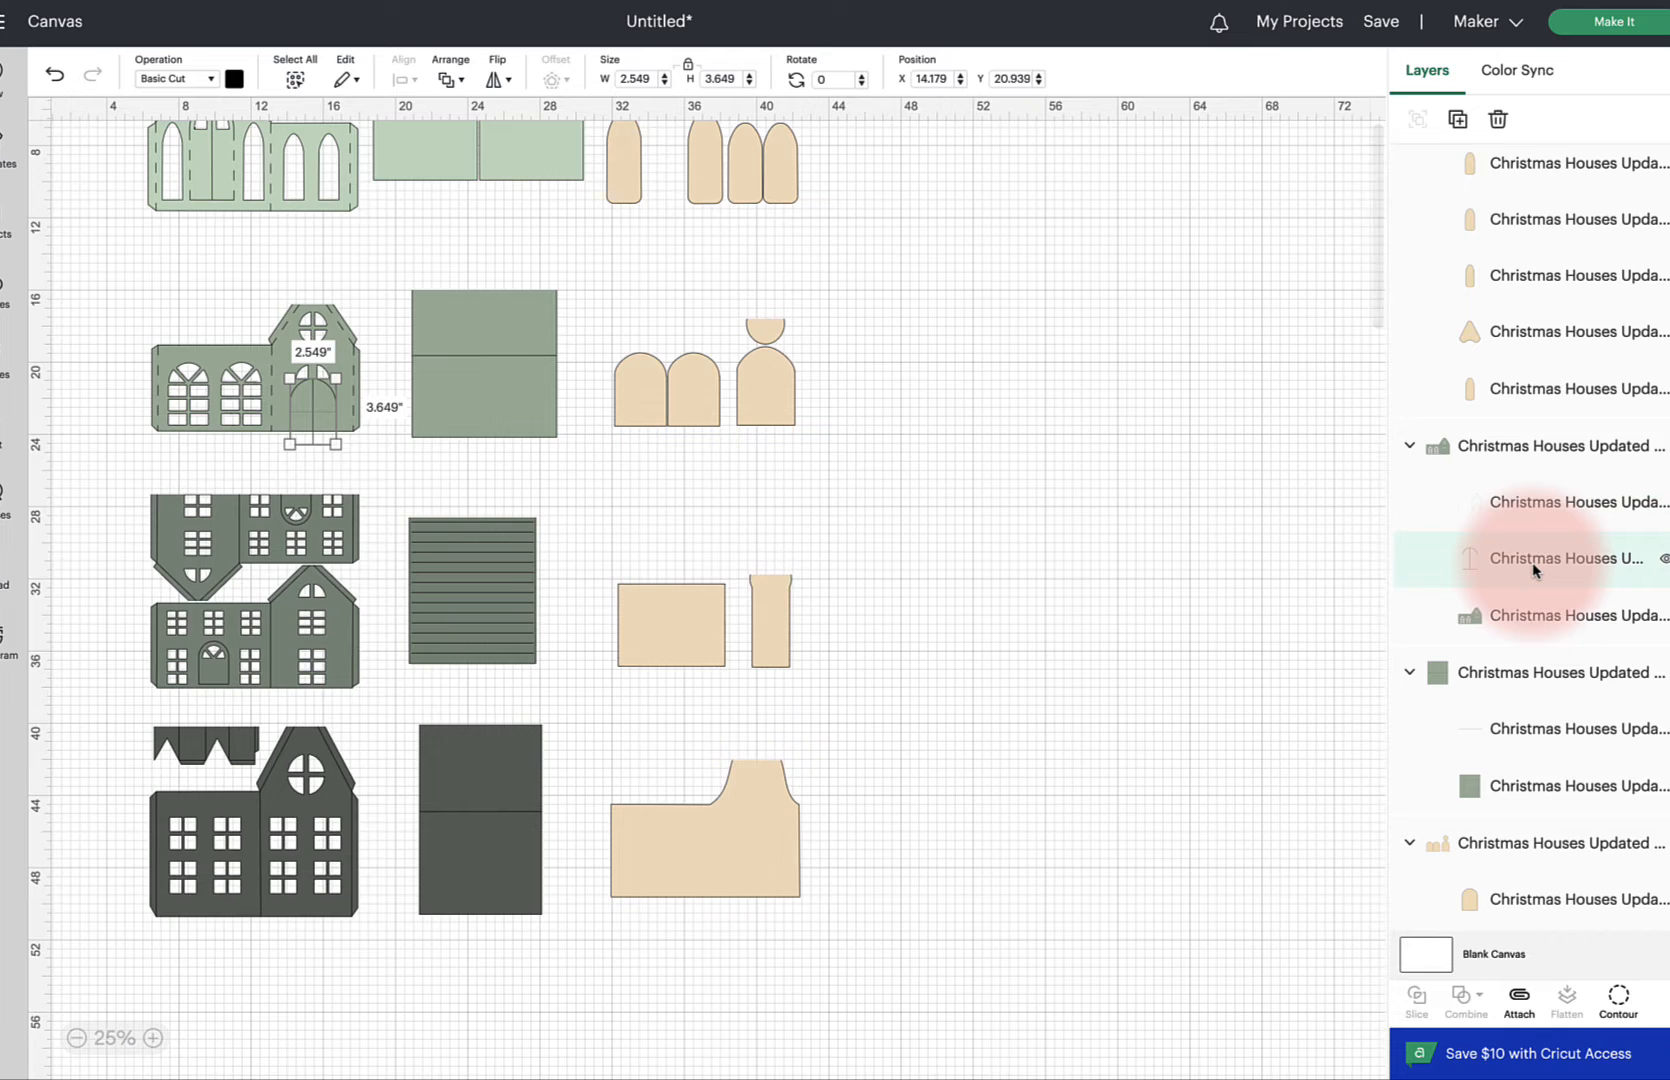
scroll(1532, 563, down, 1)
scroll(1532, 568, down, 2)
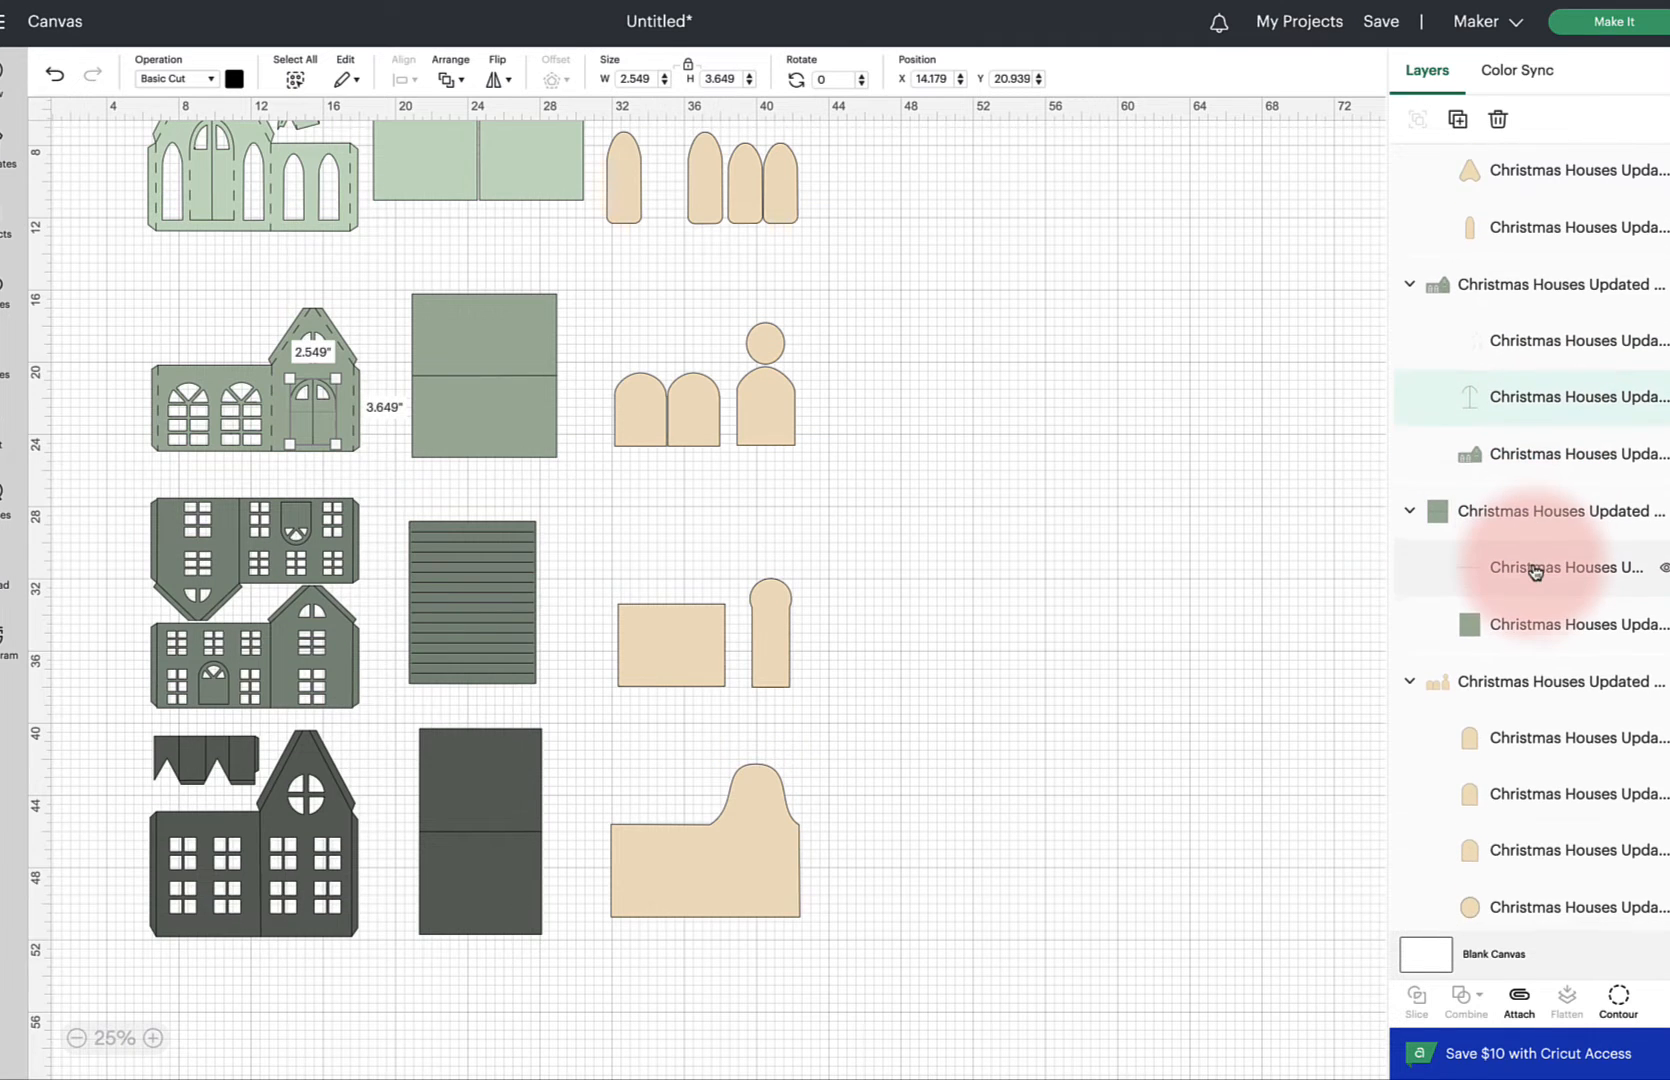
click(493, 430)
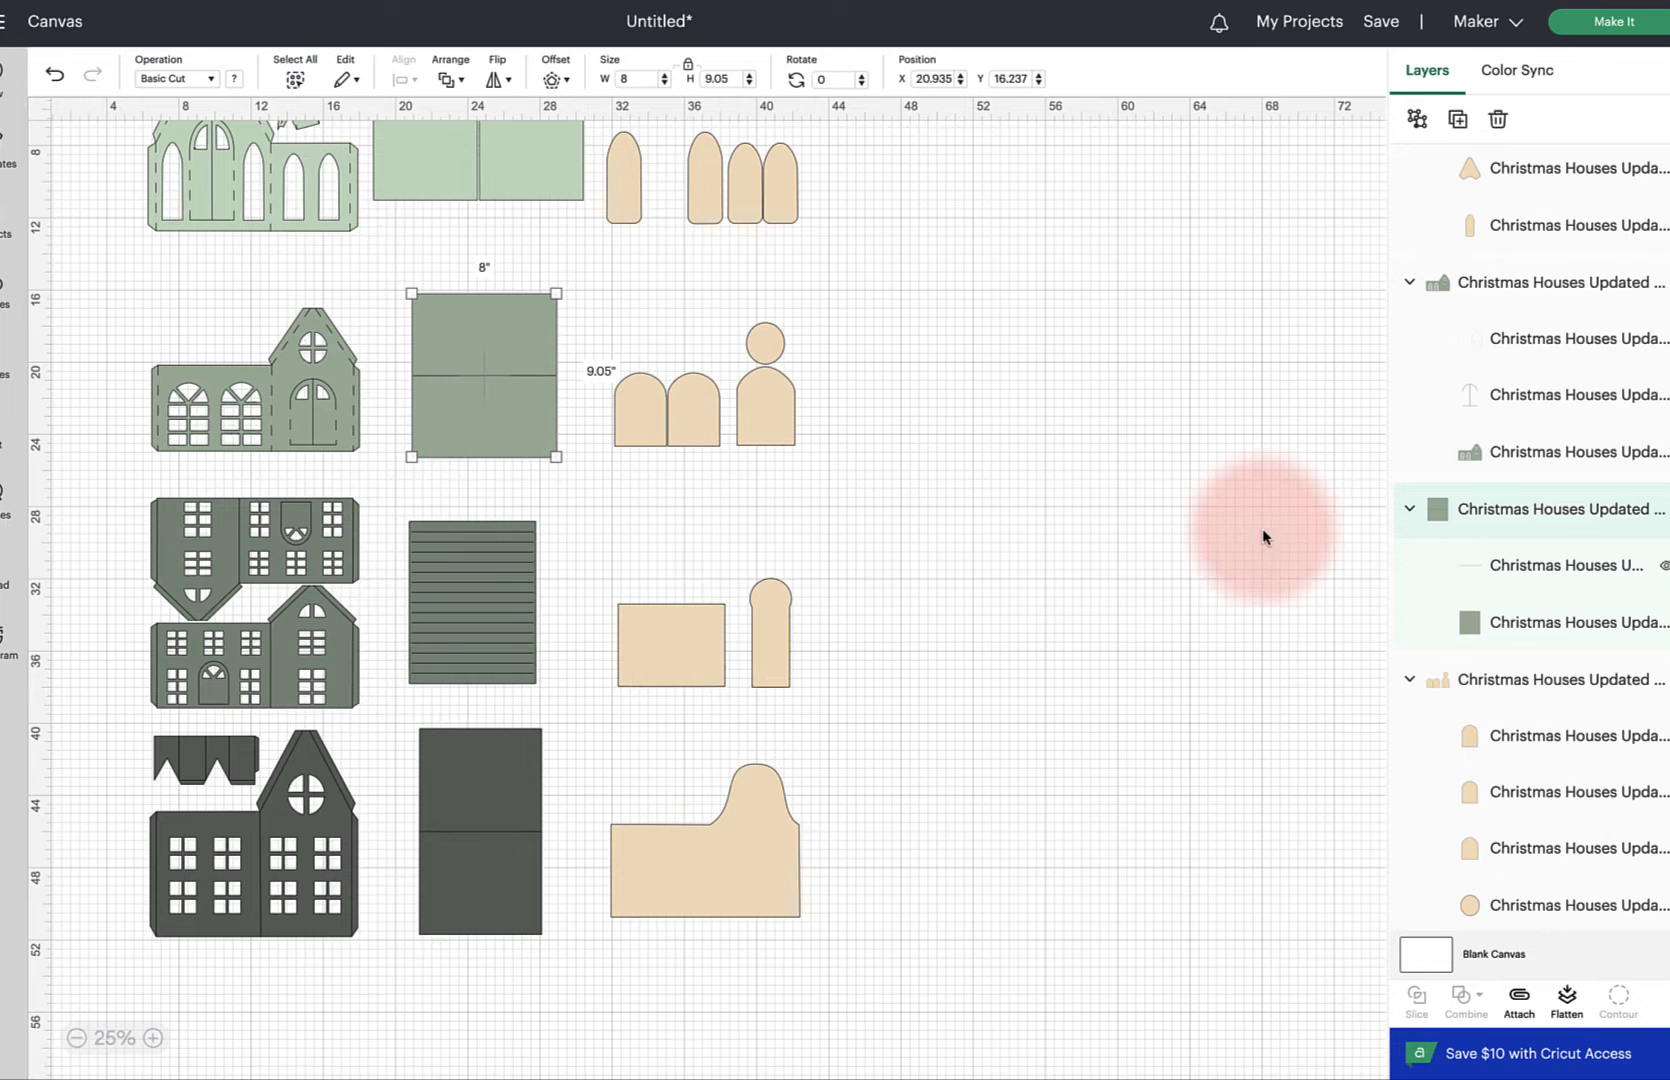
click(1545, 568)
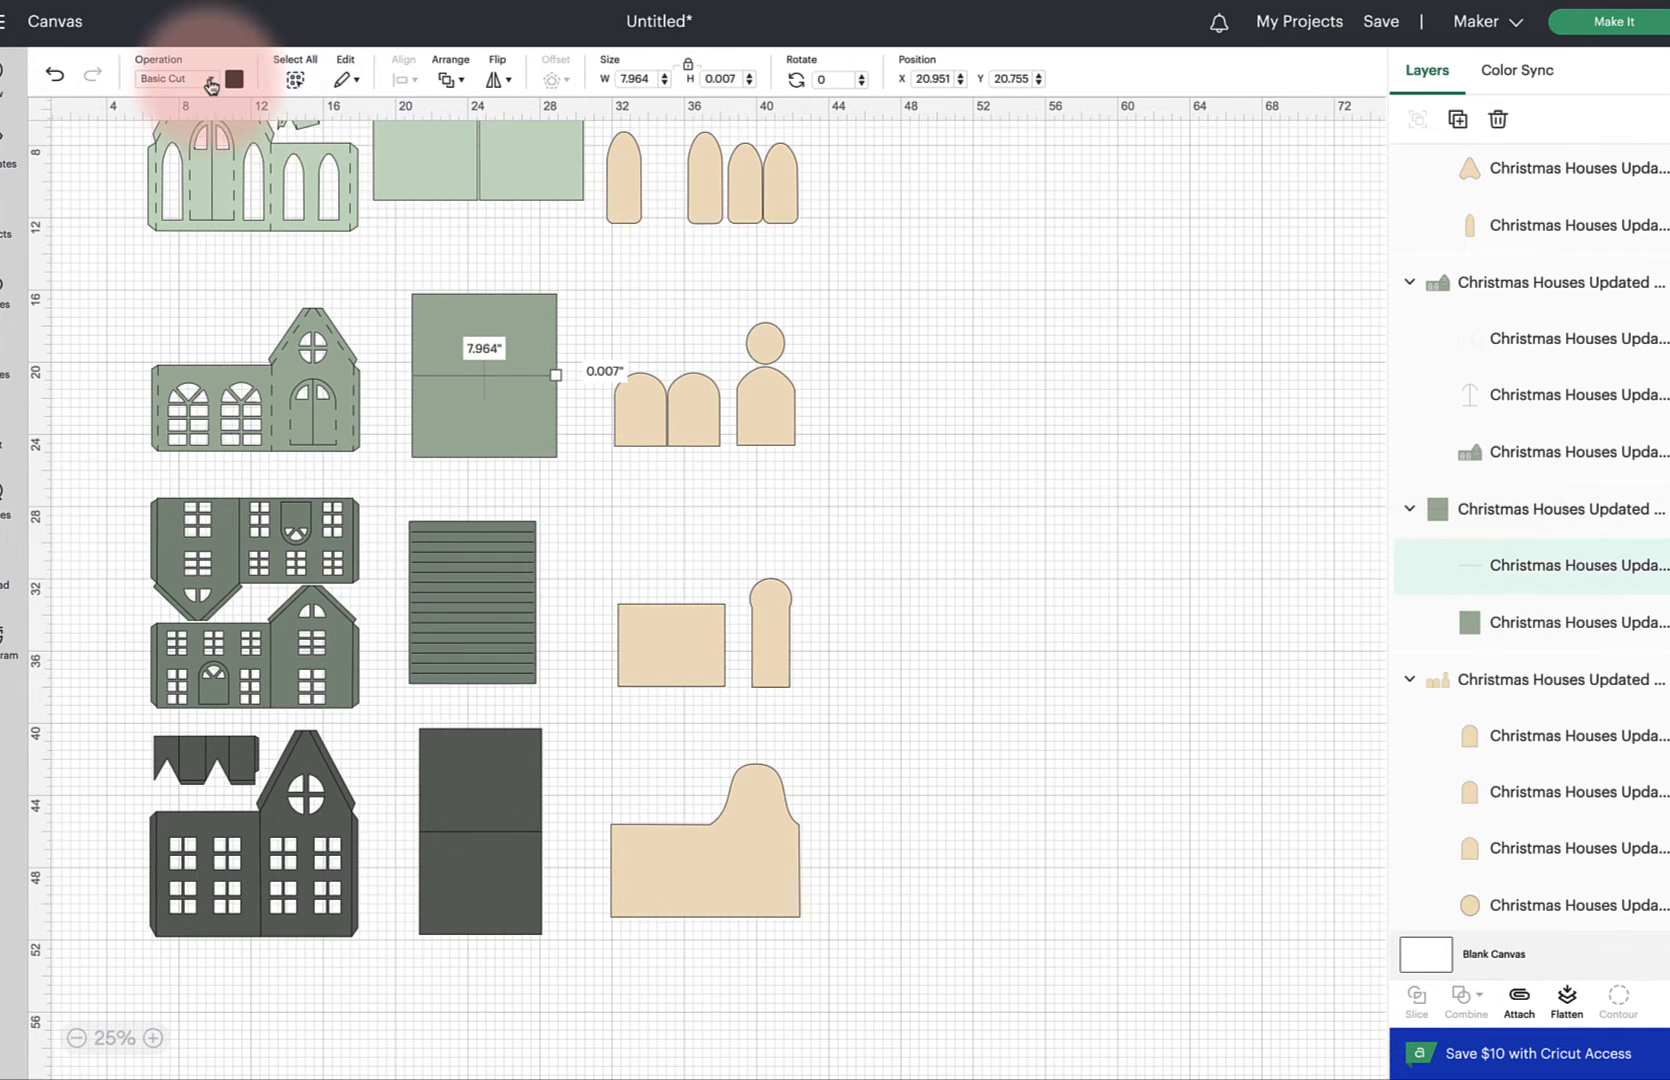
click(210, 80)
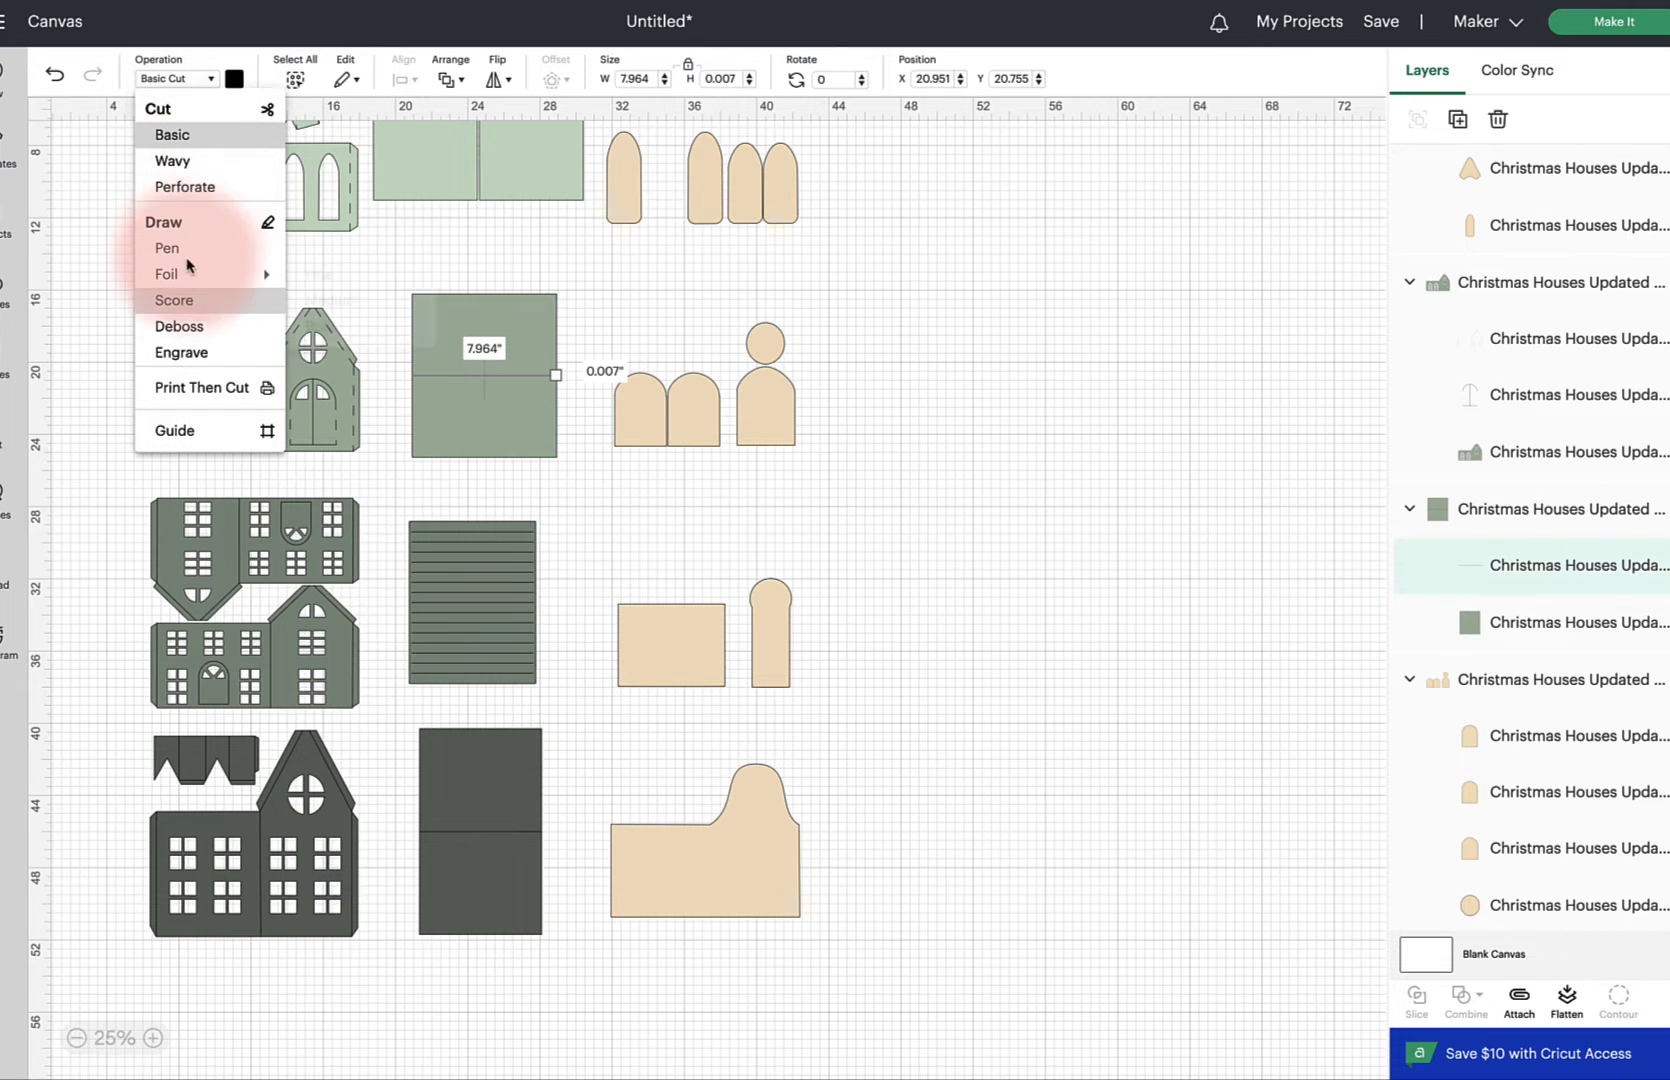
click(181, 299)
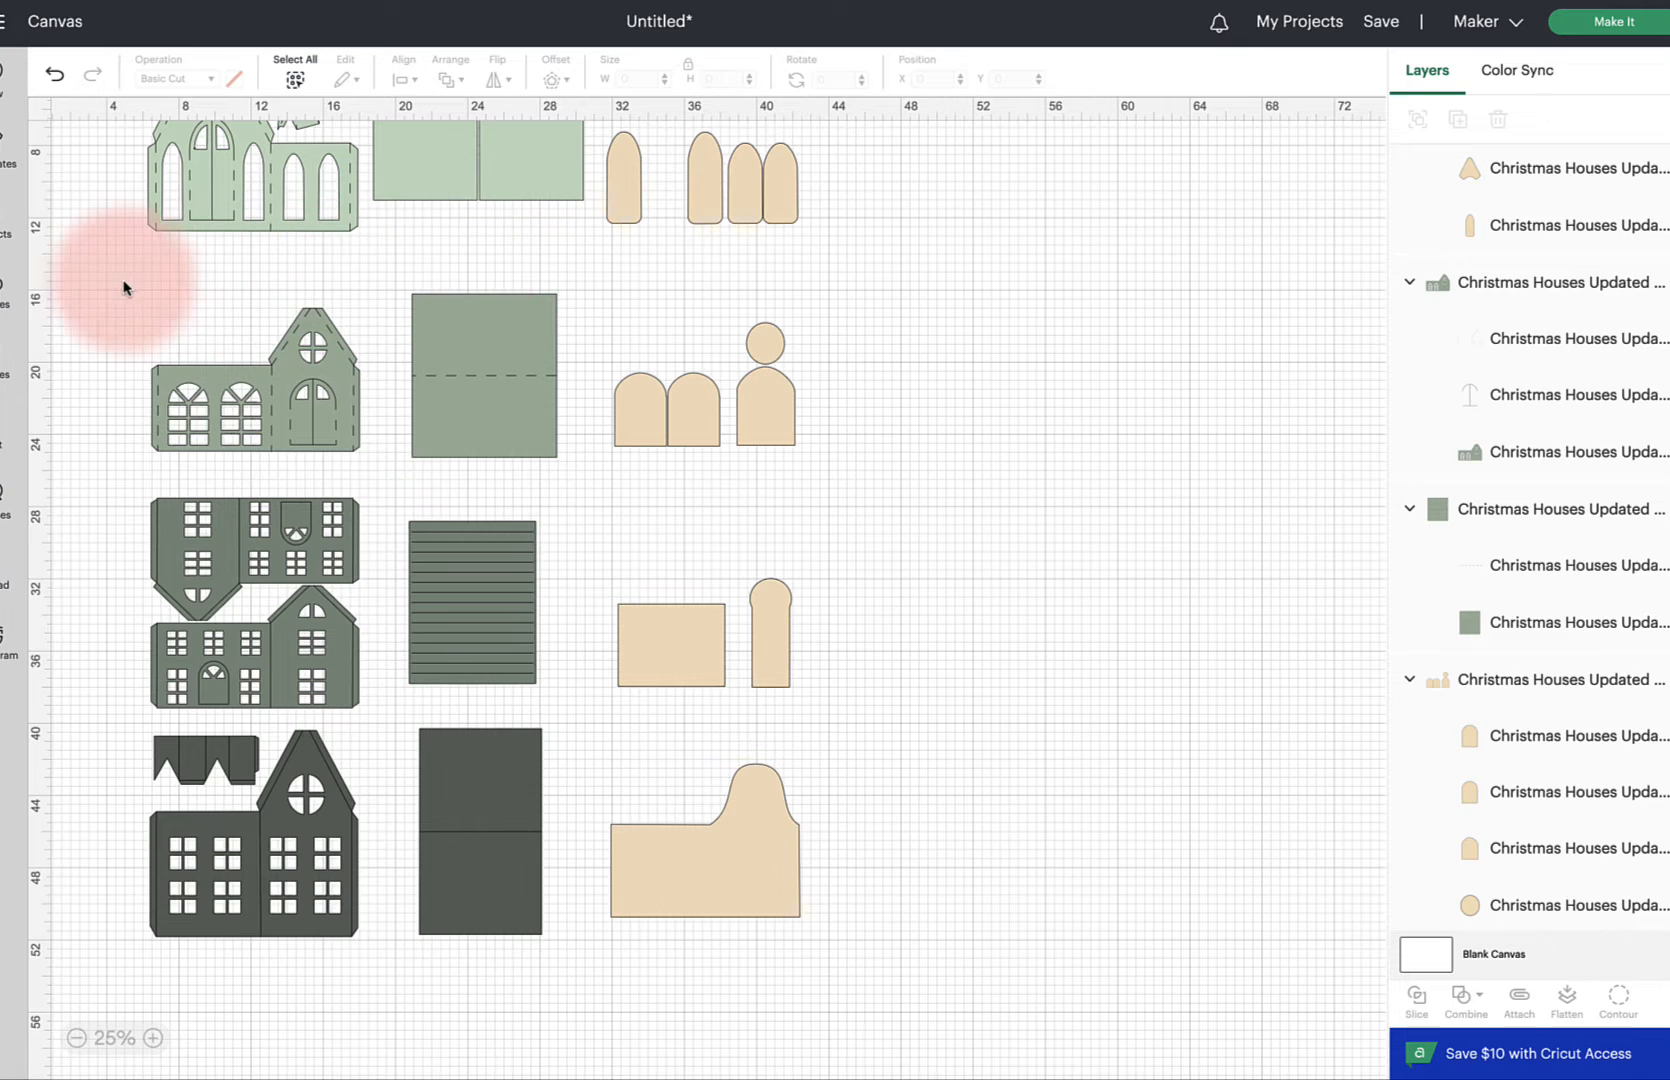
Attach the score lines to the second green house front and to its wall panel
drag(119, 280, 372, 468)
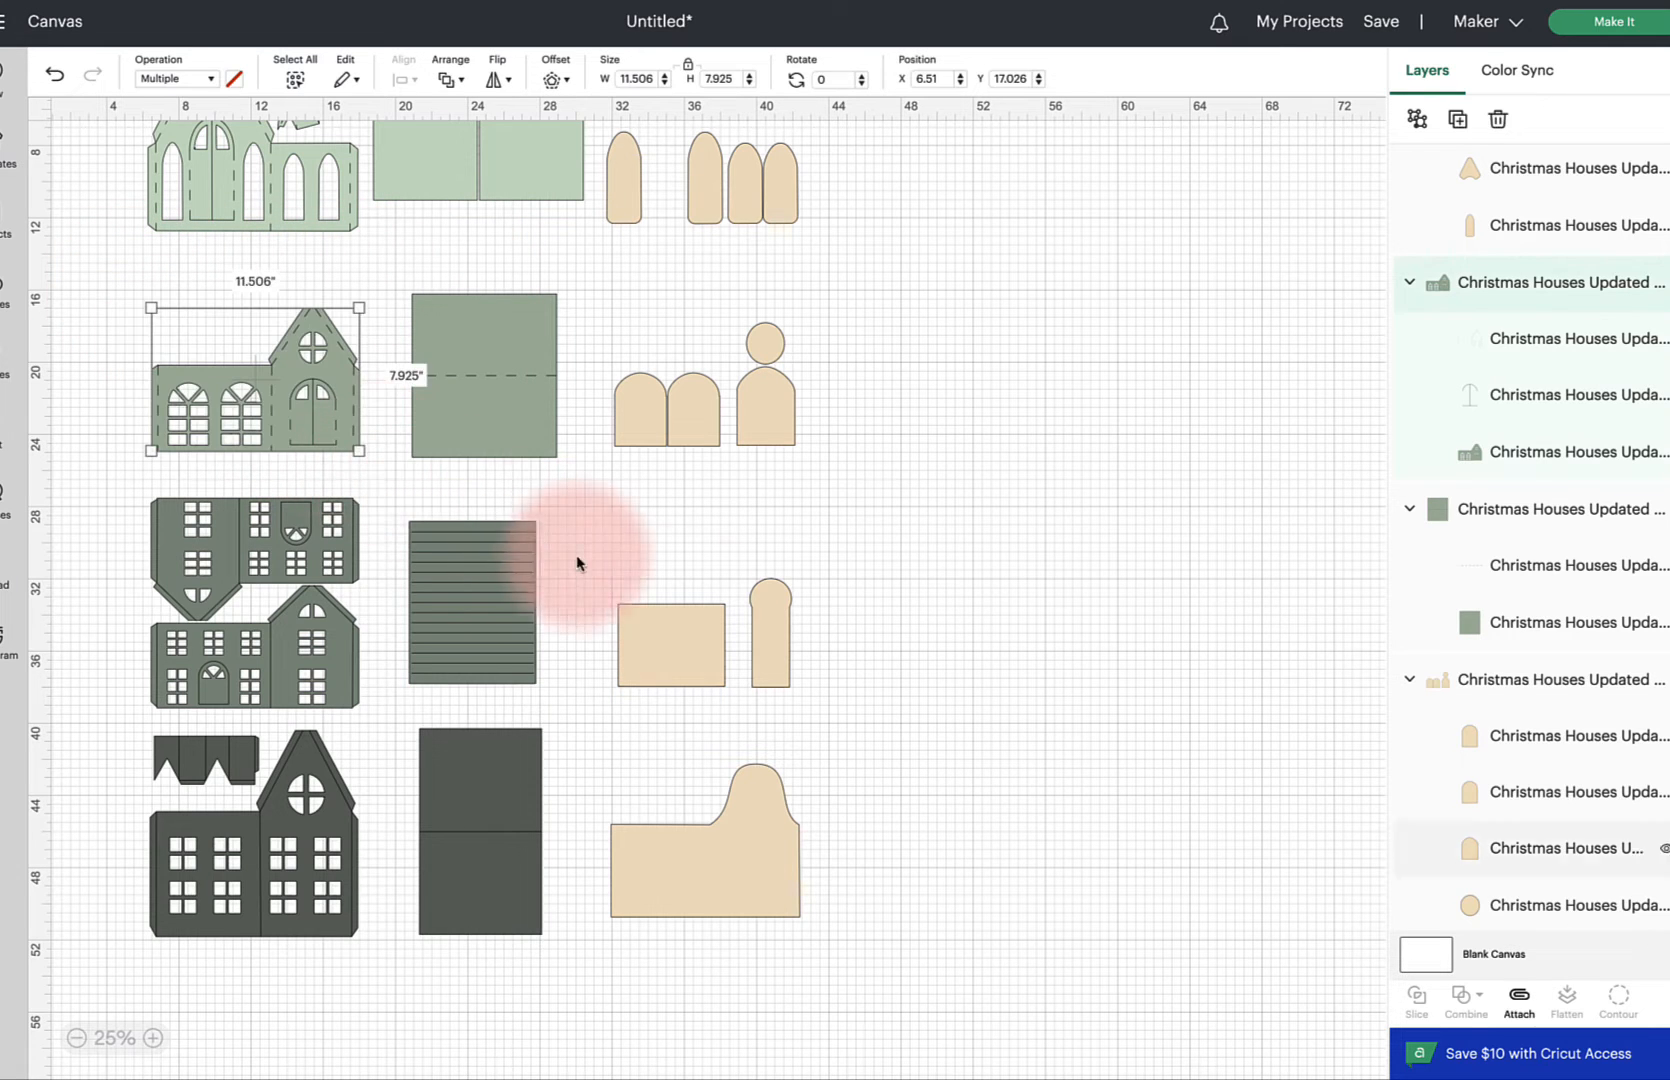
click(1521, 1002)
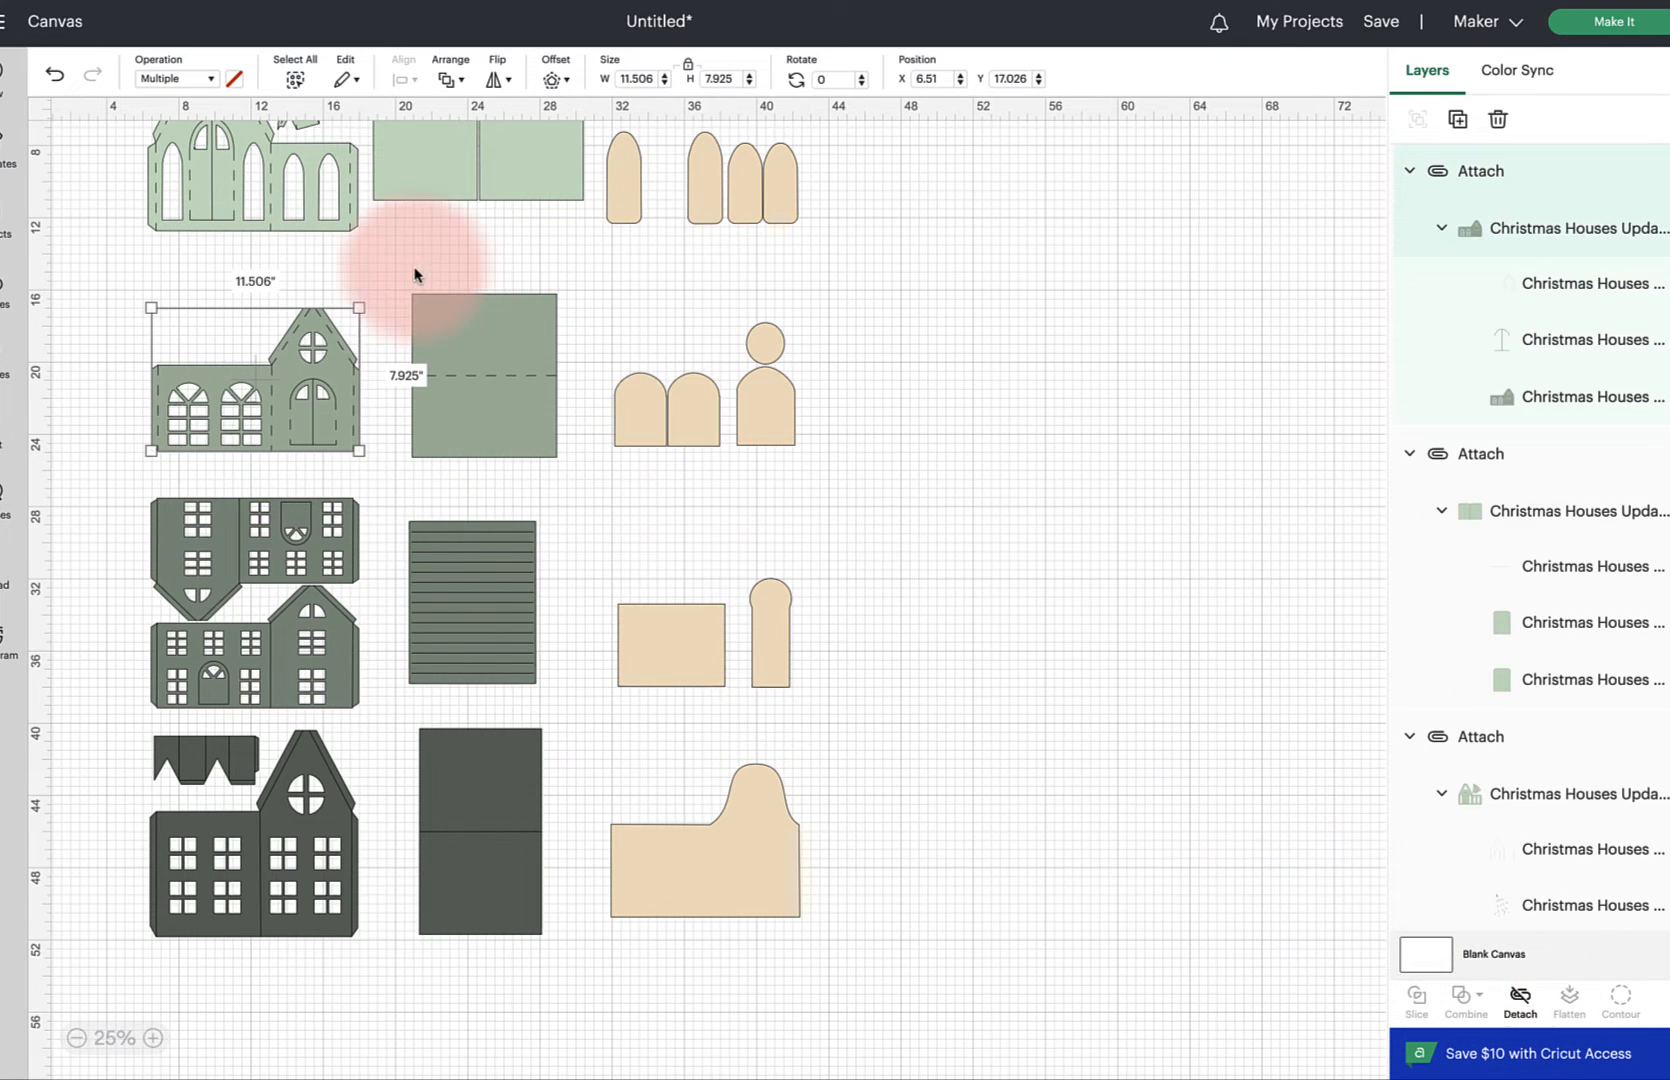
drag(414, 267, 556, 452)
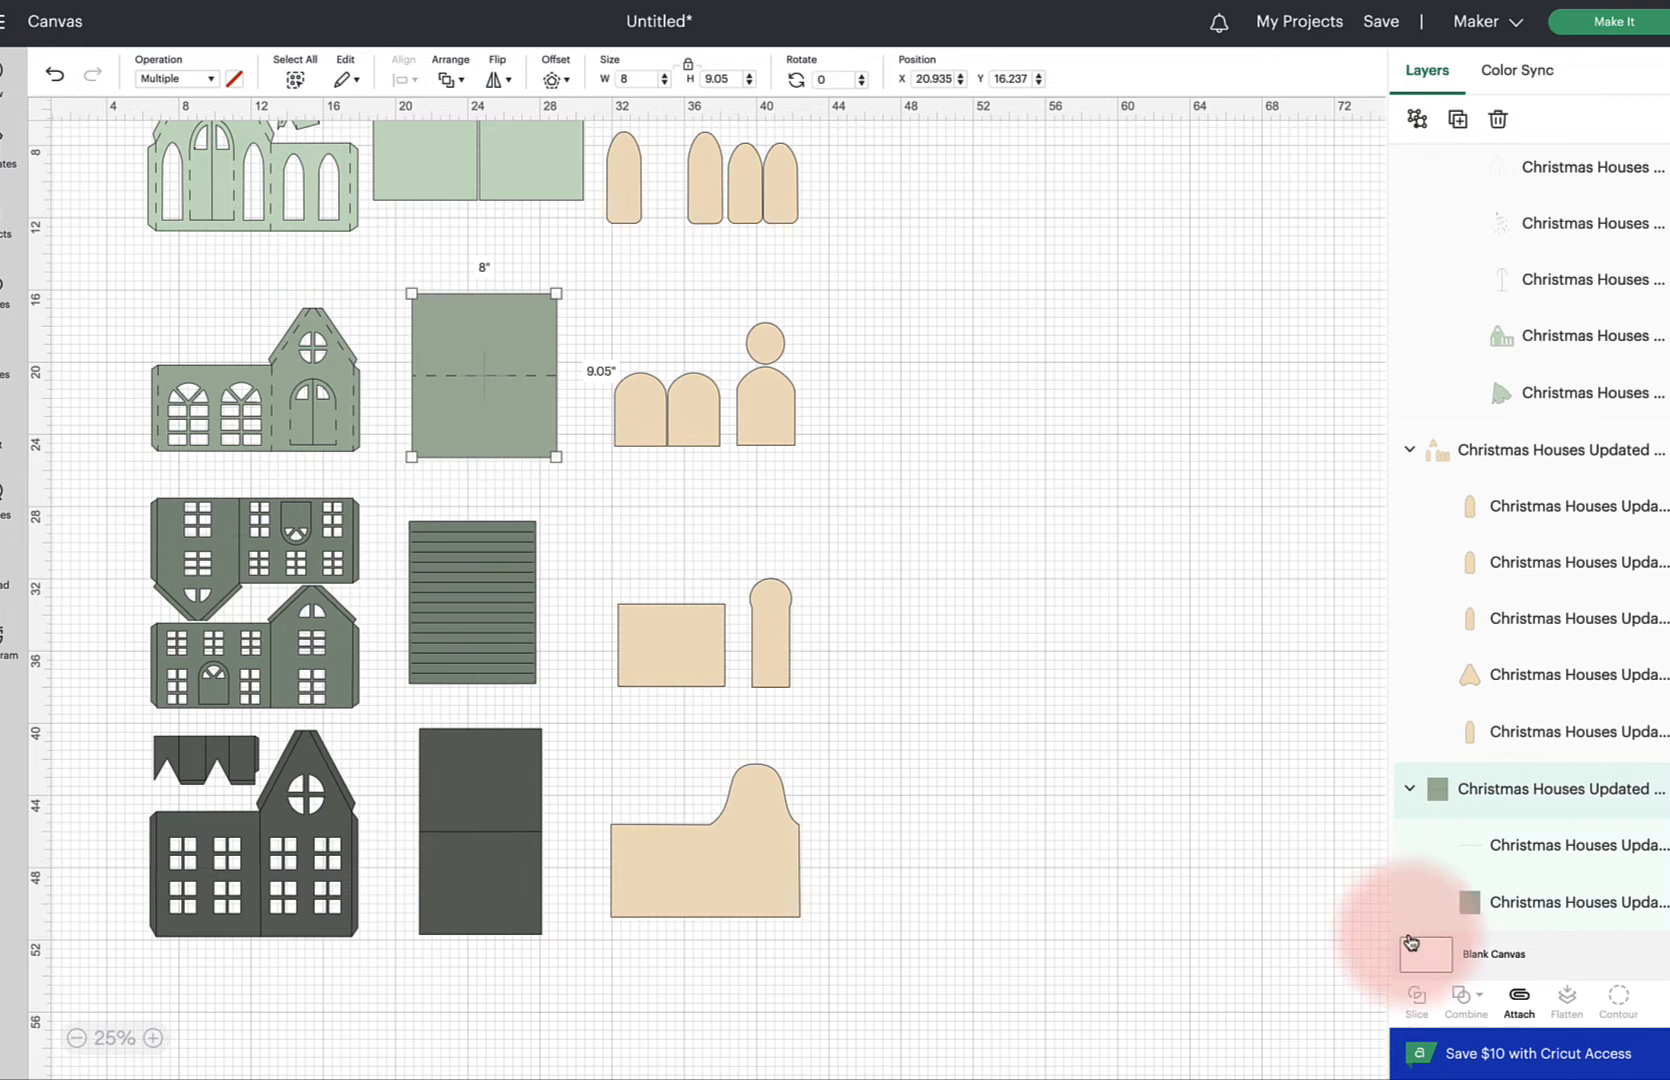
click(1519, 998)
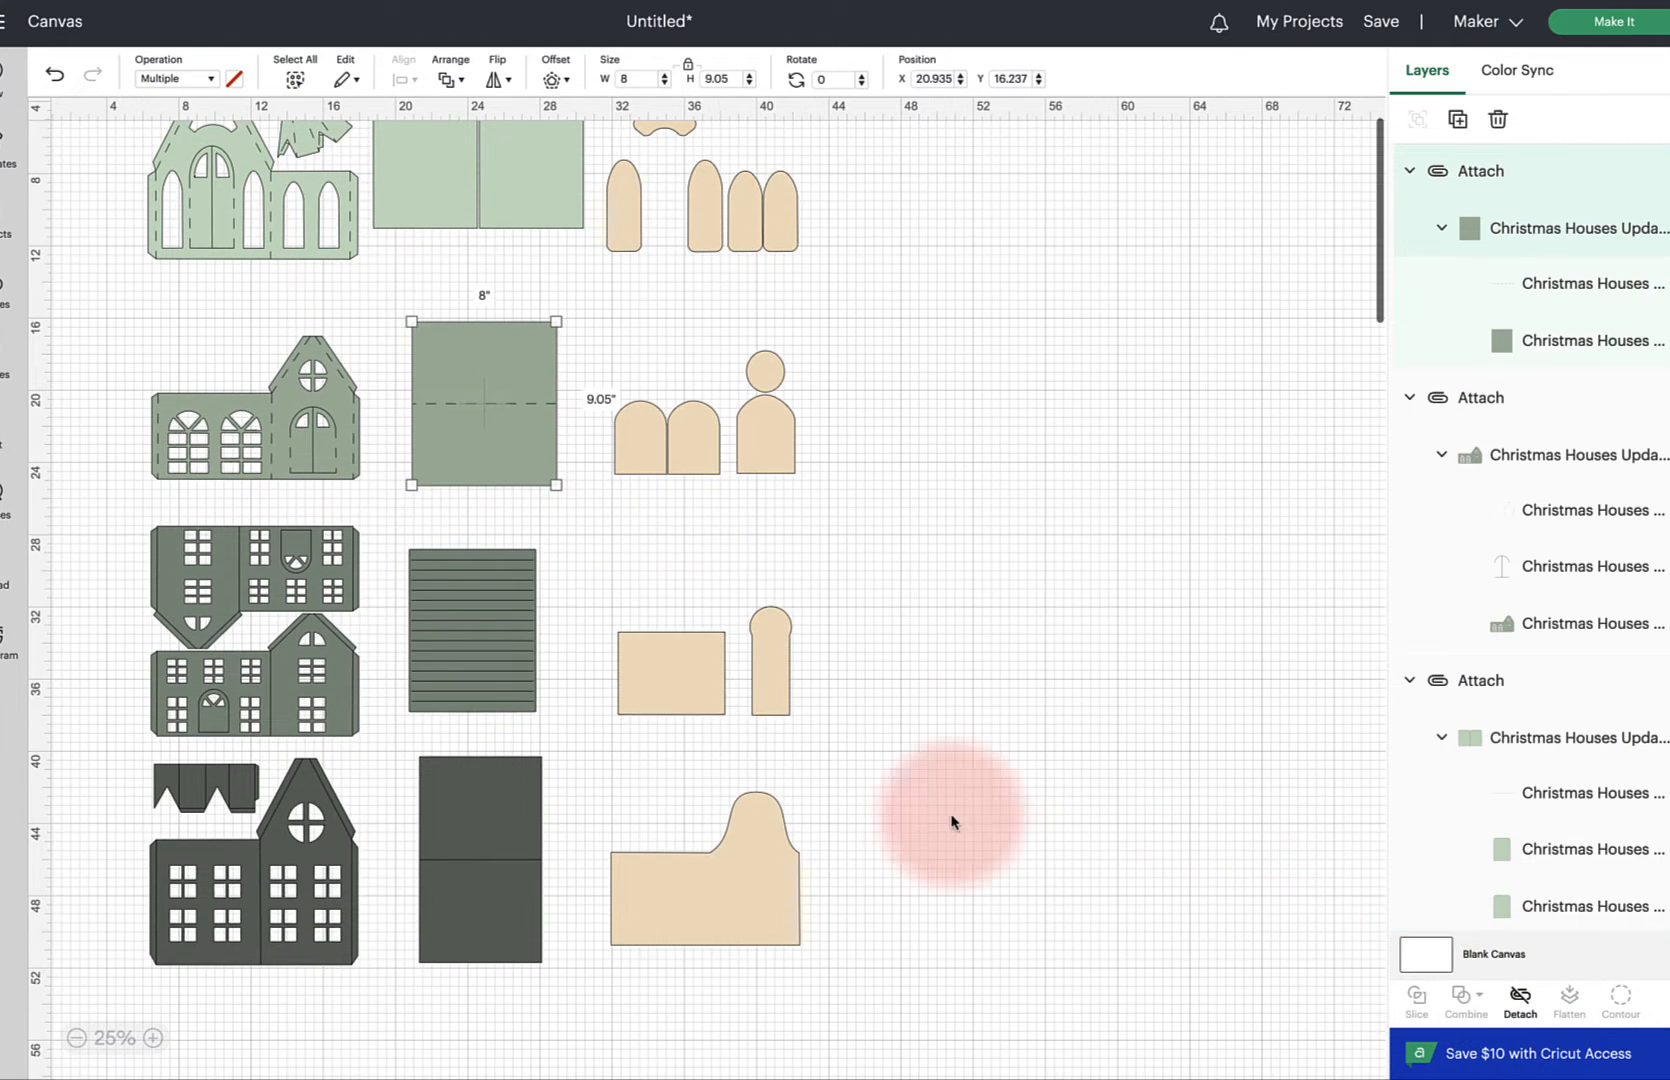
Set two fold line layers of the dark green house front to Score
click(225, 585)
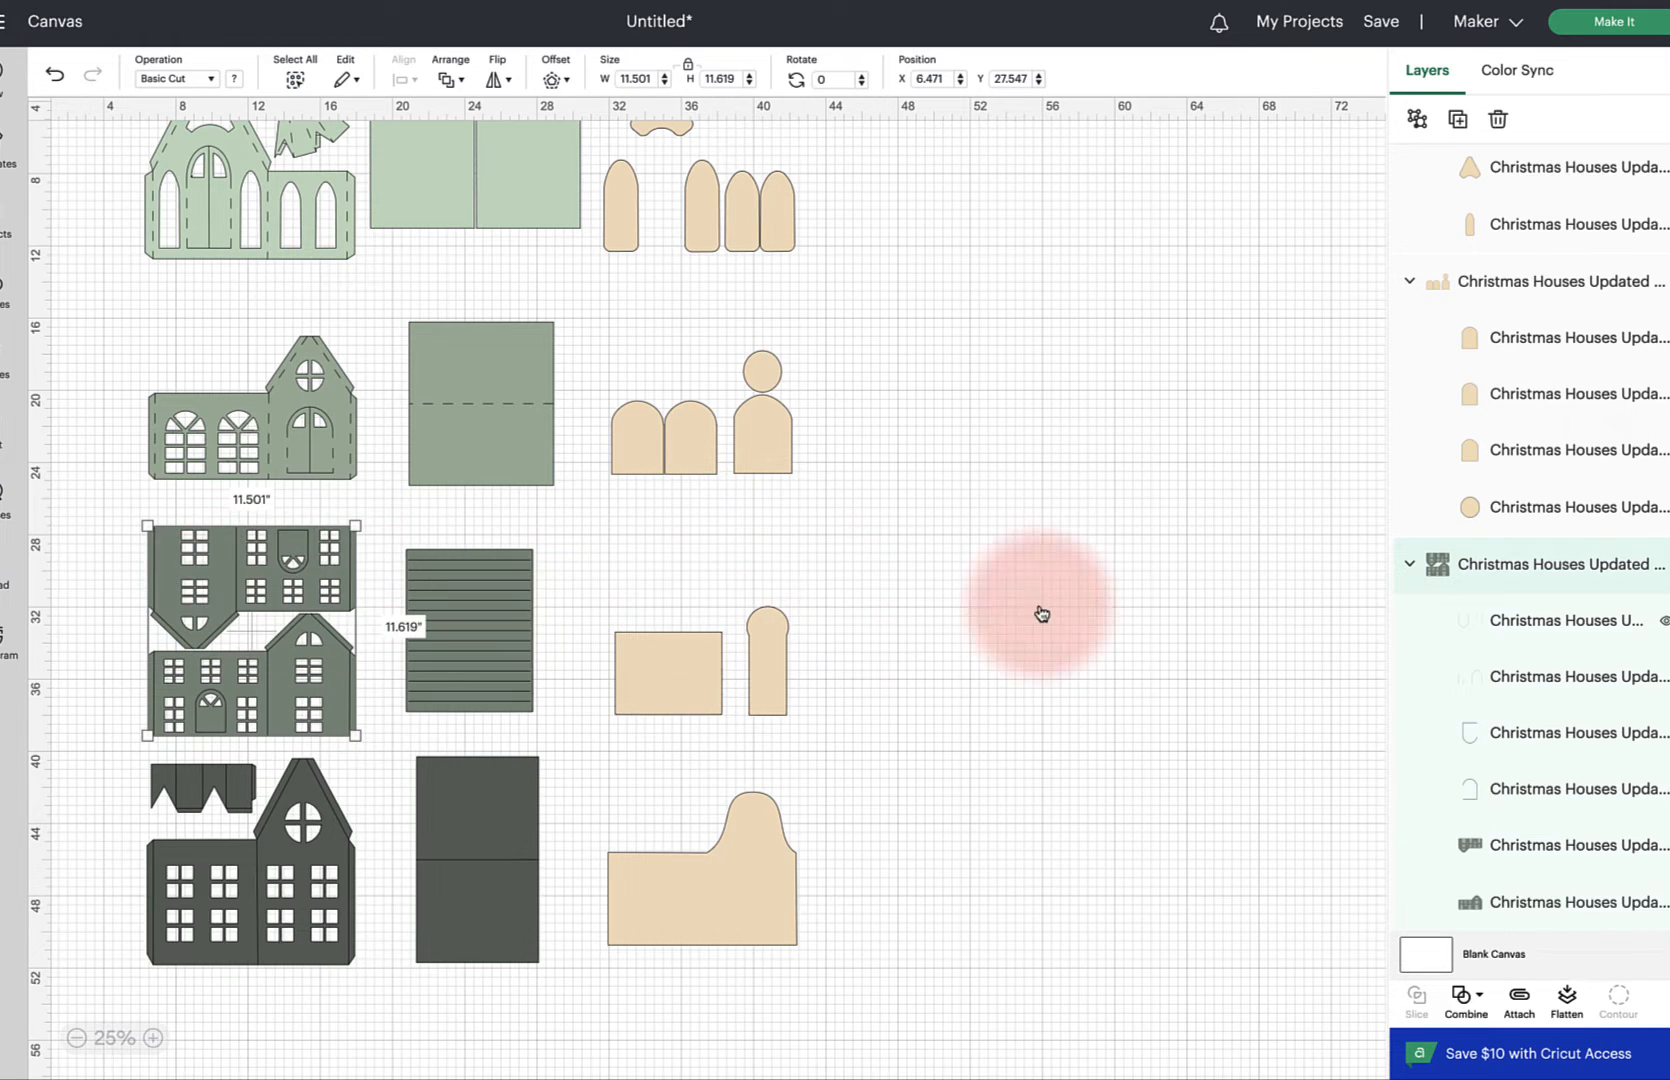
click(1530, 622)
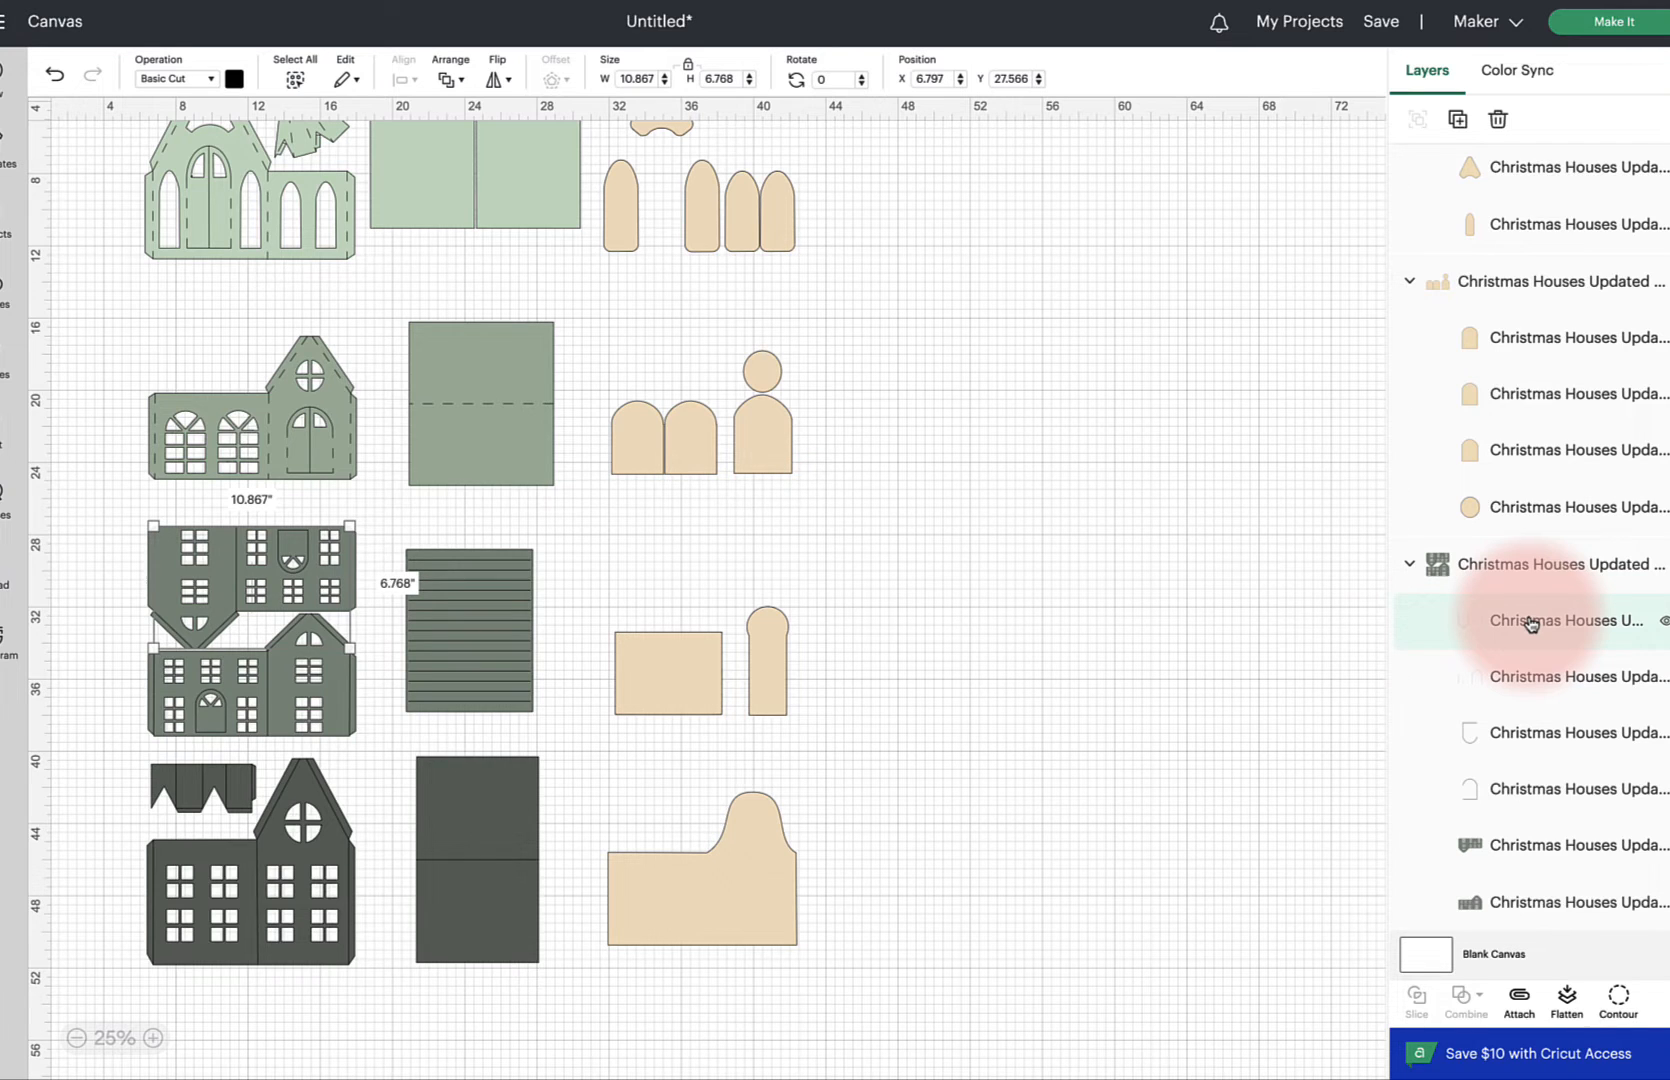
shift+click(1534, 677)
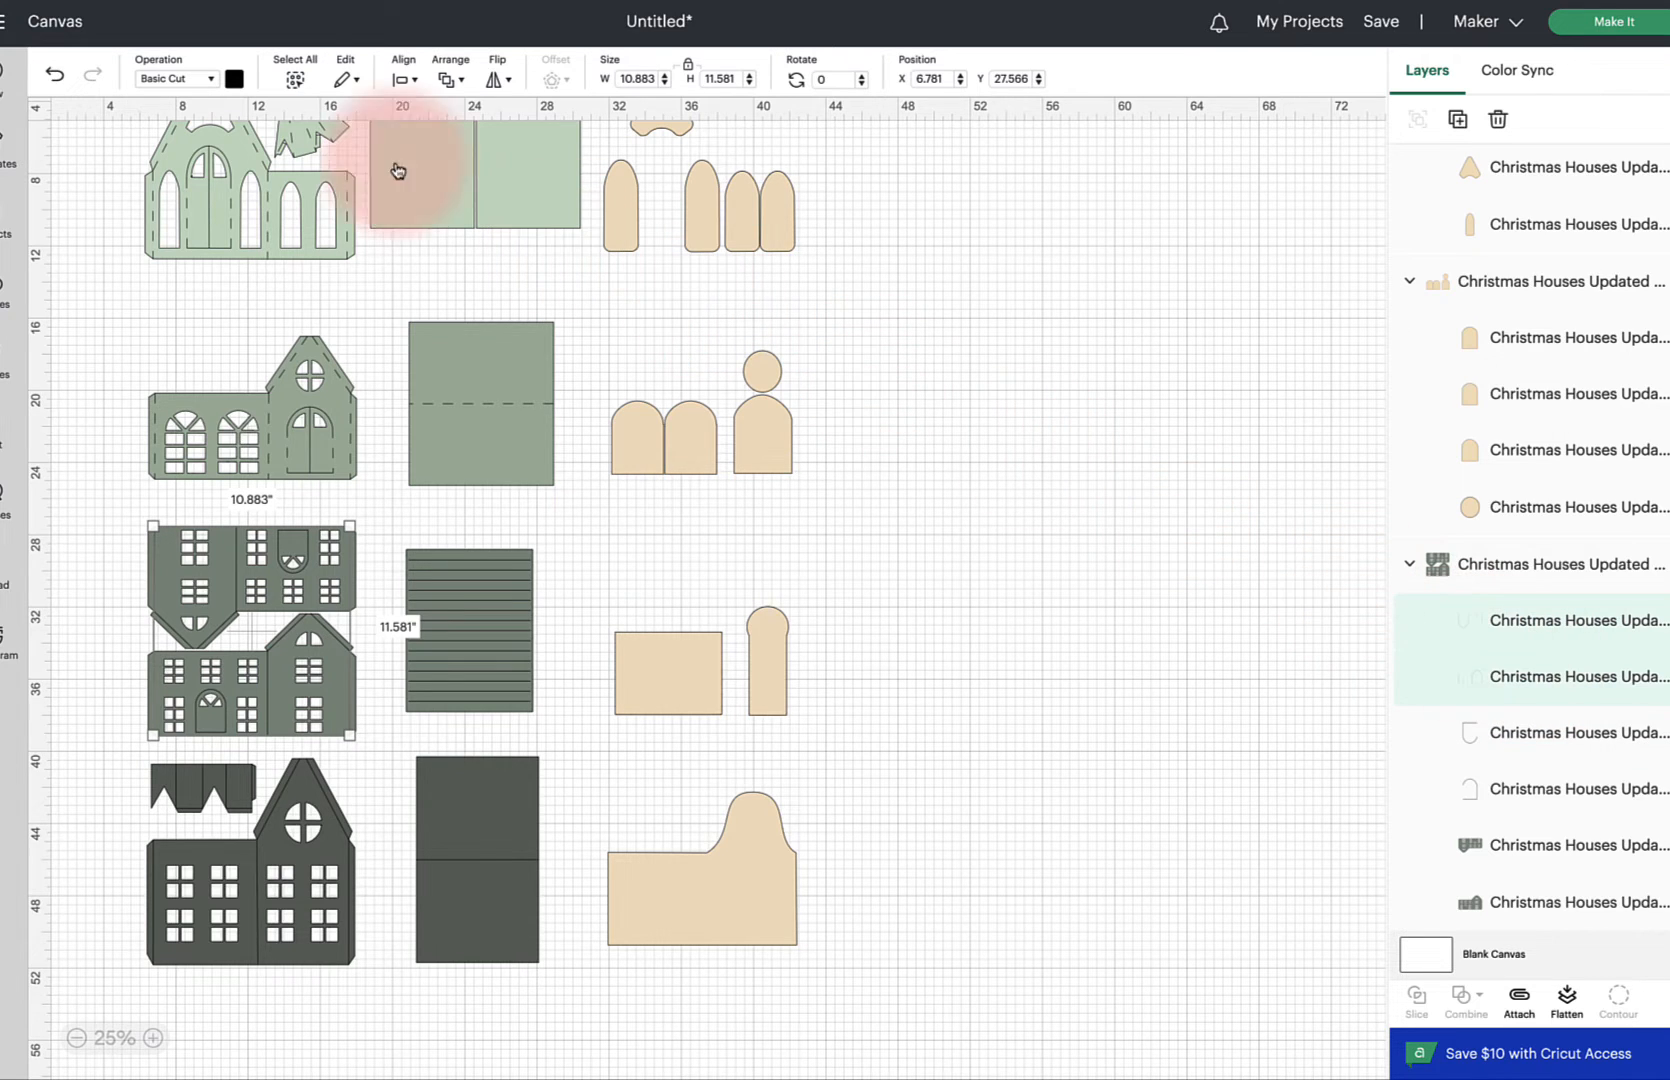
click(200, 78)
click(198, 302)
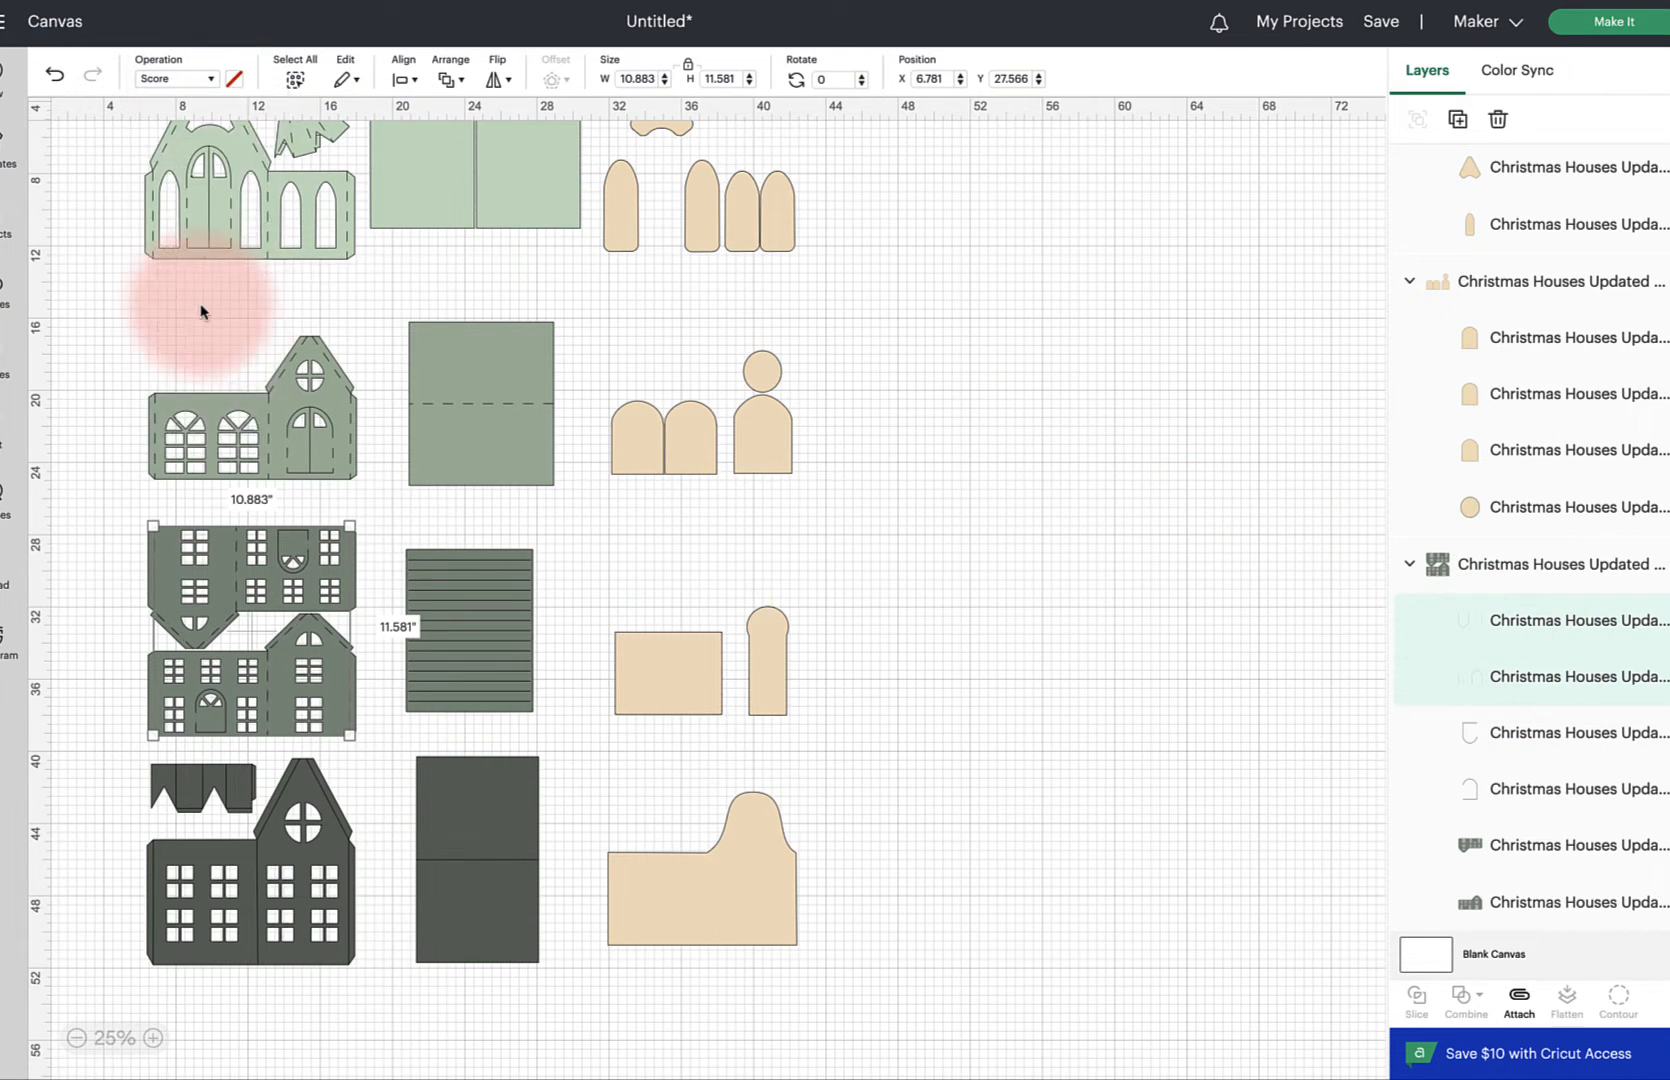
Attach the scores to the dark green house front piece
click(1060, 555)
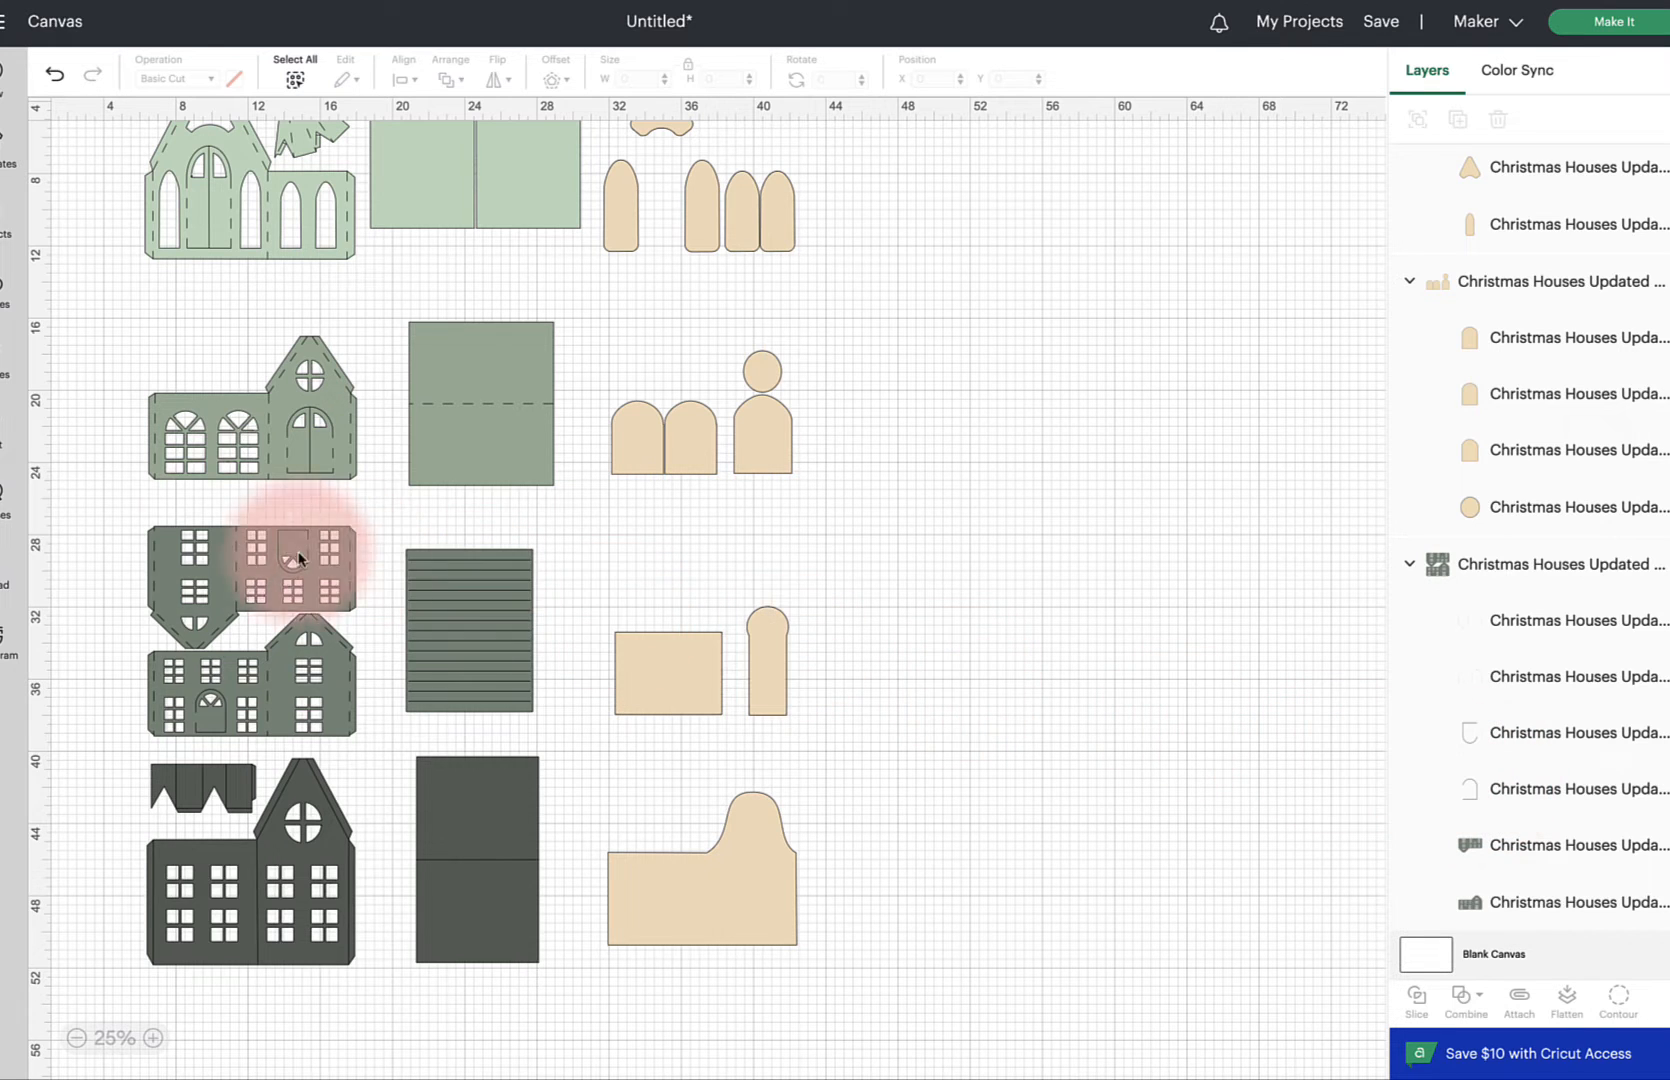
drag(102, 514, 362, 731)
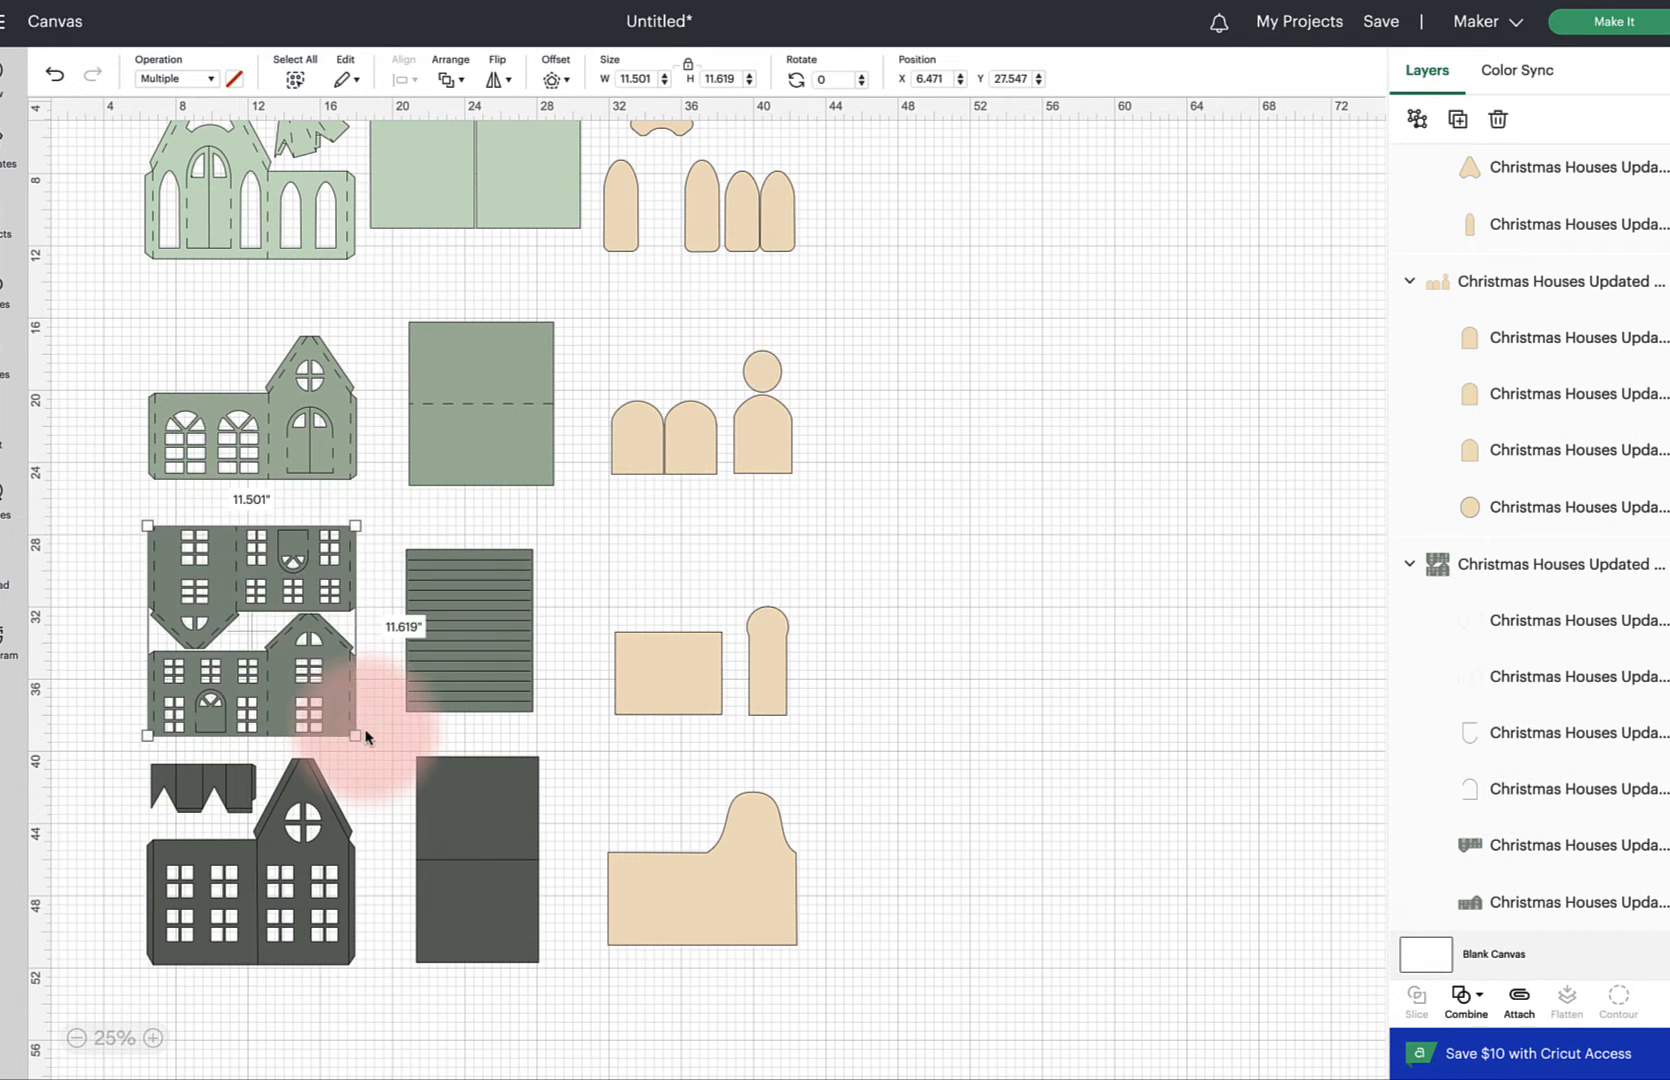
click(1517, 1000)
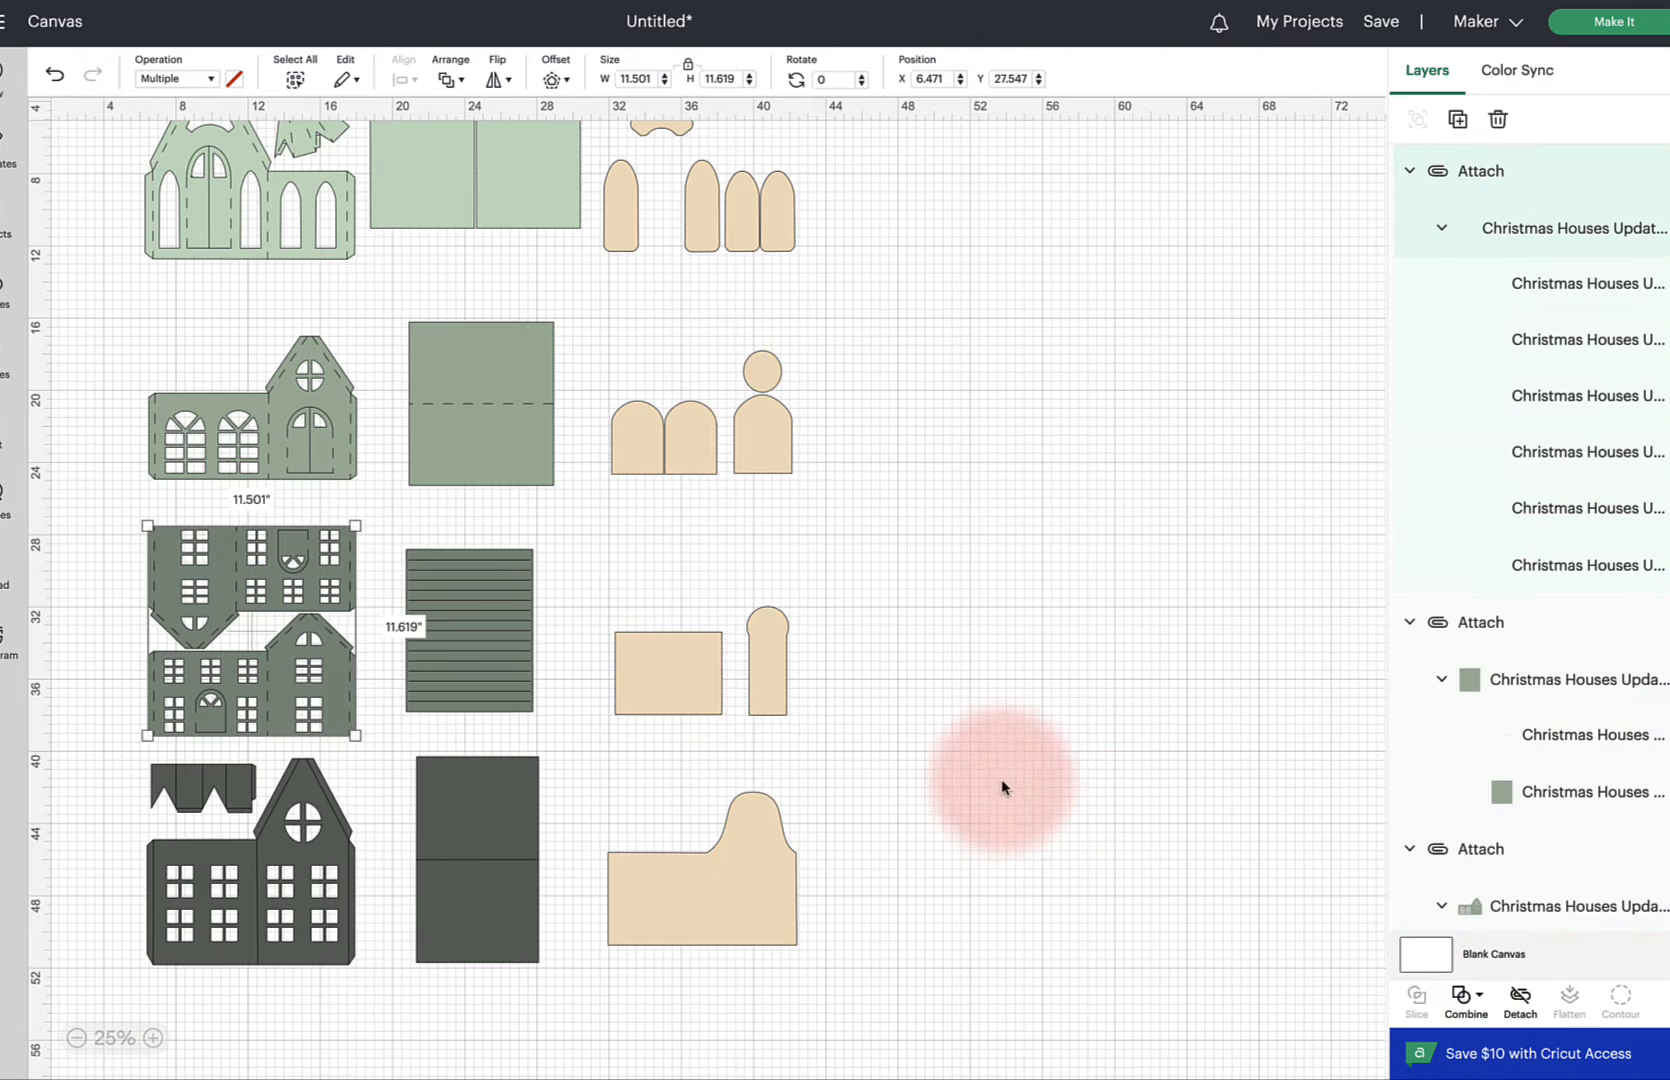
Set the line layer of the striped dark panel to Score and attach it to the panel
click(487, 570)
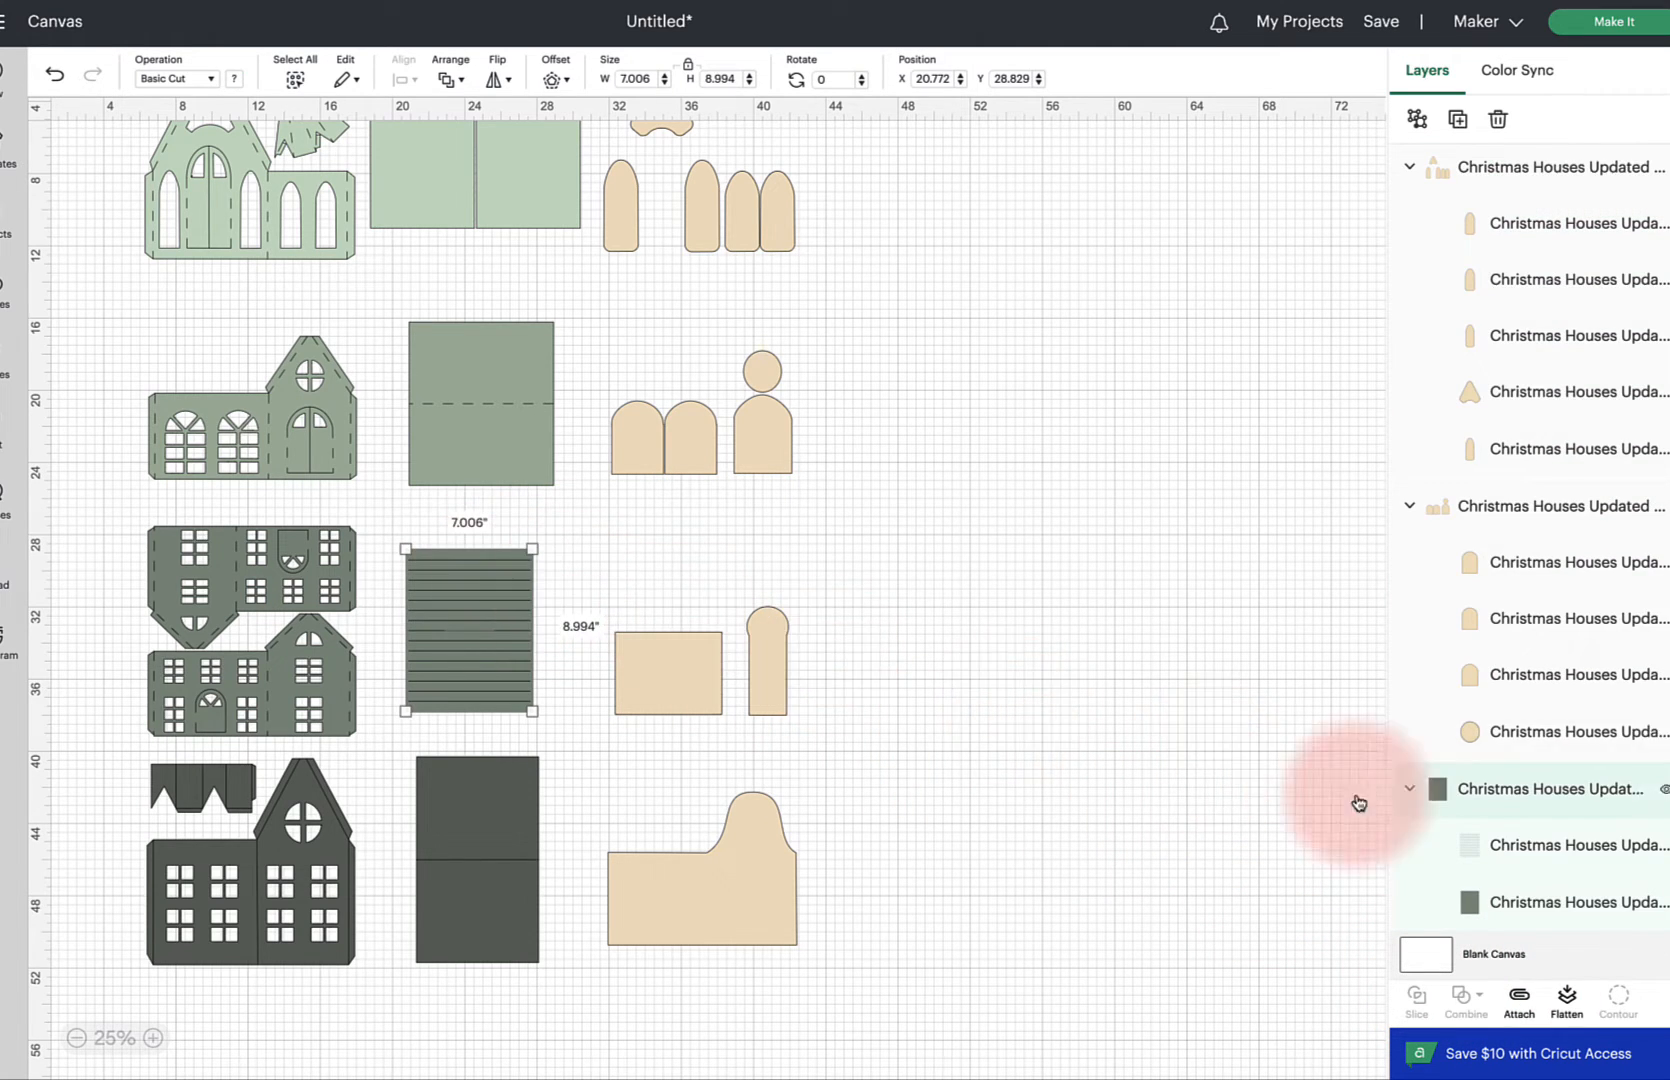
click(1549, 848)
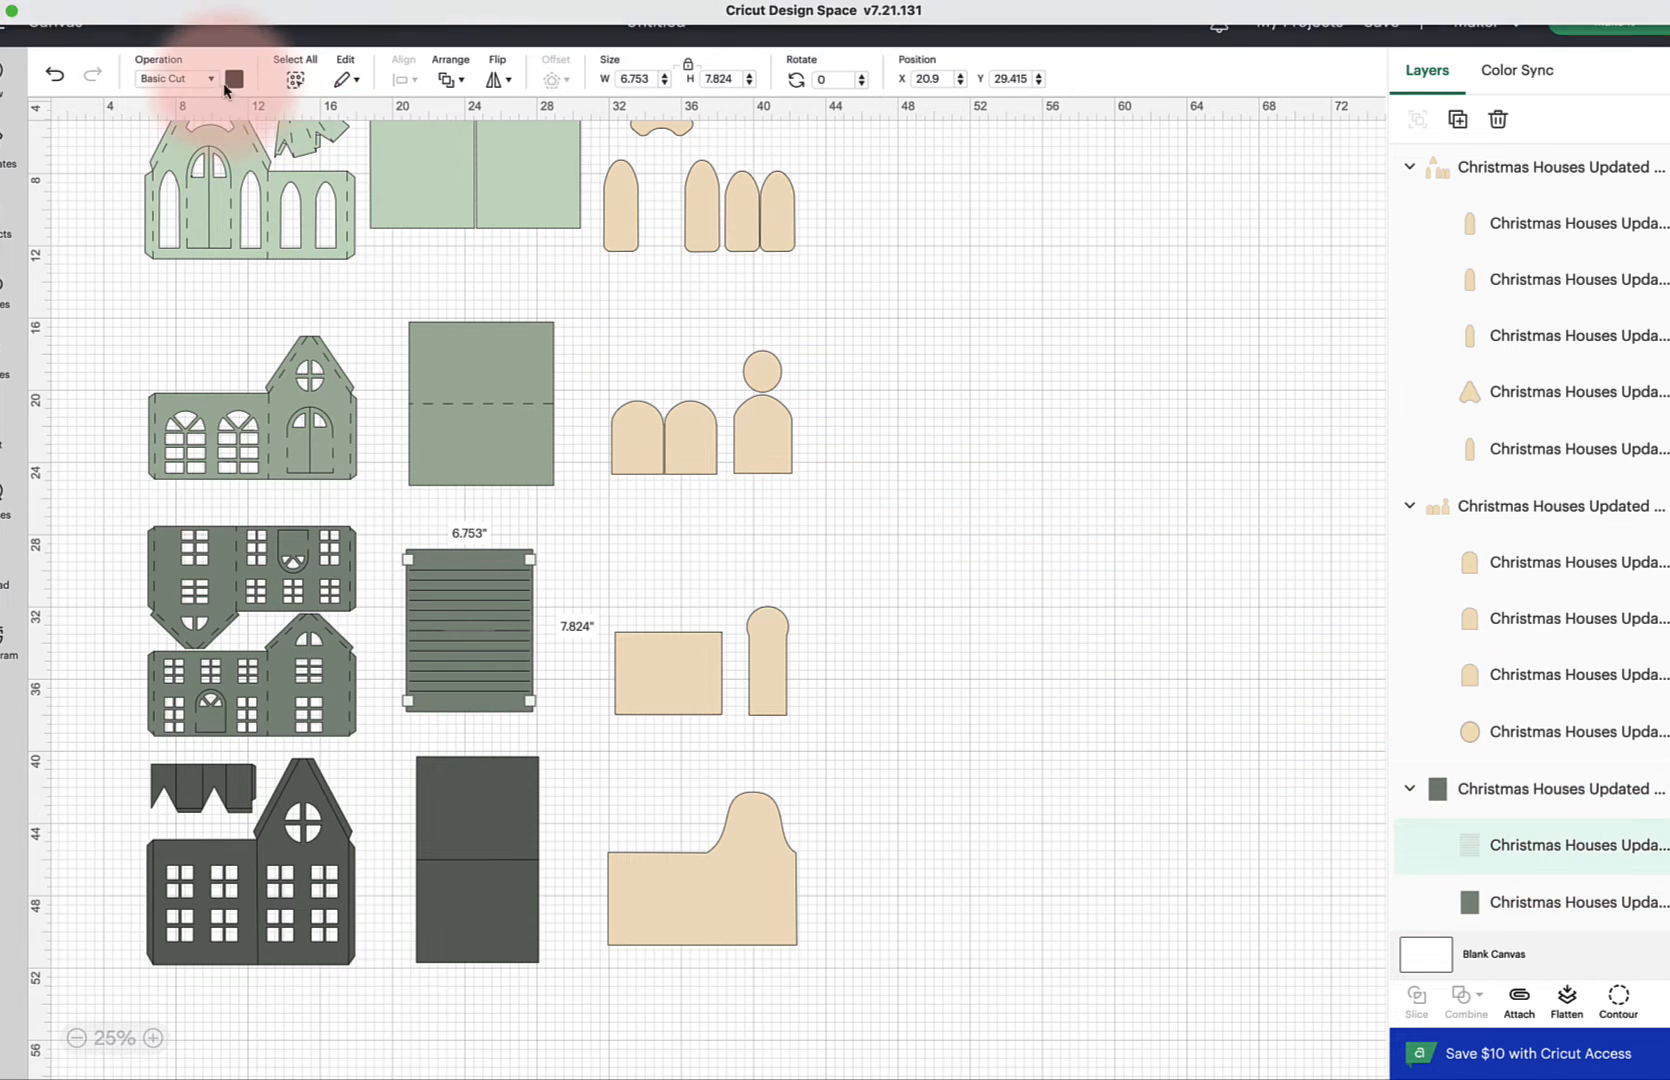
click(212, 84)
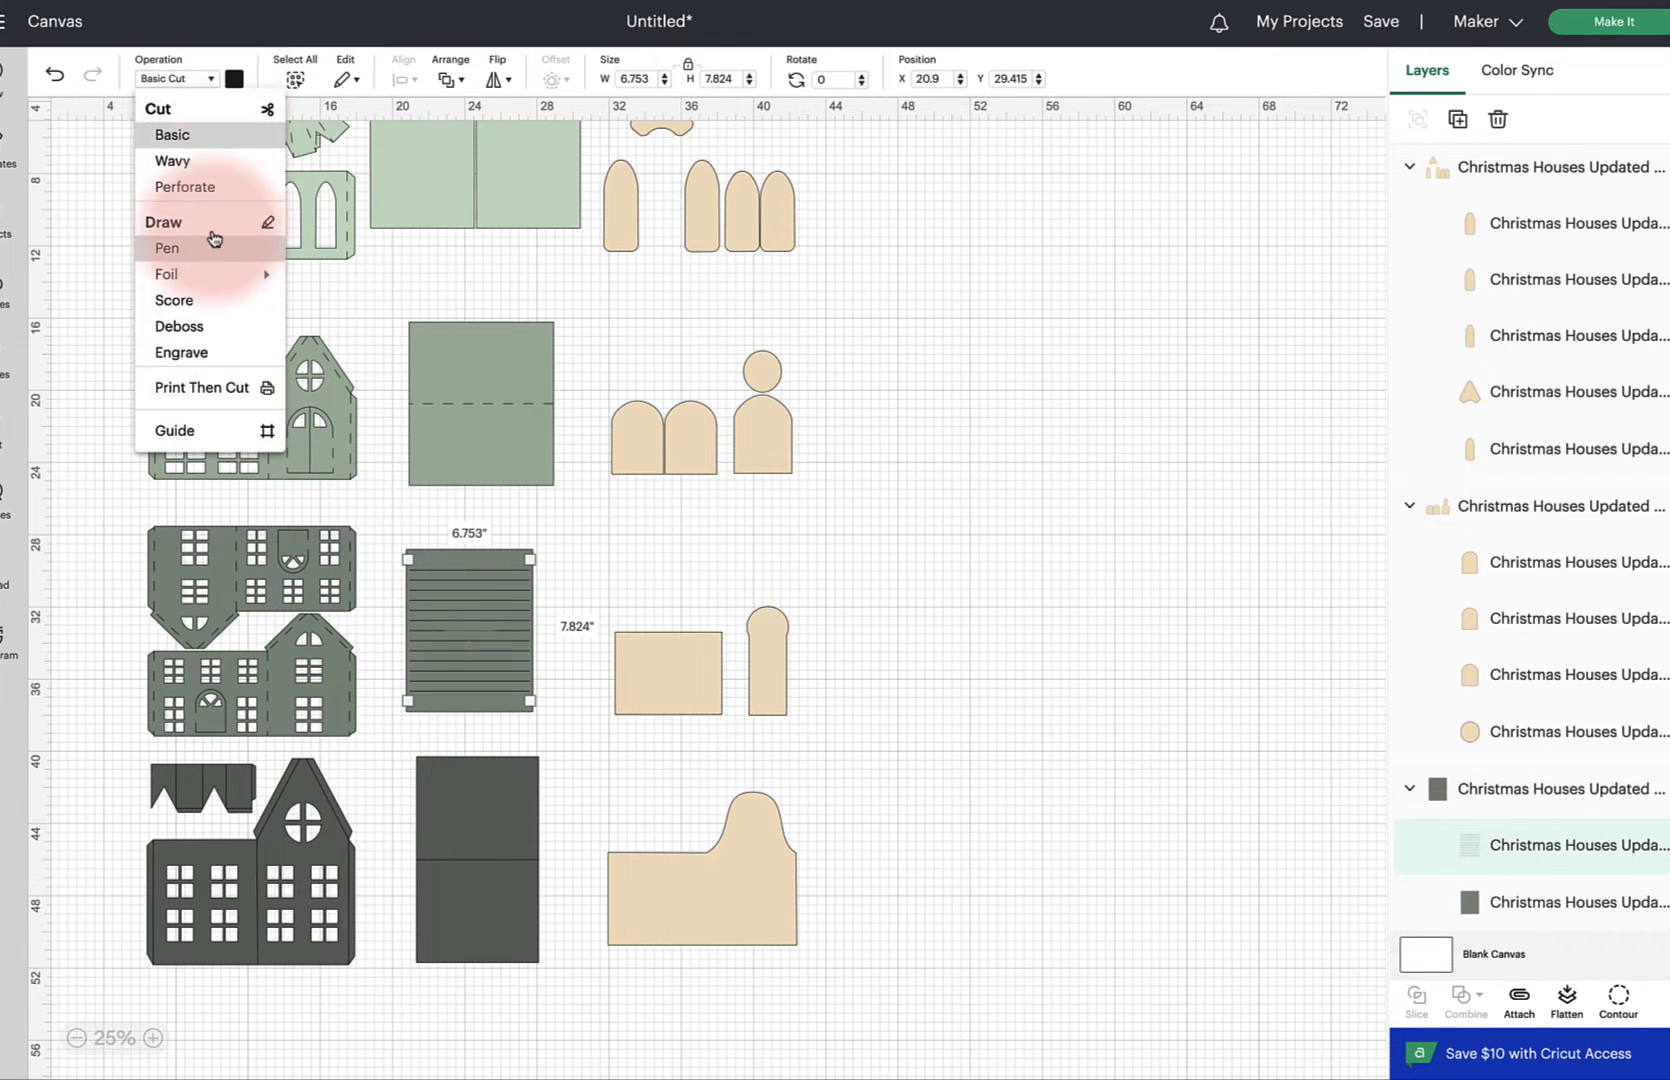
click(214, 301)
click(1043, 468)
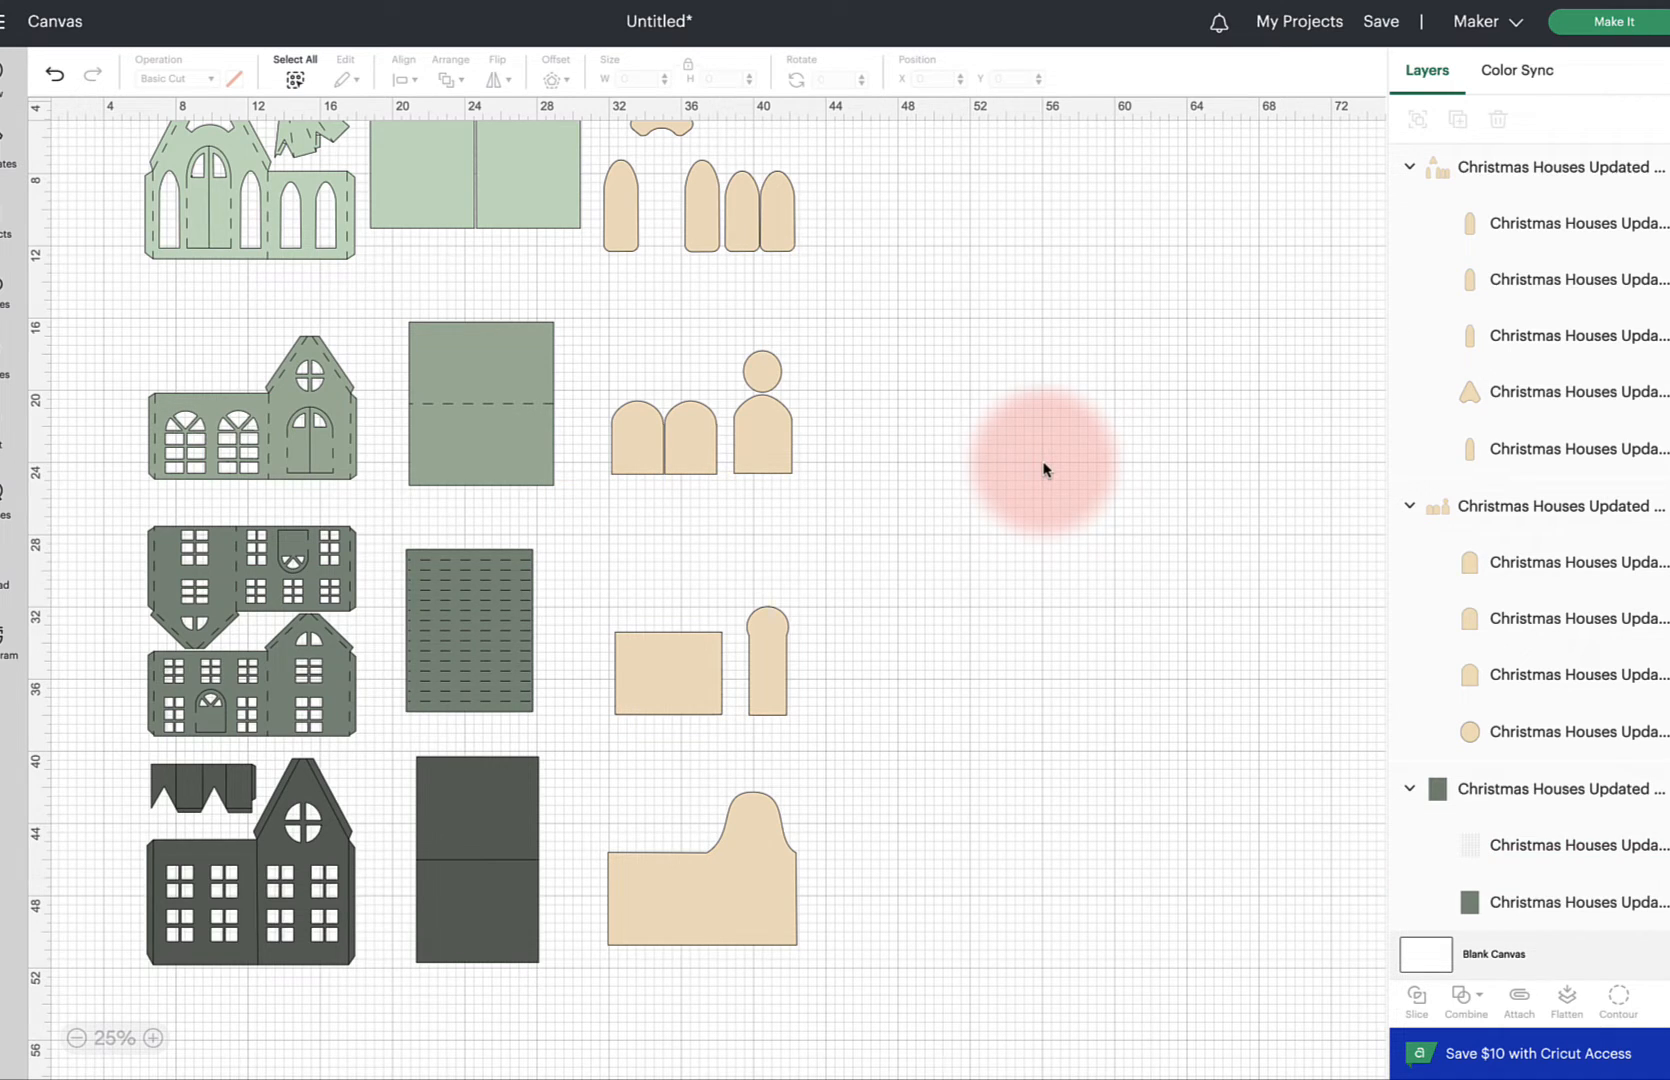
drag(392, 531, 540, 710)
click(1519, 997)
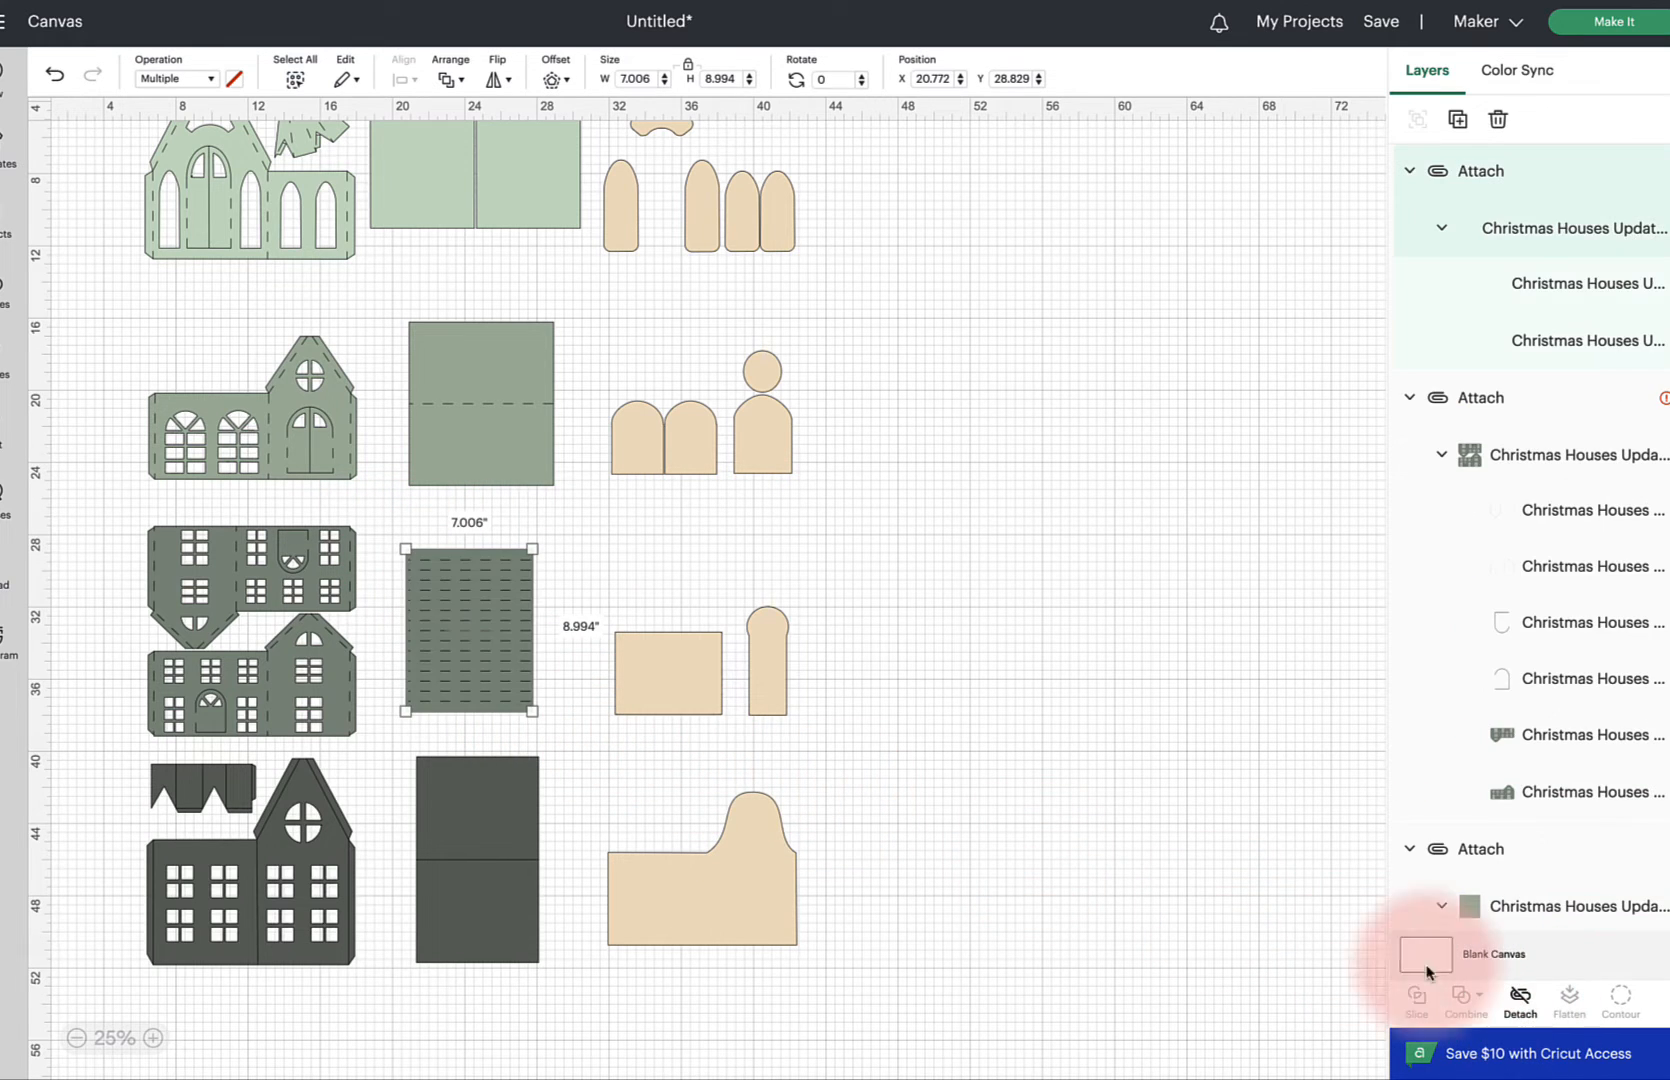
Set the first fold line layer of the darkest house front to Score
drag(101, 523, 362, 752)
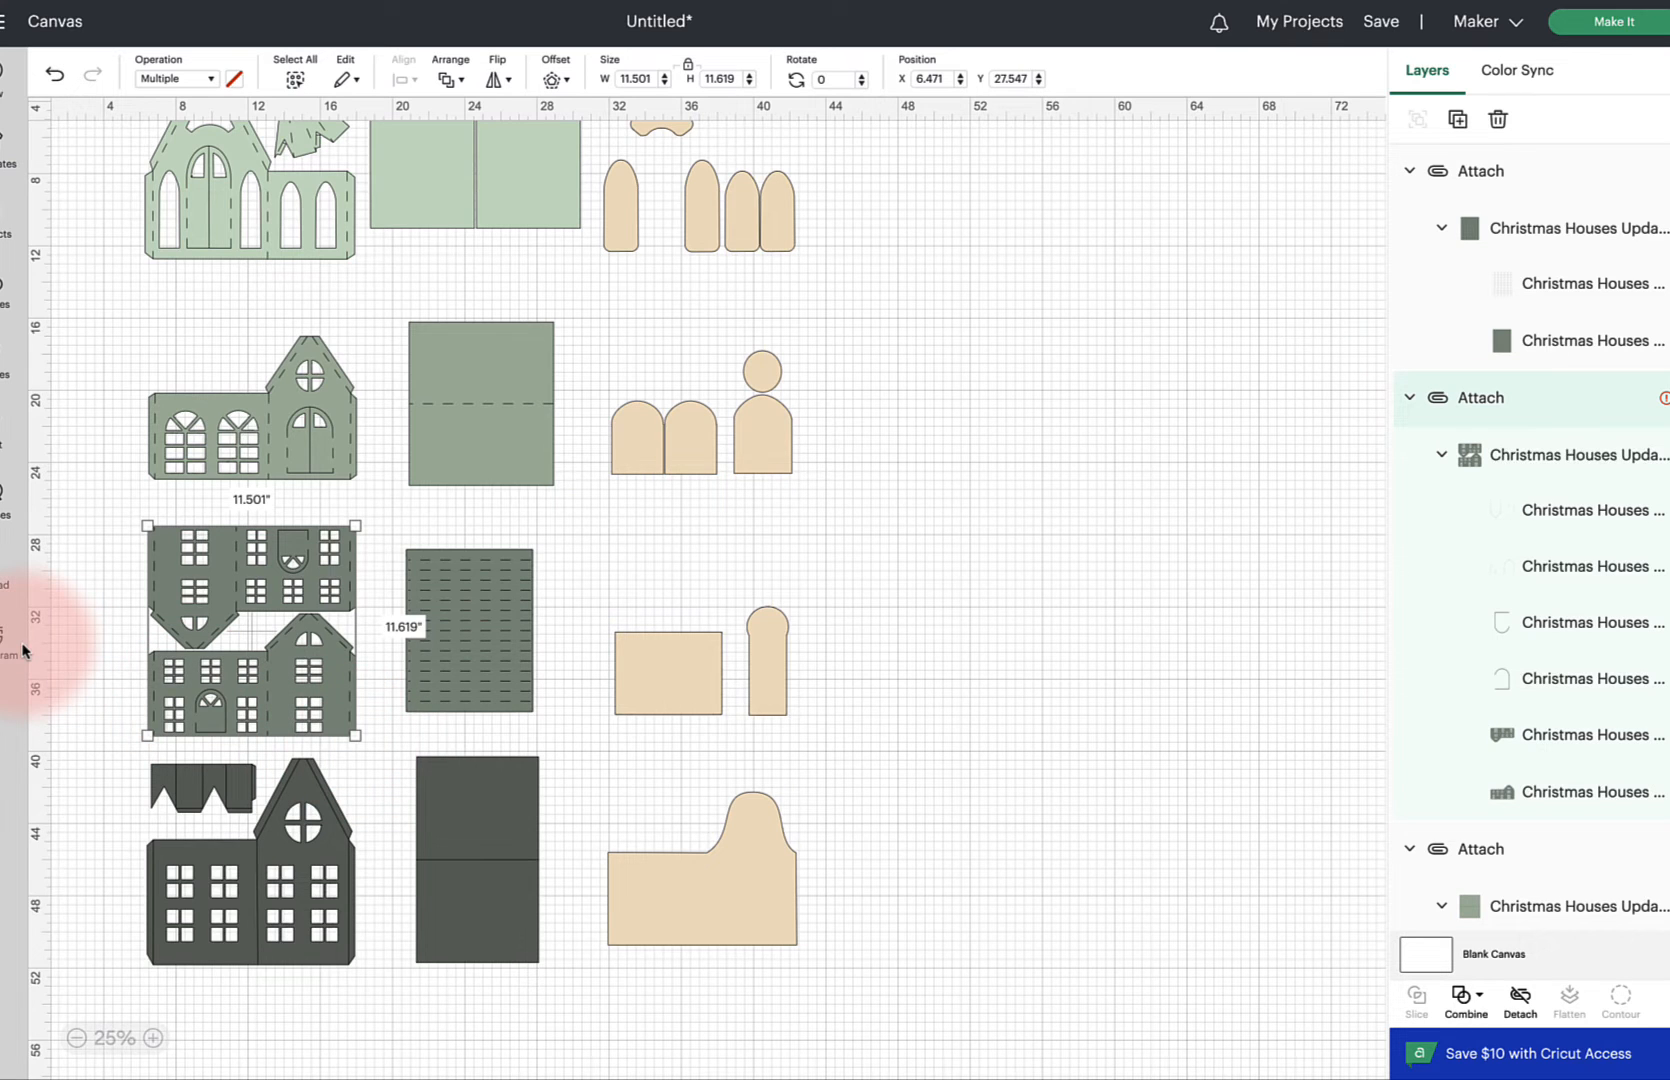
scroll(22, 650, down, 3)
scroll(22, 650, down, 1)
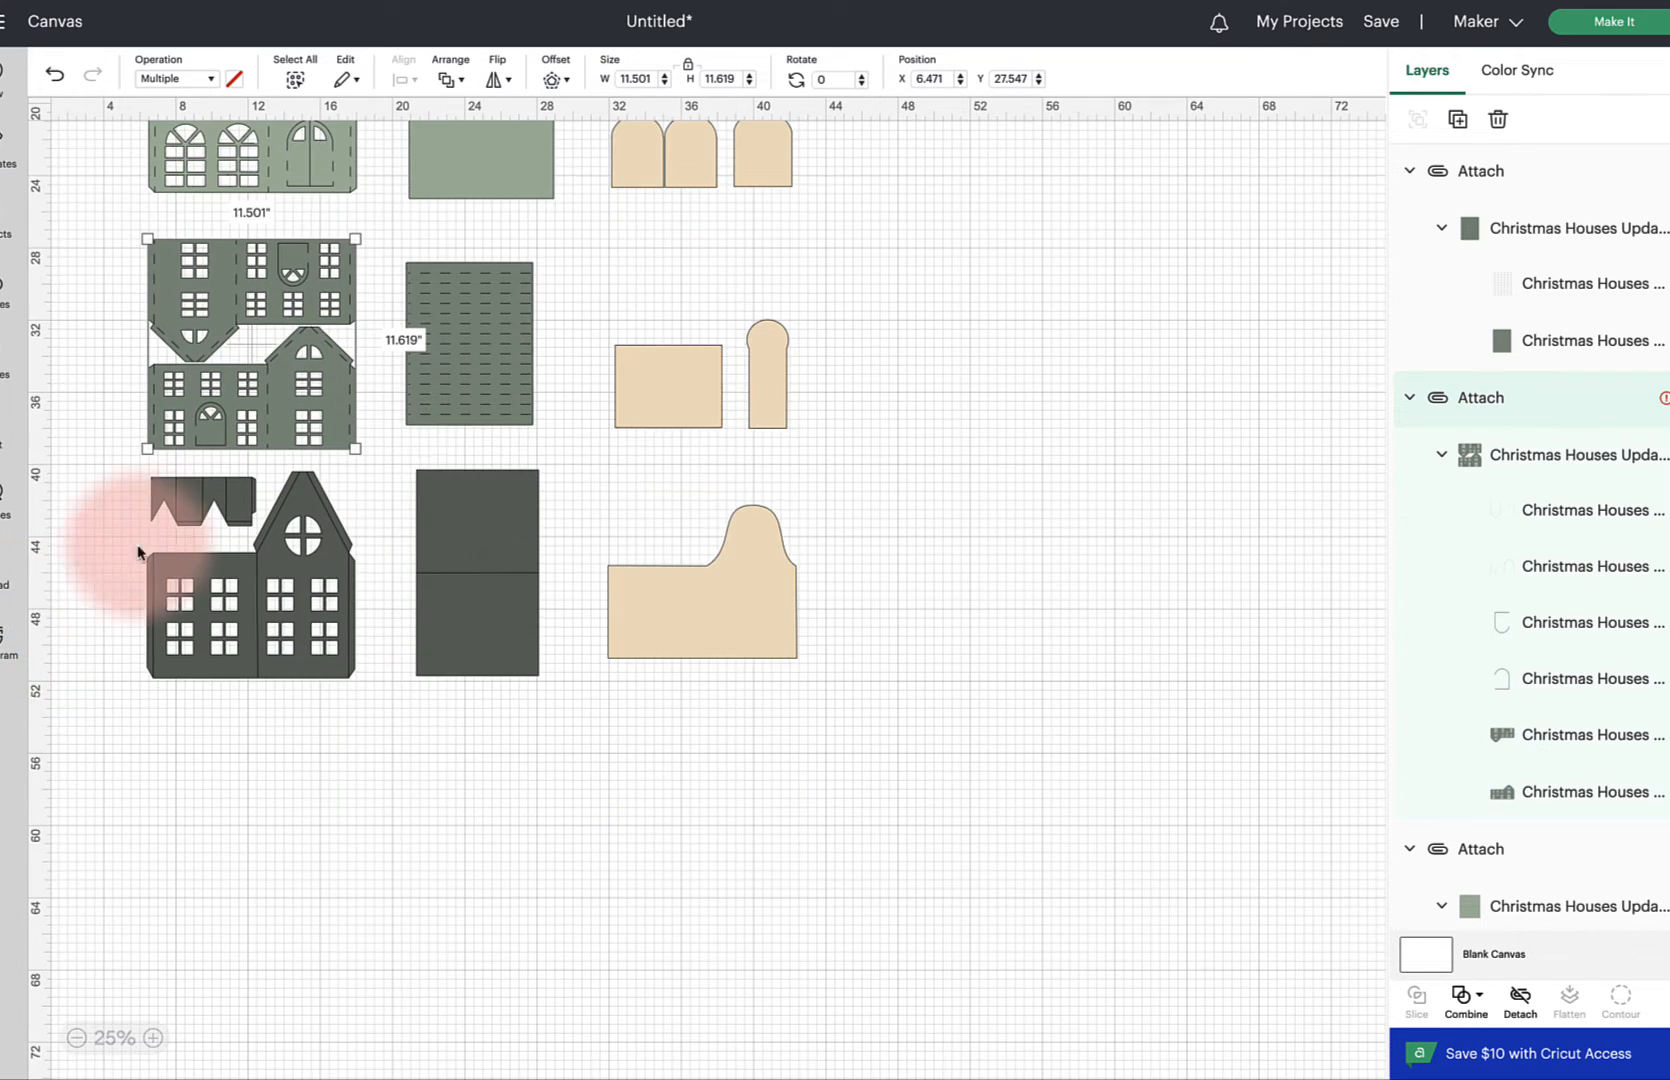
click(193, 505)
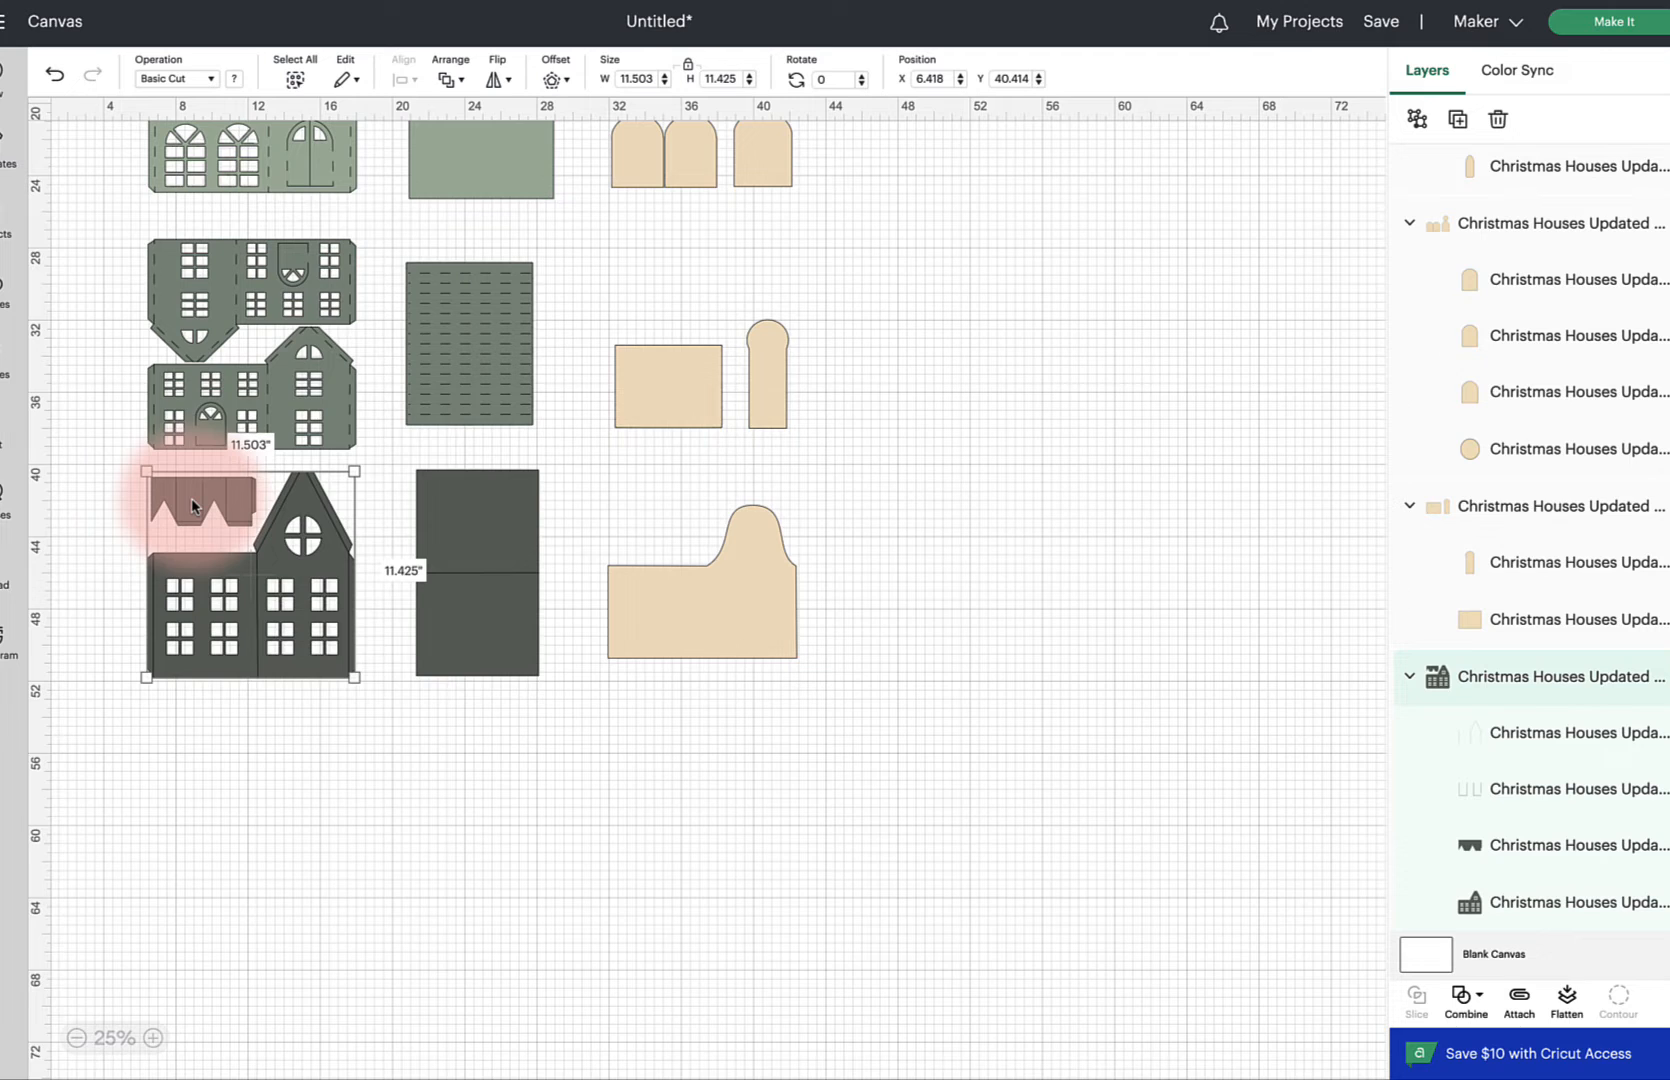
scroll(193, 505, up, 1)
click(1510, 733)
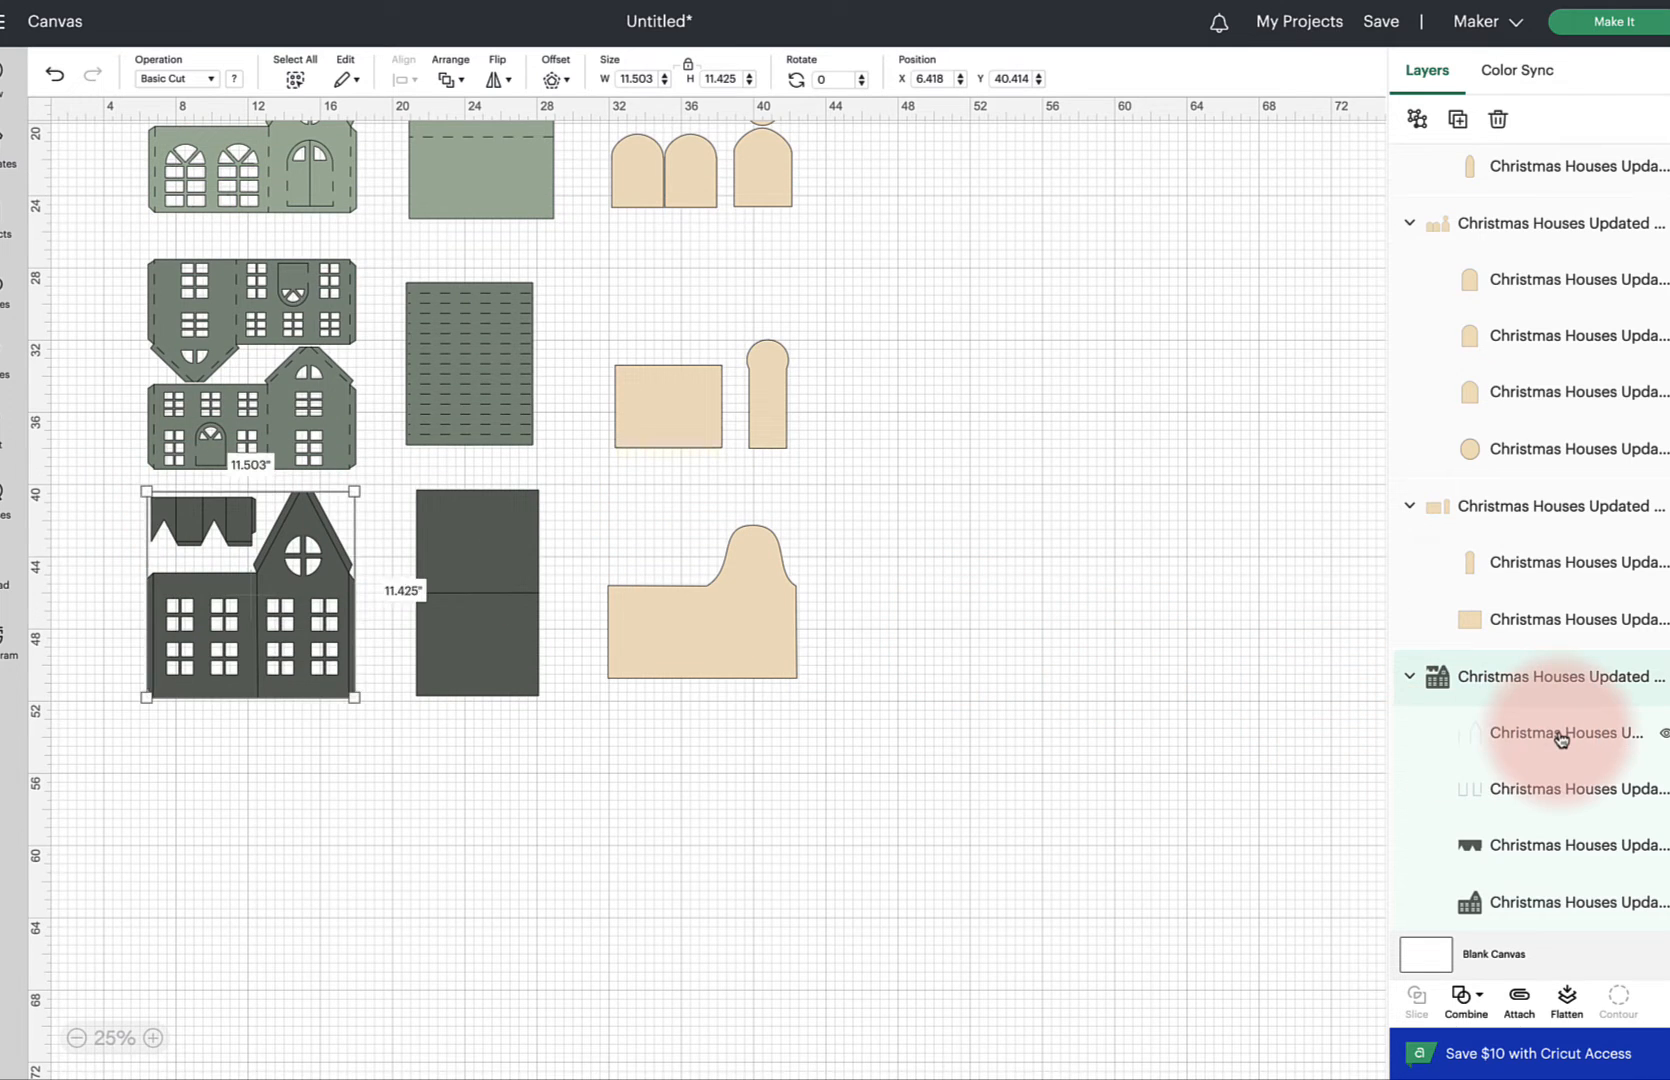
click(213, 84)
click(190, 305)
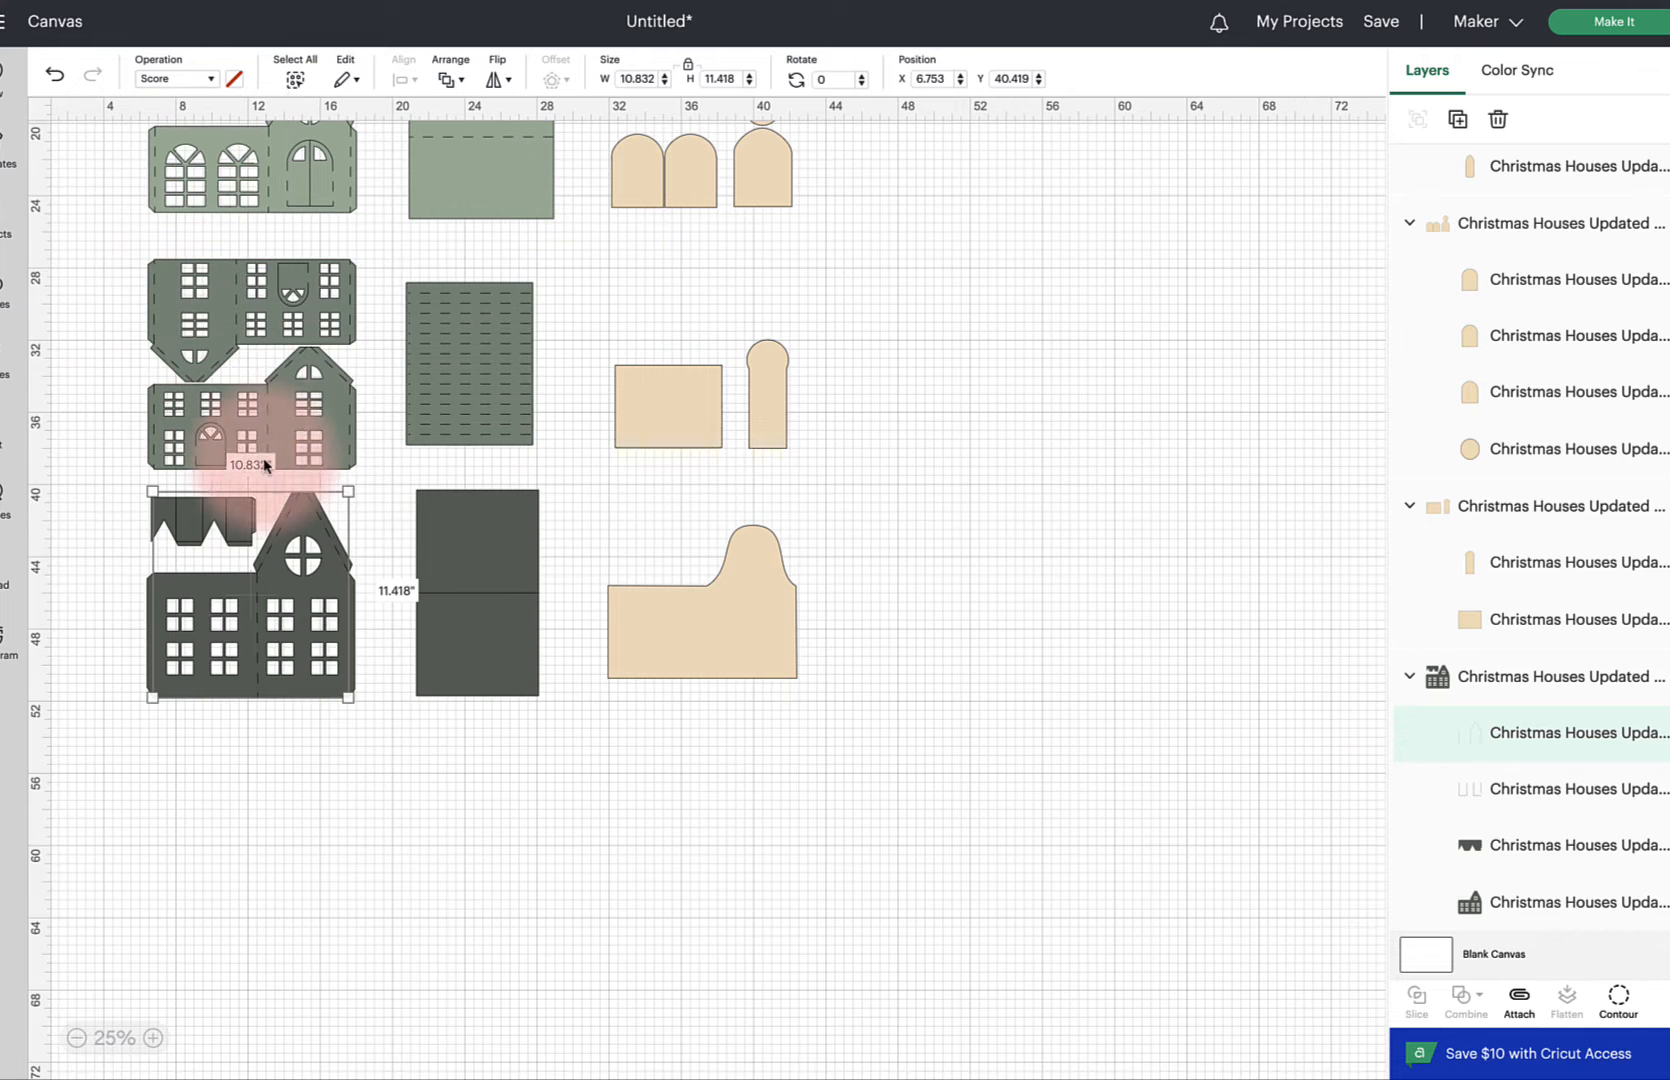
click(418, 806)
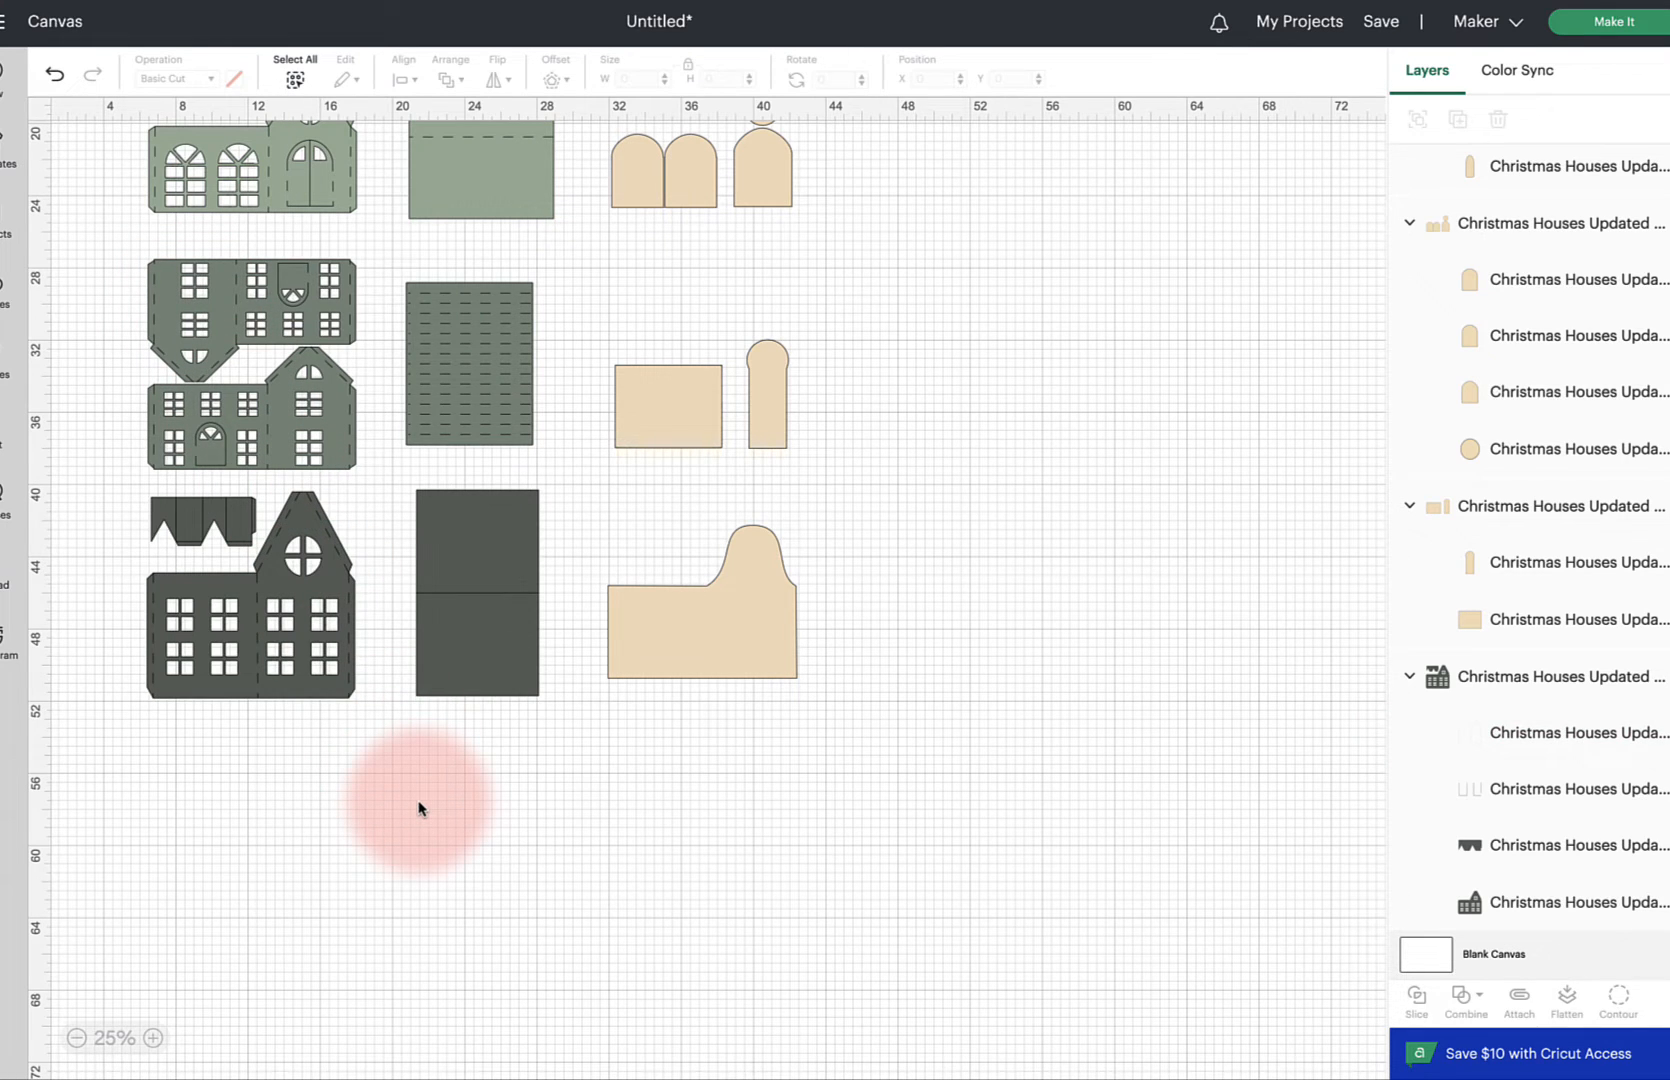
Set the second fold line layer of the darkest house front to Score and attach the scores to that piece
click(234, 521)
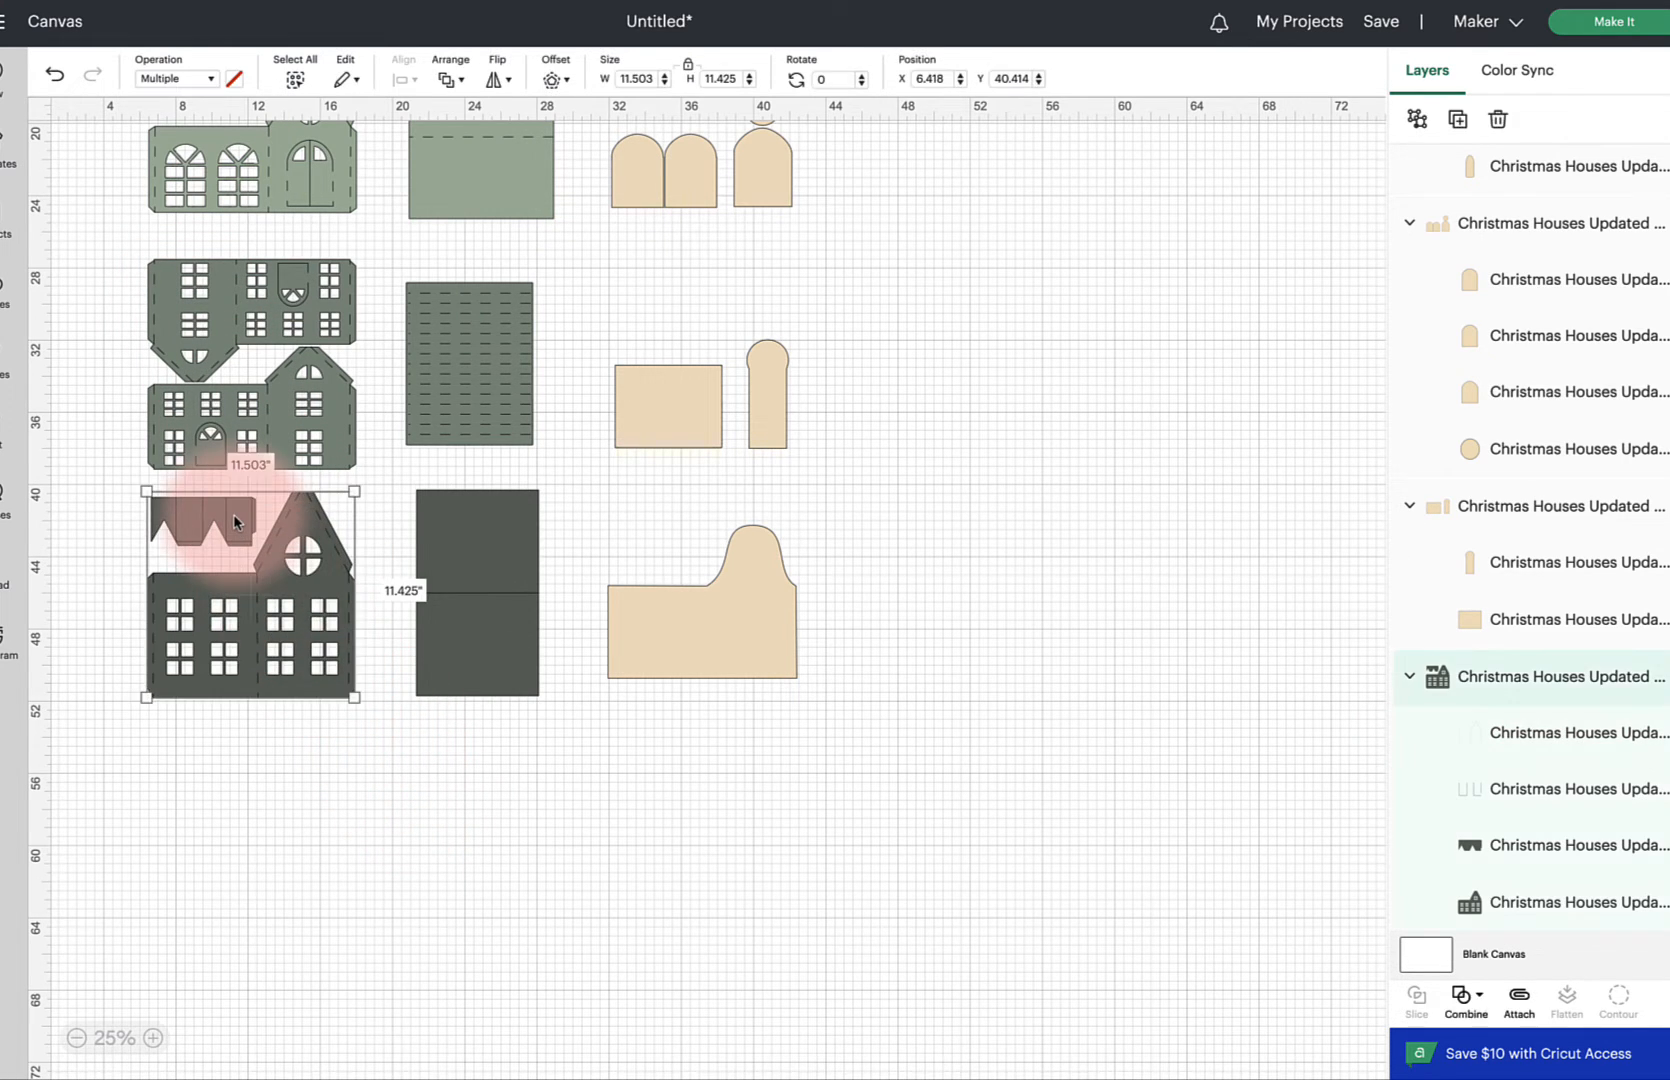
click(1520, 790)
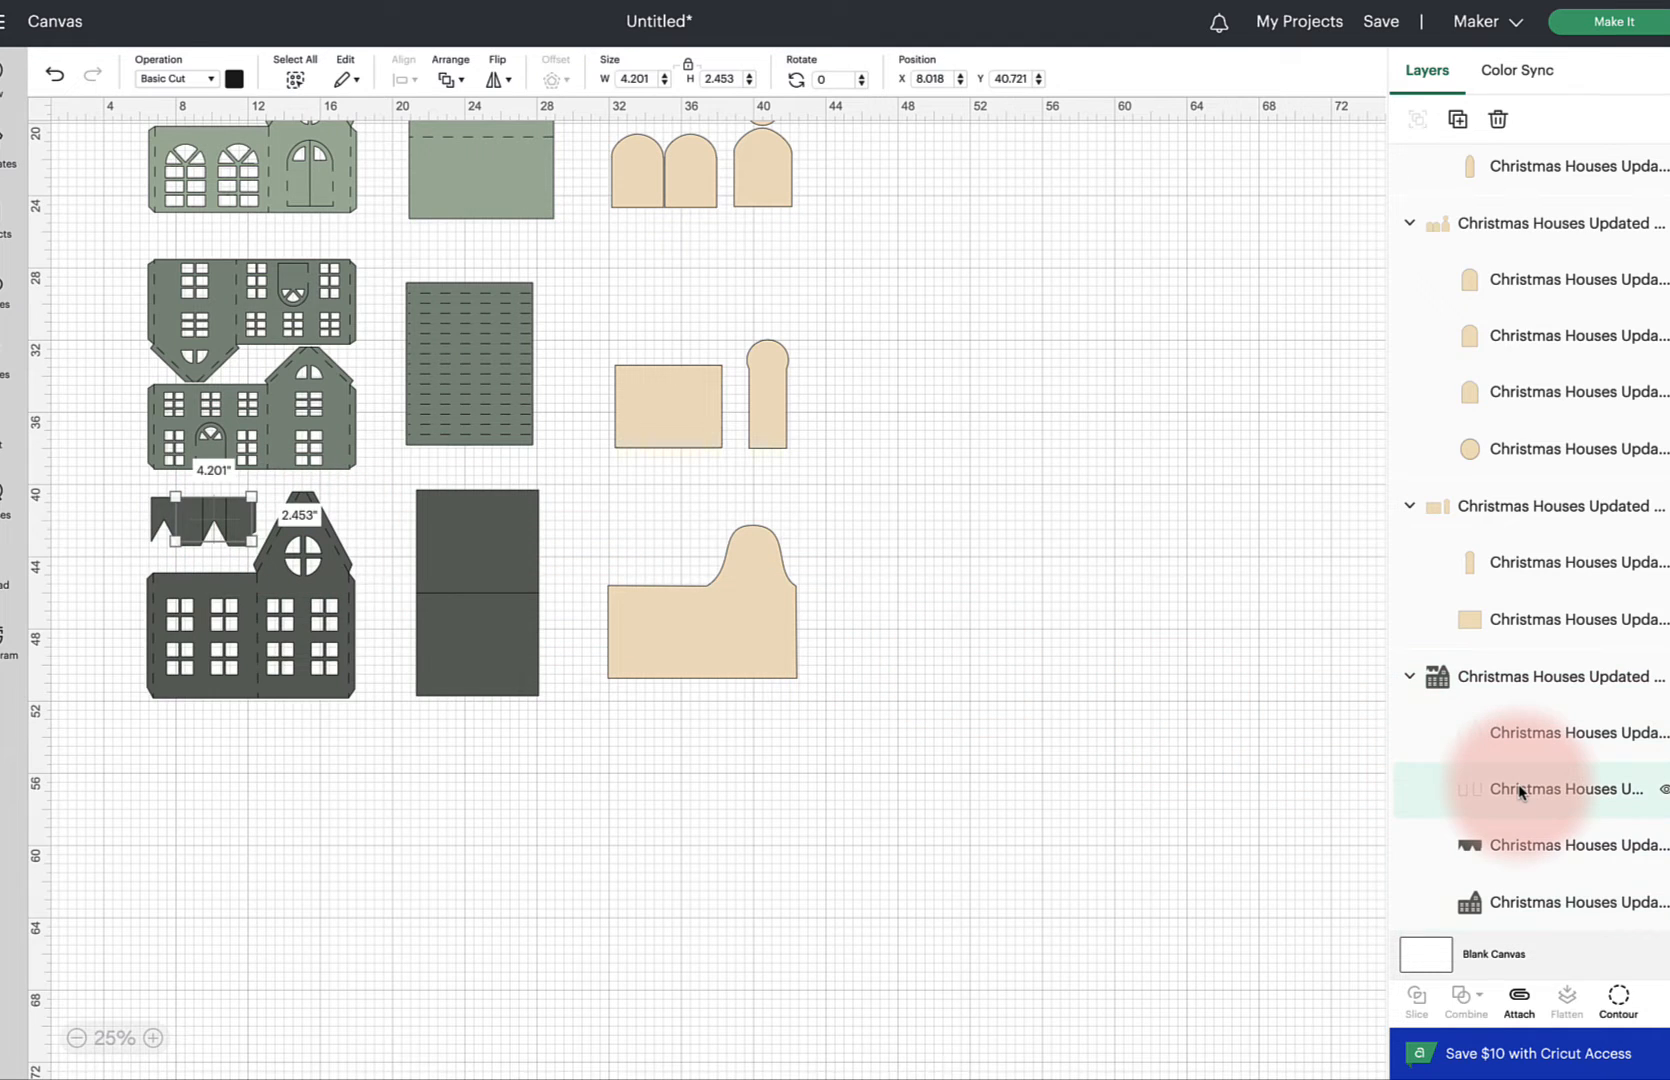
click(210, 79)
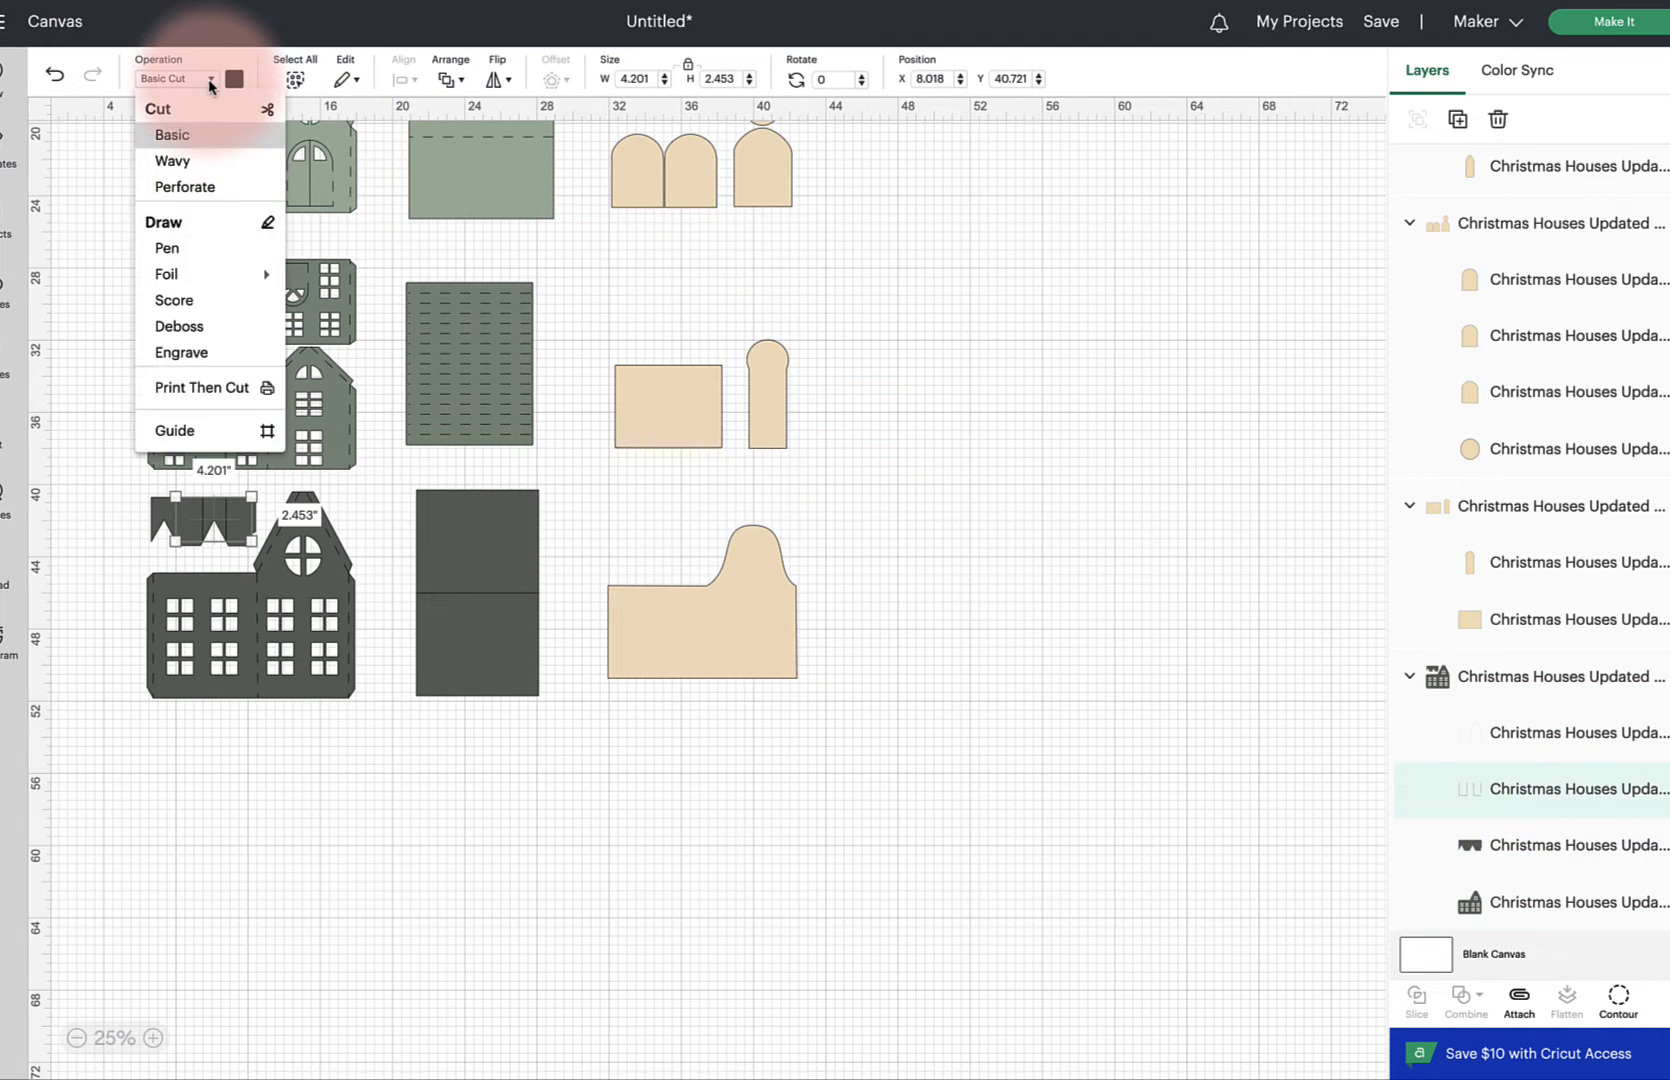
click(104, 537)
drag(100, 487, 373, 752)
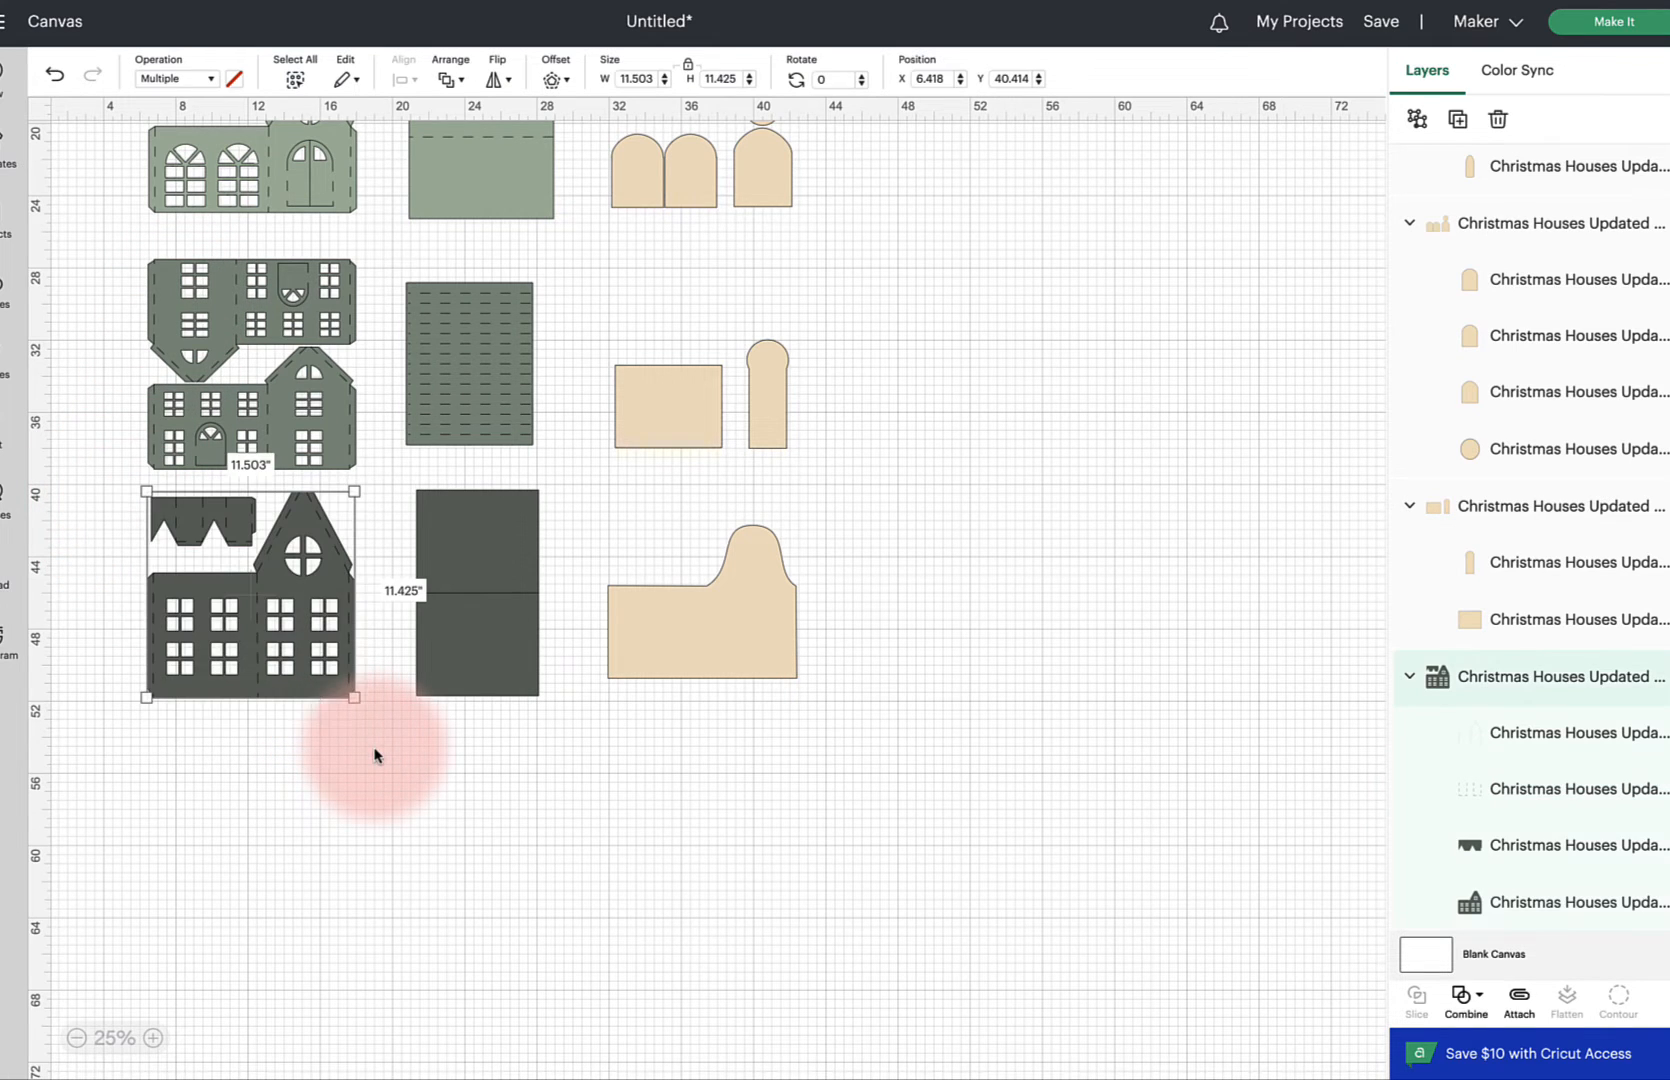
click(1520, 998)
Set the line layer of the dark rectangular panel to Score and attach it to the panel
click(483, 655)
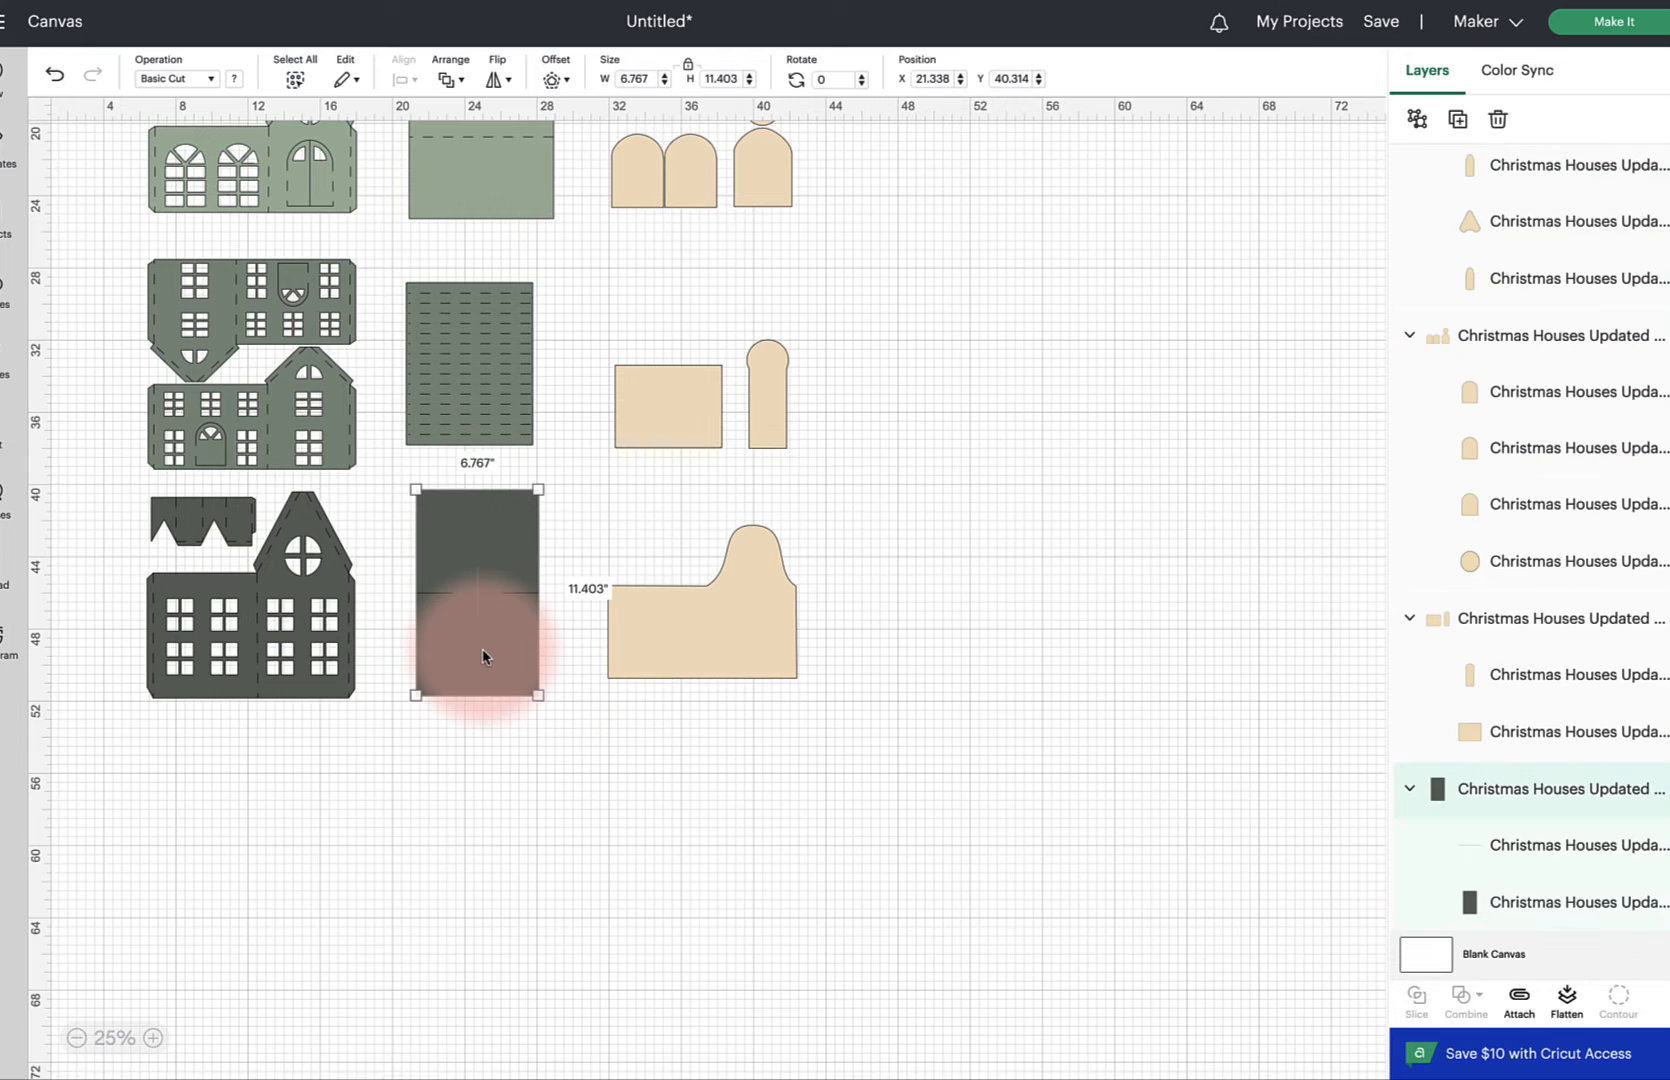
scroll(482, 654, up, 1)
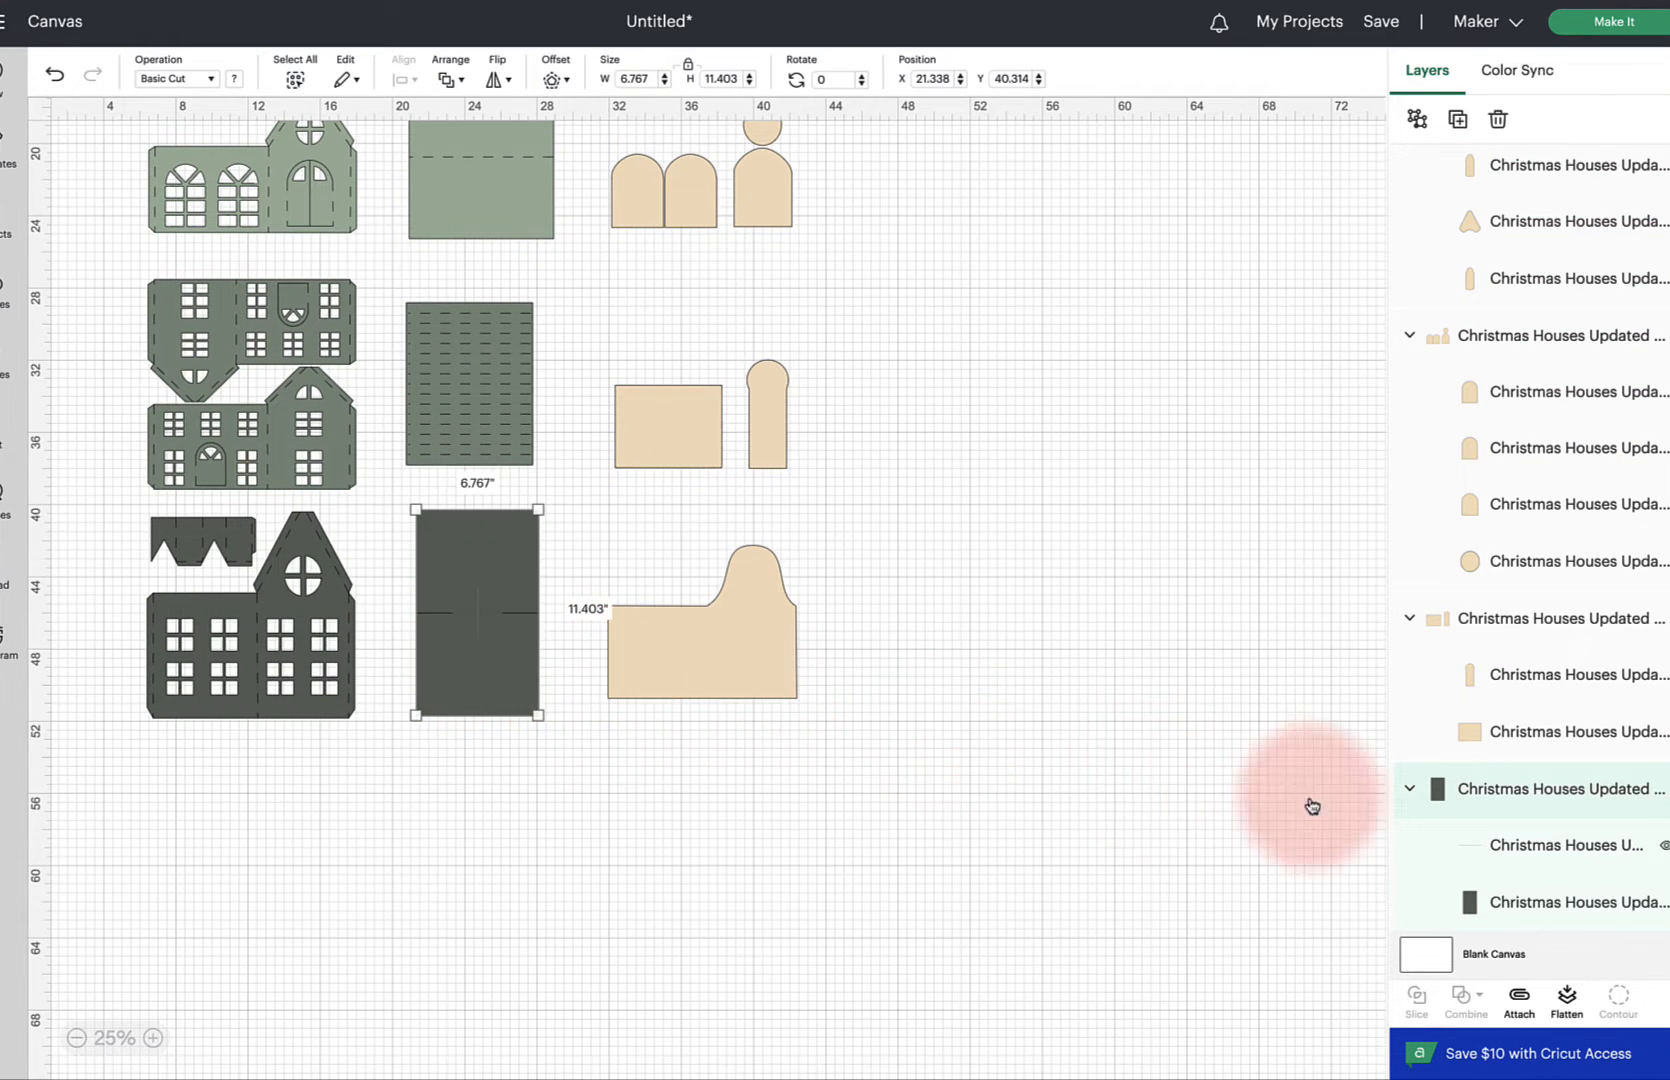
click(1533, 840)
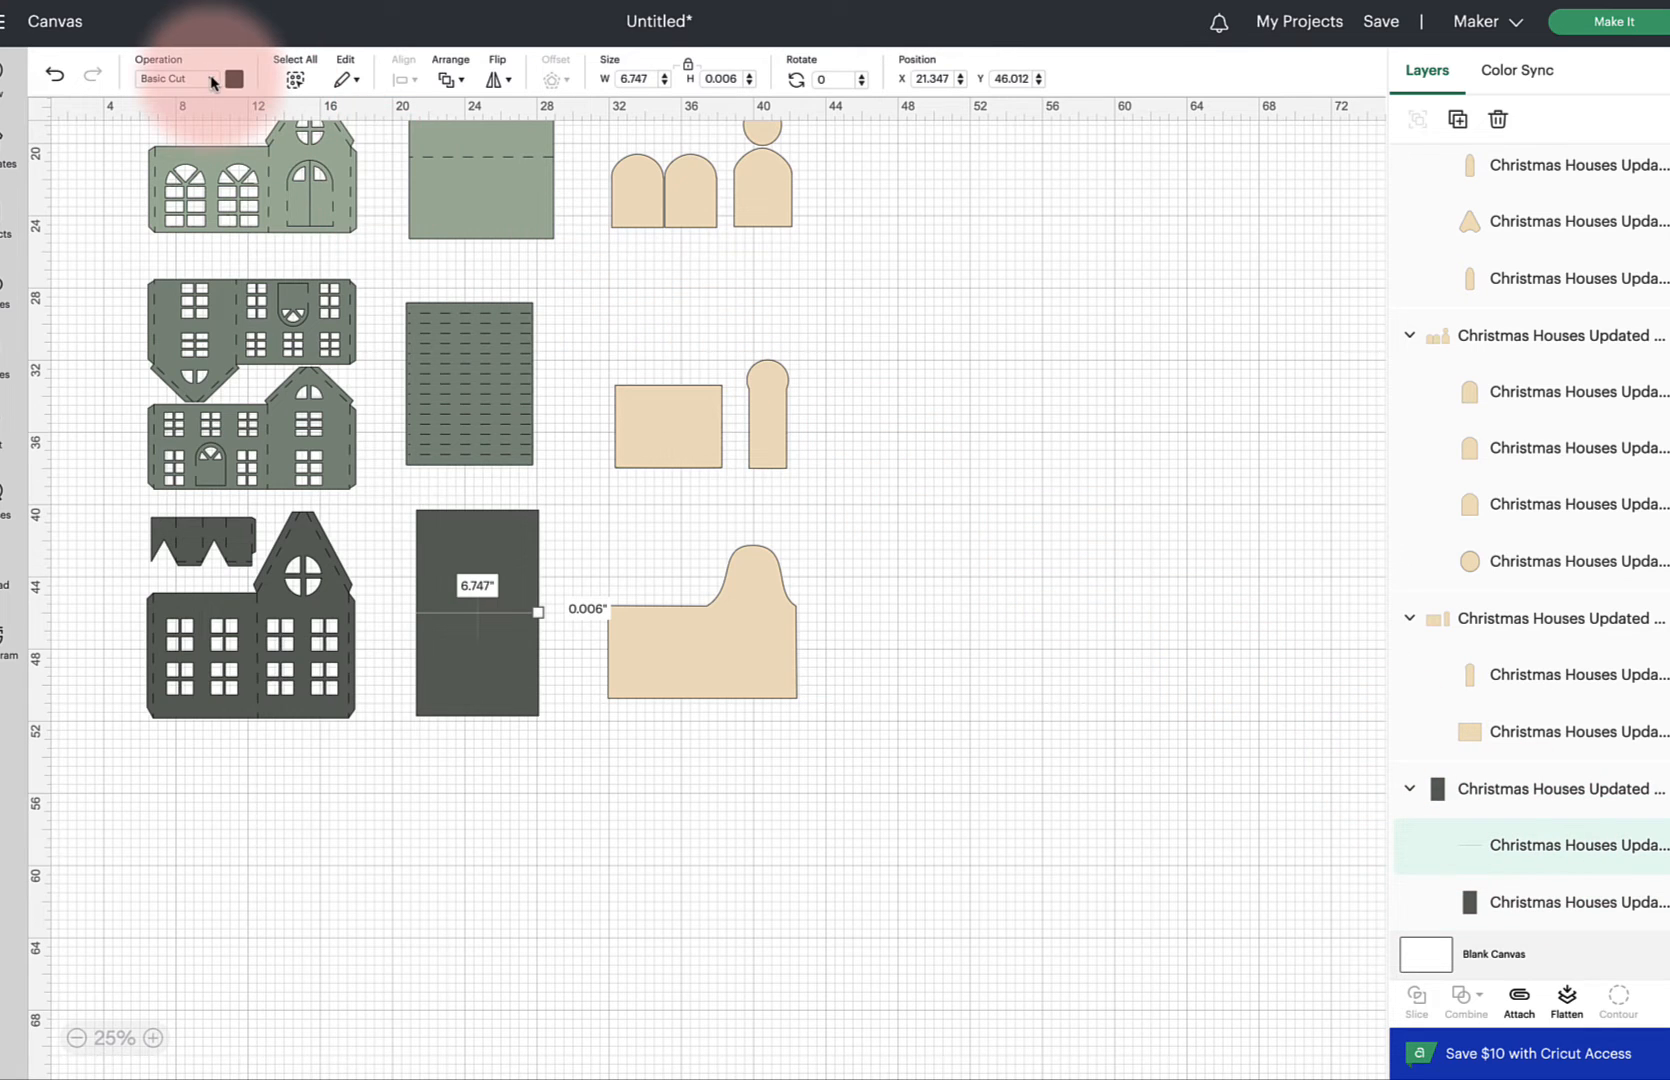
click(212, 83)
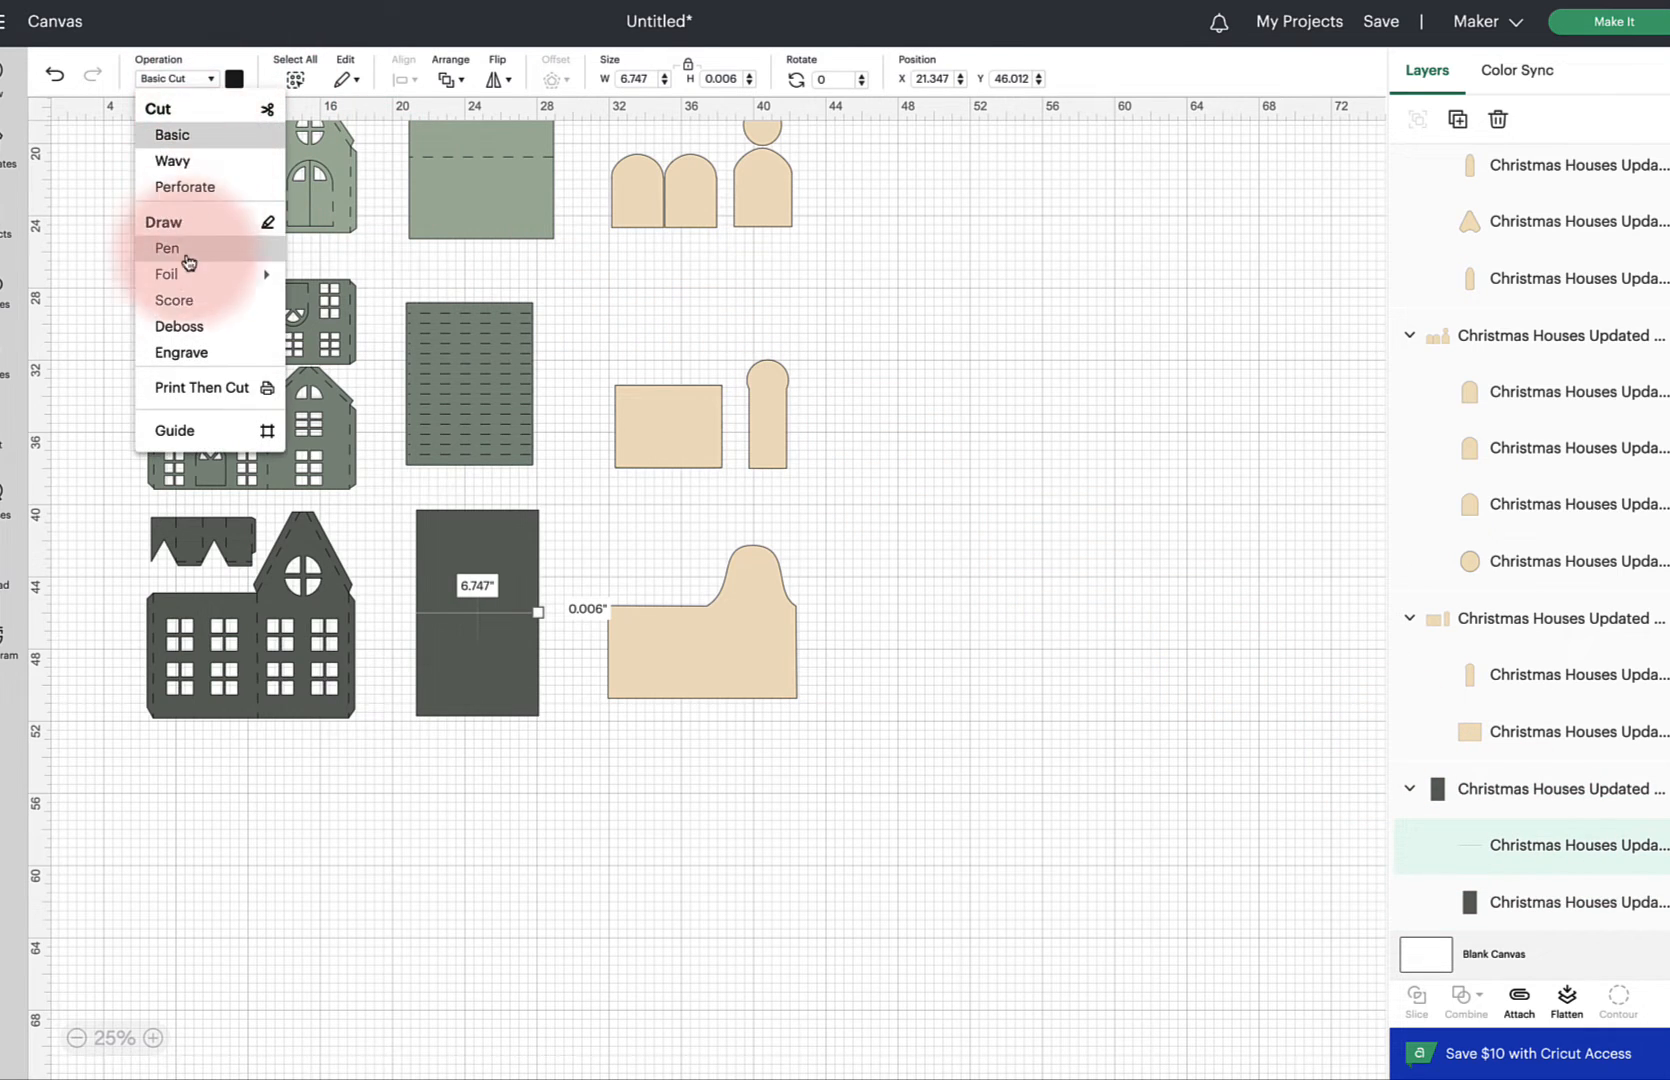
click(186, 302)
click(795, 855)
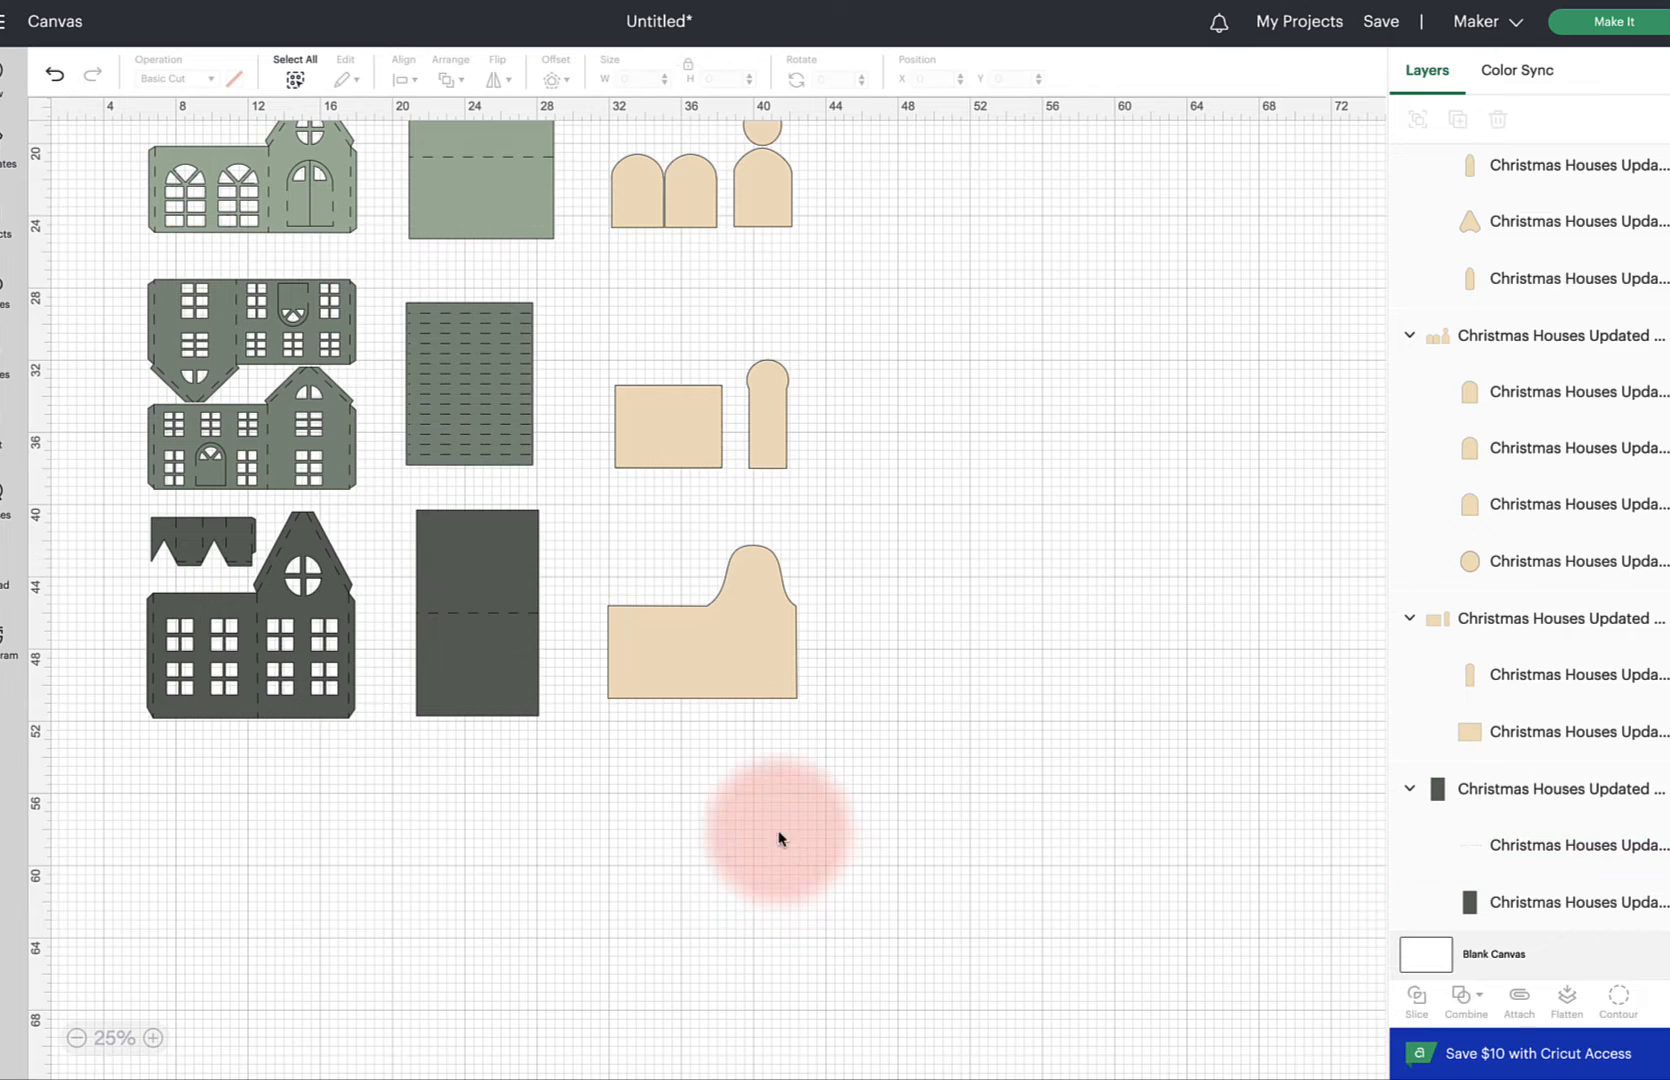
drag(407, 499, 548, 764)
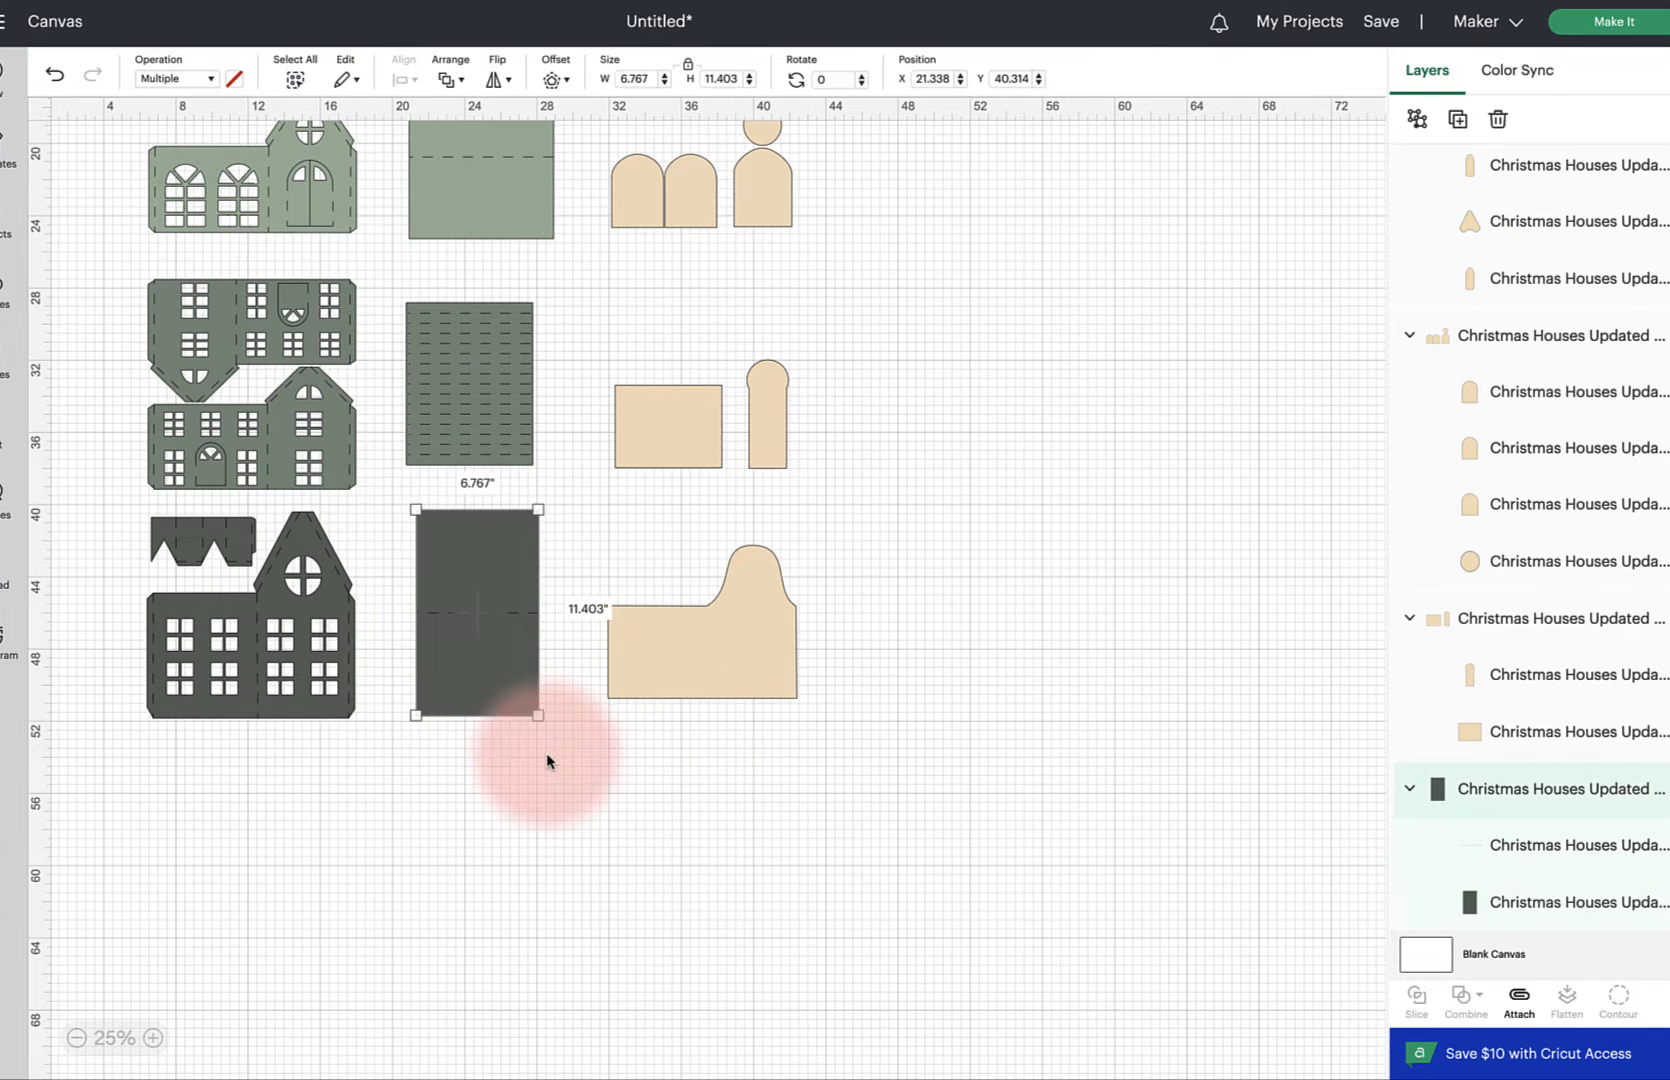
click(1516, 997)
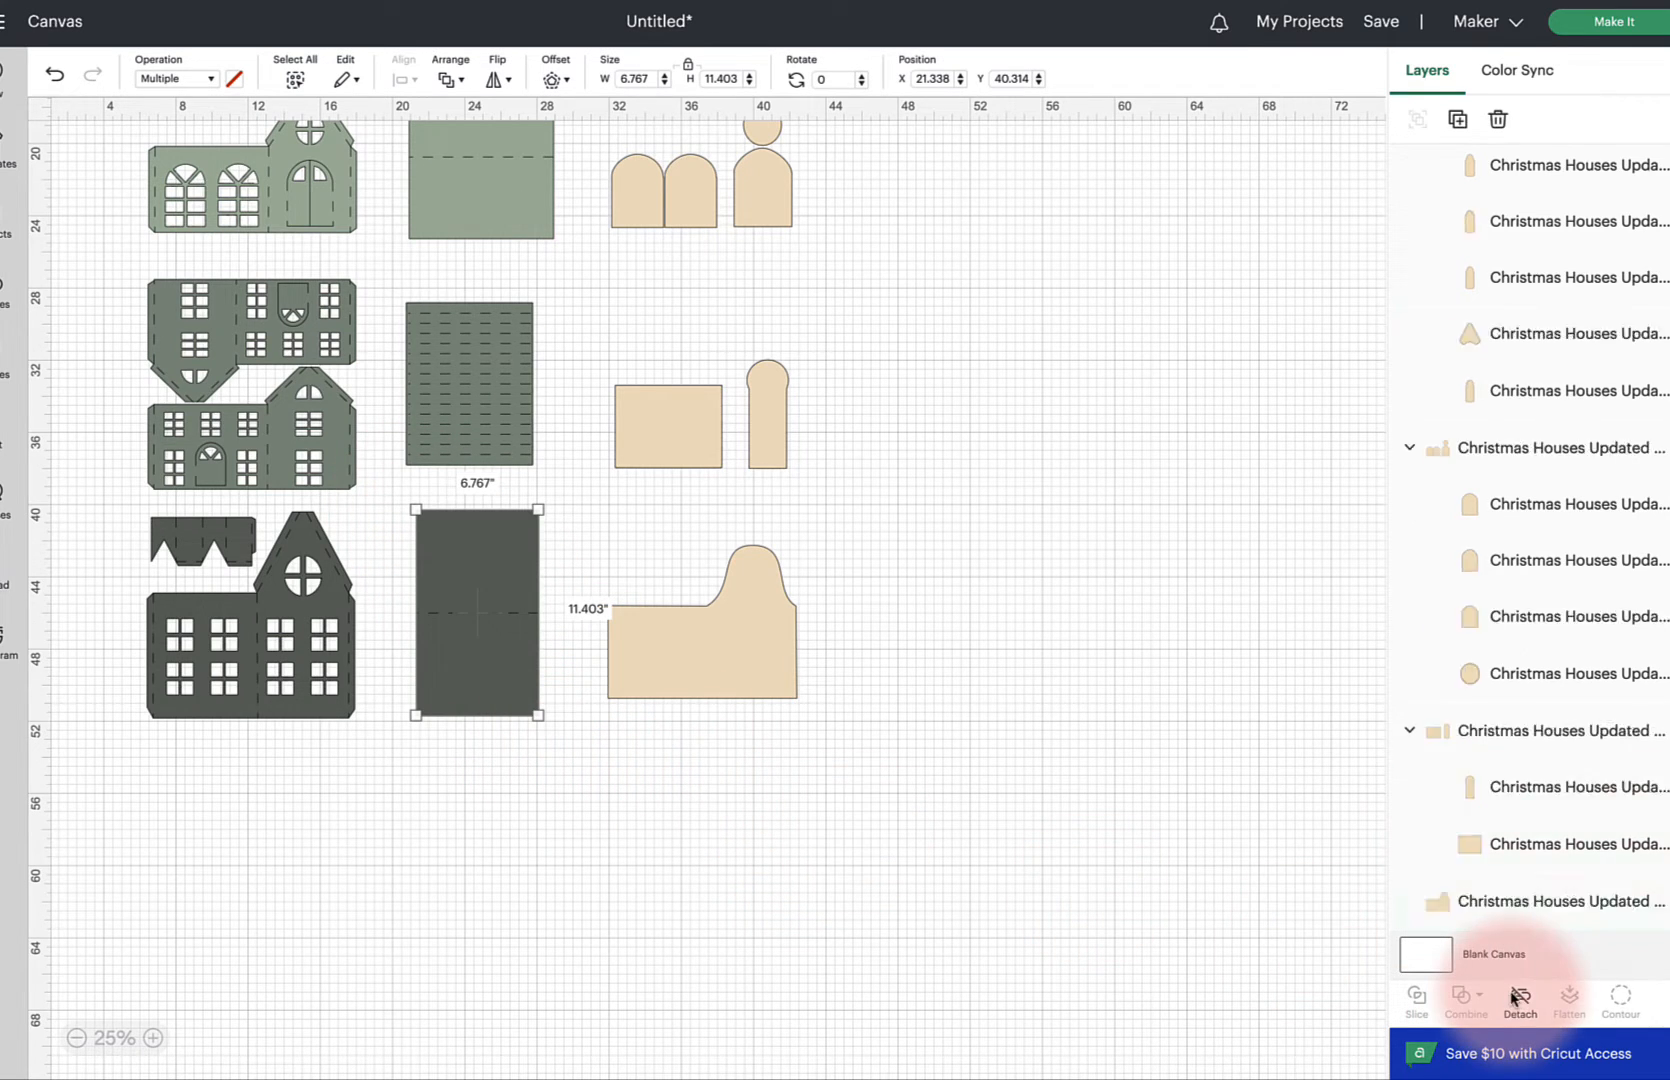
Insert a square shape and set its size to 11.5 by 11.5 inches
click(245, 651)
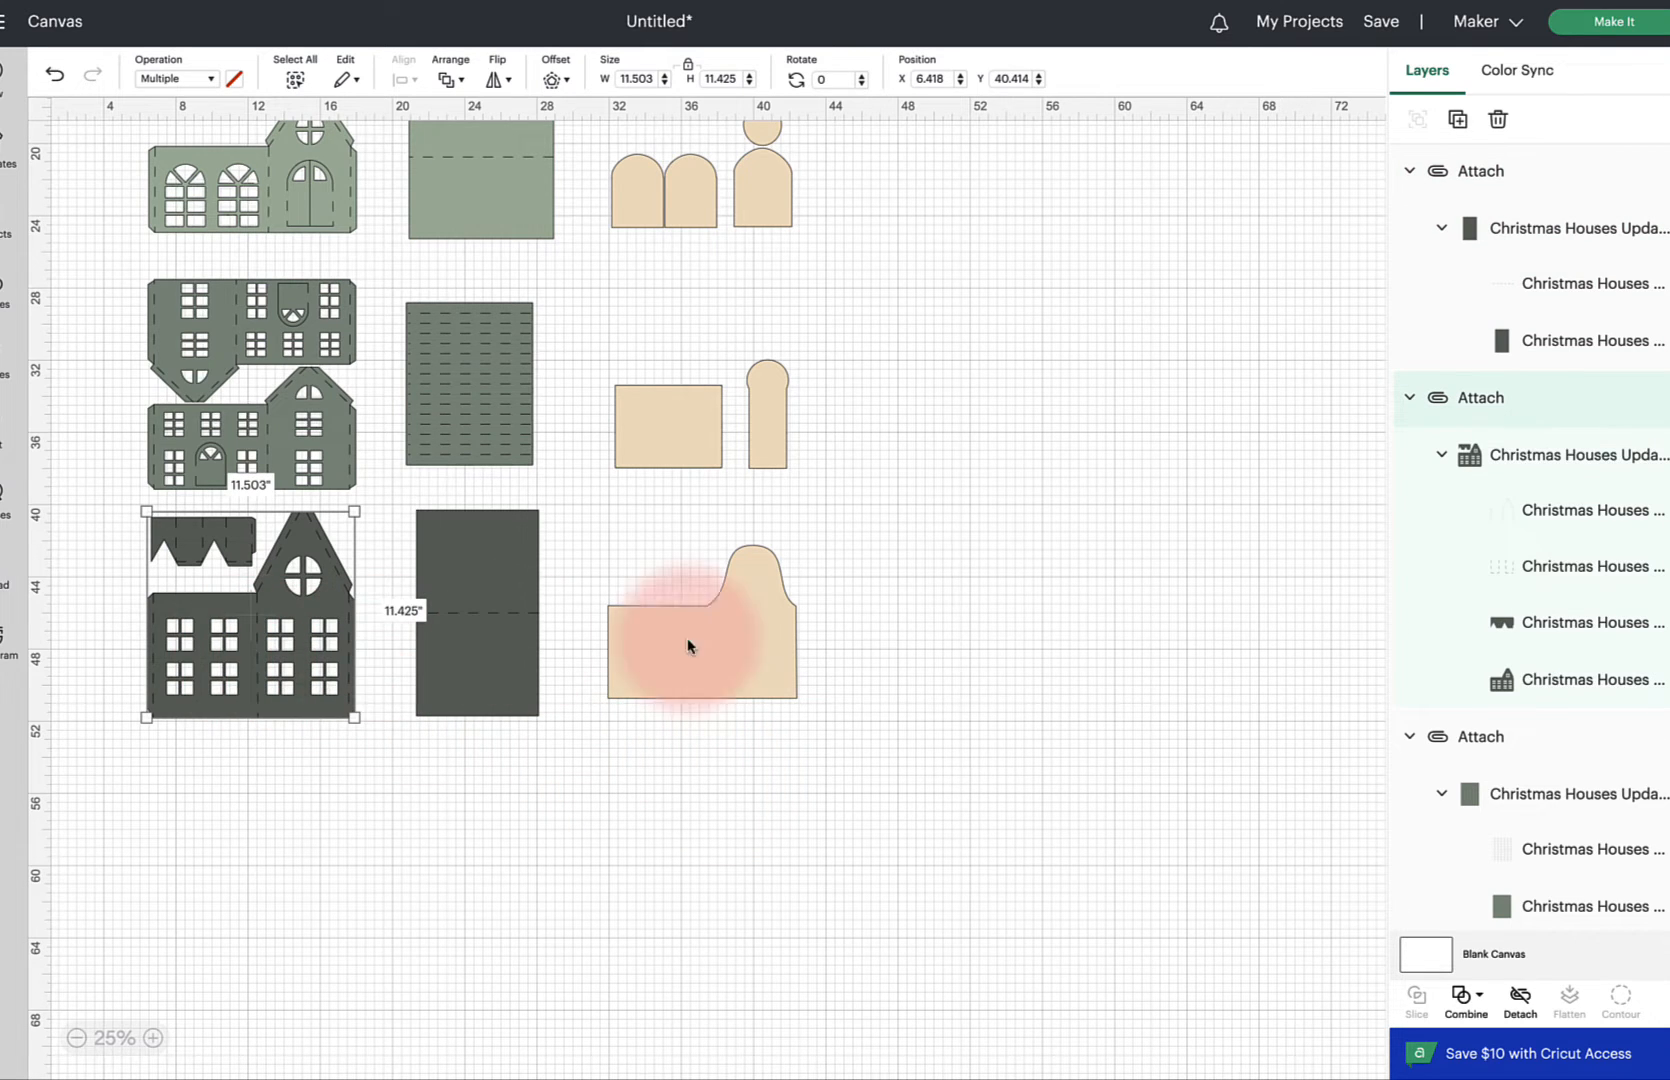
scroll(952, 637, up, 2)
scroll(953, 637, up, 4)
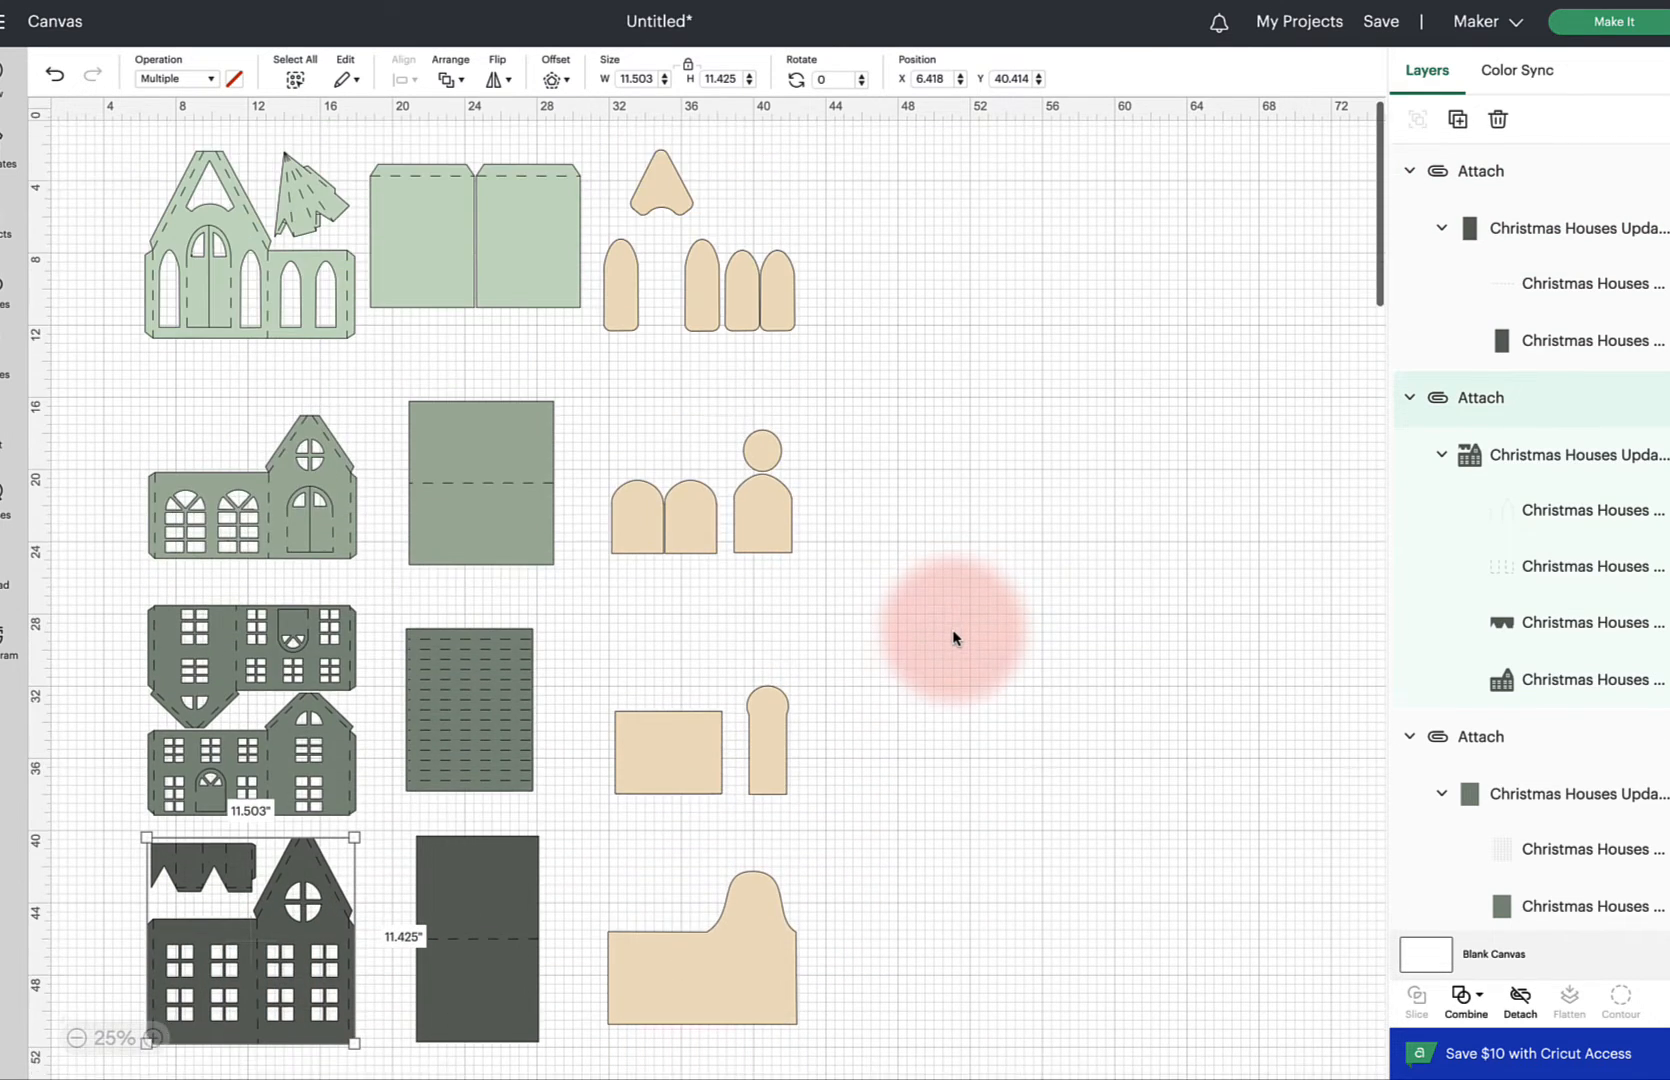
click(407, 252)
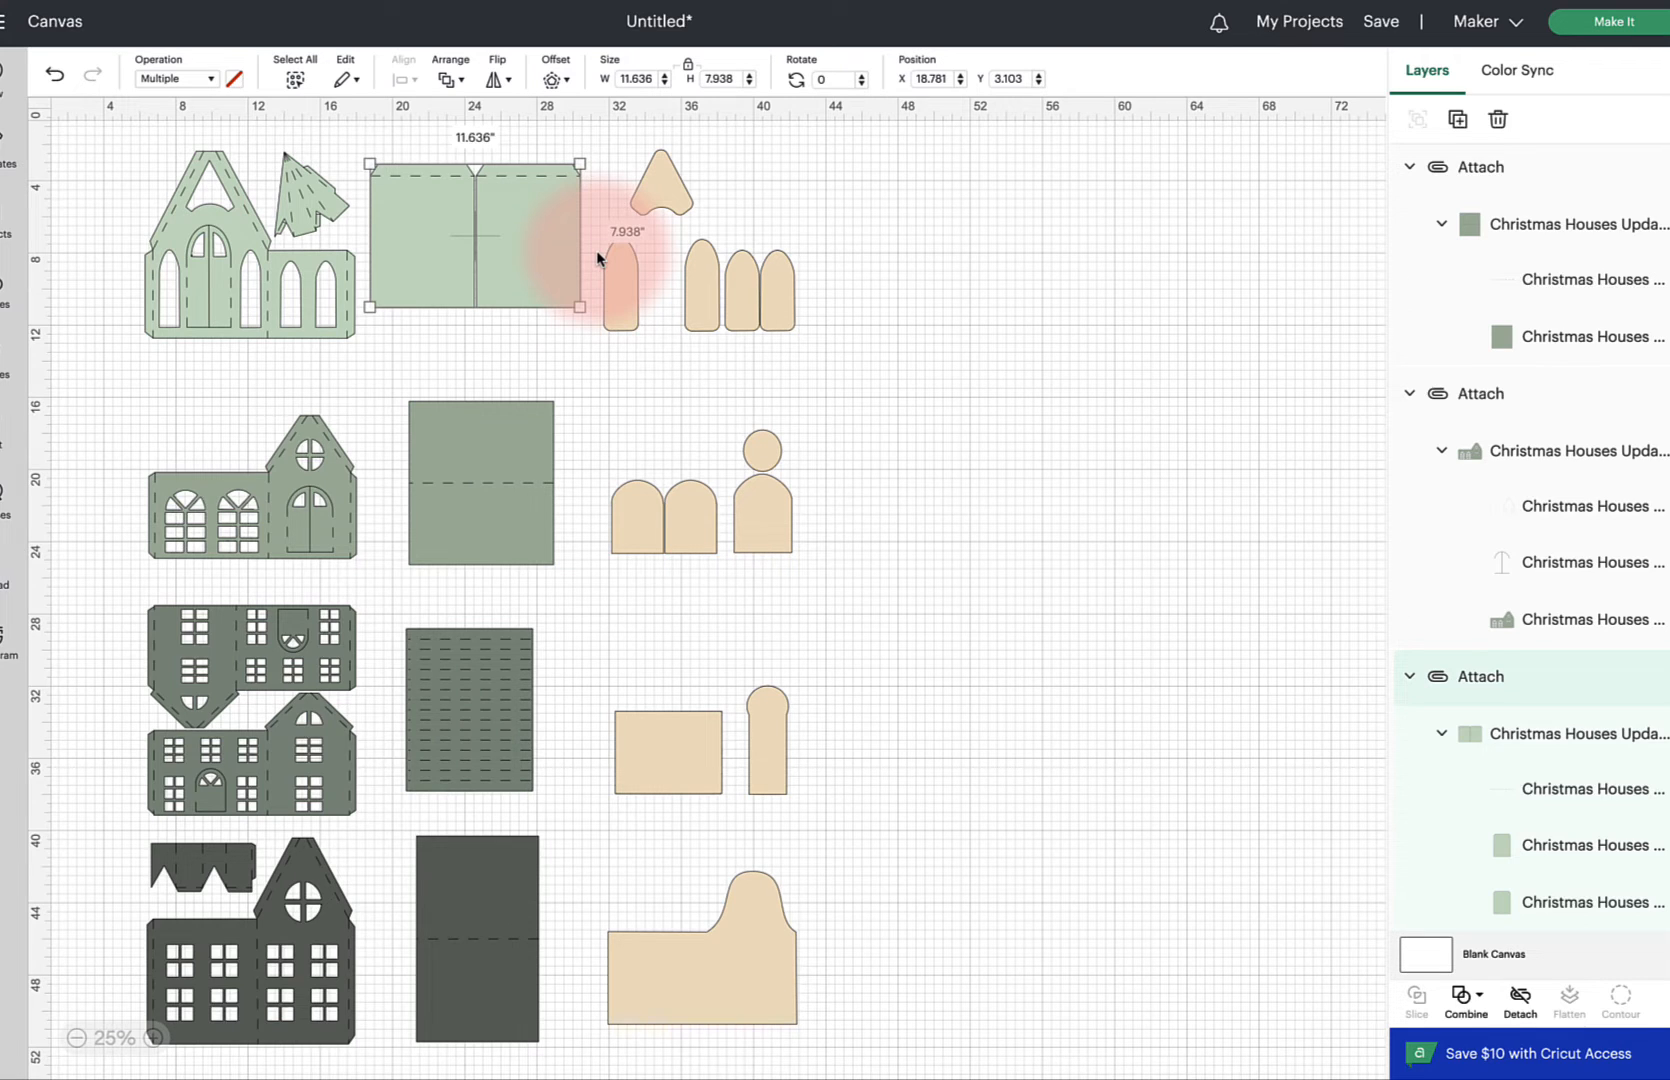
click(234, 237)
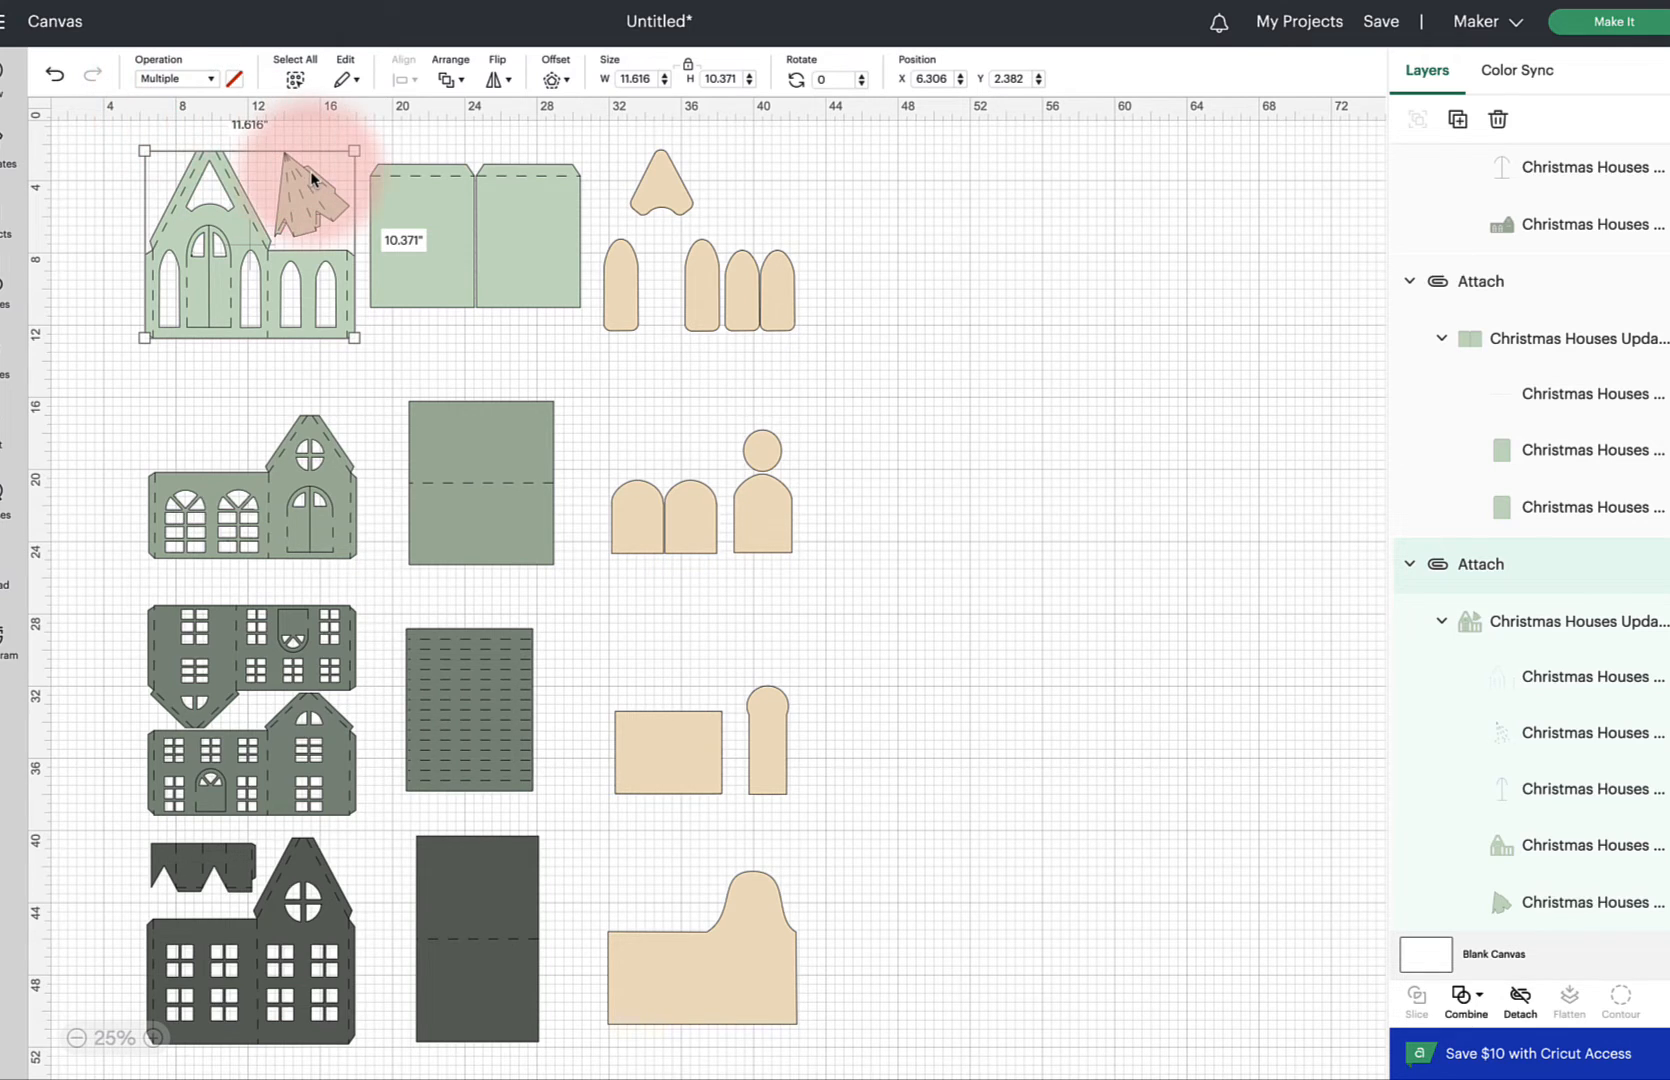
scroll(312, 180, up, 1)
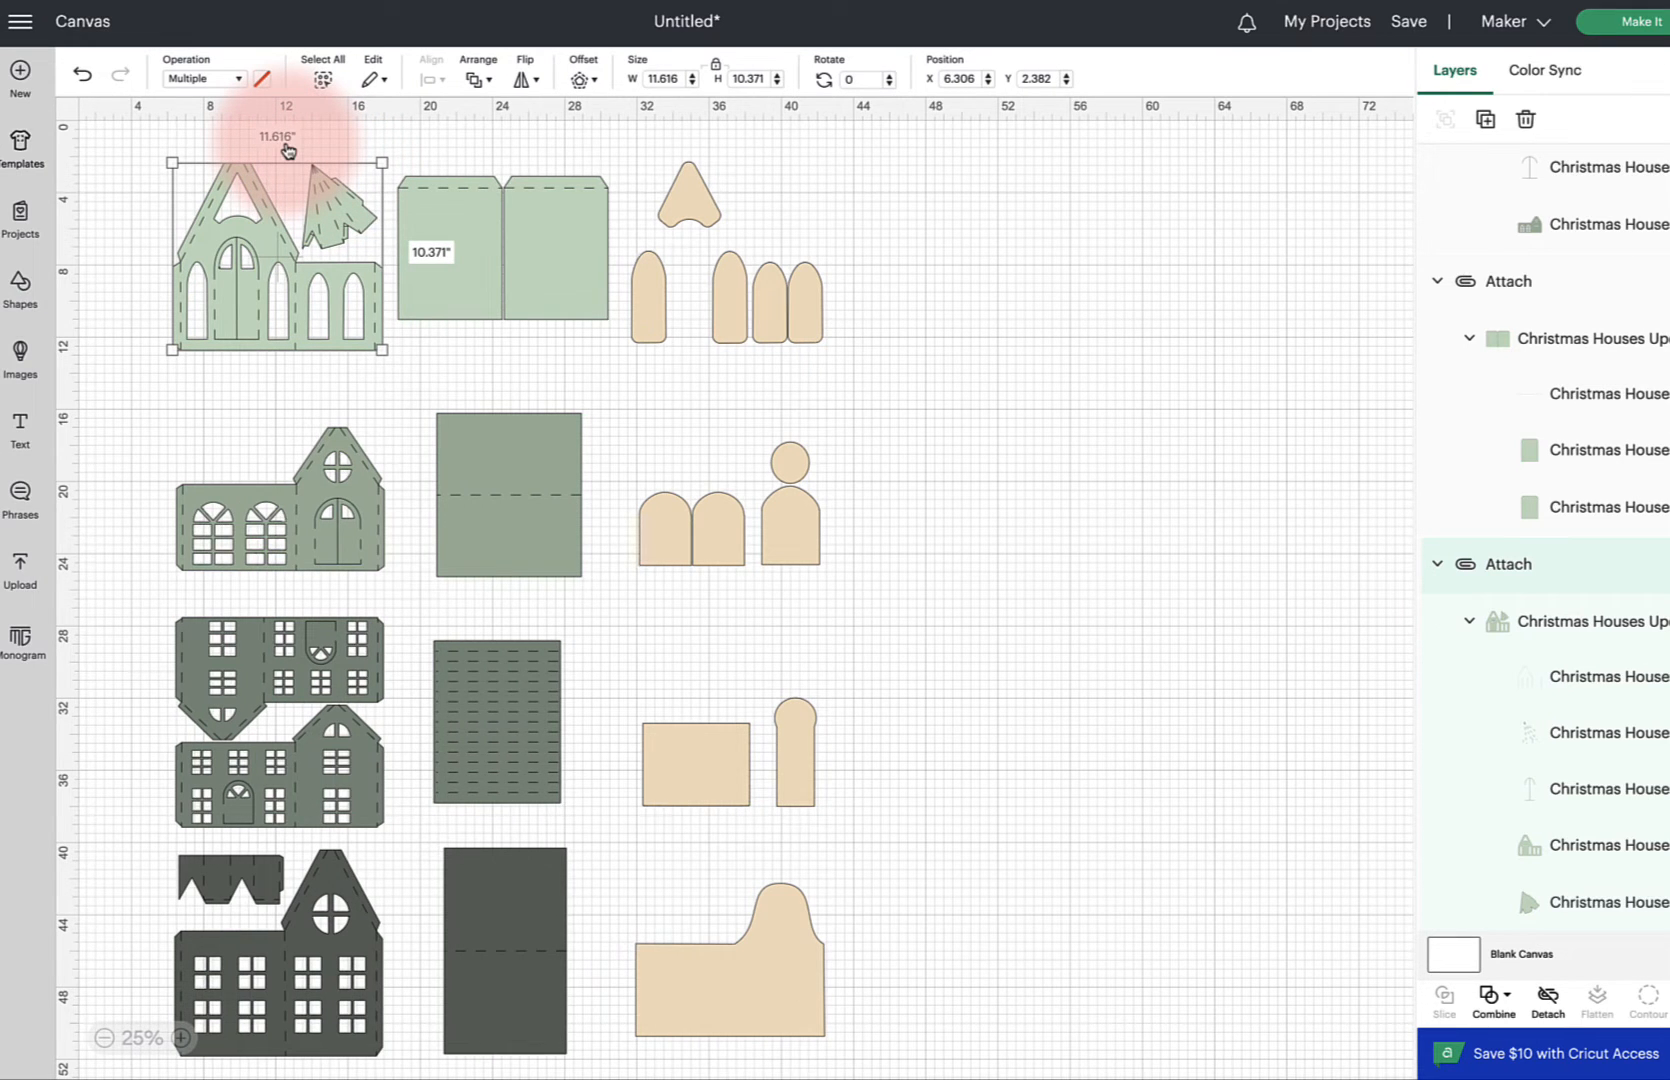
click(20, 284)
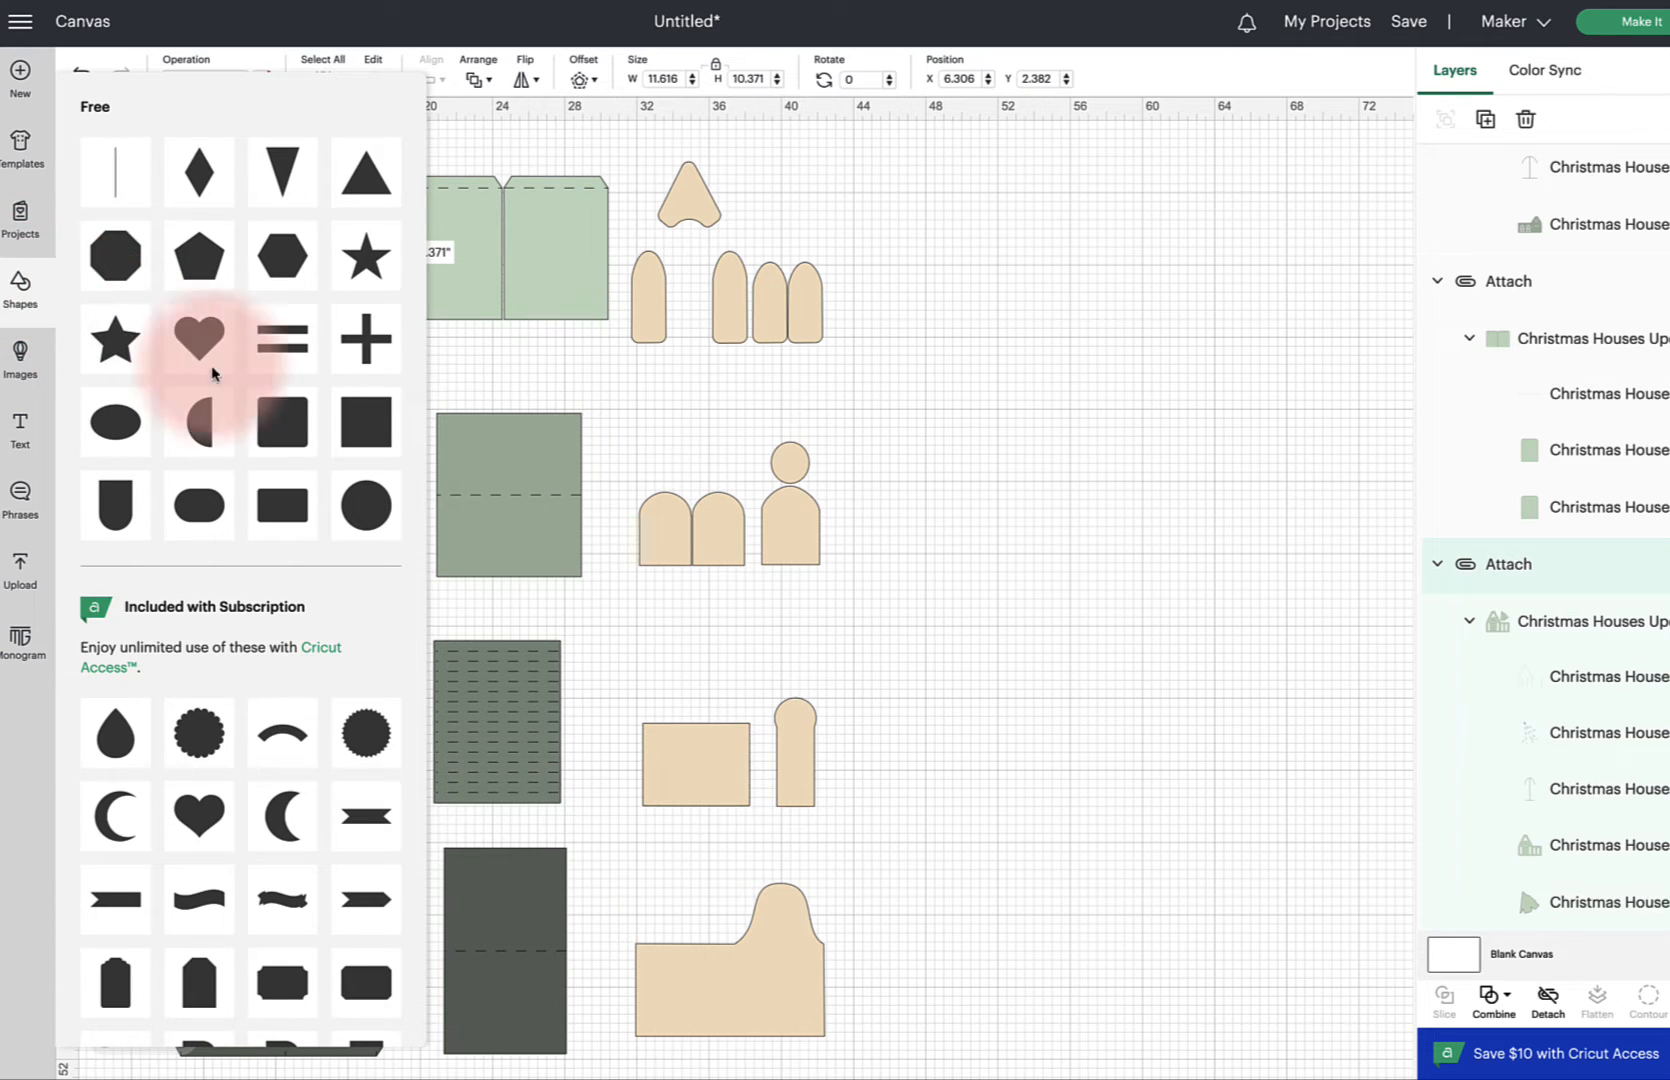
click(361, 439)
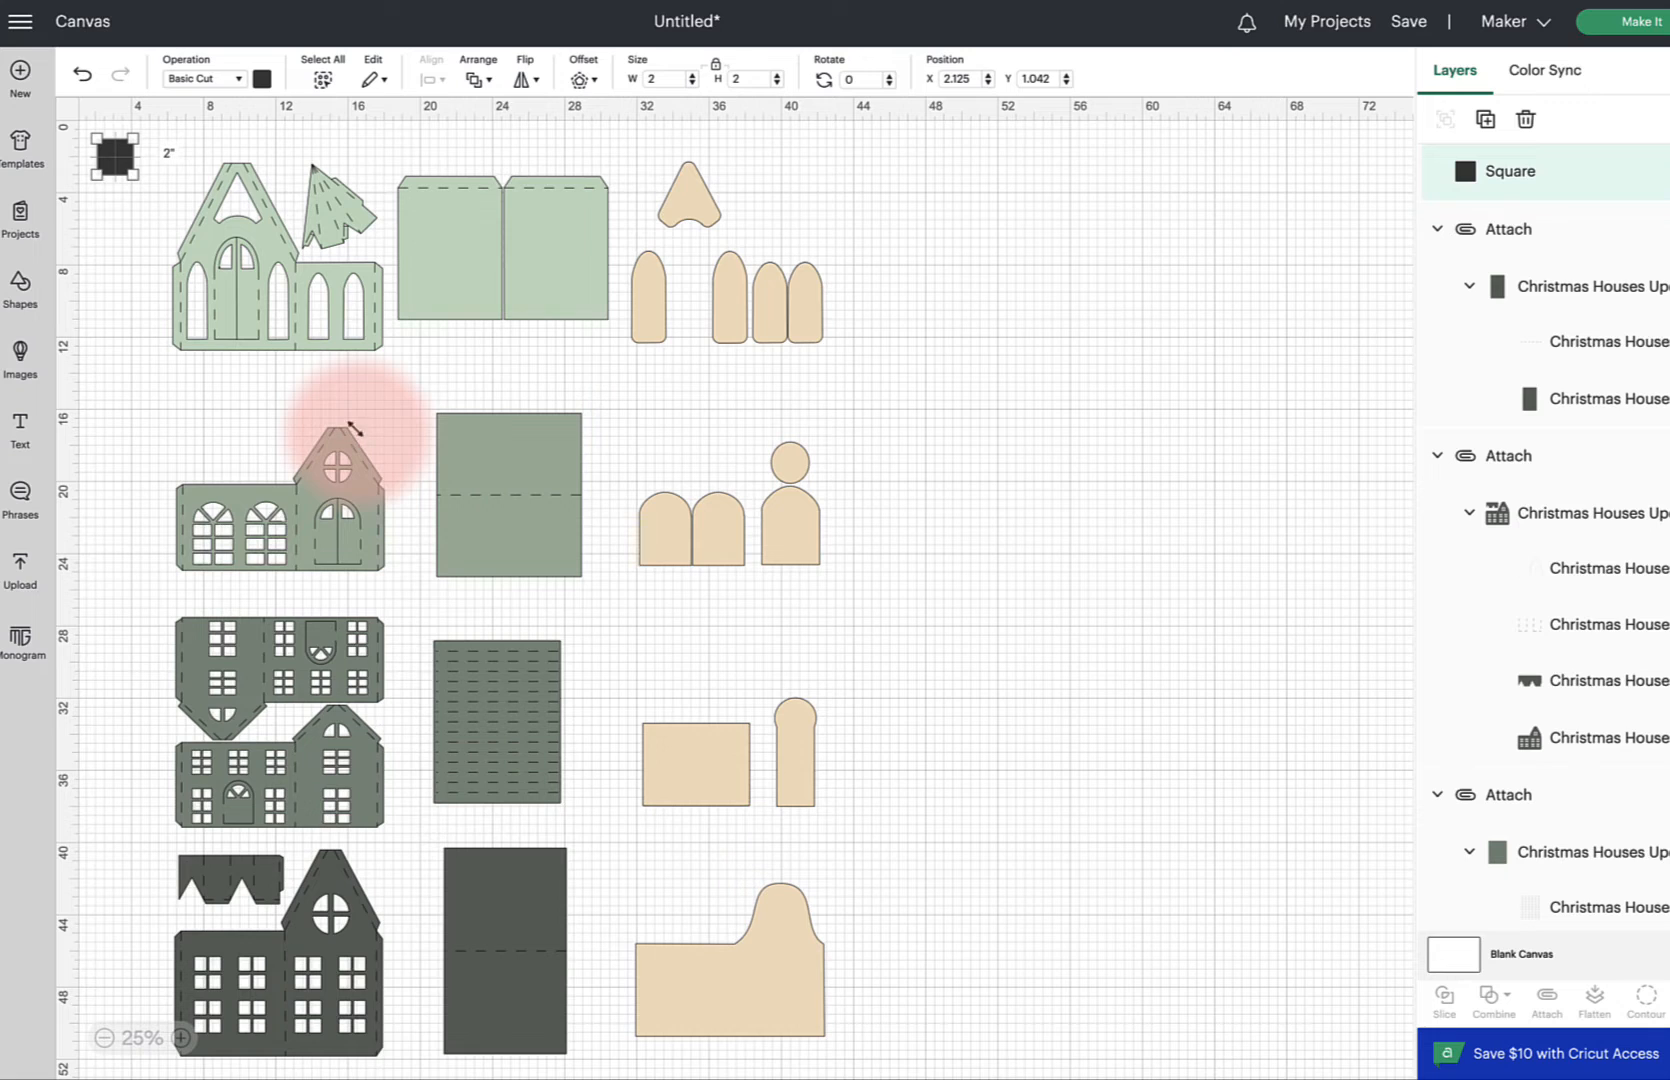
click(662, 78)
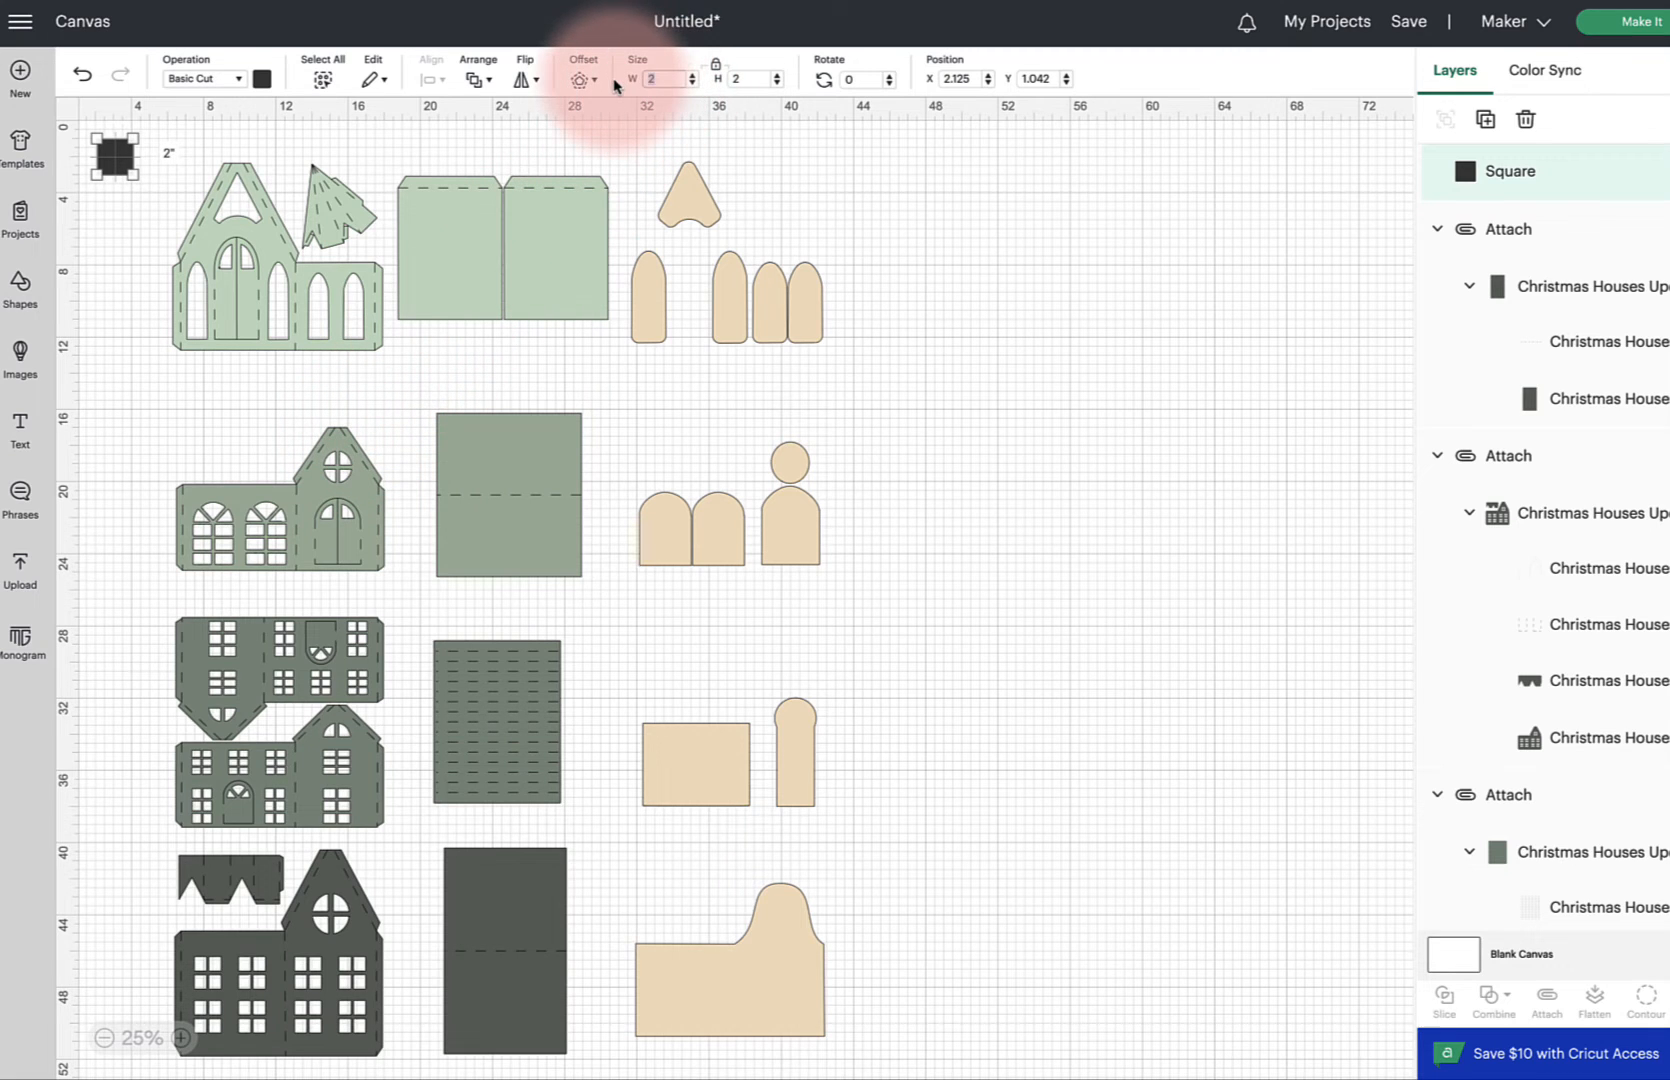
text(11.5)
key(Return)
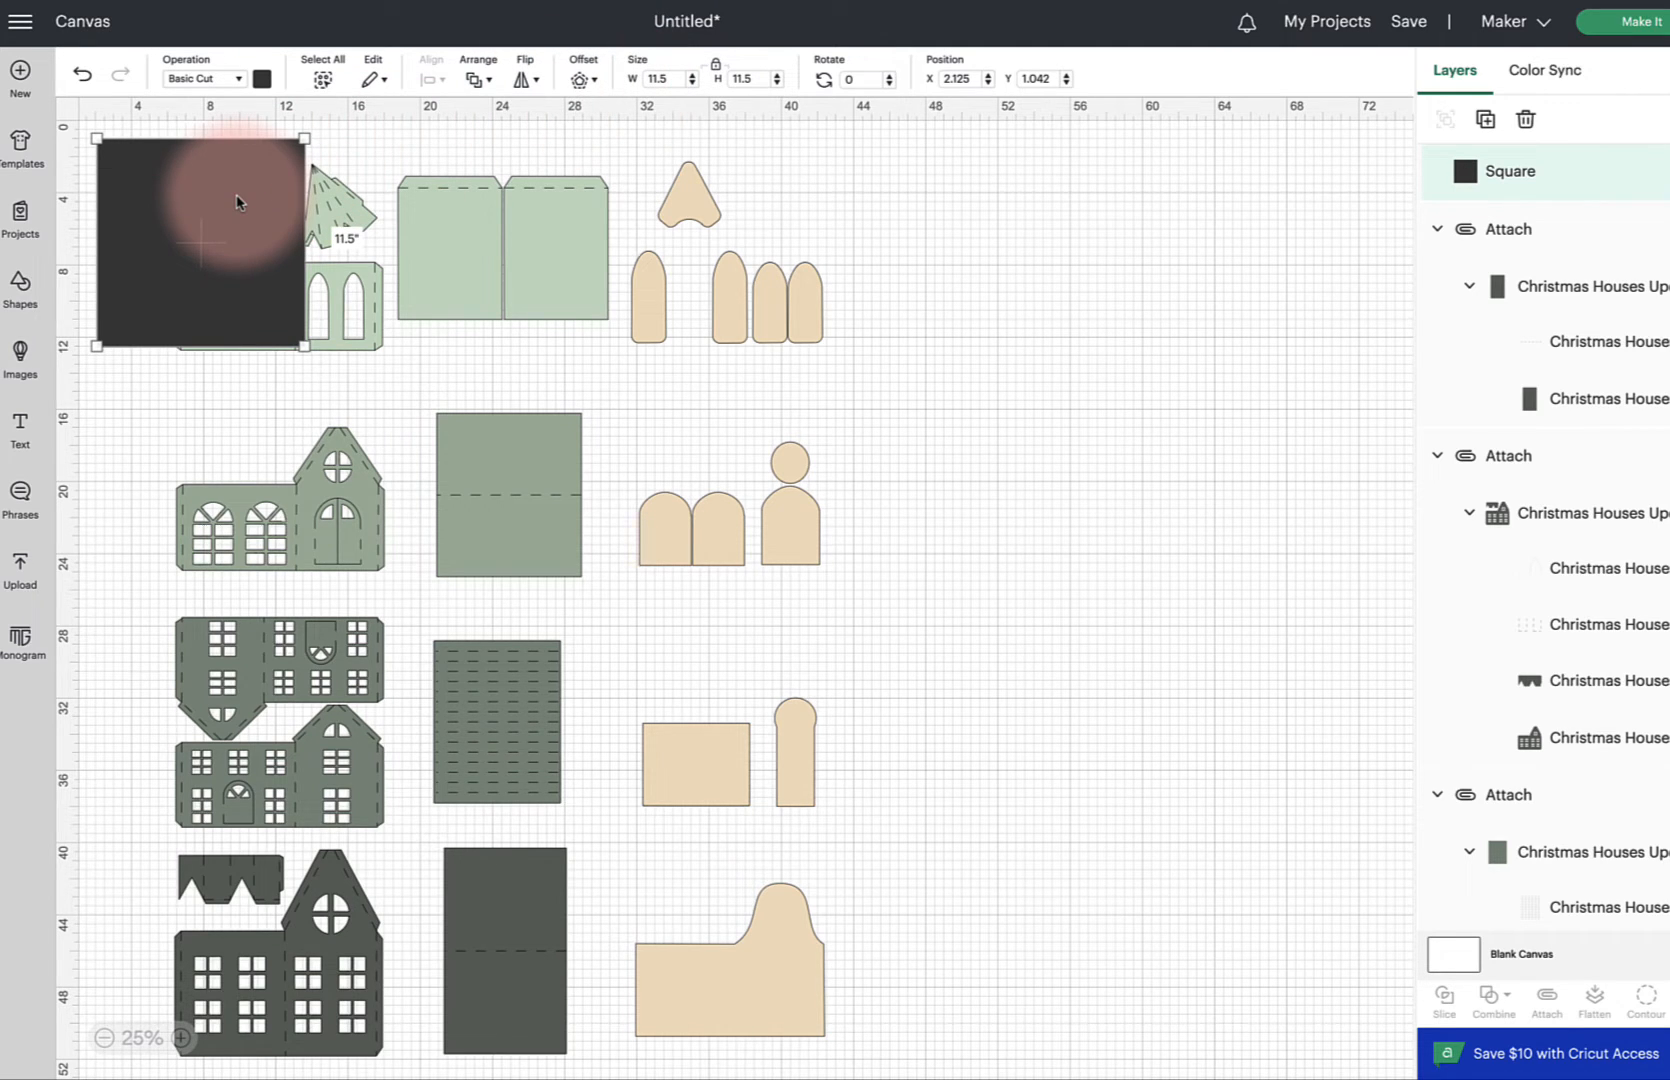
Send the square to the back and move it into the empty canvas area
click(478, 79)
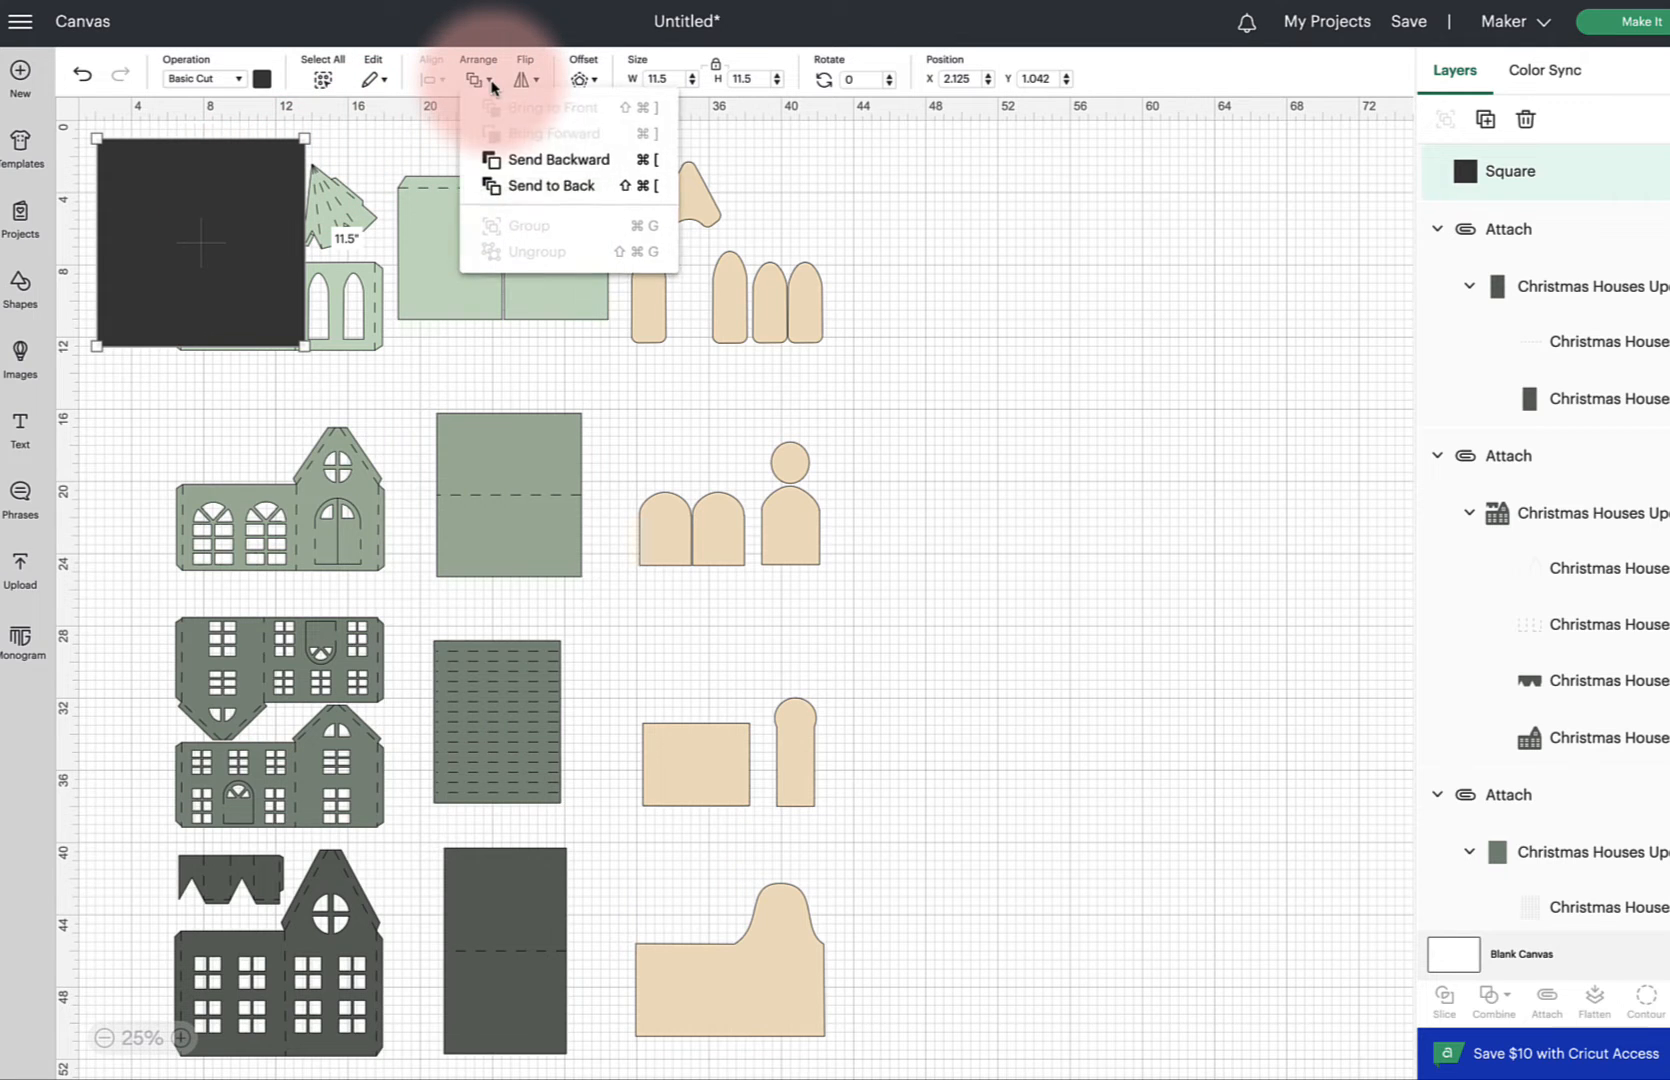
click(500, 186)
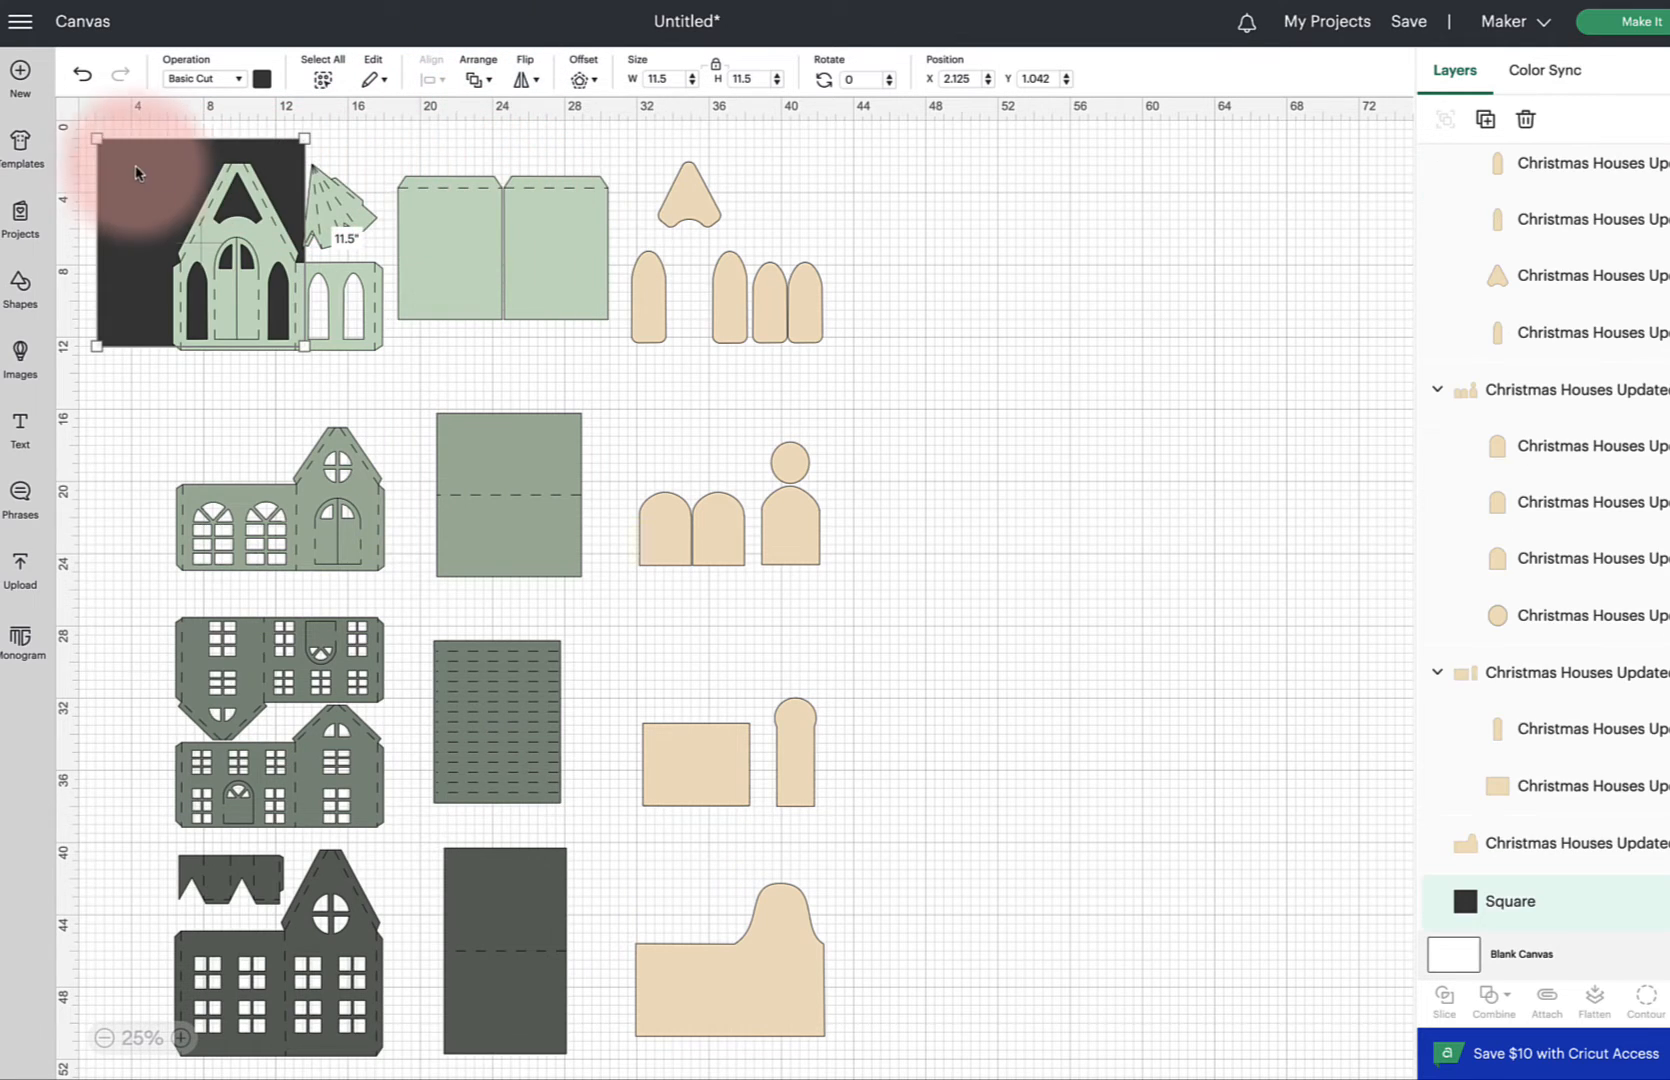
drag(128, 168, 199, 185)
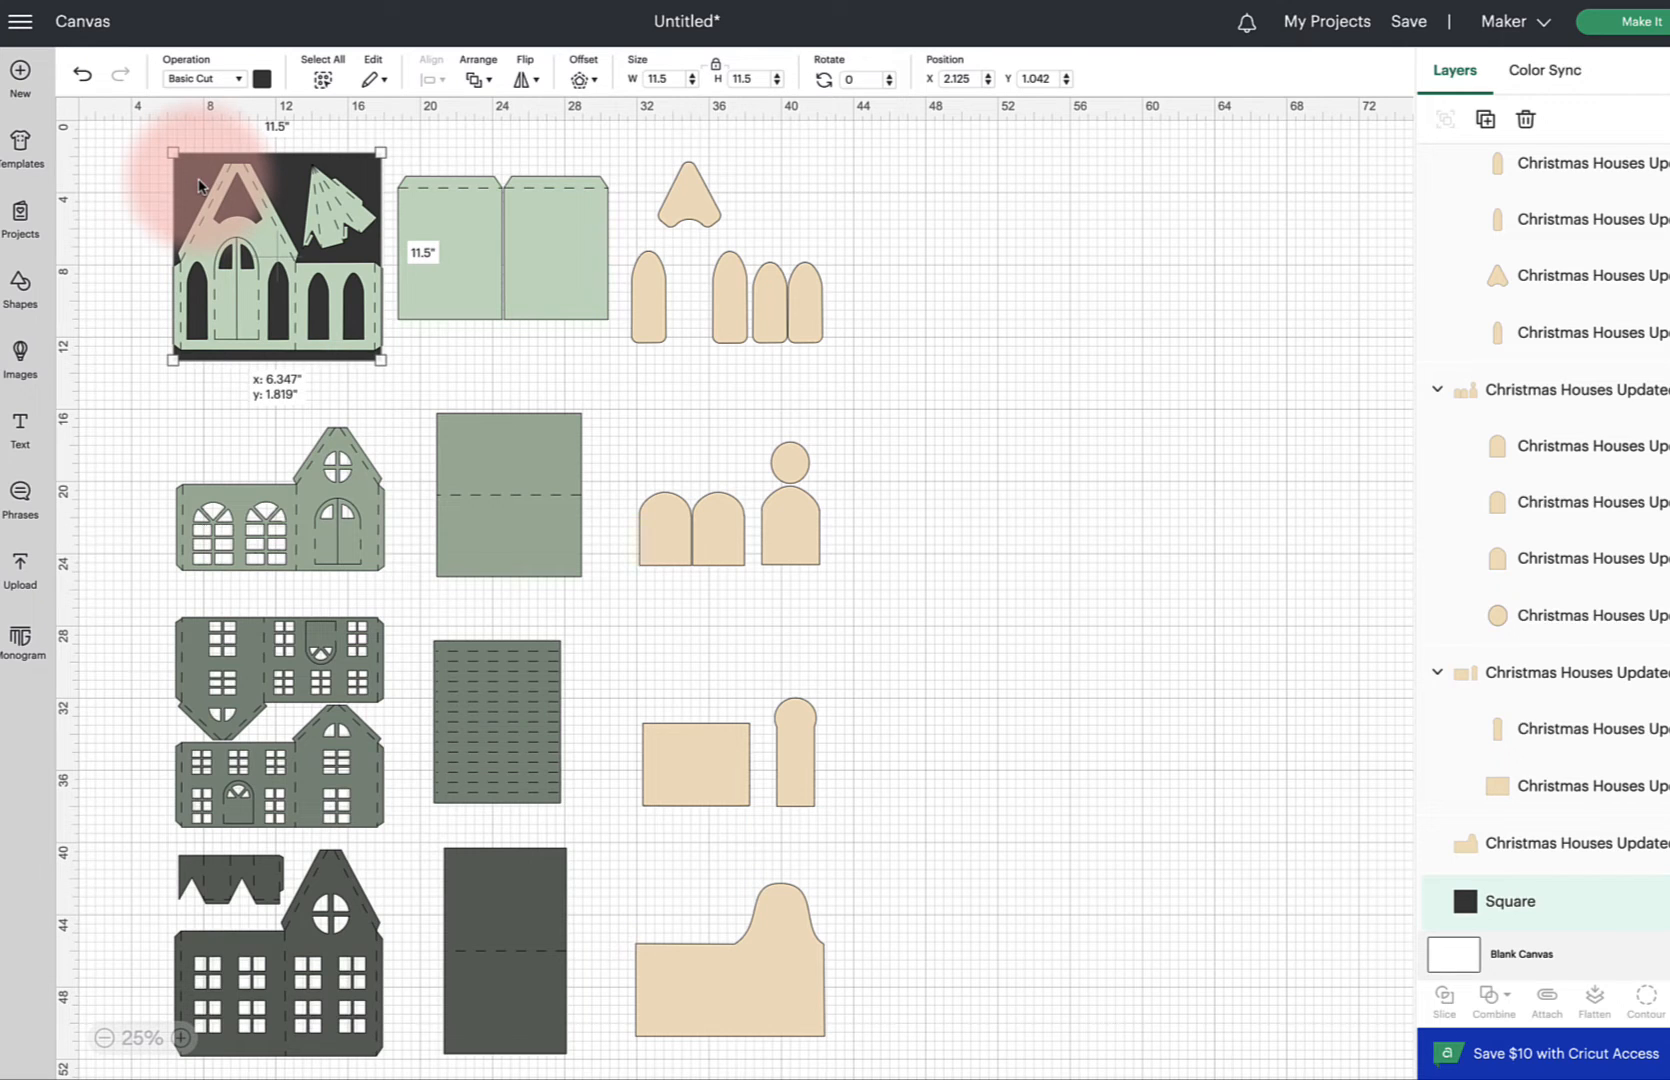
drag(198, 185, 1086, 181)
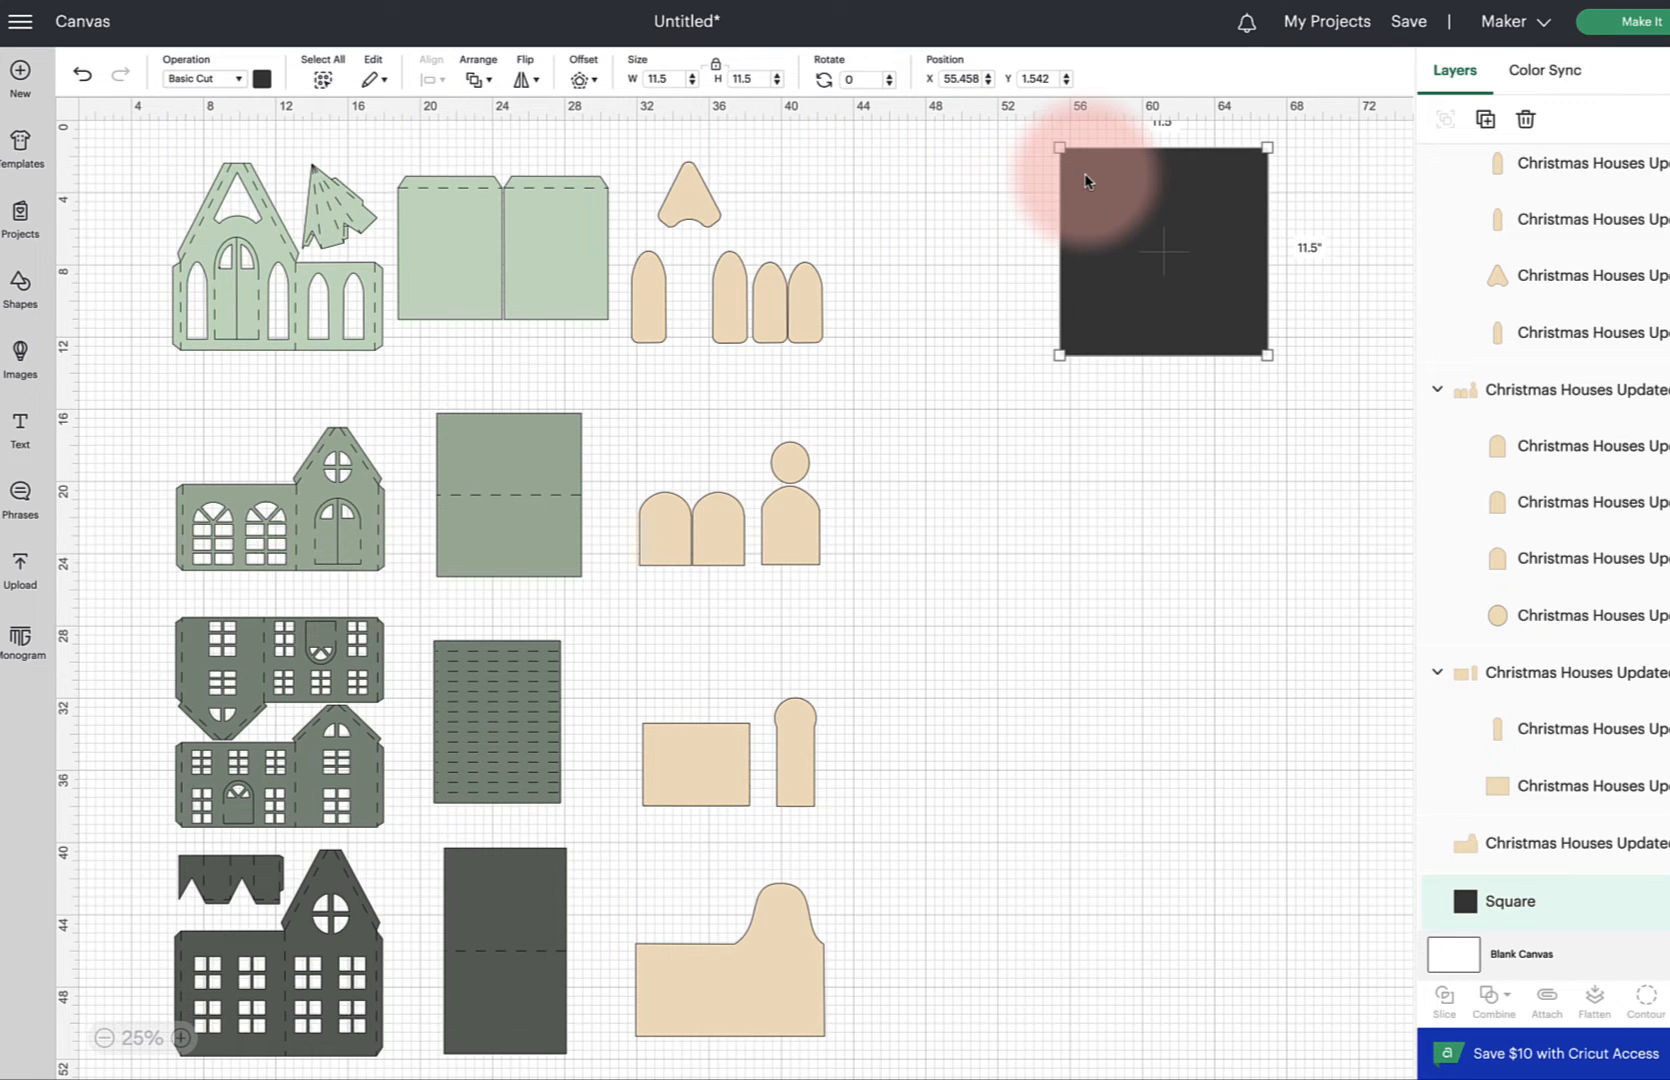
drag(133, 139, 855, 381)
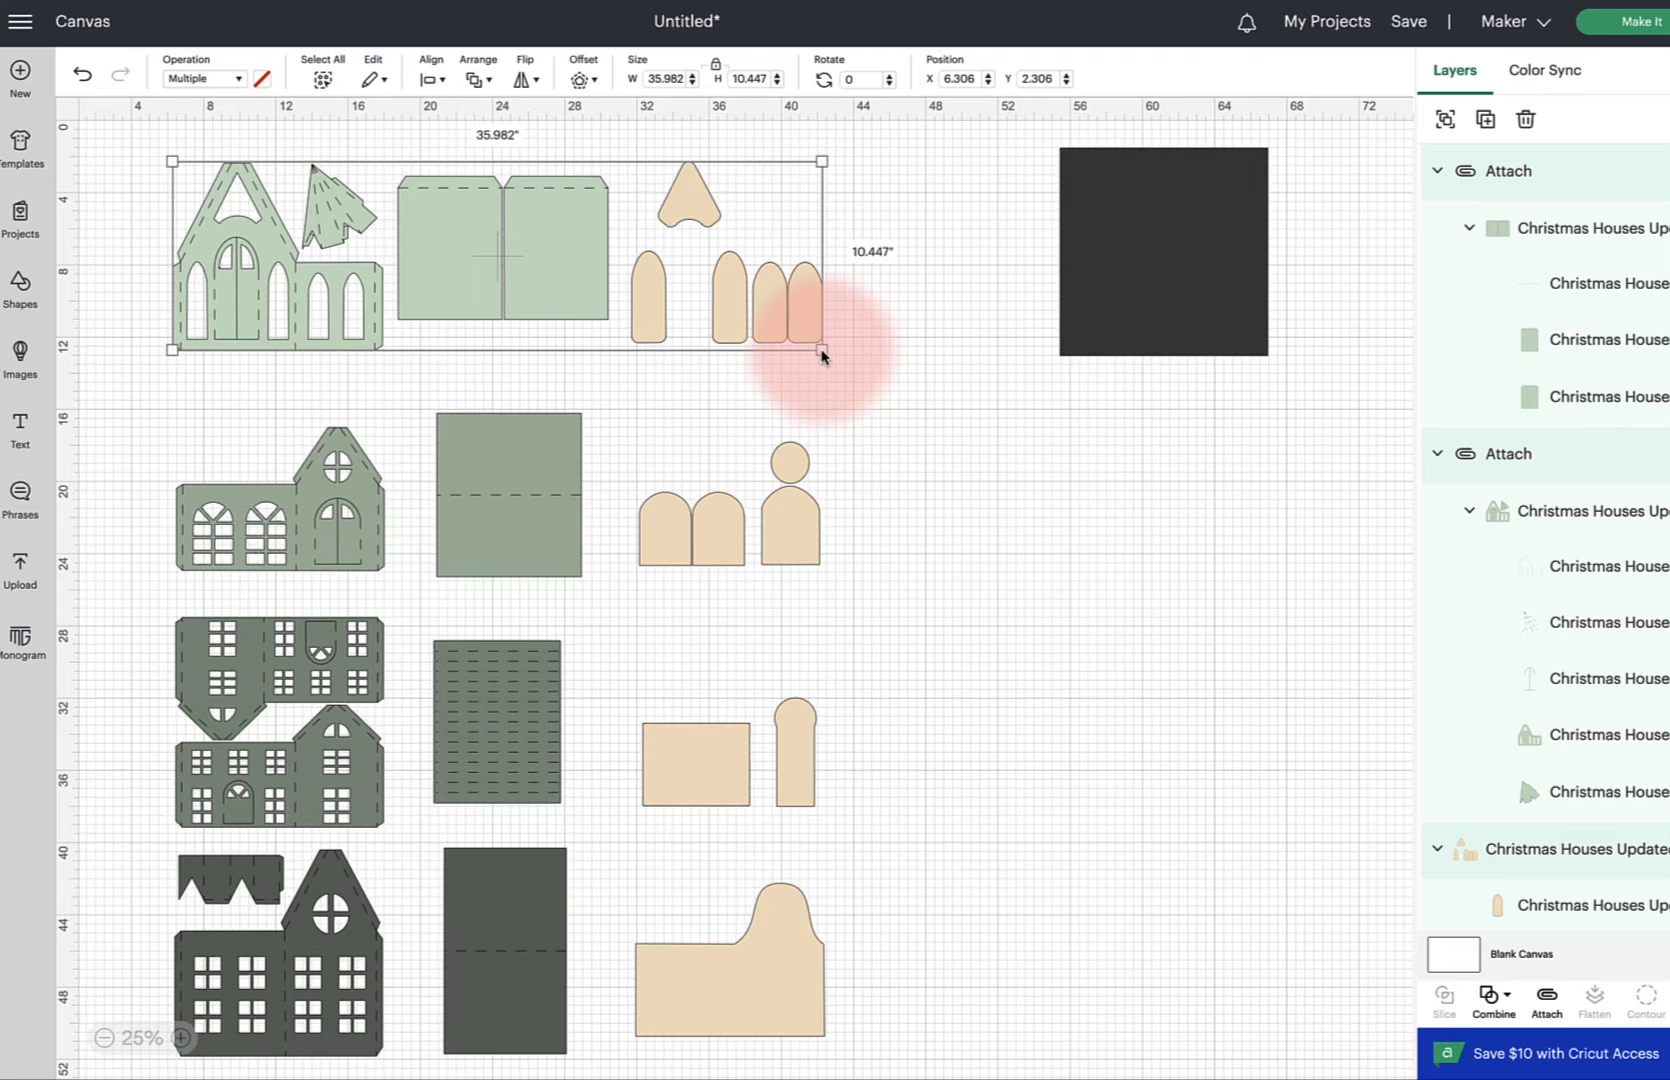
drag(821, 350, 823, 356)
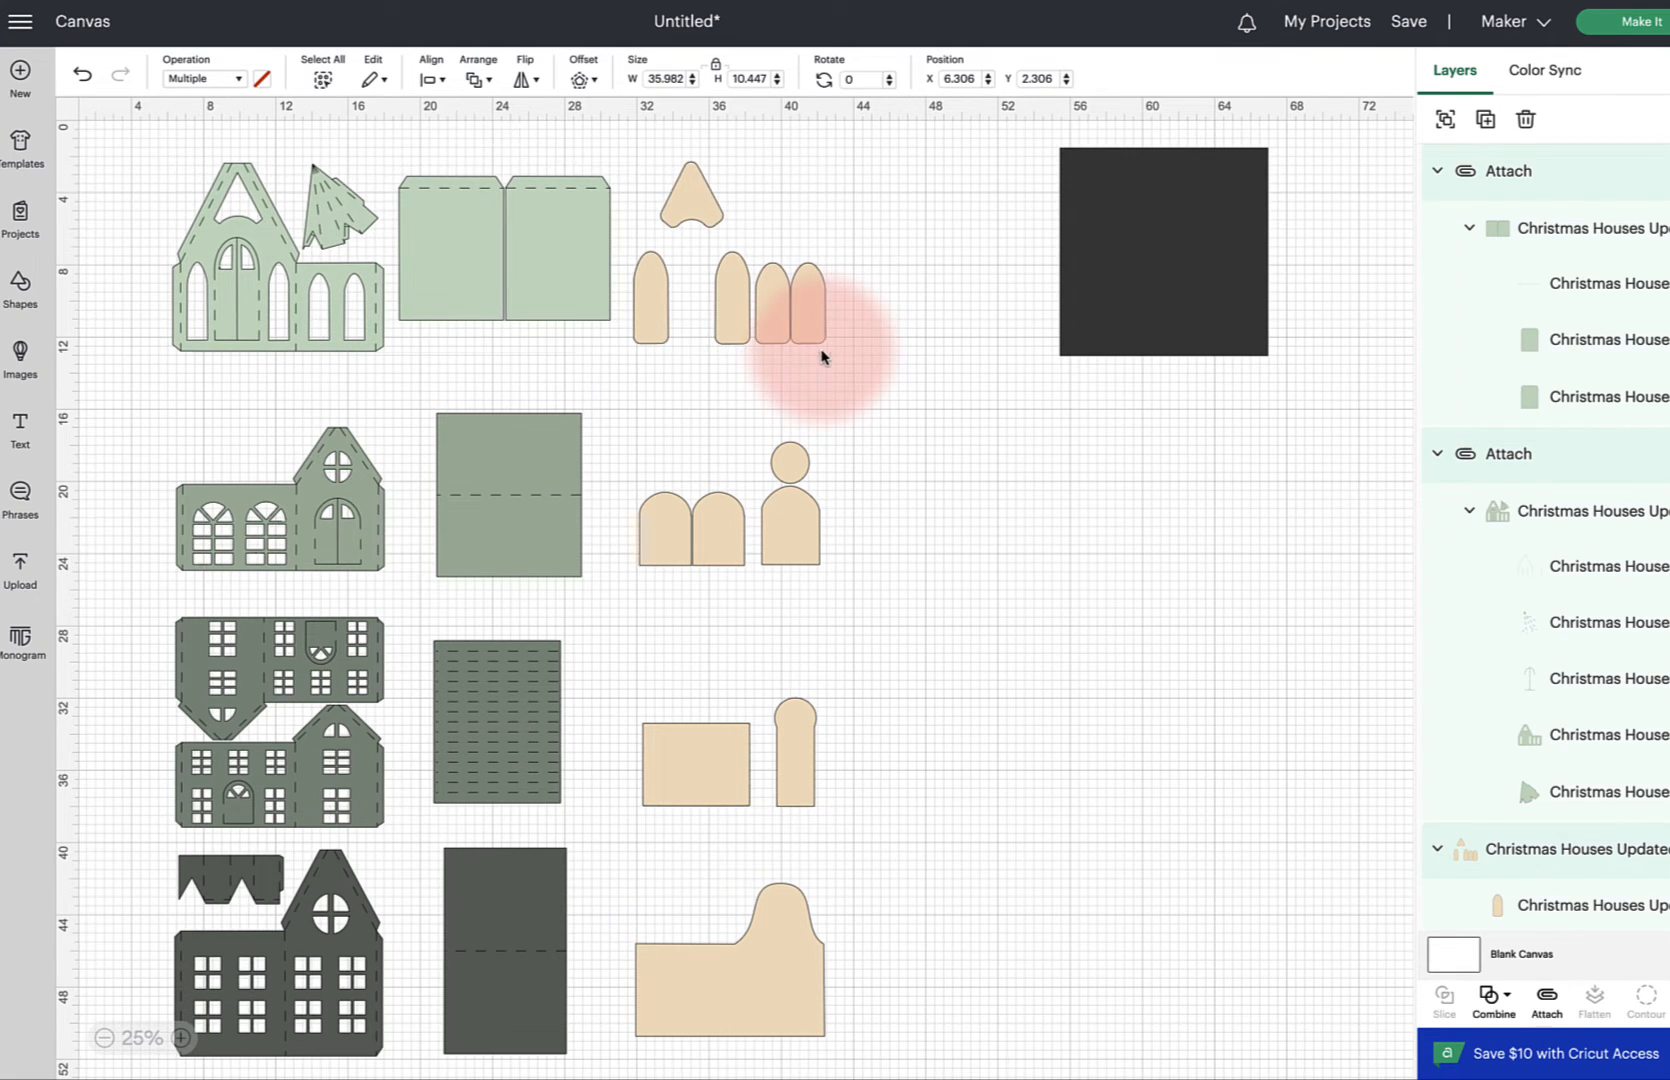
key(super+z)
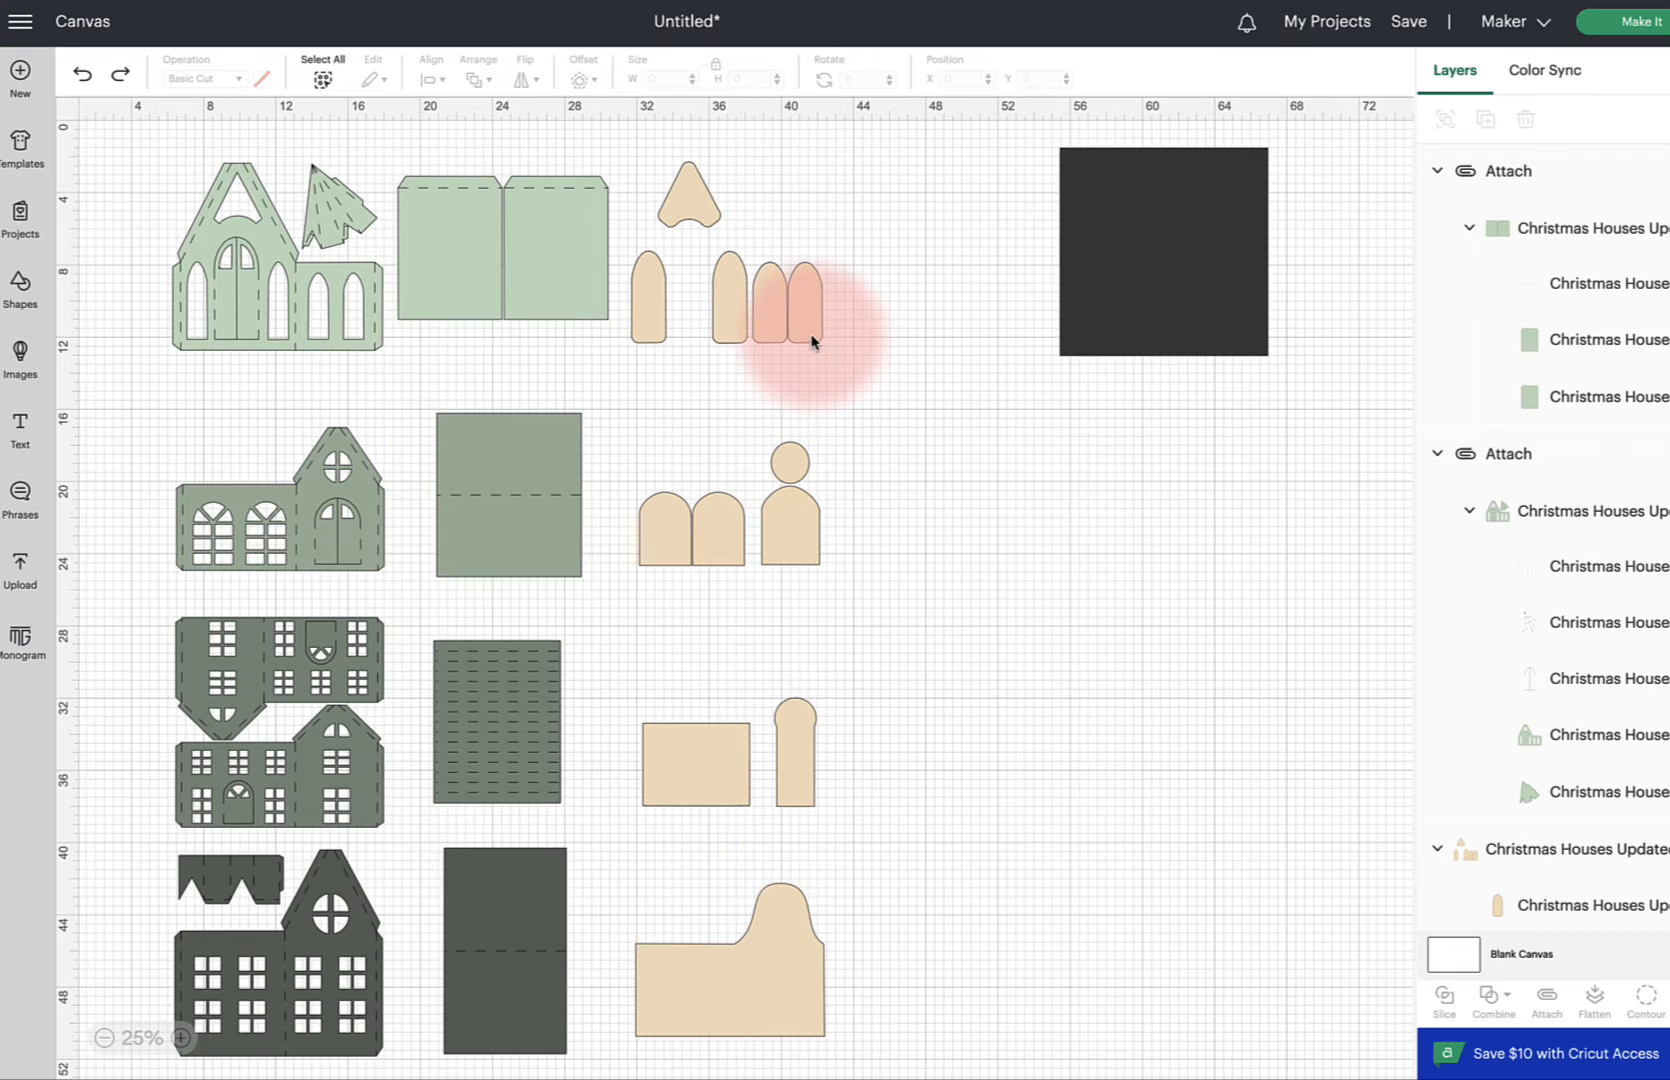
Move the square behind the light green house front in the top row
click(810, 337)
drag(165, 157, 865, 372)
drag(1106, 282, 222, 286)
Scale the top row of light green and tan pieces, without the square, down to about 35.2 by 10.2 inches
drag(890, 358, 137, 147)
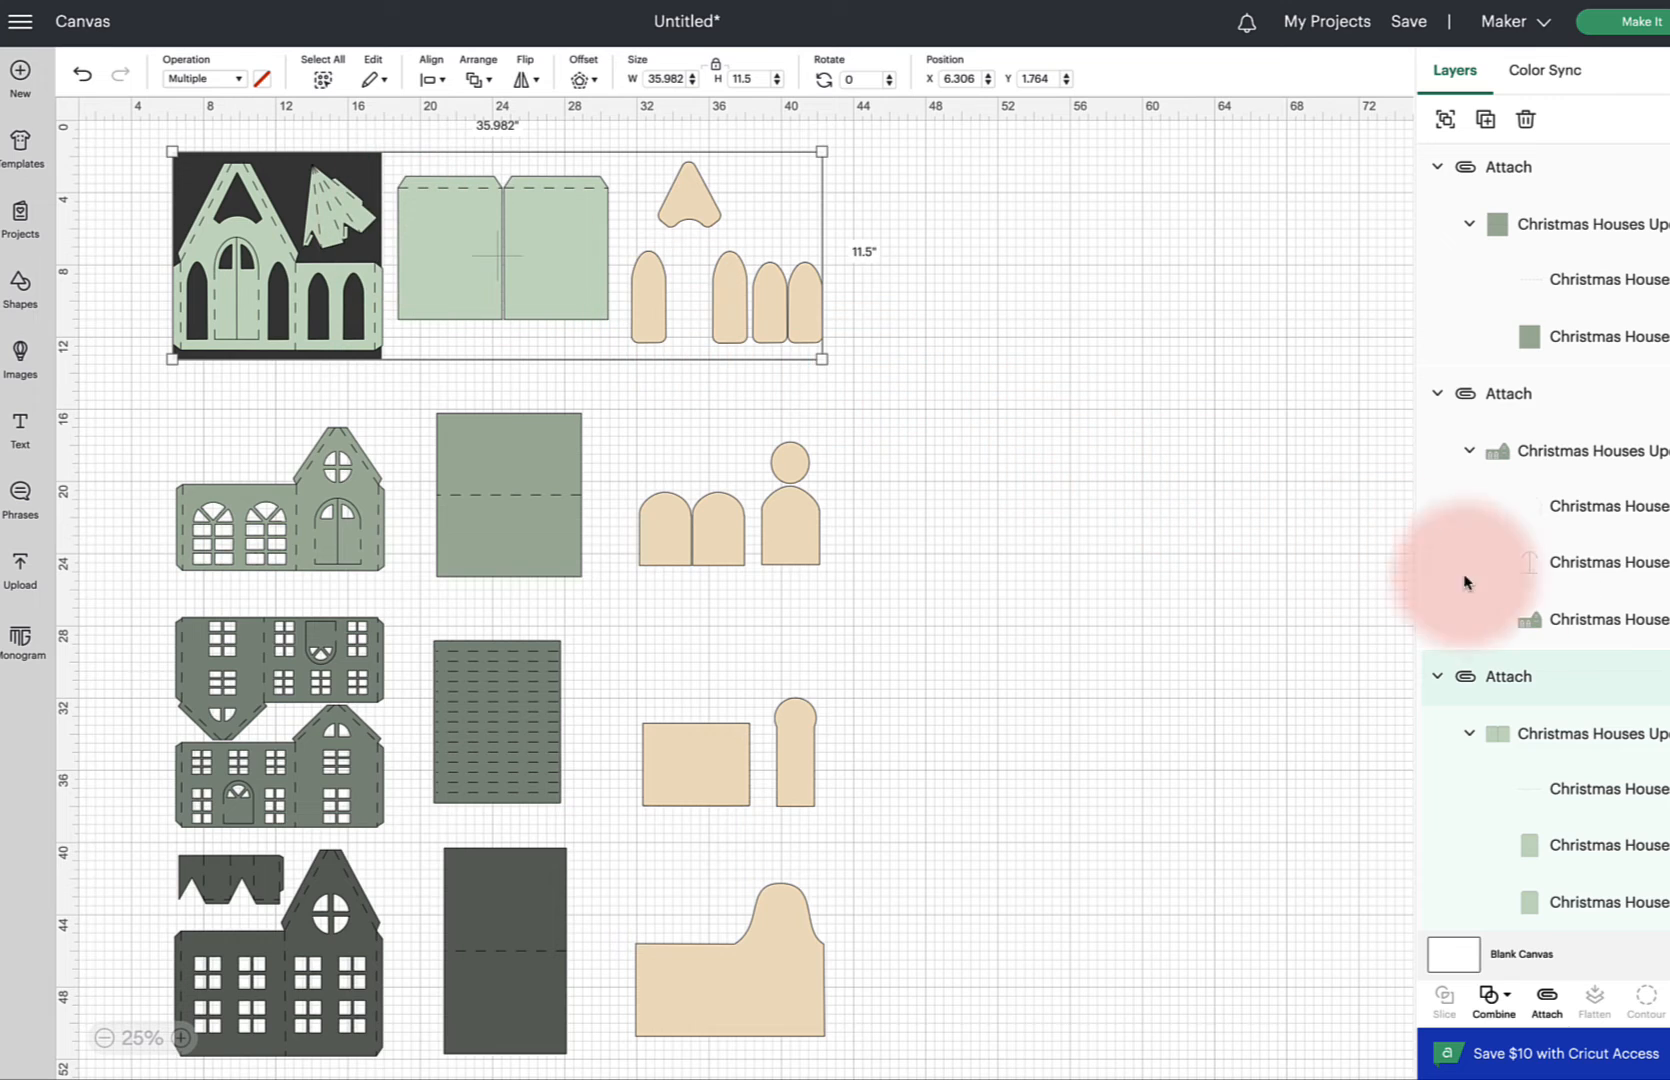
scroll(1582, 622, down, 3)
scroll(1582, 619, down, 5)
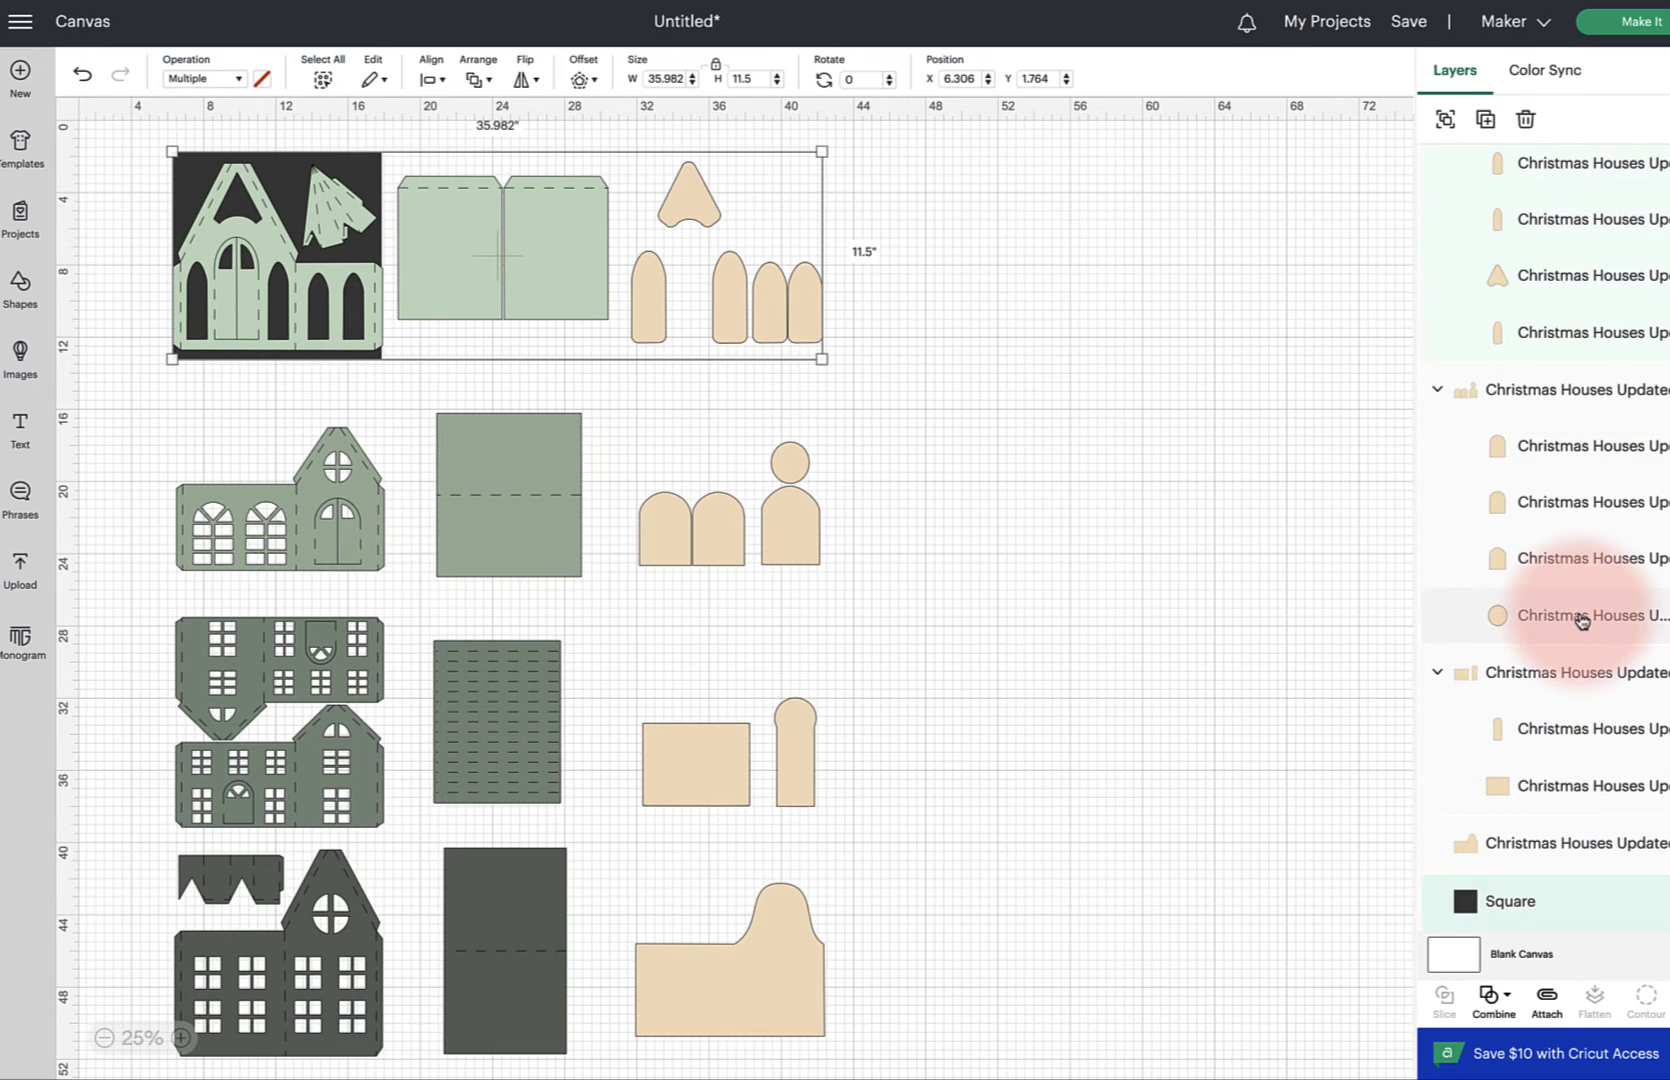
shift+click(1595, 921)
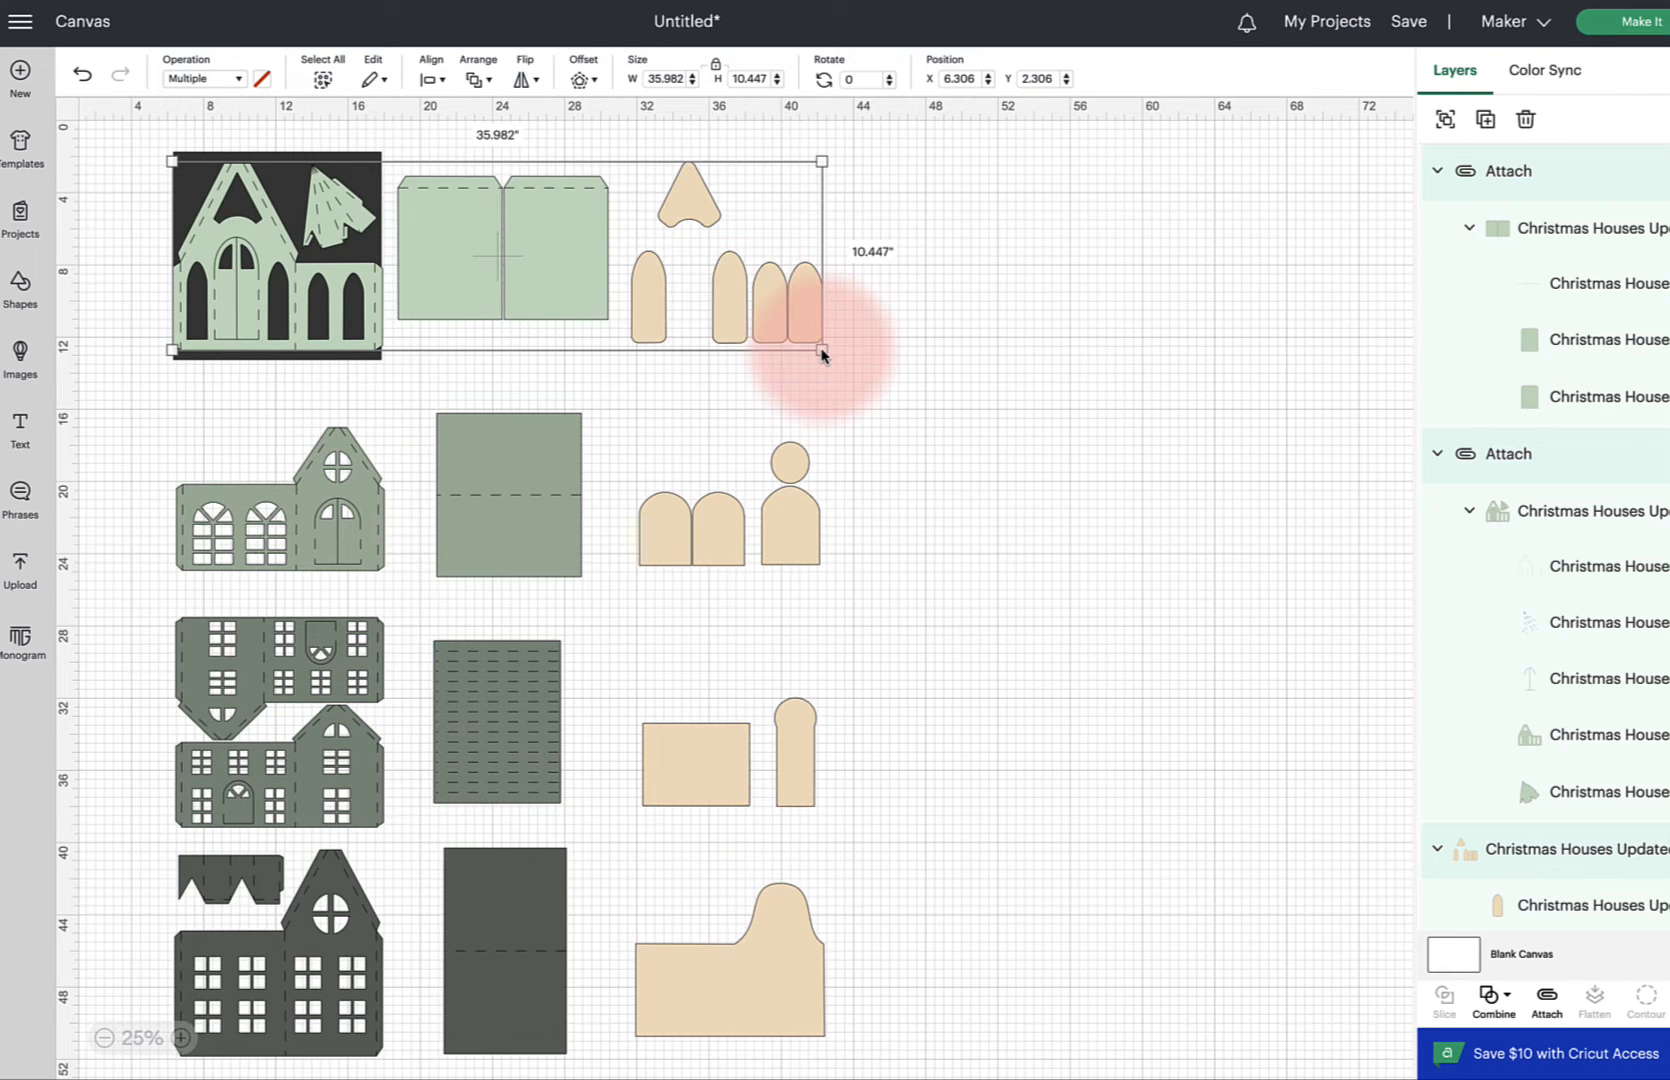
drag(819, 352, 813, 352)
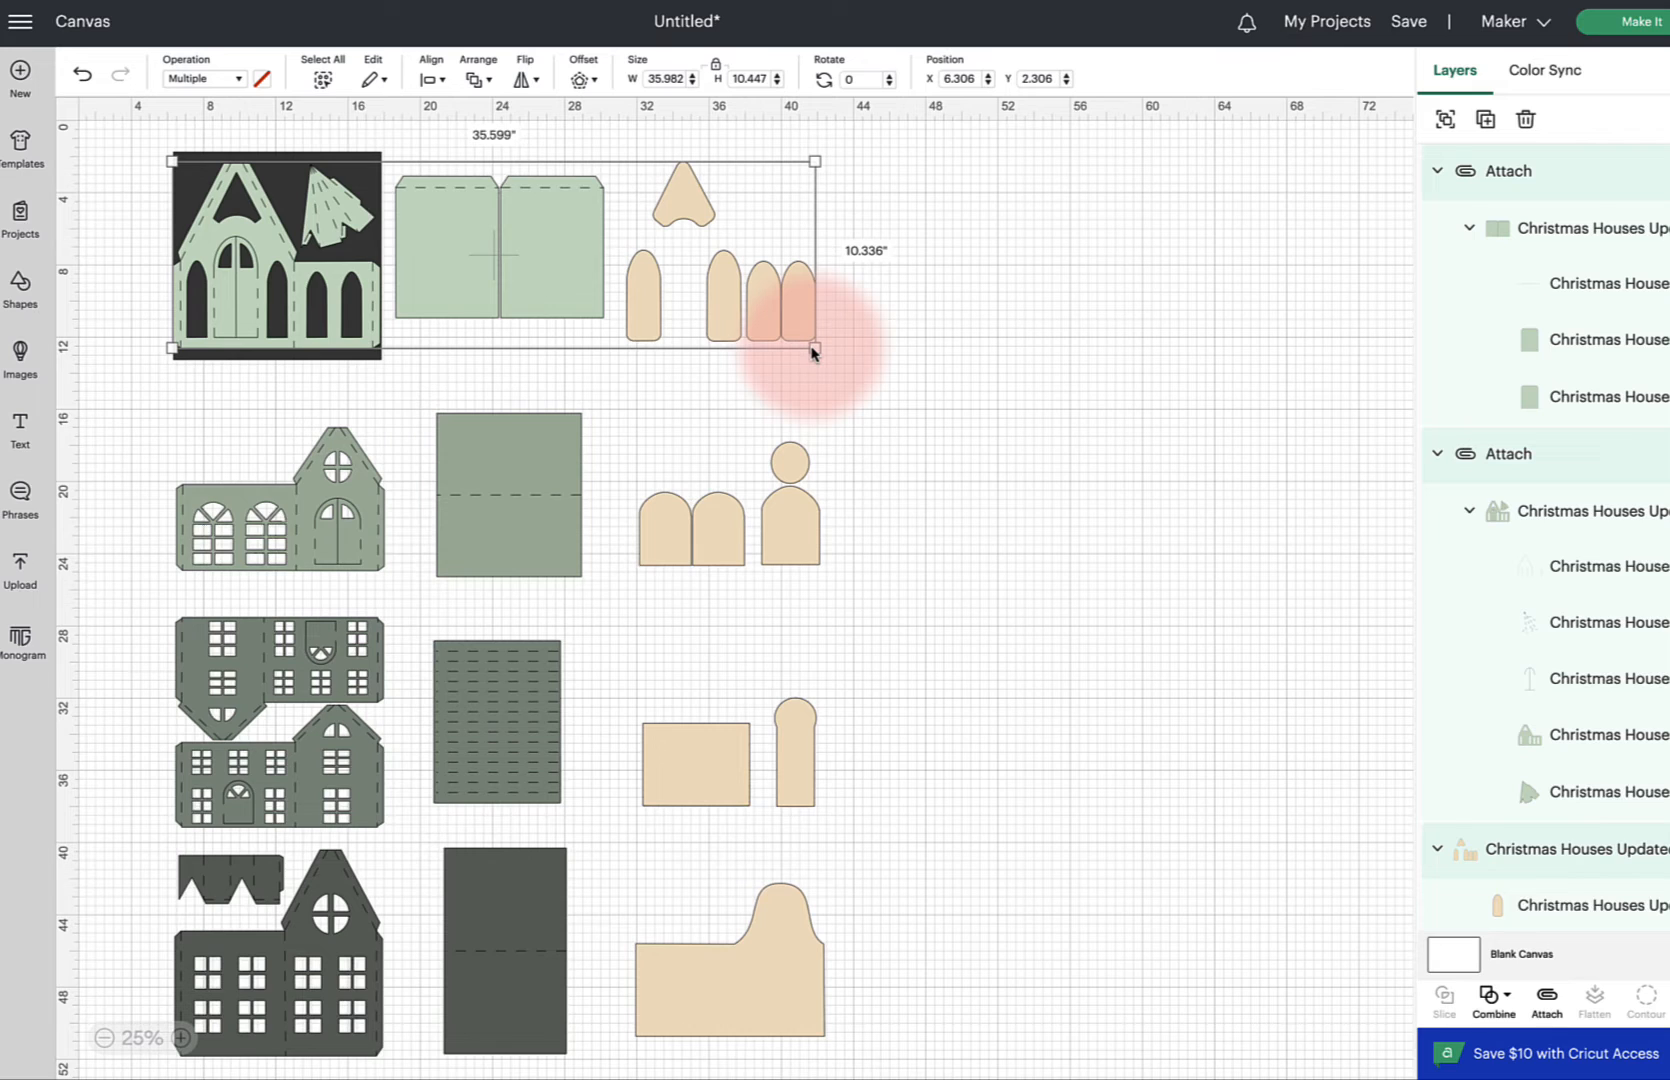
drag(813, 352, 804, 351)
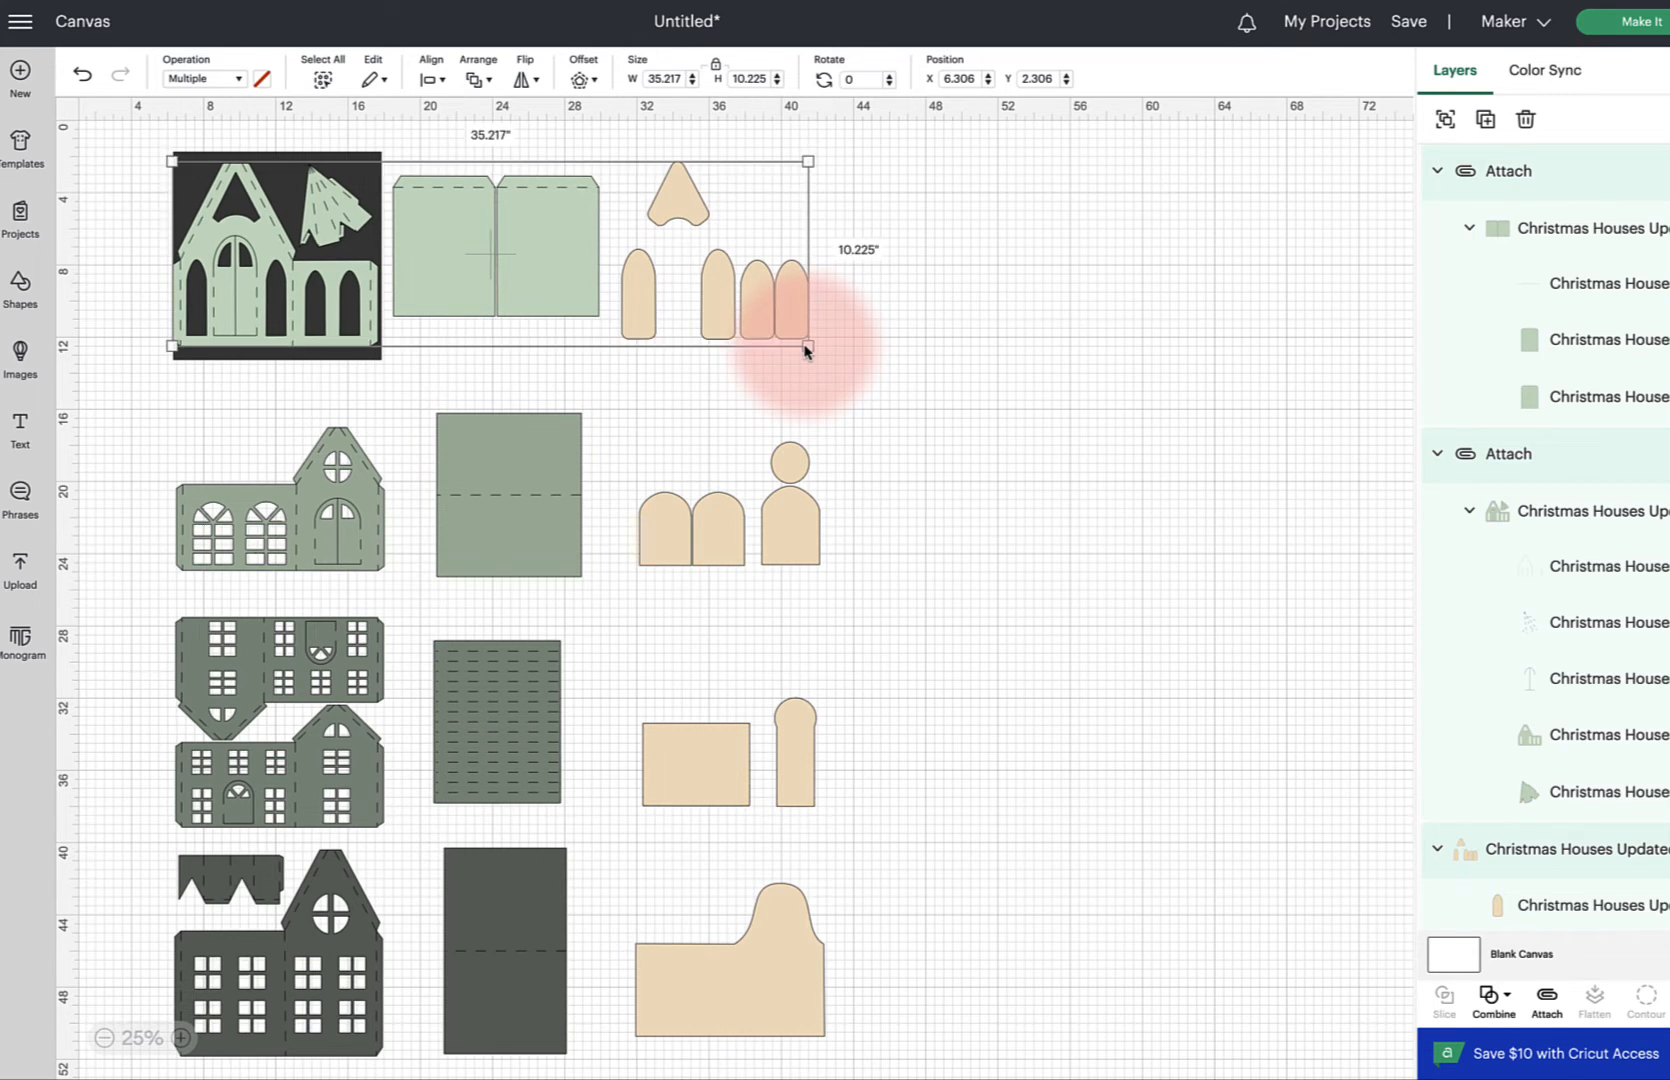
Shift the scaled top row slightly to the right within the square
click(432, 251)
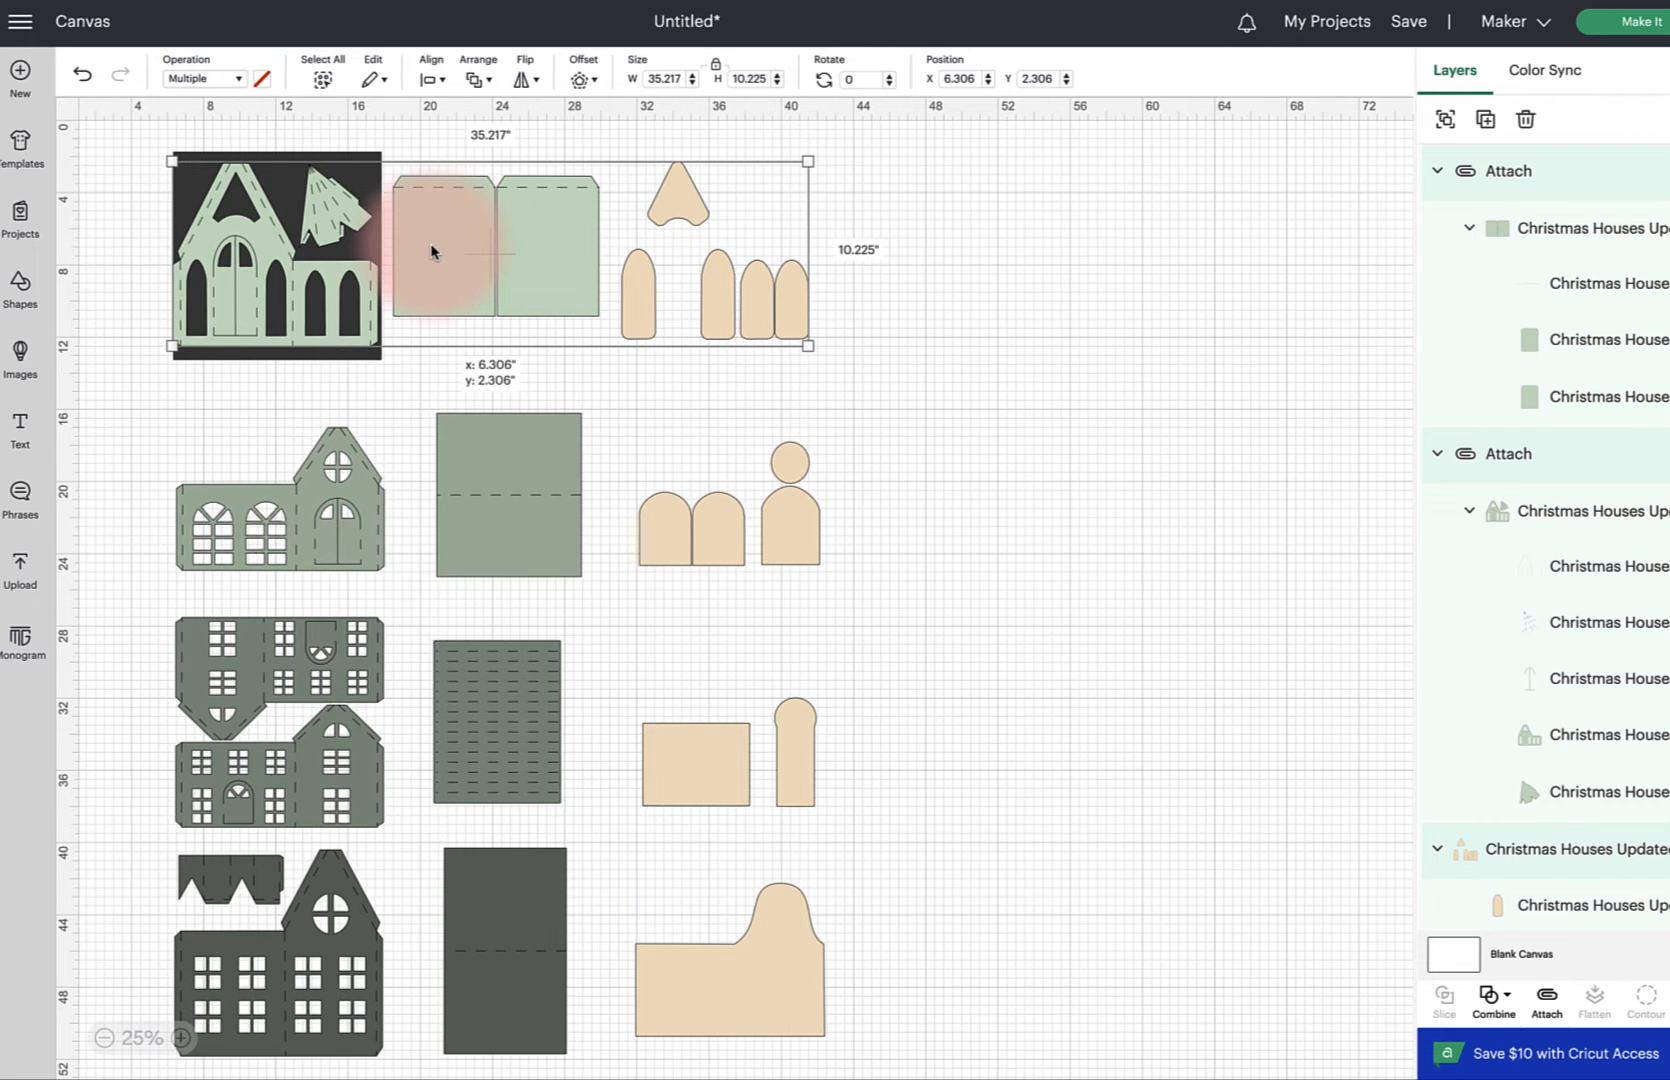
drag(432, 251, 436, 252)
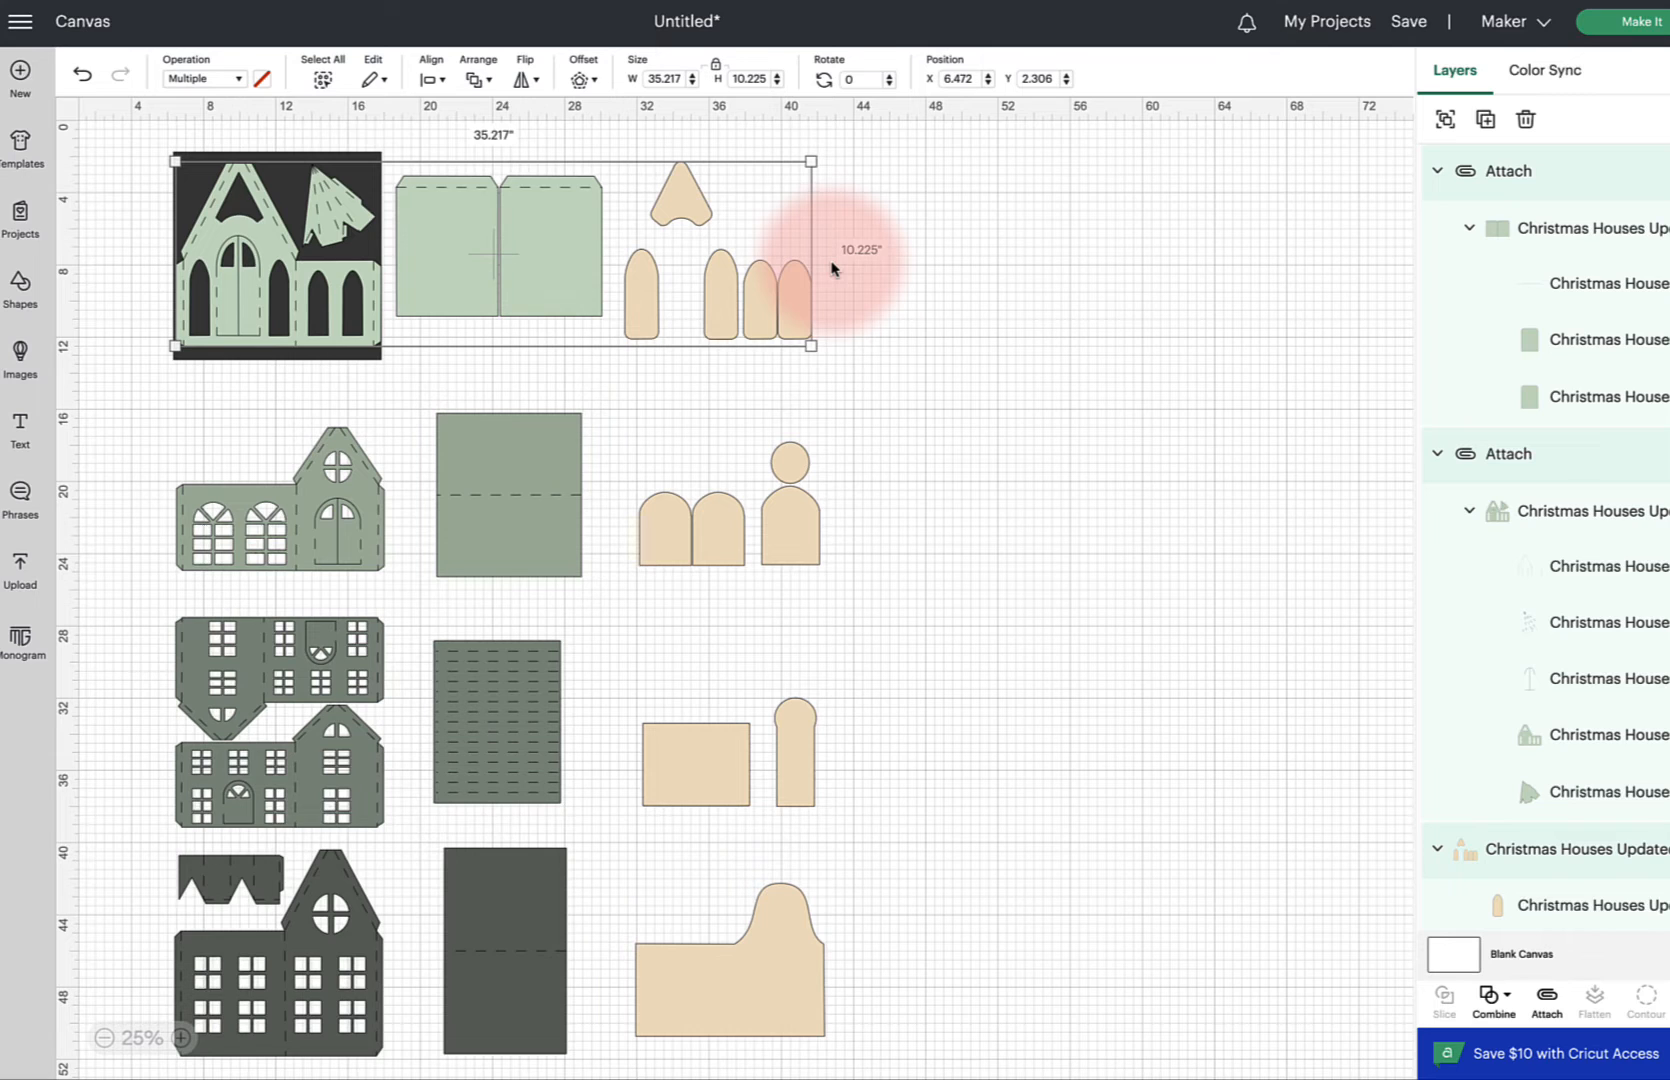
click(708, 372)
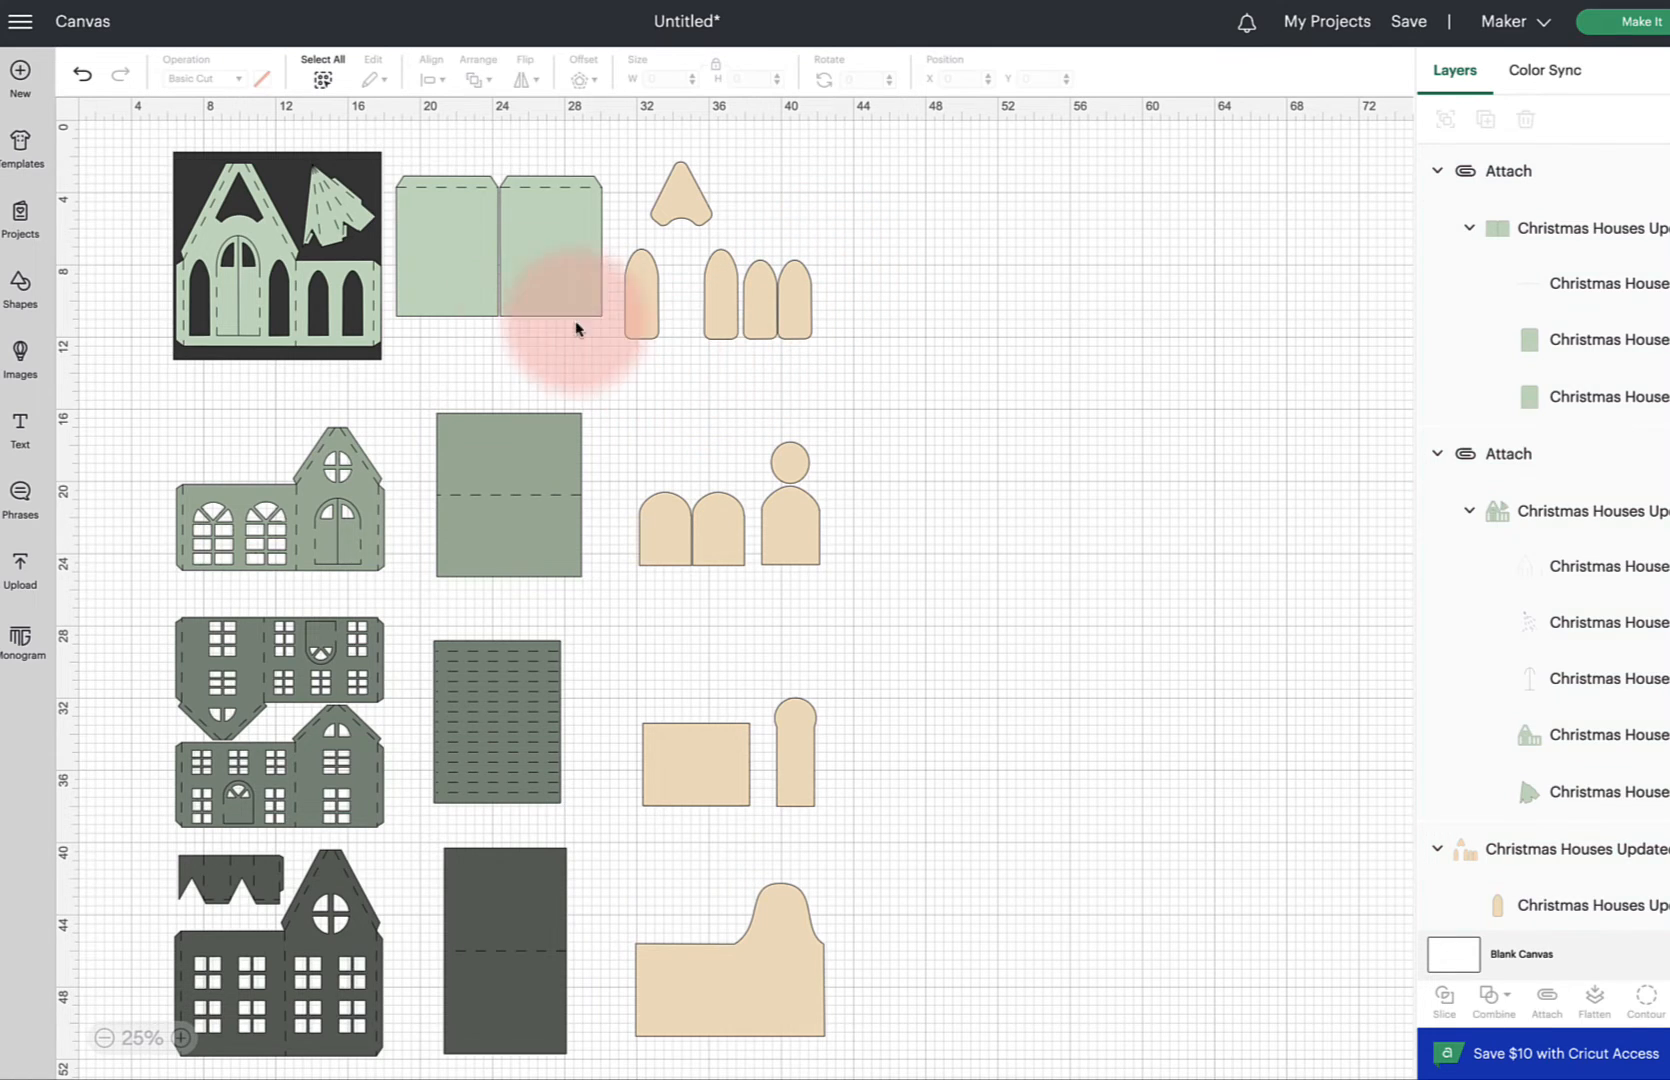
Delete the background square from behind the light green house front in the top row
drag(116, 128, 394, 387)
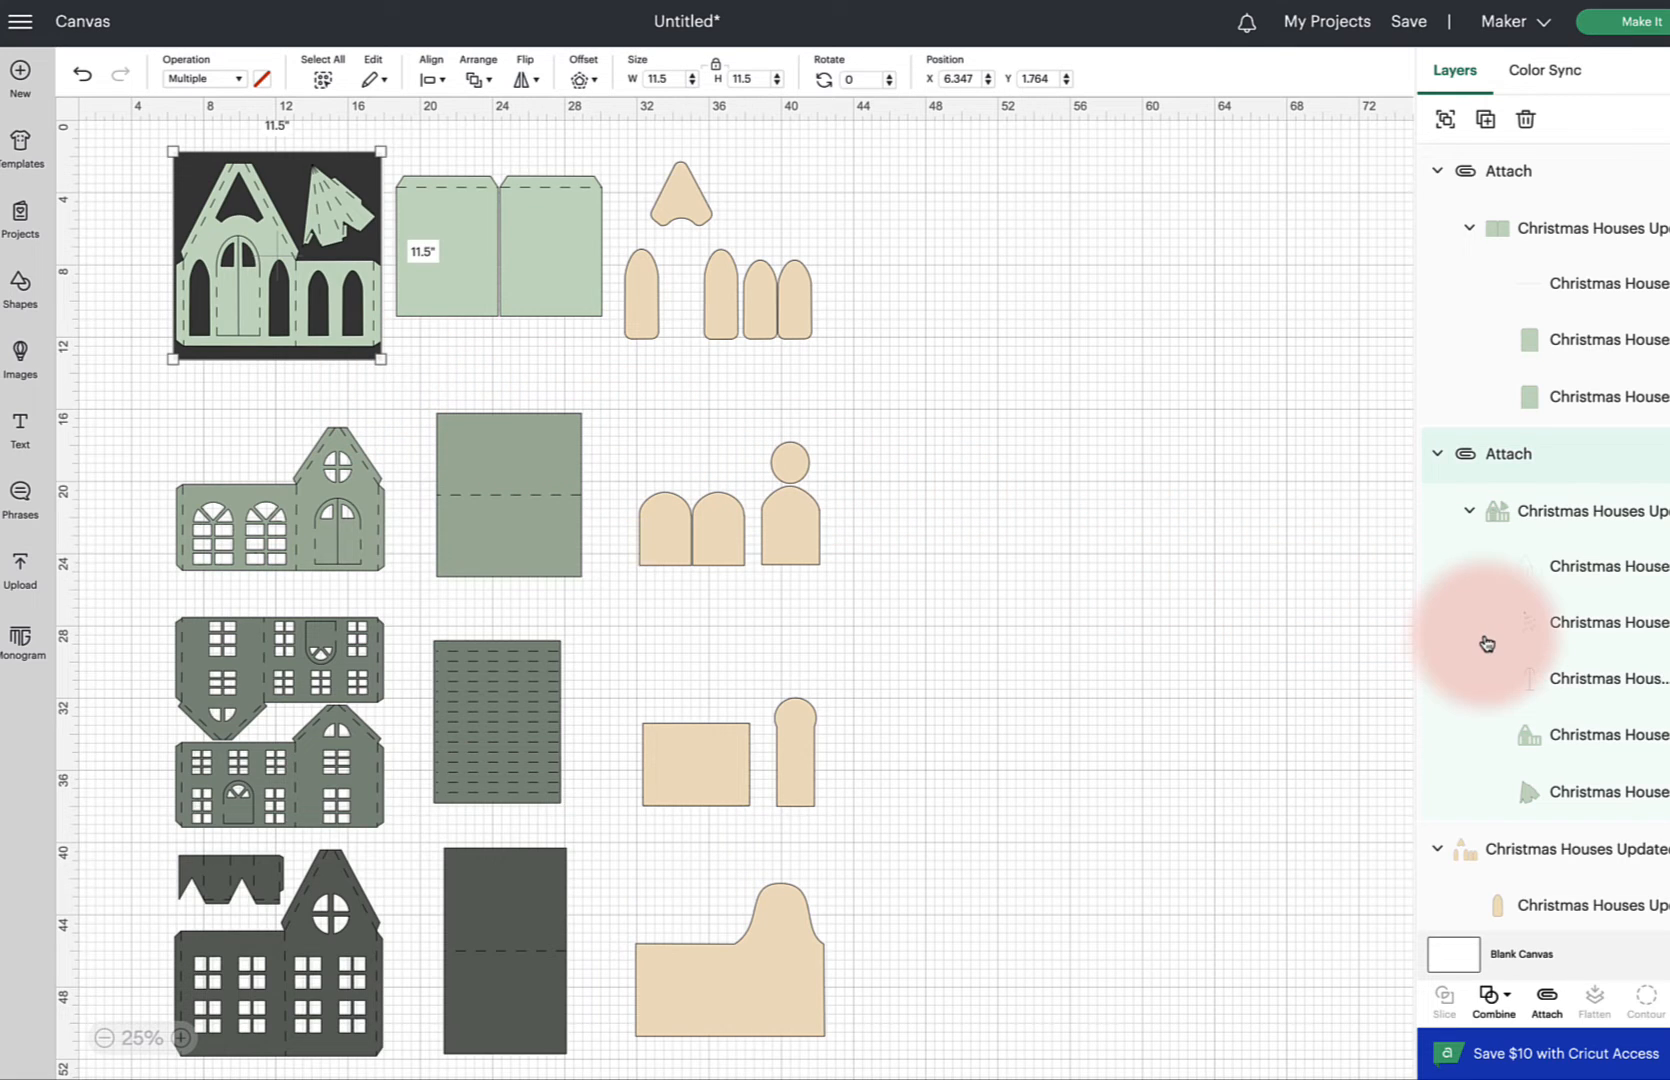
scroll(1487, 643, down, 10)
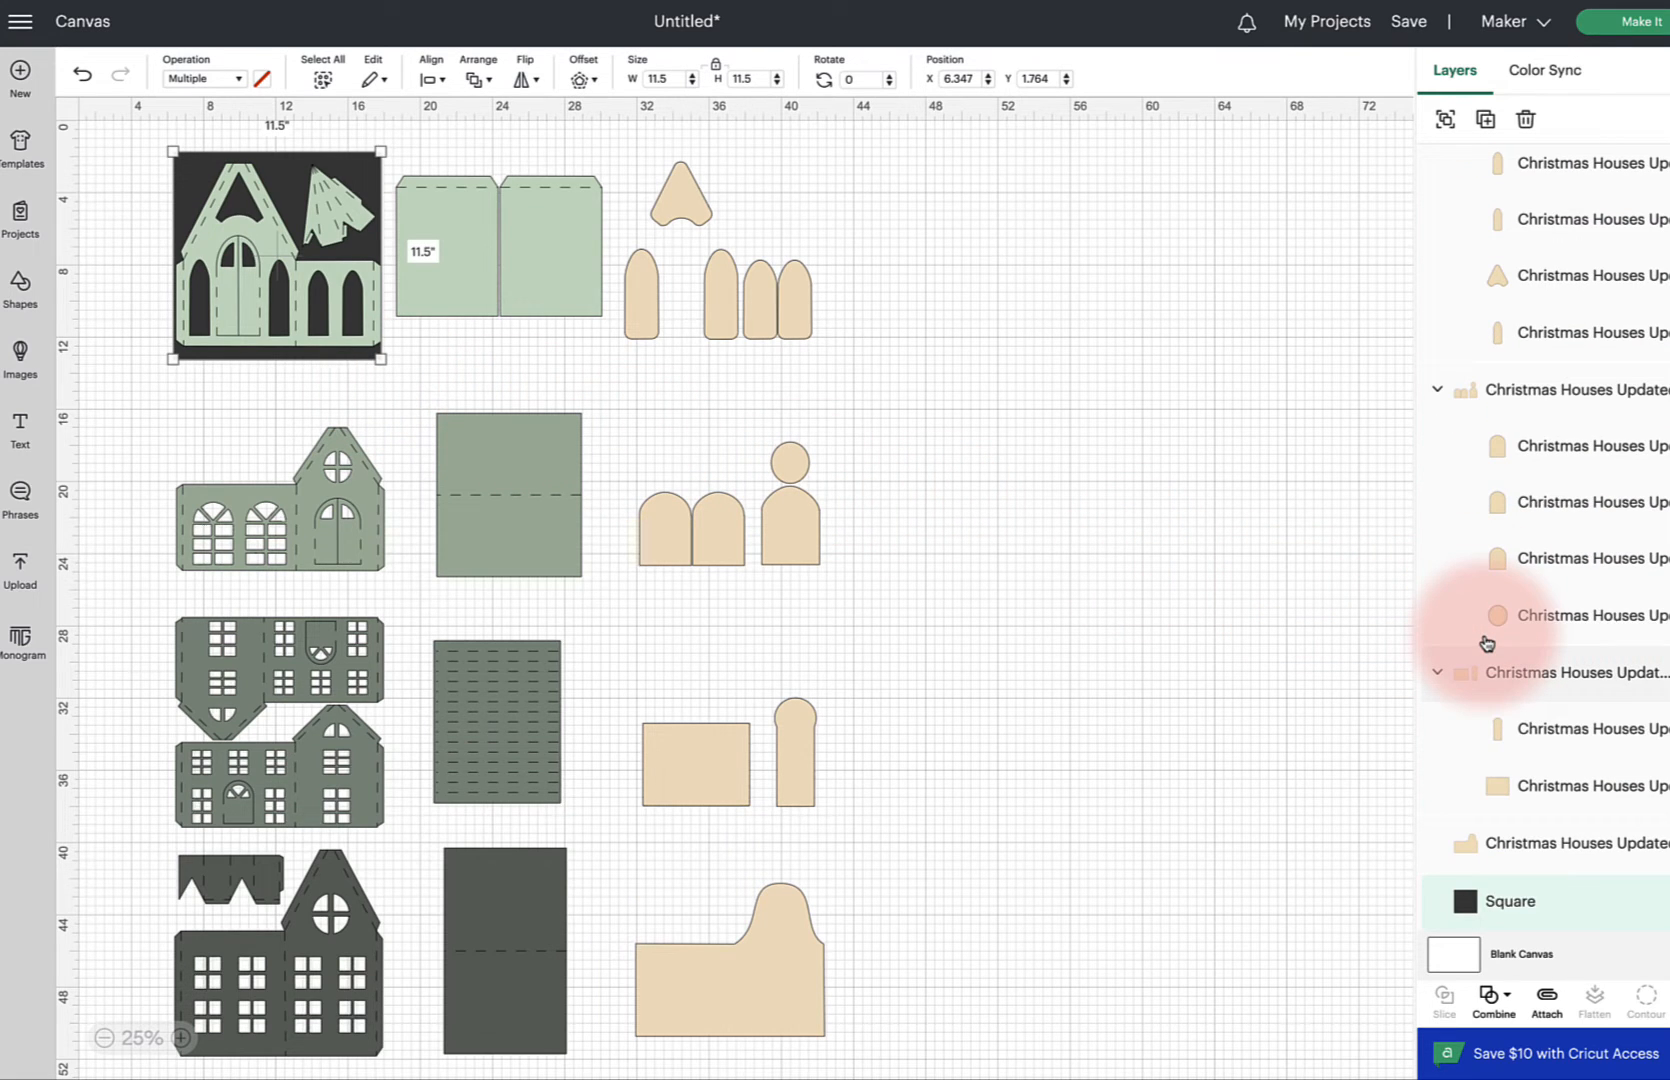
super+click(1534, 906)
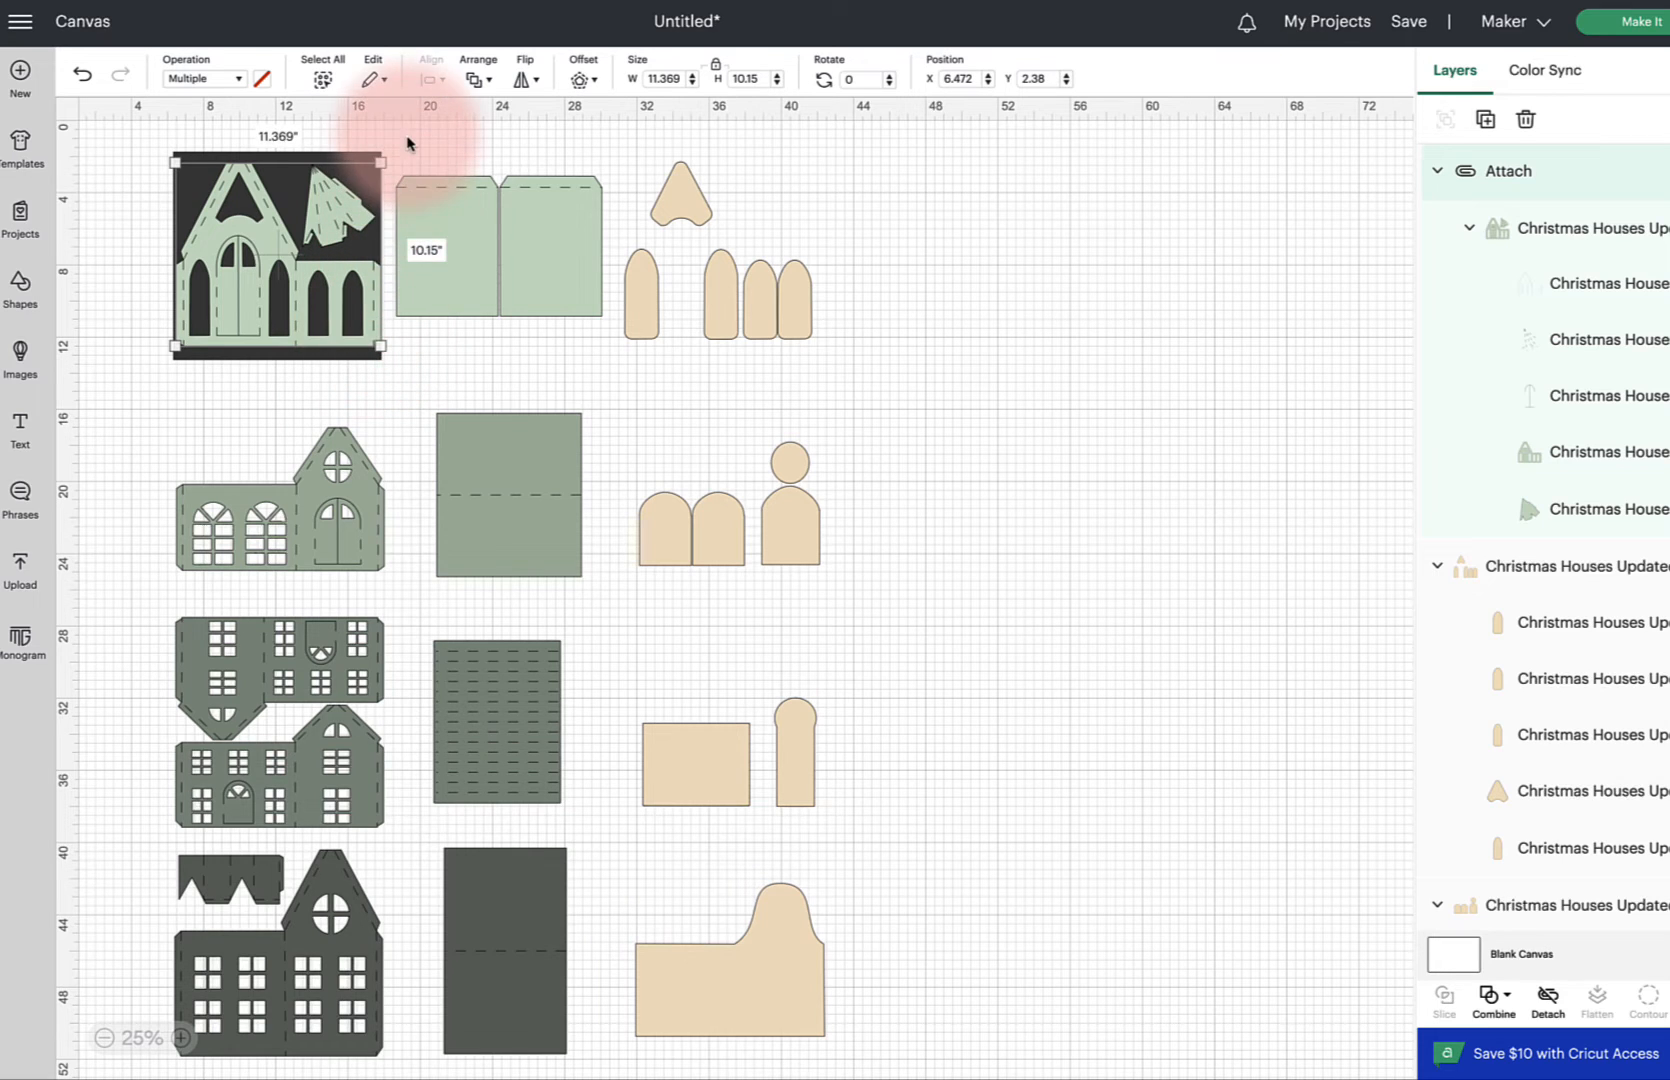
drag(407, 139, 601, 322)
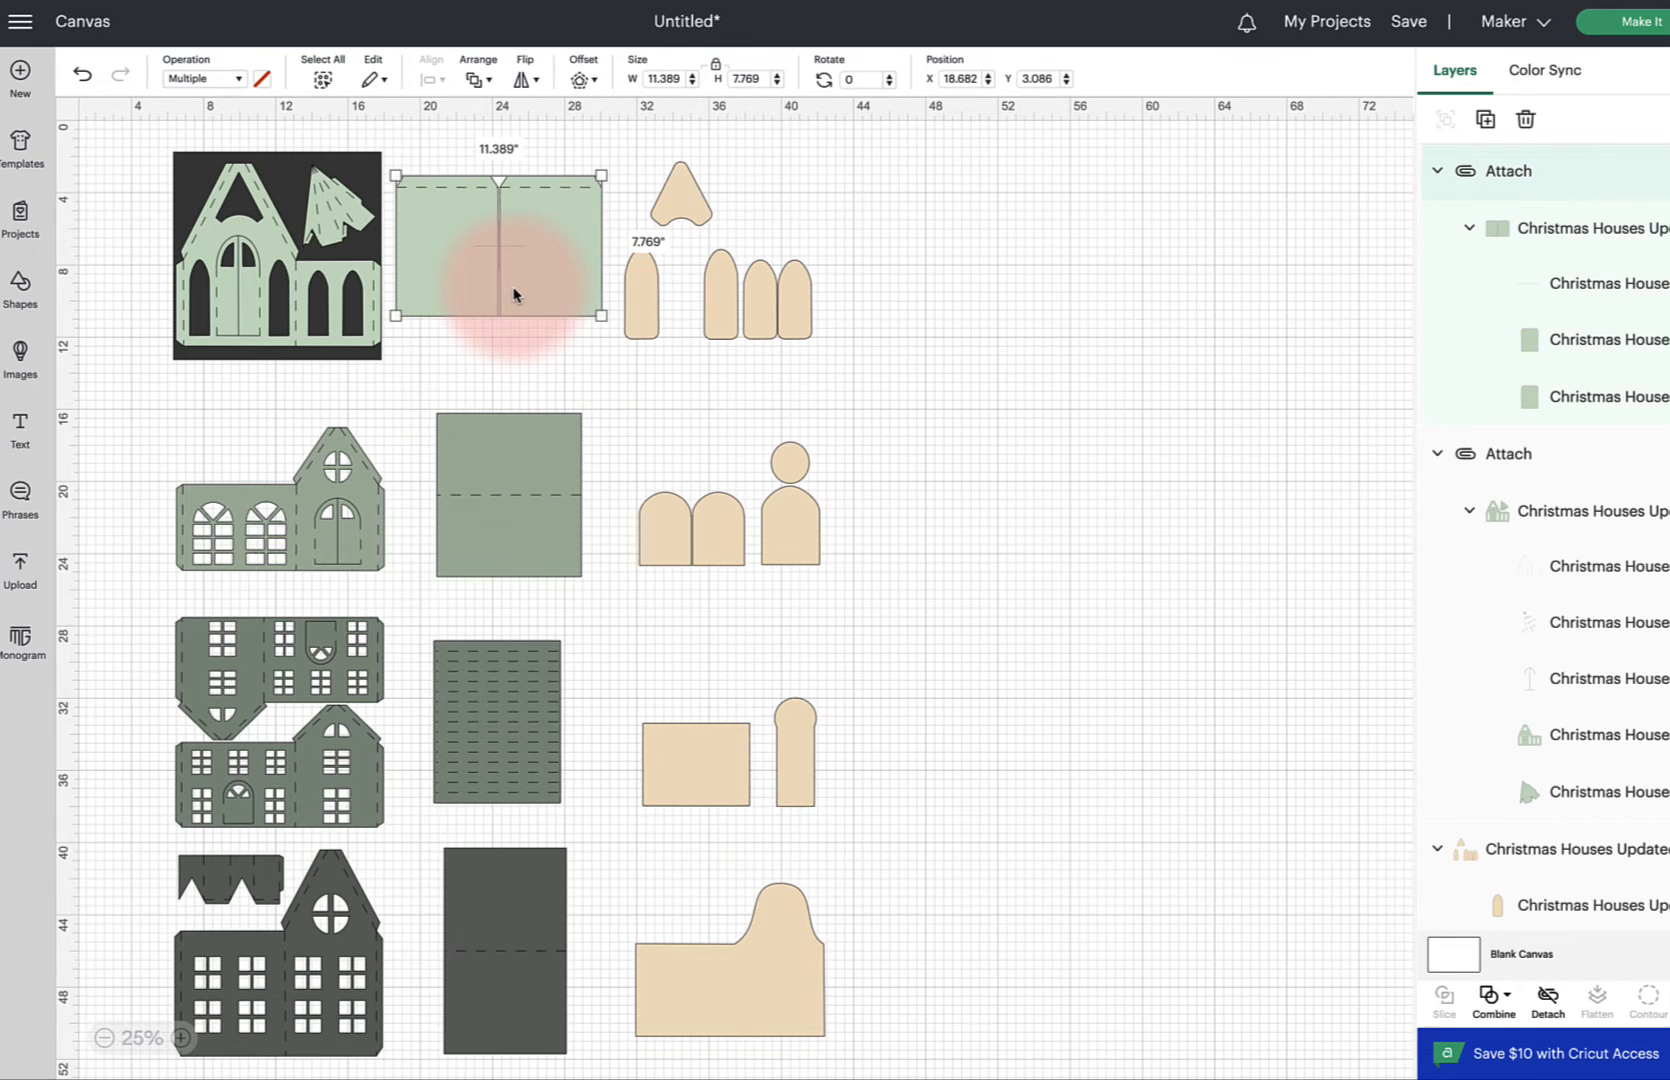
click(908, 343)
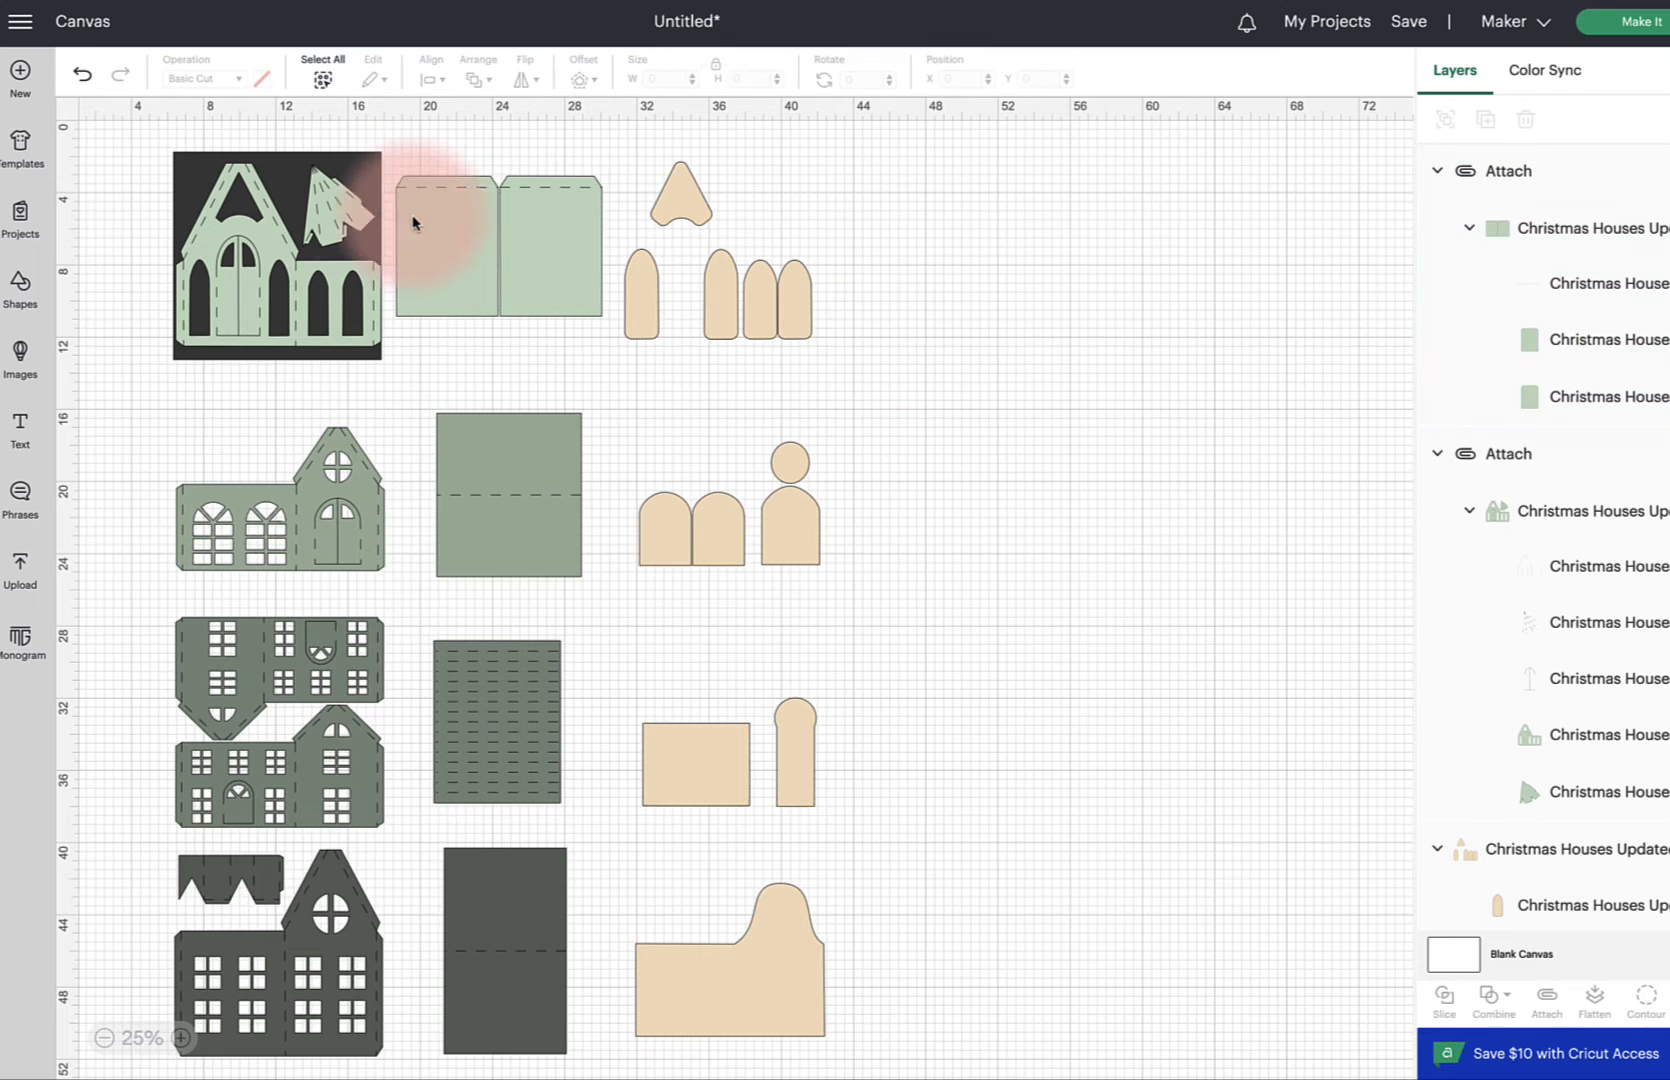
click(180, 165)
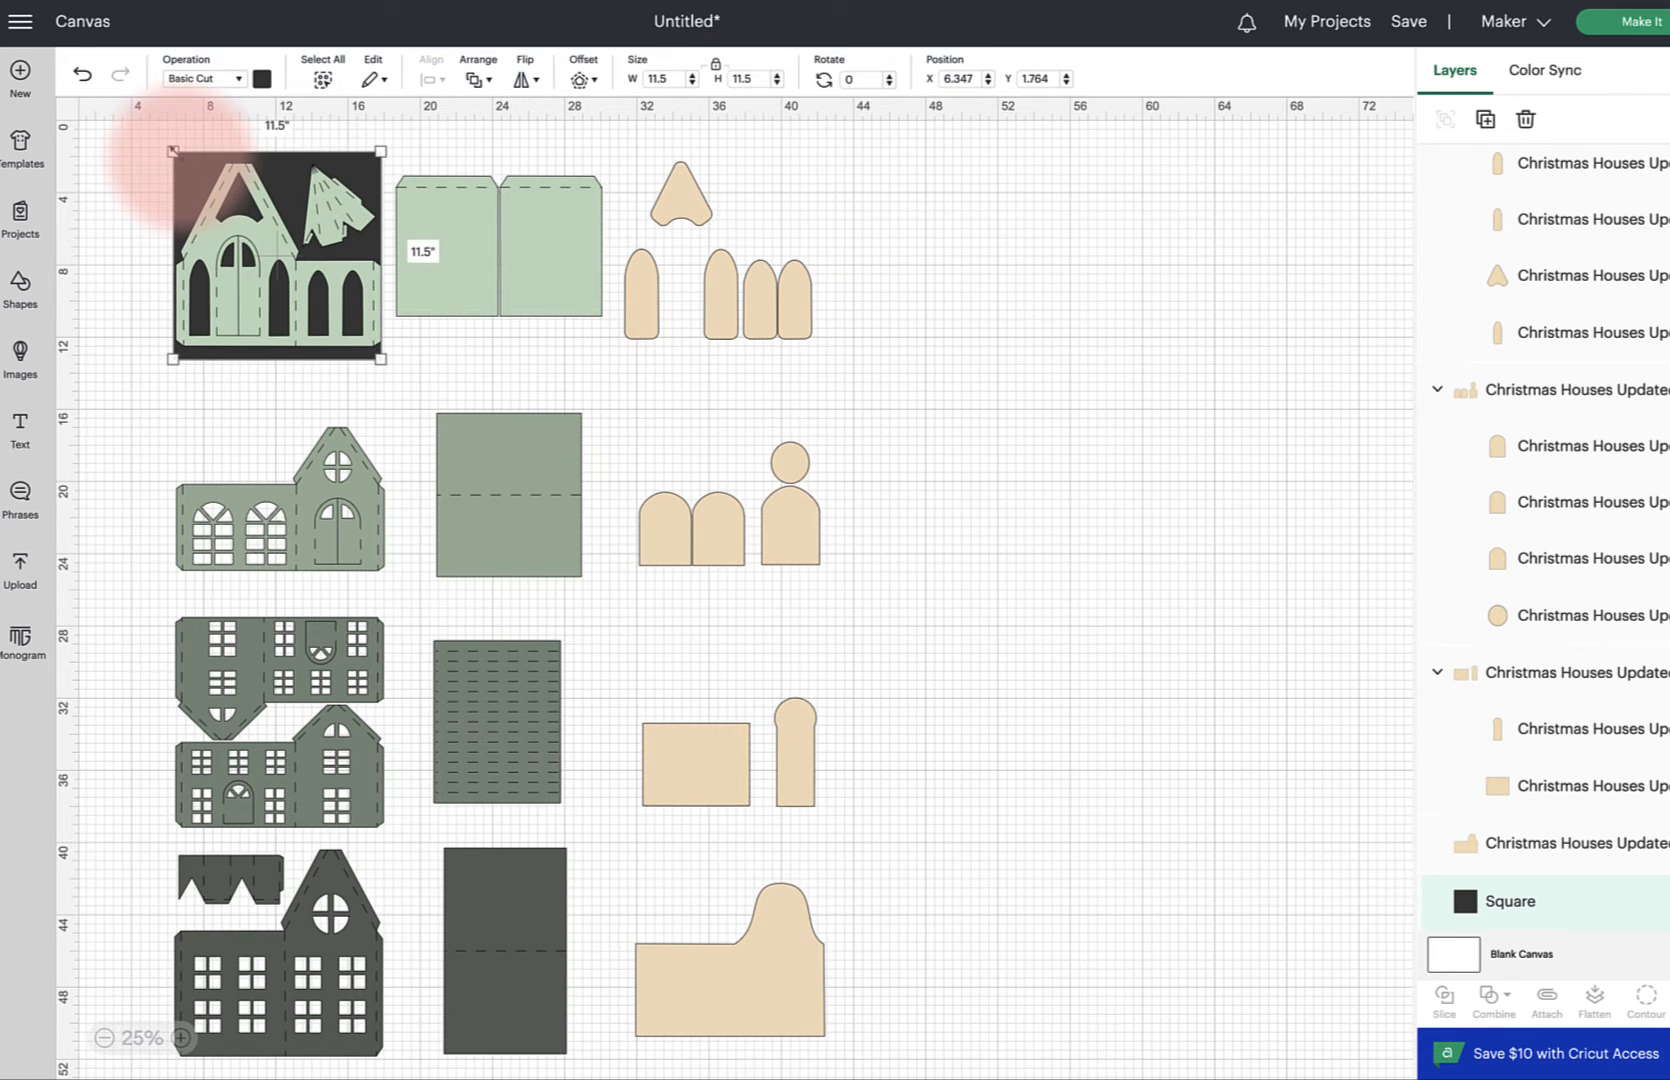
click(174, 152)
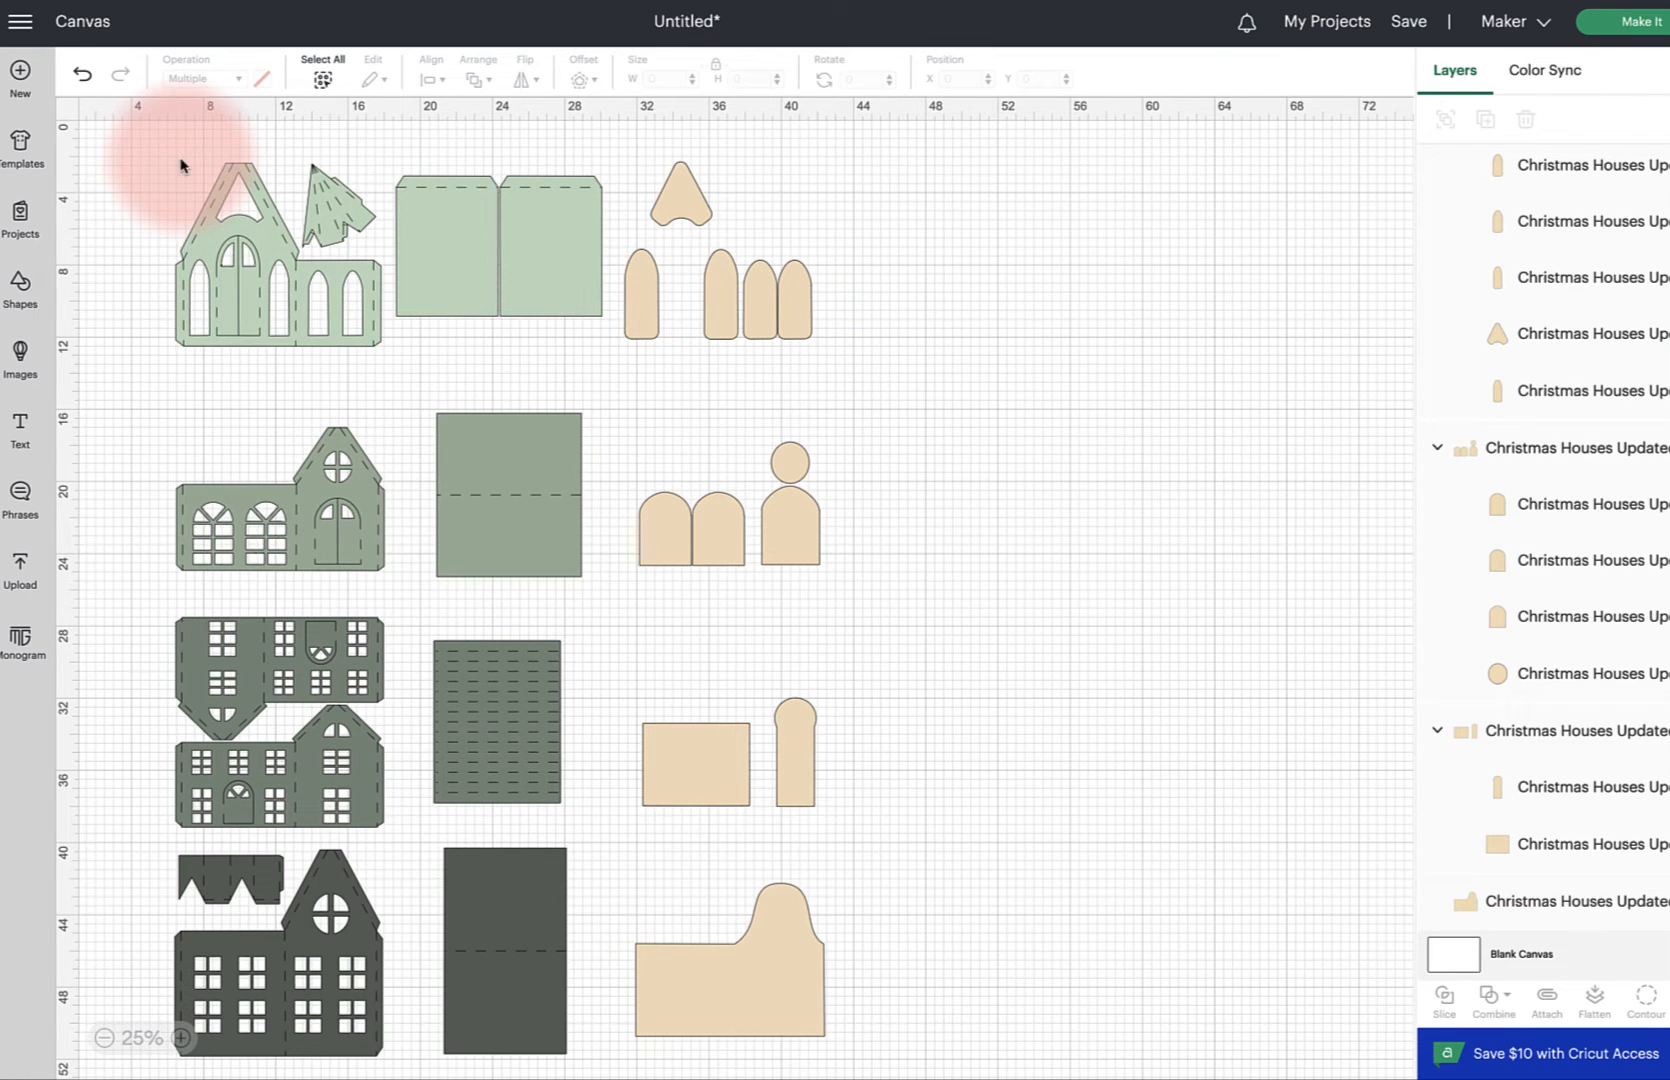
Duplicate the light green house front and place the copy at the end of the top row
drag(116, 249, 298, 368)
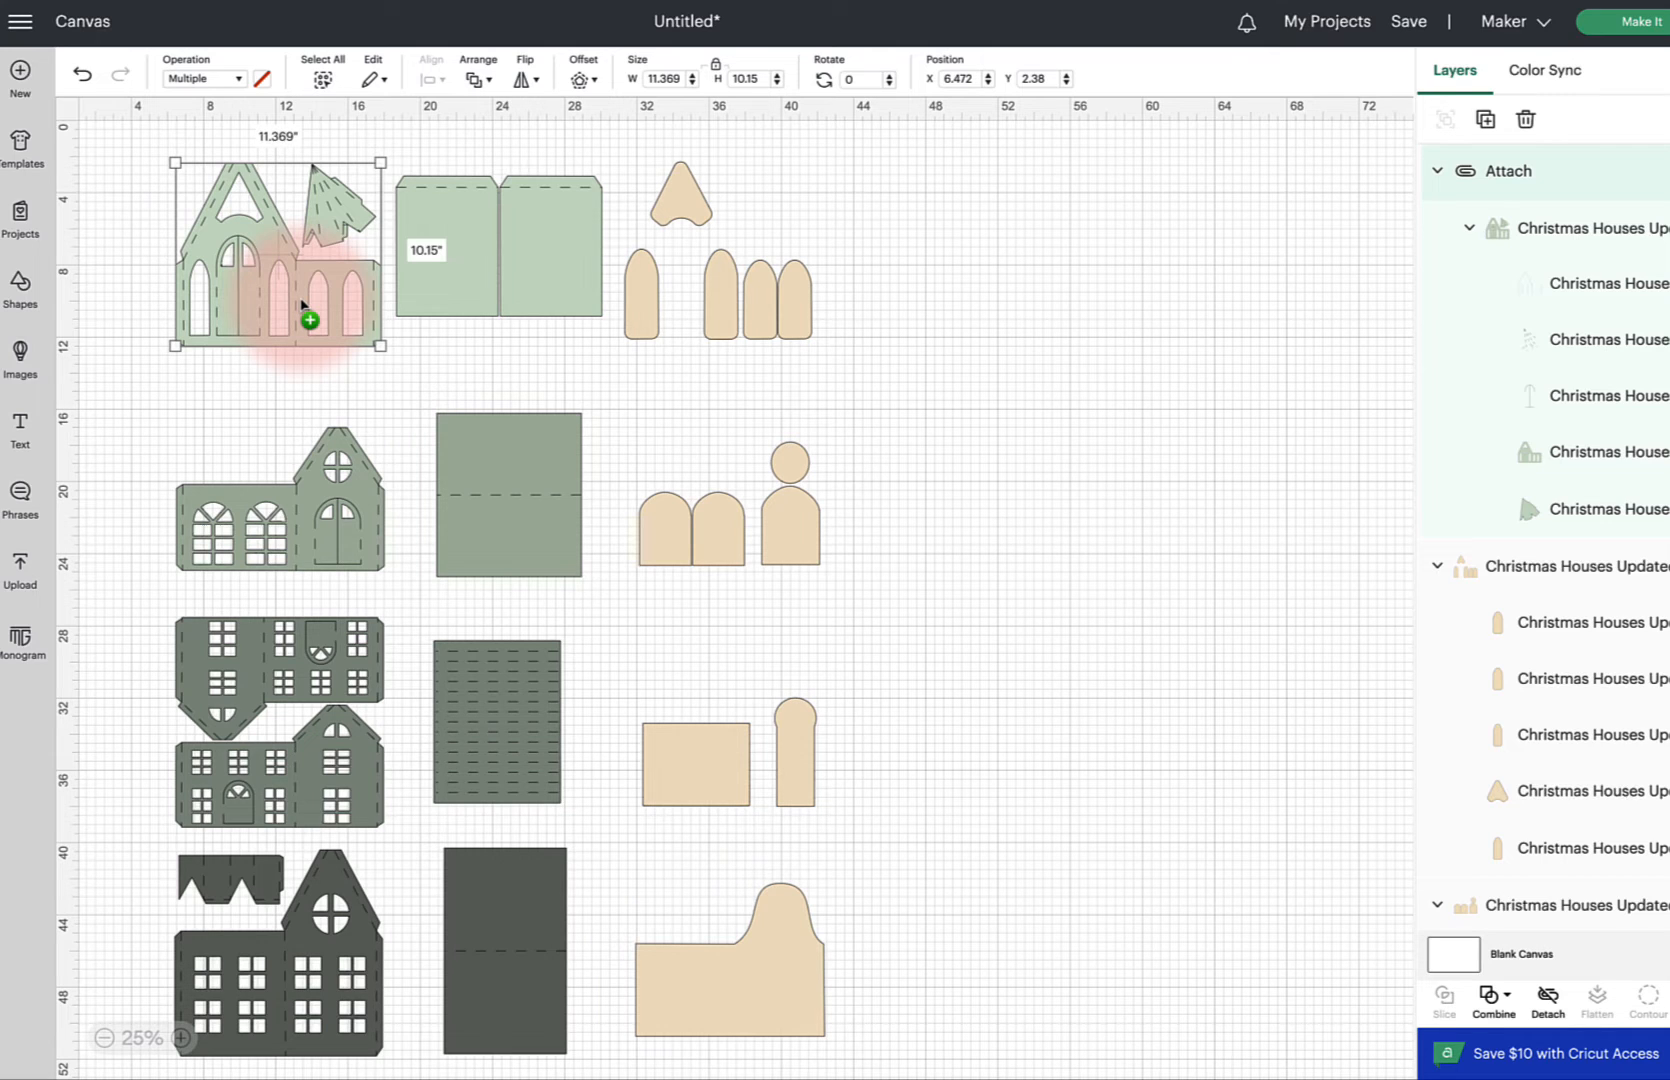
drag(301, 303, 968, 300)
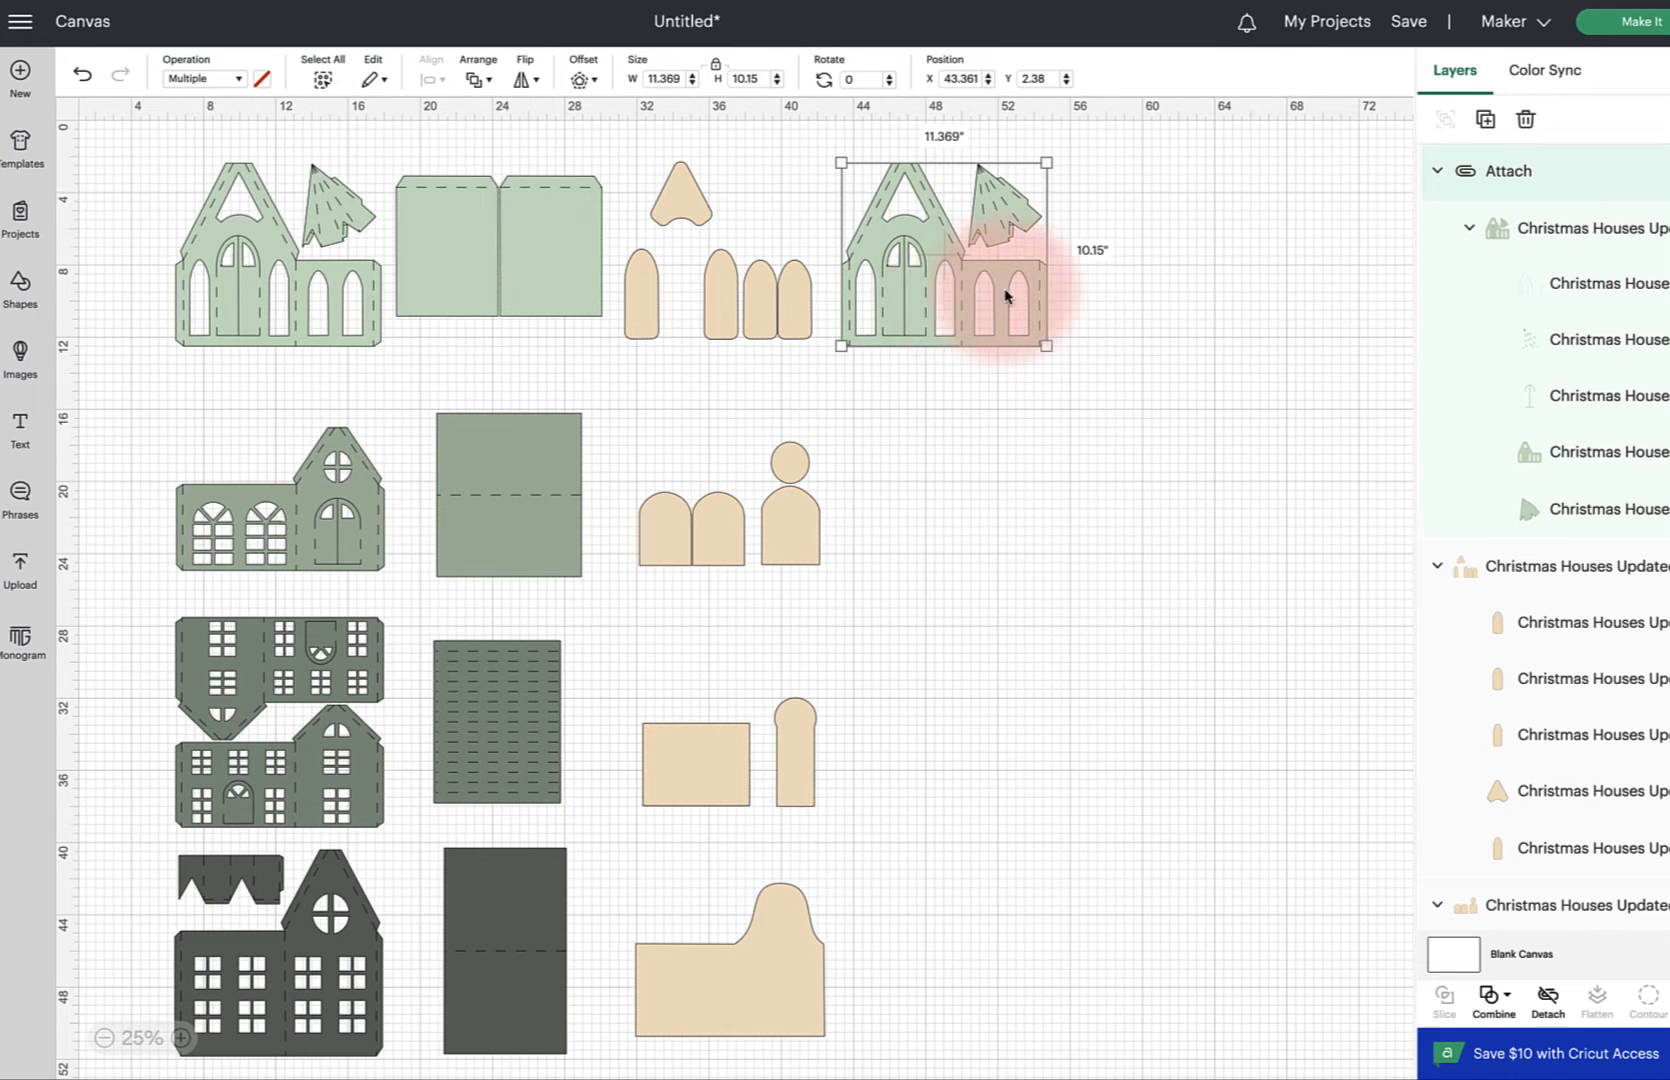
click(1250, 262)
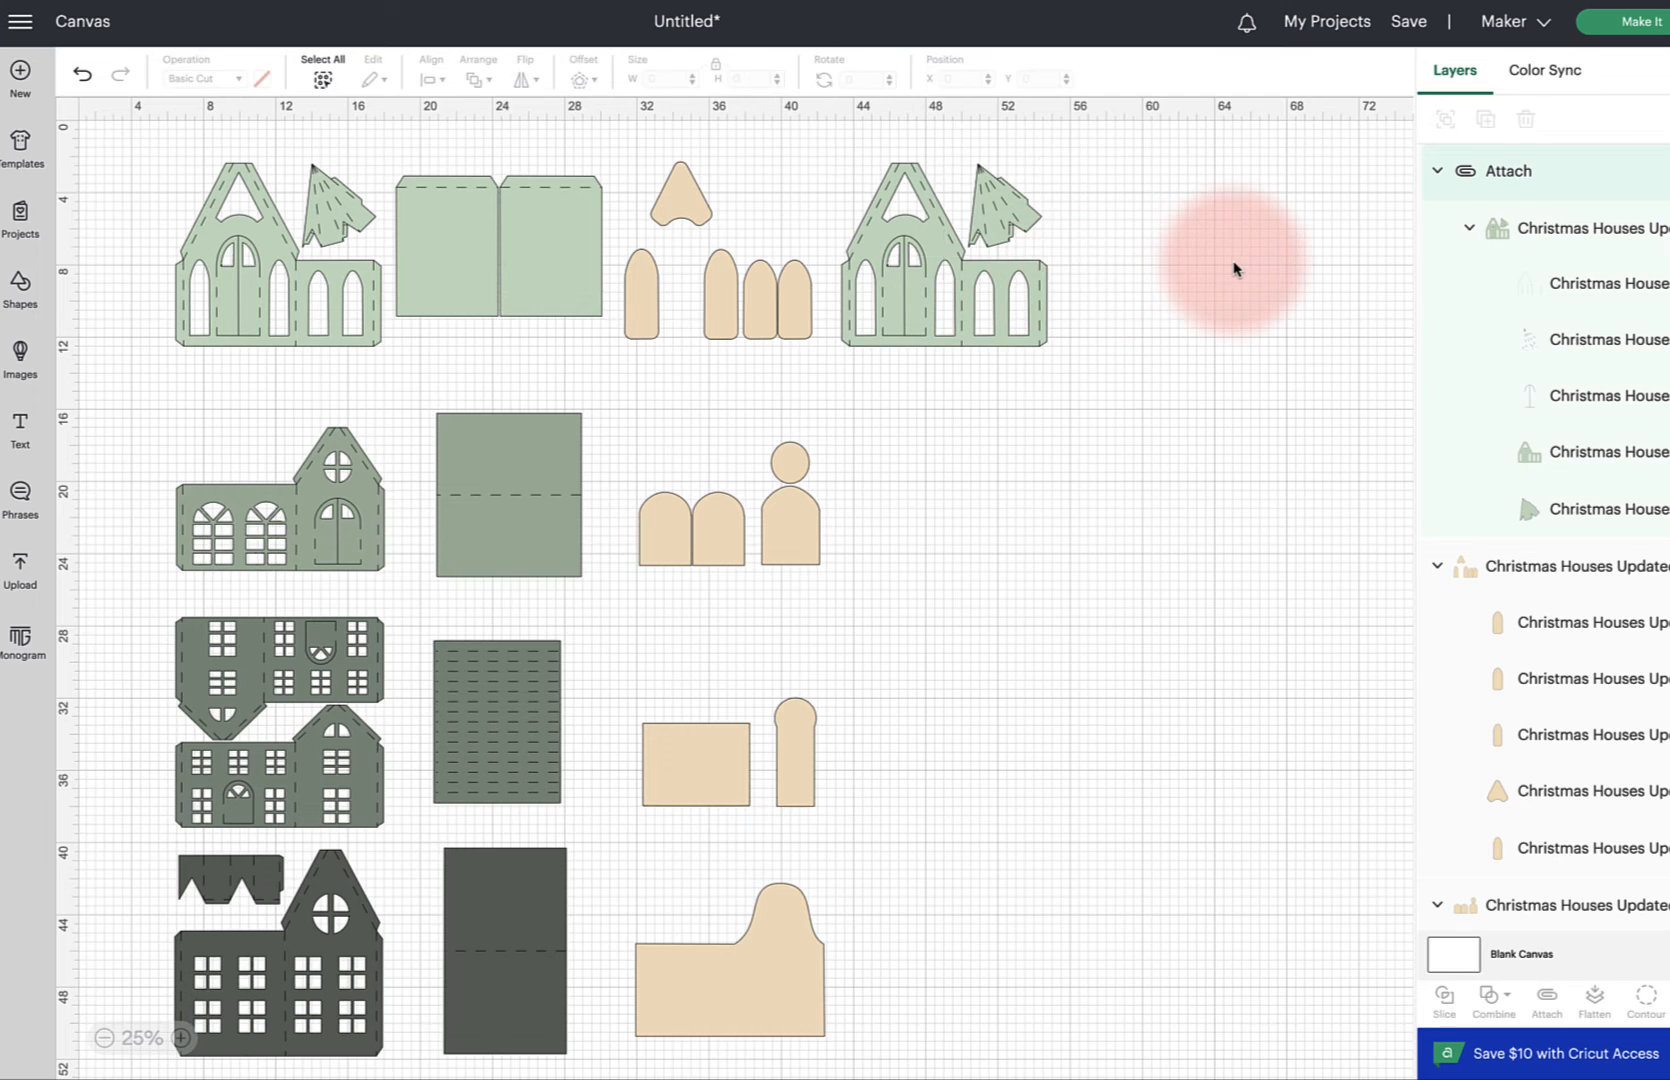
Detach and ungroup the copied light green house front
click(995, 222)
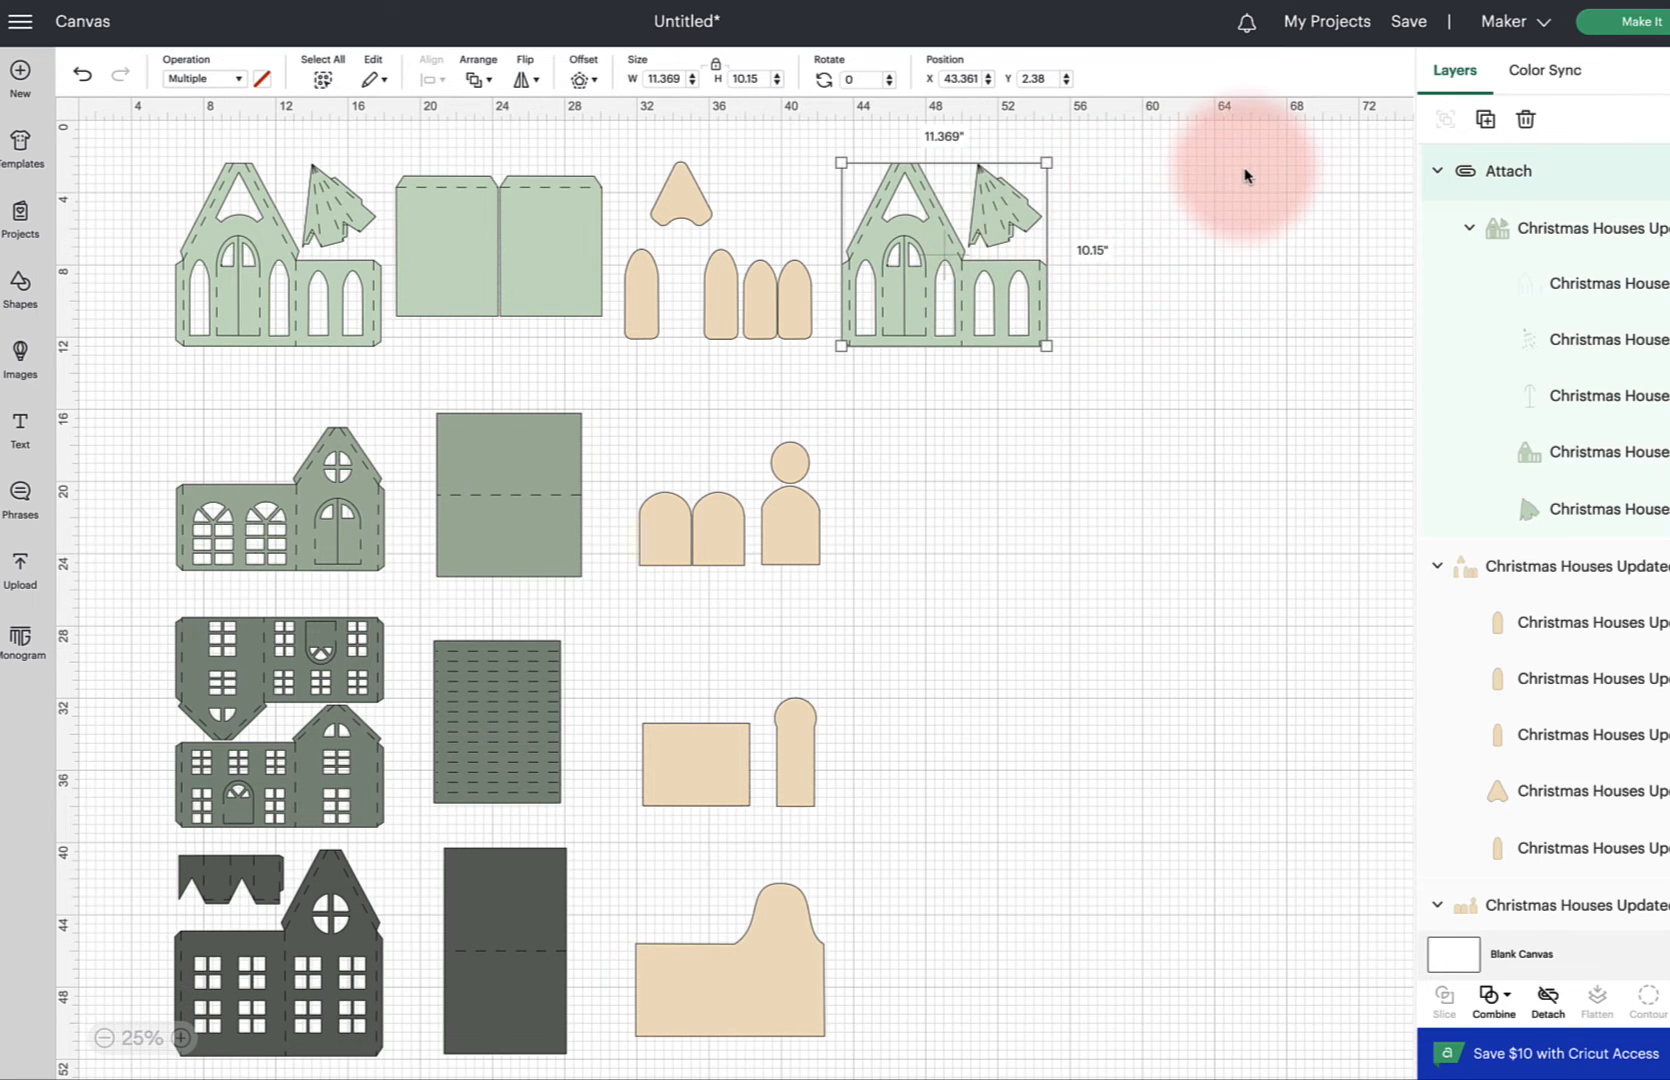
click(1548, 997)
click(1205, 480)
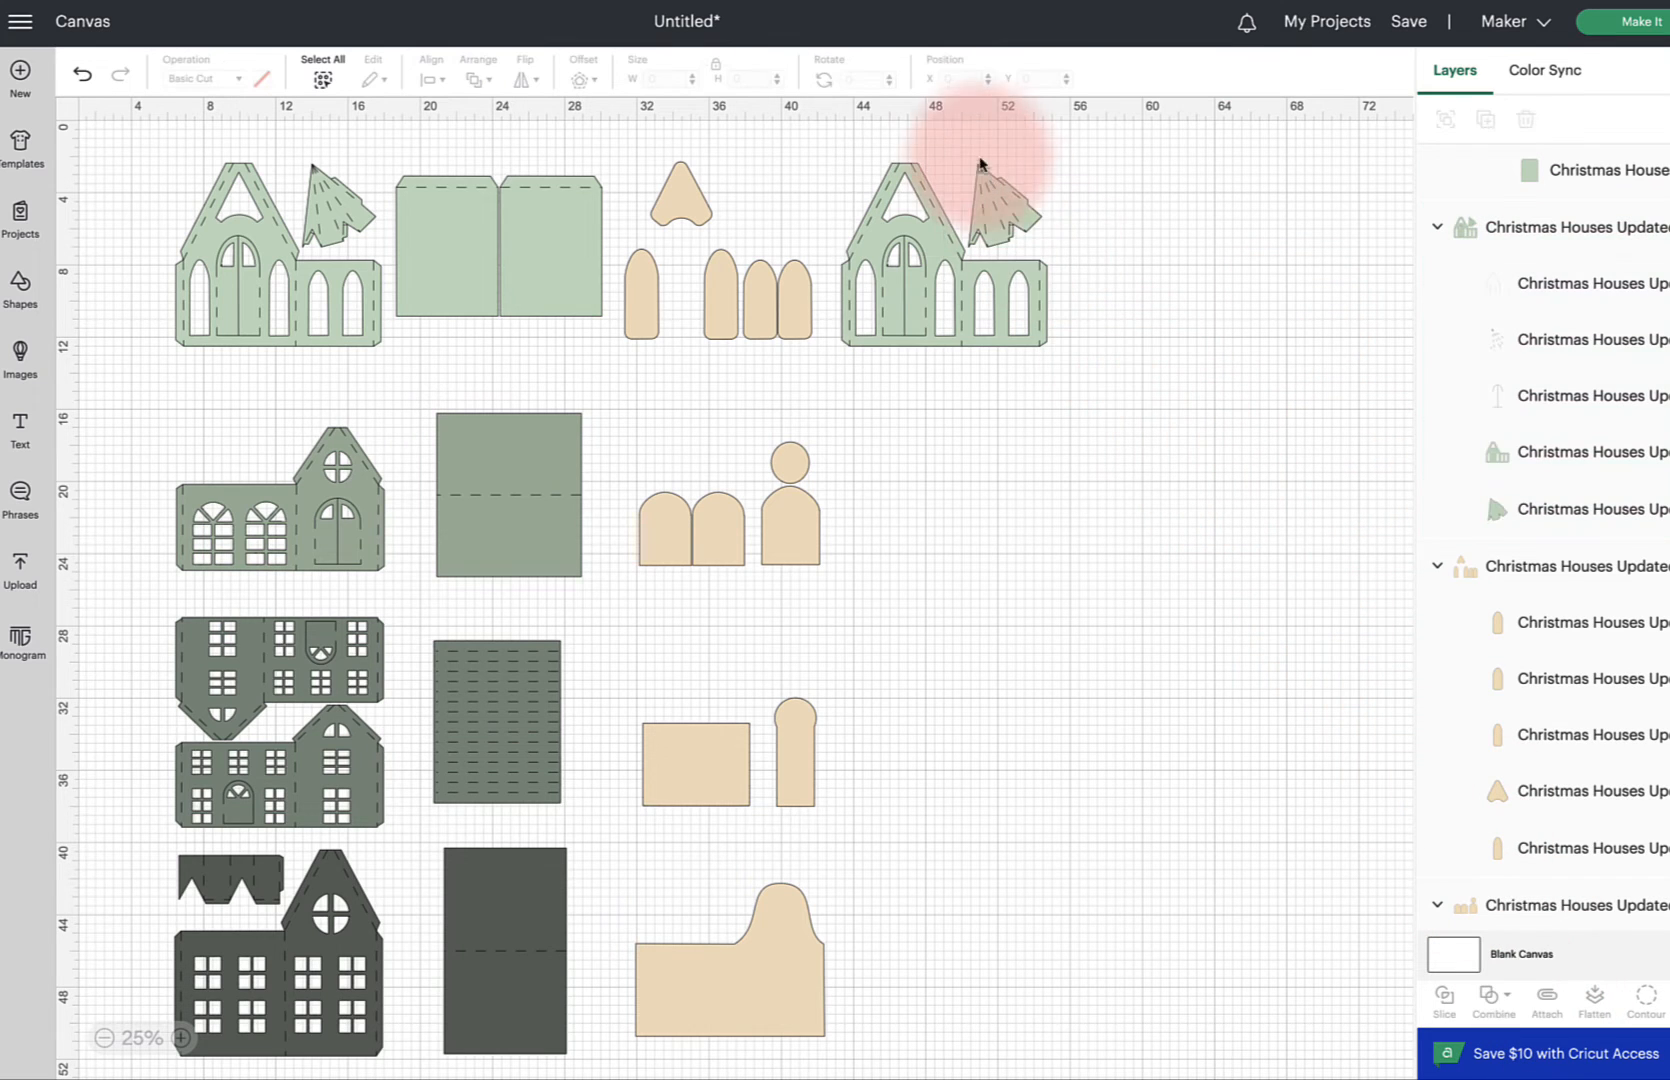
drag(965, 137, 1051, 226)
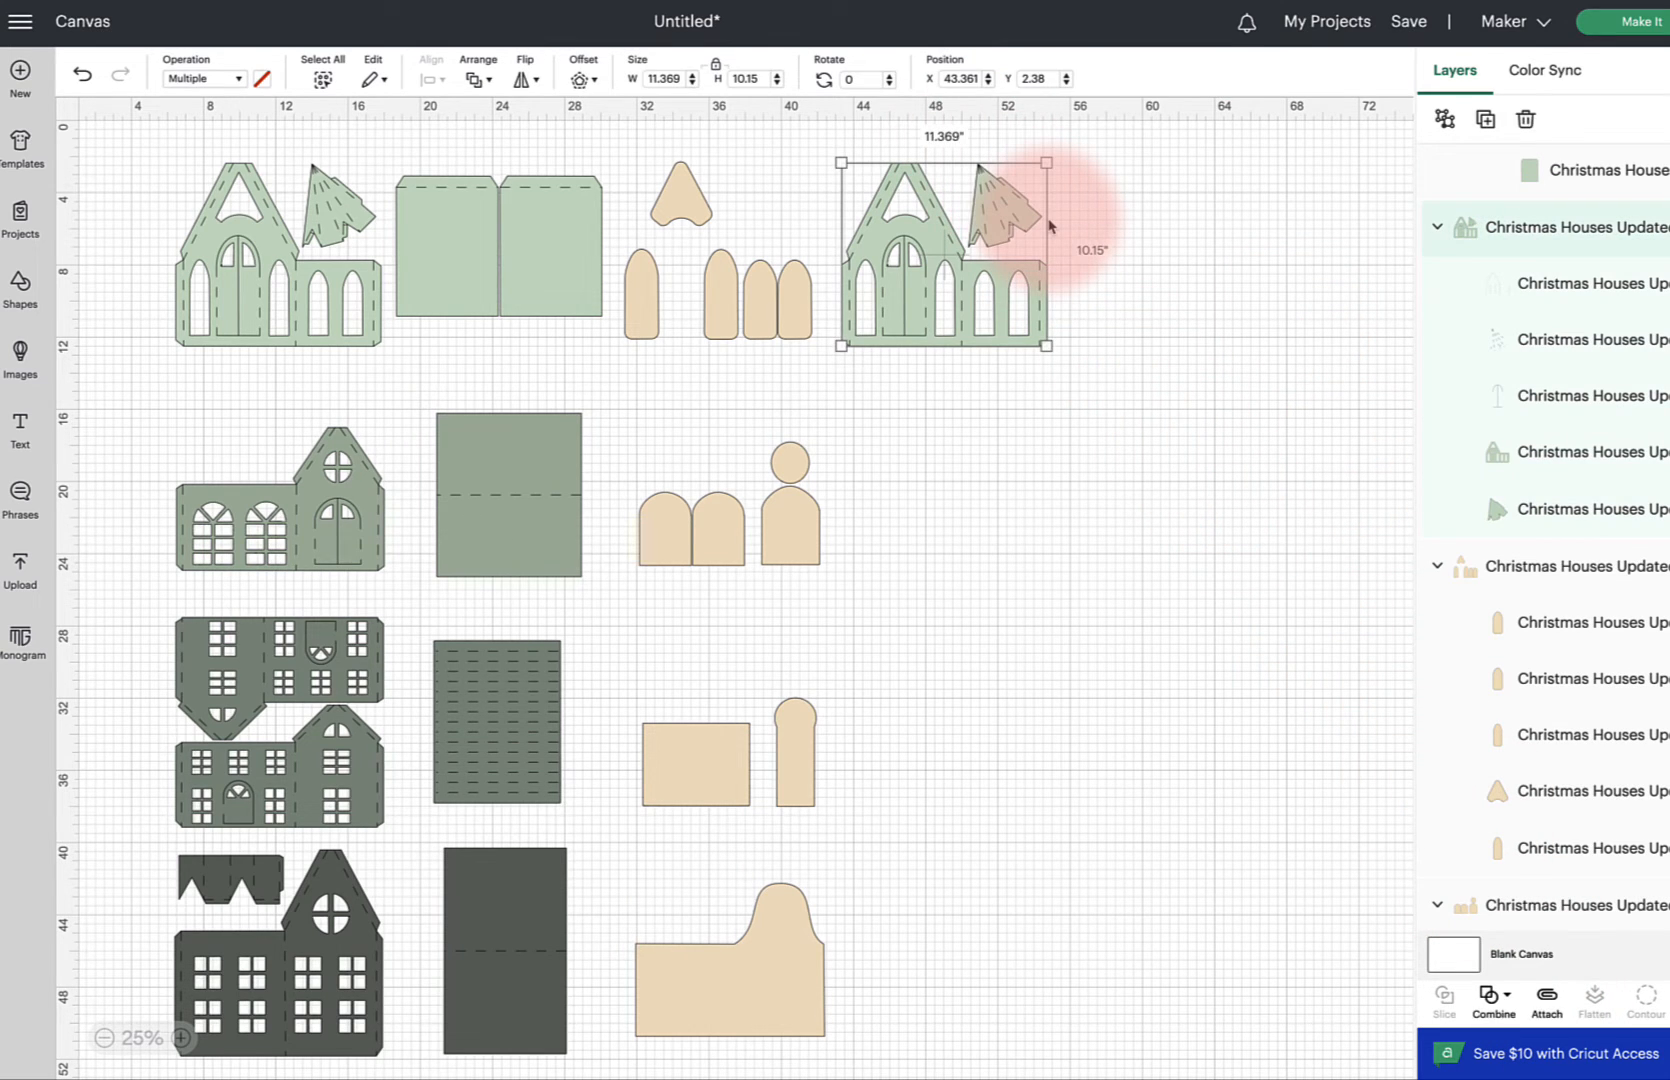
click(1444, 116)
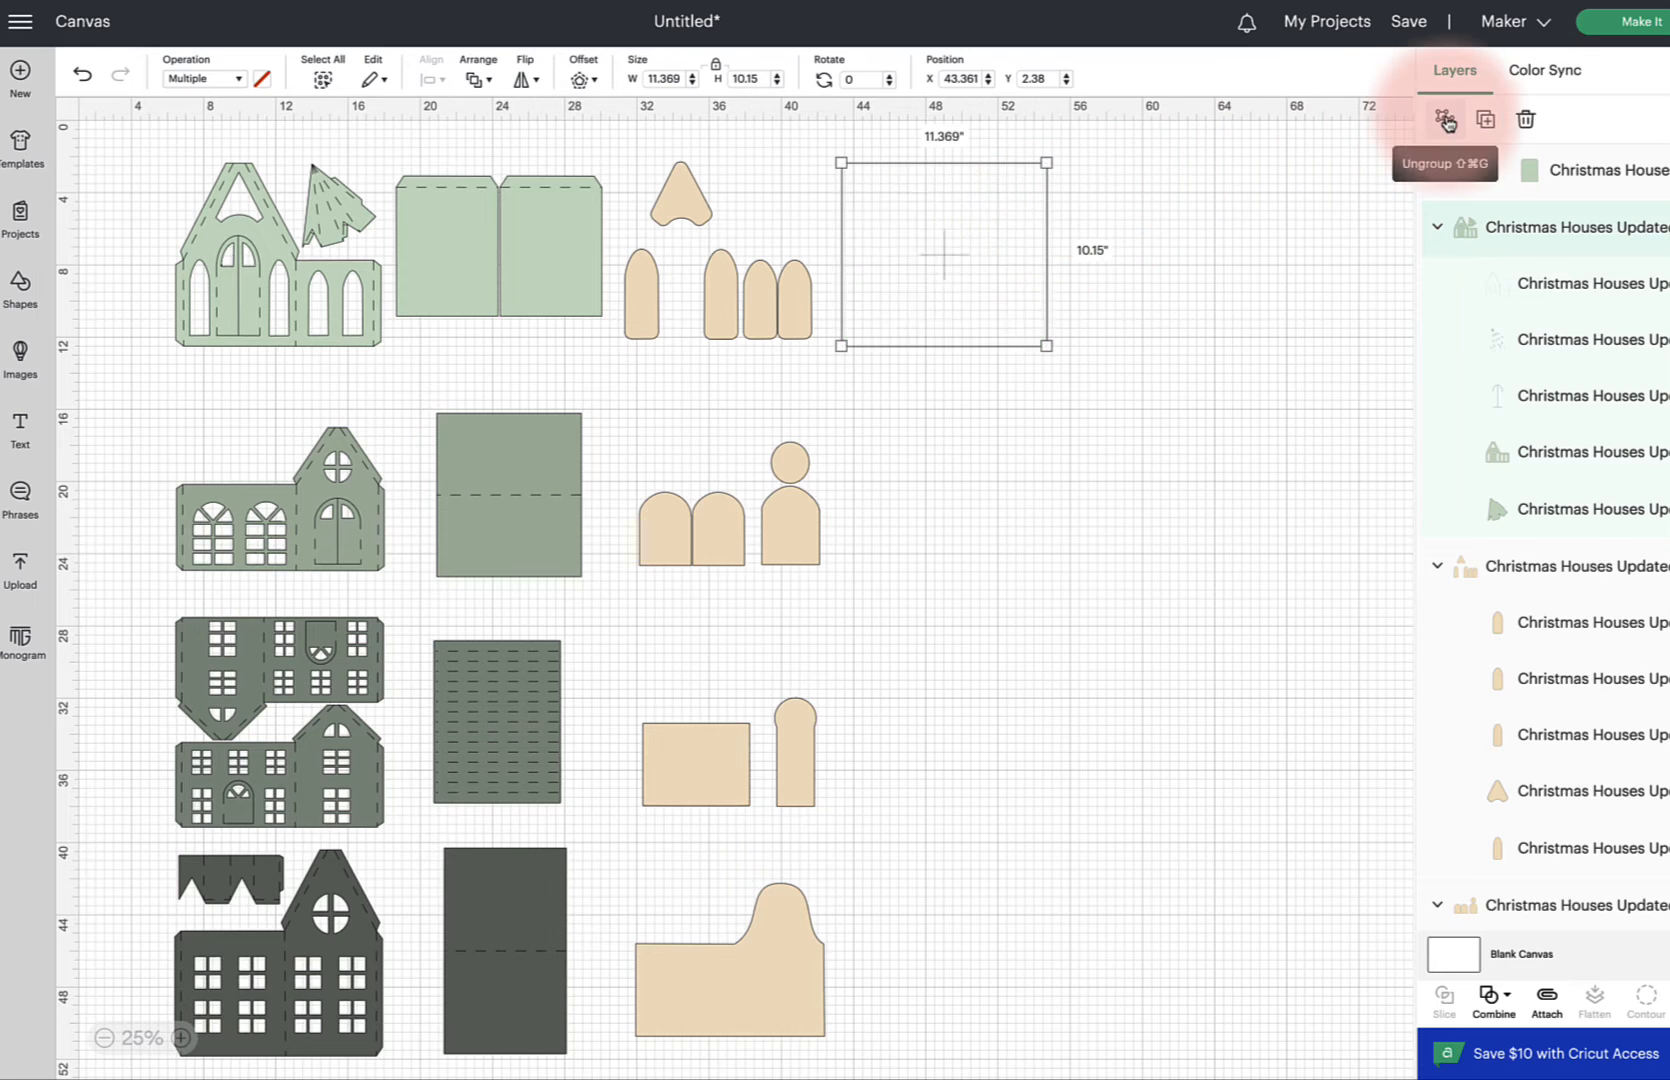
click(1222, 207)
Delete the tree piece and its score layer from the copied house front
drag(967, 142, 1059, 213)
click(1061, 216)
click(1035, 215)
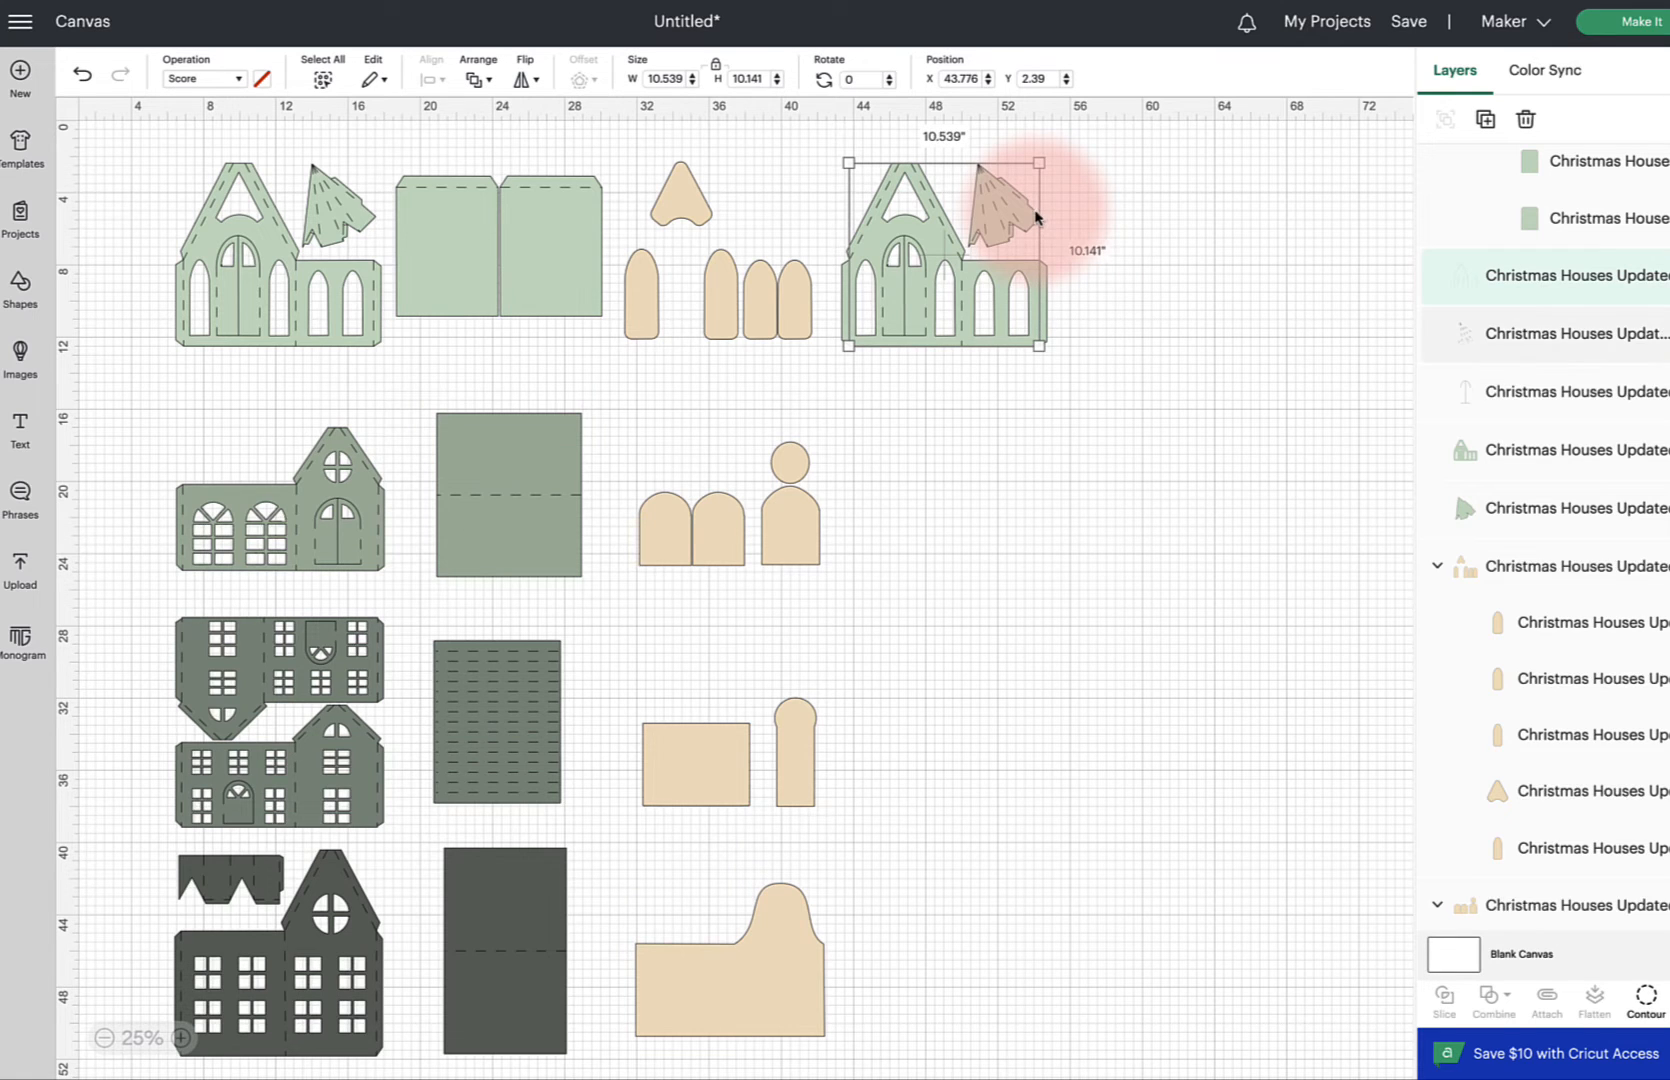
click(1540, 510)
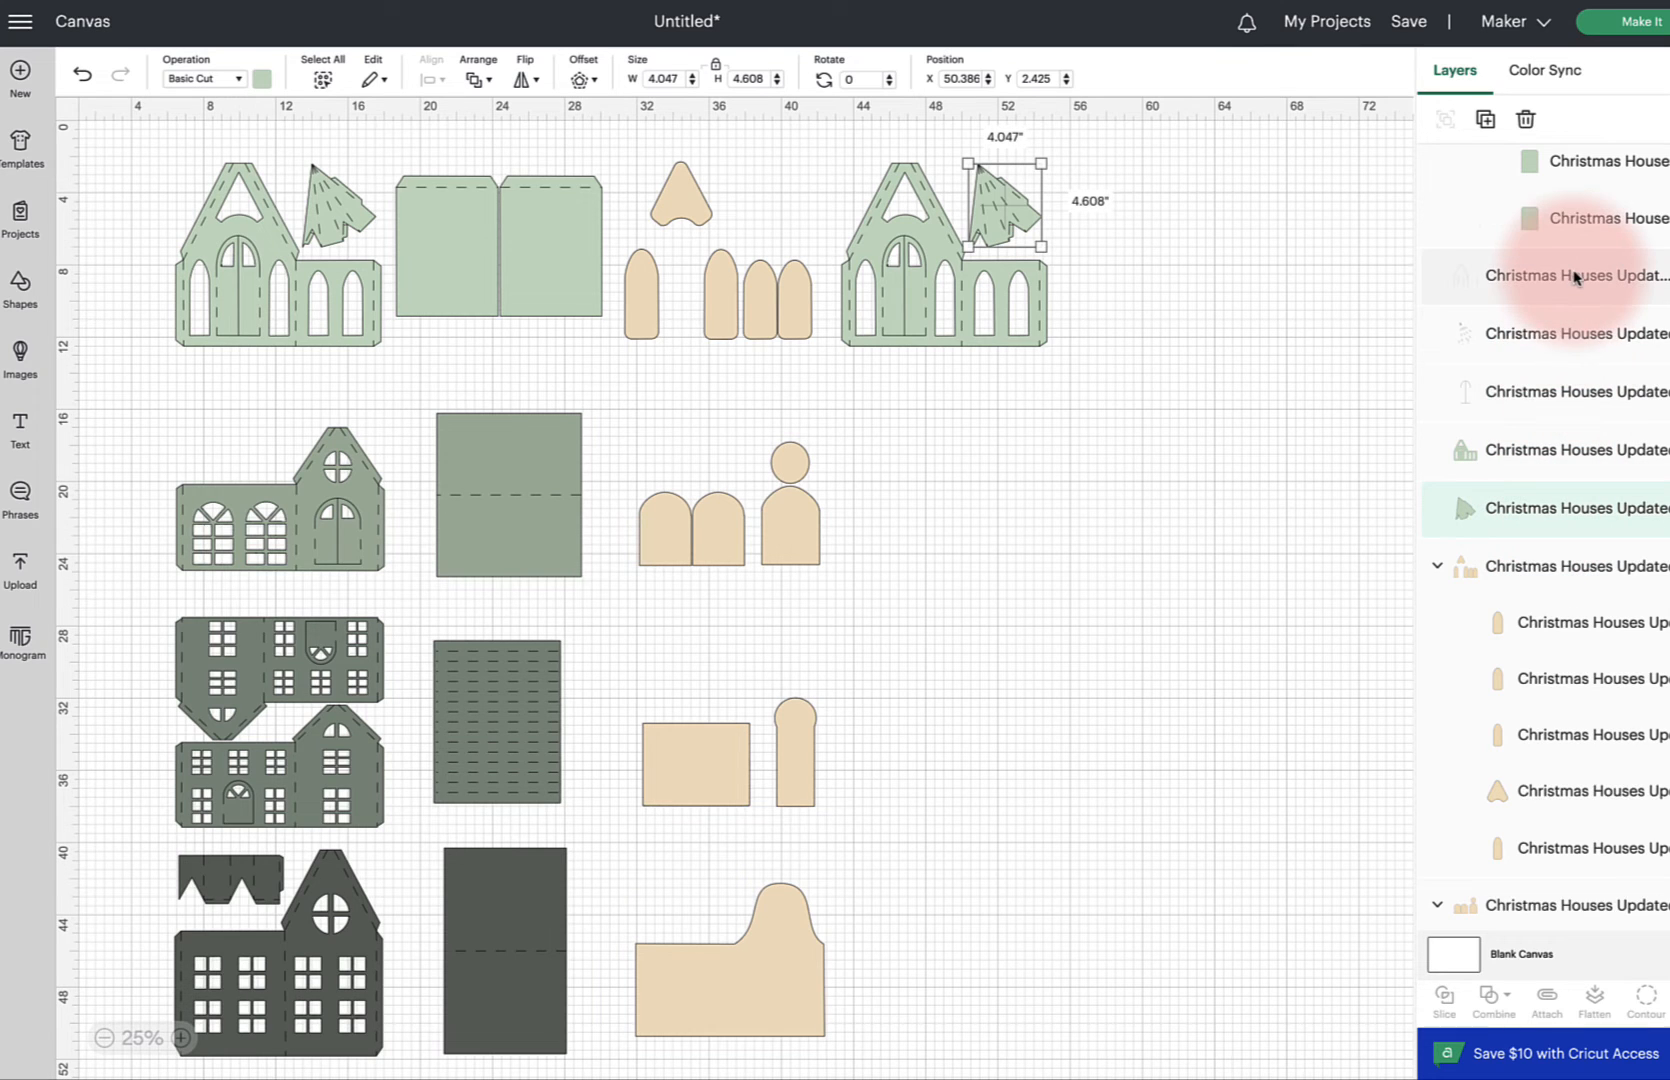
shift+click(1563, 336)
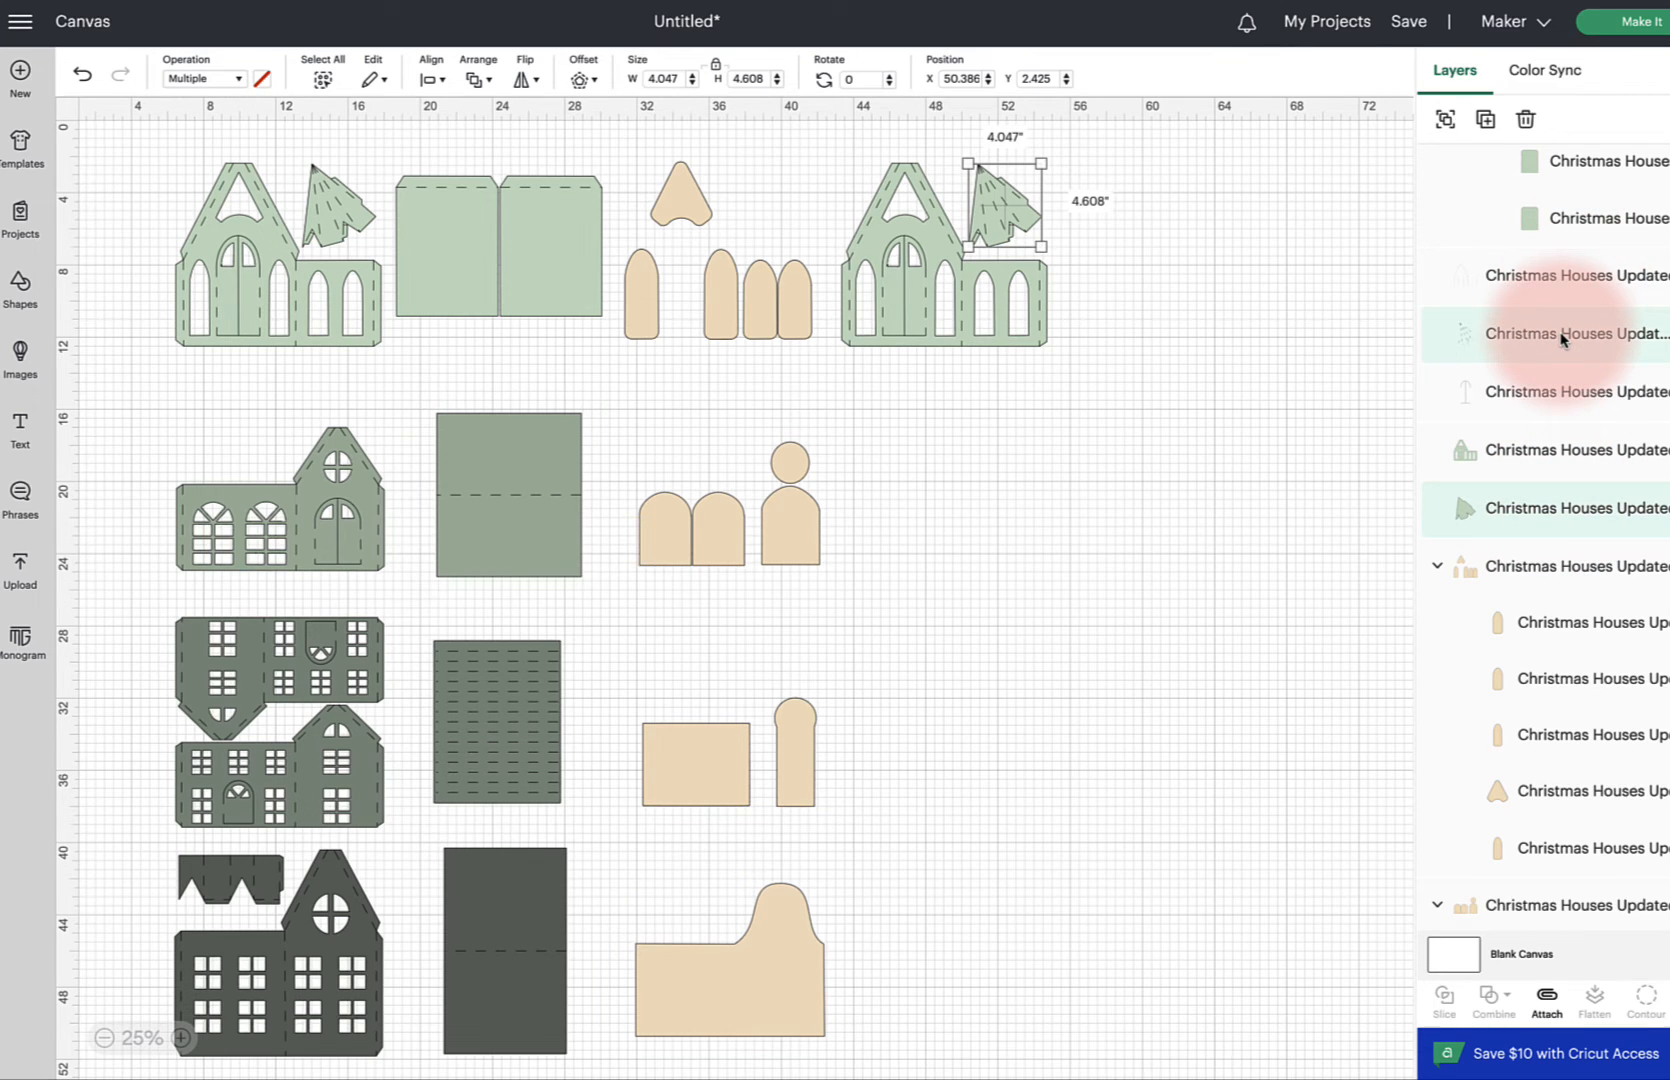
key(Delete)
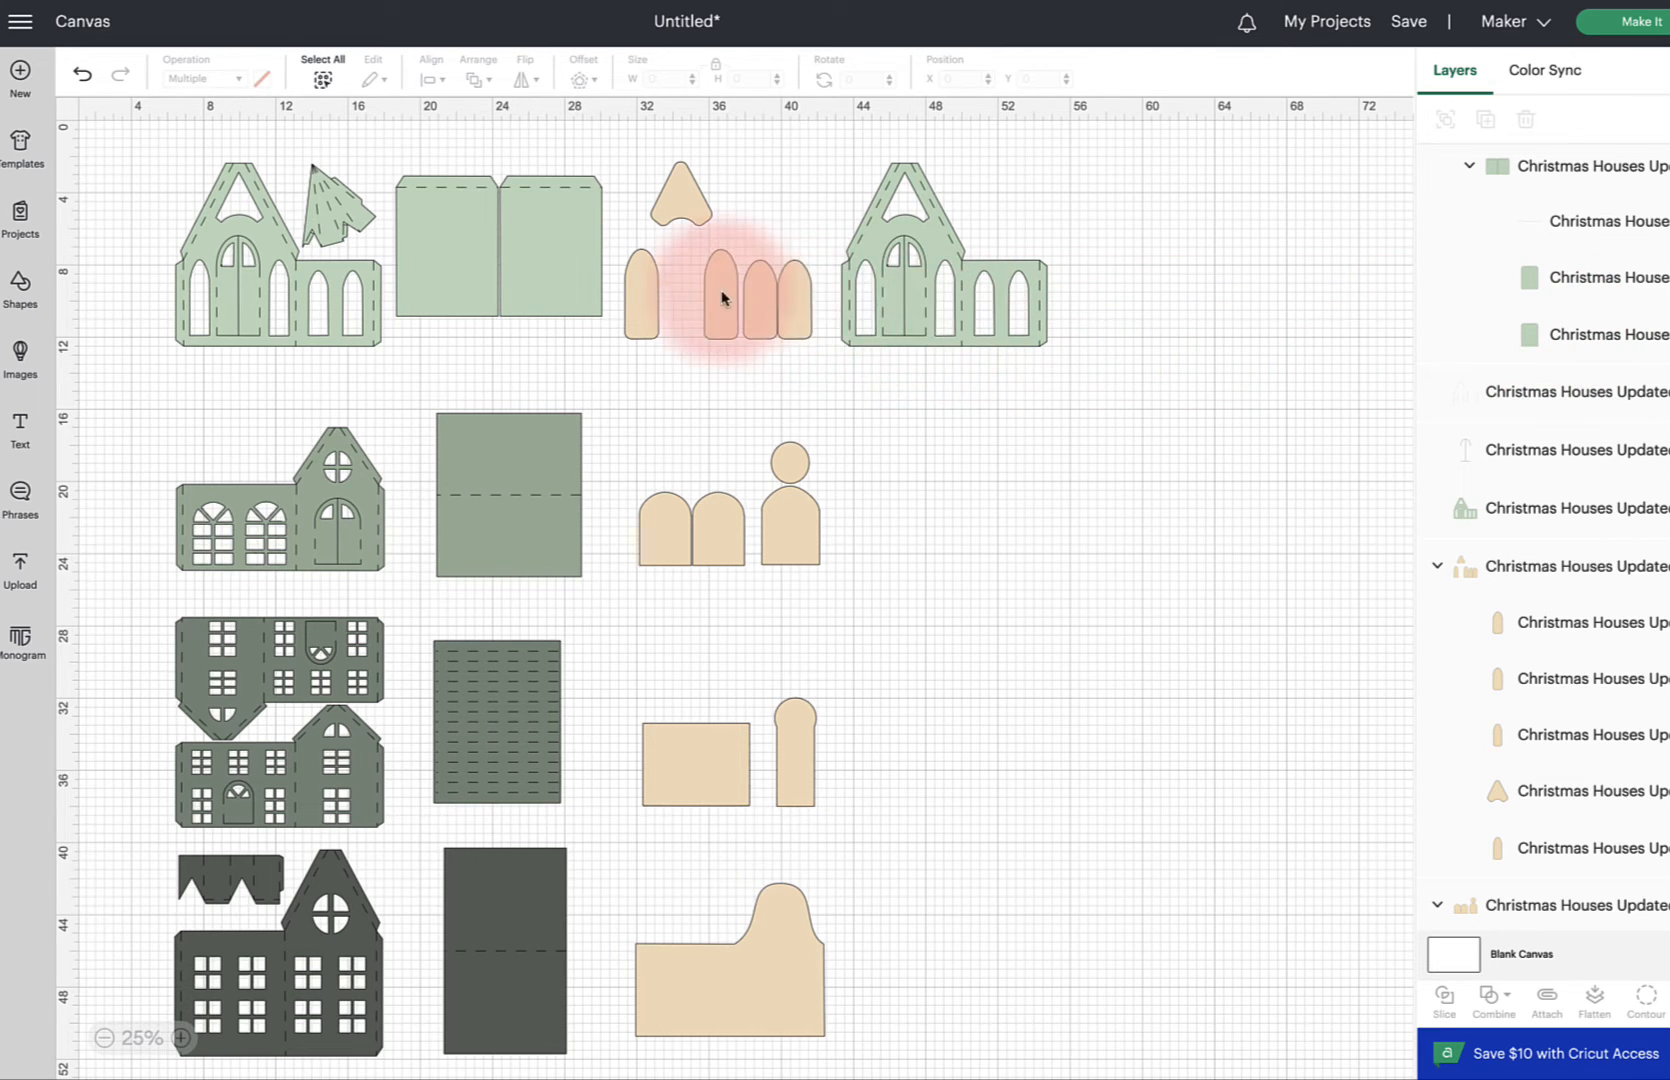
Duplicate the second-row green house front and place the copy at the end of its row
scroll(712, 290, down, 3)
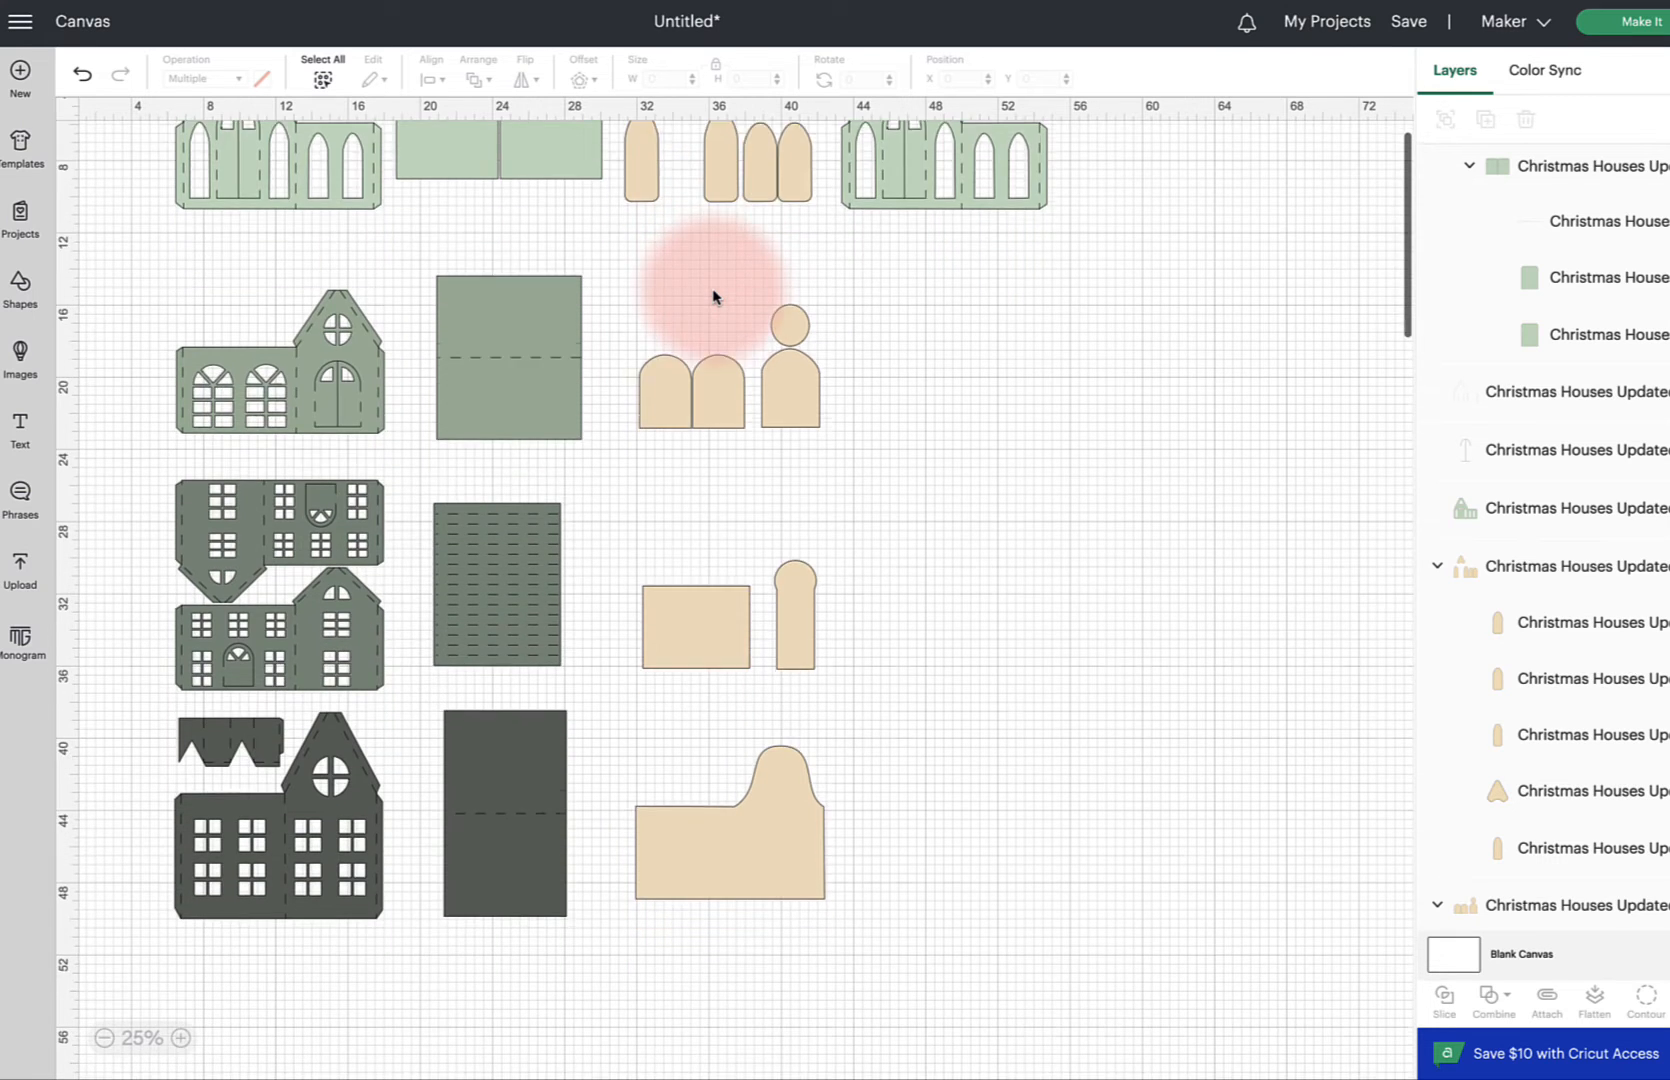
drag(139, 231, 404, 402)
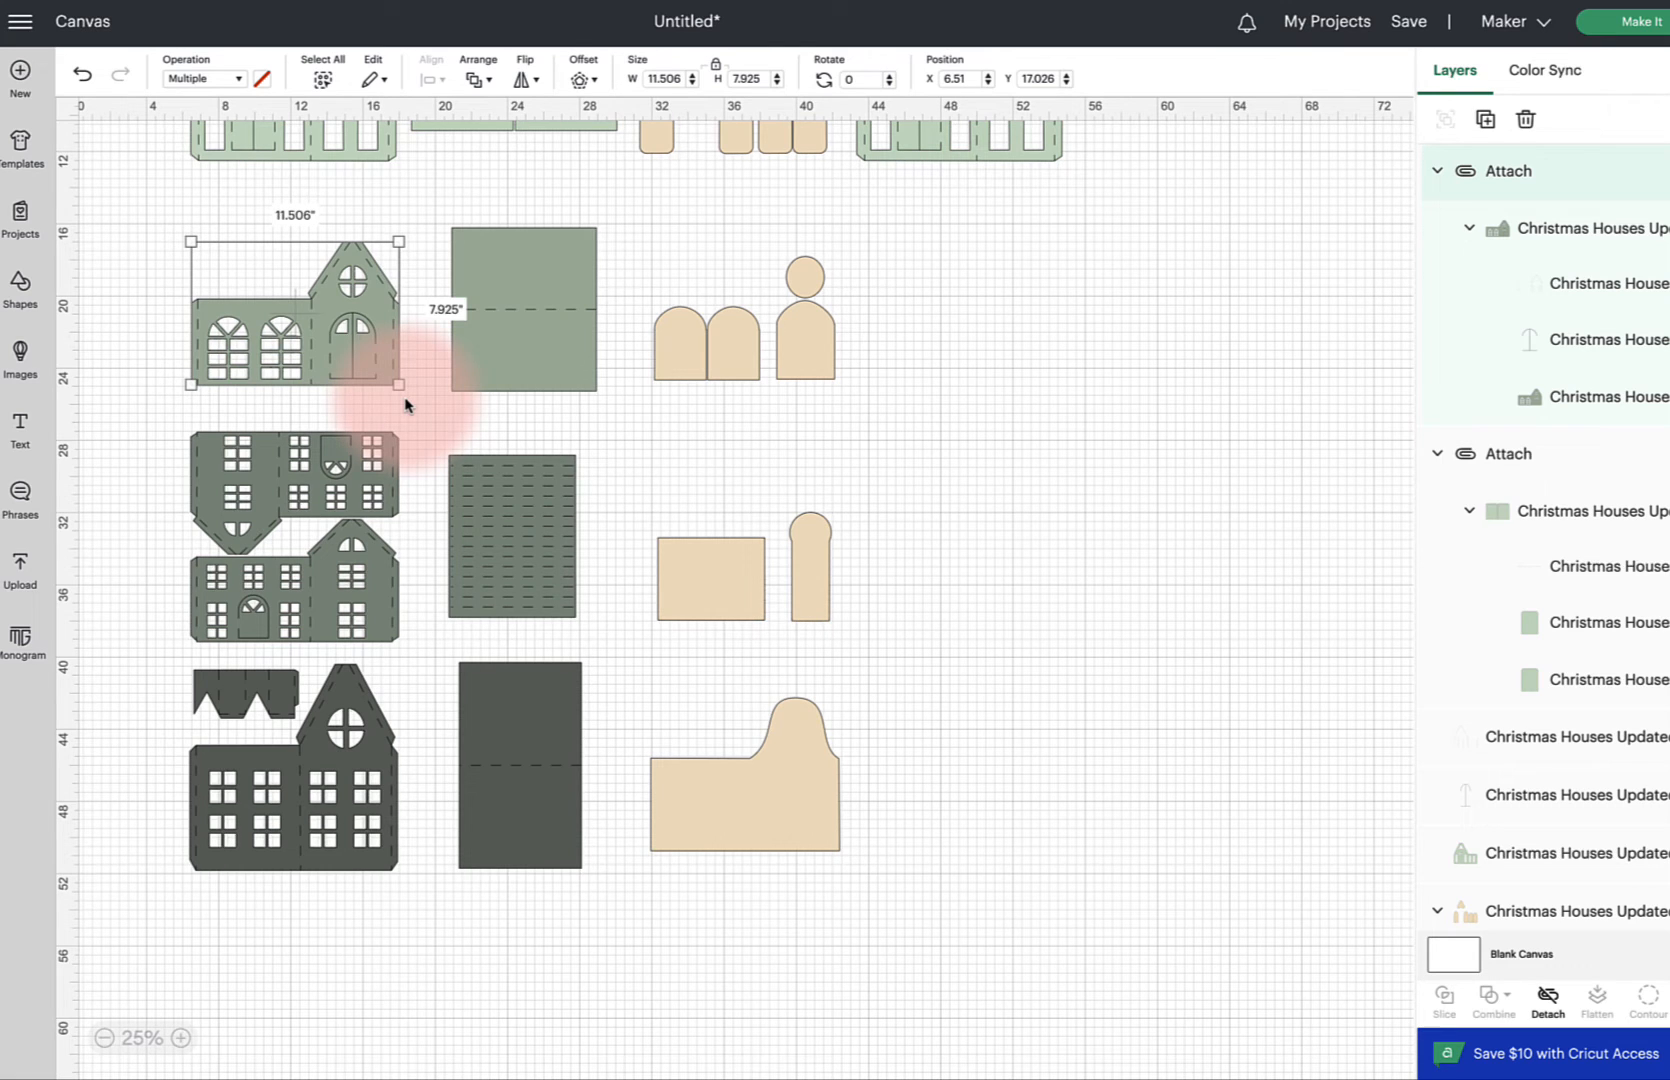
drag(362, 328, 1036, 313)
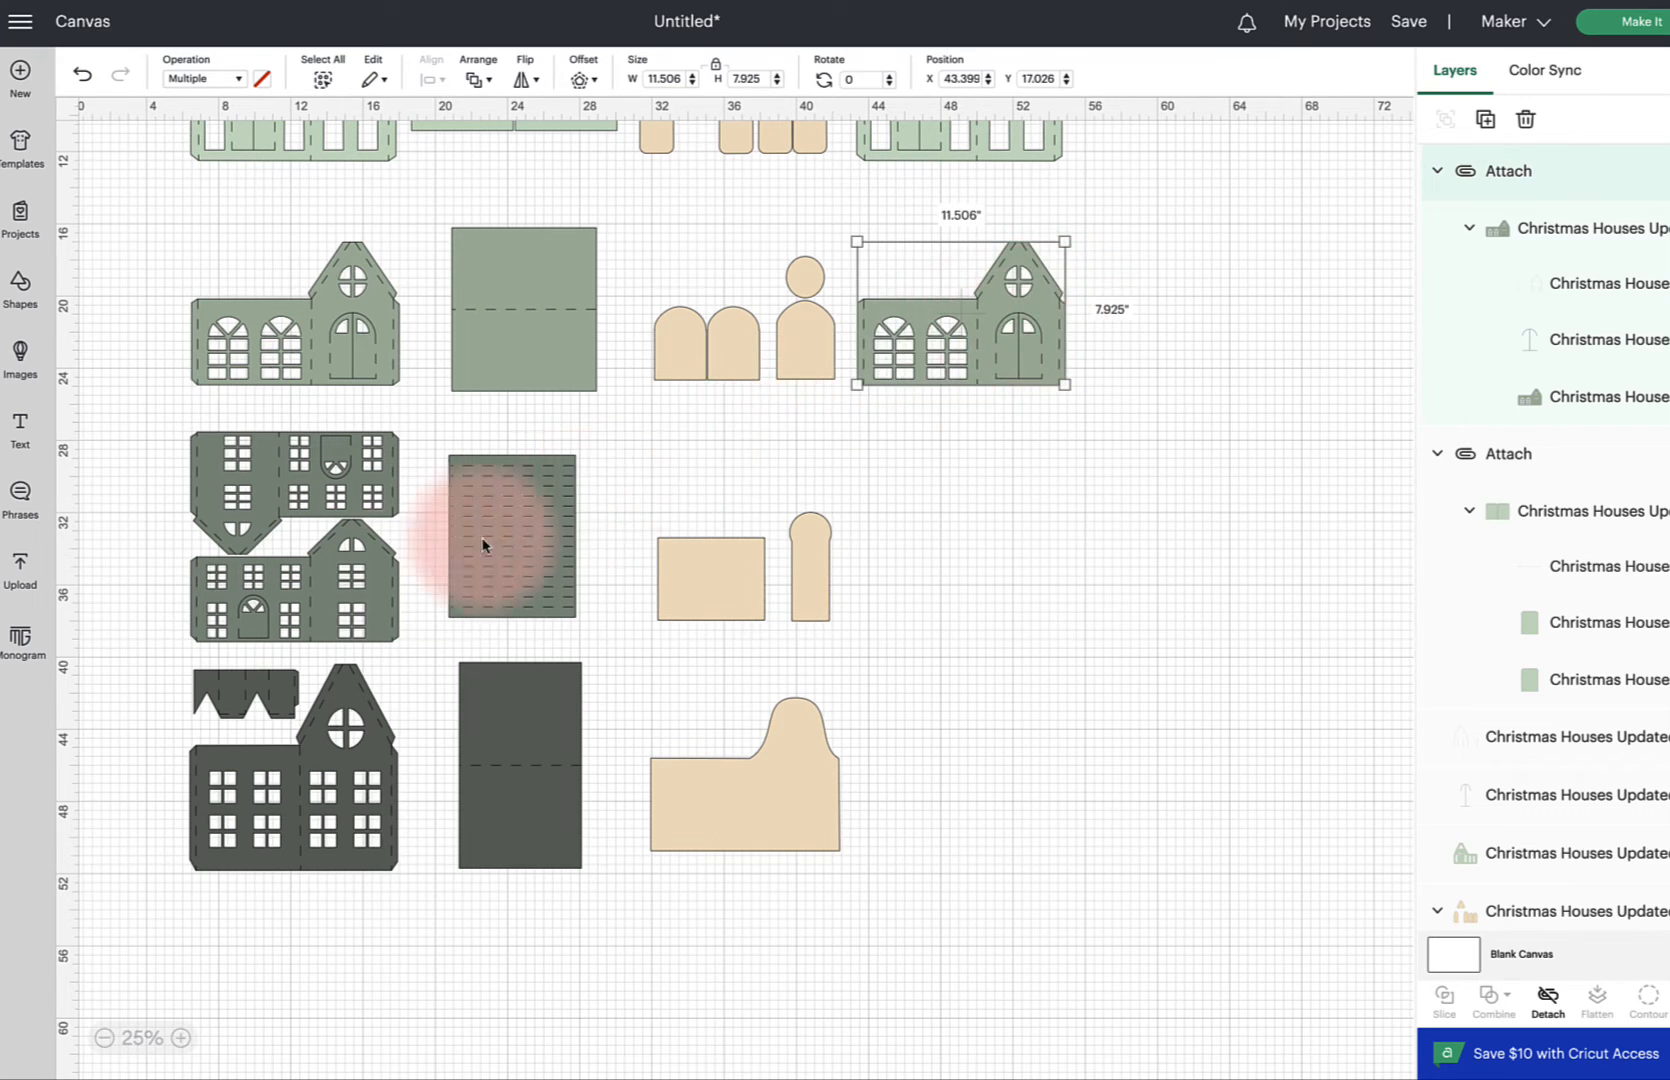
Duplicate the dark green house in the bottom row and place the copy at the end of its row
drag(149, 679, 403, 850)
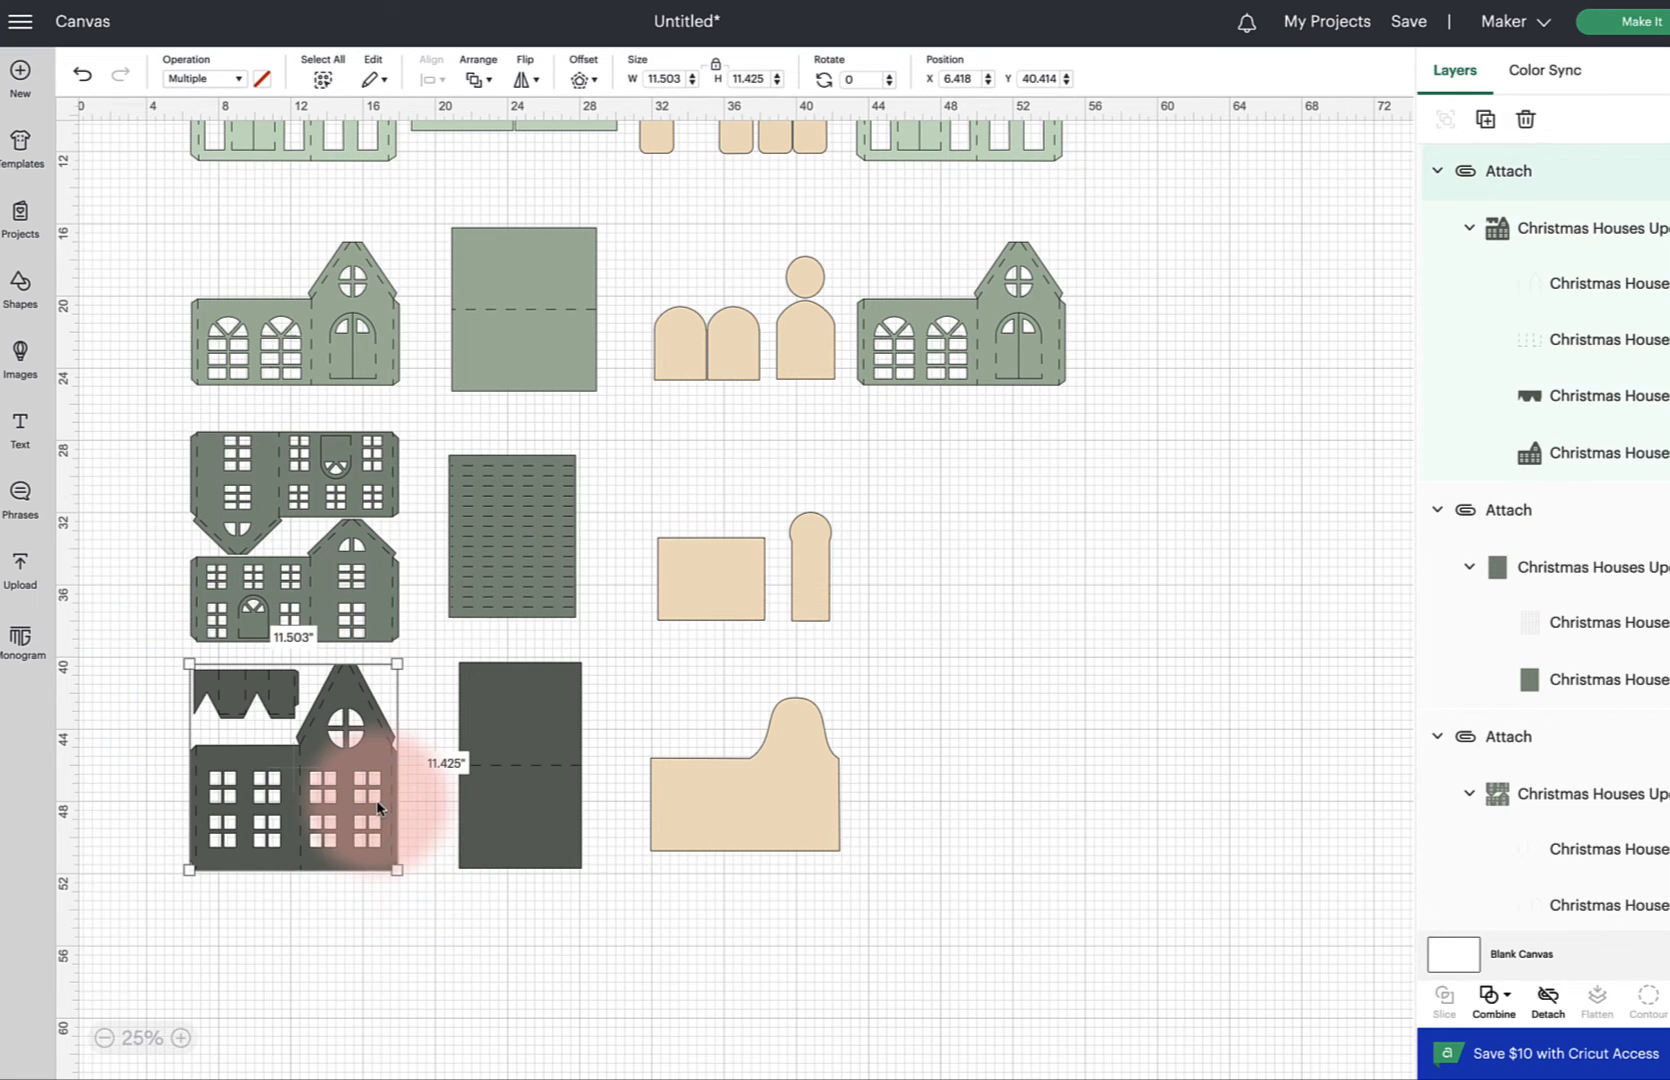
drag(355, 722, 1067, 743)
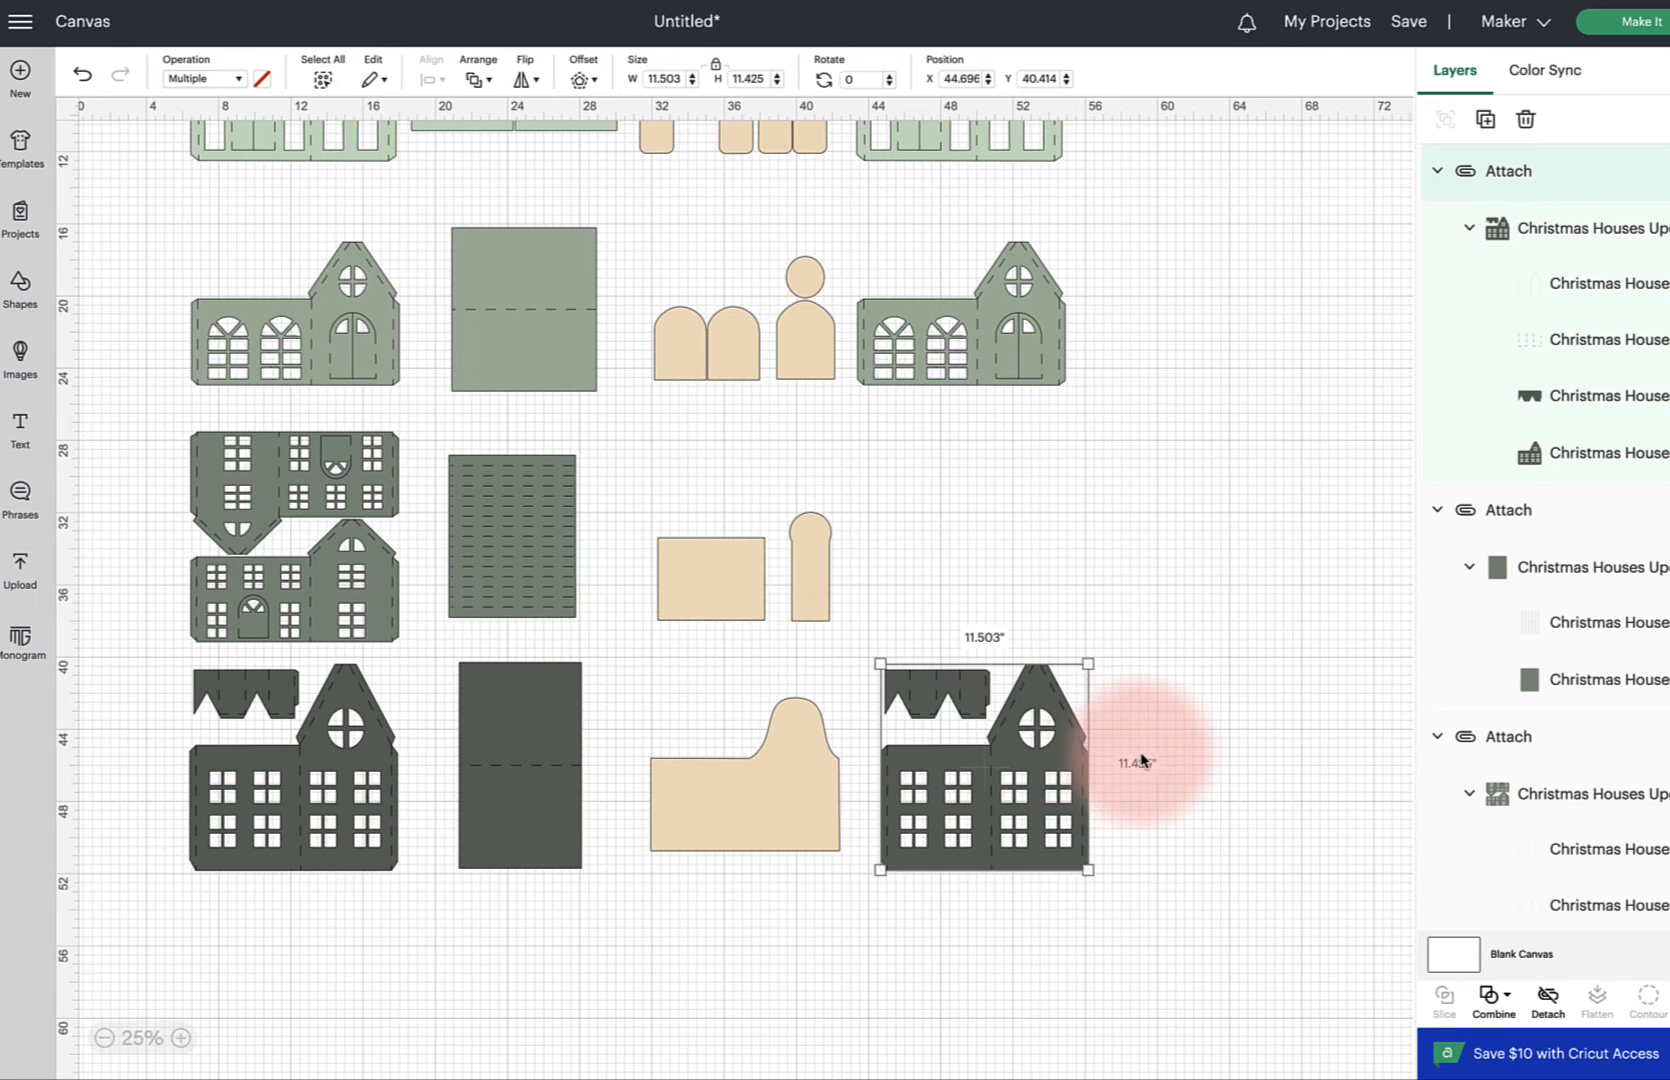
click(1141, 760)
Detach and ungroup the copied dark green house
click(945, 700)
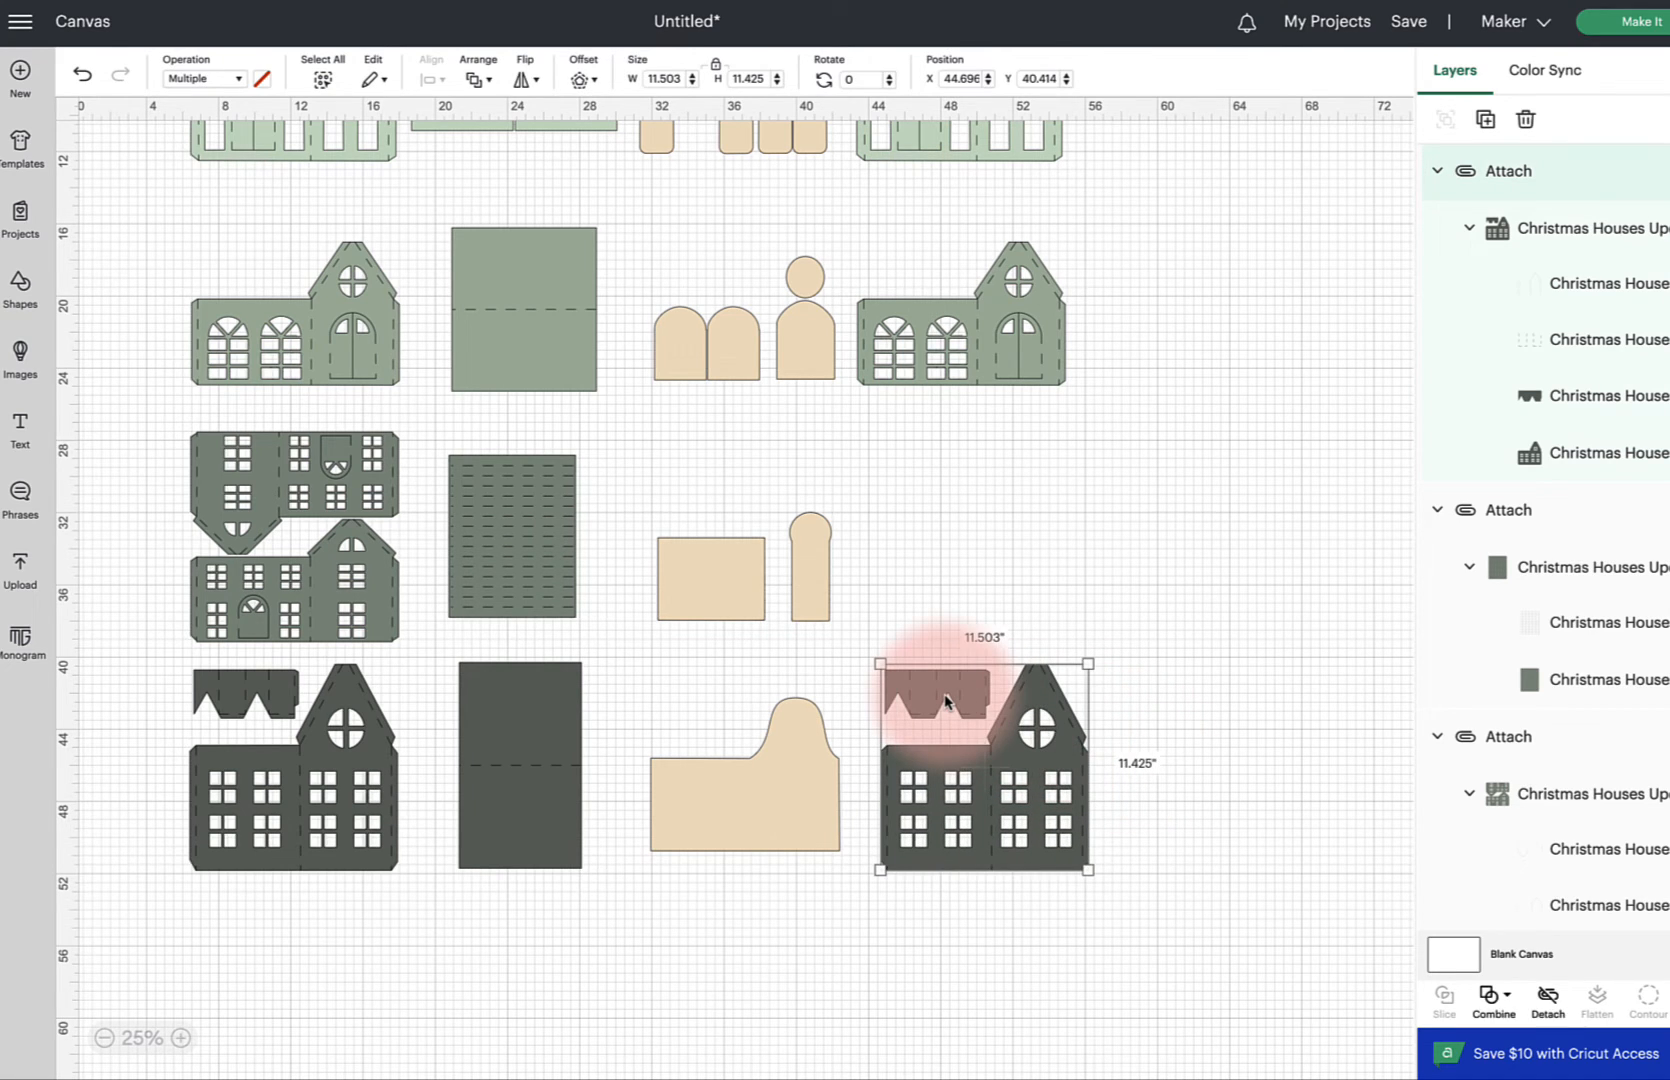
click(1547, 995)
click(1445, 119)
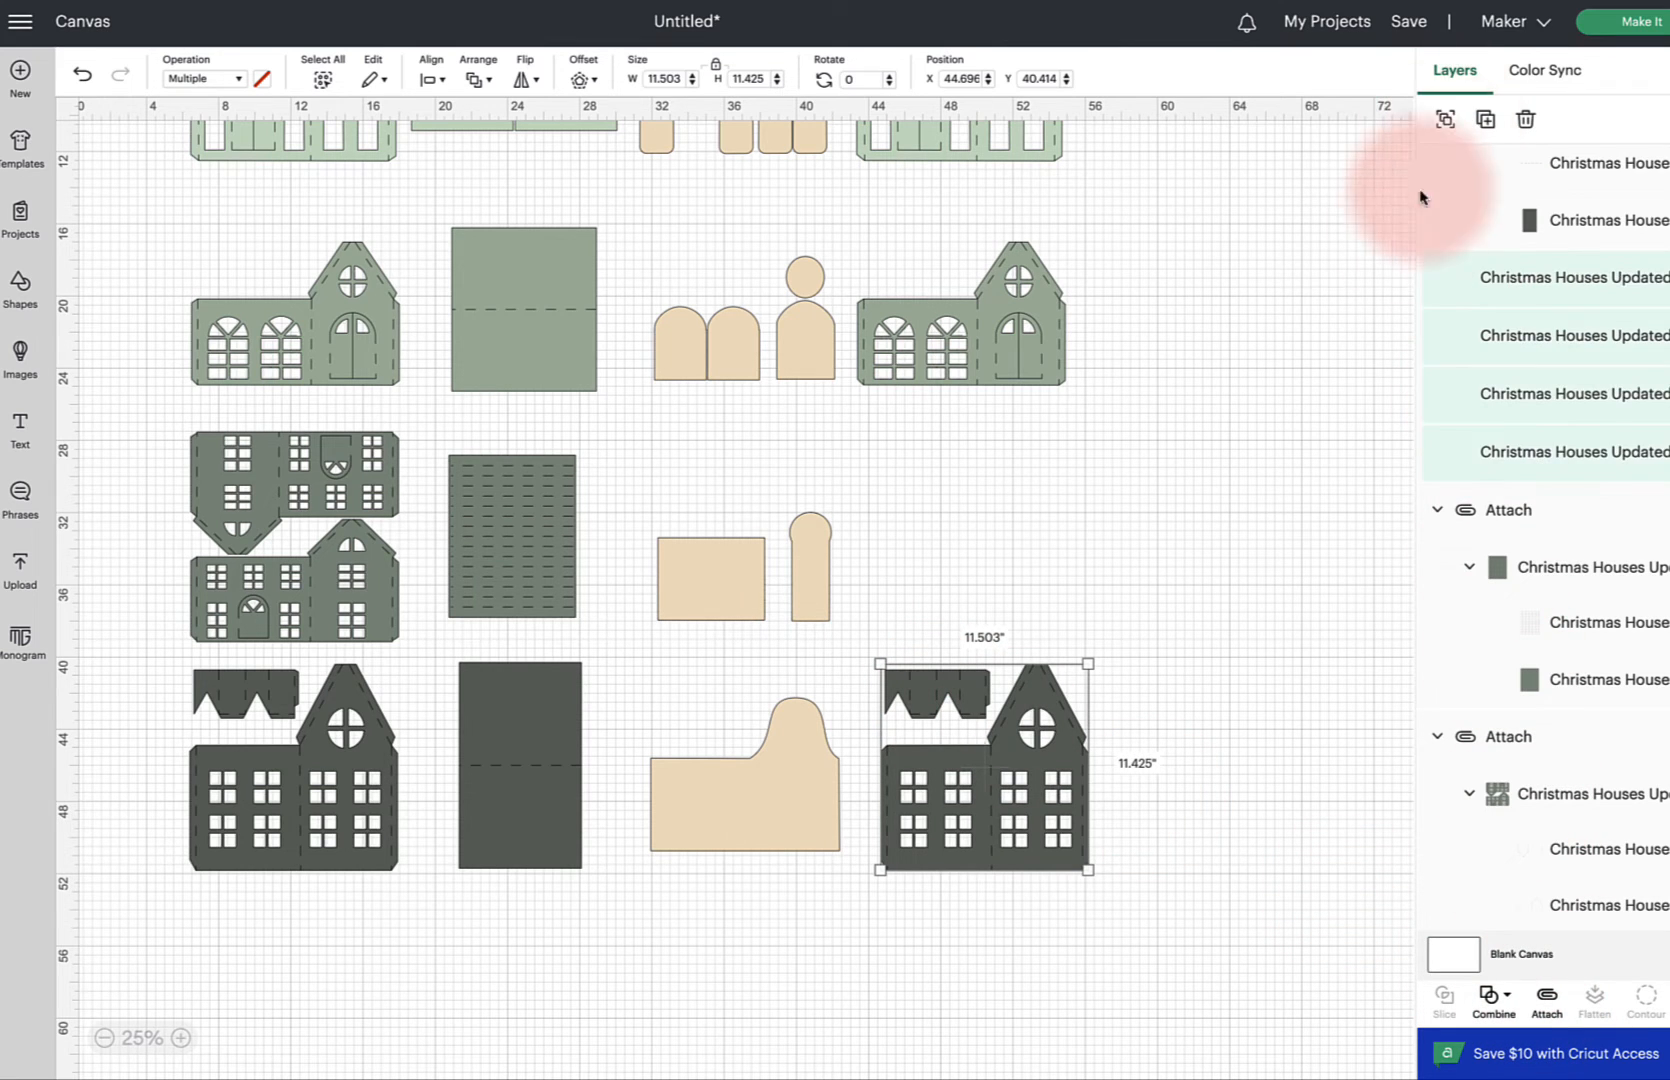
Delete the separate roof-trim strip and its score layer from the copied dark green house
click(1050, 628)
click(960, 690)
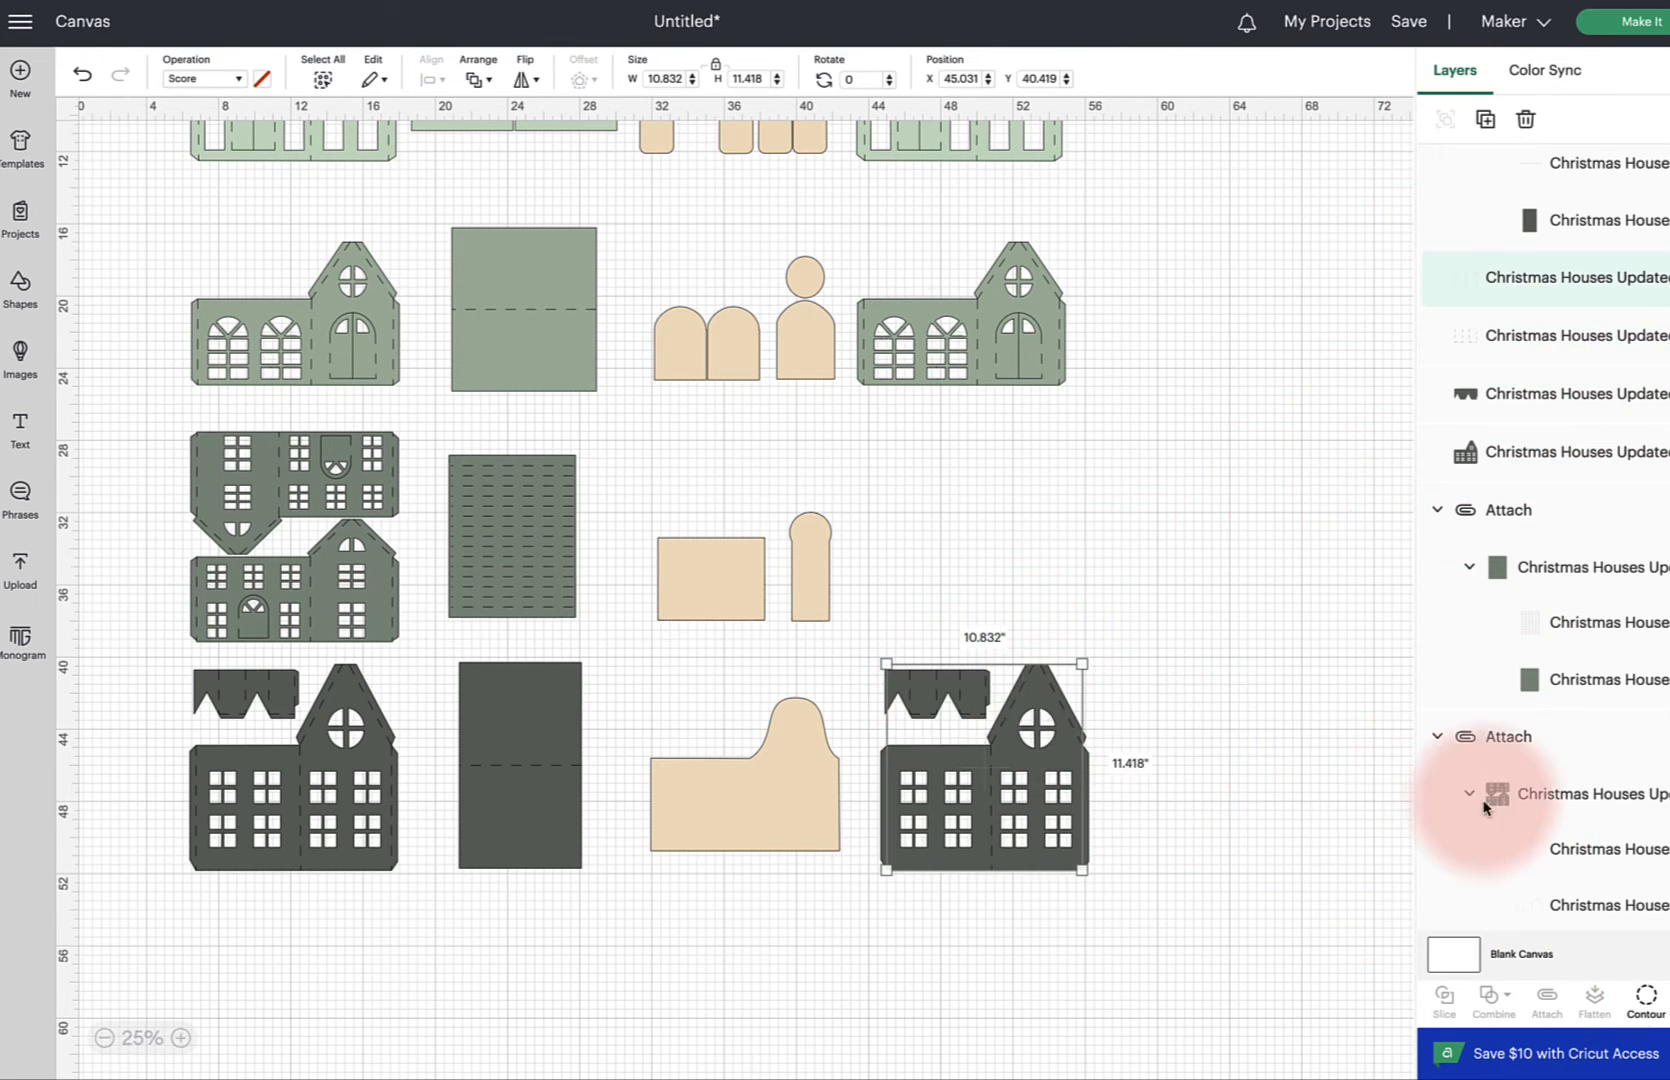
scroll(1497, 808, down, 5)
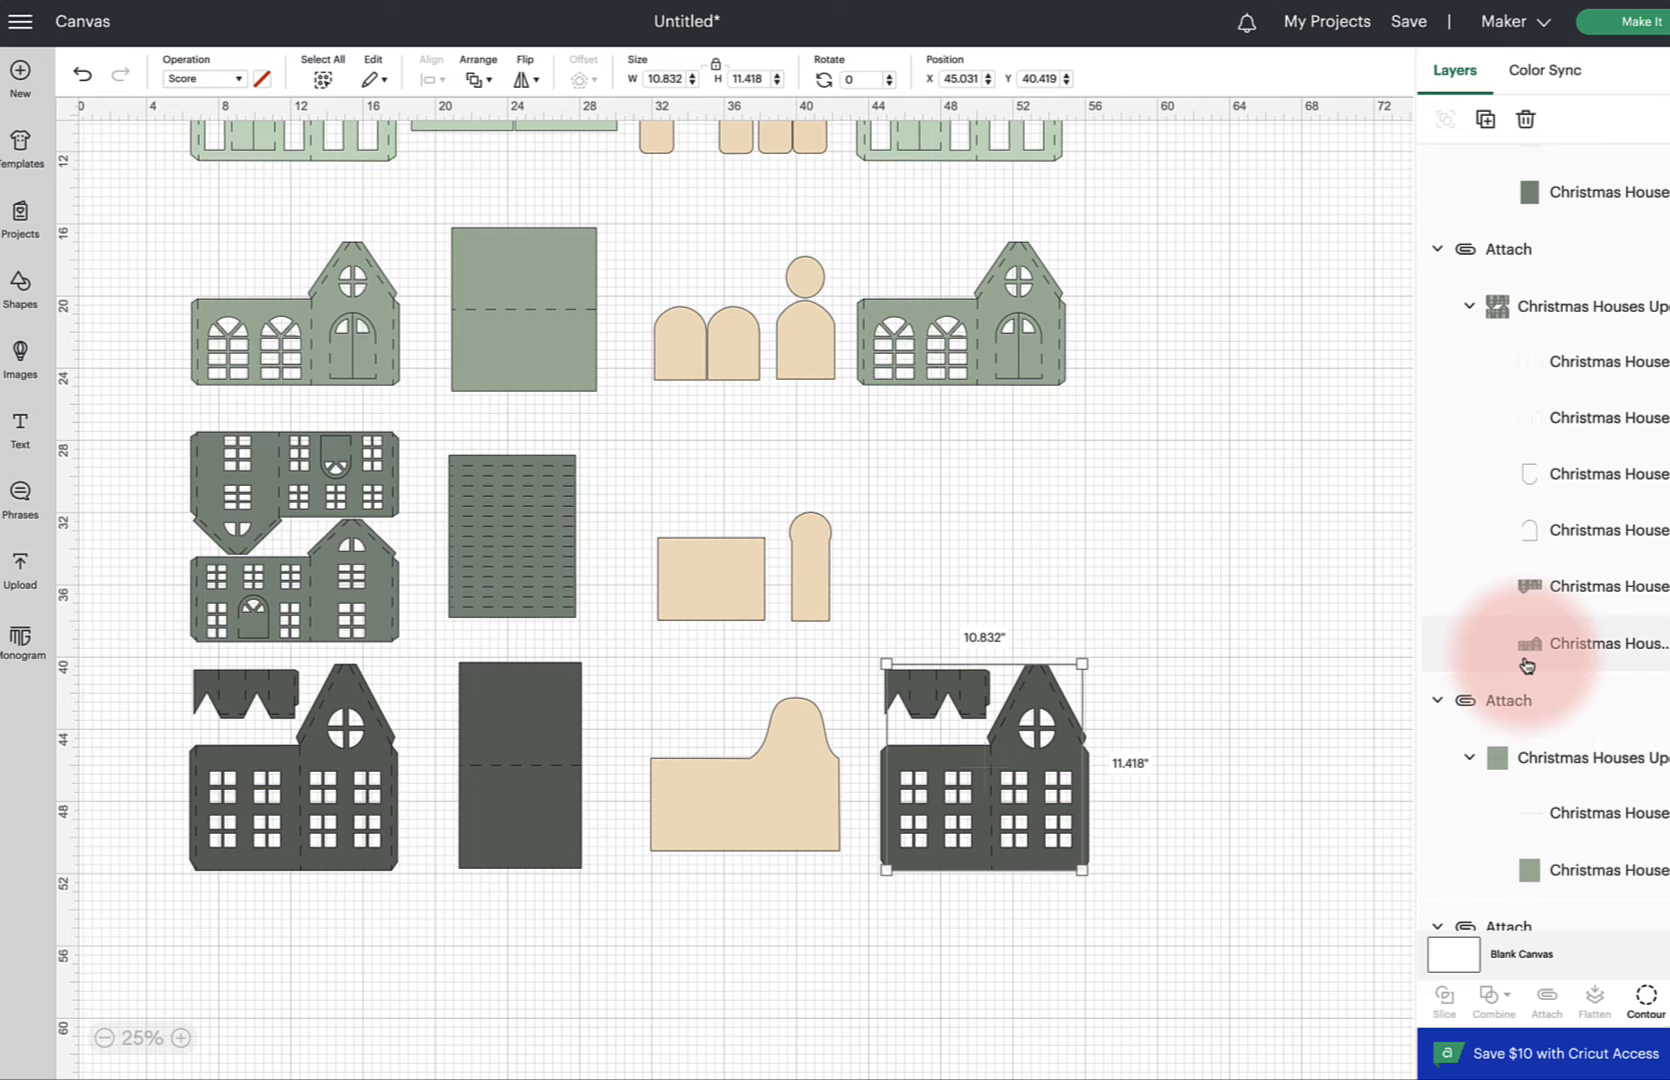
scroll(1527, 664, up, 4)
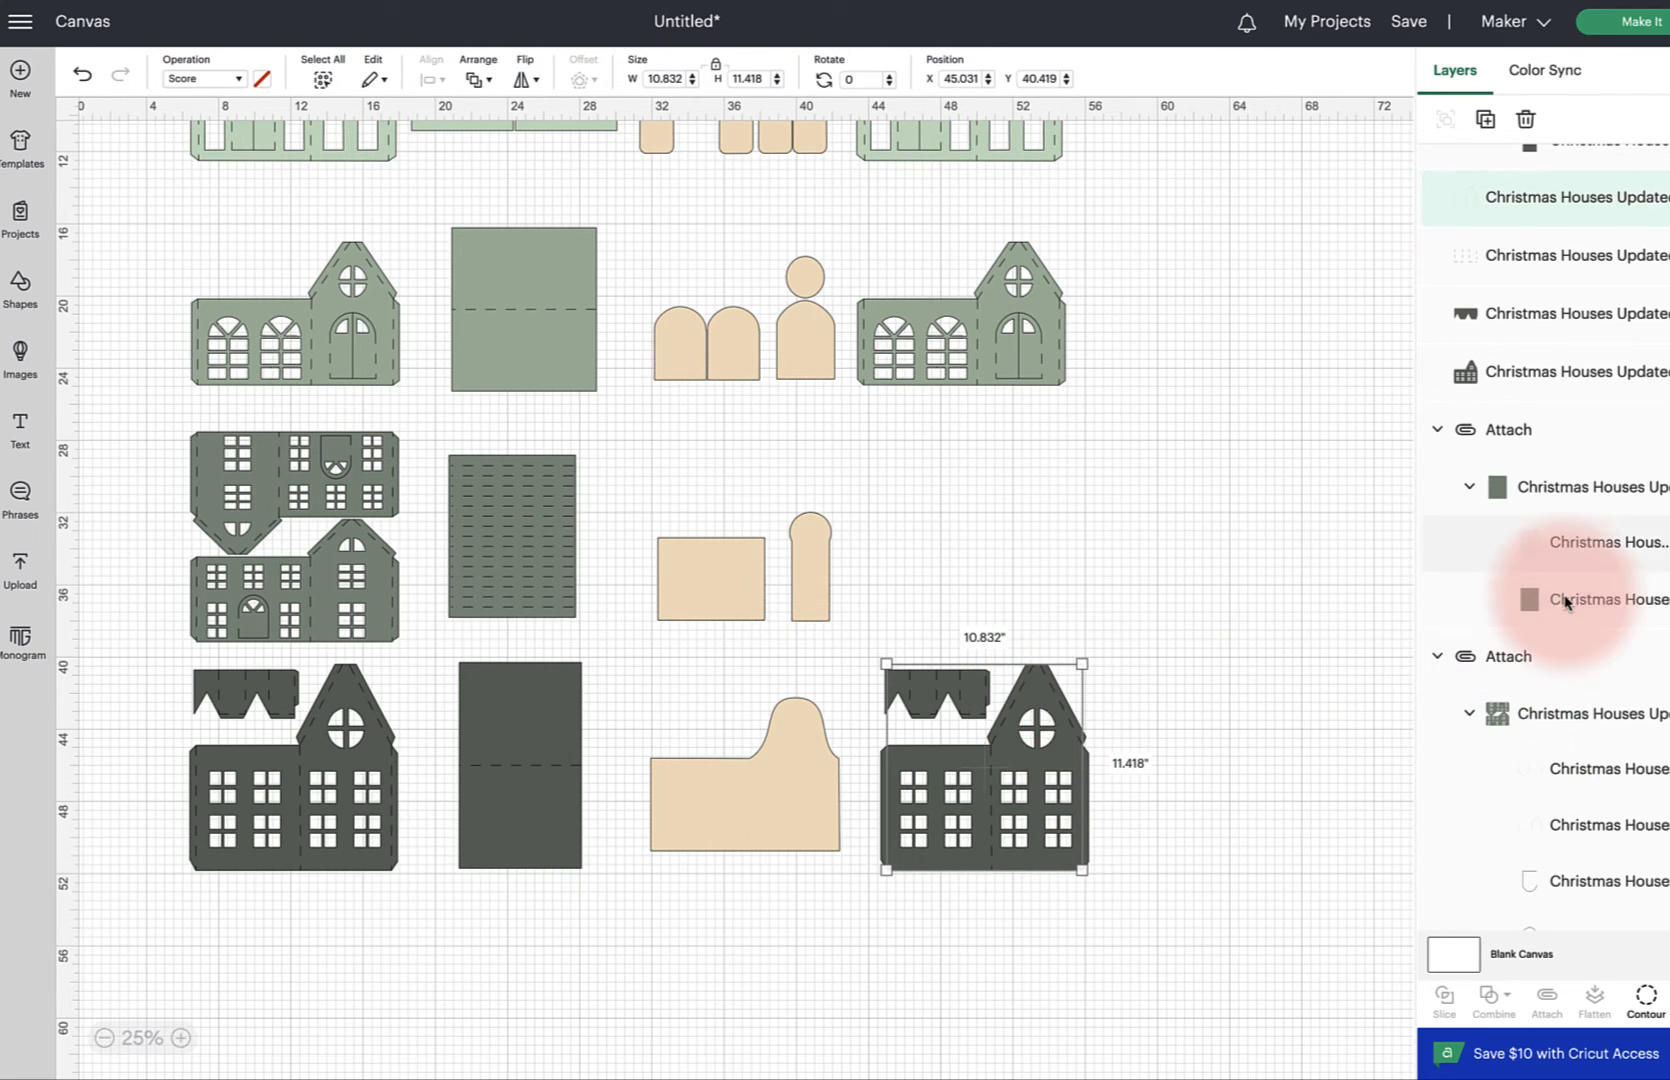
scroll(1514, 592, up, 3)
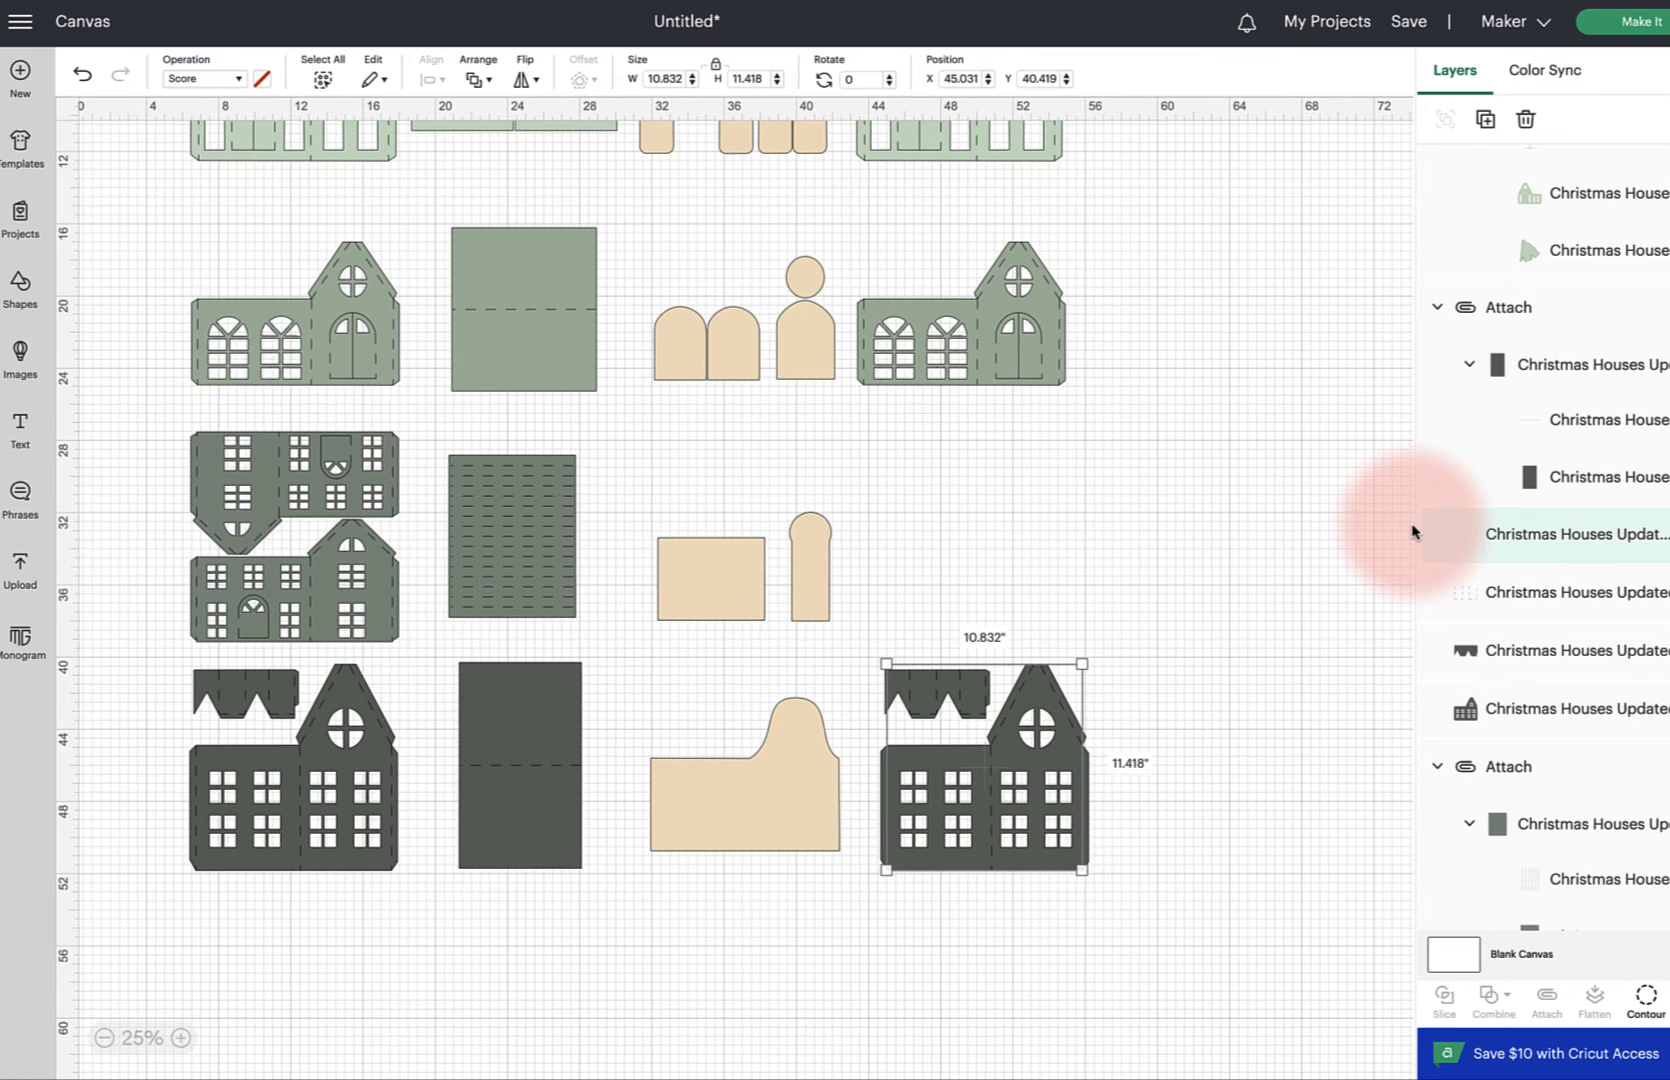
click(1524, 662)
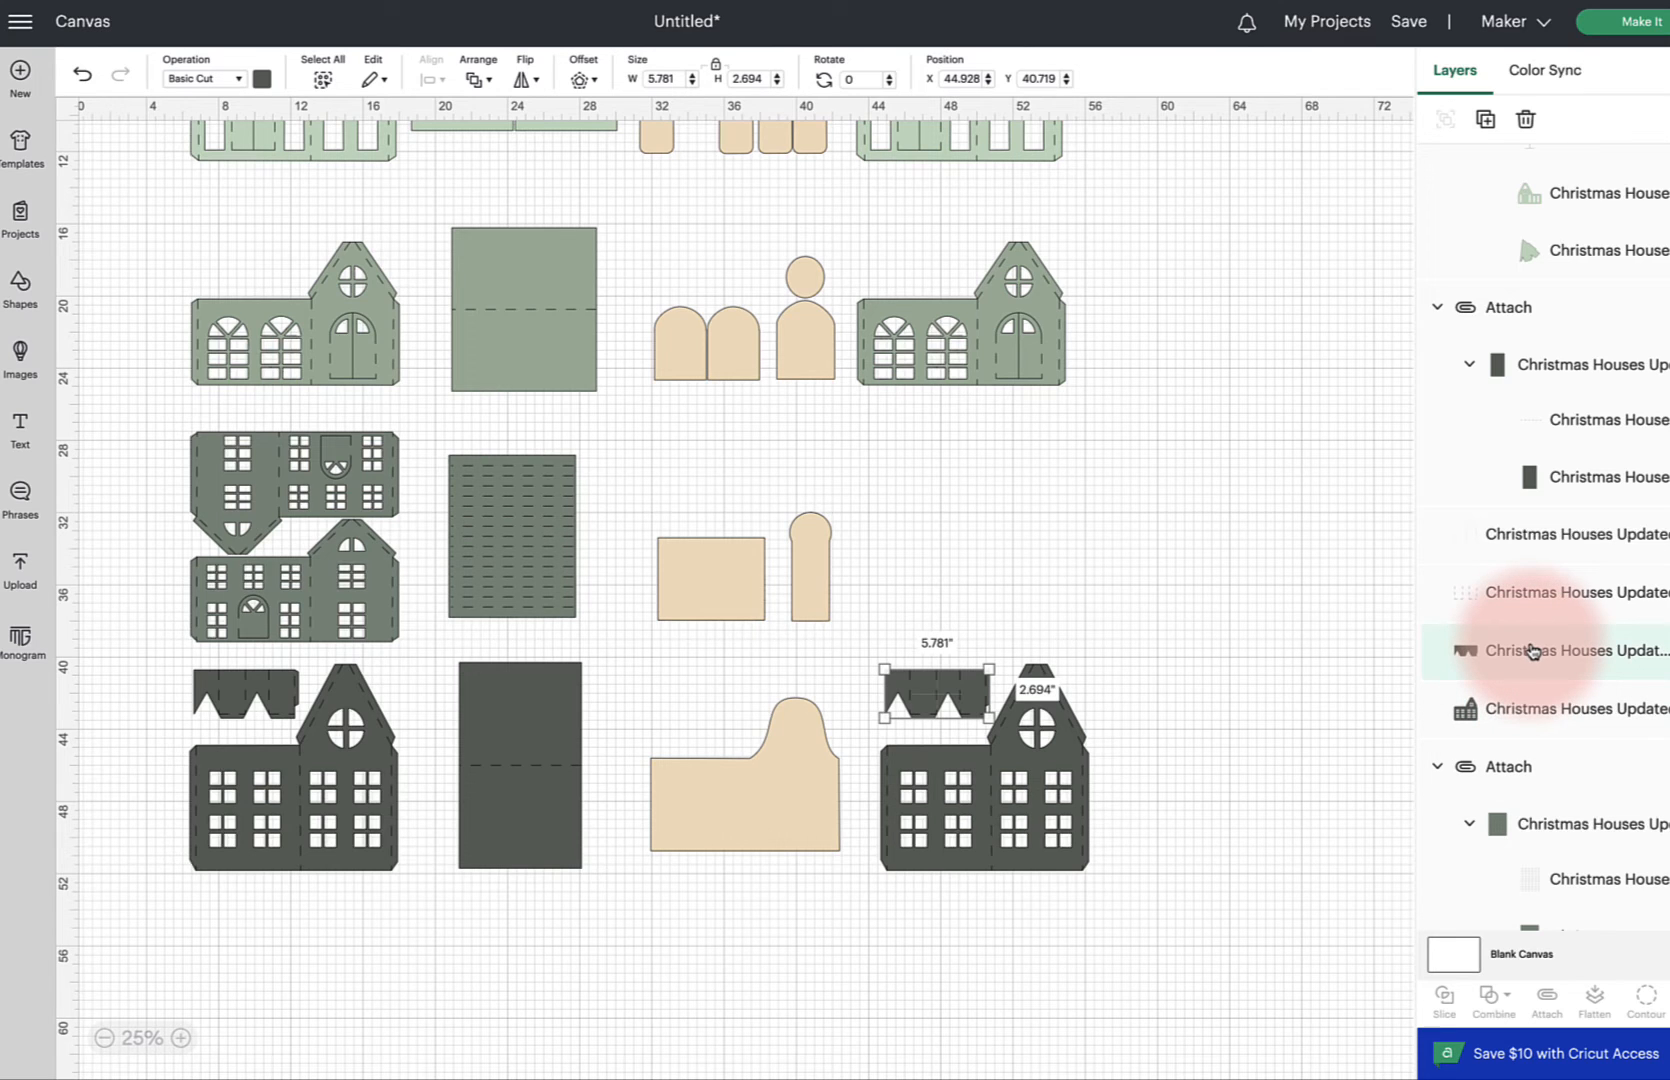
shift+click(1515, 595)
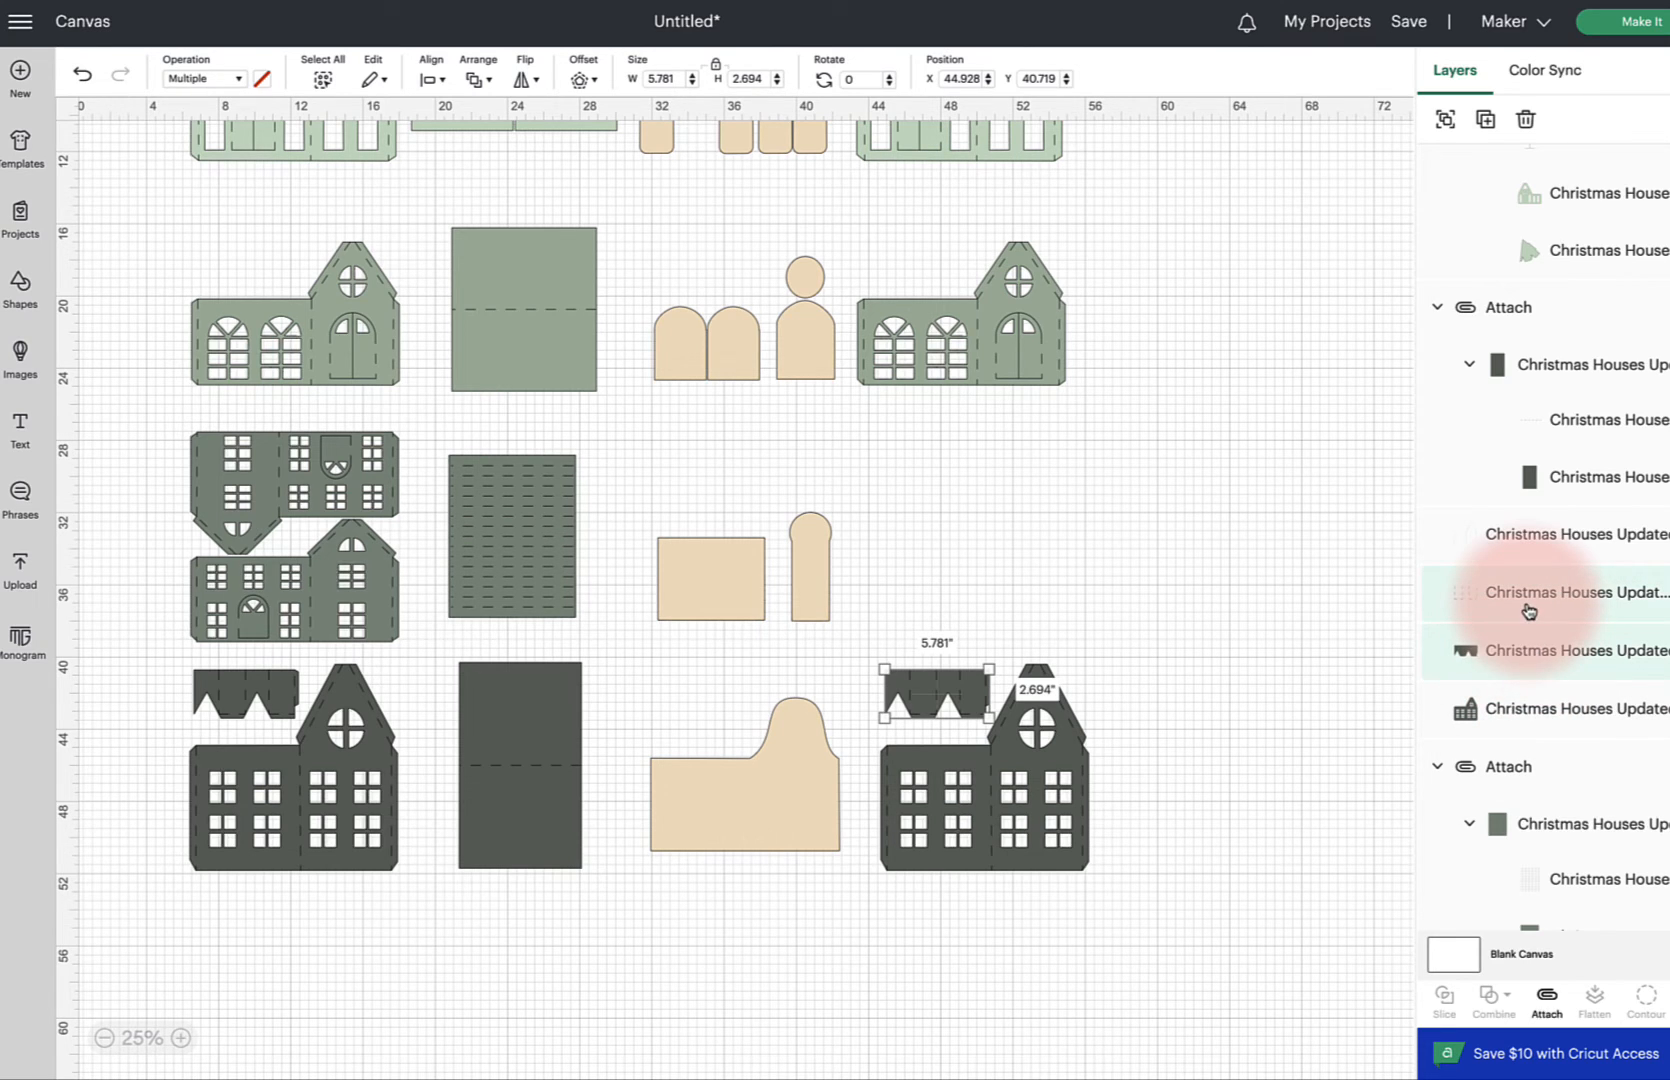
click(1538, 968)
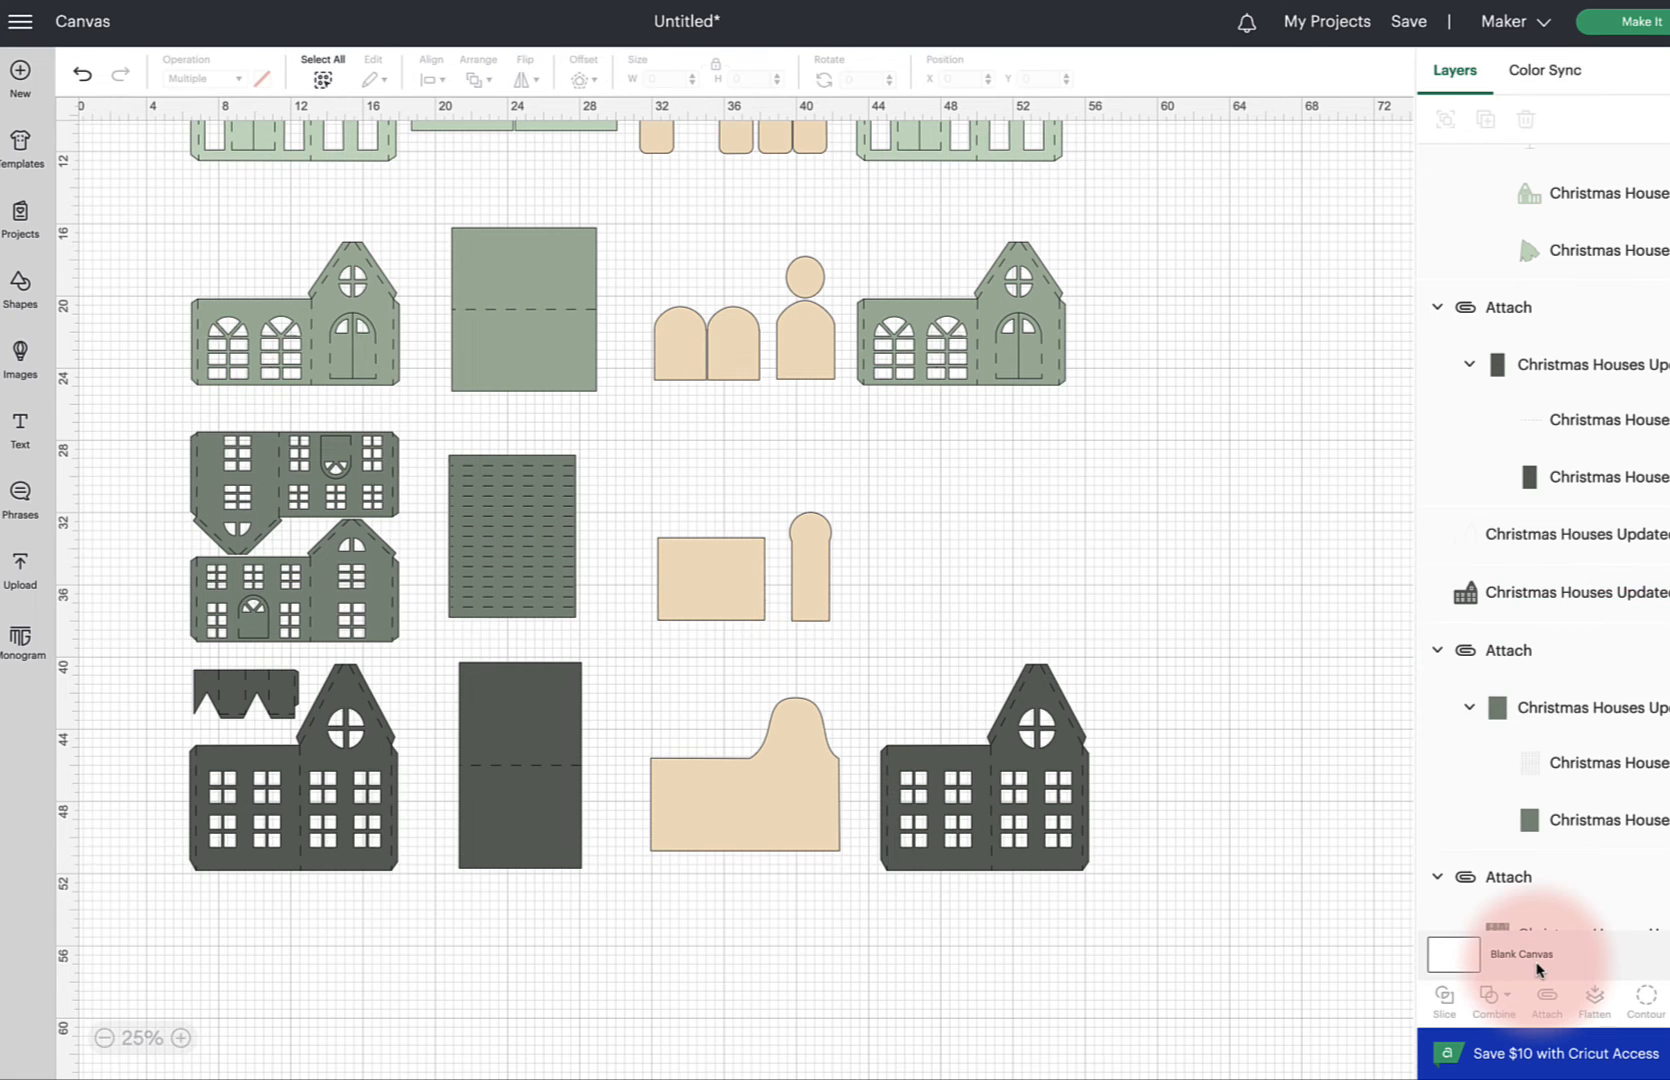
scroll(1226, 656, up, 3)
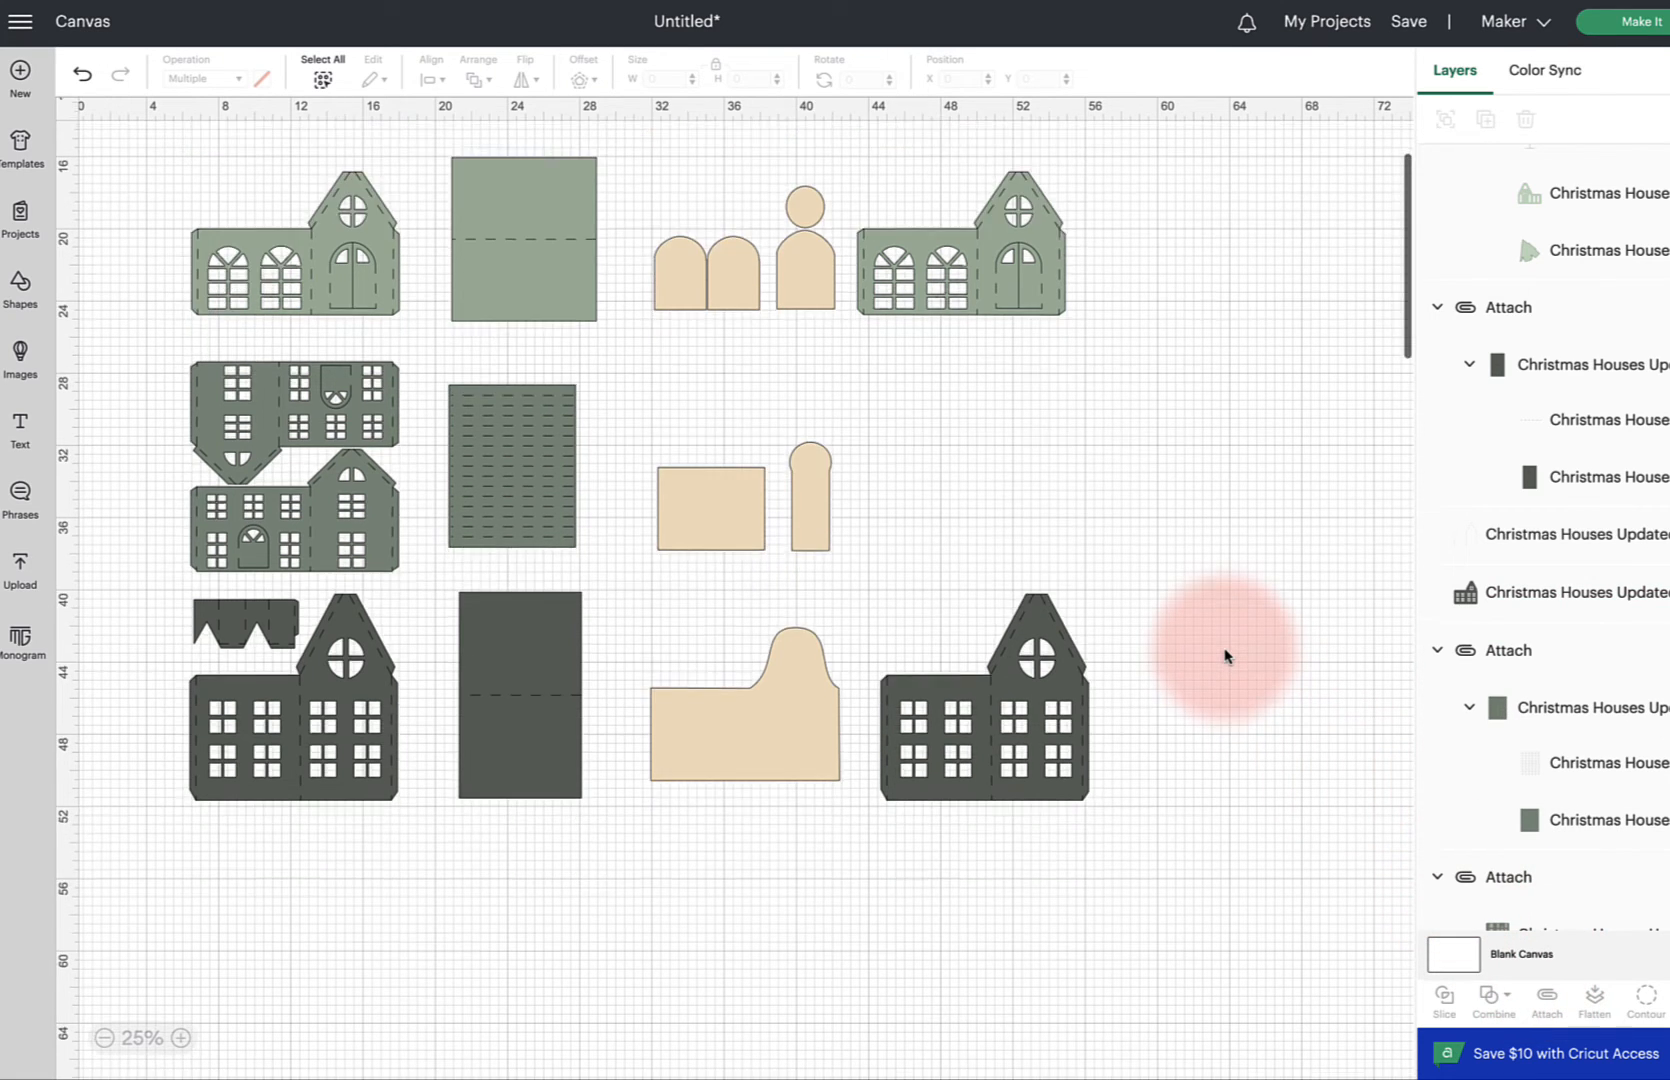
scroll(1226, 656, up, 2)
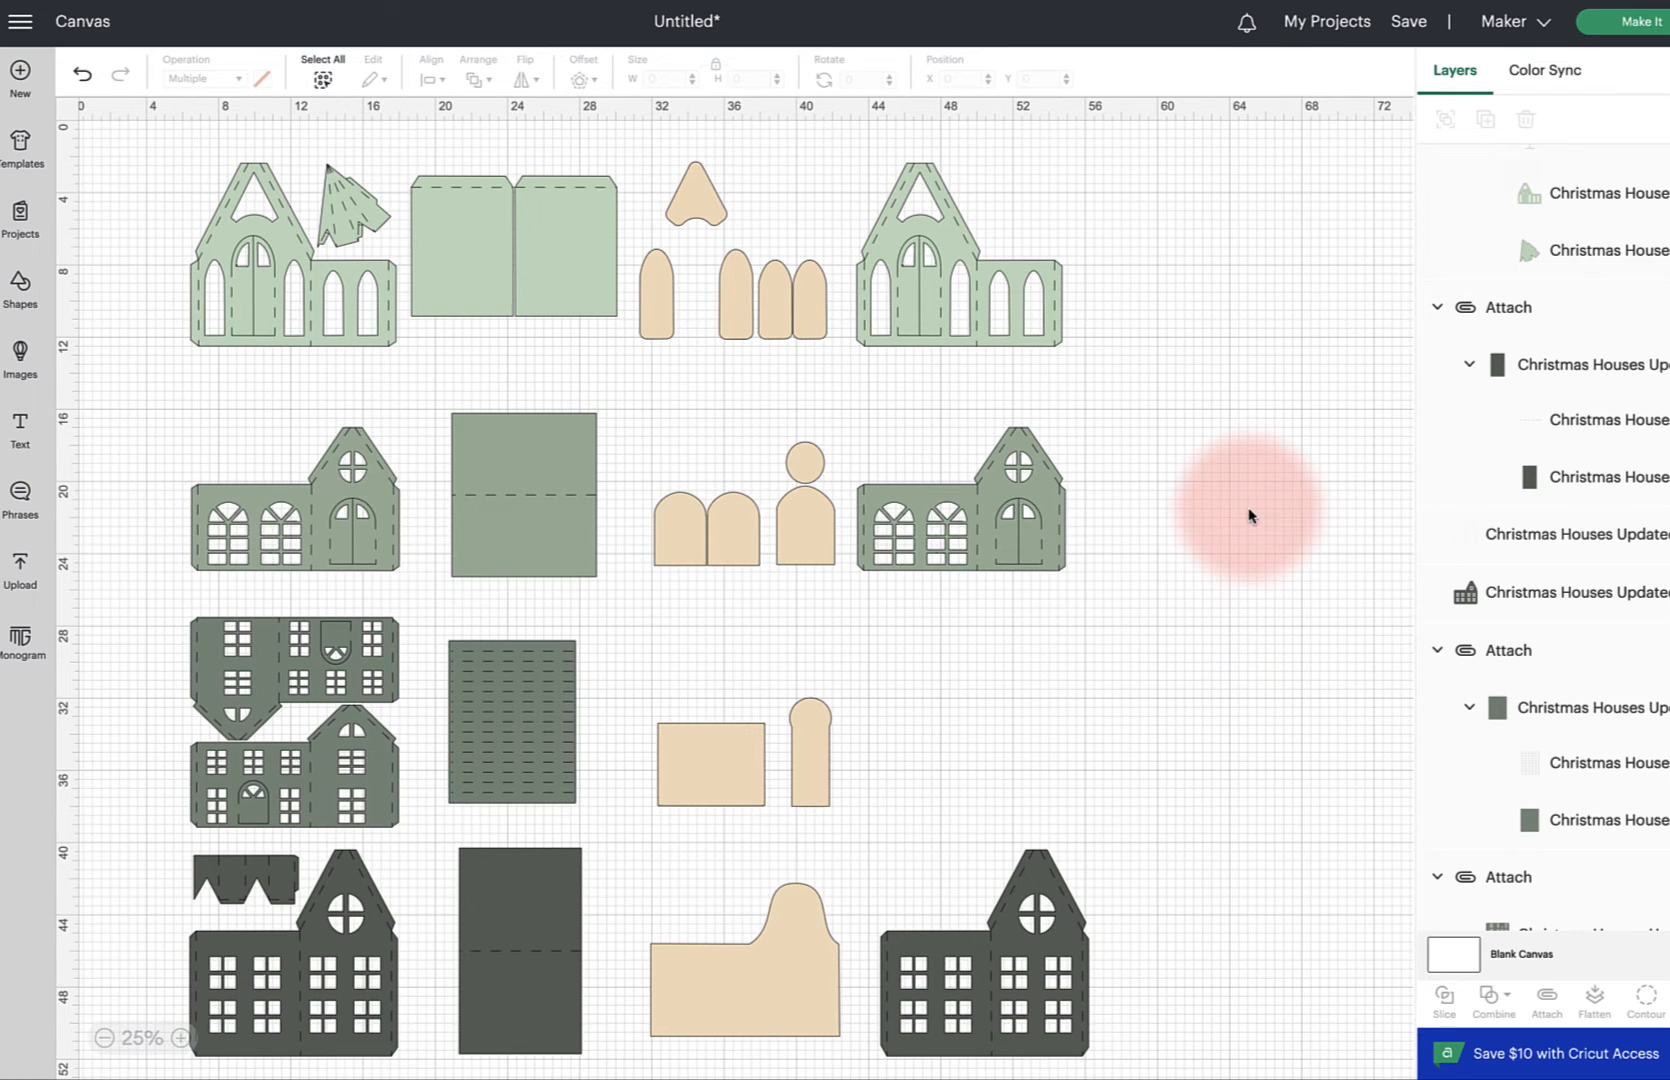
scroll(1248, 515, down, 5)
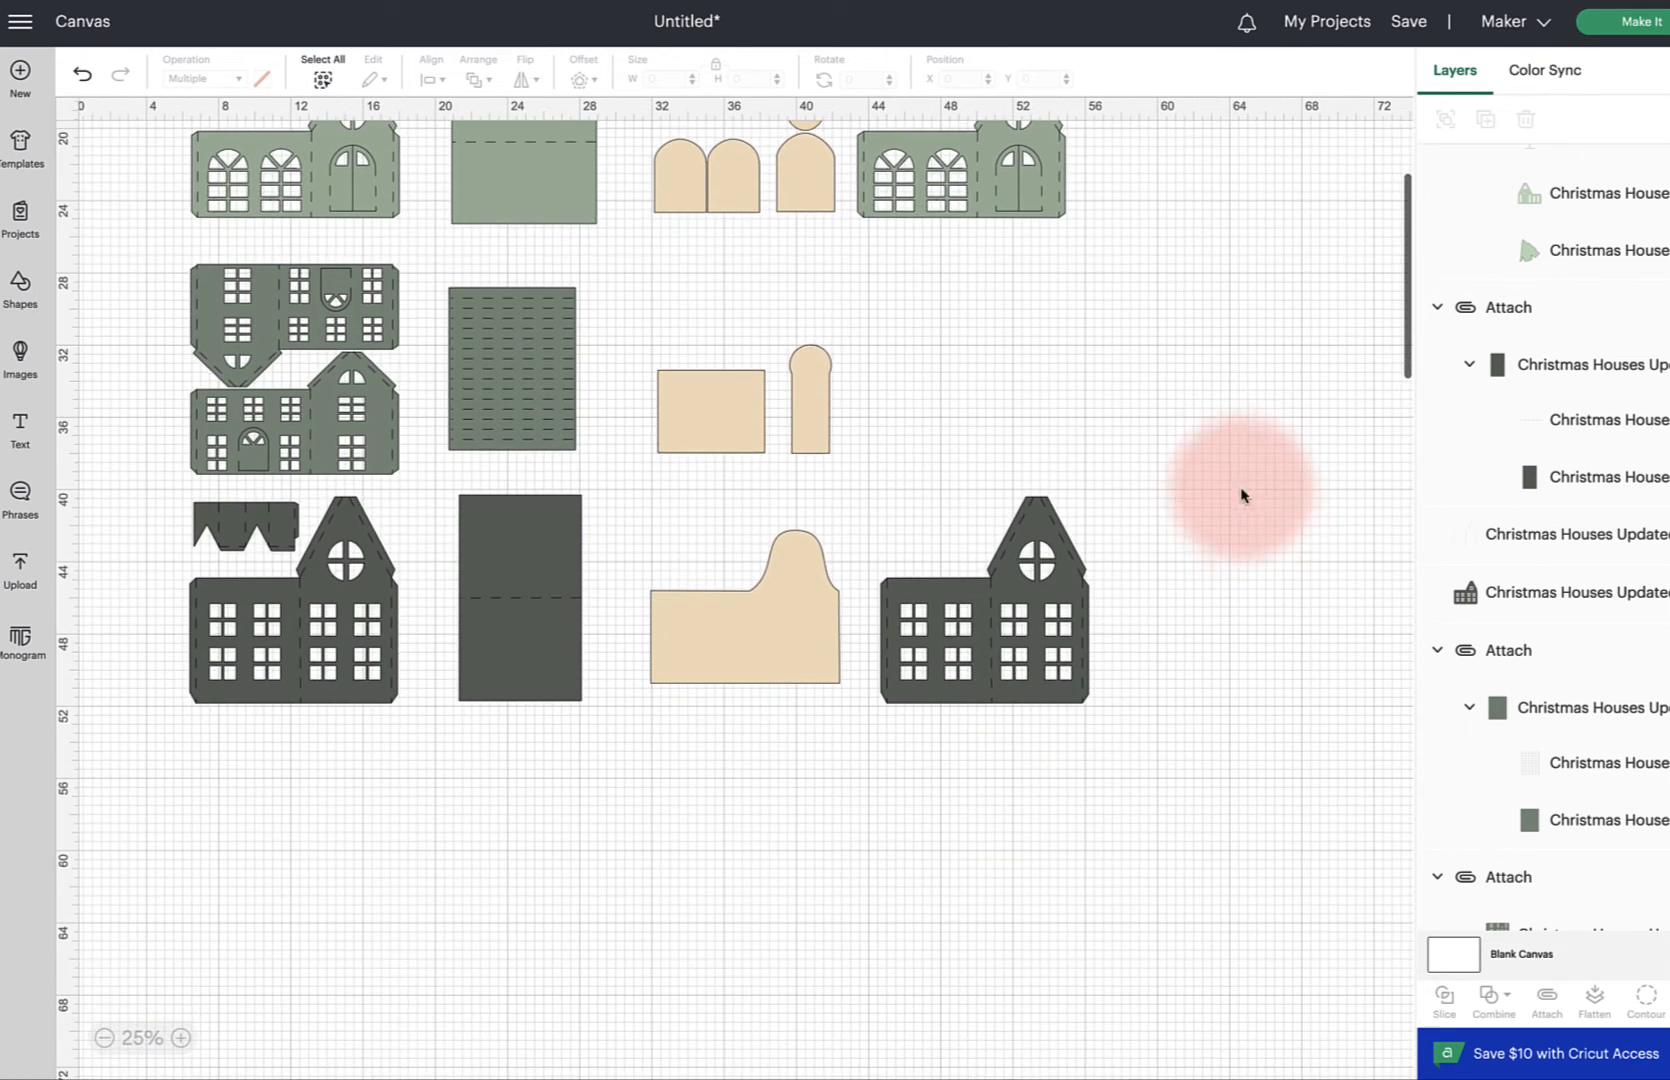
Try to proceed to Make It with the current project
scroll(1208, 403, up, 5)
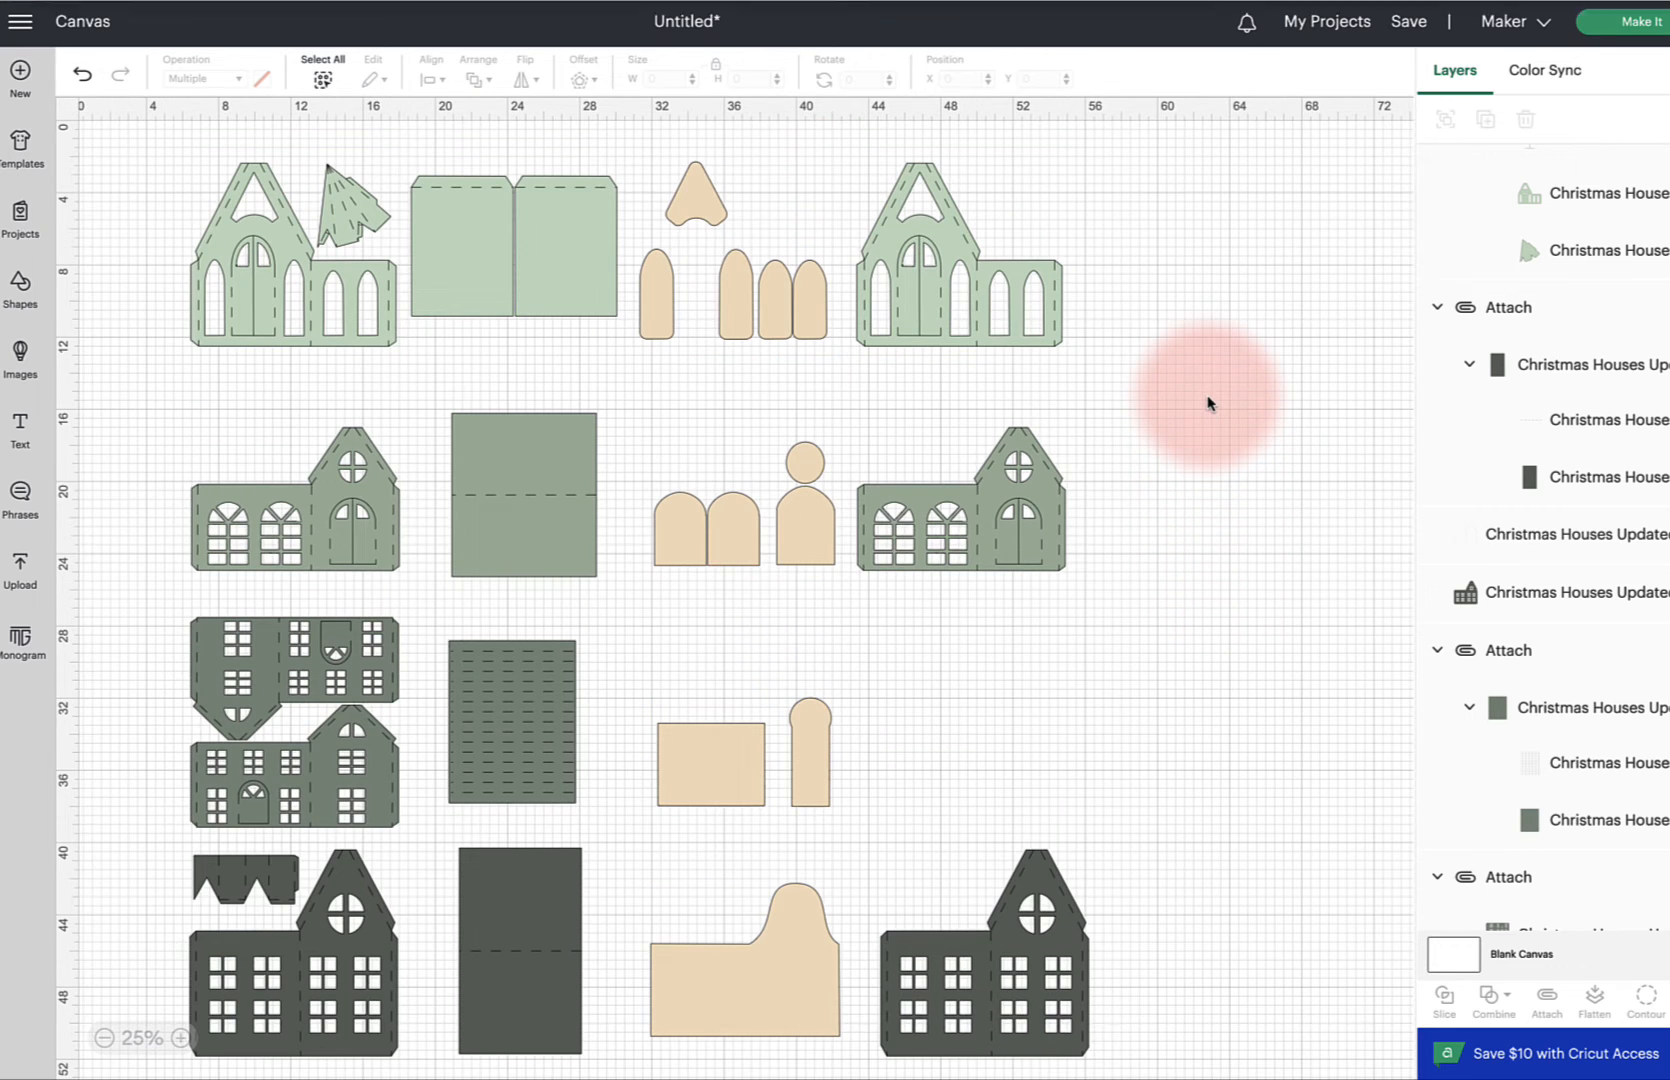
click(1645, 24)
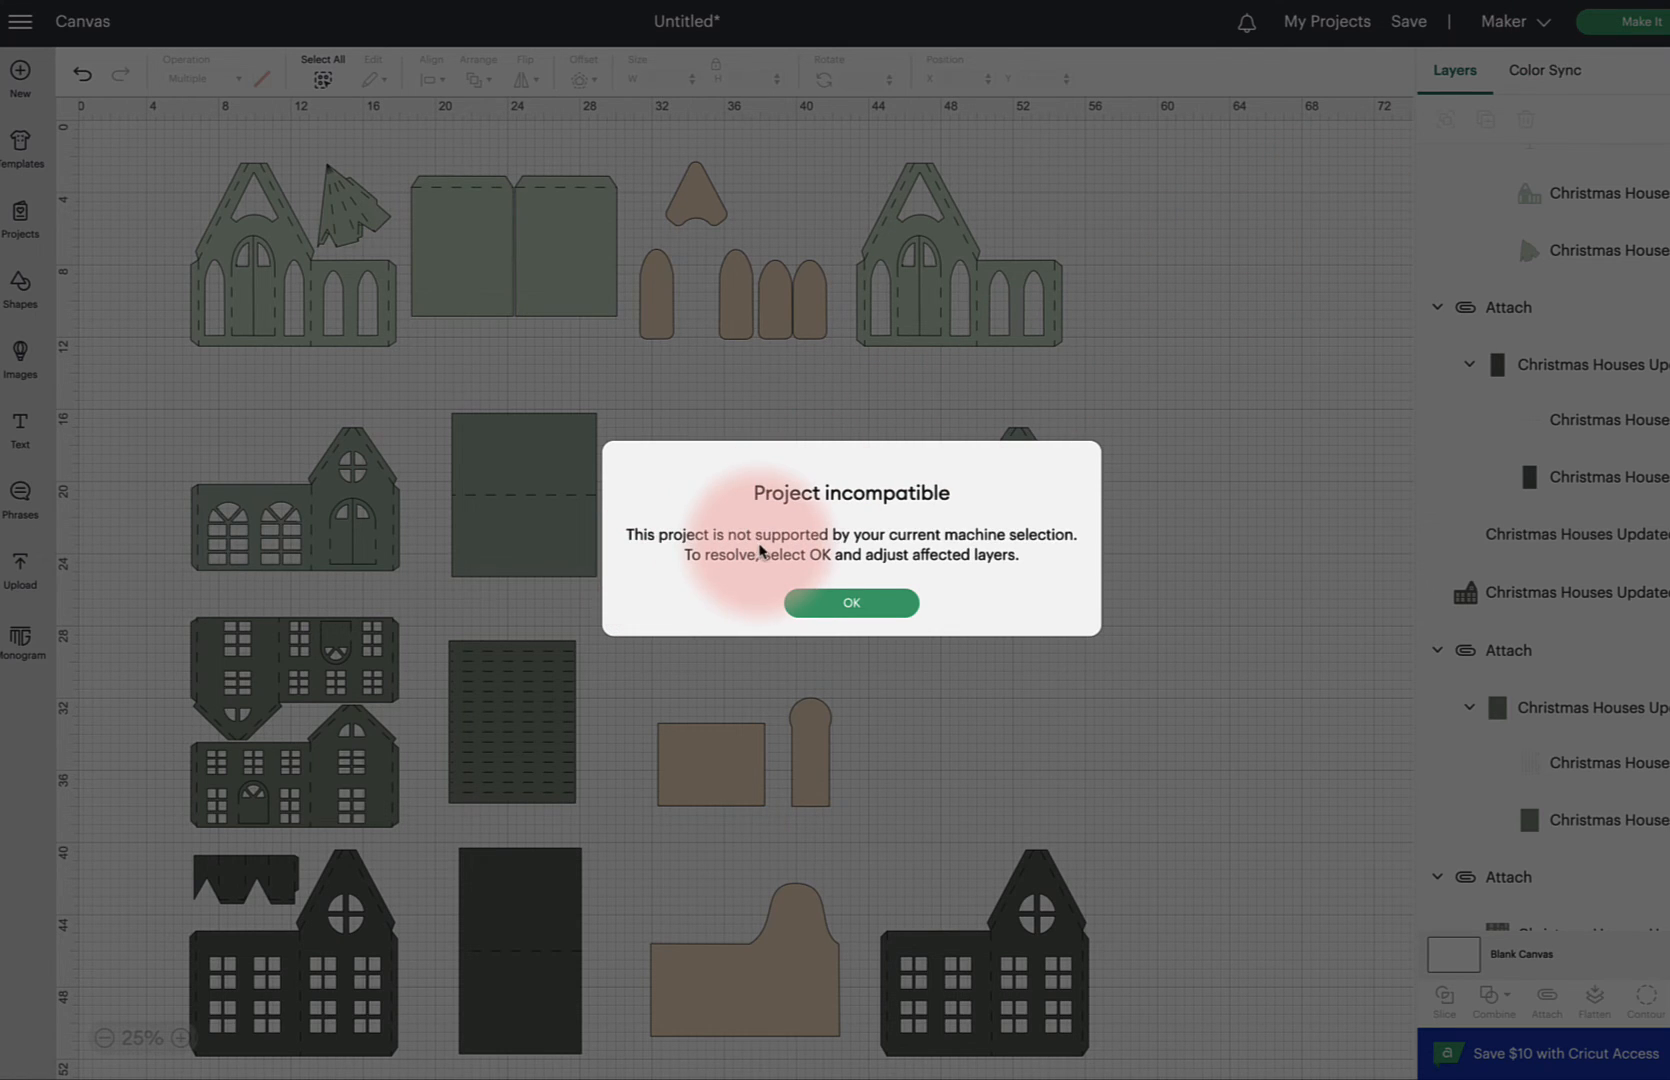
click(864, 605)
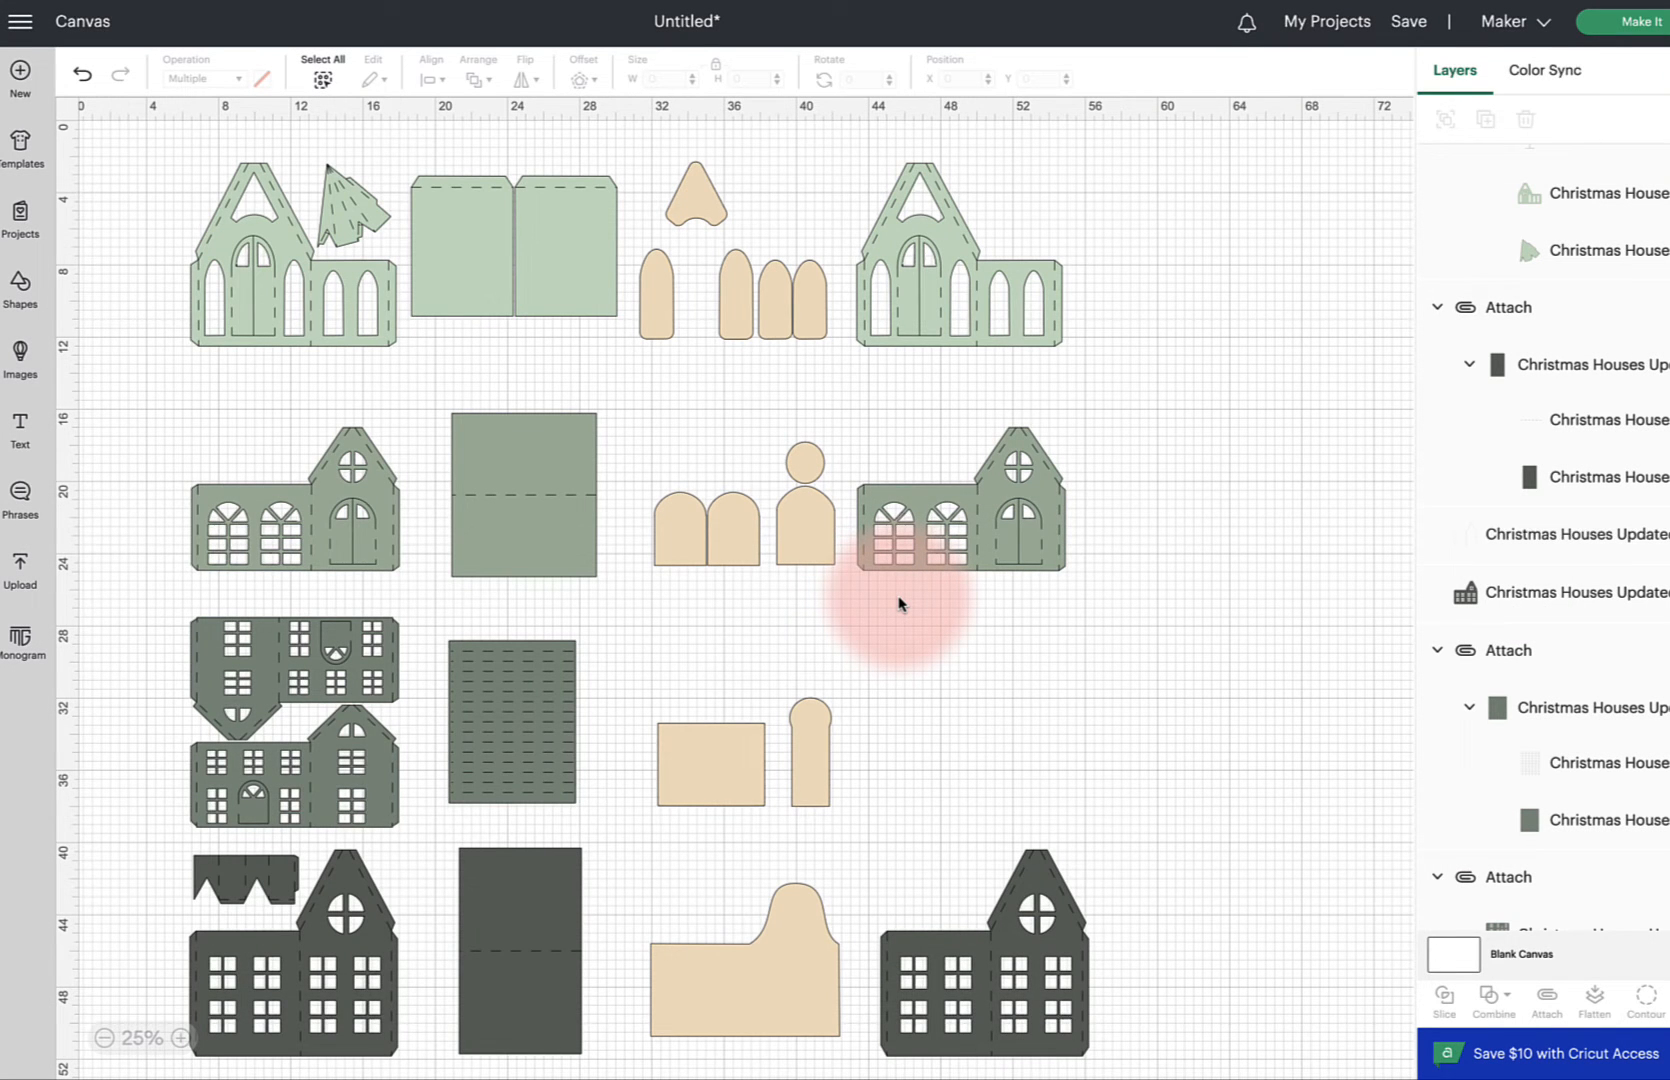
Select the house fronts and wall pieces in the upper rows one by one to check their groupings
click(1018, 338)
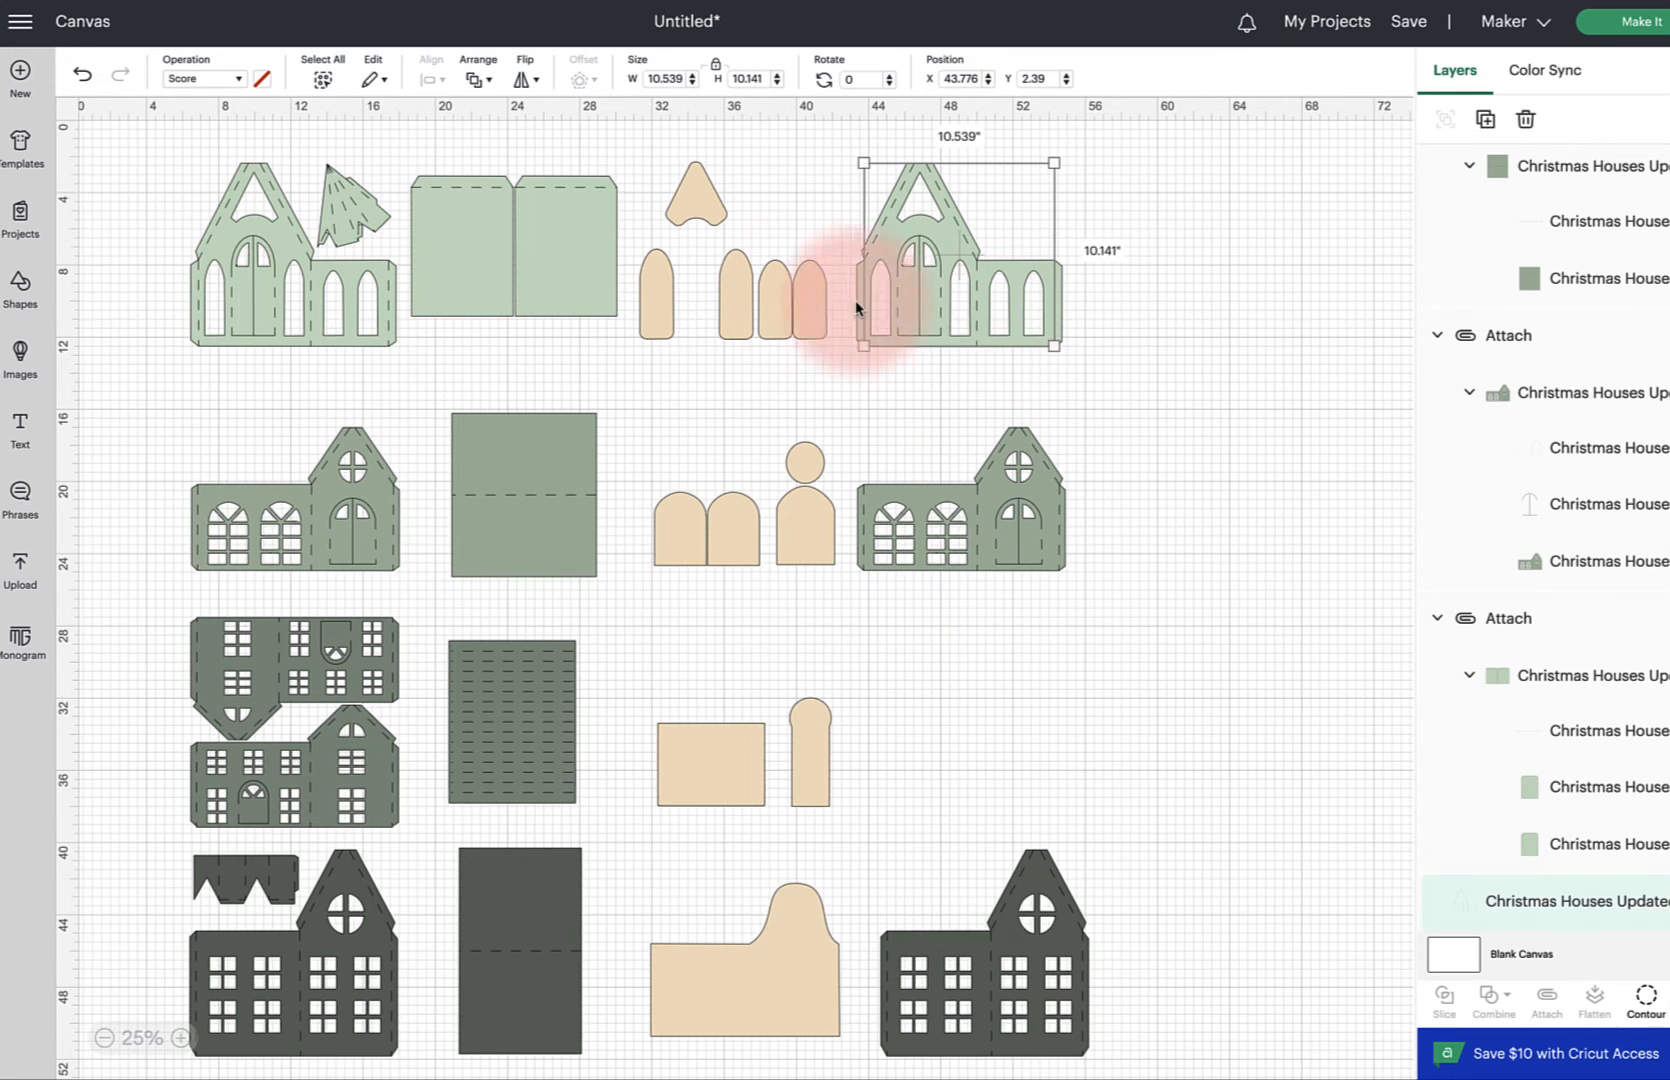
click(530, 250)
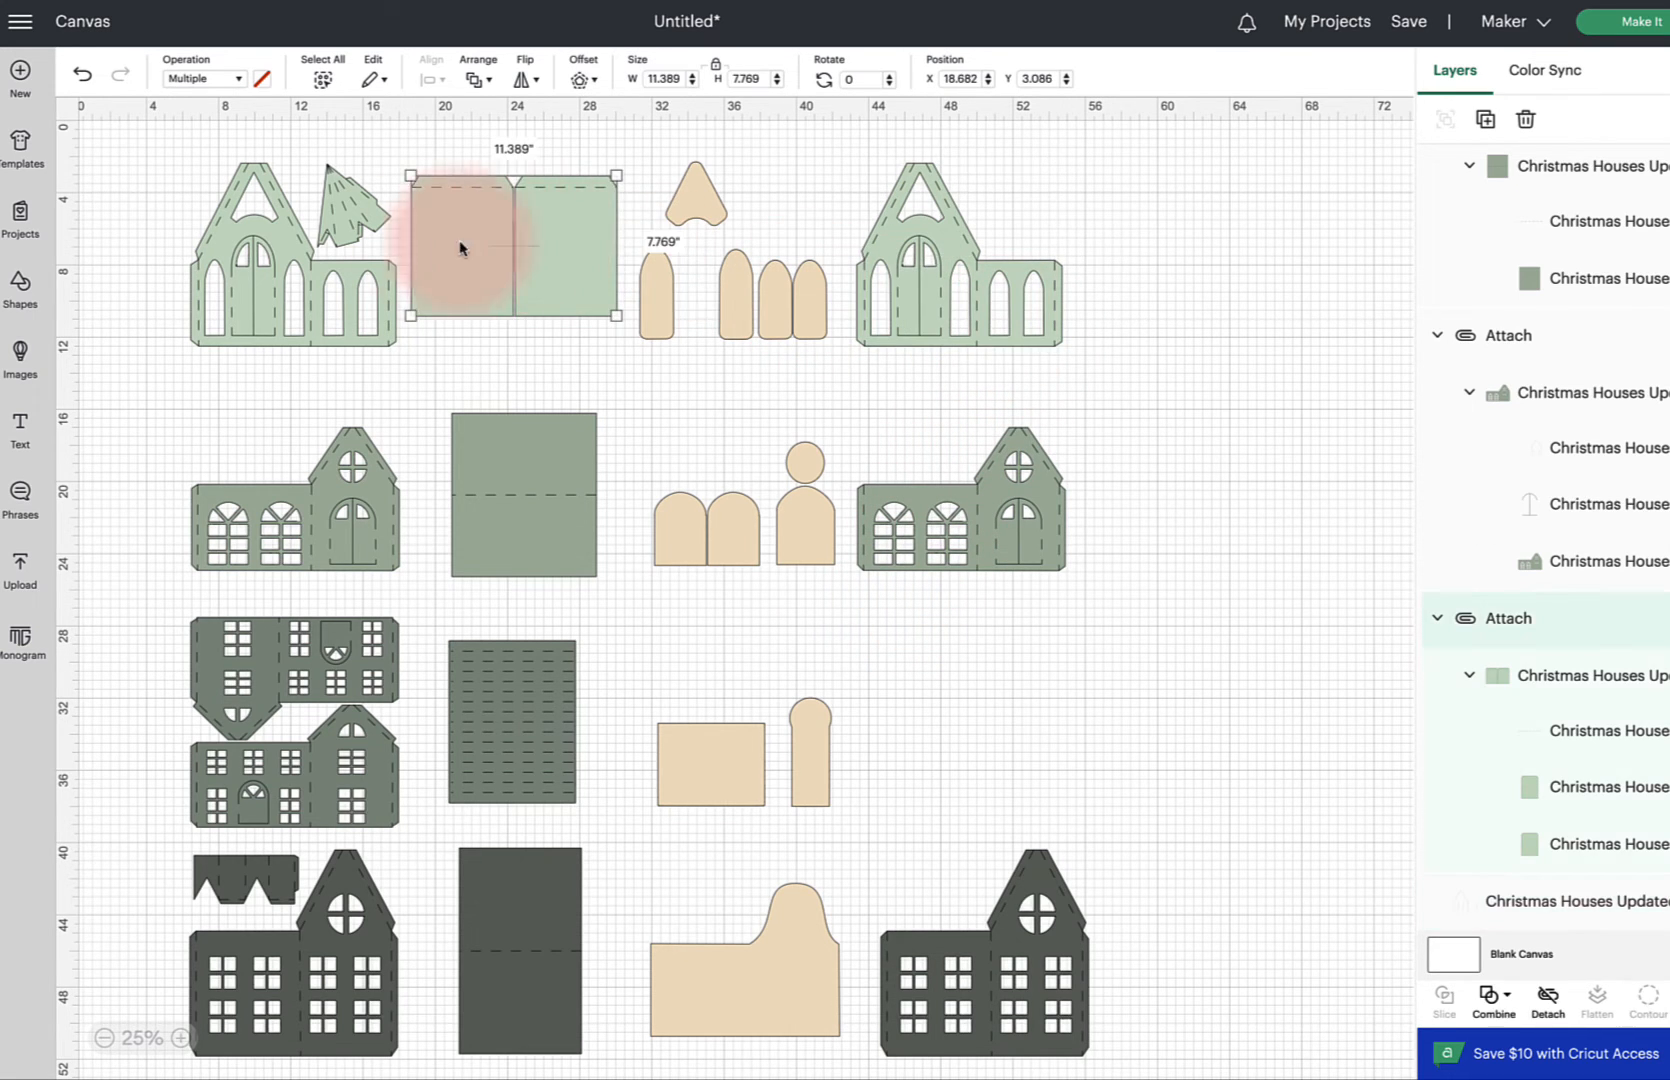
click(286, 247)
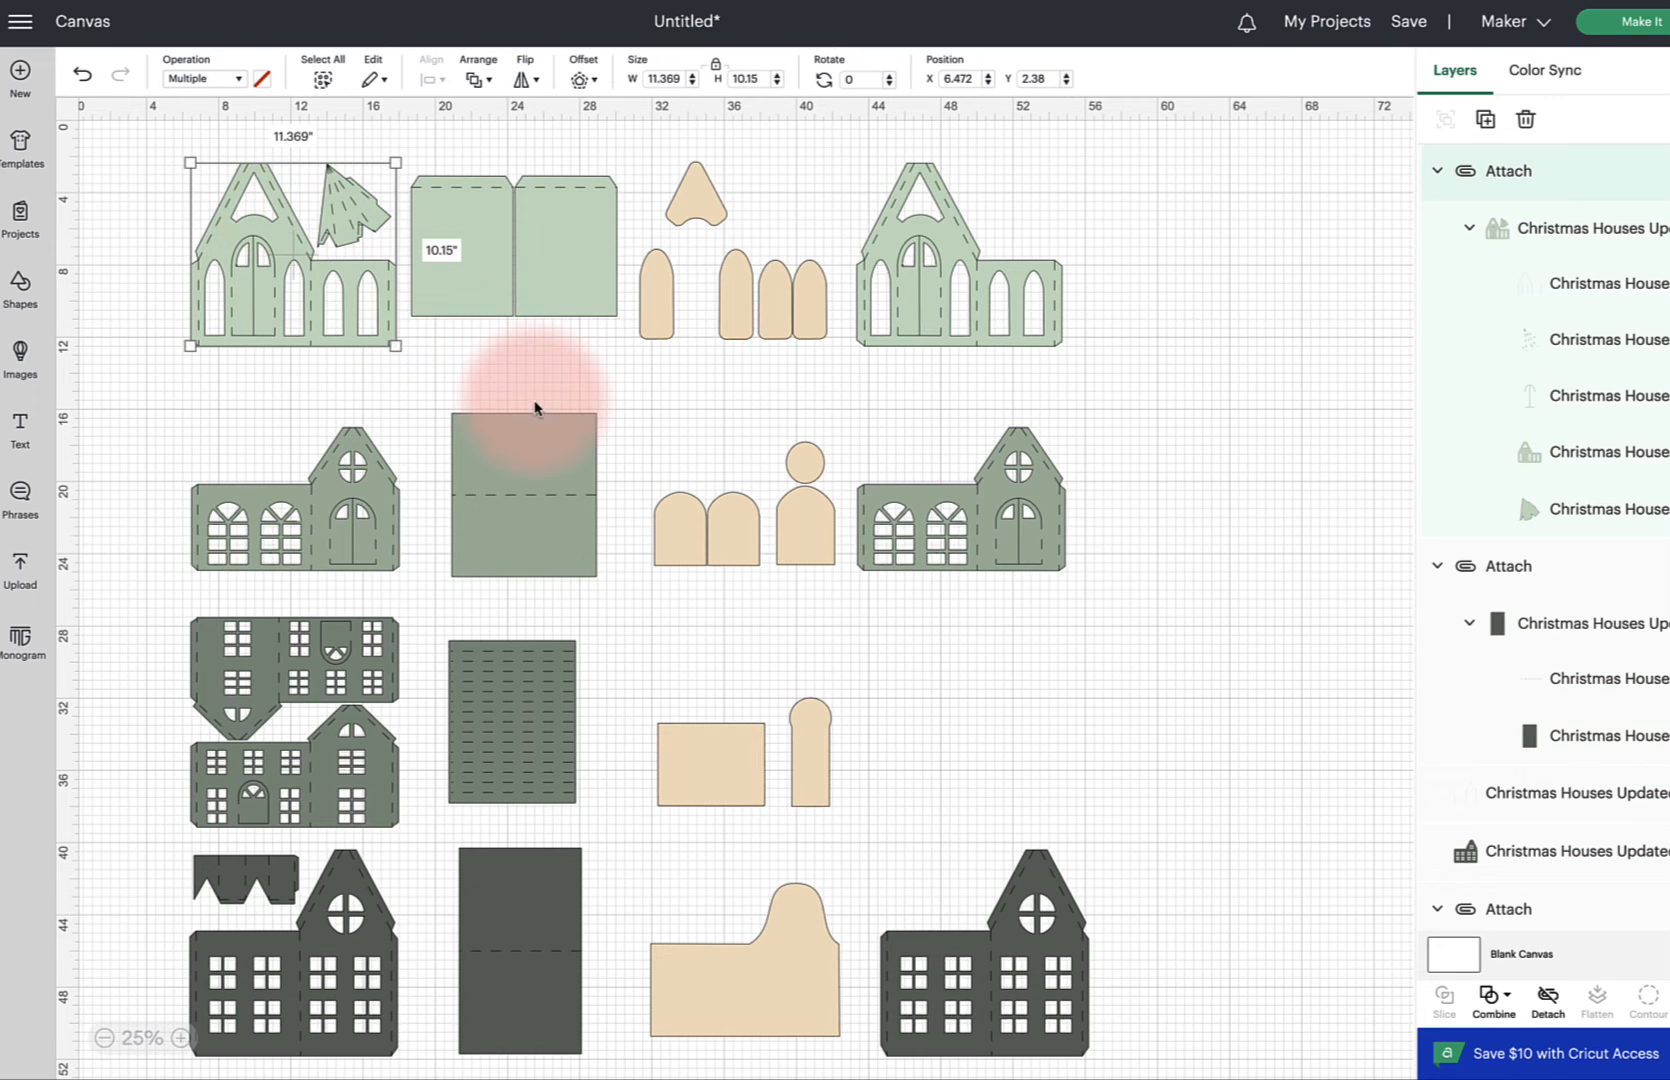
scroll(535, 408, down, 5)
click(319, 313)
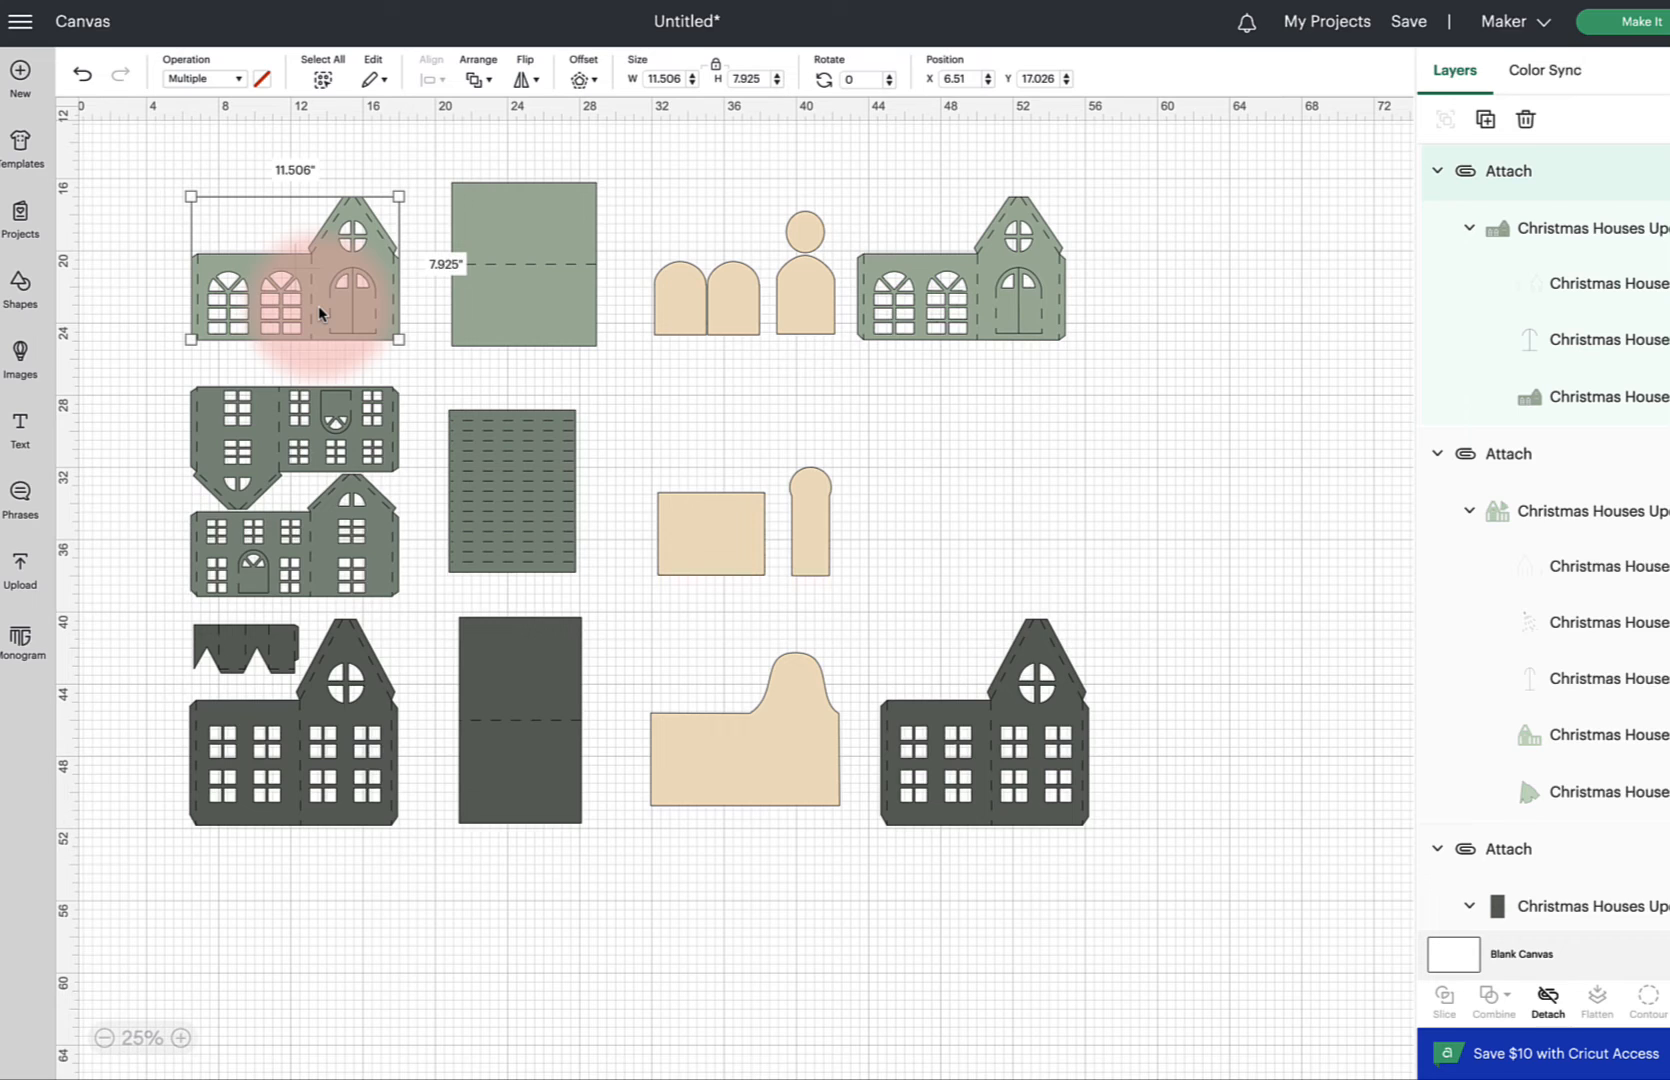
click(268, 197)
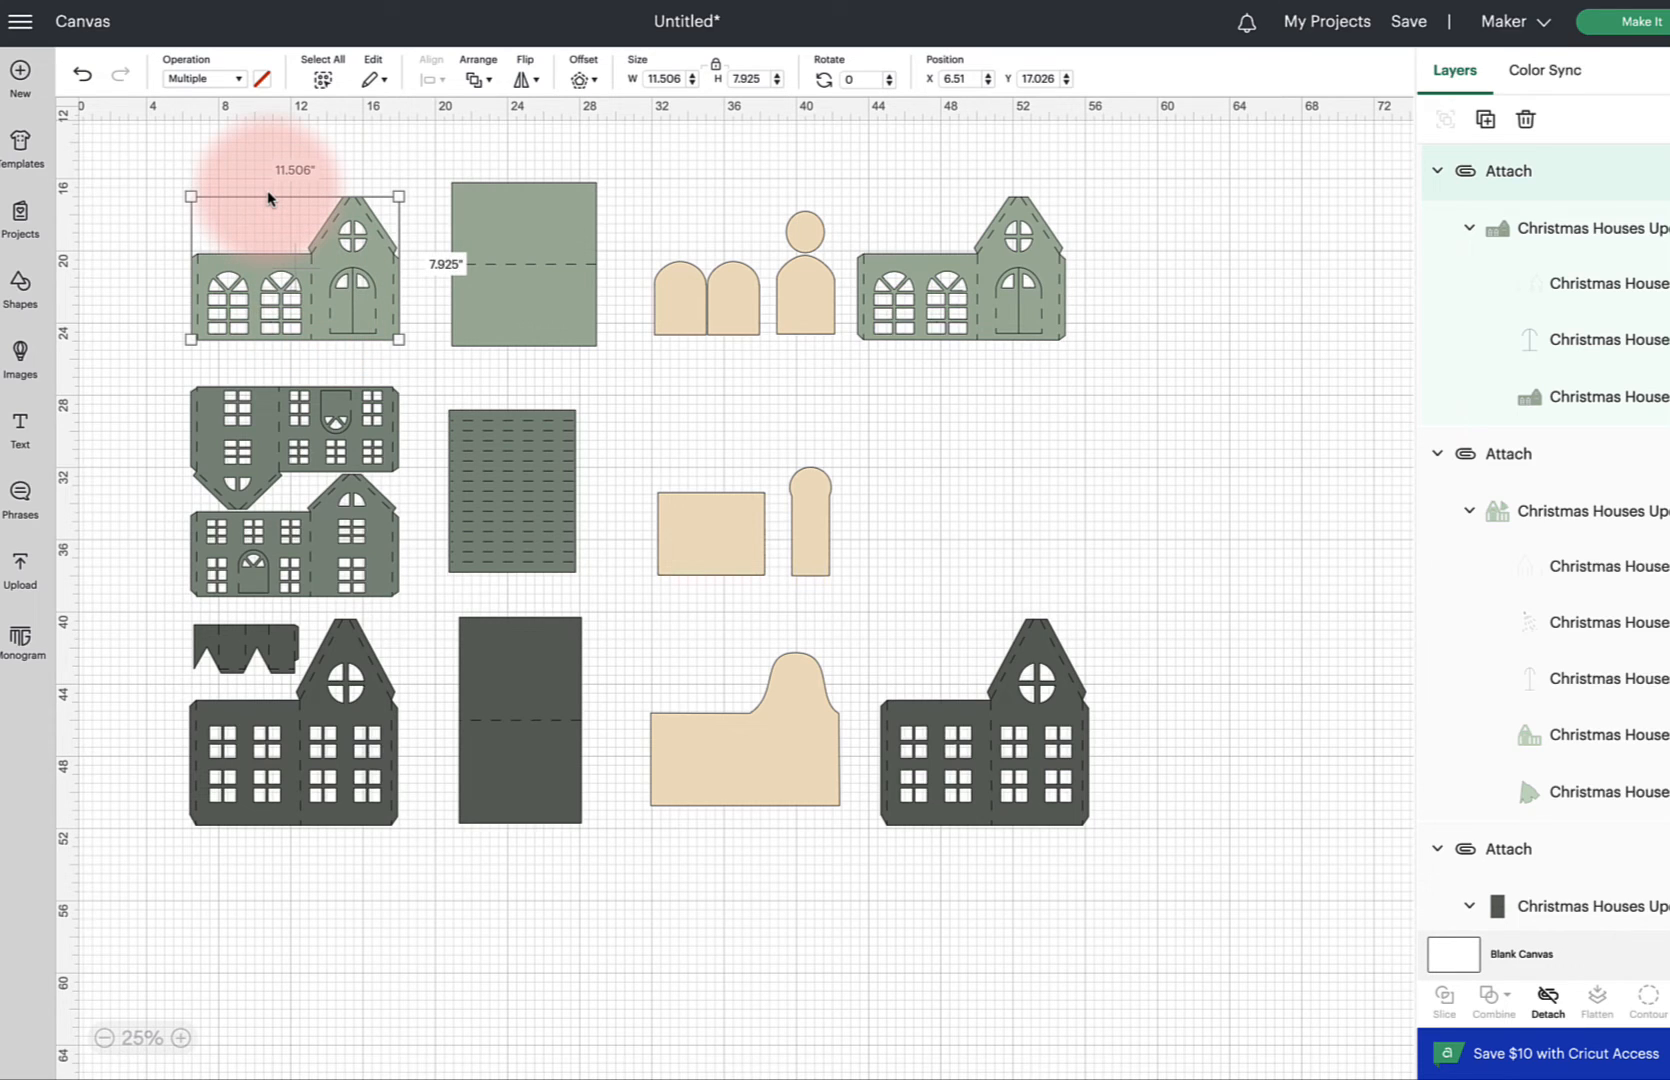
drag(147, 141, 1150, 364)
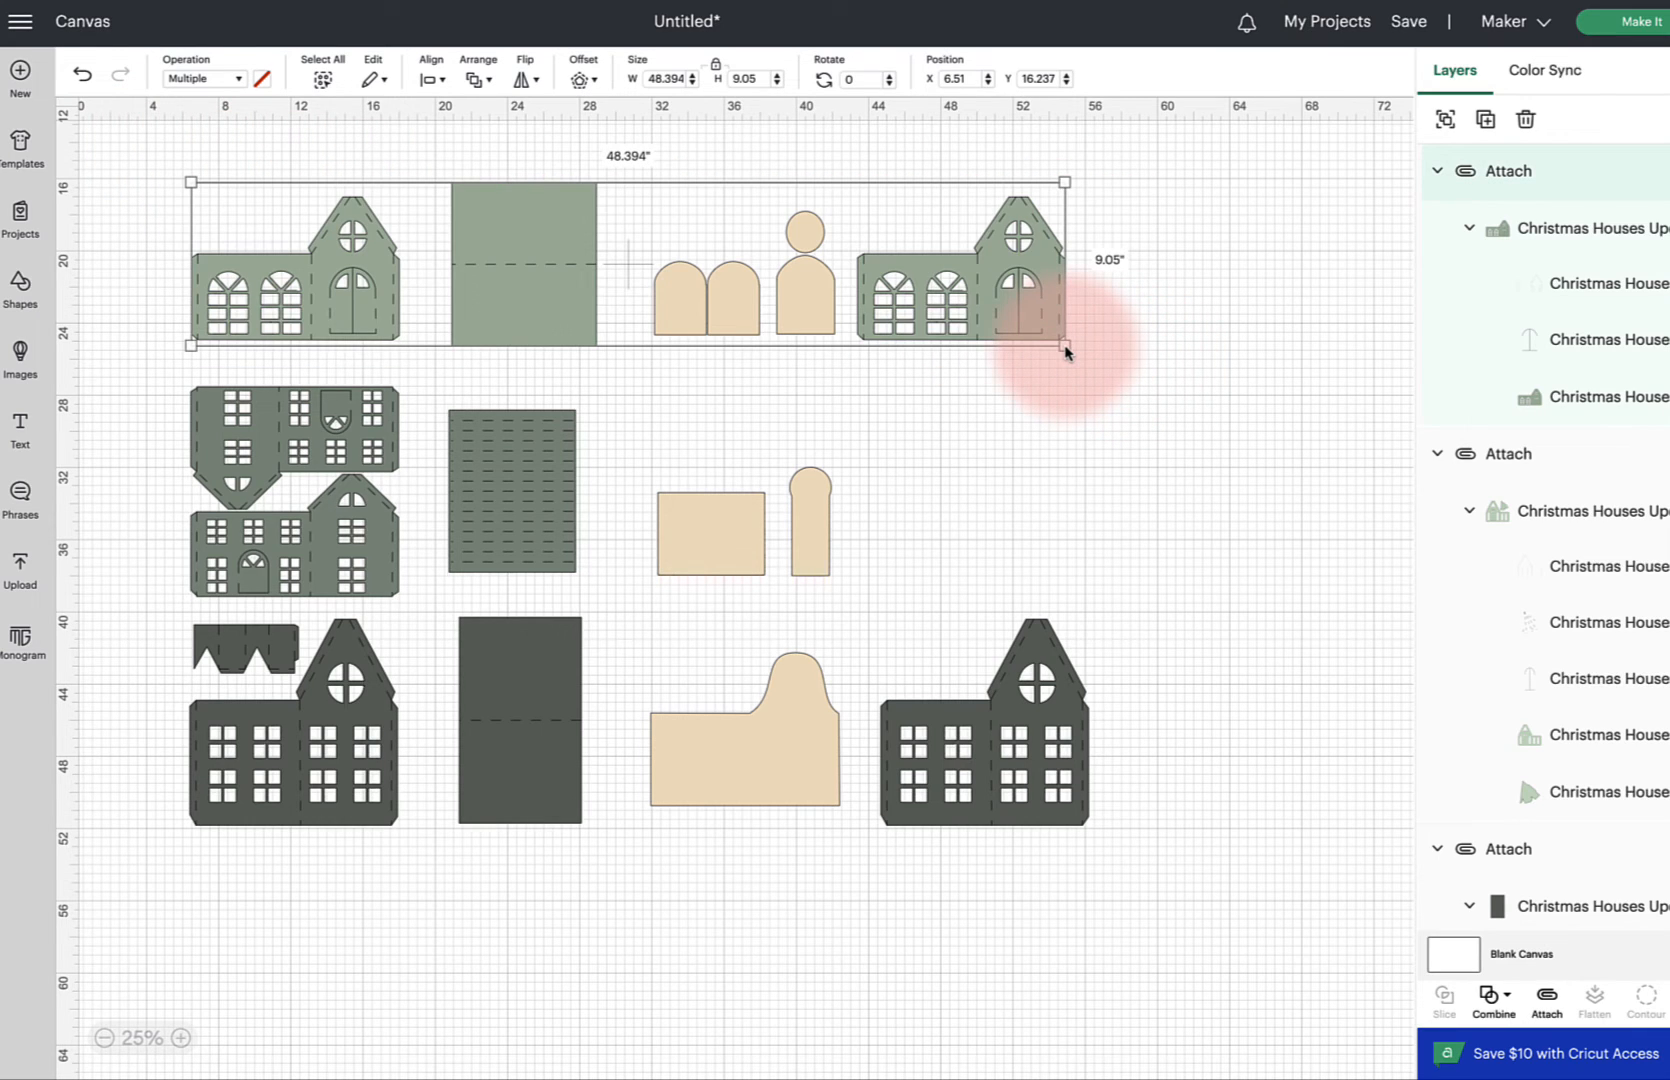
drag(1065, 350, 1065, 350)
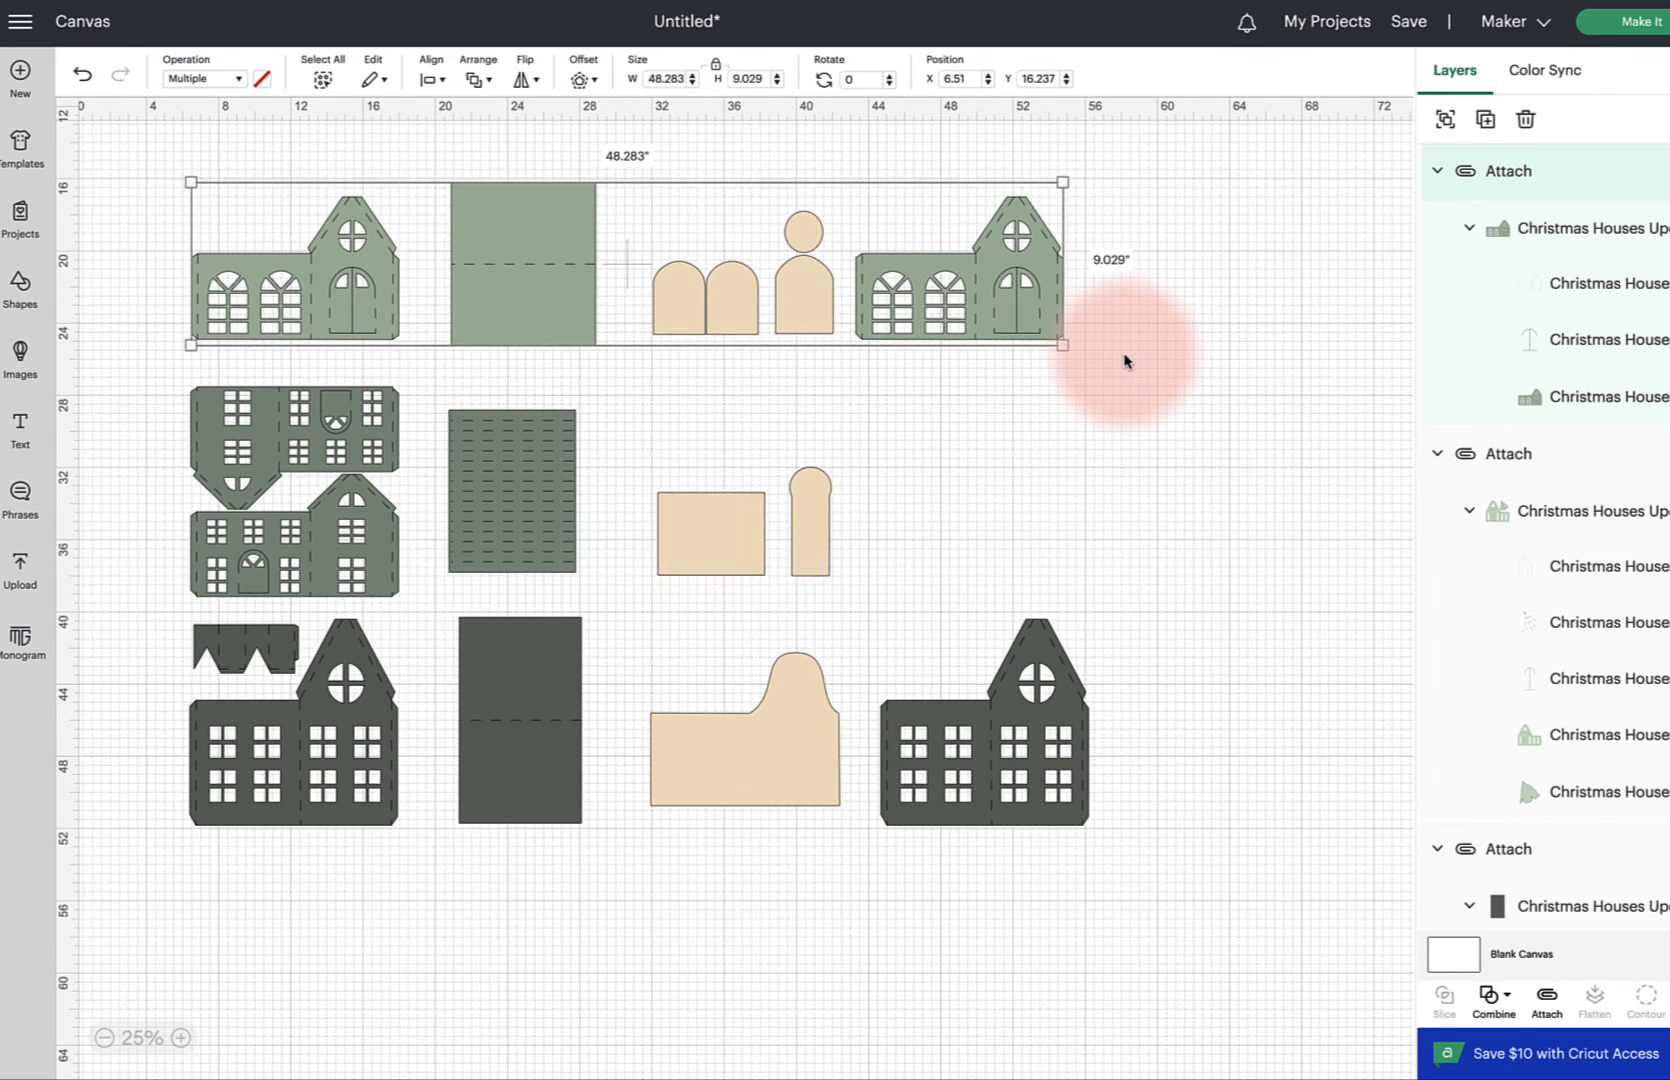
click(1124, 361)
click(380, 268)
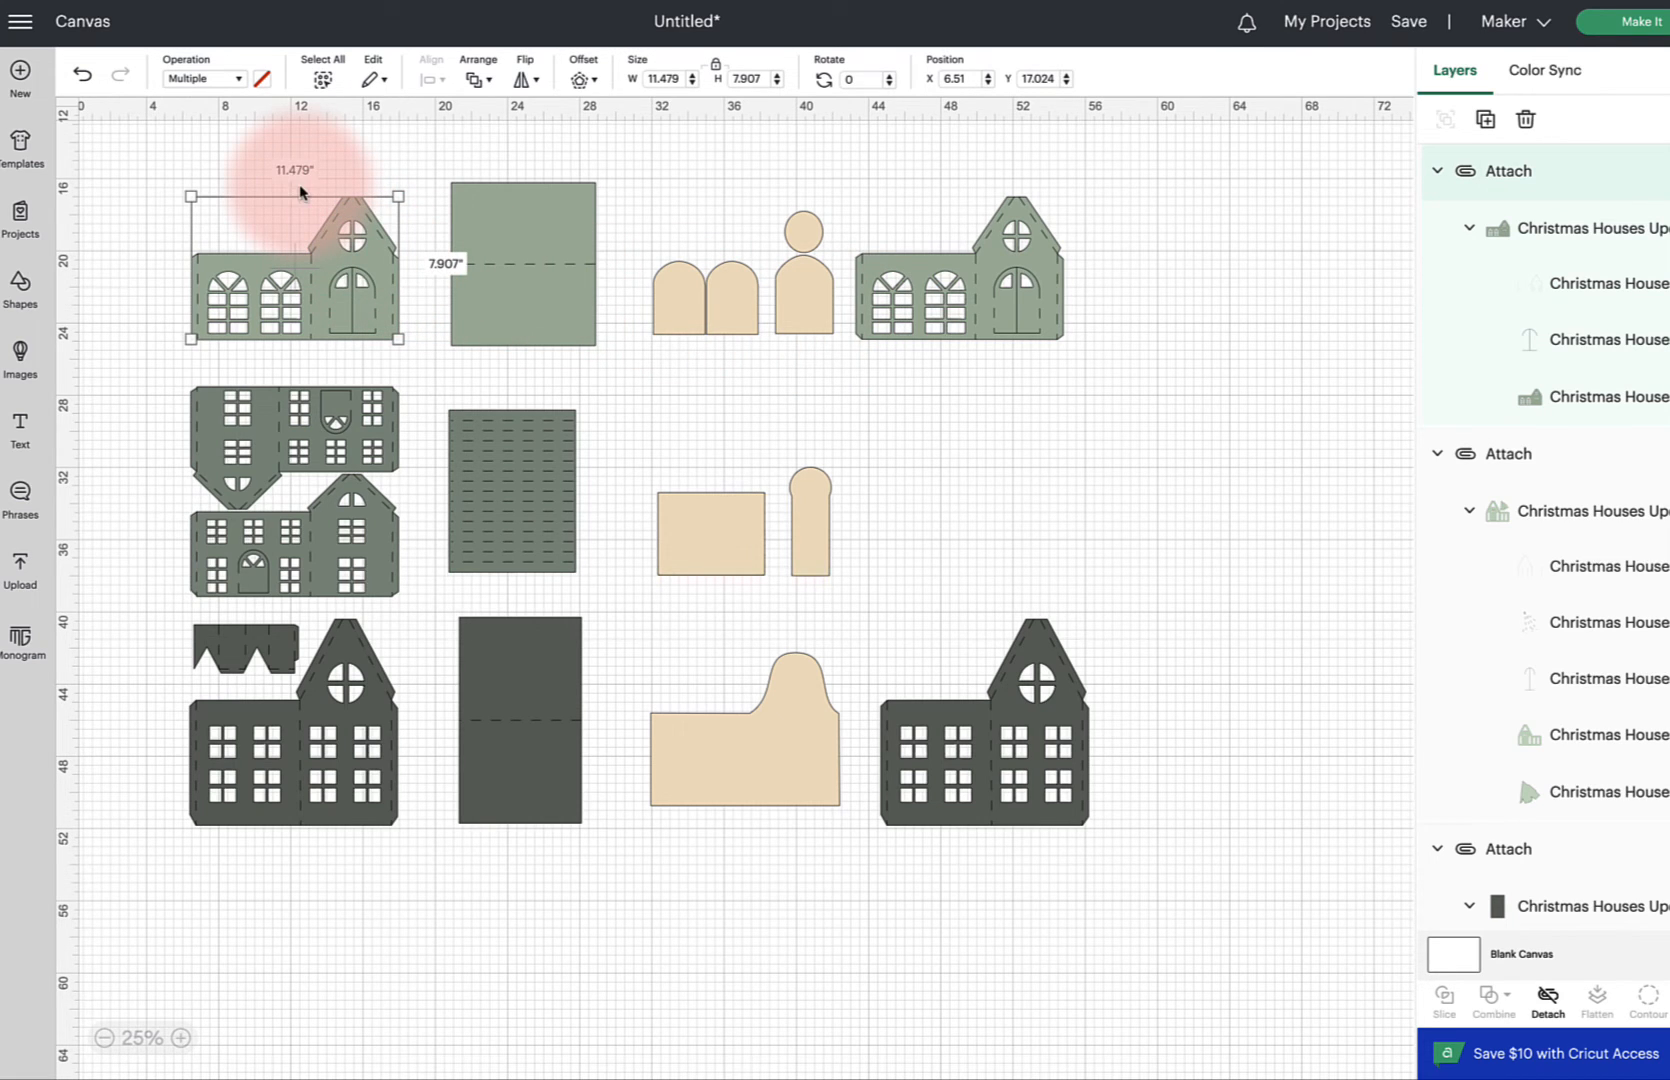
click(510, 238)
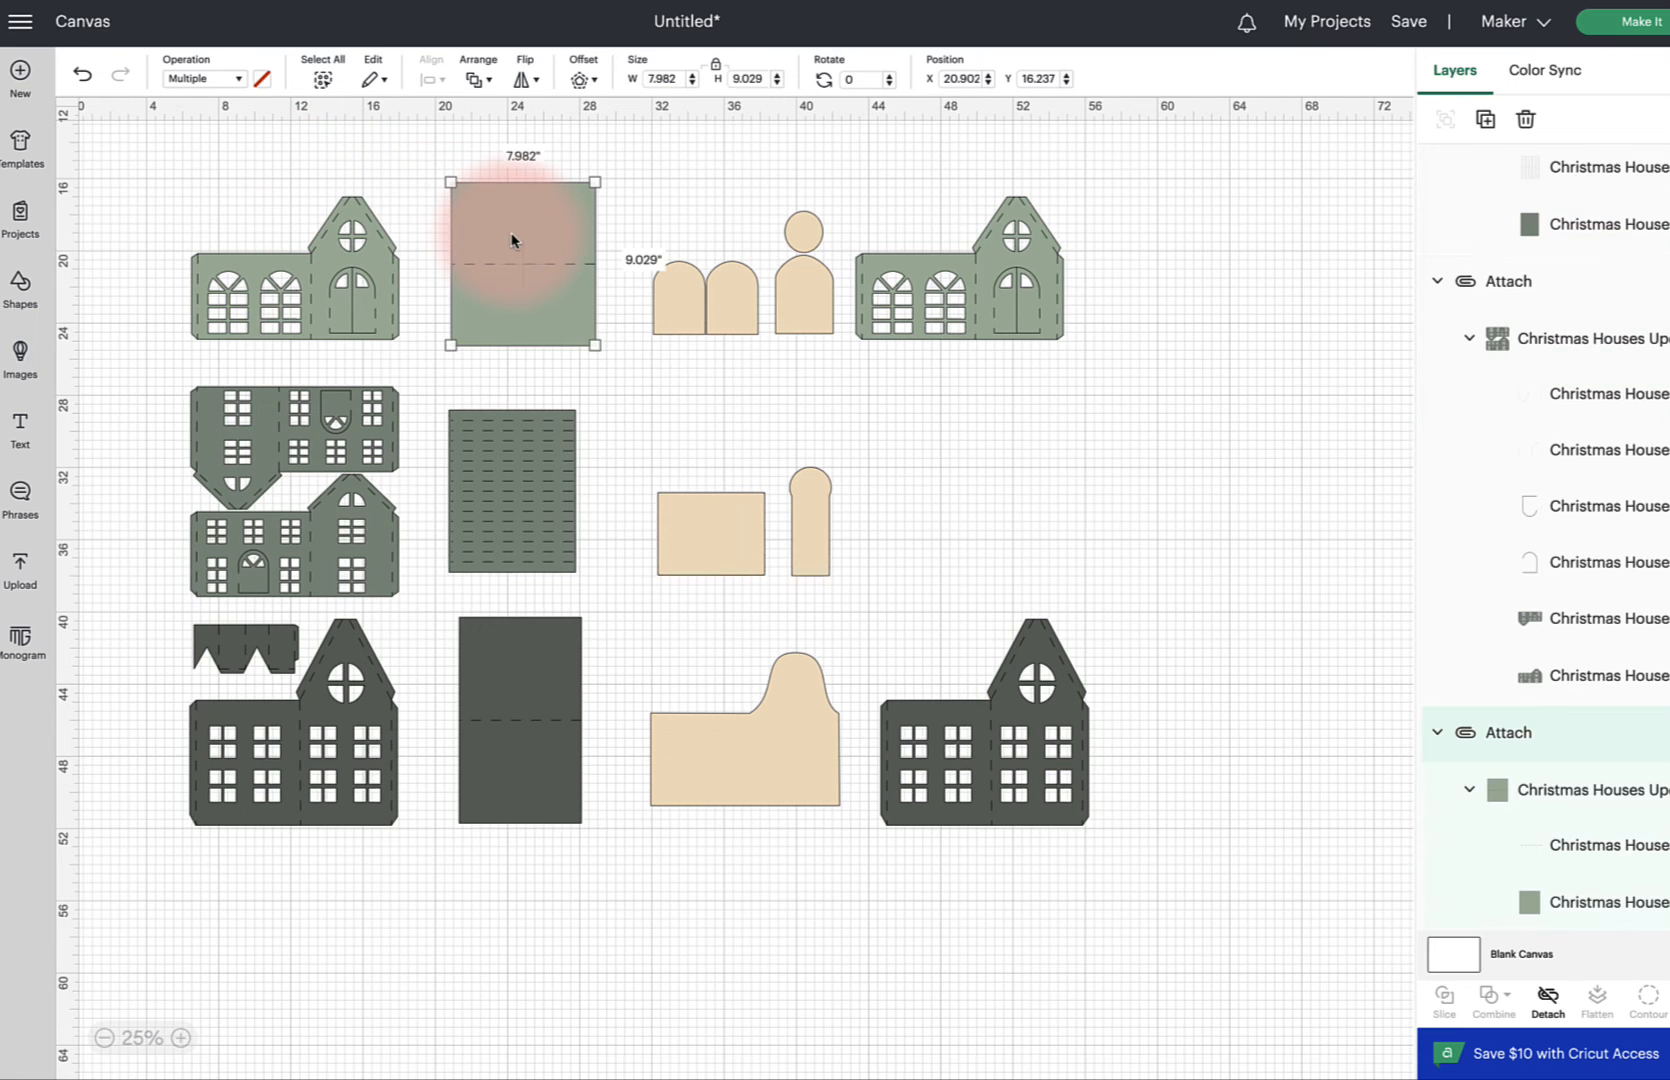
click(255, 434)
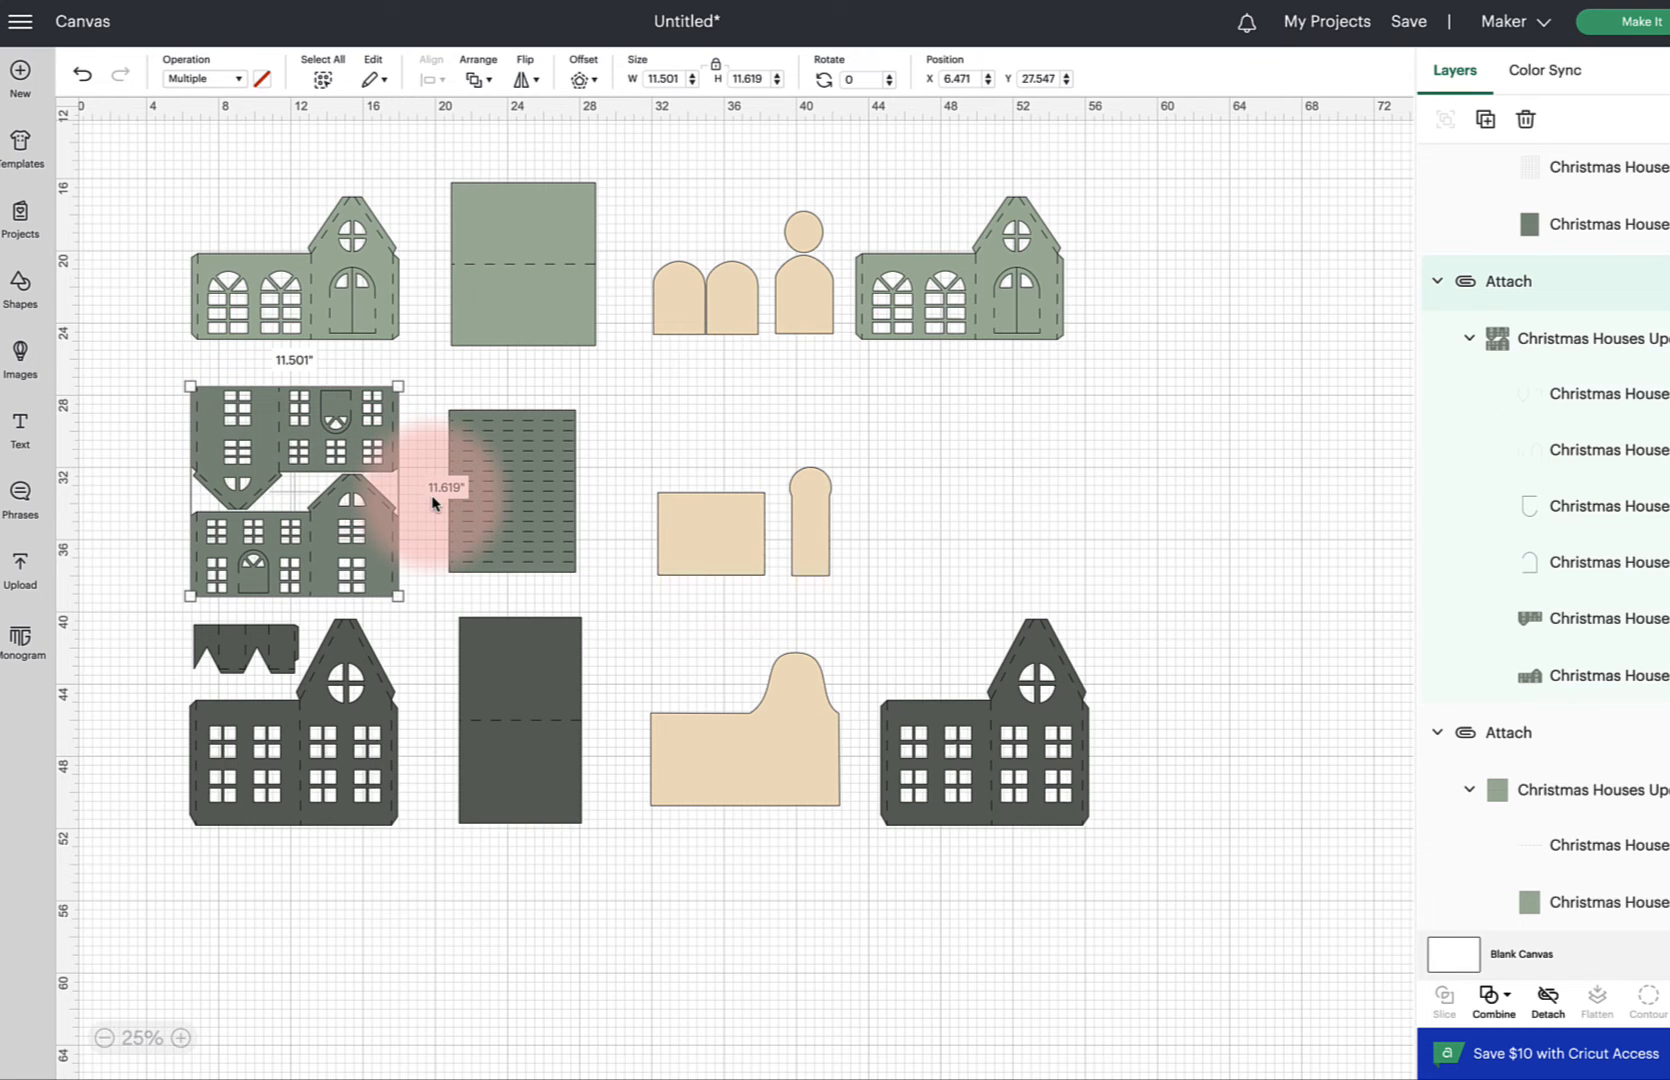
Select all third-row pieces and scale them down slightly to about 34.7 in wide
drag(133, 366, 878, 601)
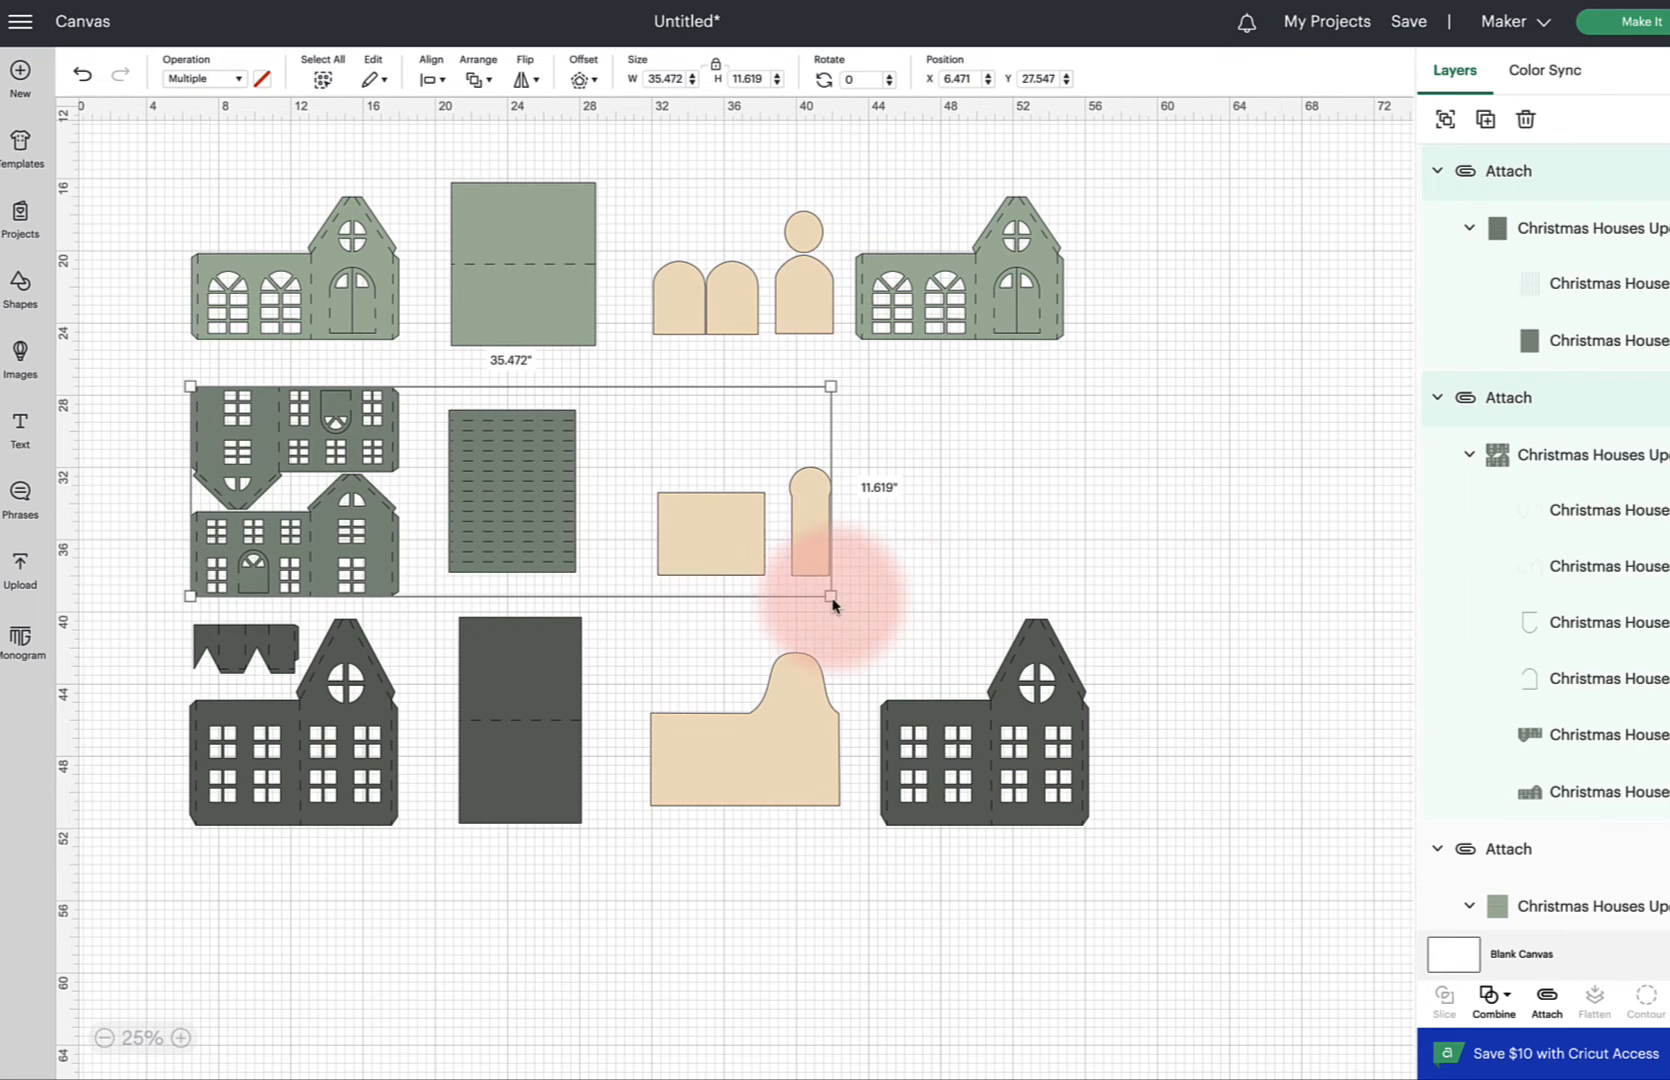
drag(829, 595, 815, 590)
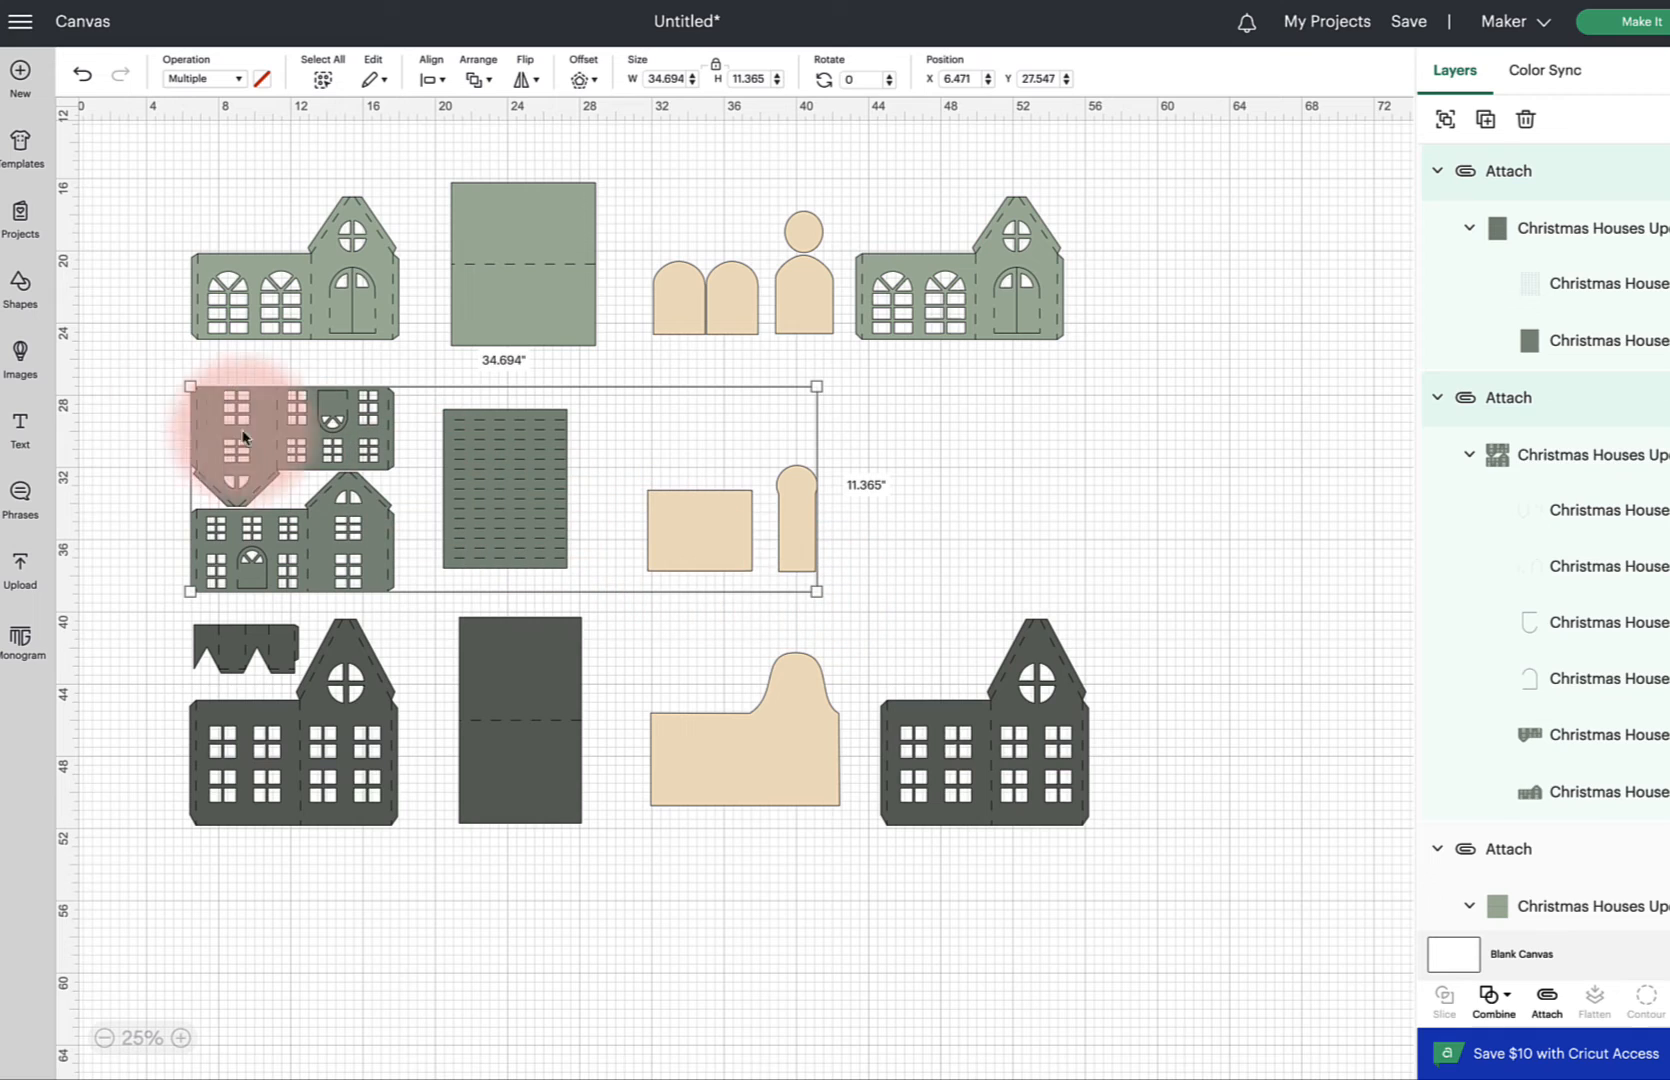
click(123, 402)
click(206, 425)
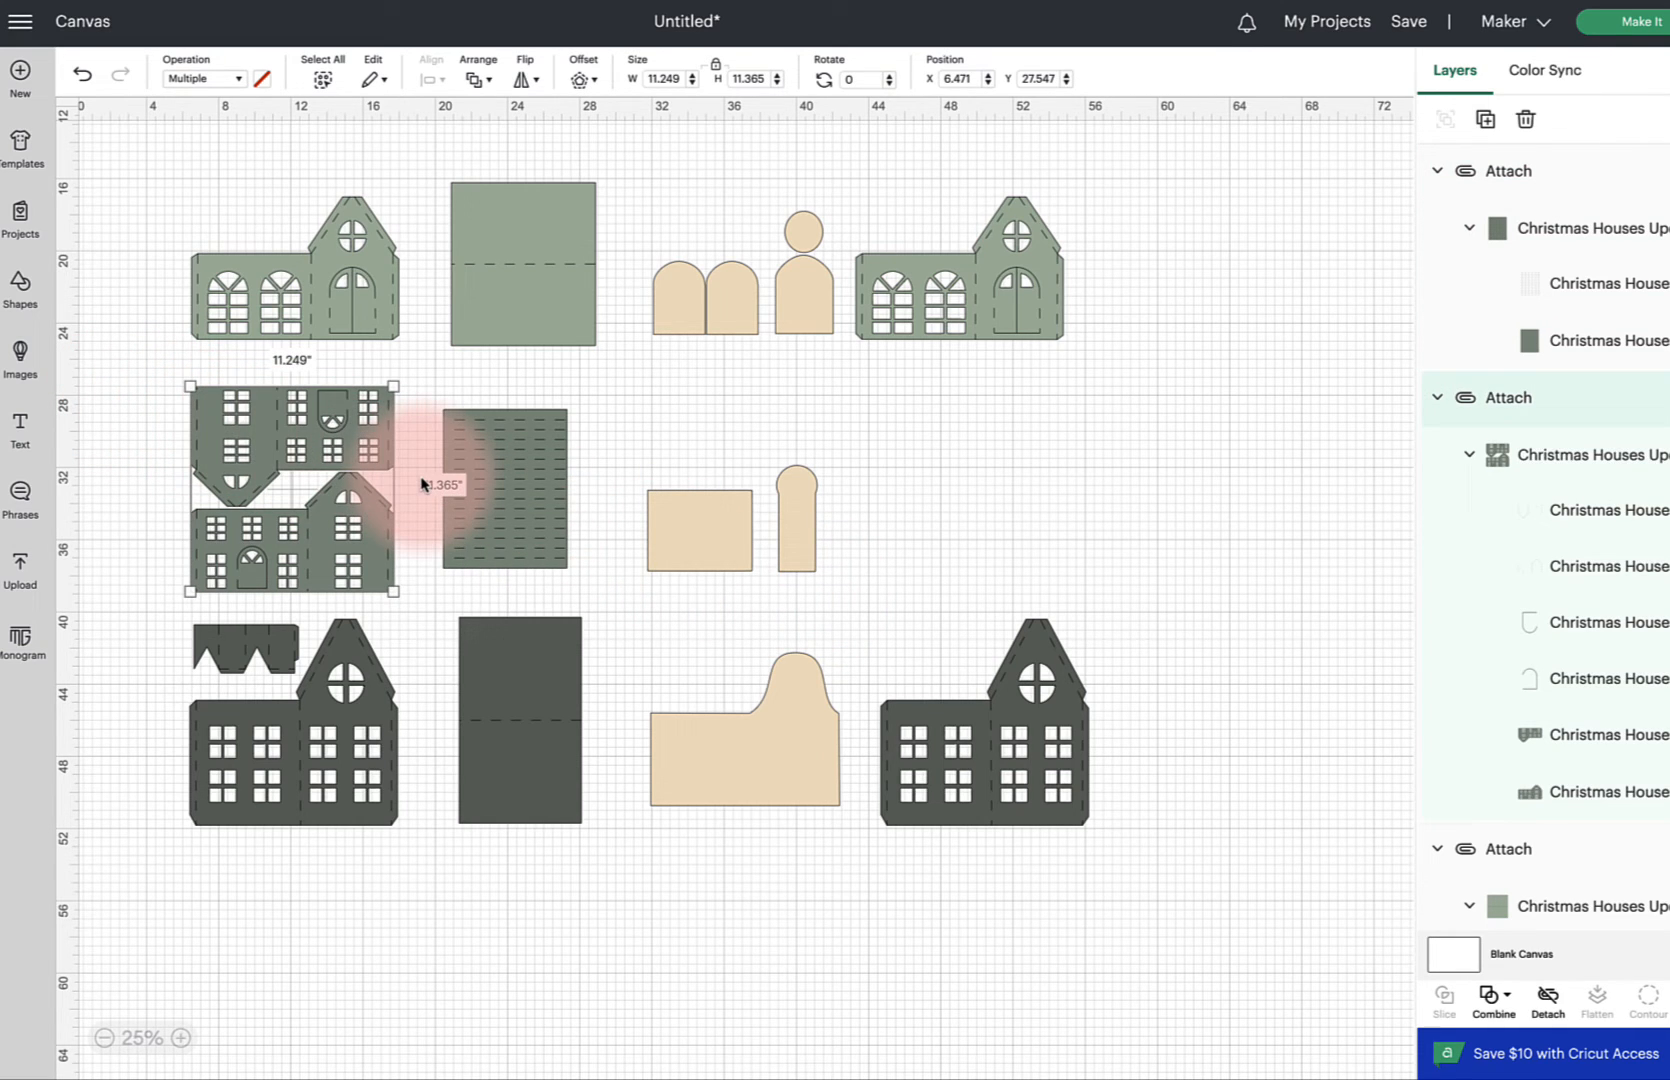
Select all bottom-row pieces and scale them down slightly
click(165, 632)
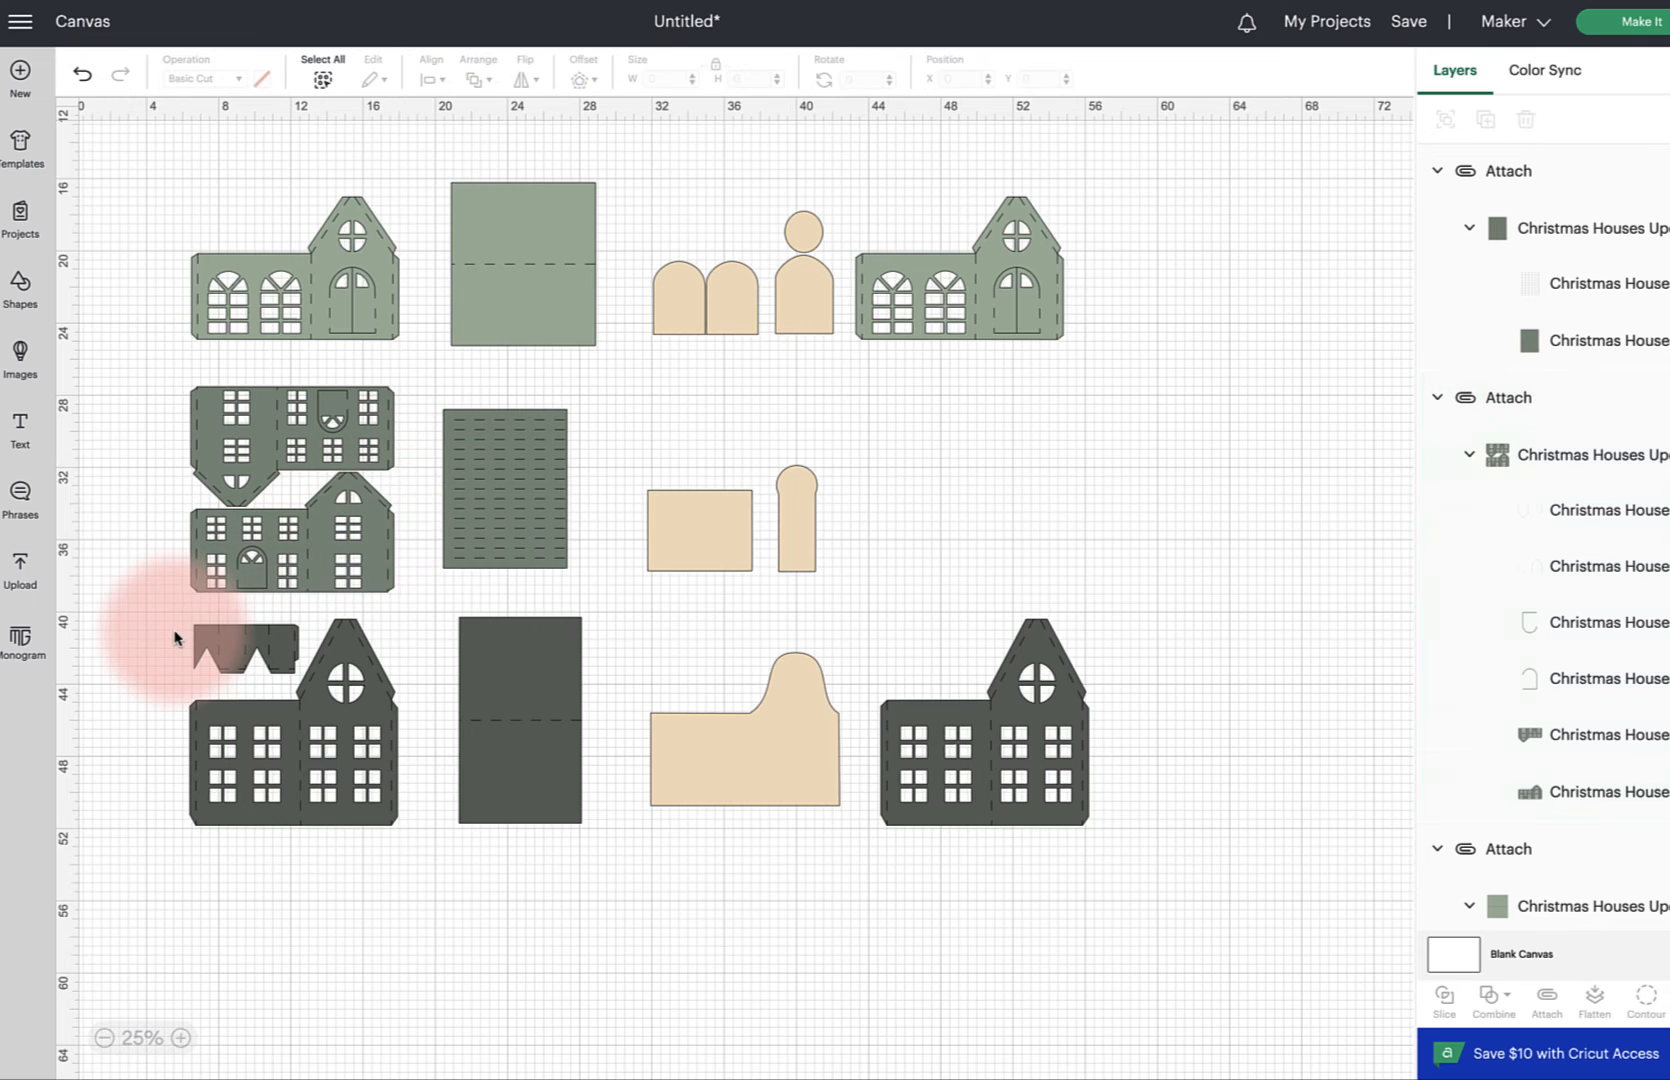
drag(149, 631, 441, 868)
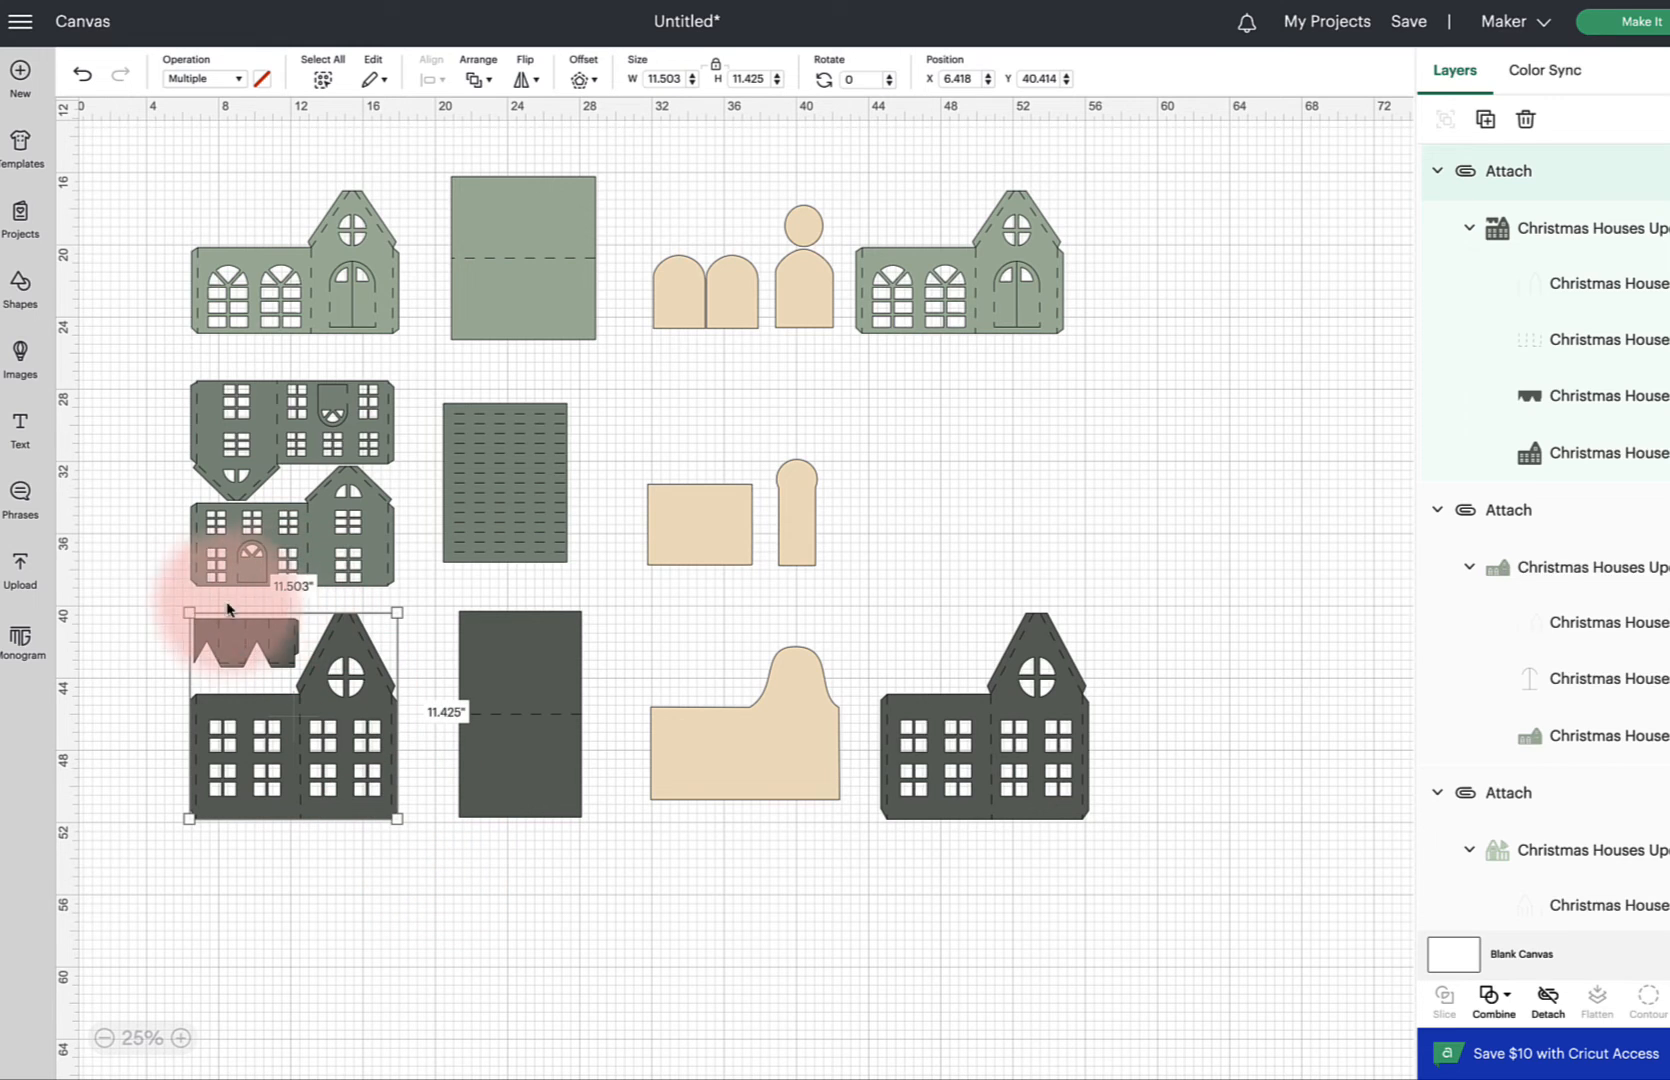
drag(140, 613, 1170, 860)
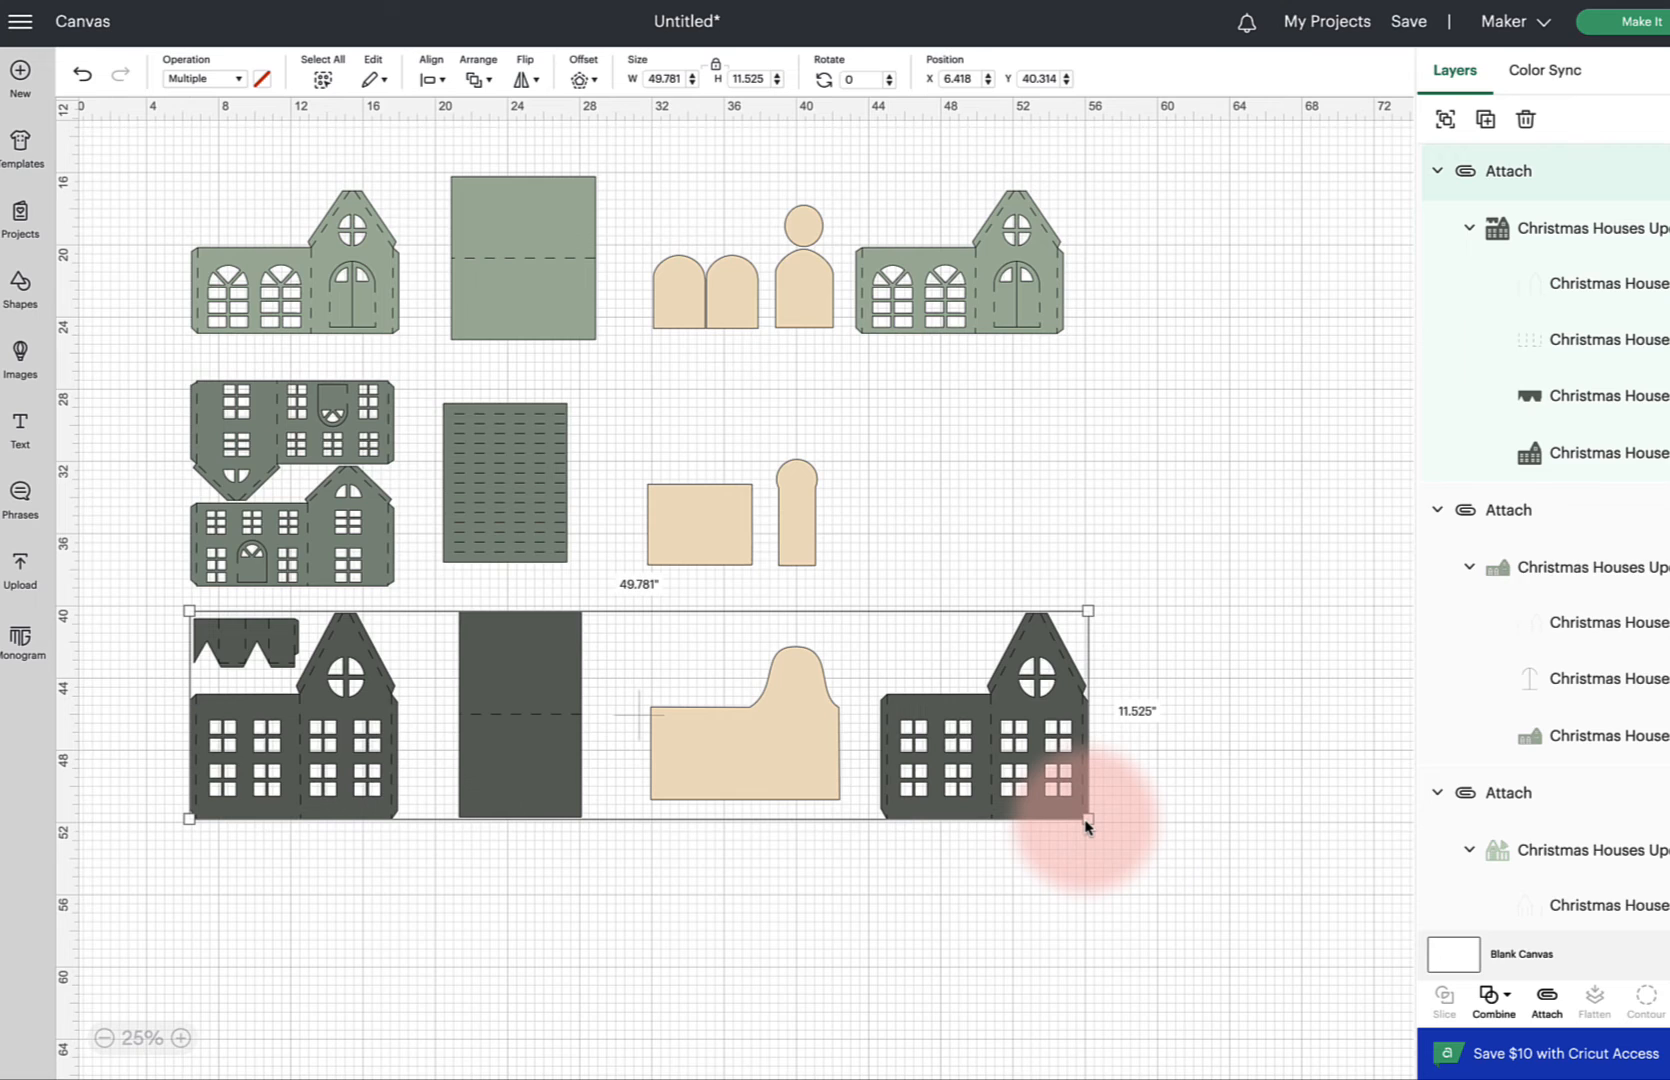
drag(1086, 826, 1081, 824)
click(1088, 870)
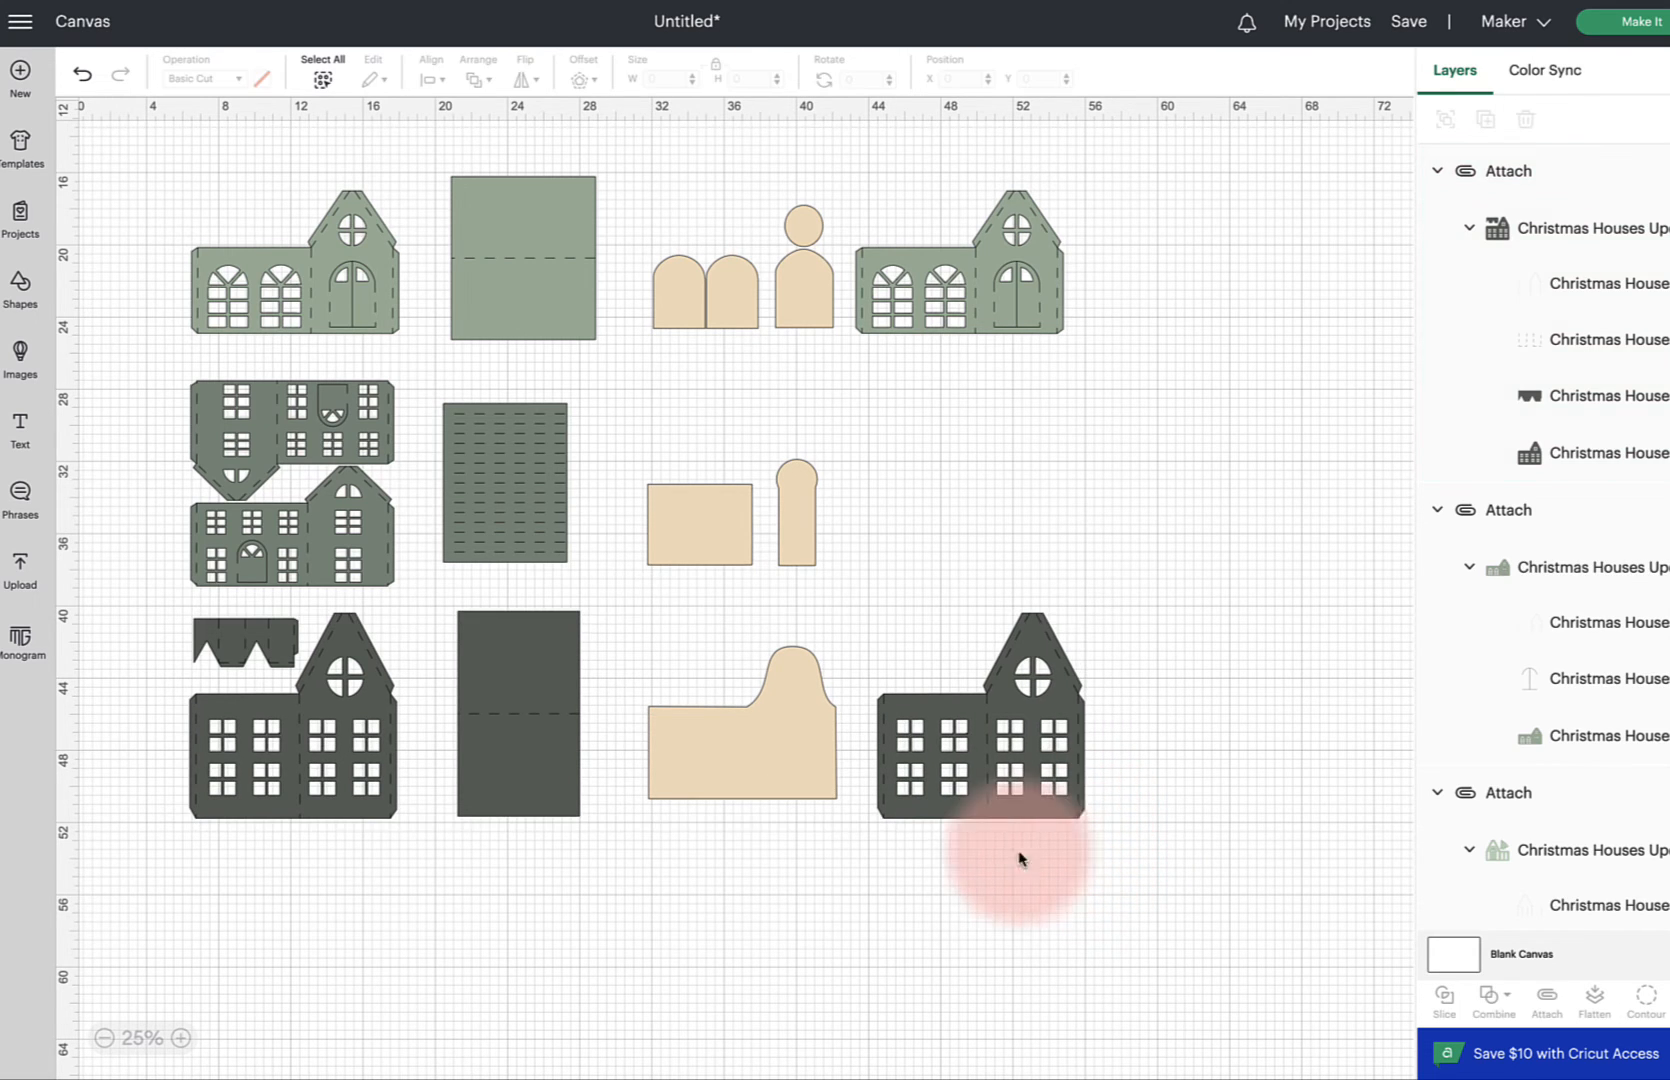
Open Make It to preview the cutting mats, then cancel back to the canvas
click(292, 732)
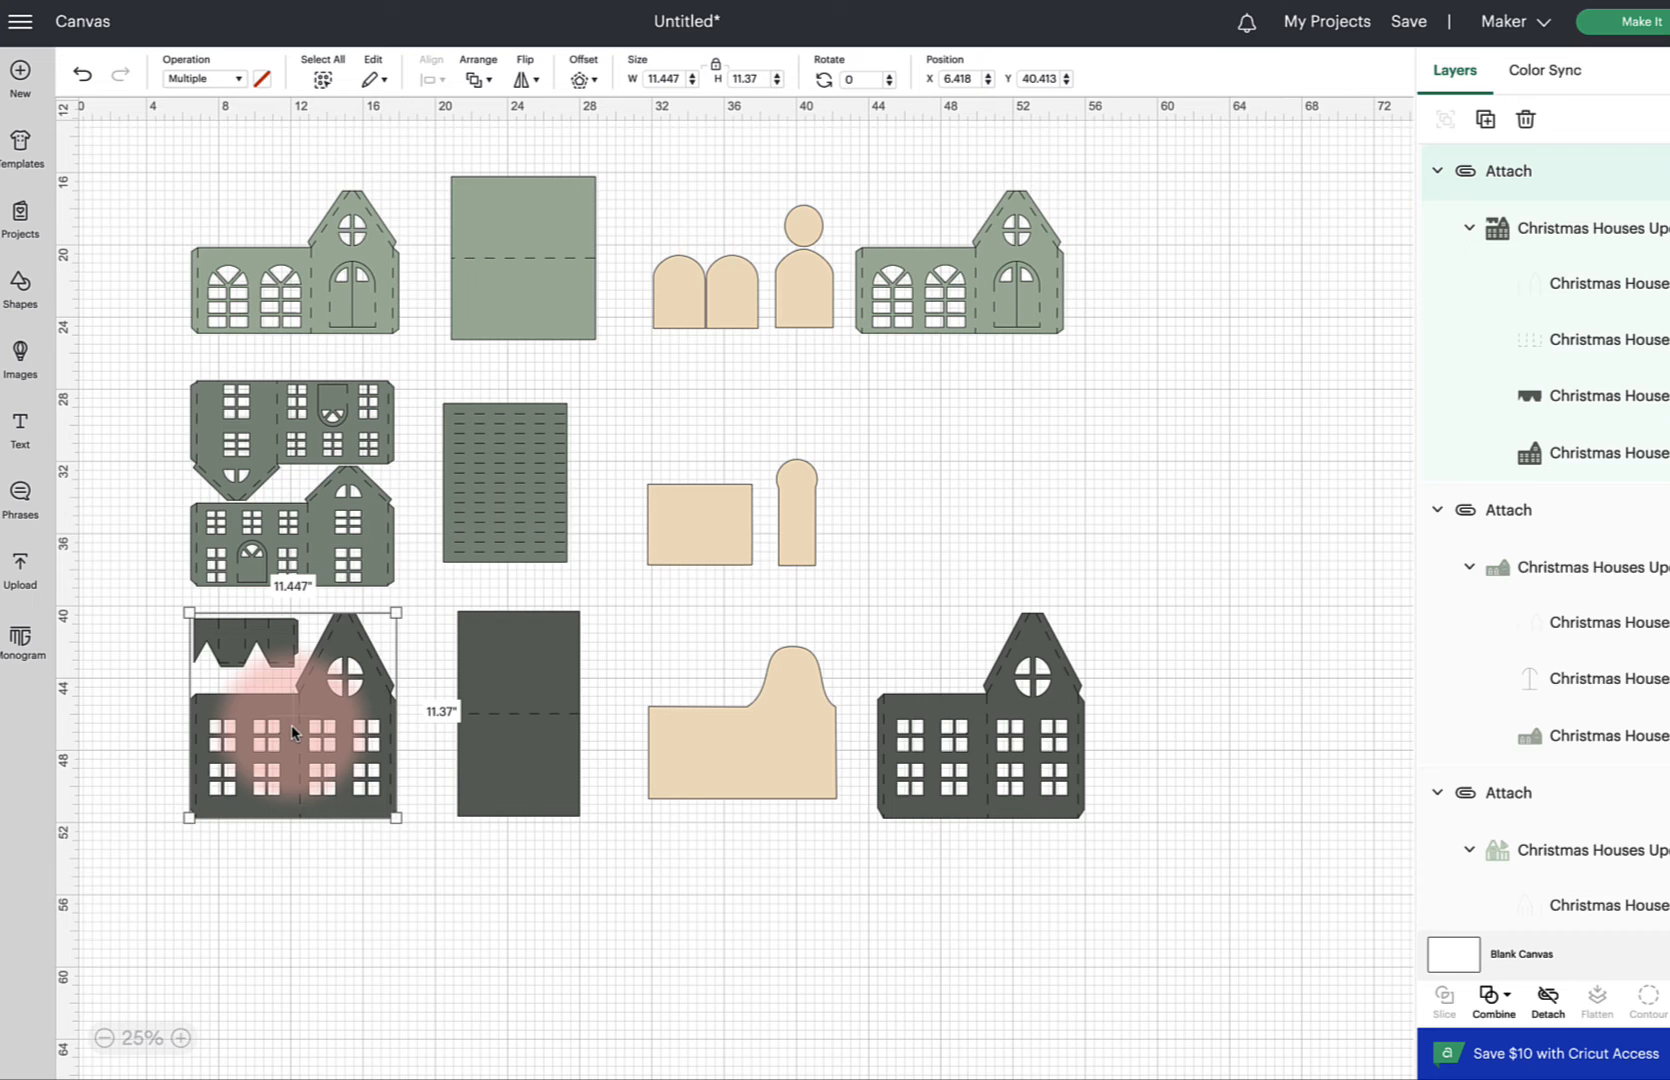
click(1010, 713)
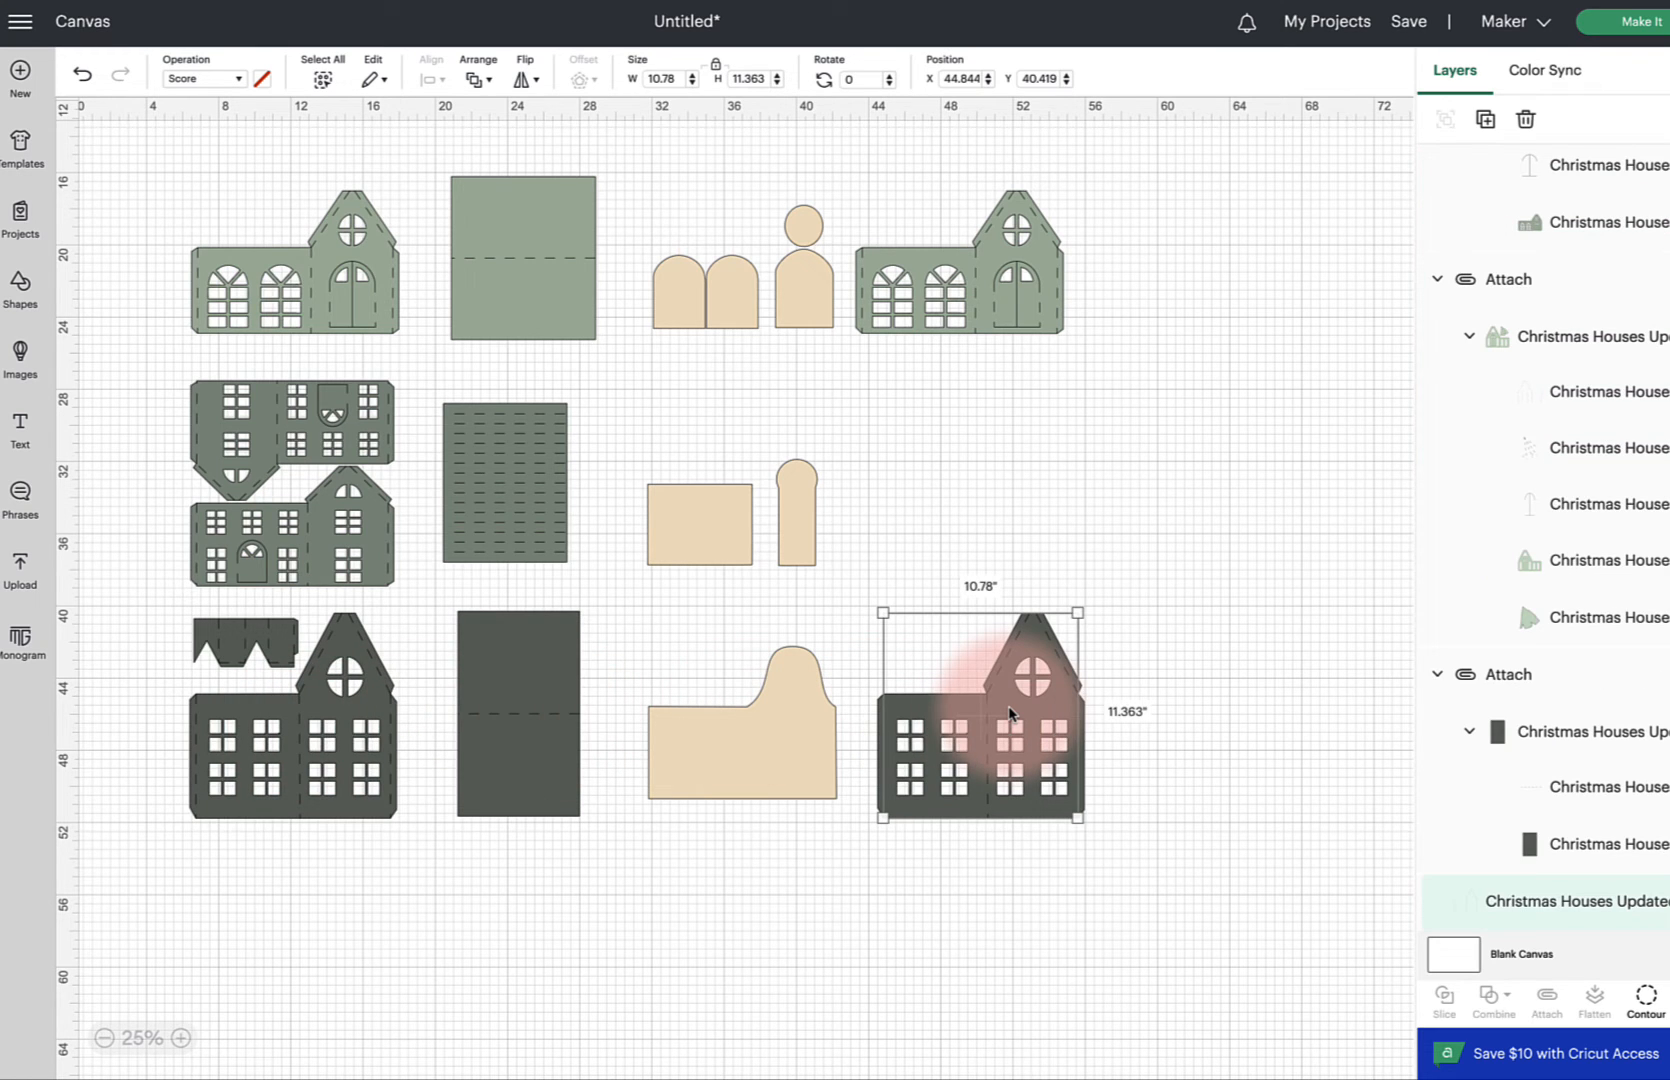
scroll(1200, 650, up, 5)
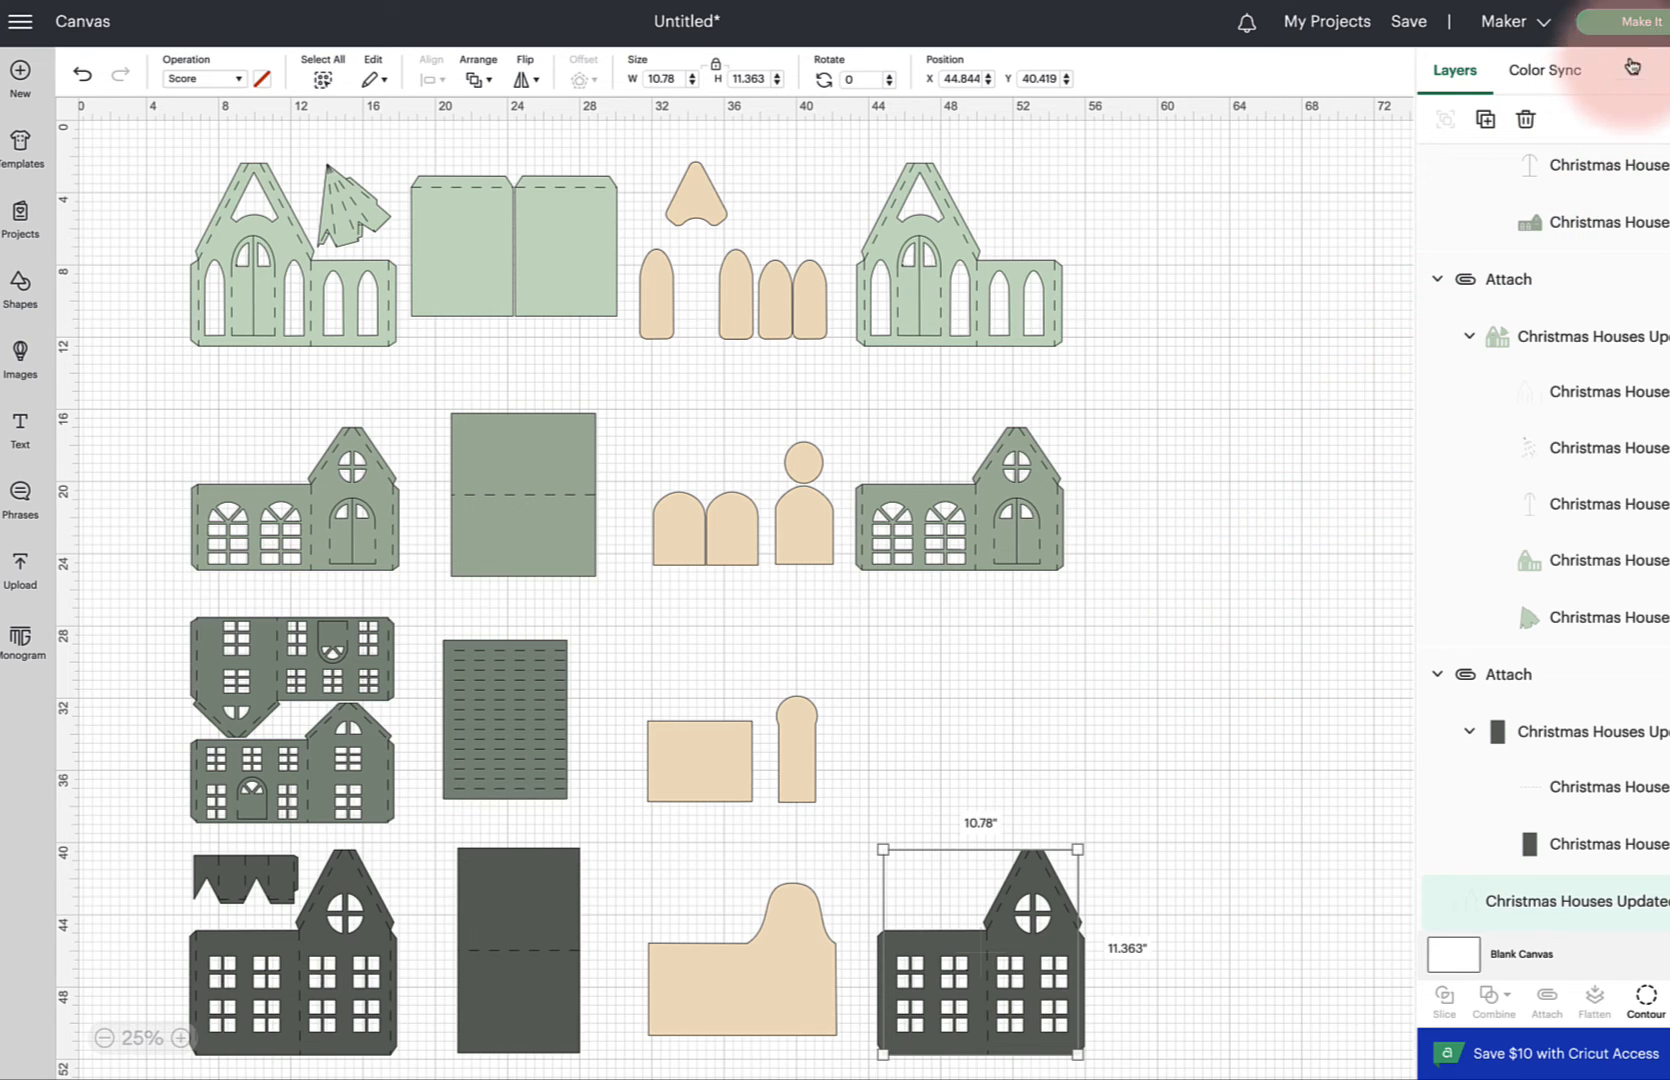
click(1645, 22)
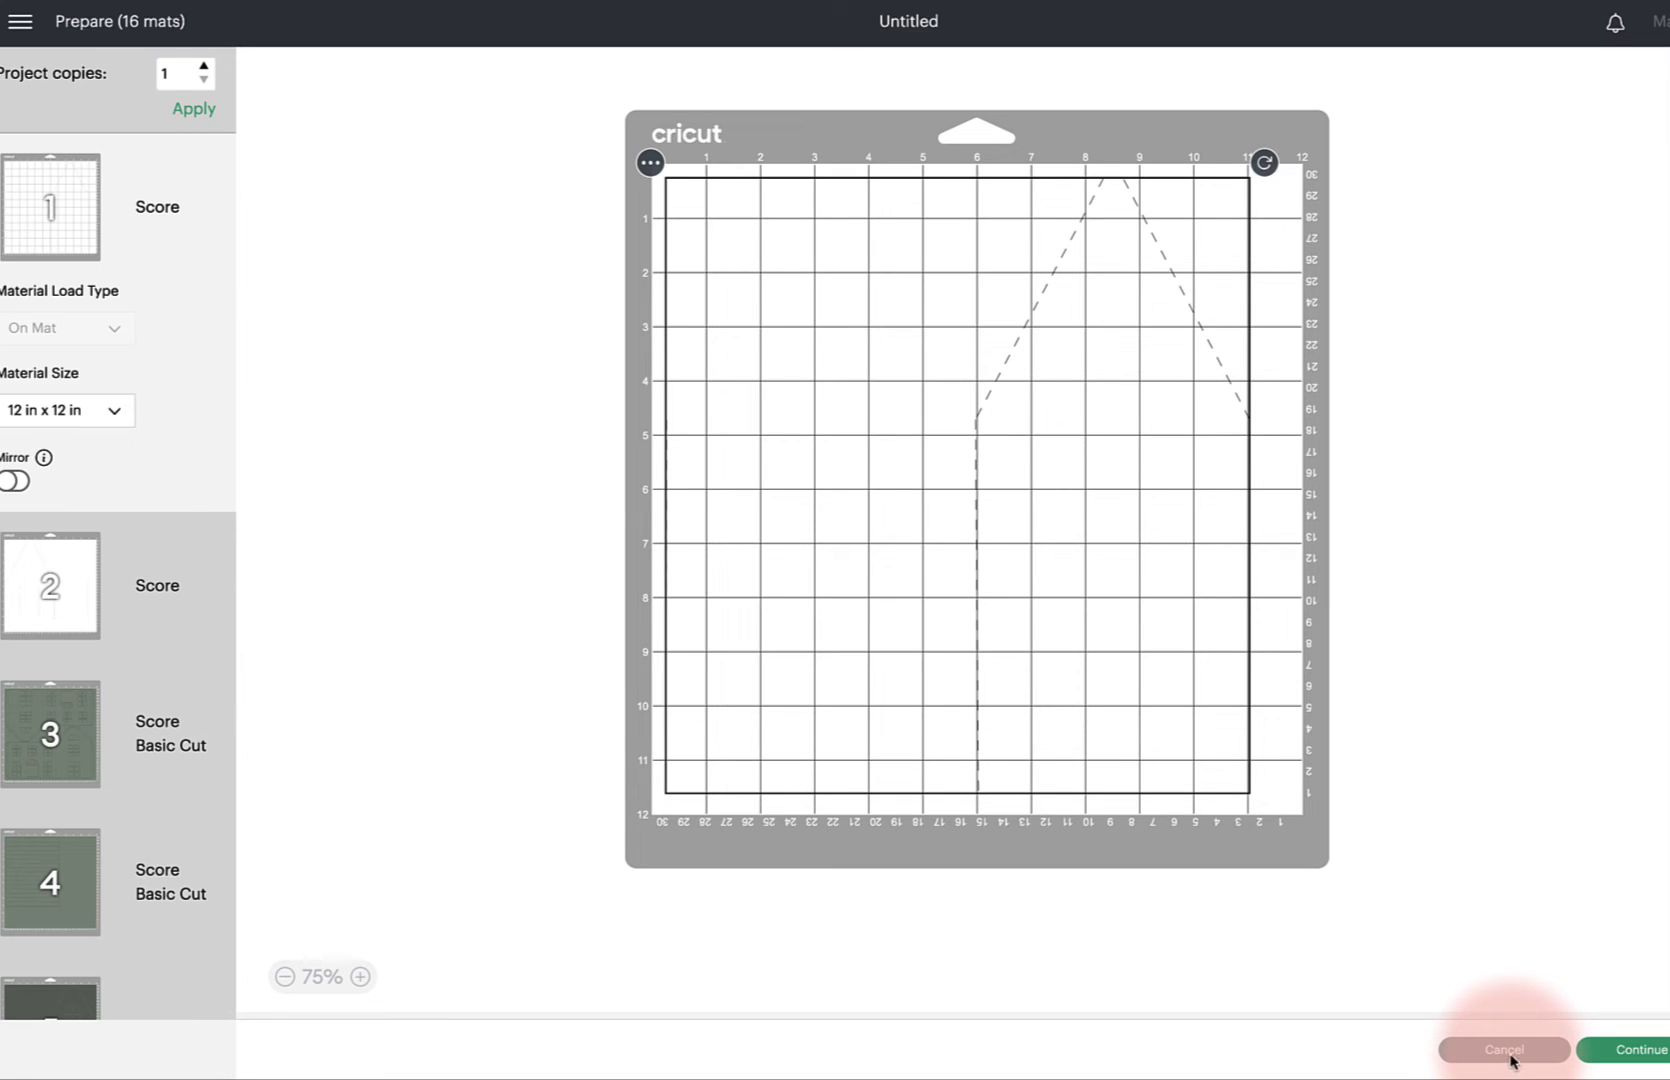
click(1447, 1047)
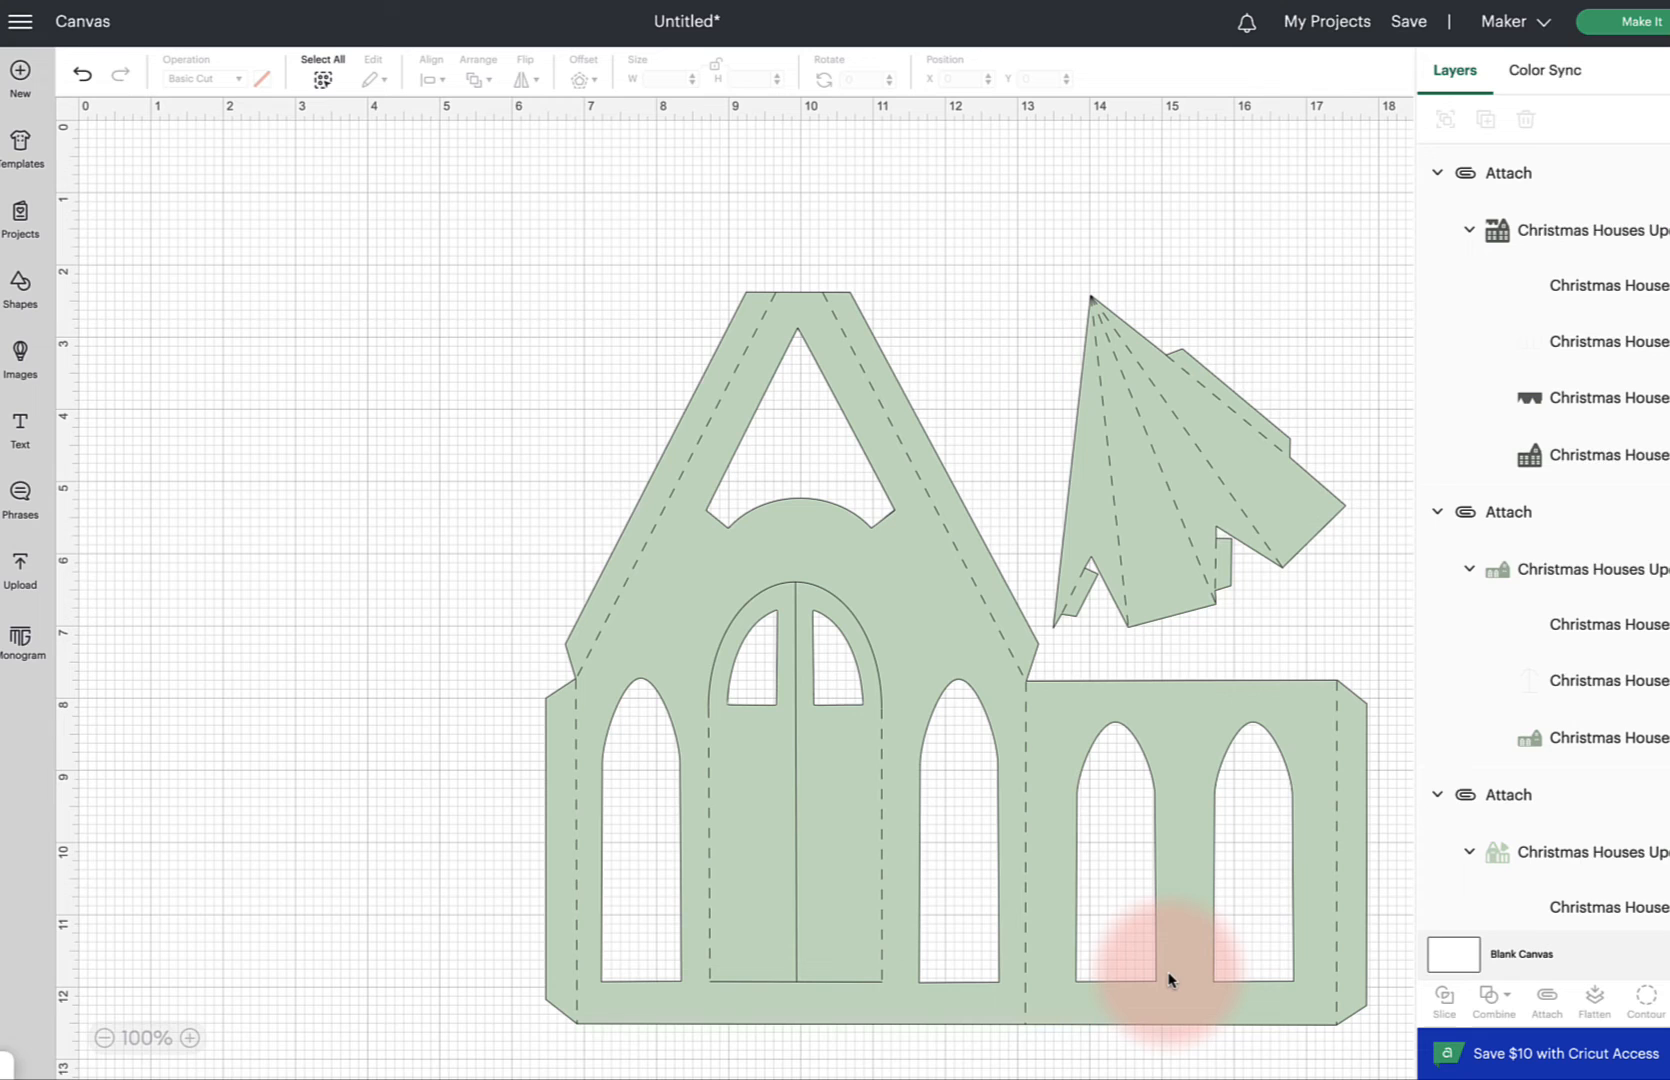
Zoom out and select each house front group in turn to check the layout
click(104, 1038)
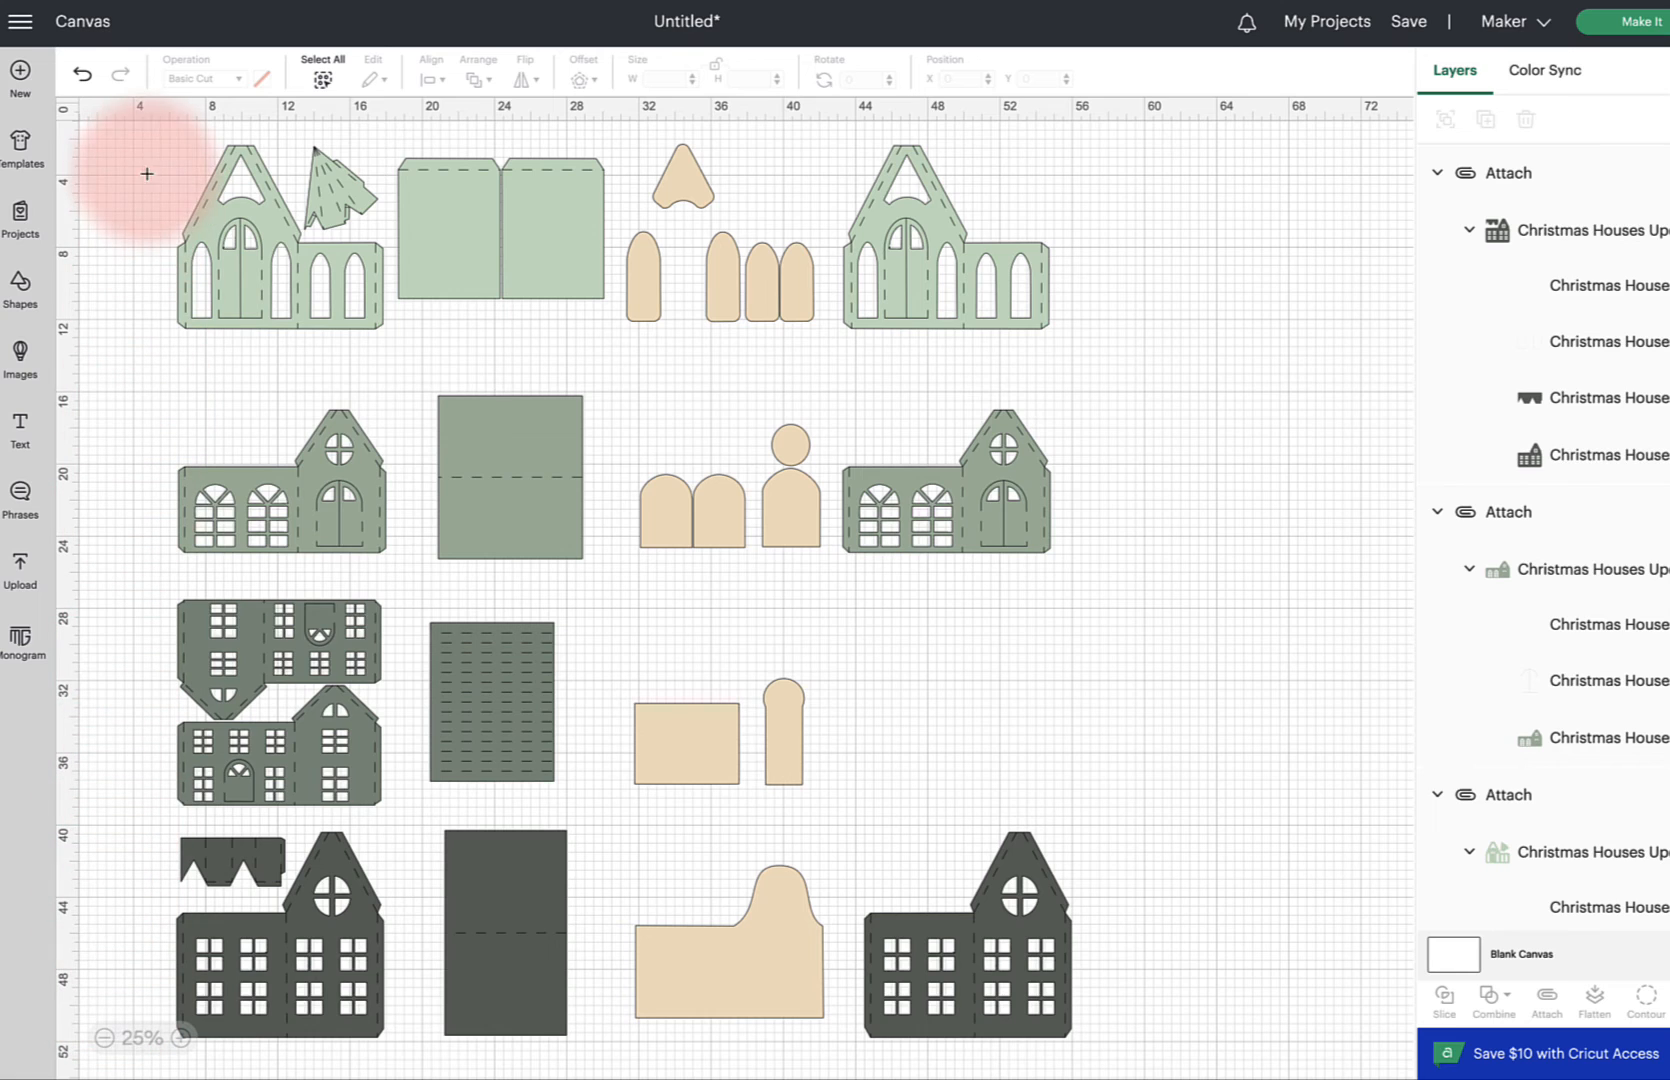
drag(145, 169, 375, 315)
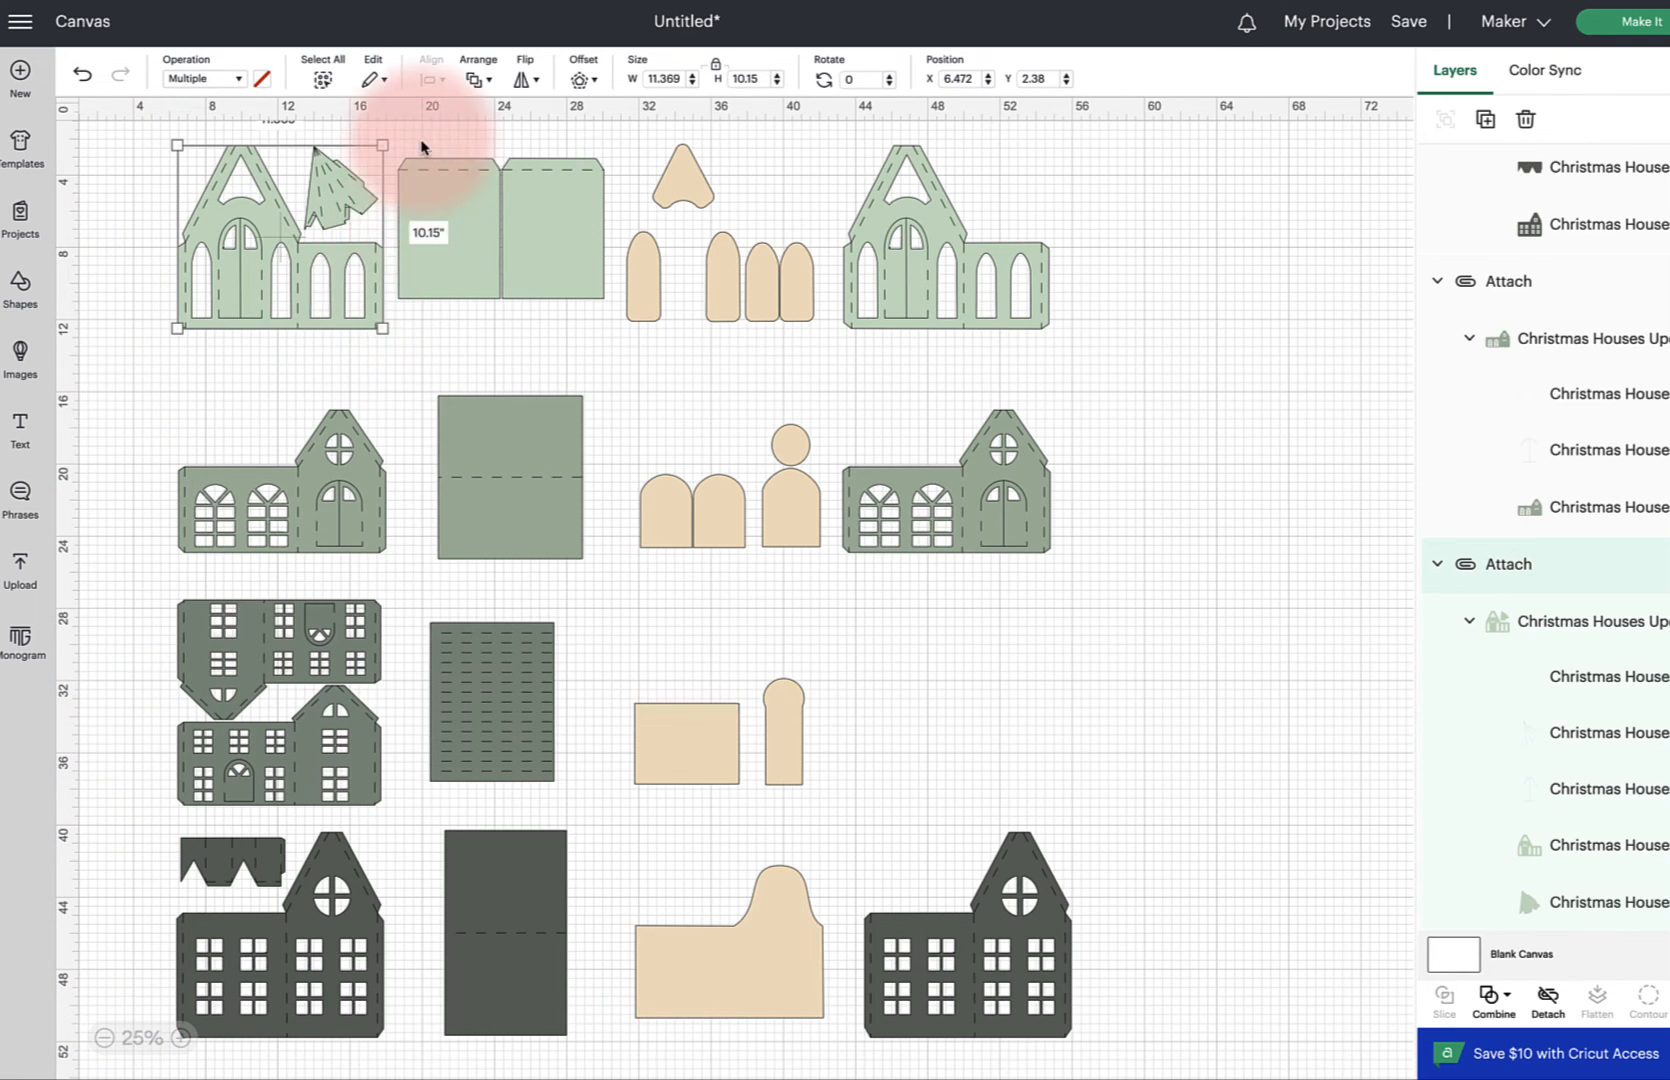
drag(421, 141, 624, 286)
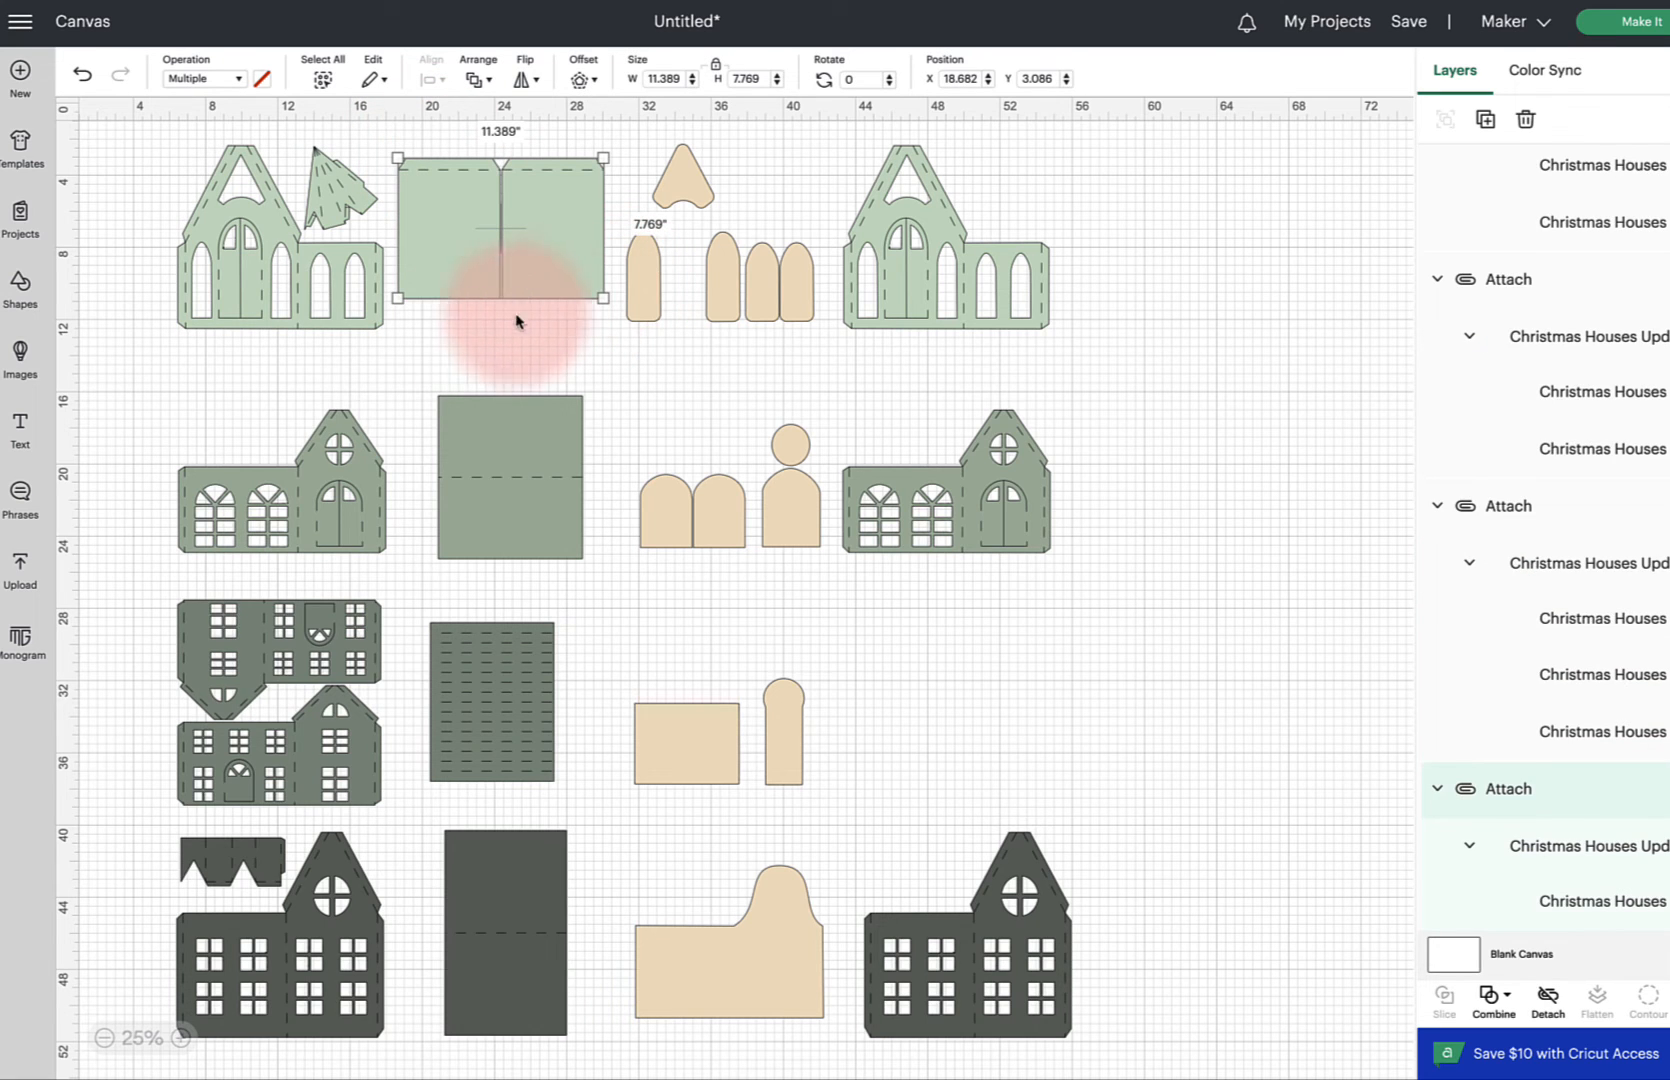
drag(149, 414, 384, 548)
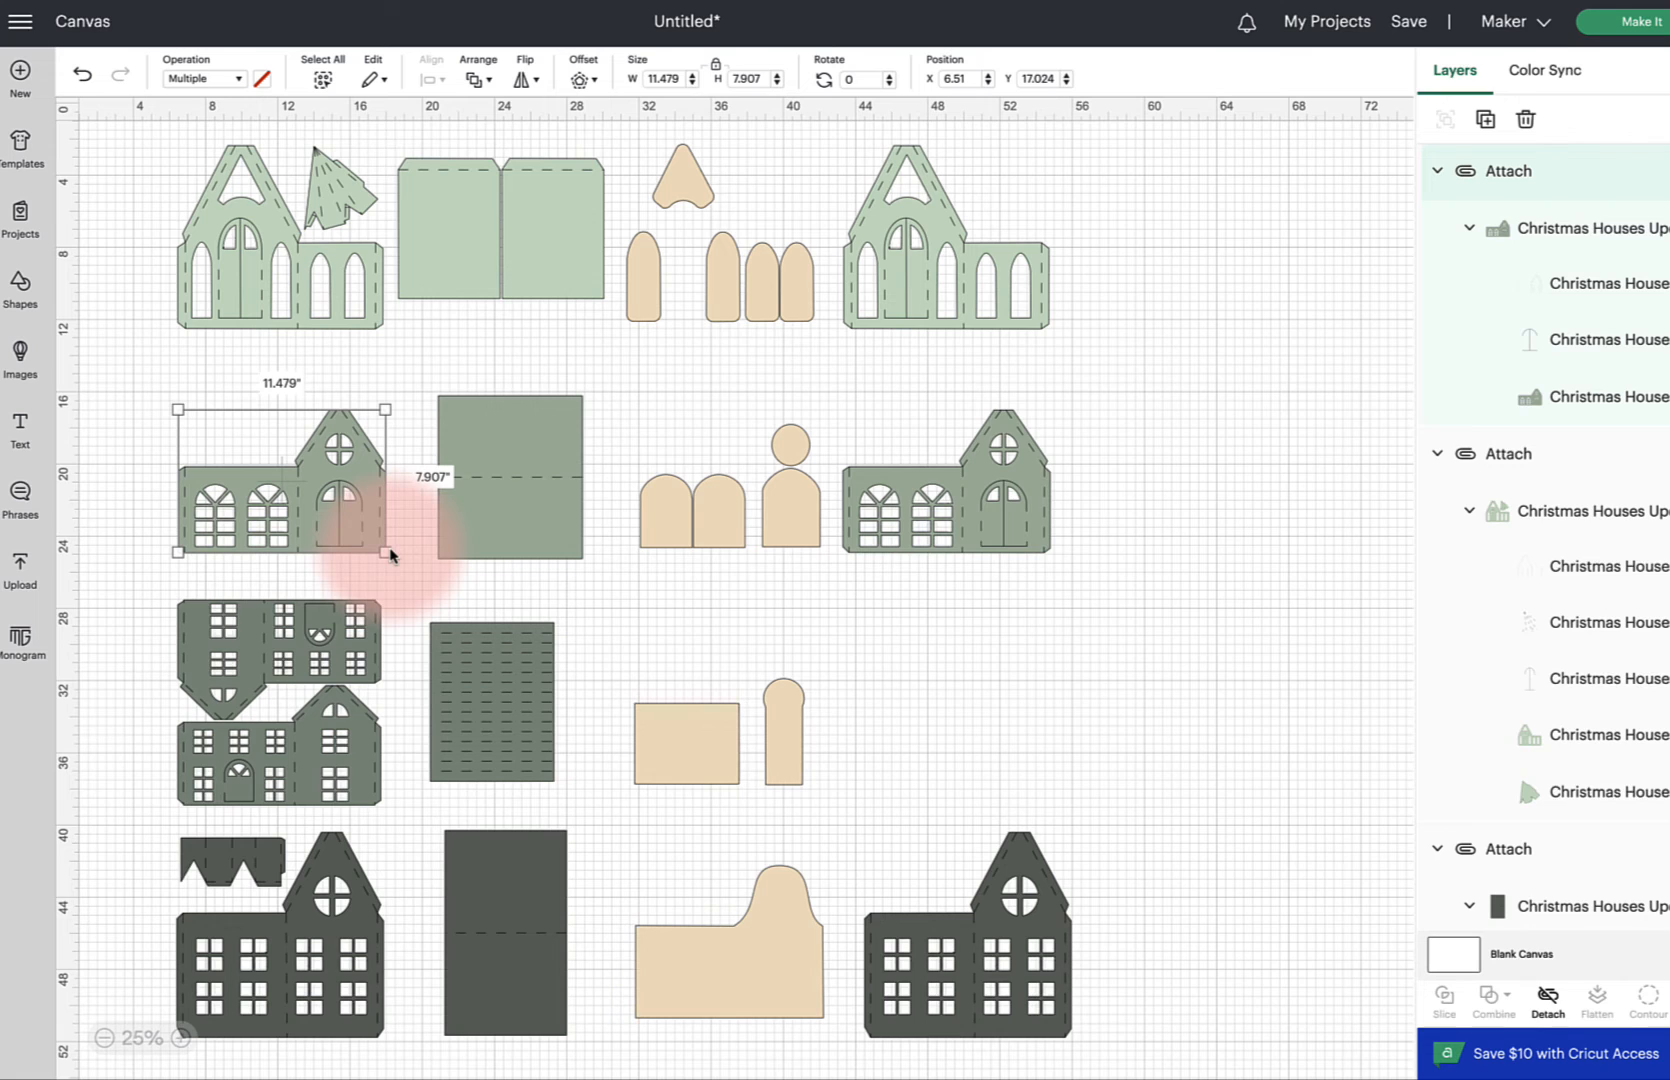
drag(123, 605, 384, 808)
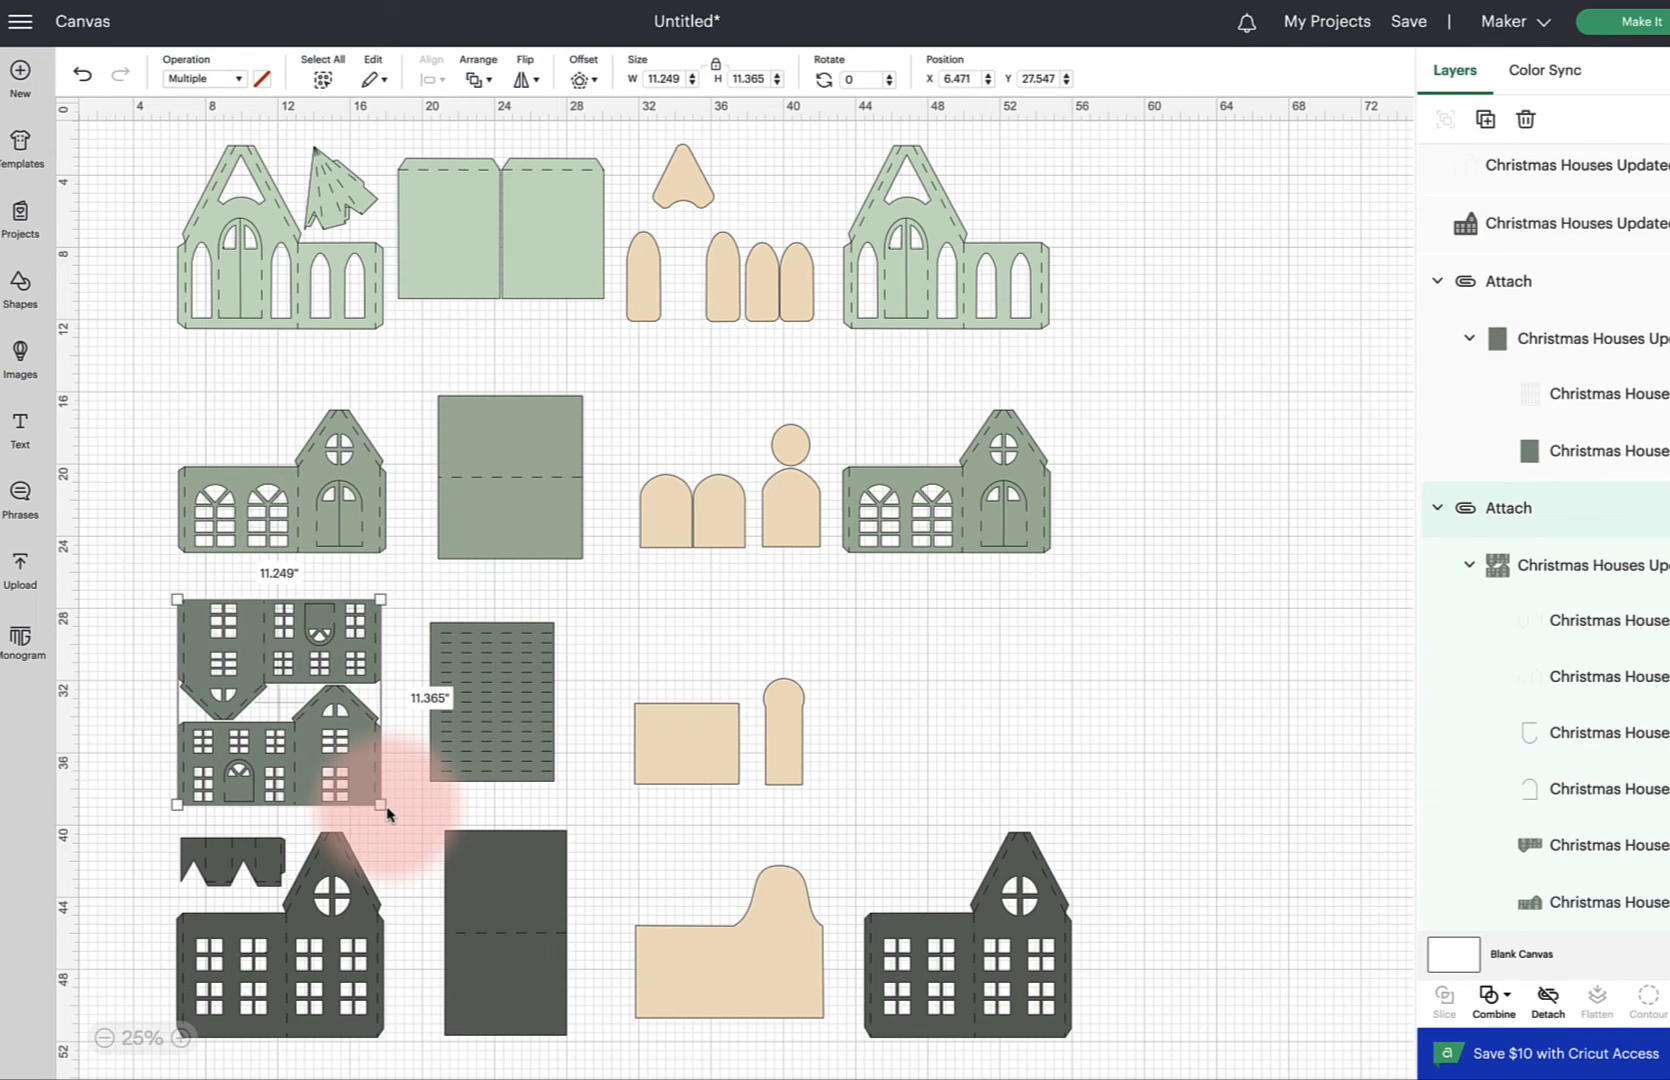
drag(122, 824, 380, 1025)
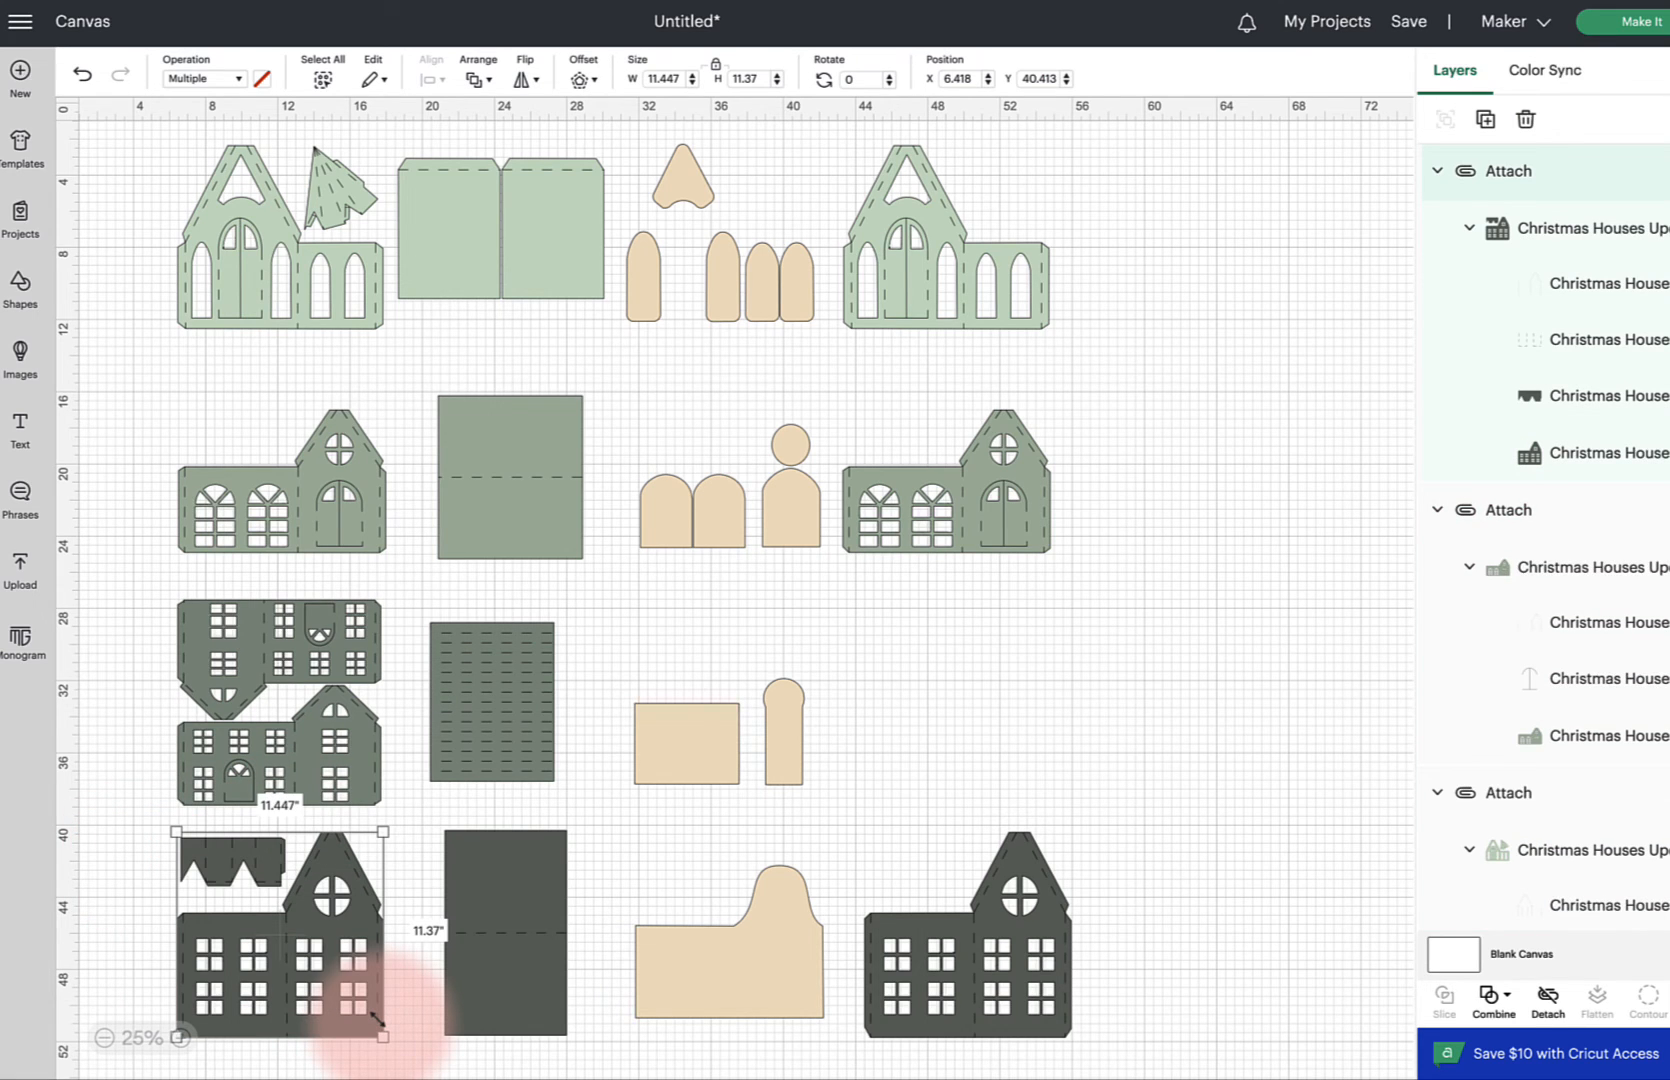
drag(1110, 604, 839, 413)
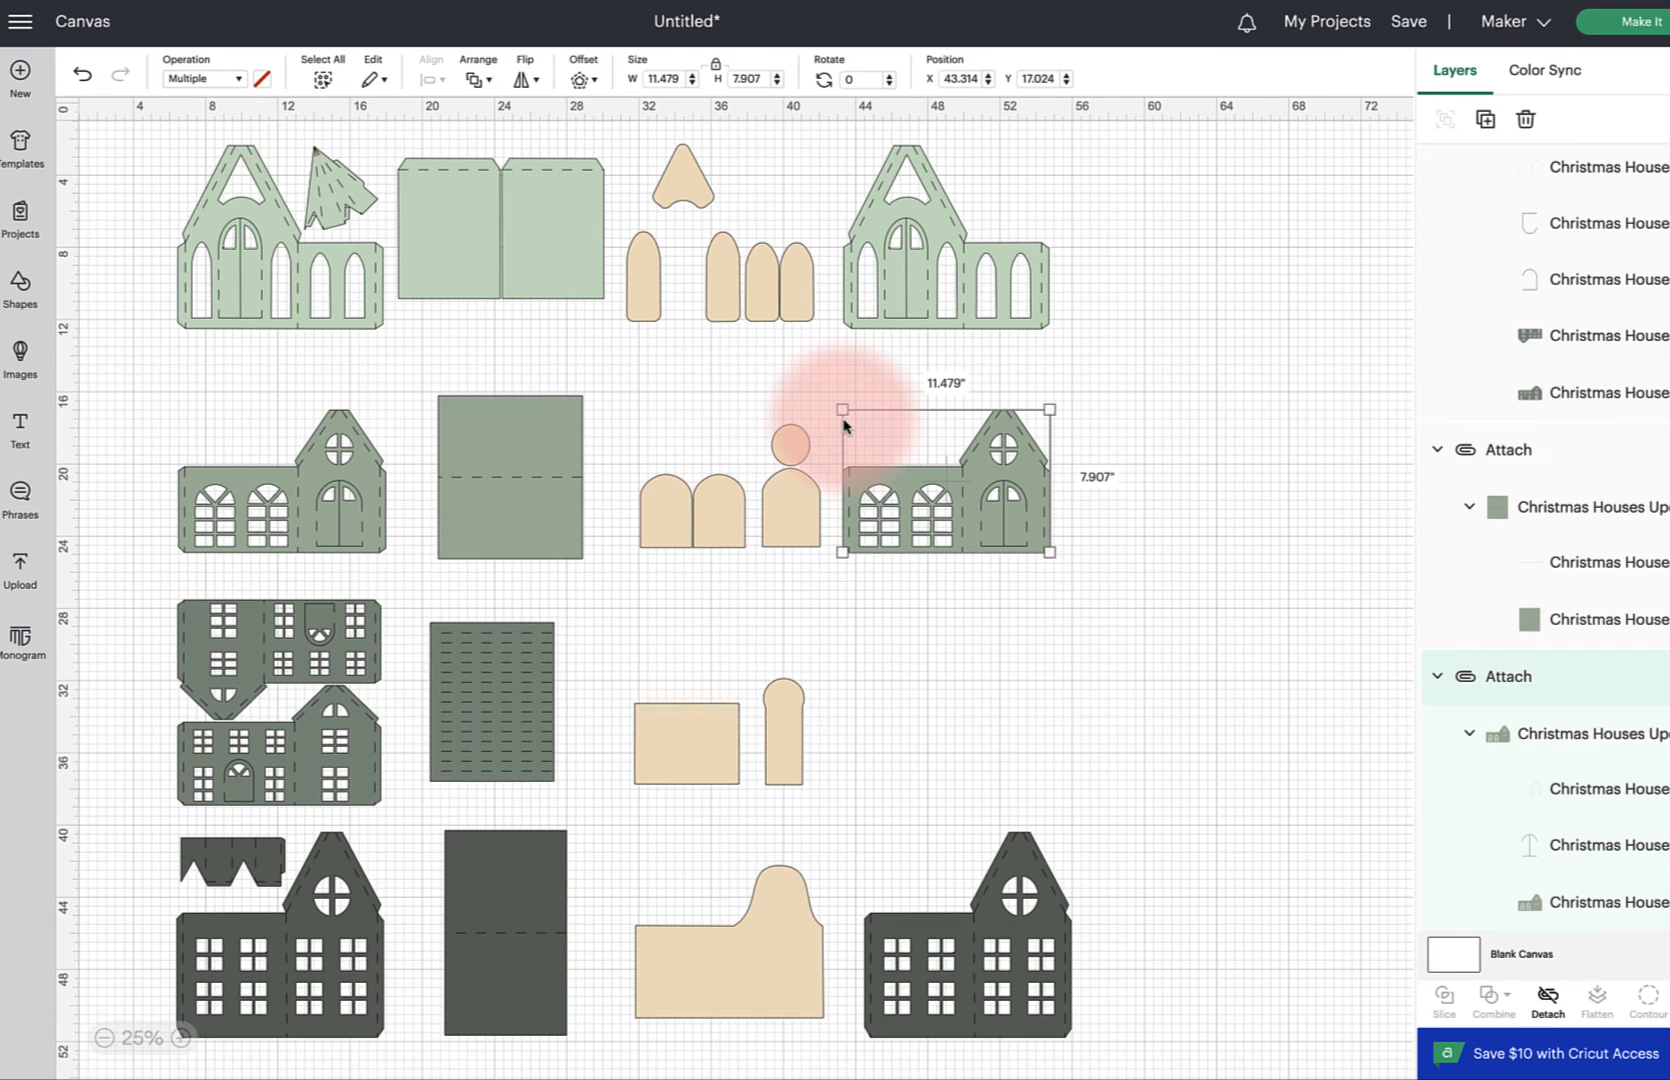
drag(1127, 975, 888, 857)
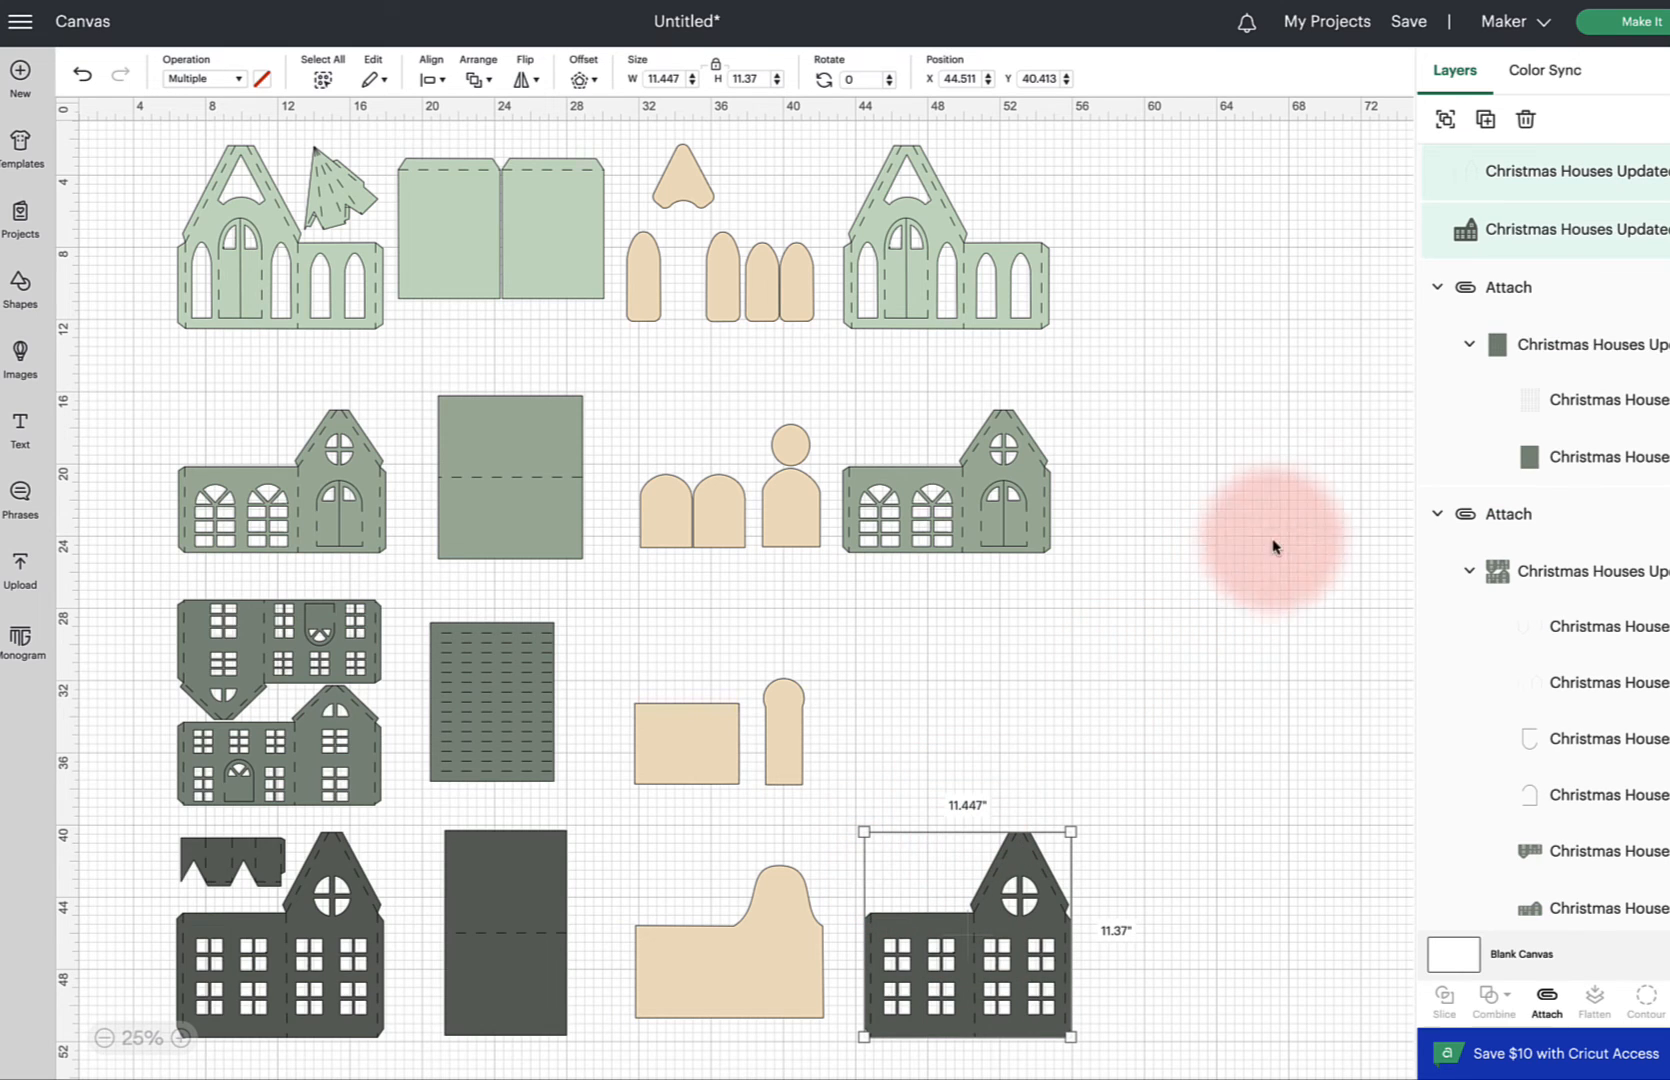
scroll(1460, 360, up, 5)
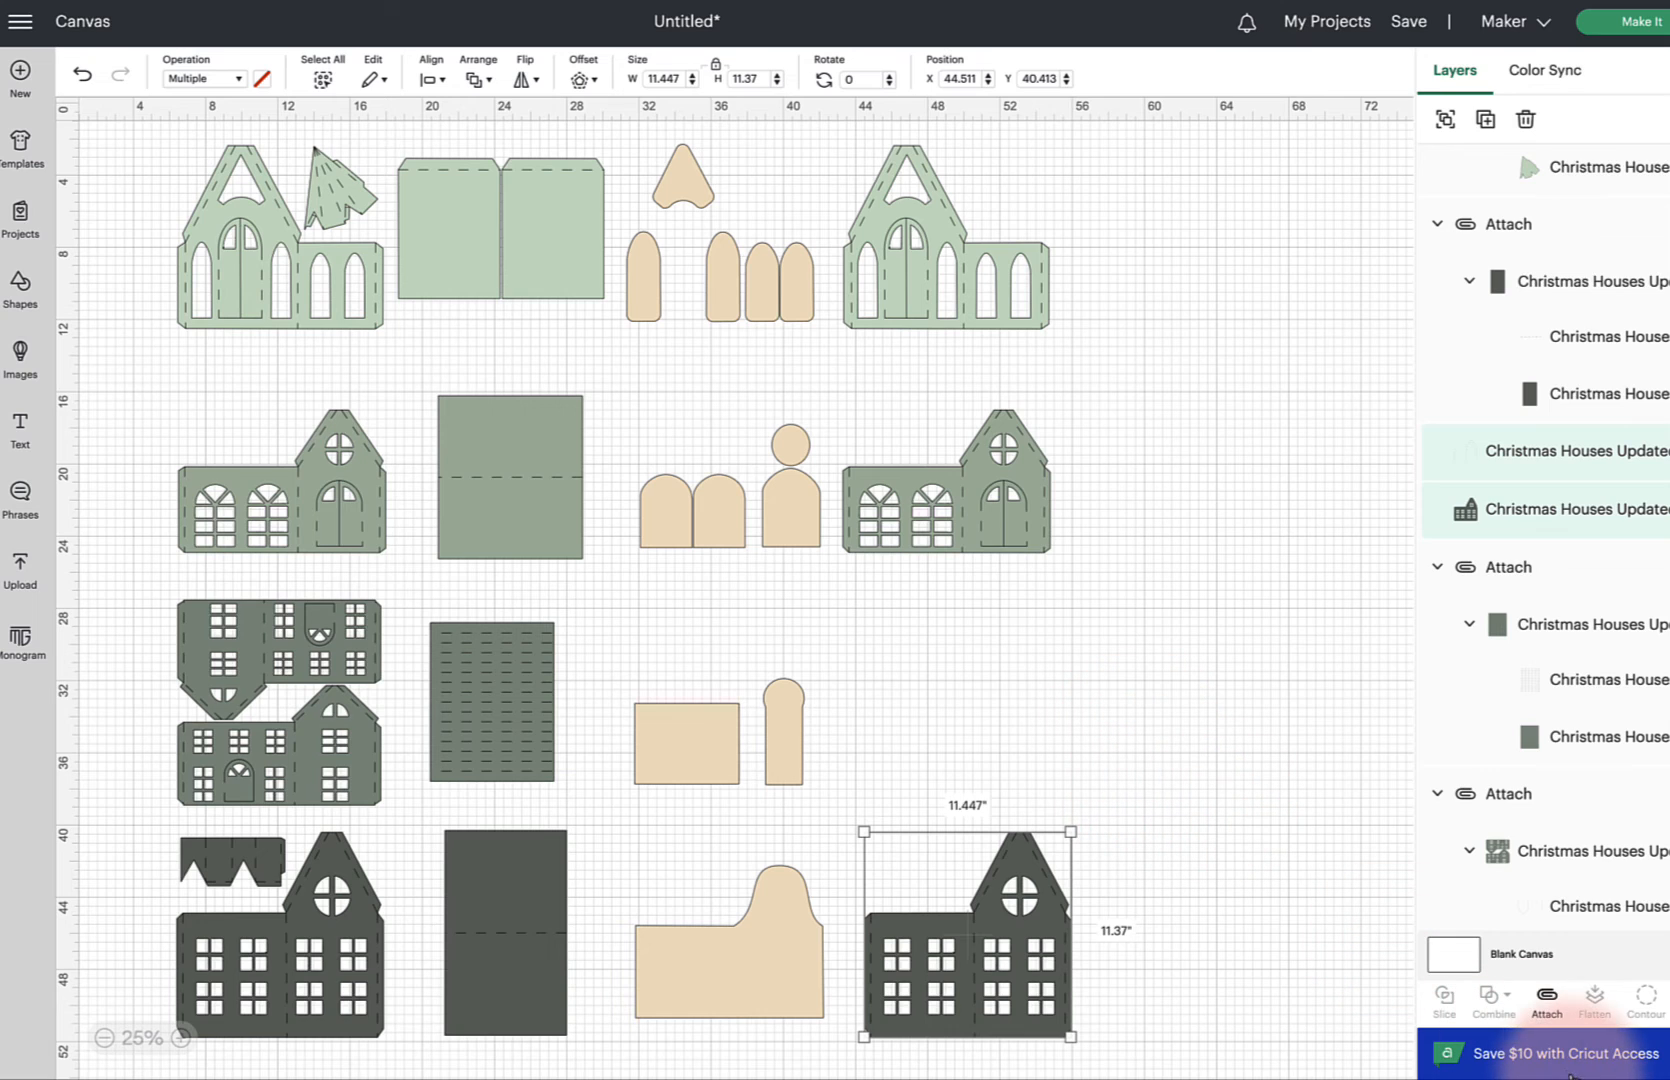
drag(1077, 338, 845, 185)
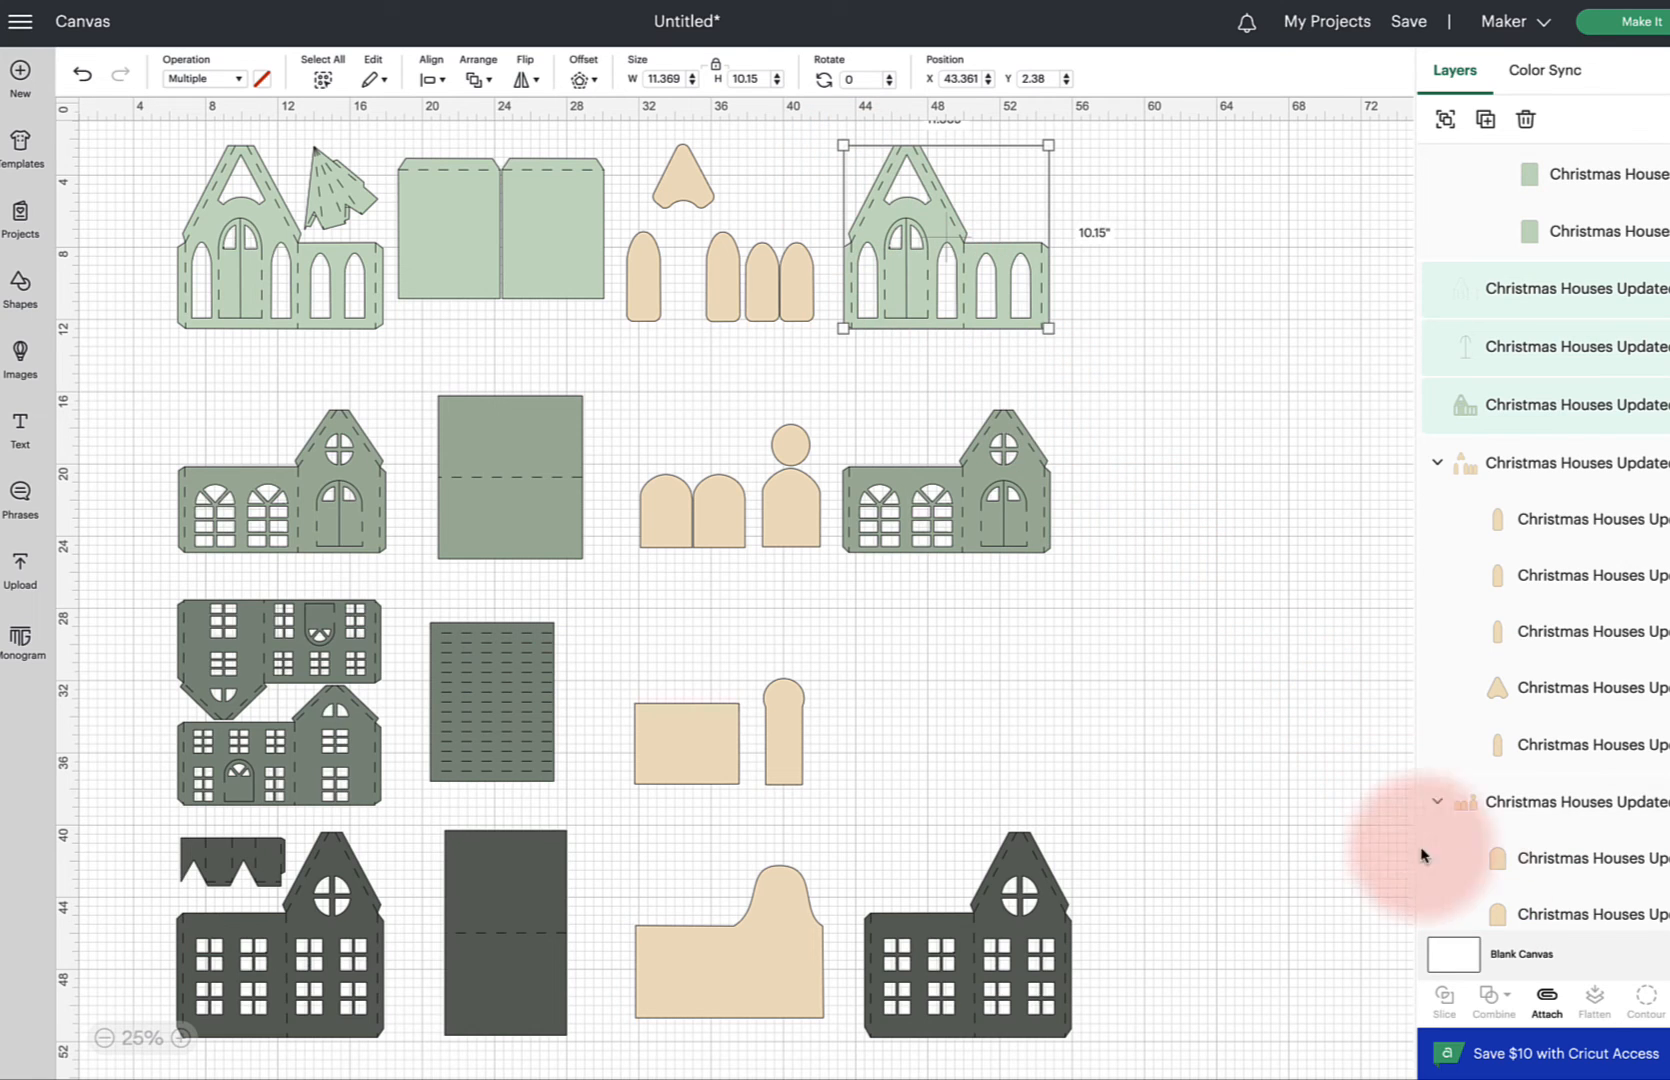
Attach the selected house front group, then preview each of the 14 cutting mats in Make It and cancel back to the canvas
click(1545, 998)
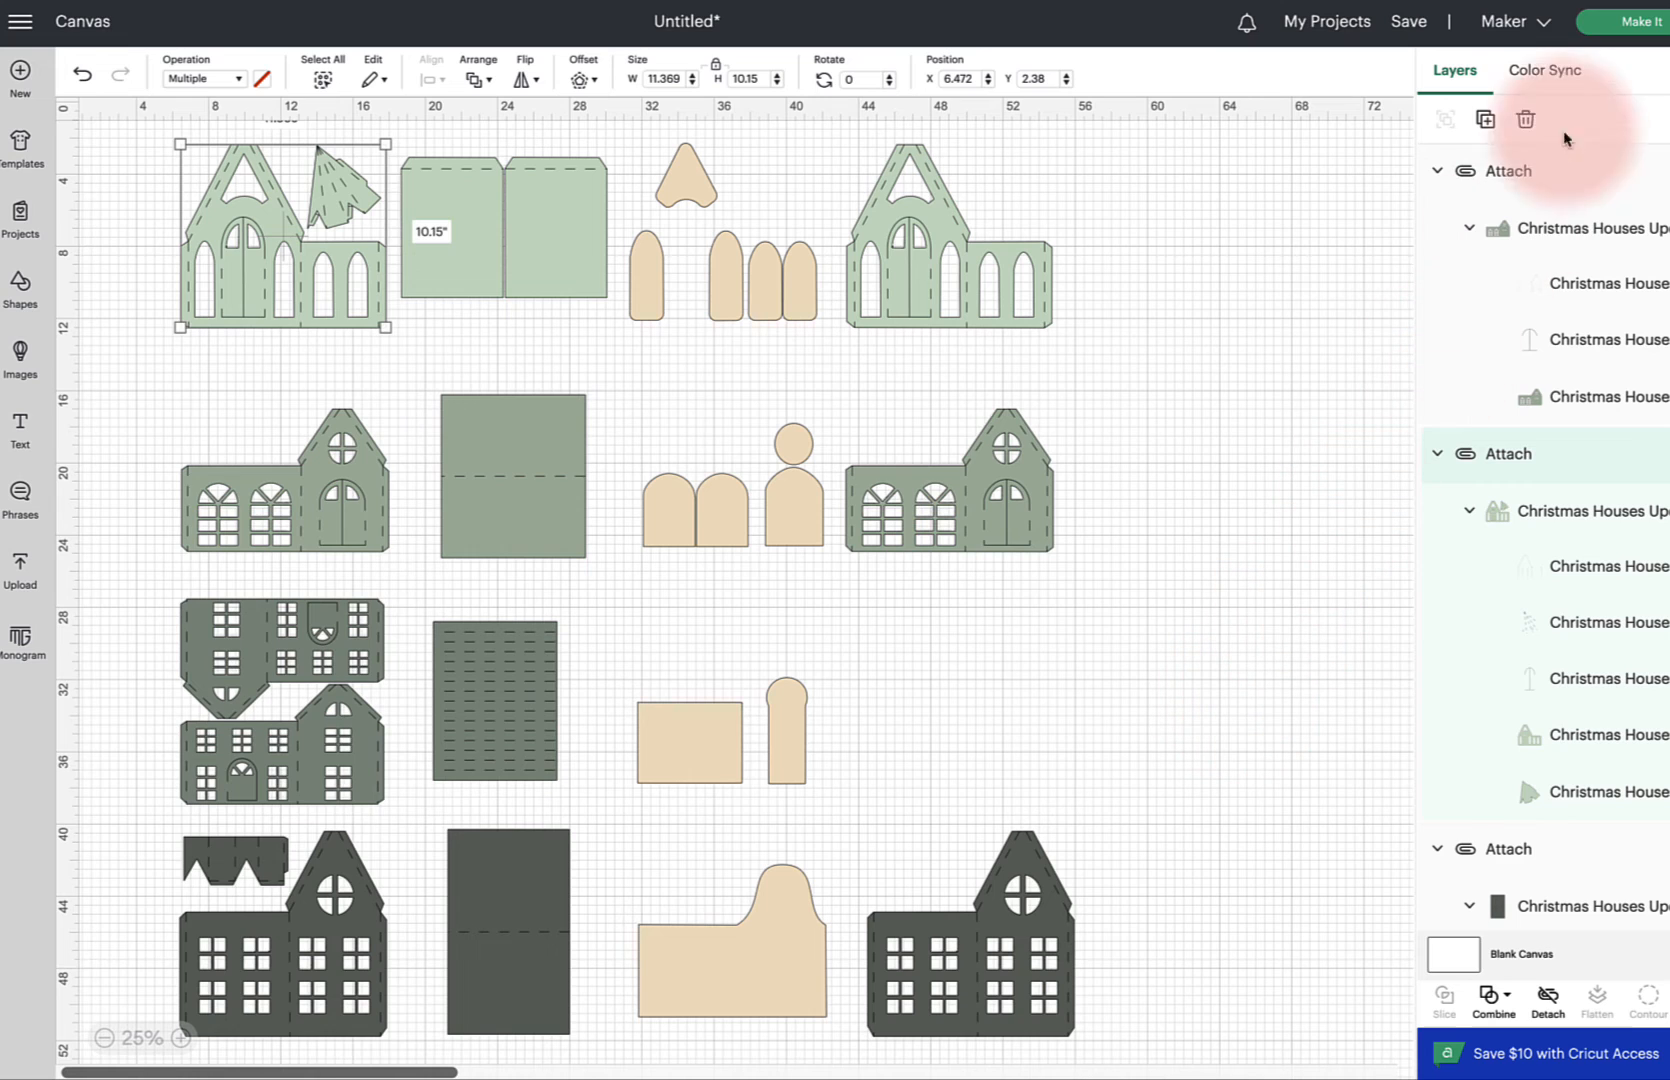
click(1628, 24)
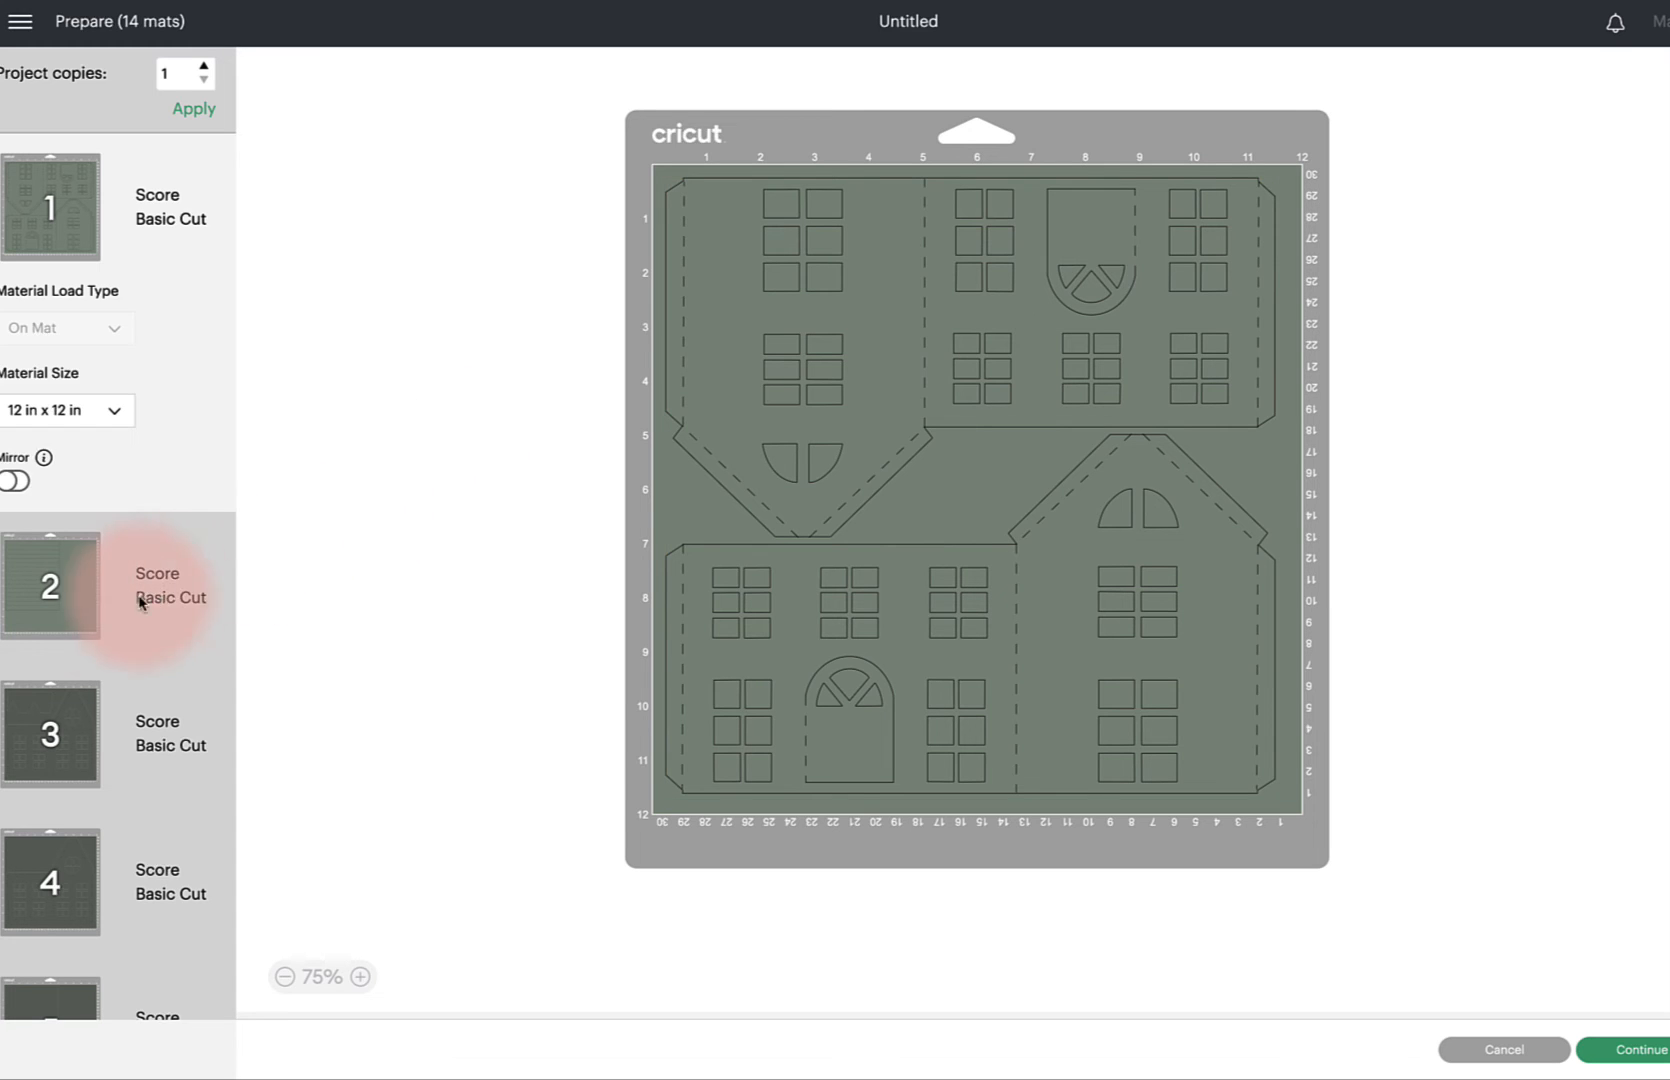
click(86, 627)
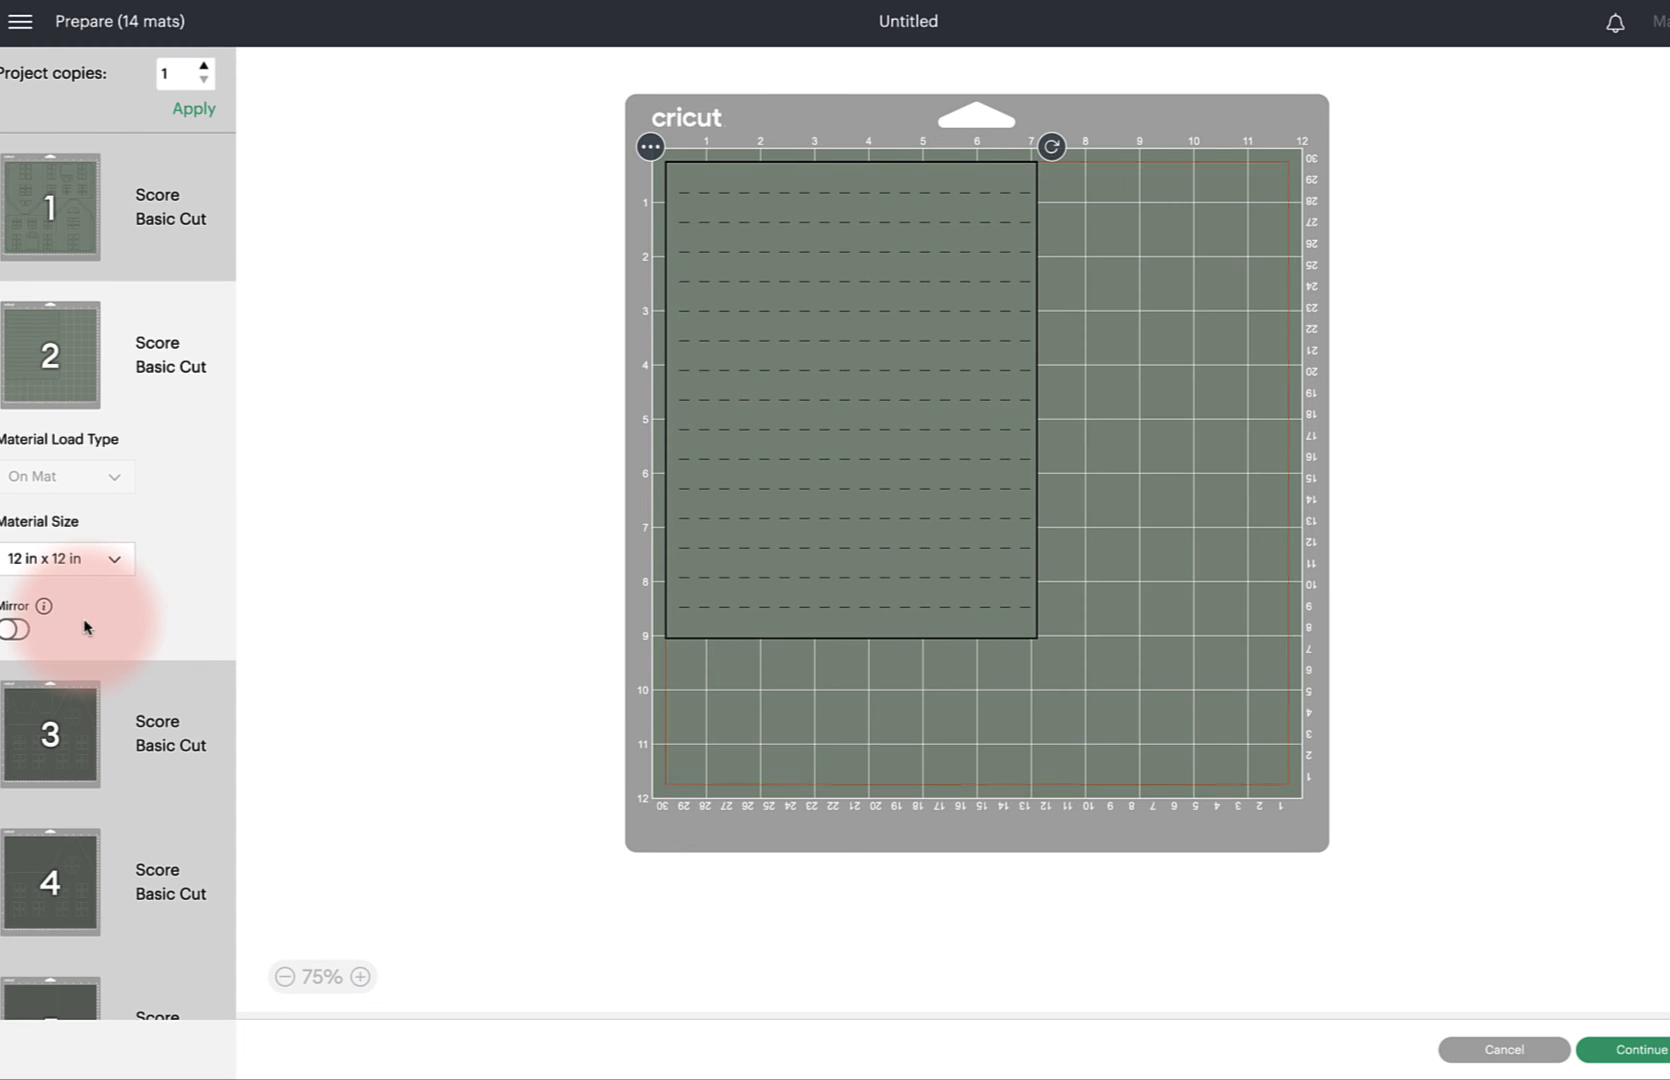
click(86, 760)
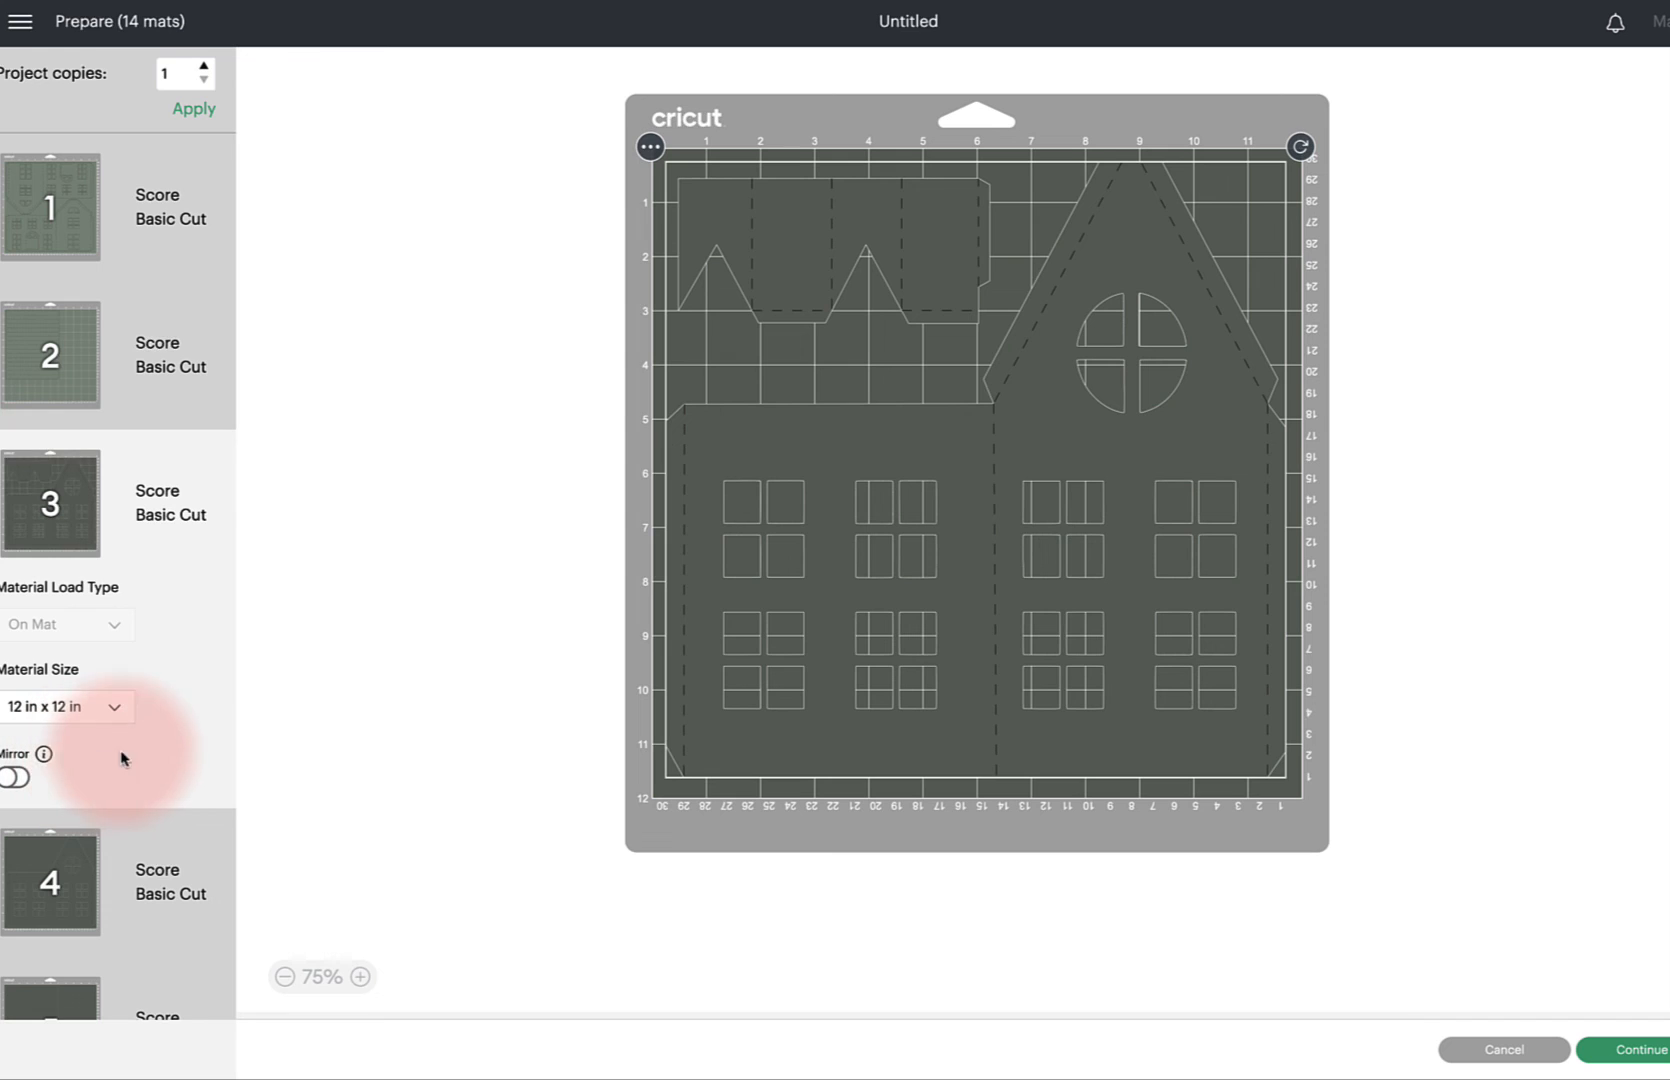
key(Down)
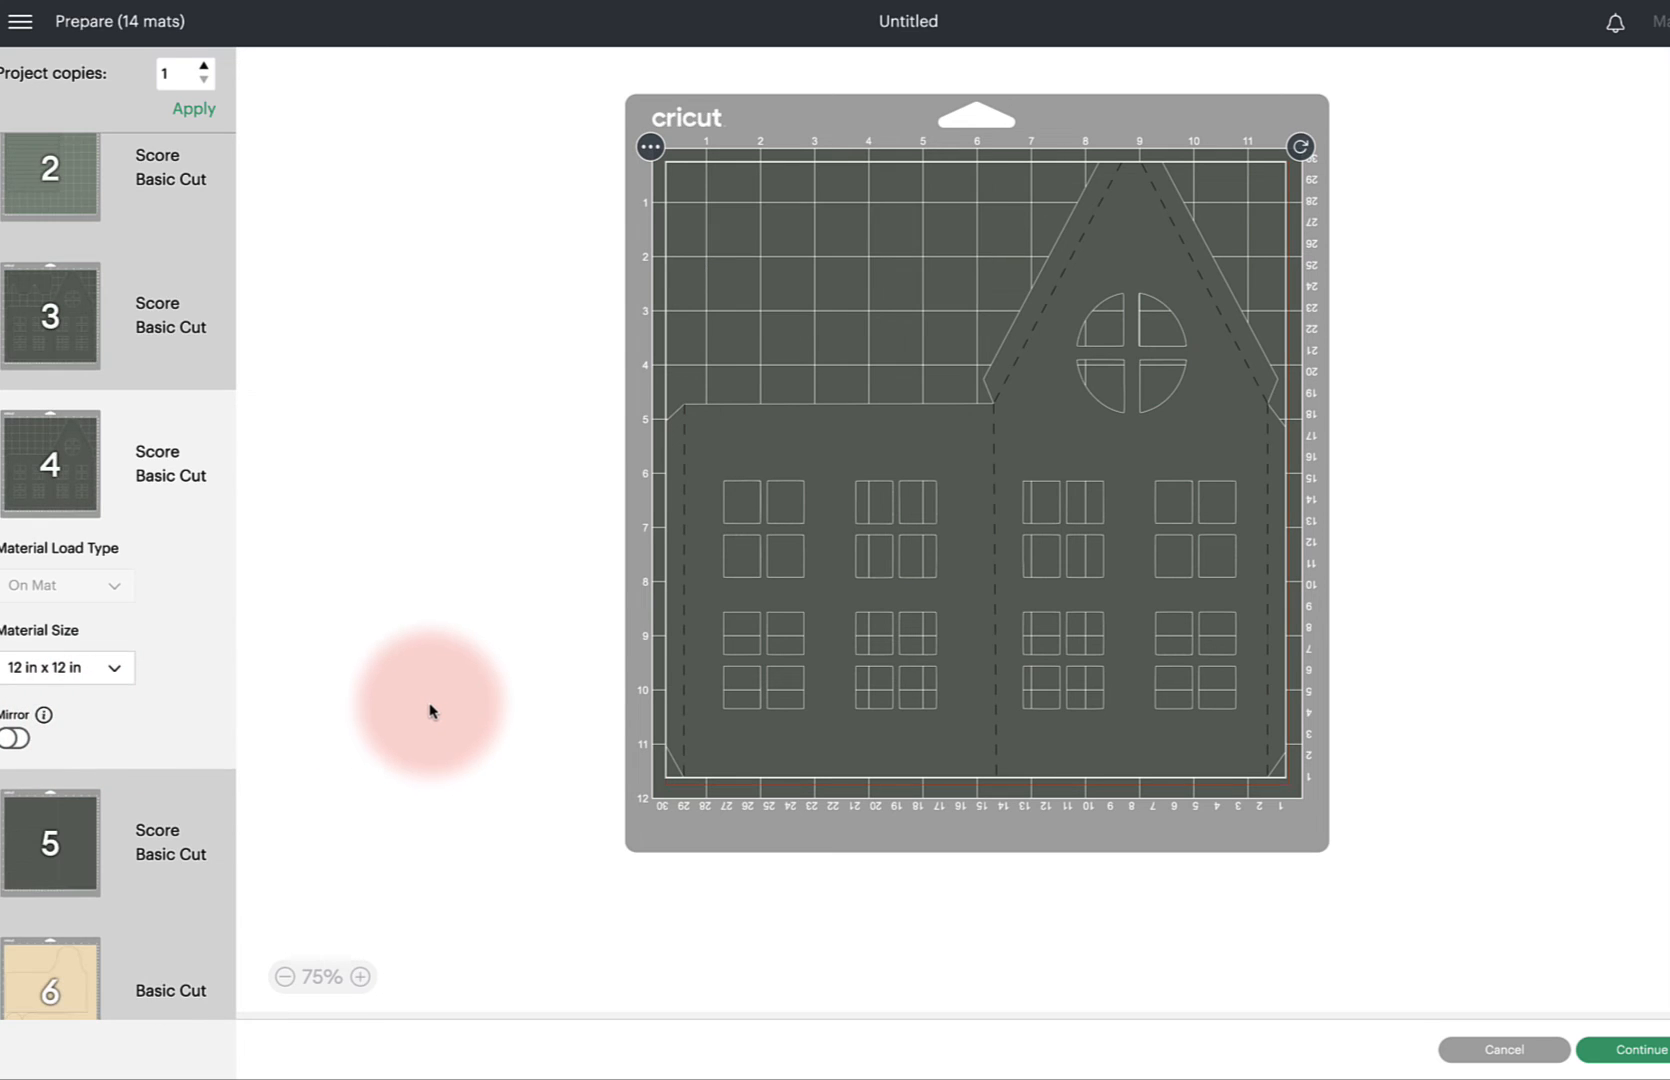
scroll(208, 688, down, 4)
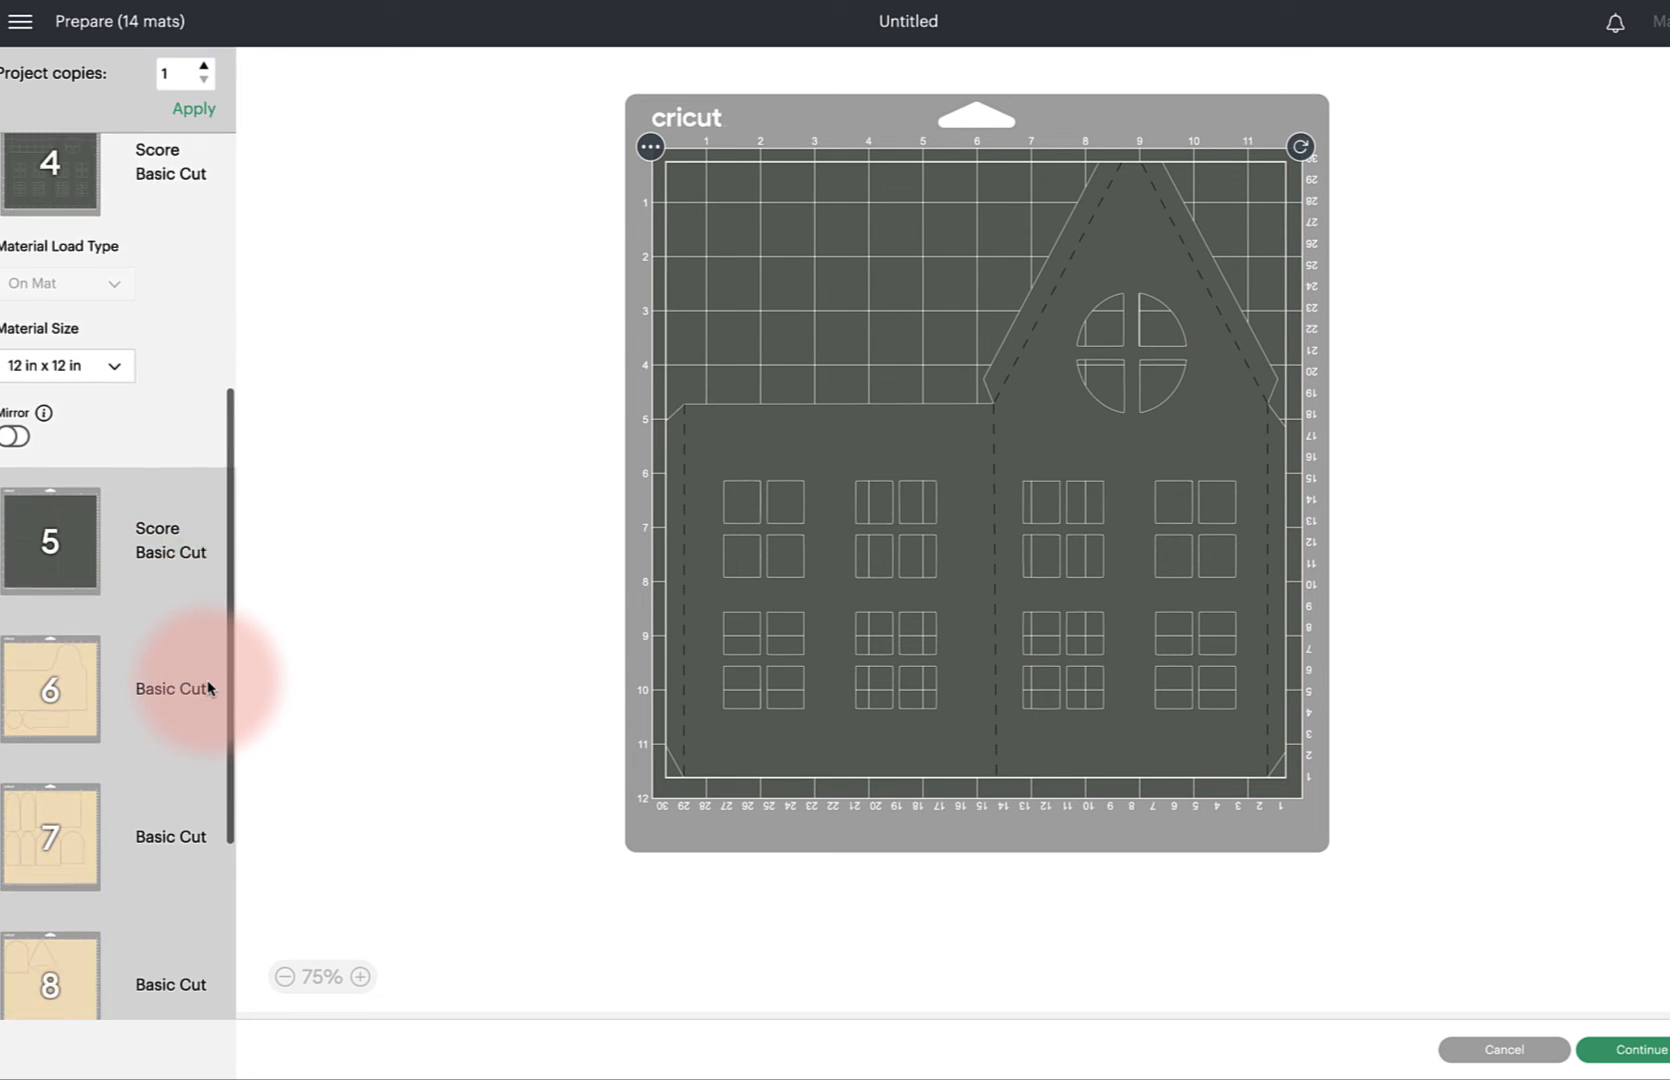
click(95, 500)
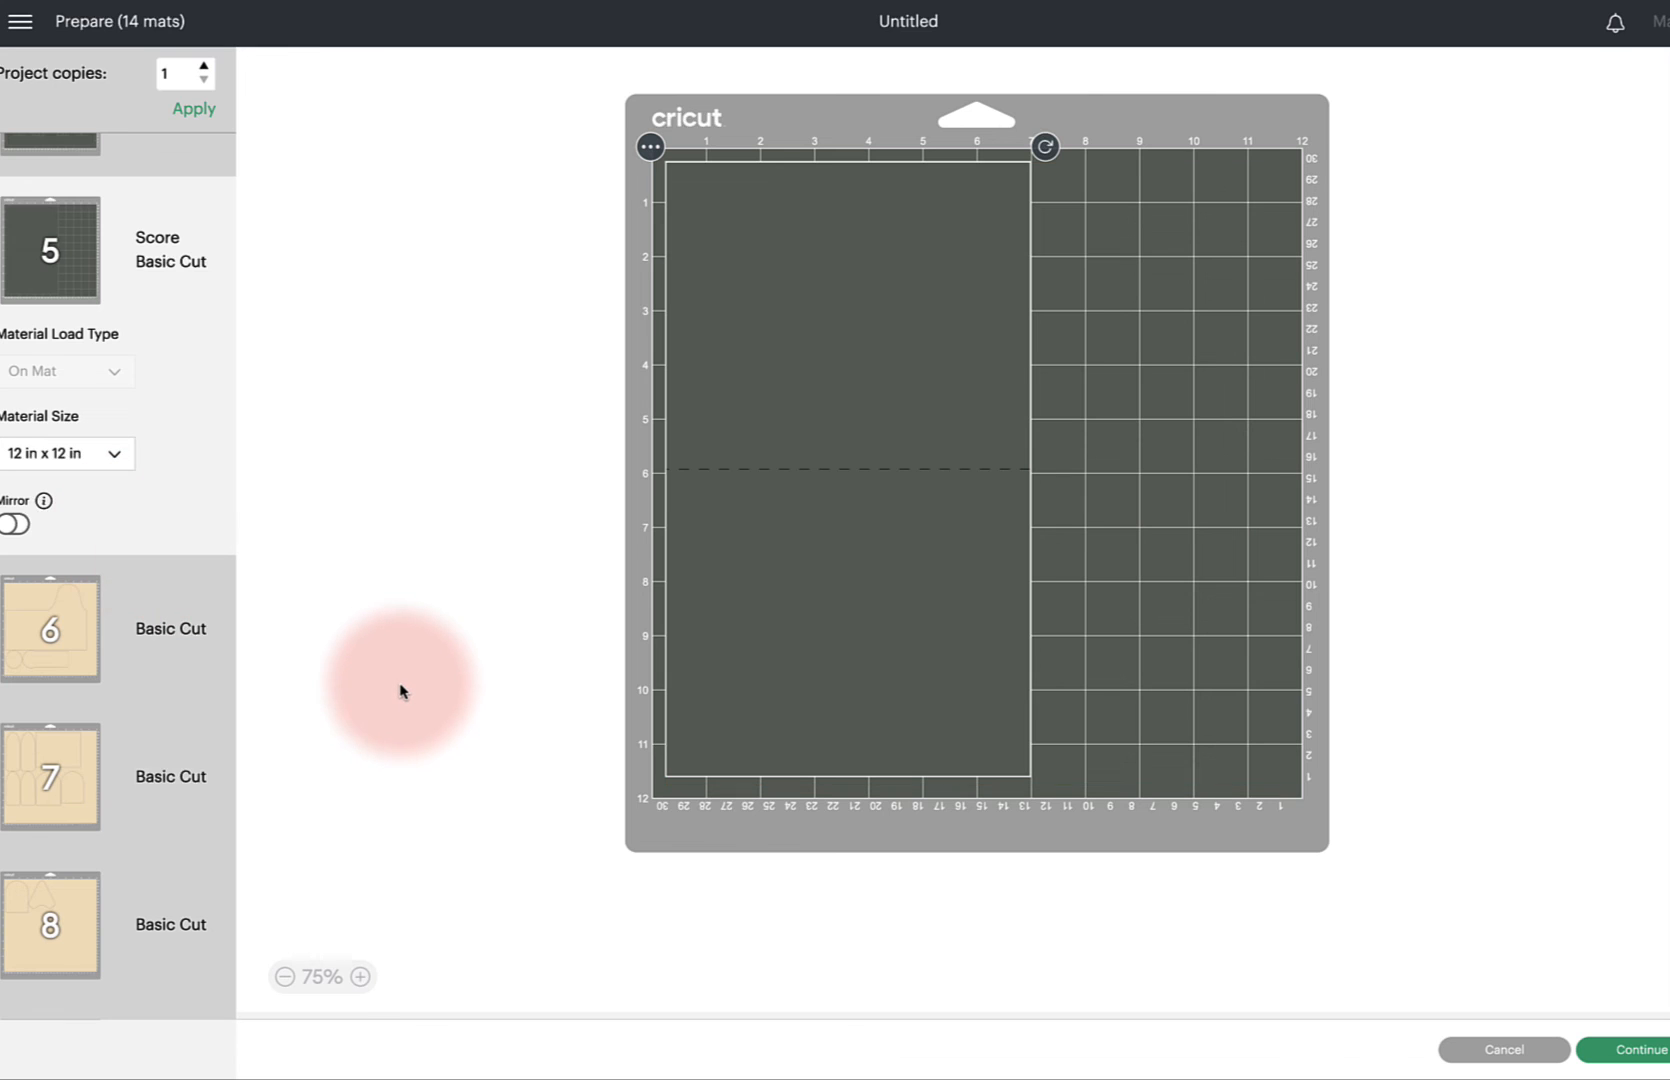
scroll(130, 503, down, 2)
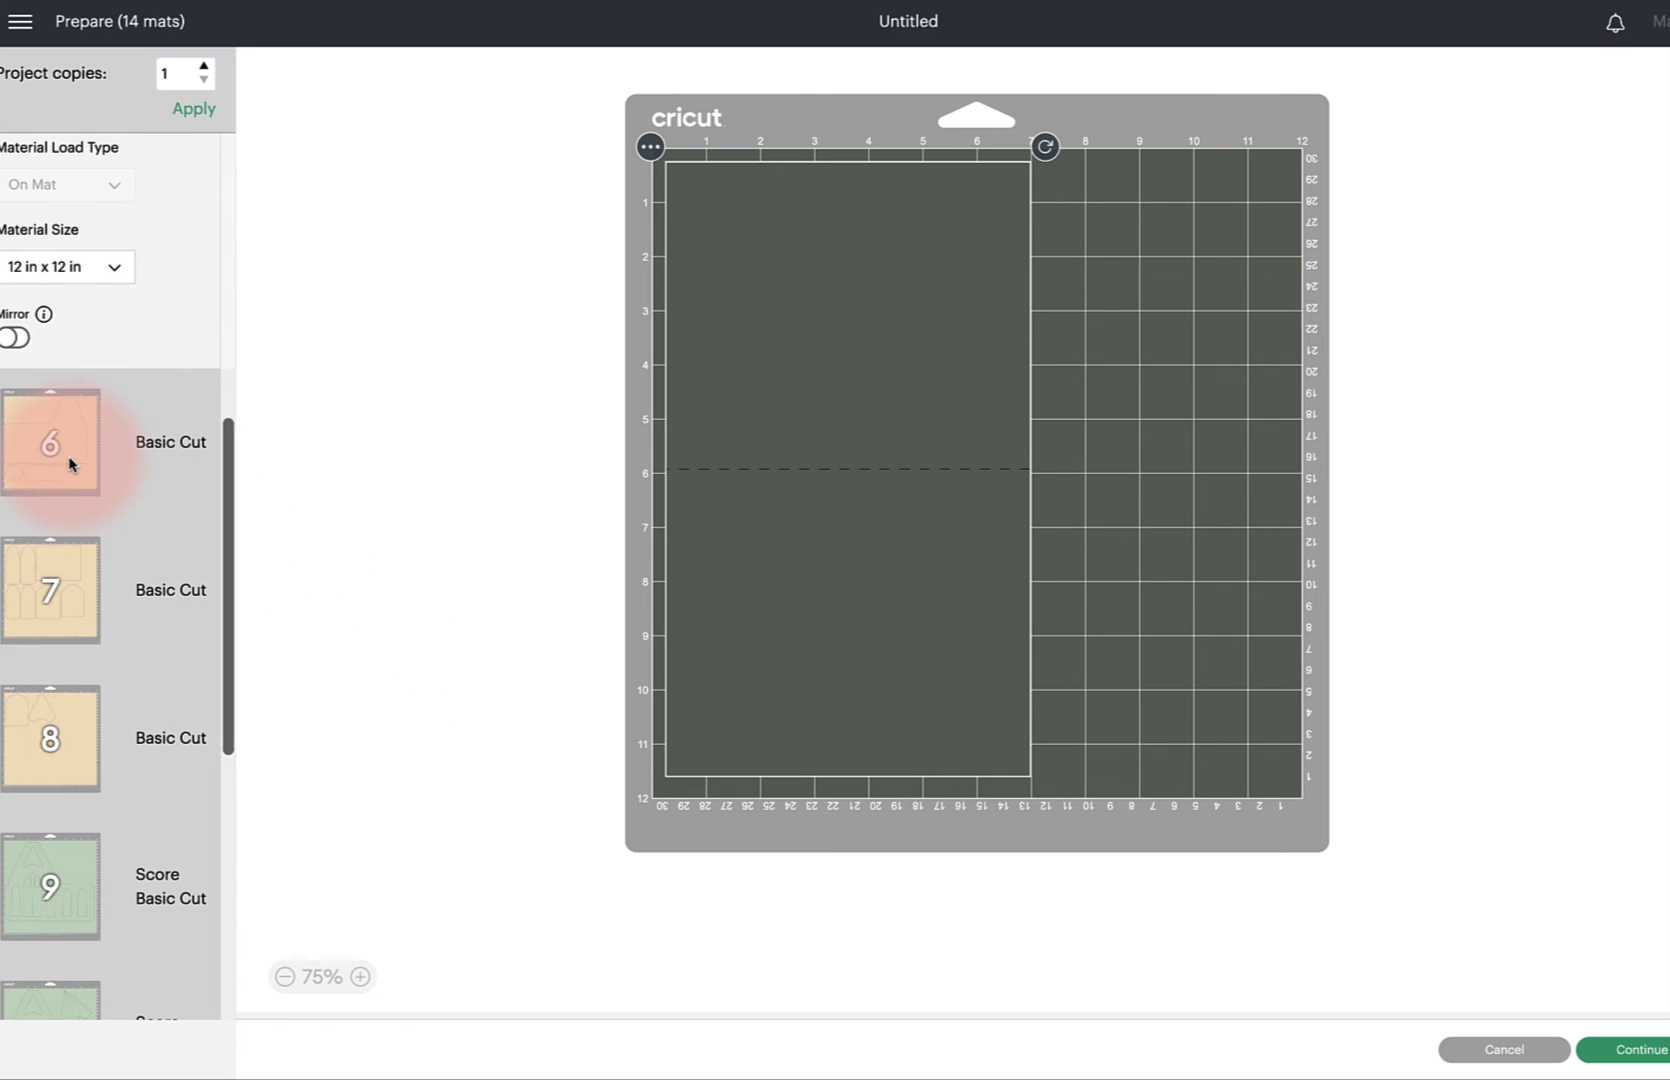
click(60, 450)
click(78, 616)
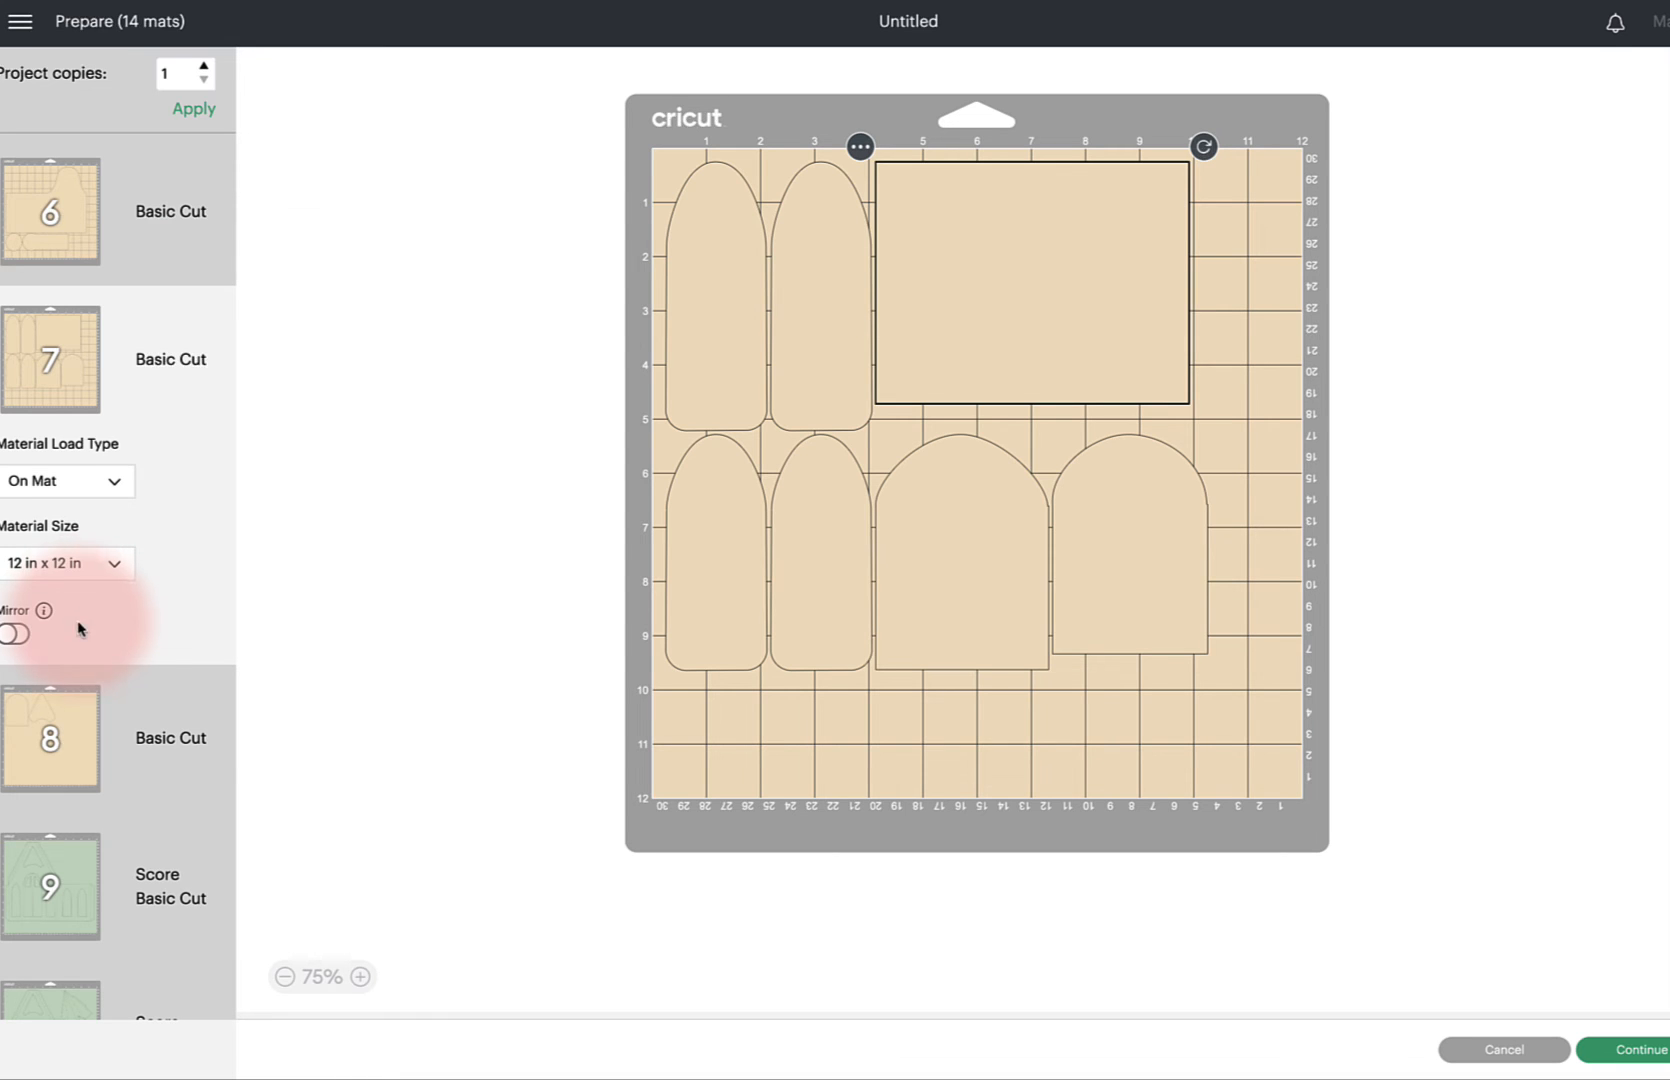
click(76, 705)
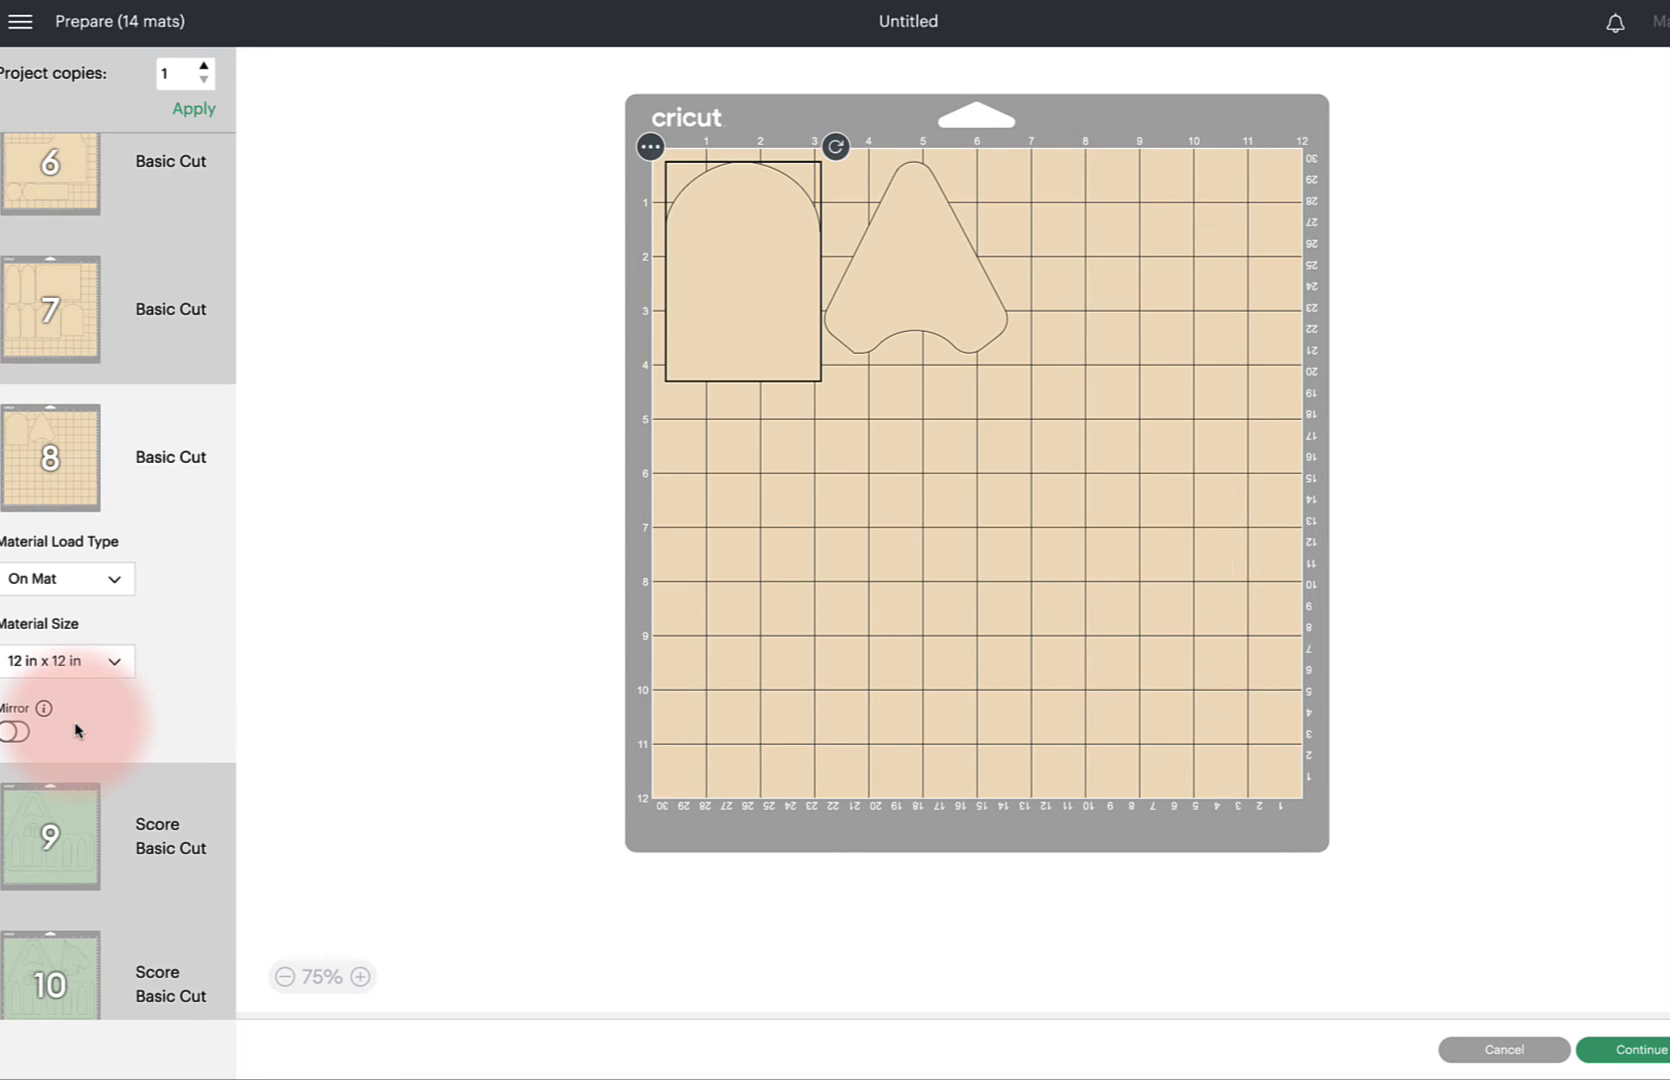
scroll(72, 735, down, 3)
click(70, 627)
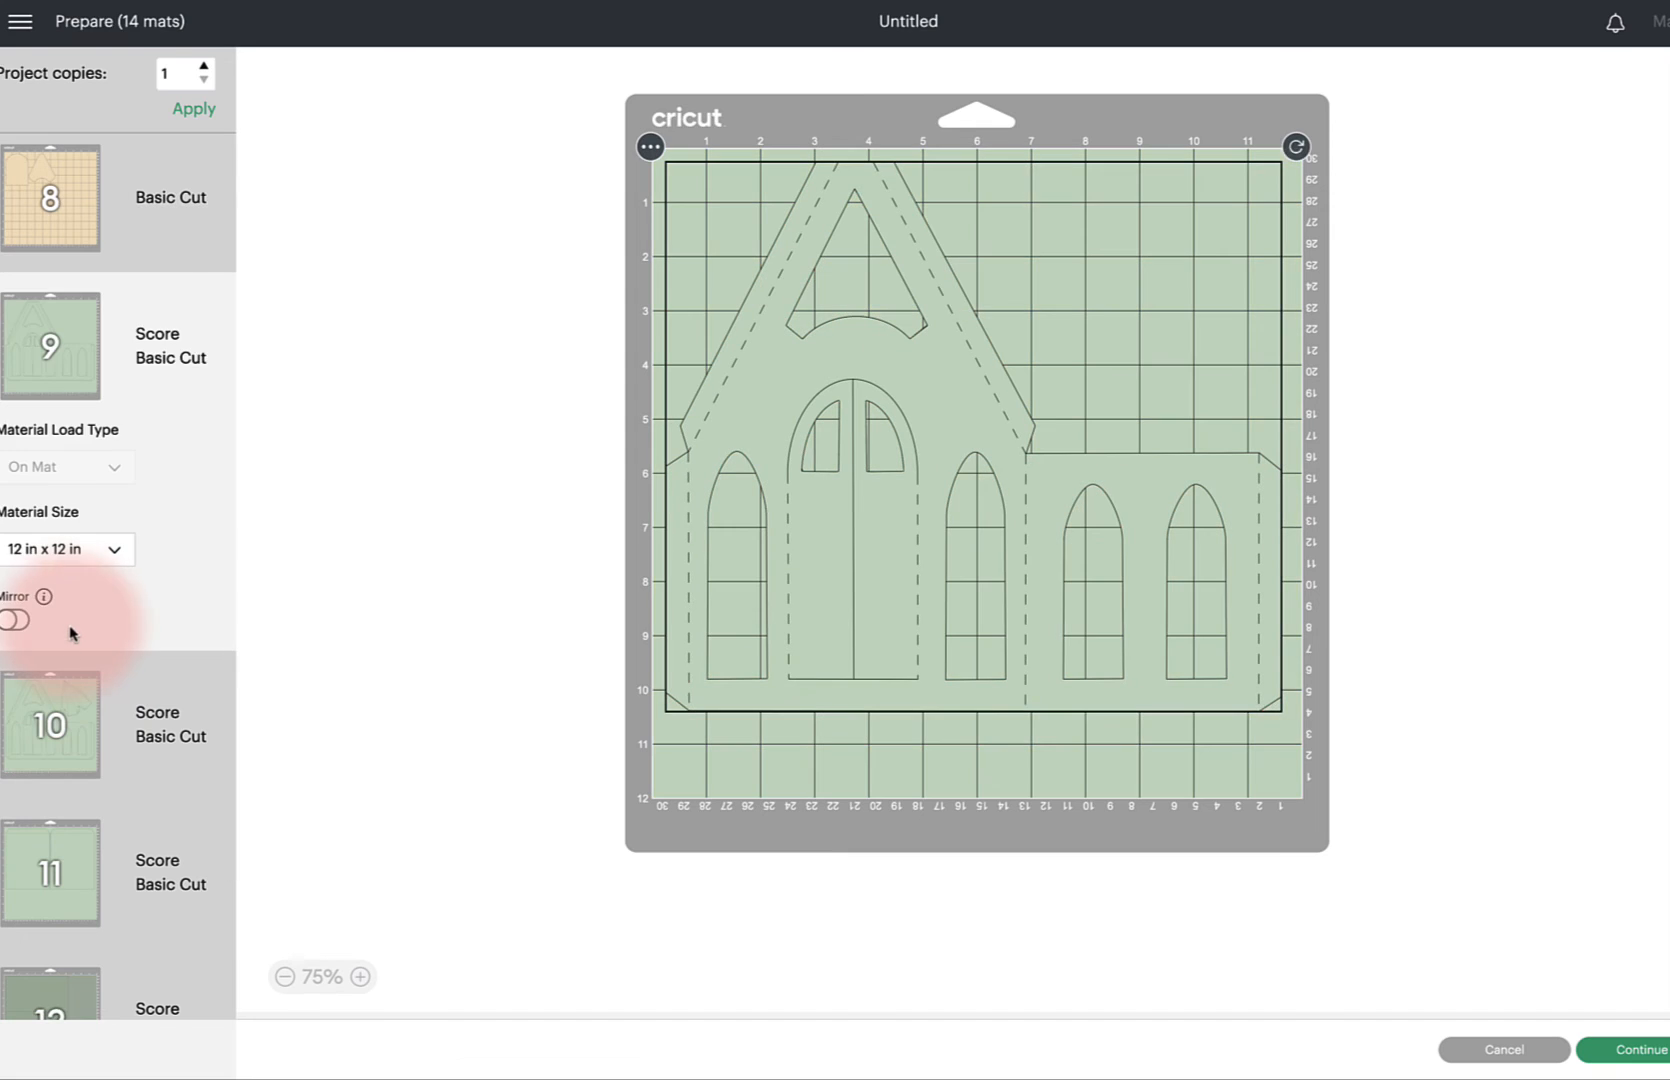
click(66, 763)
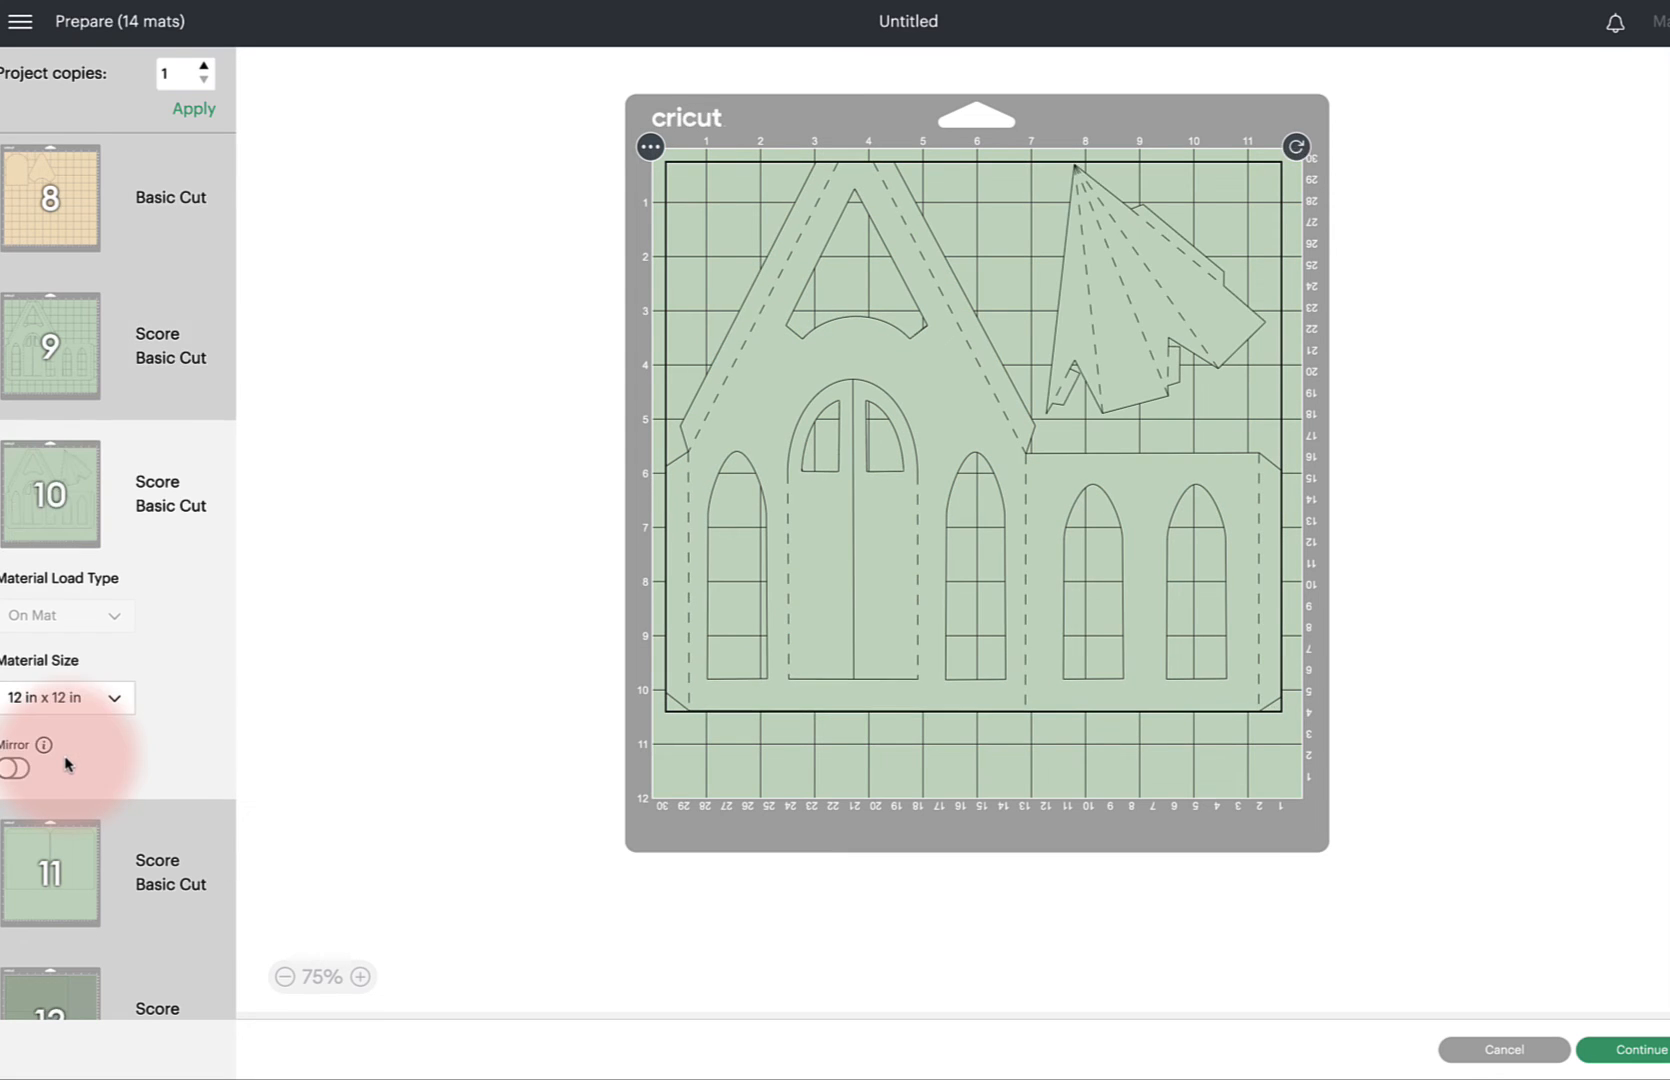
click(62, 897)
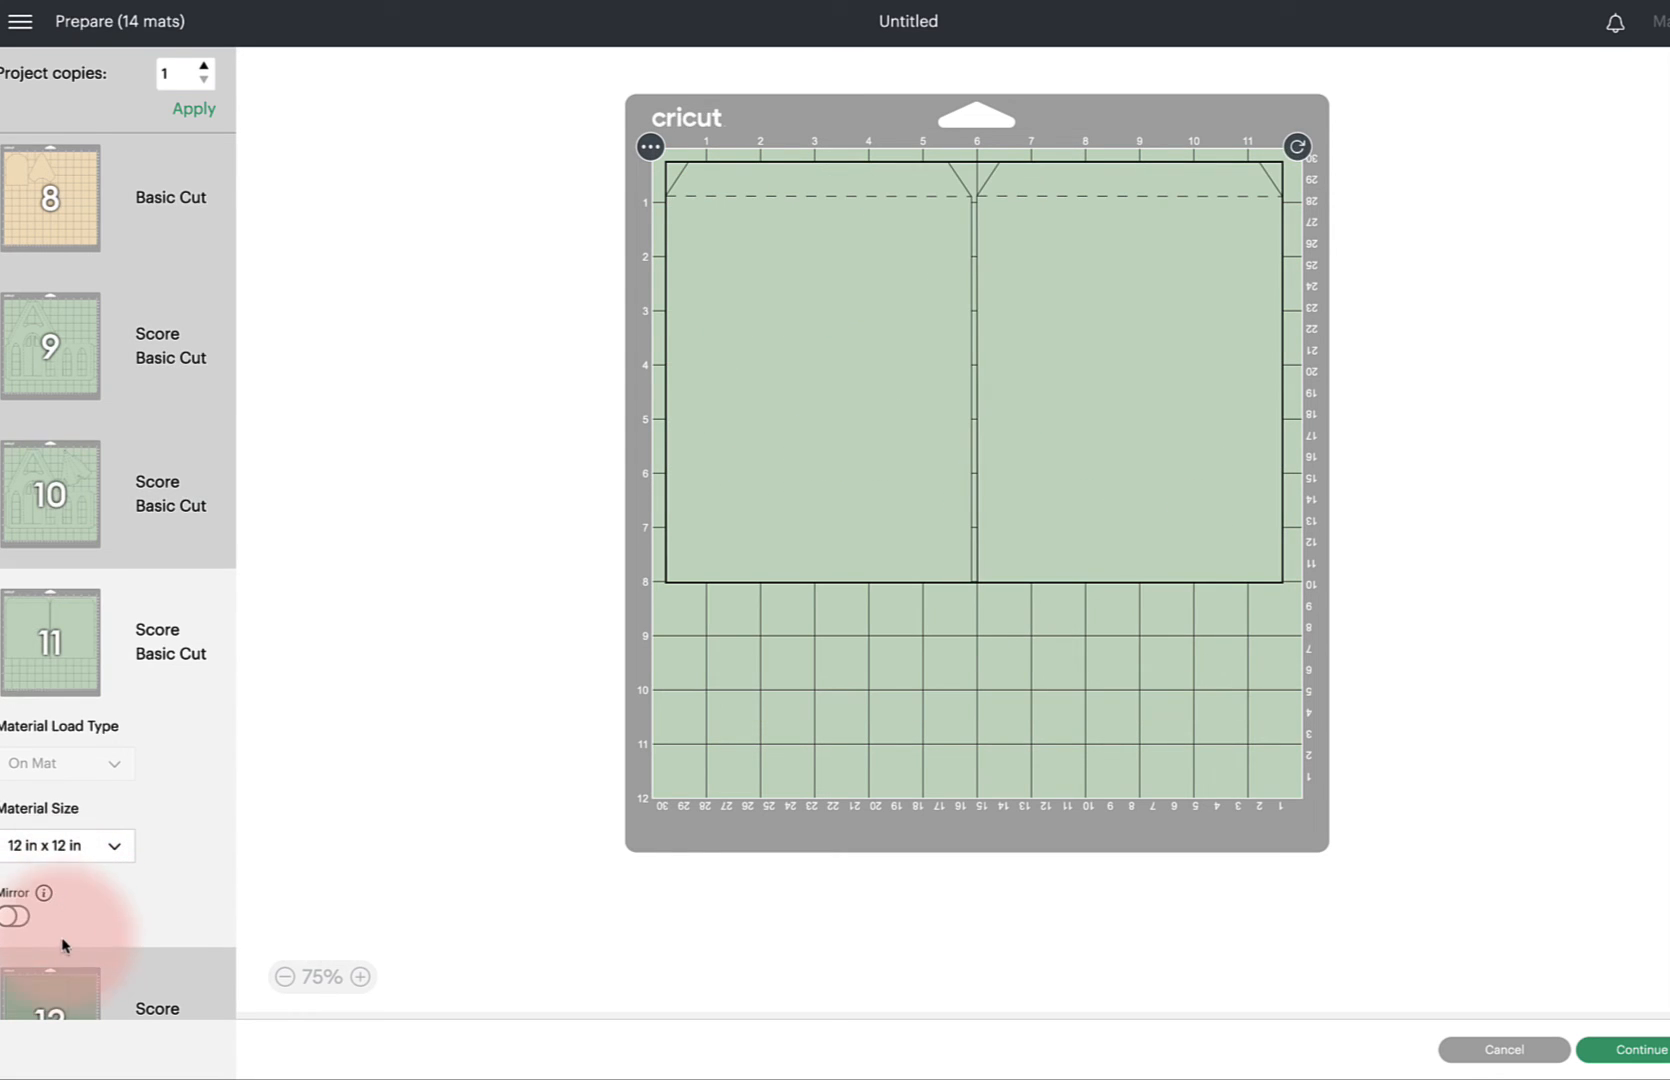
click(60, 1000)
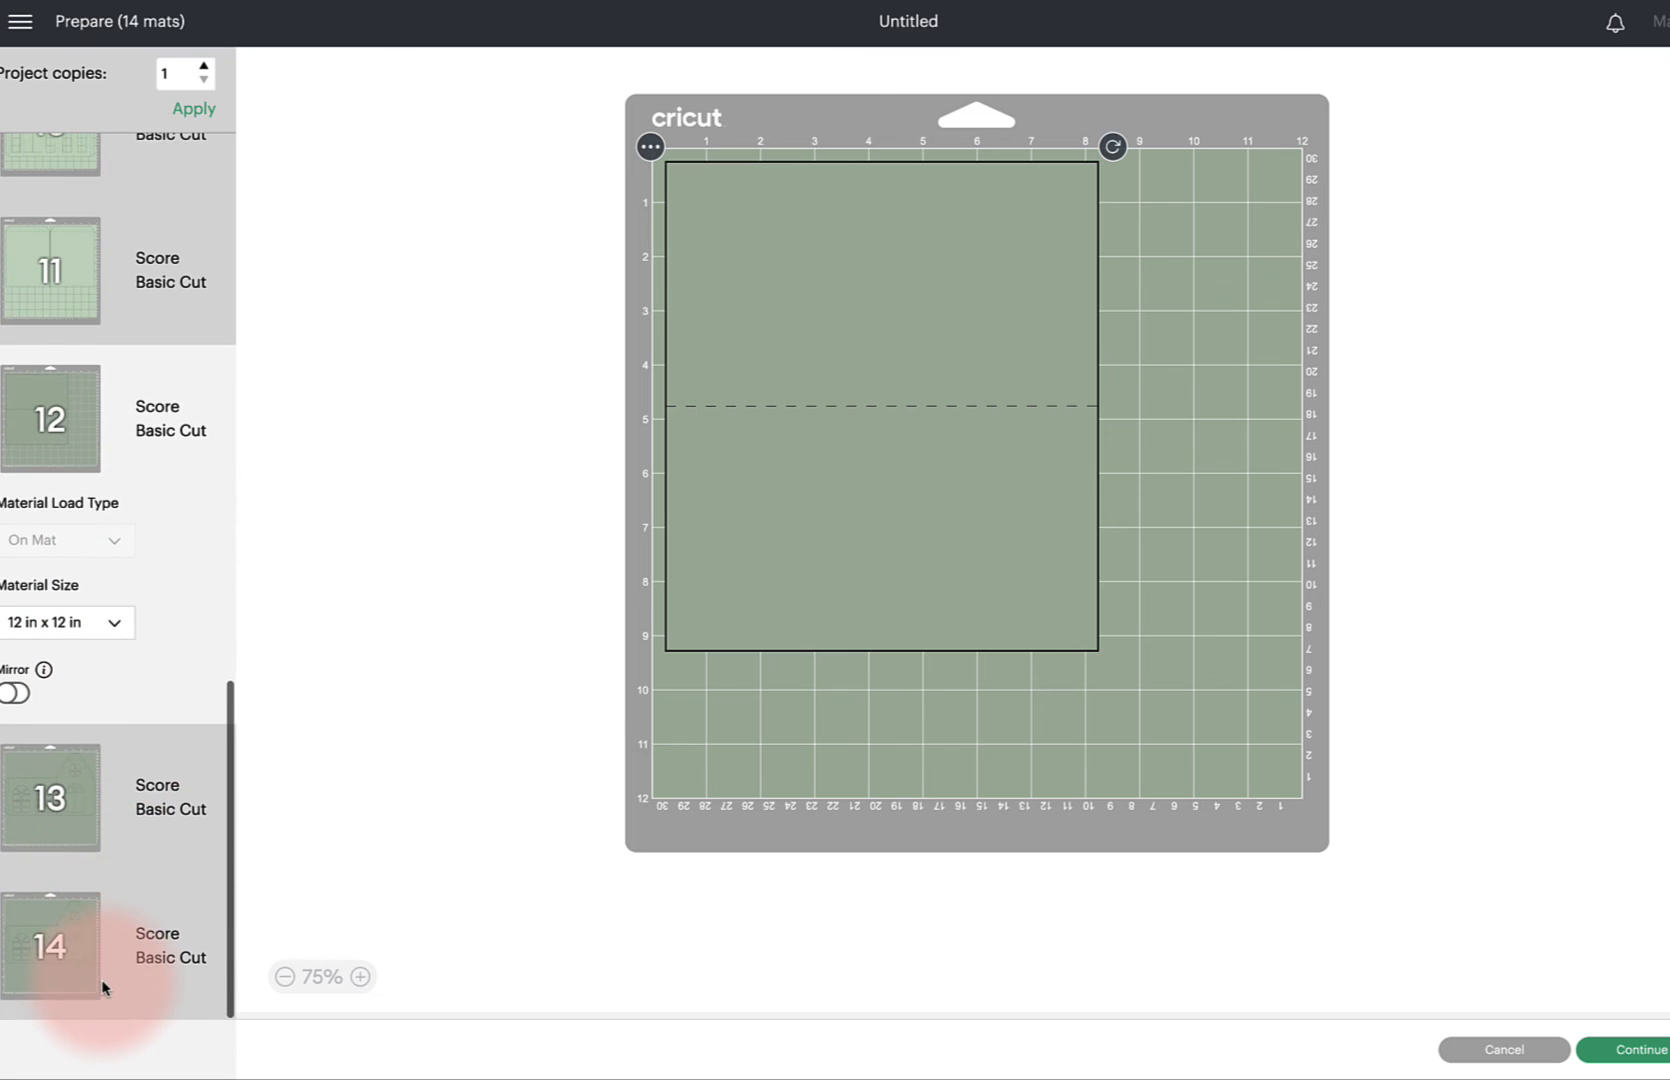
click(65, 840)
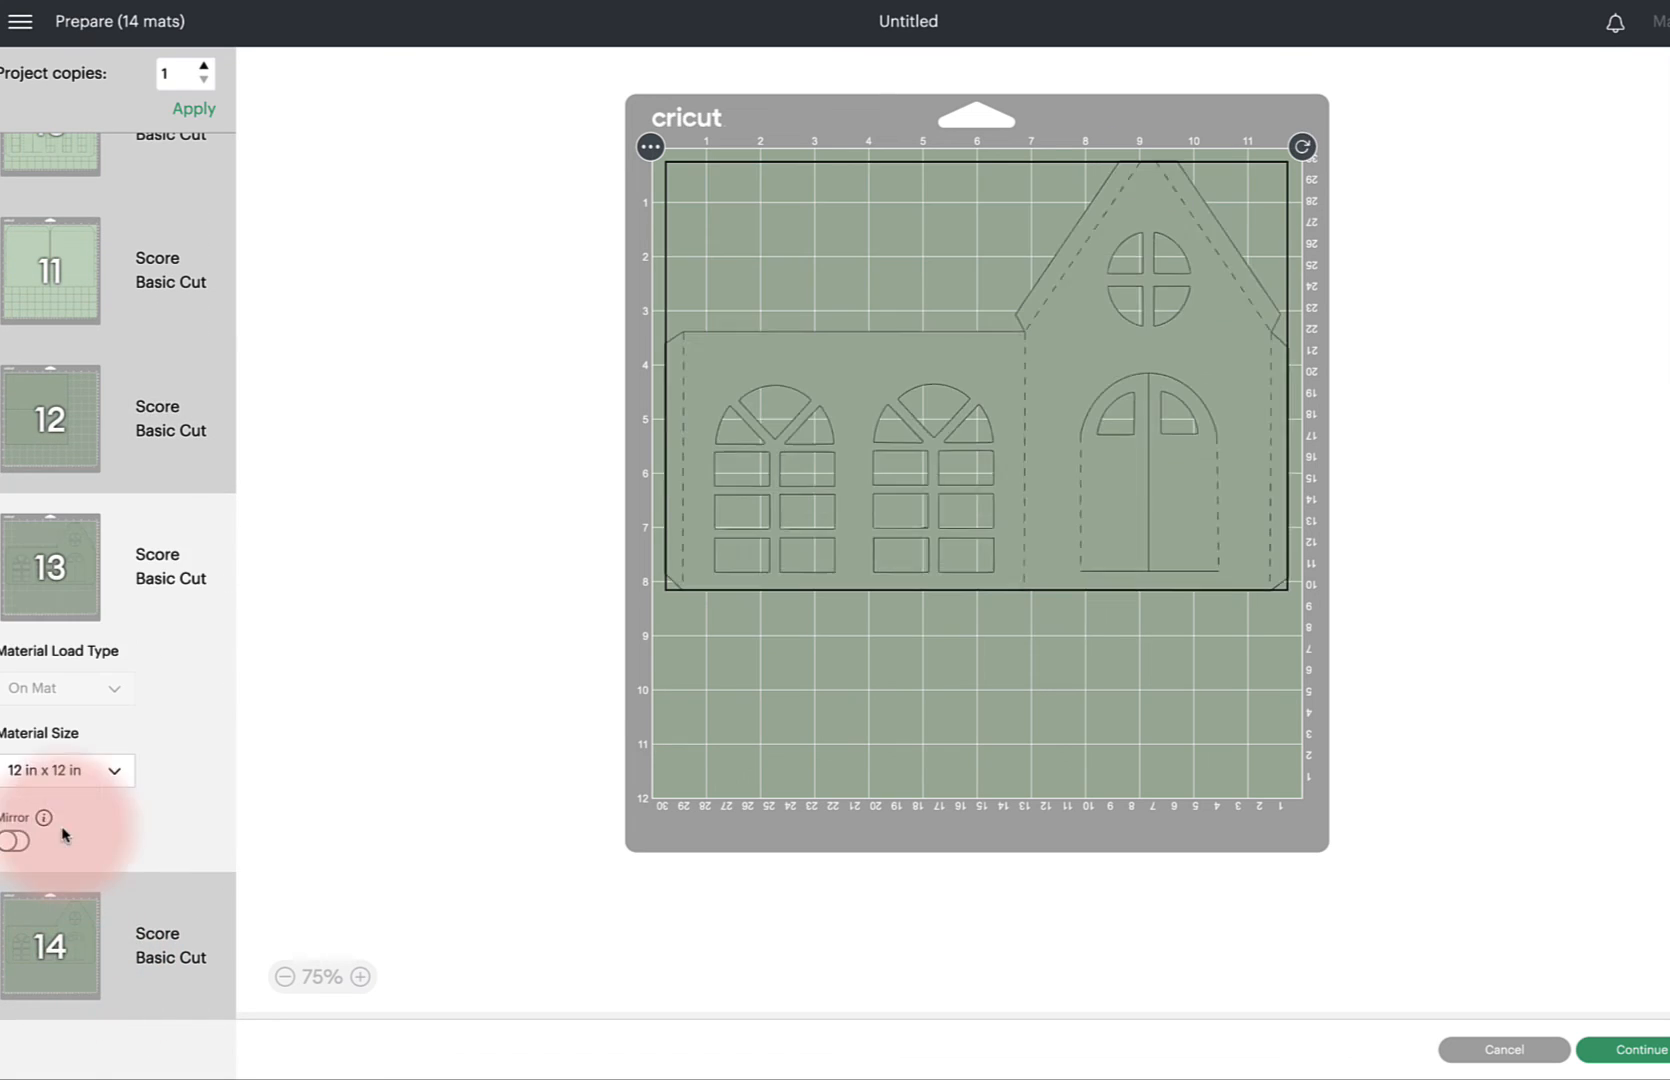
click(75, 985)
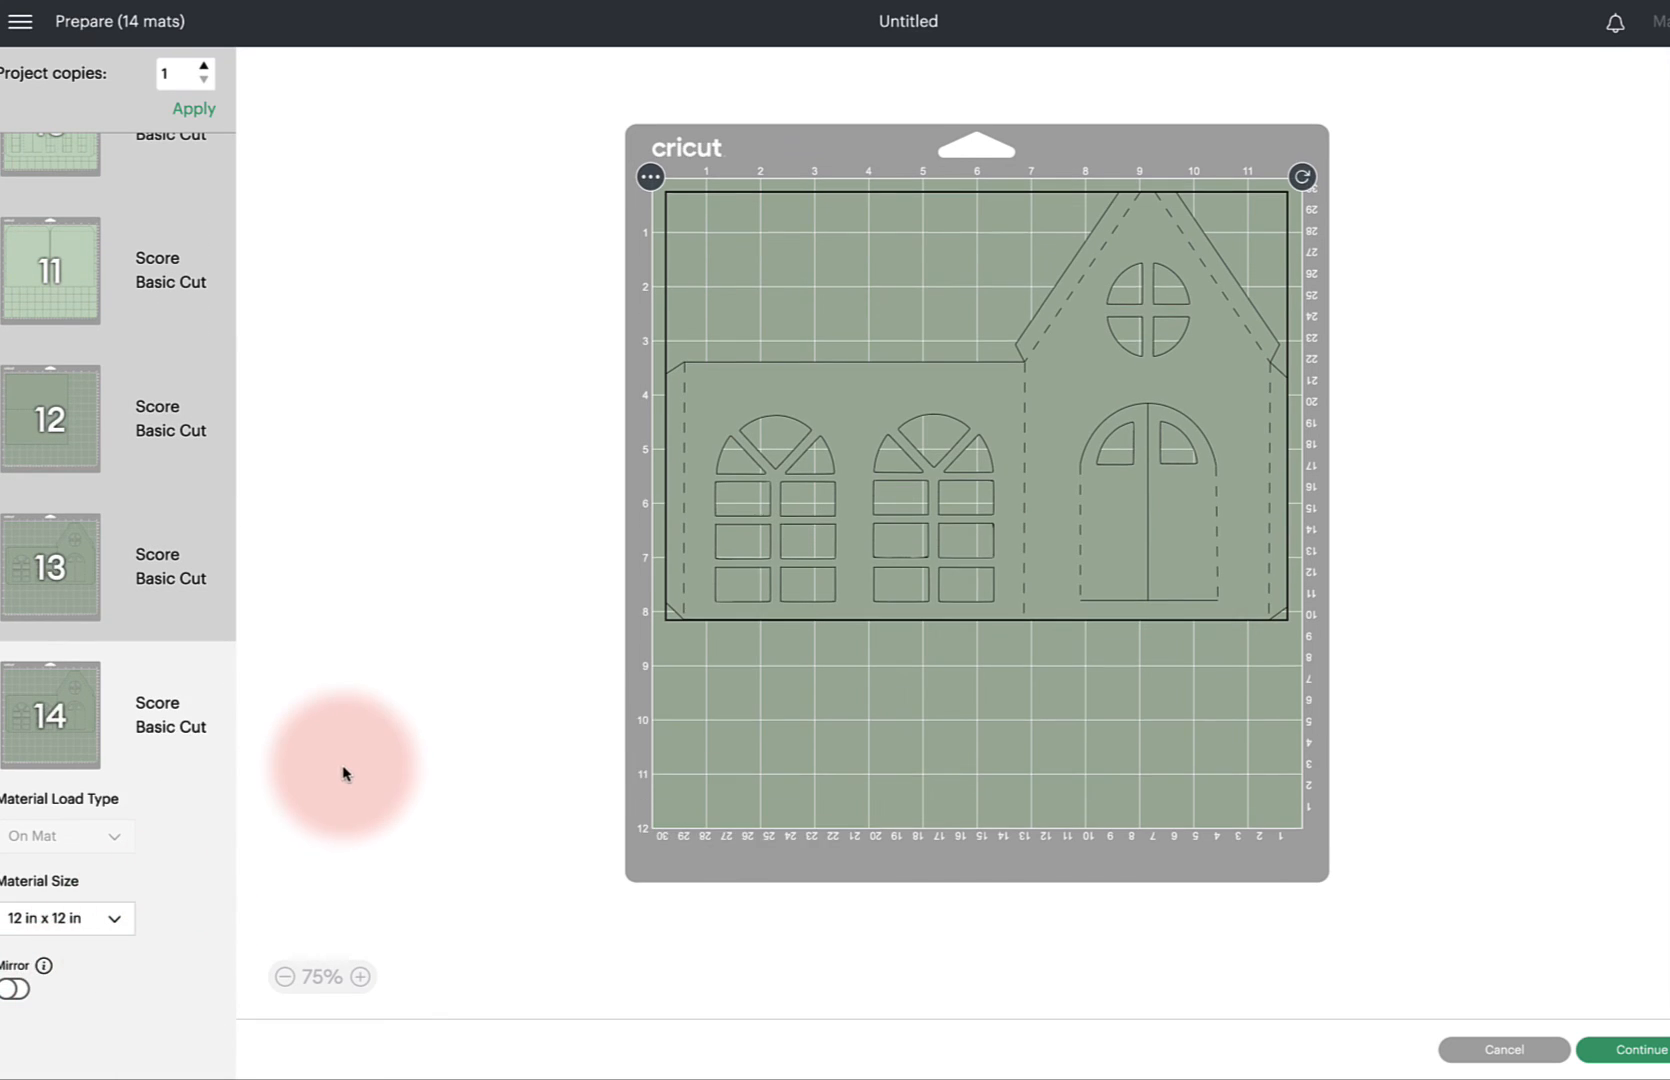
click(1505, 1050)
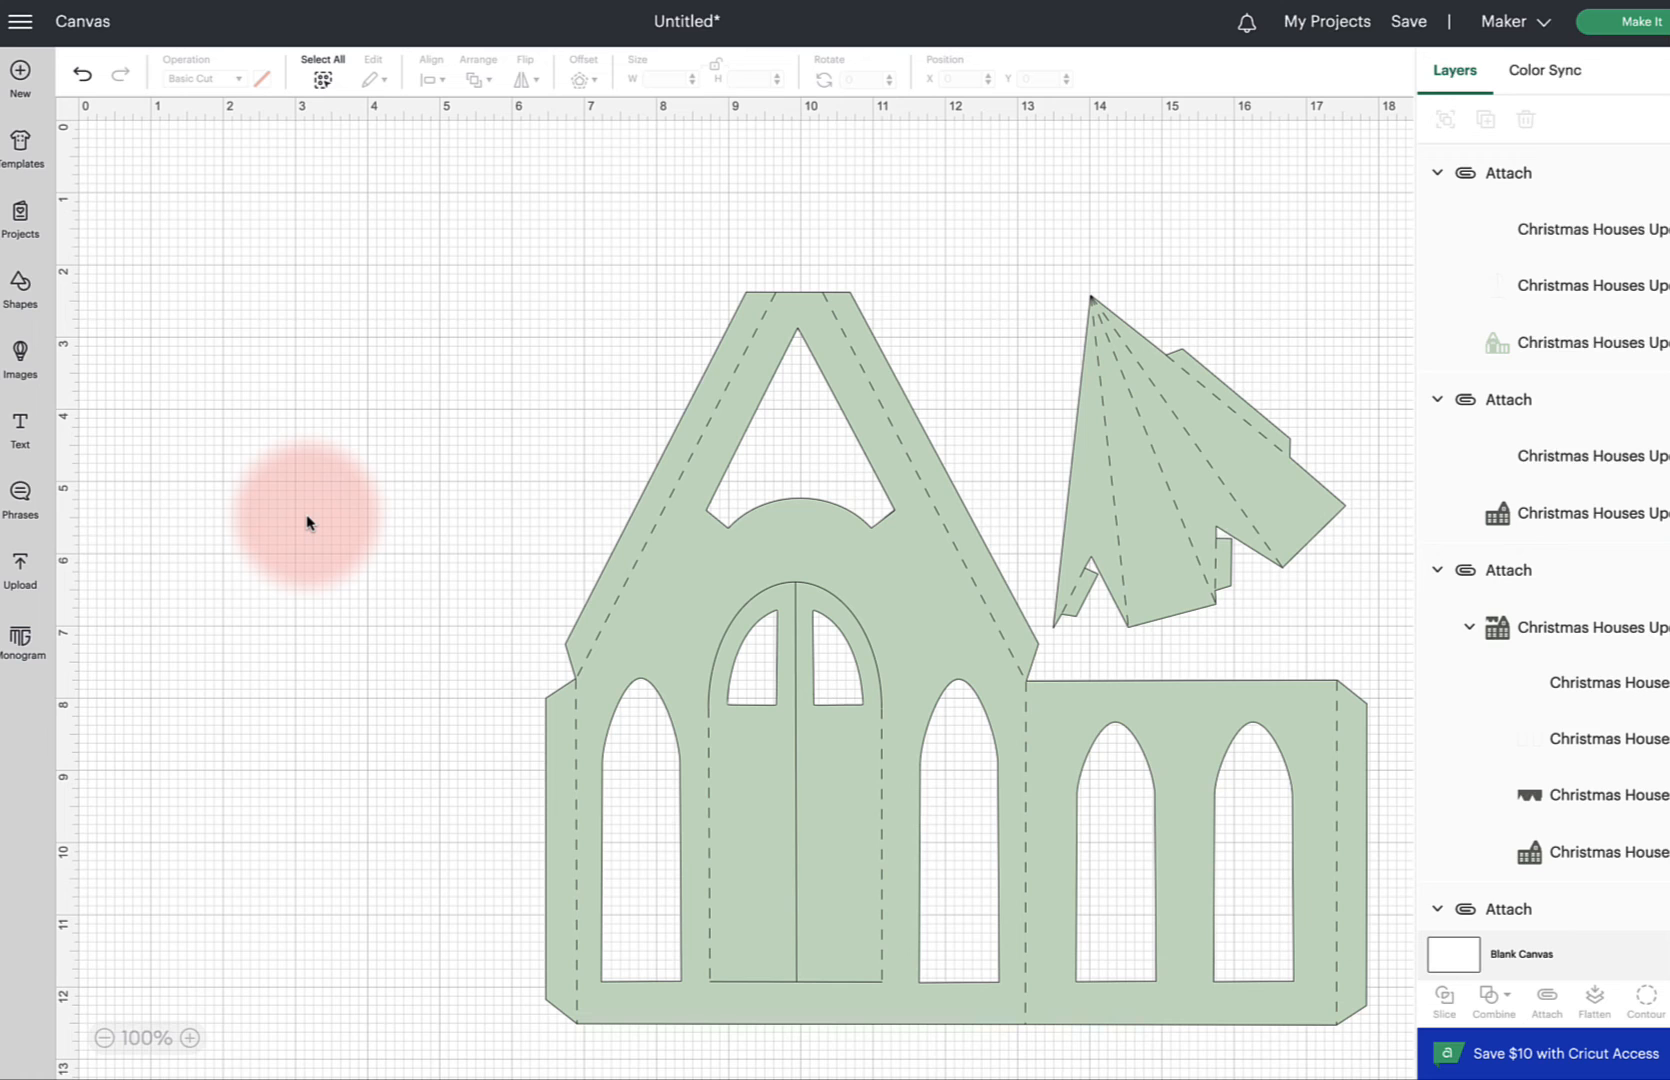
Select and delete everything on the canvas
key(ctrl+a)
key(Delete)
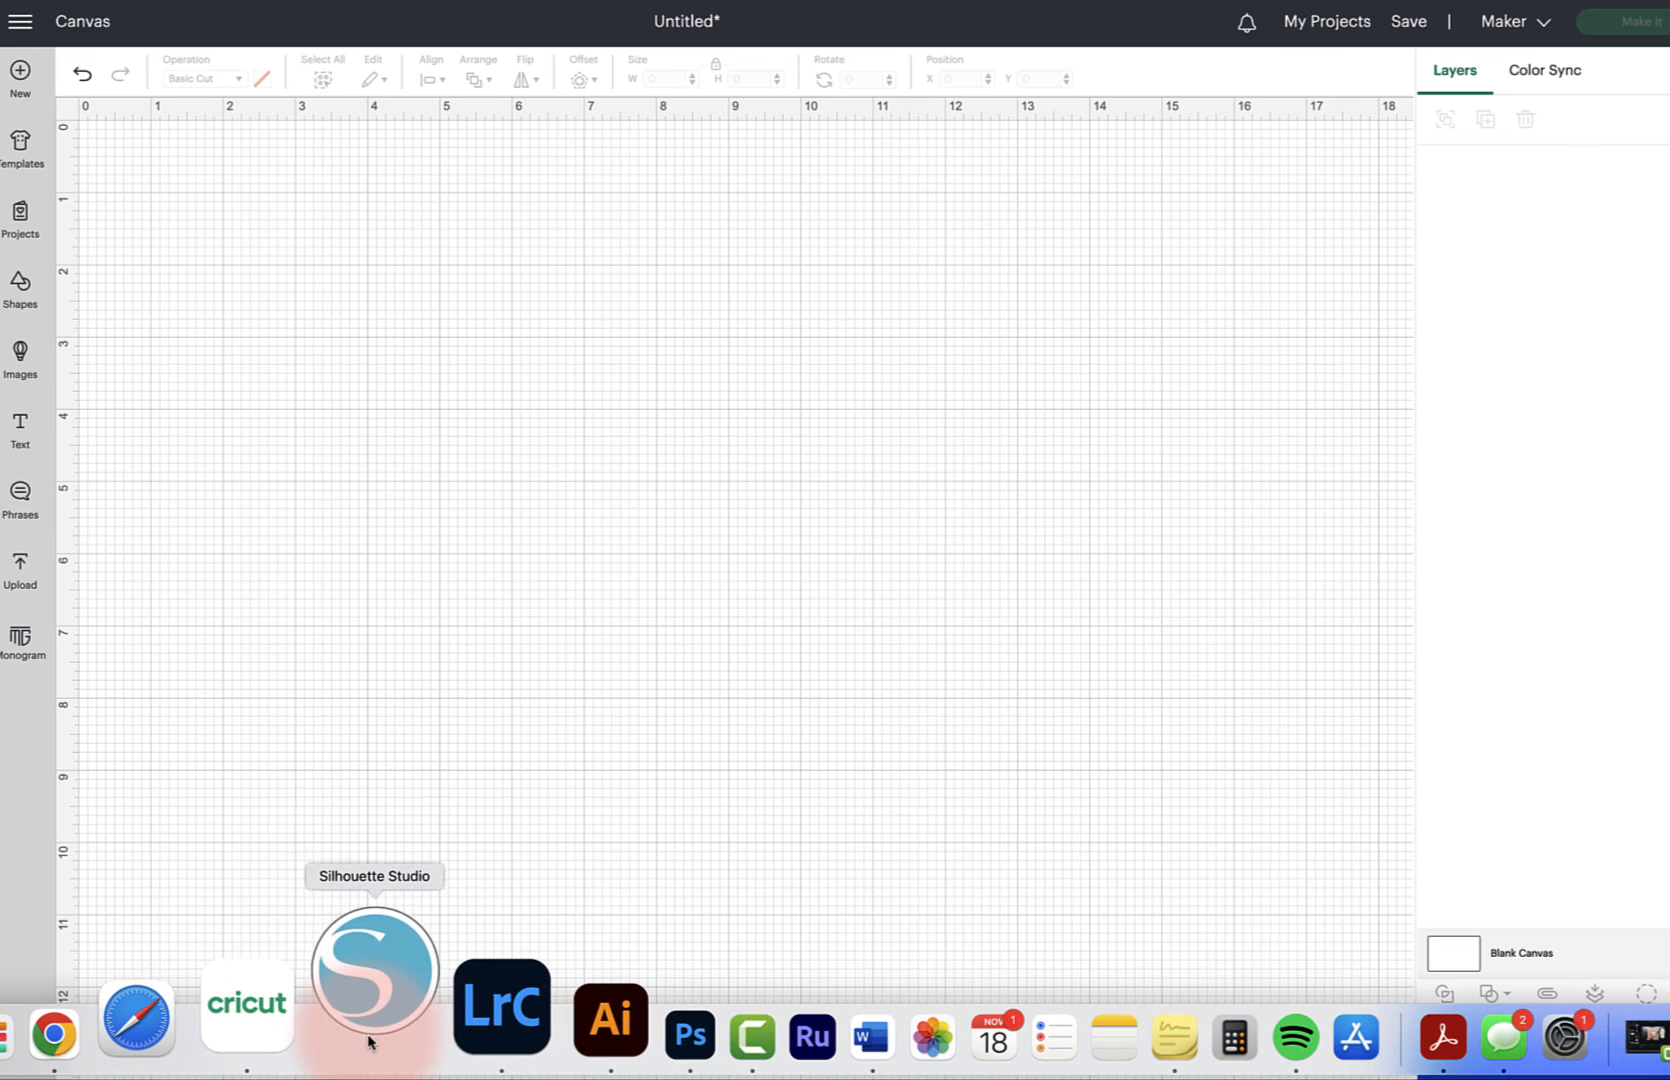
Switch to Silhouette Studio and open Christmas Houses Updated Aug 2022 (4).svg from the Downloads folder
click(369, 1041)
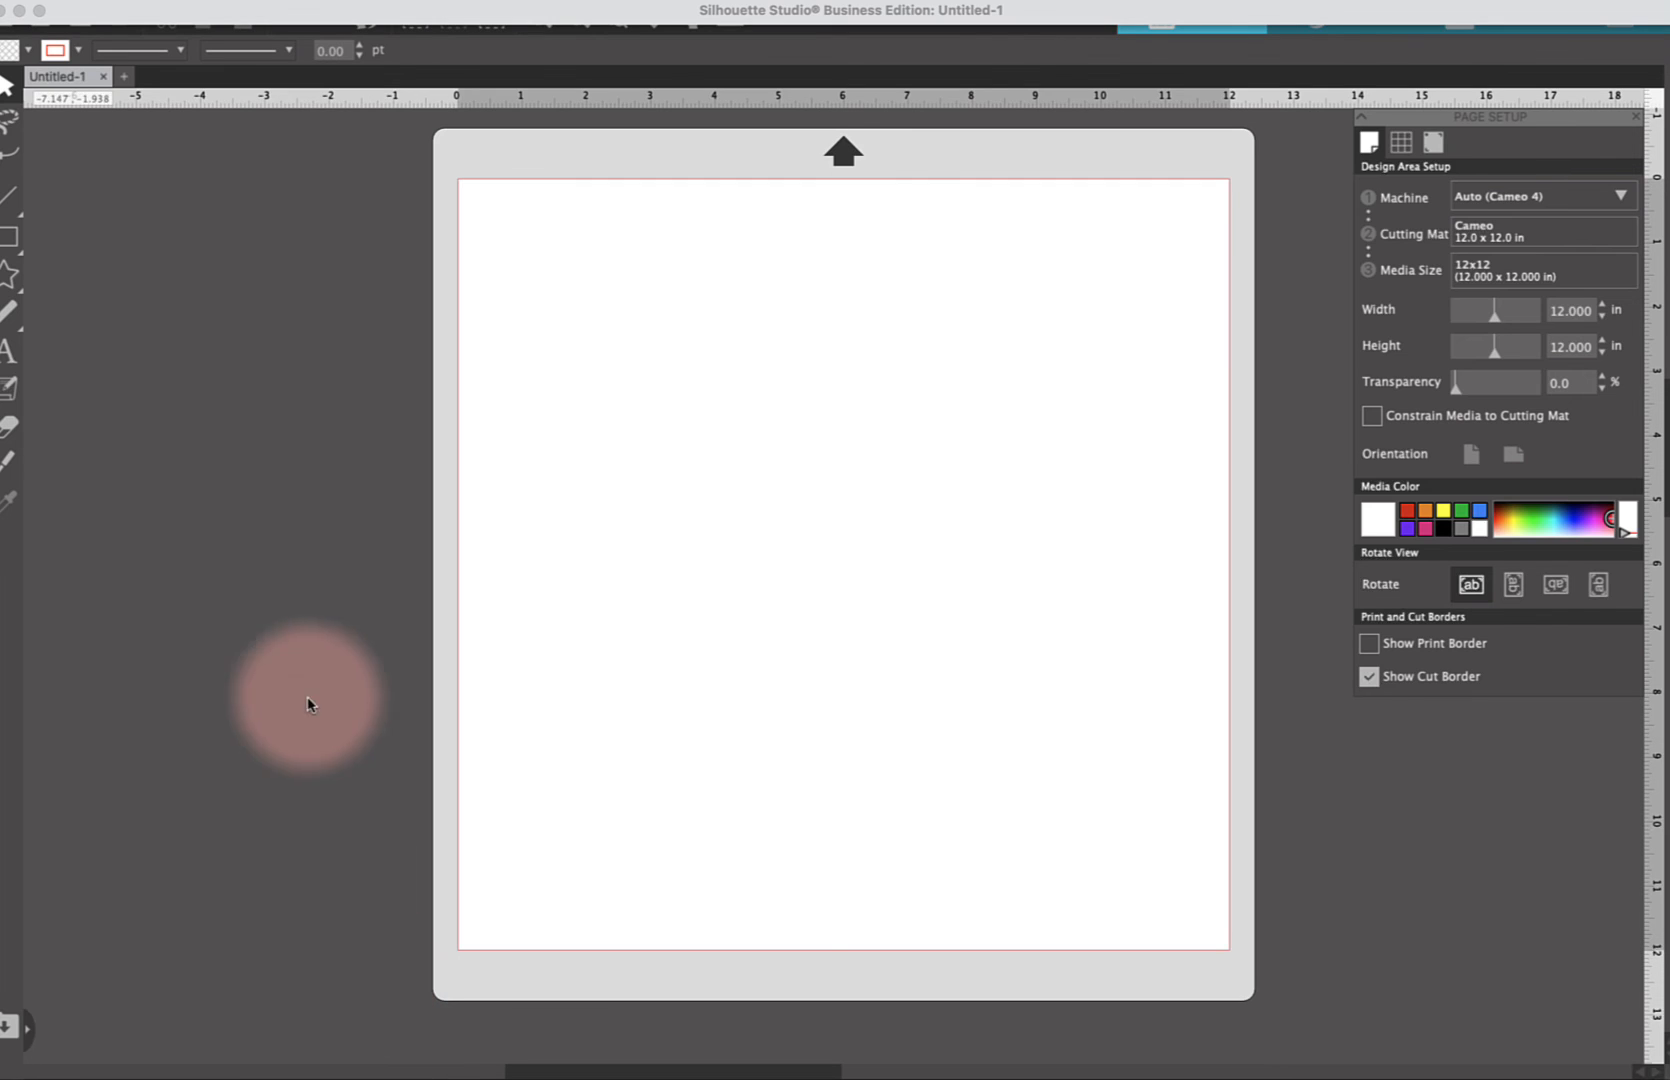
click(182, 8)
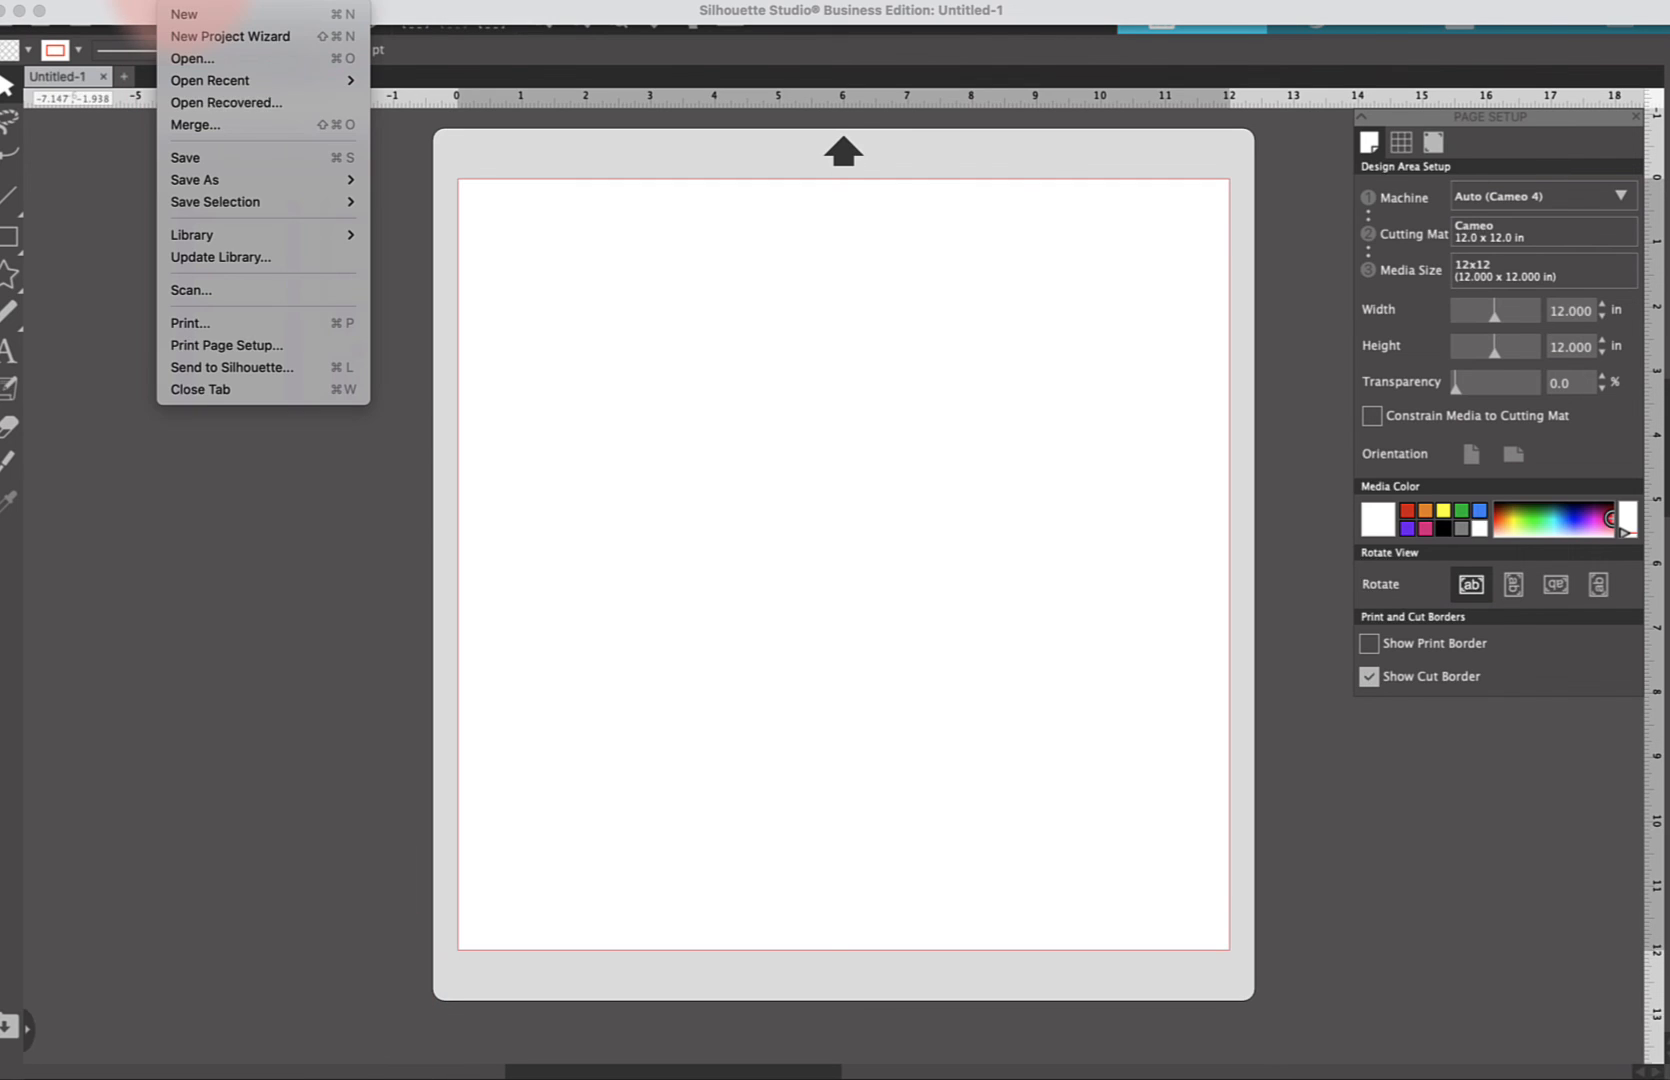
click(186, 60)
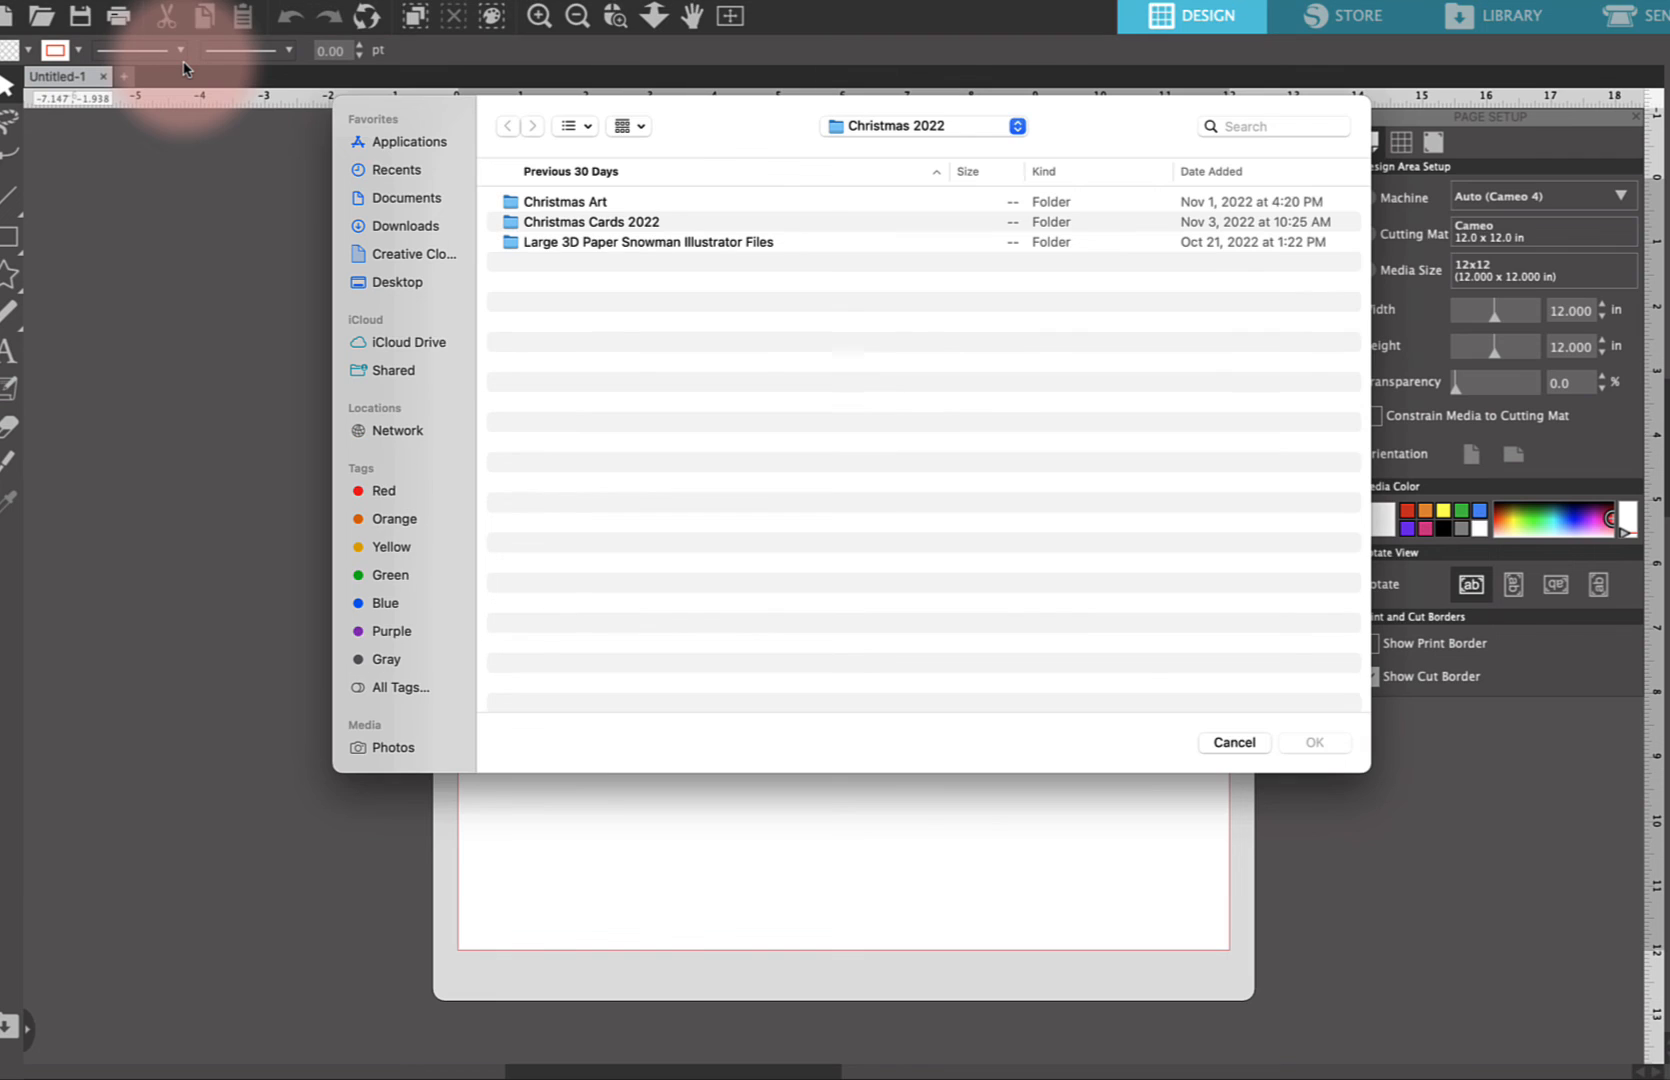
click(404, 200)
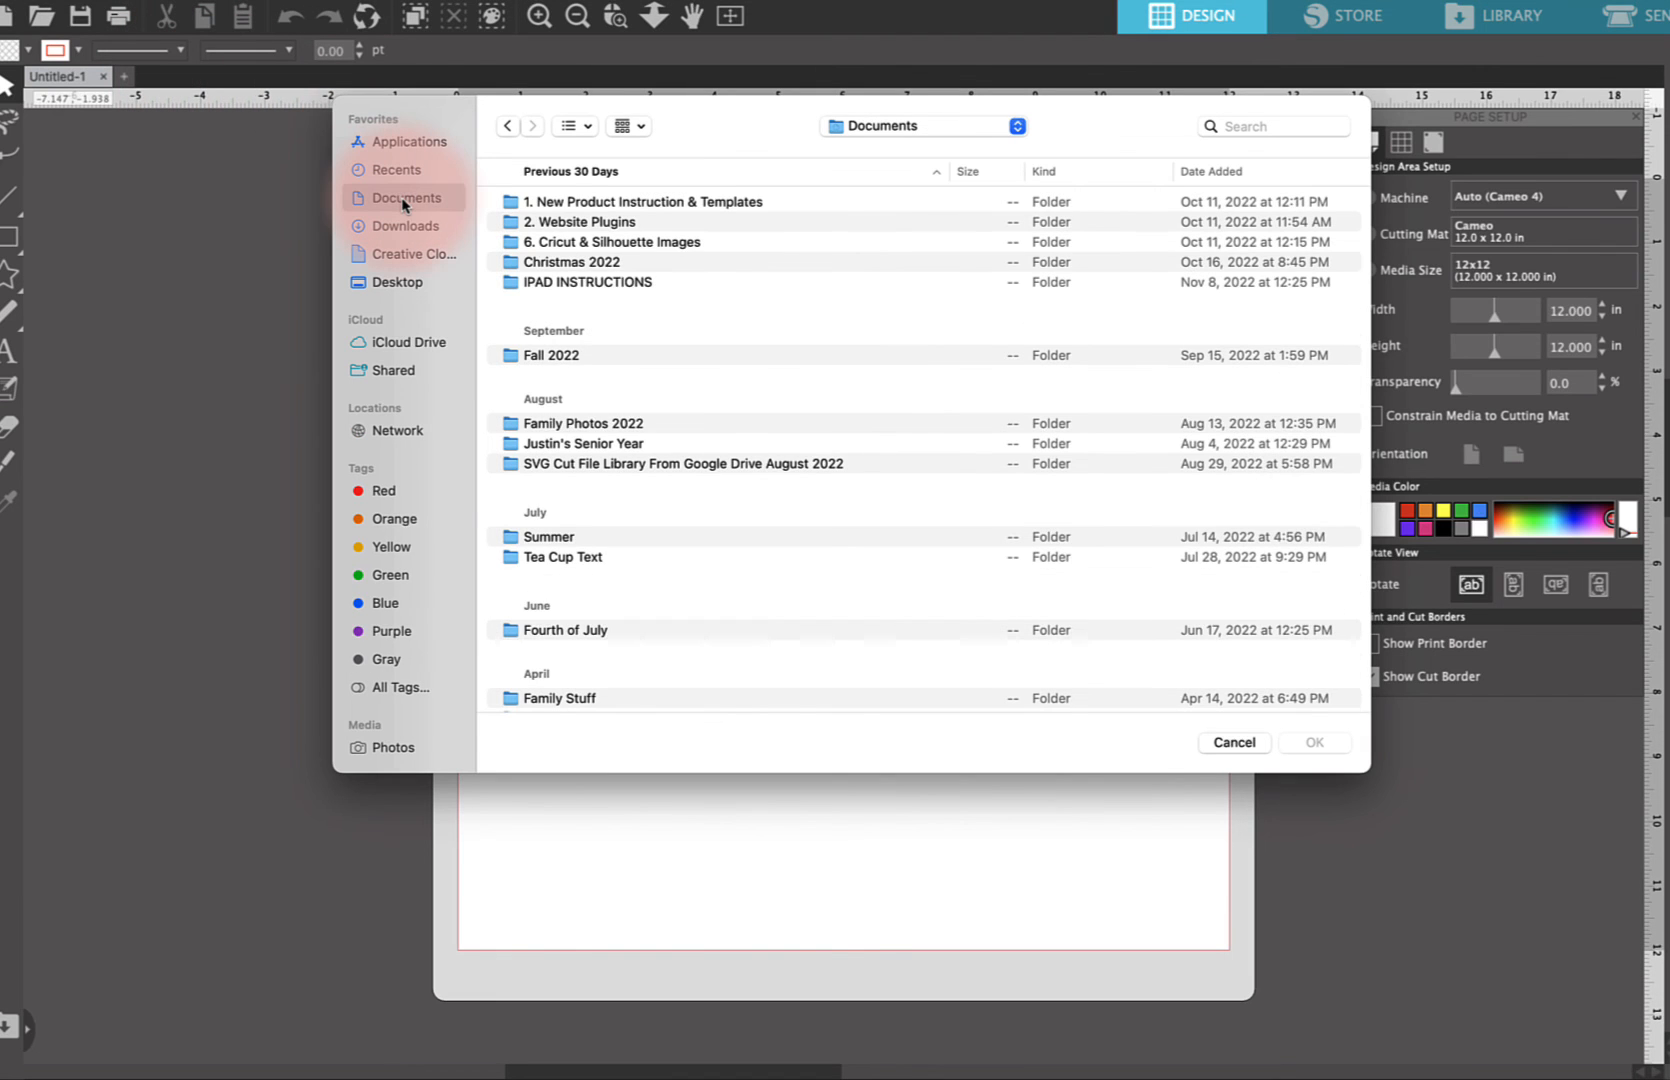
click(420, 230)
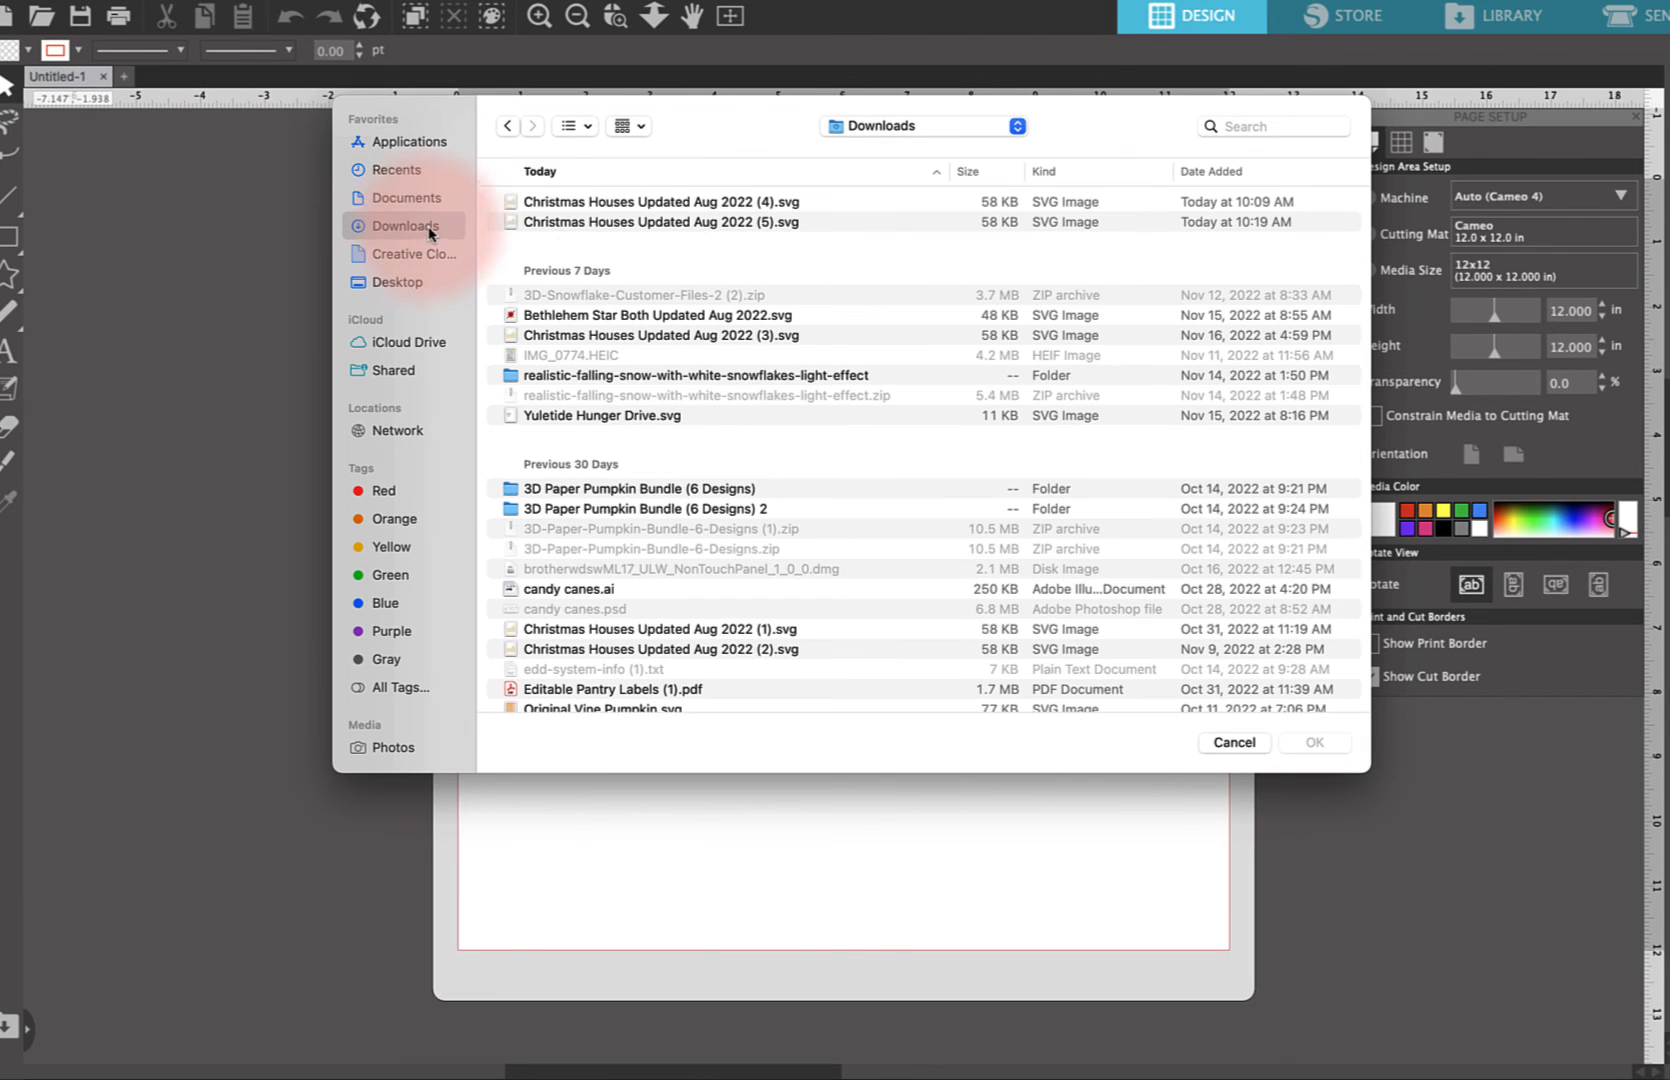
click(590, 205)
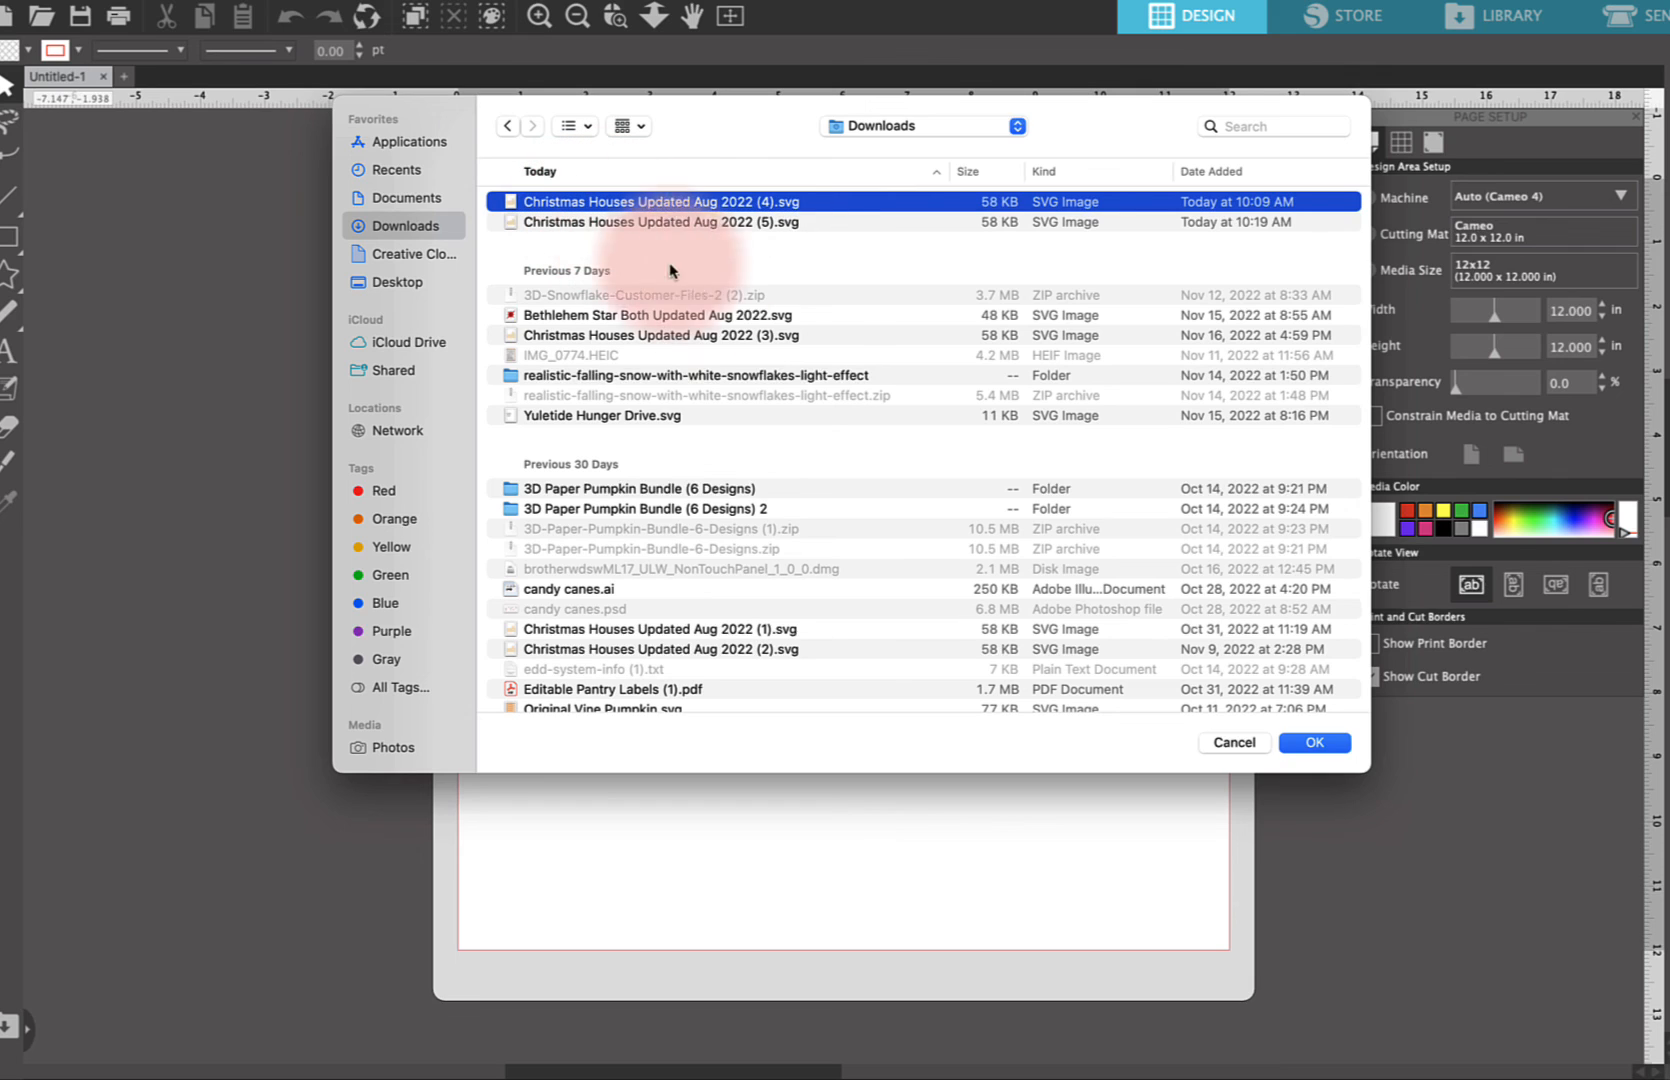
click(1314, 742)
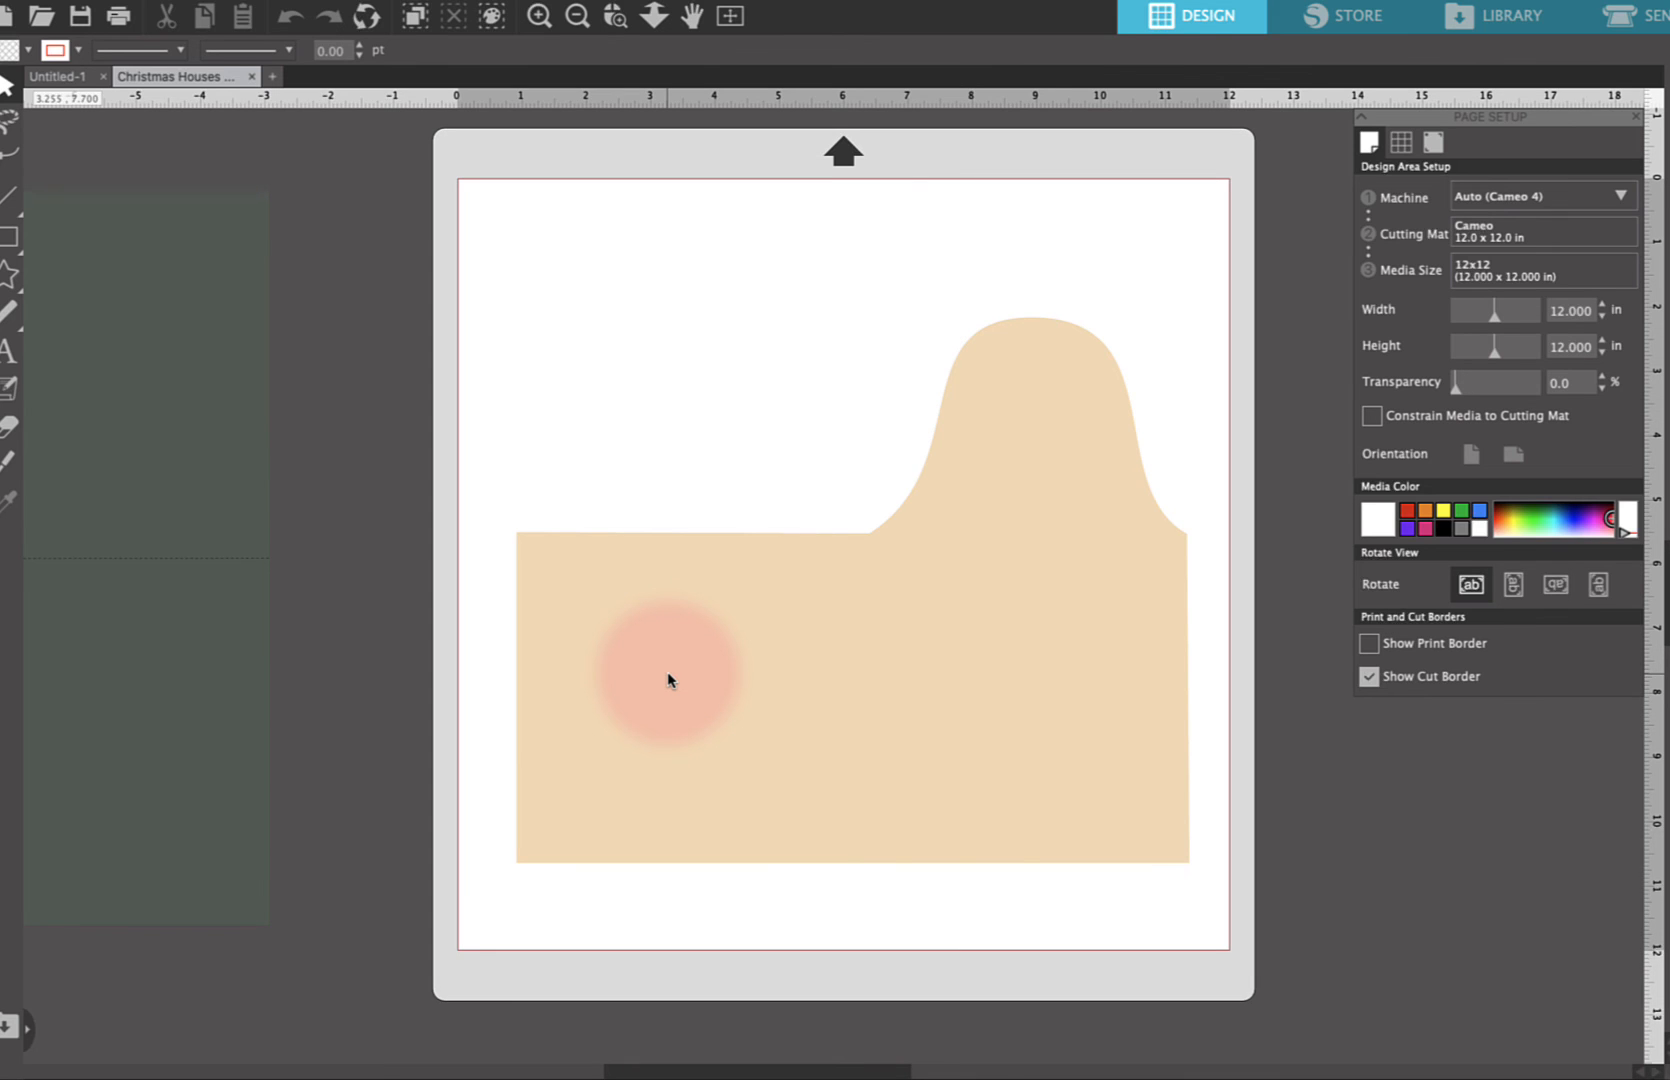
Zoom around the imported design and select the dark green bottom-row wall panel to inspect it
scroll(667, 680, down, 1)
scroll(667, 680, down, 1)
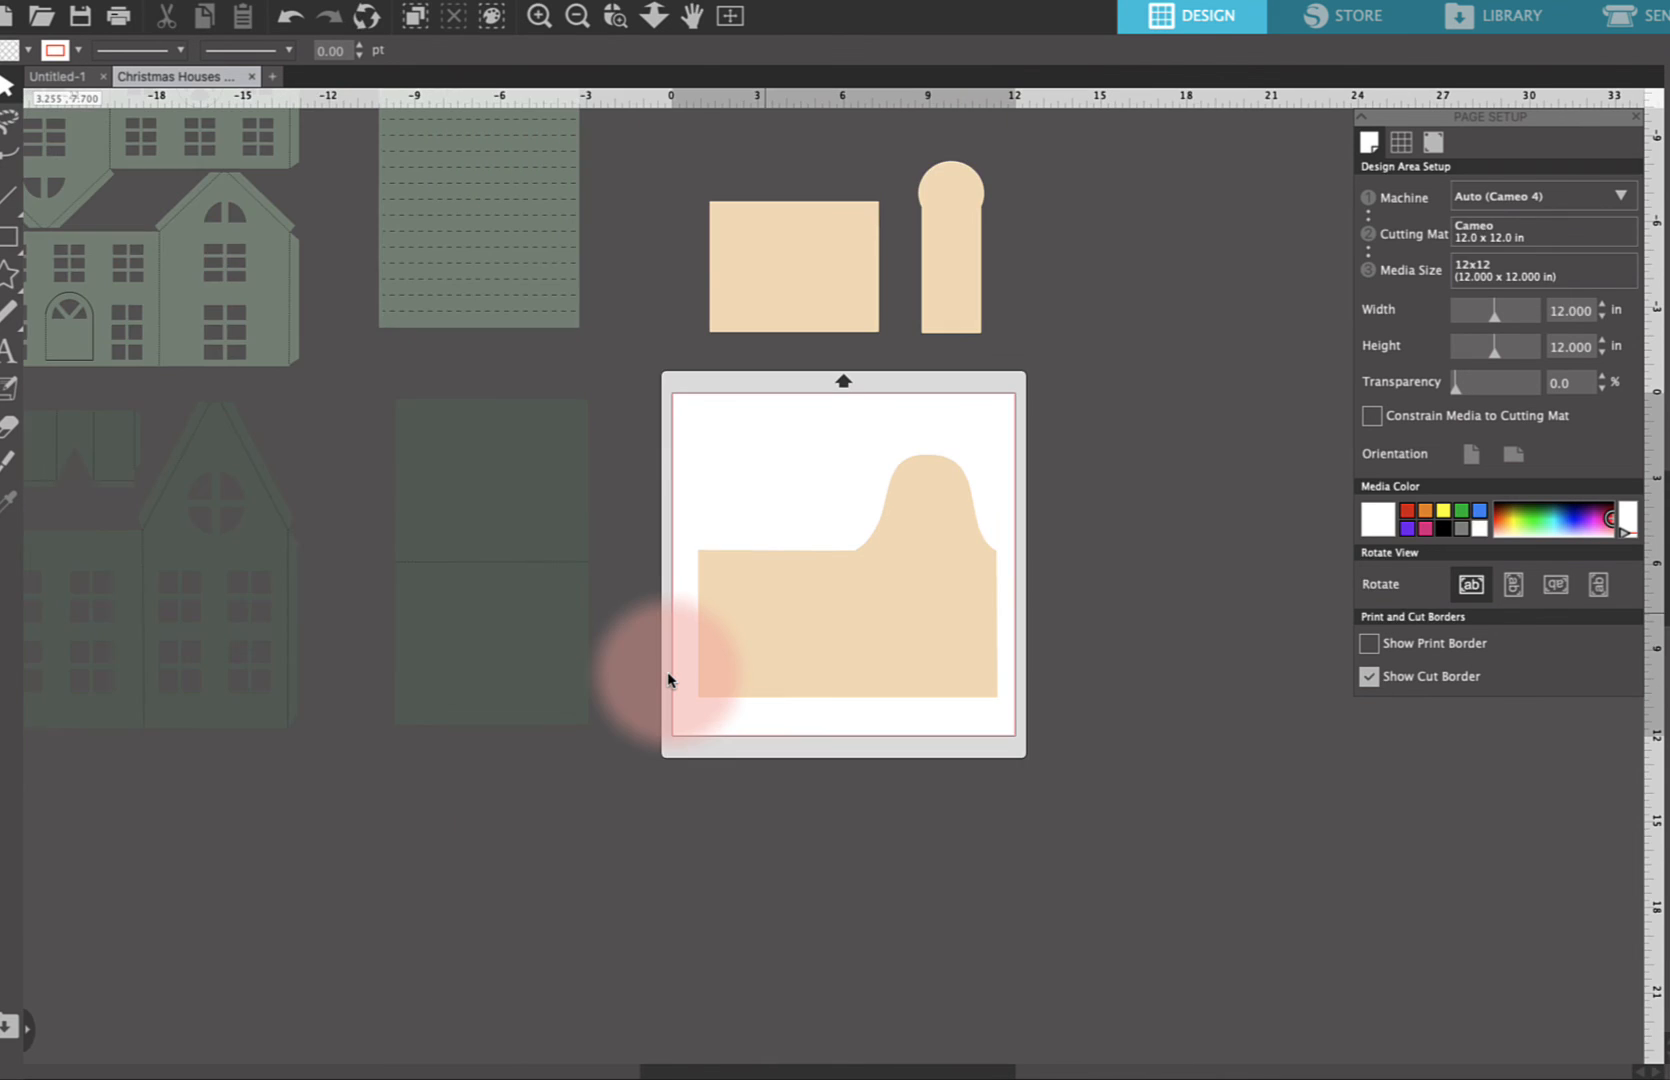
scroll(668, 680, down, 1)
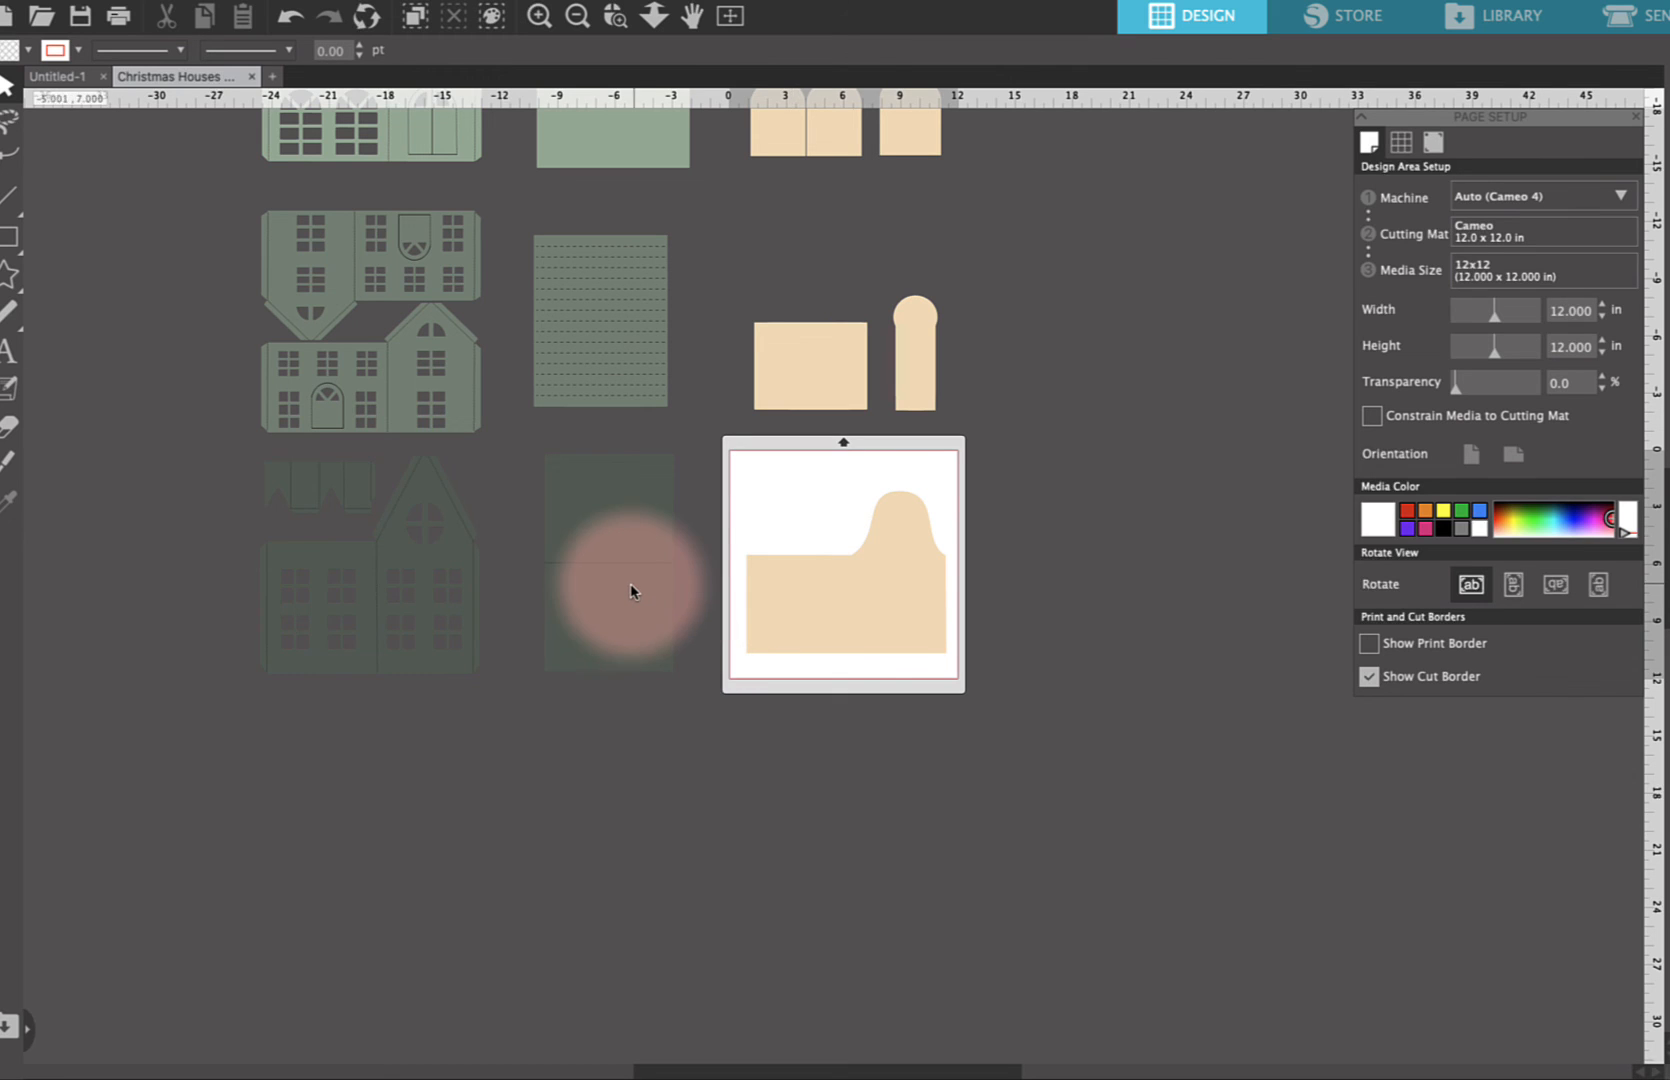
scroll(630, 583, up, 3)
scroll(631, 589, up, 2)
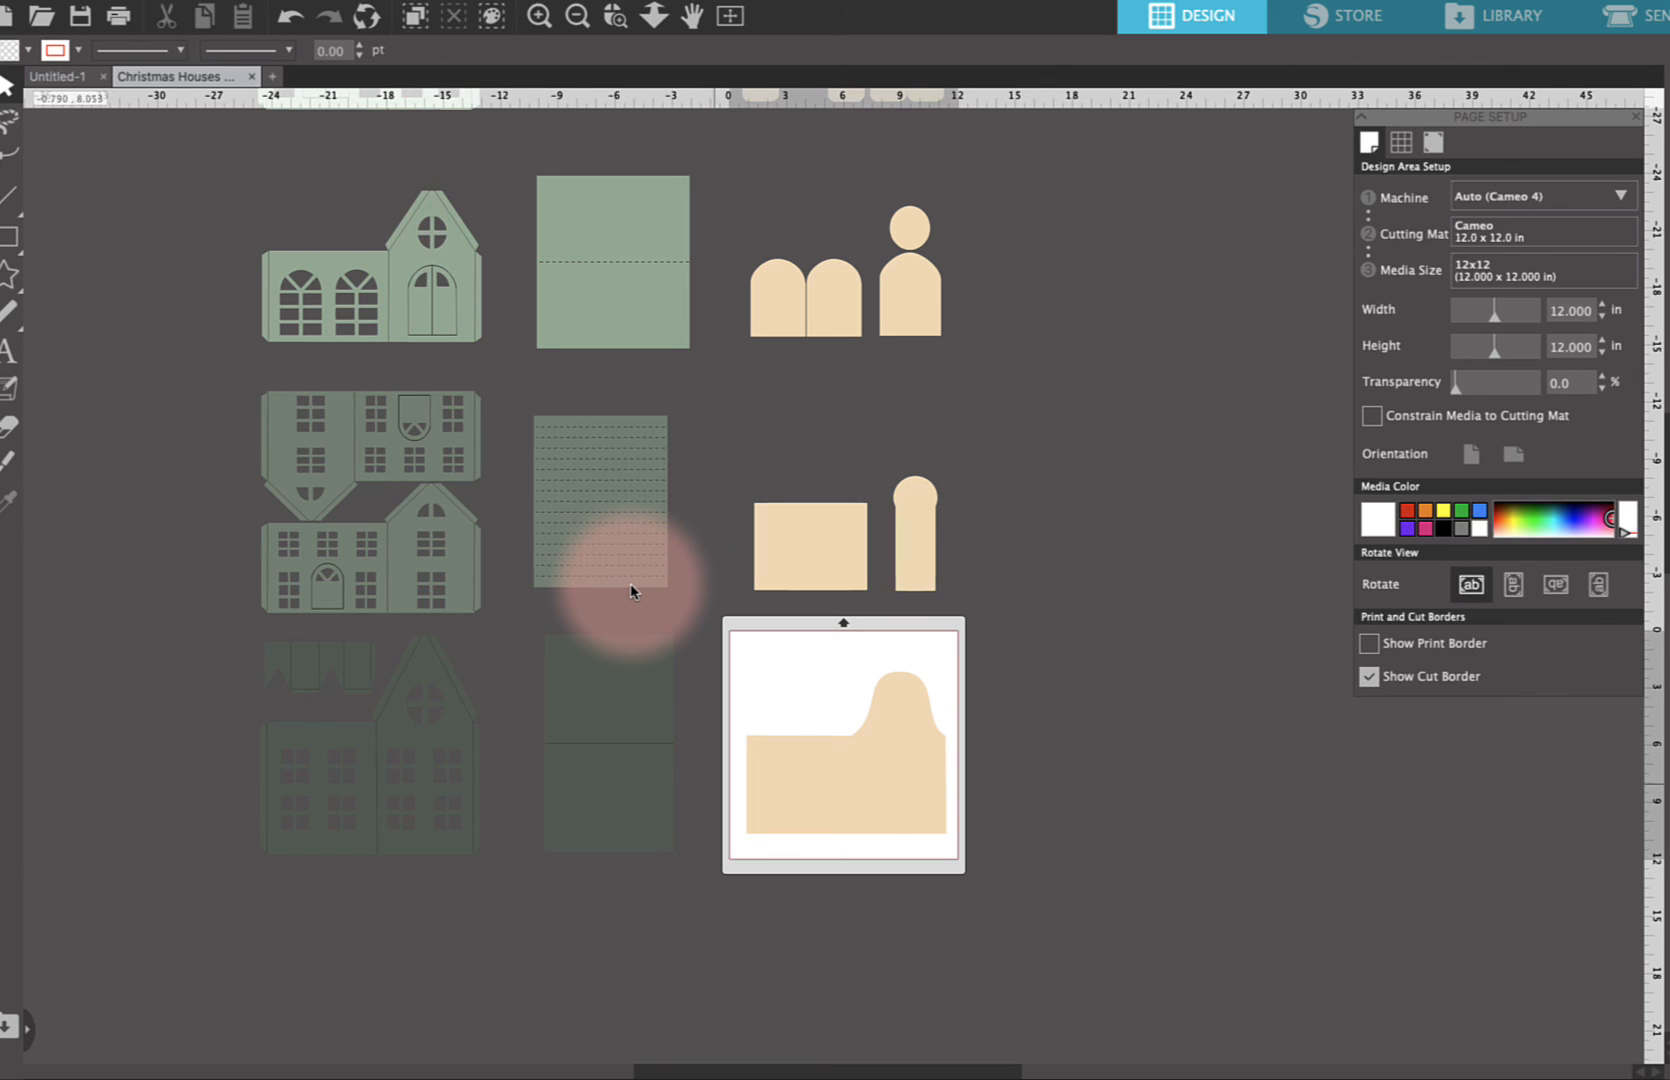
click(607, 796)
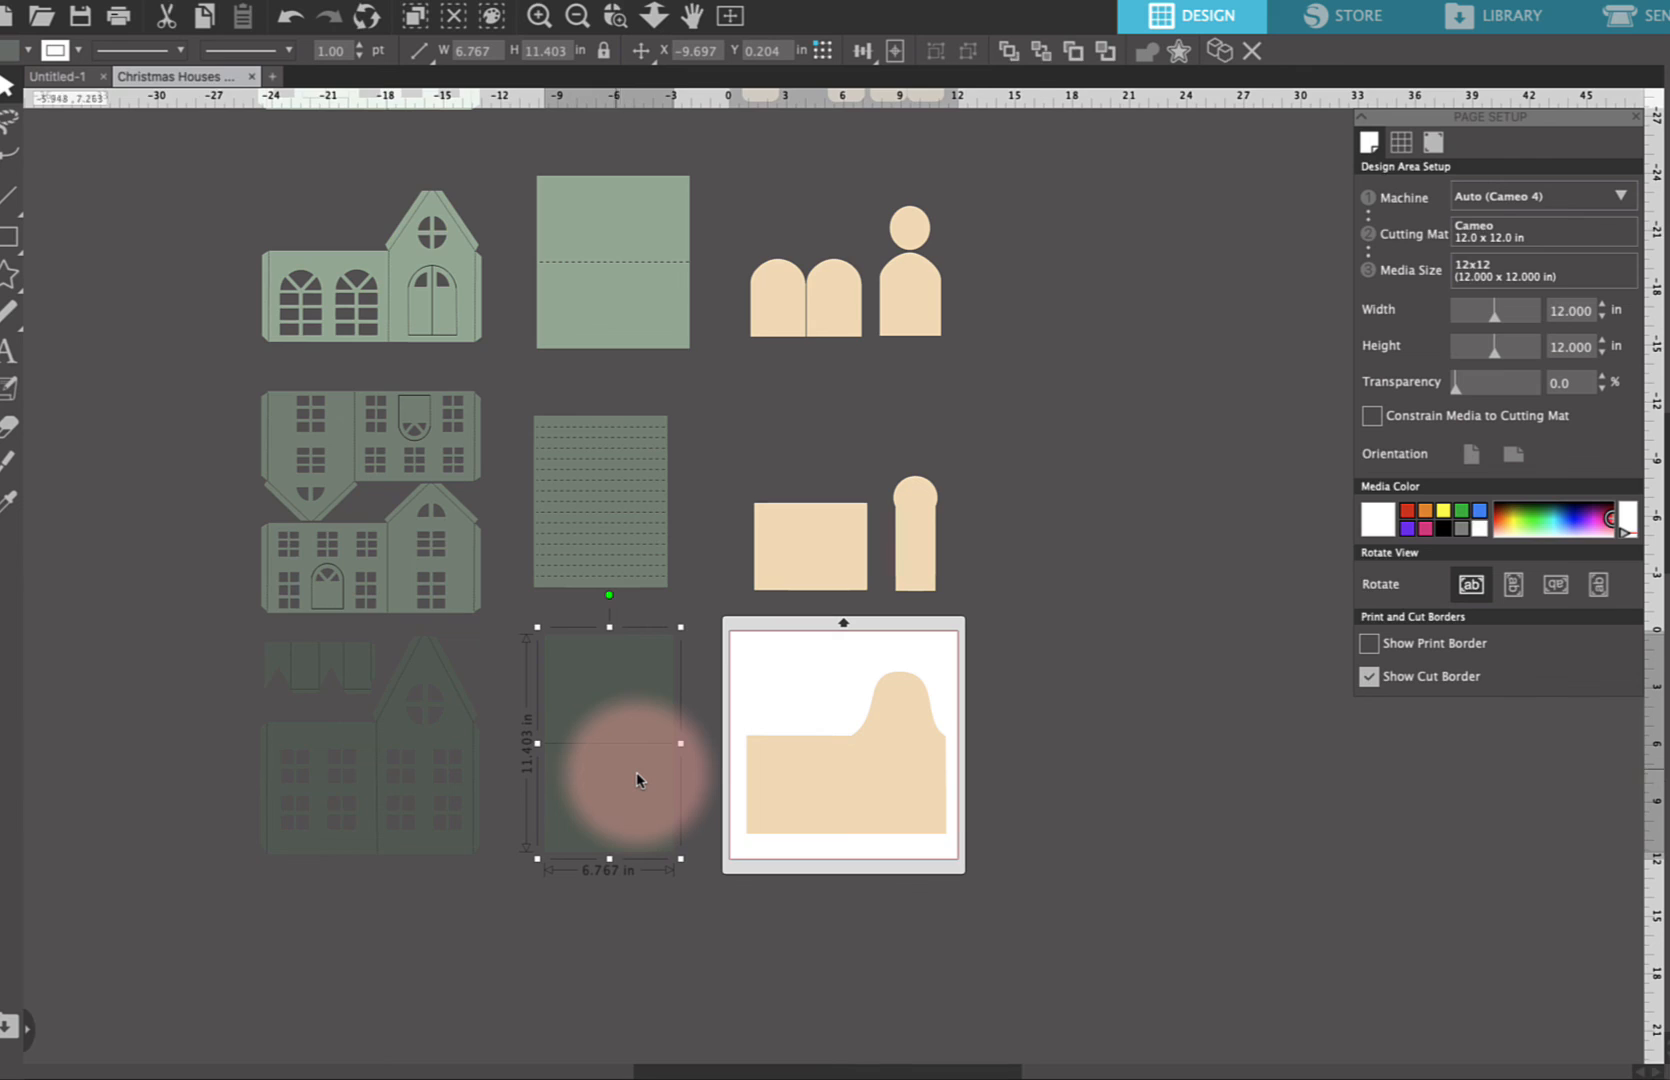
scroll(640, 780, up, 5)
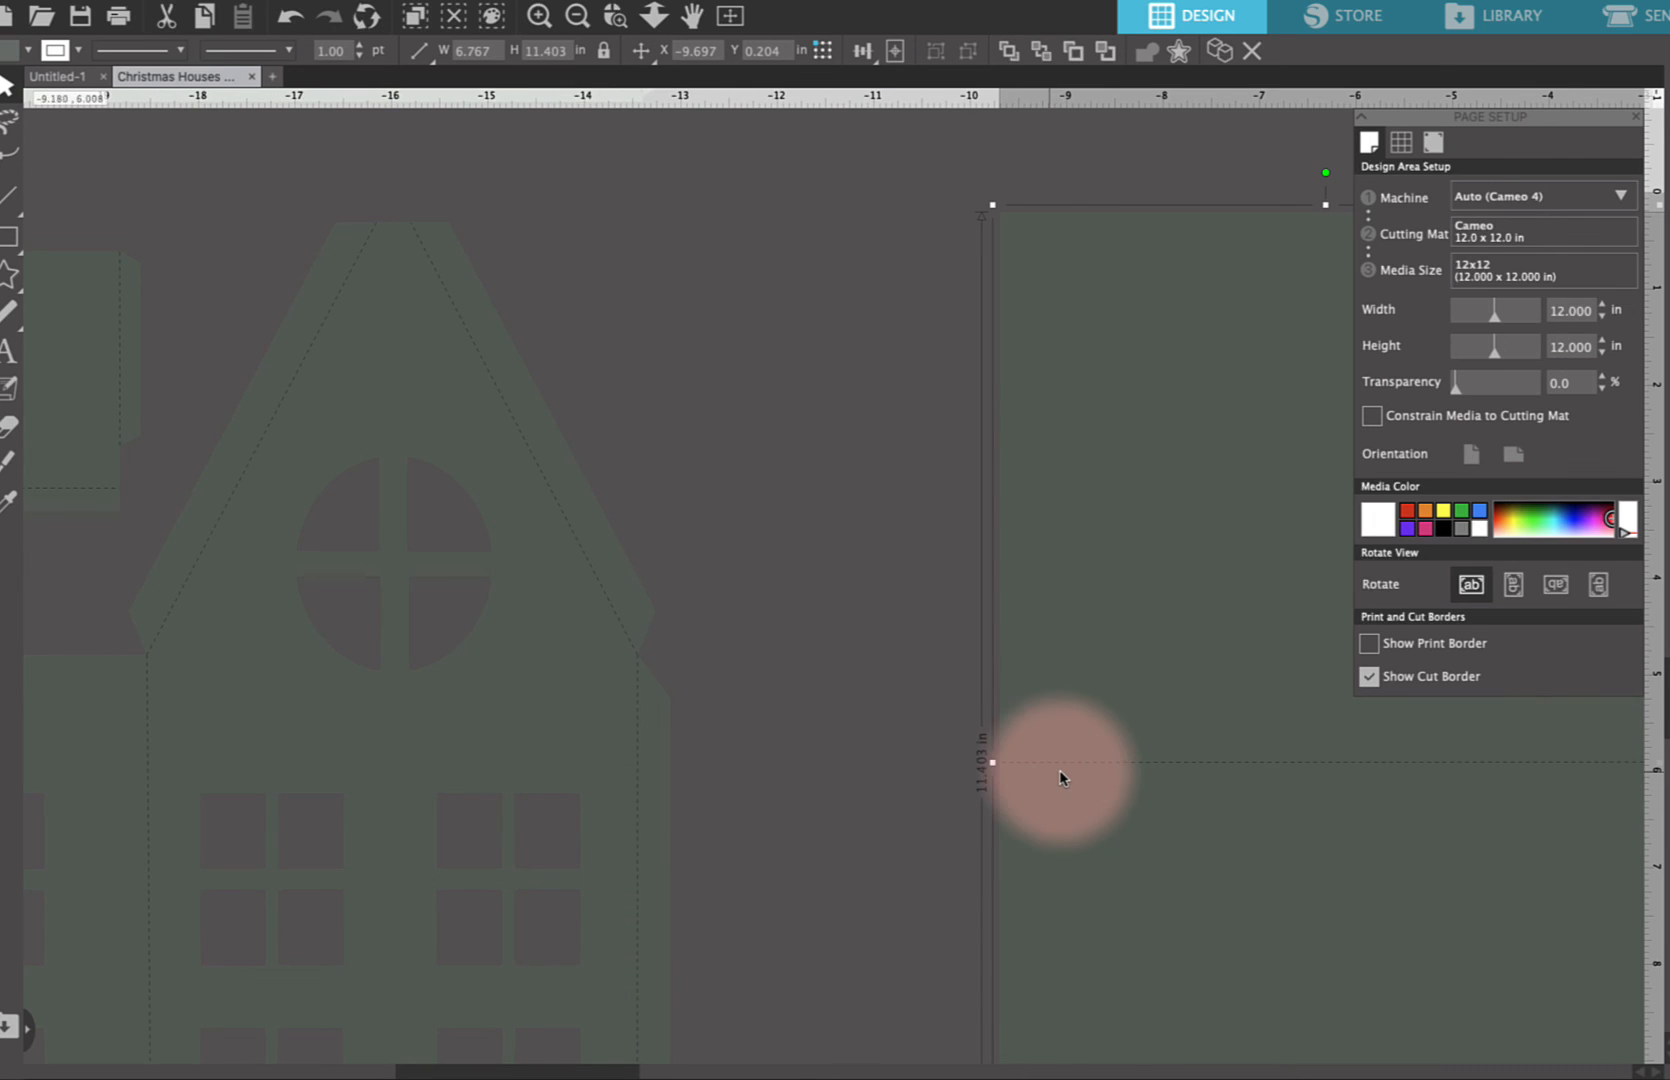
scroll(1063, 779, down, 2)
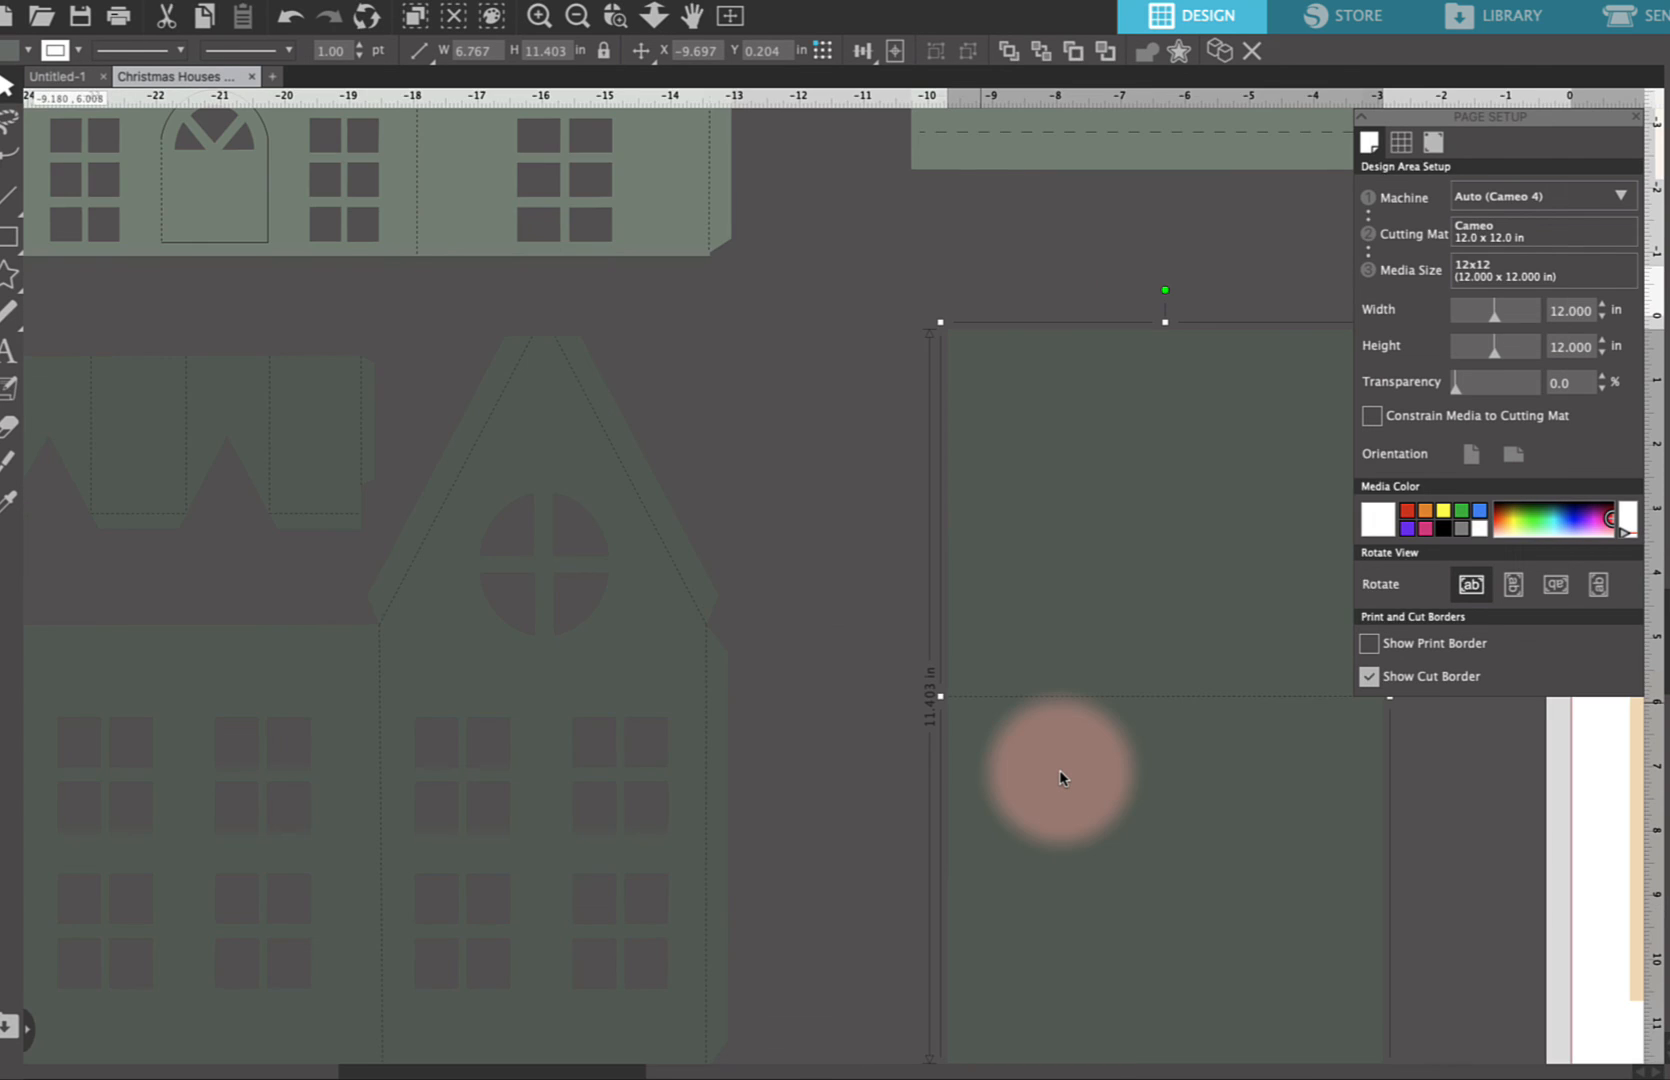
scroll(1061, 778, down, 1)
scroll(1063, 778, down, 1)
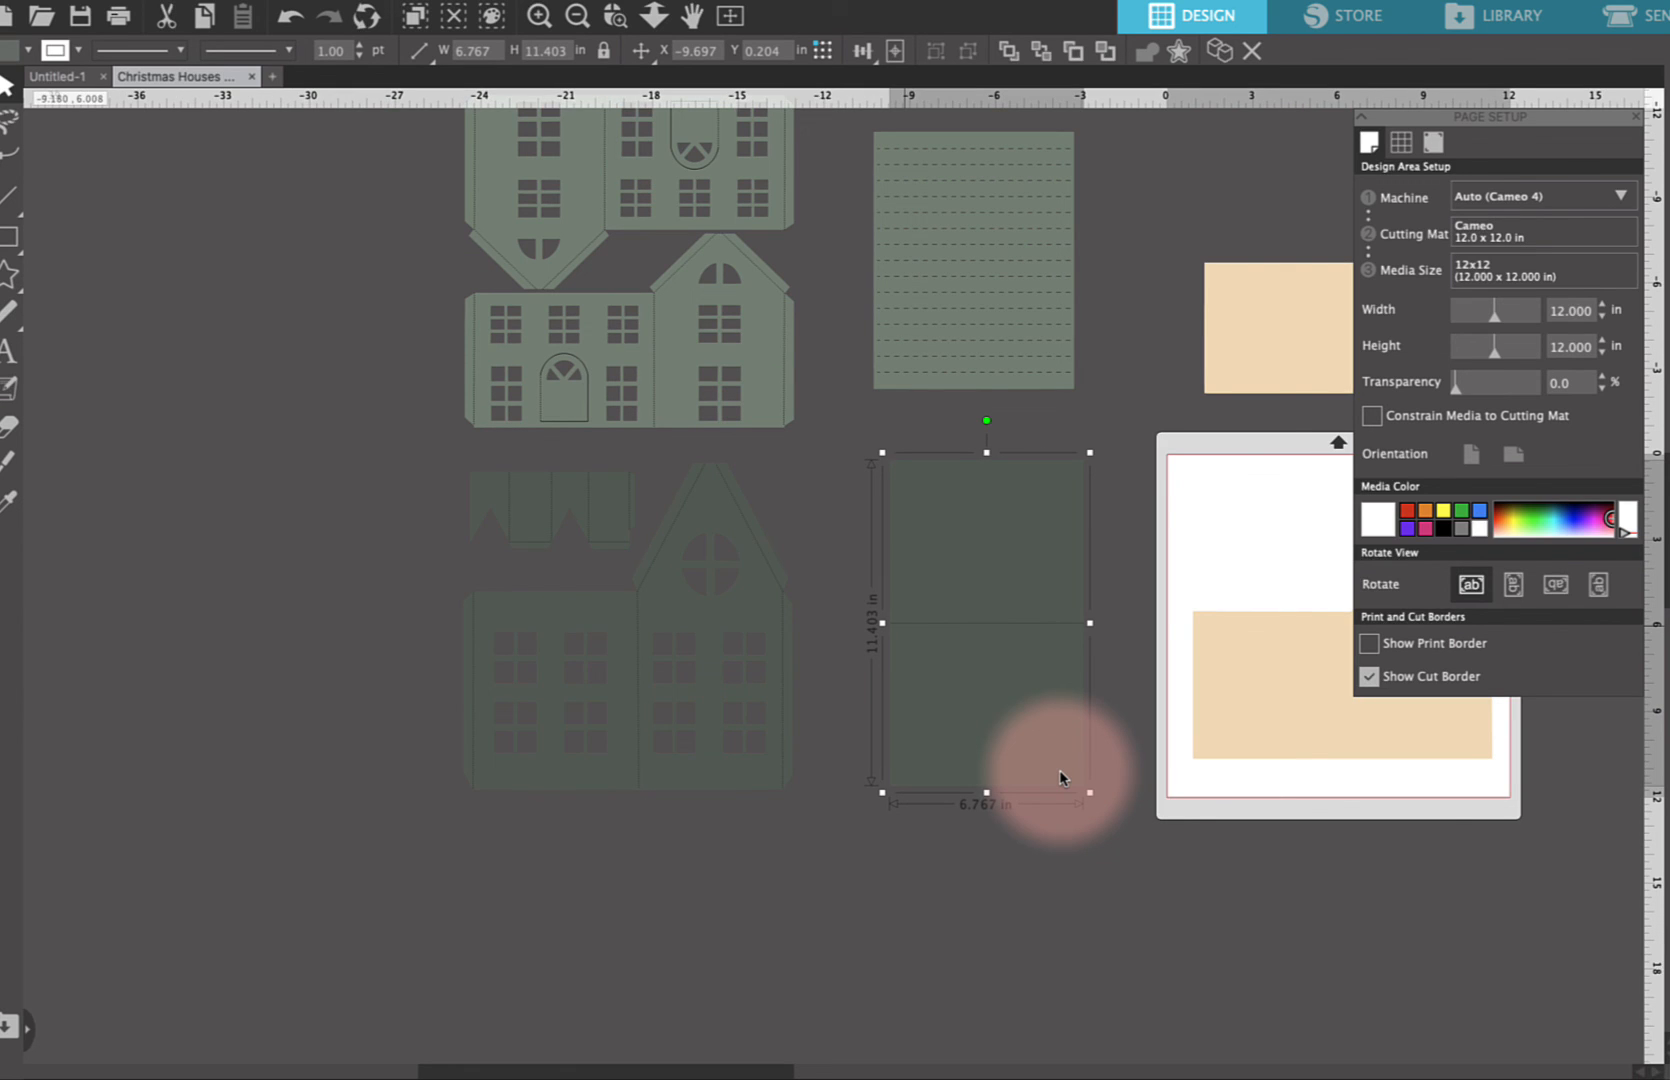
scroll(1061, 778, up, 1)
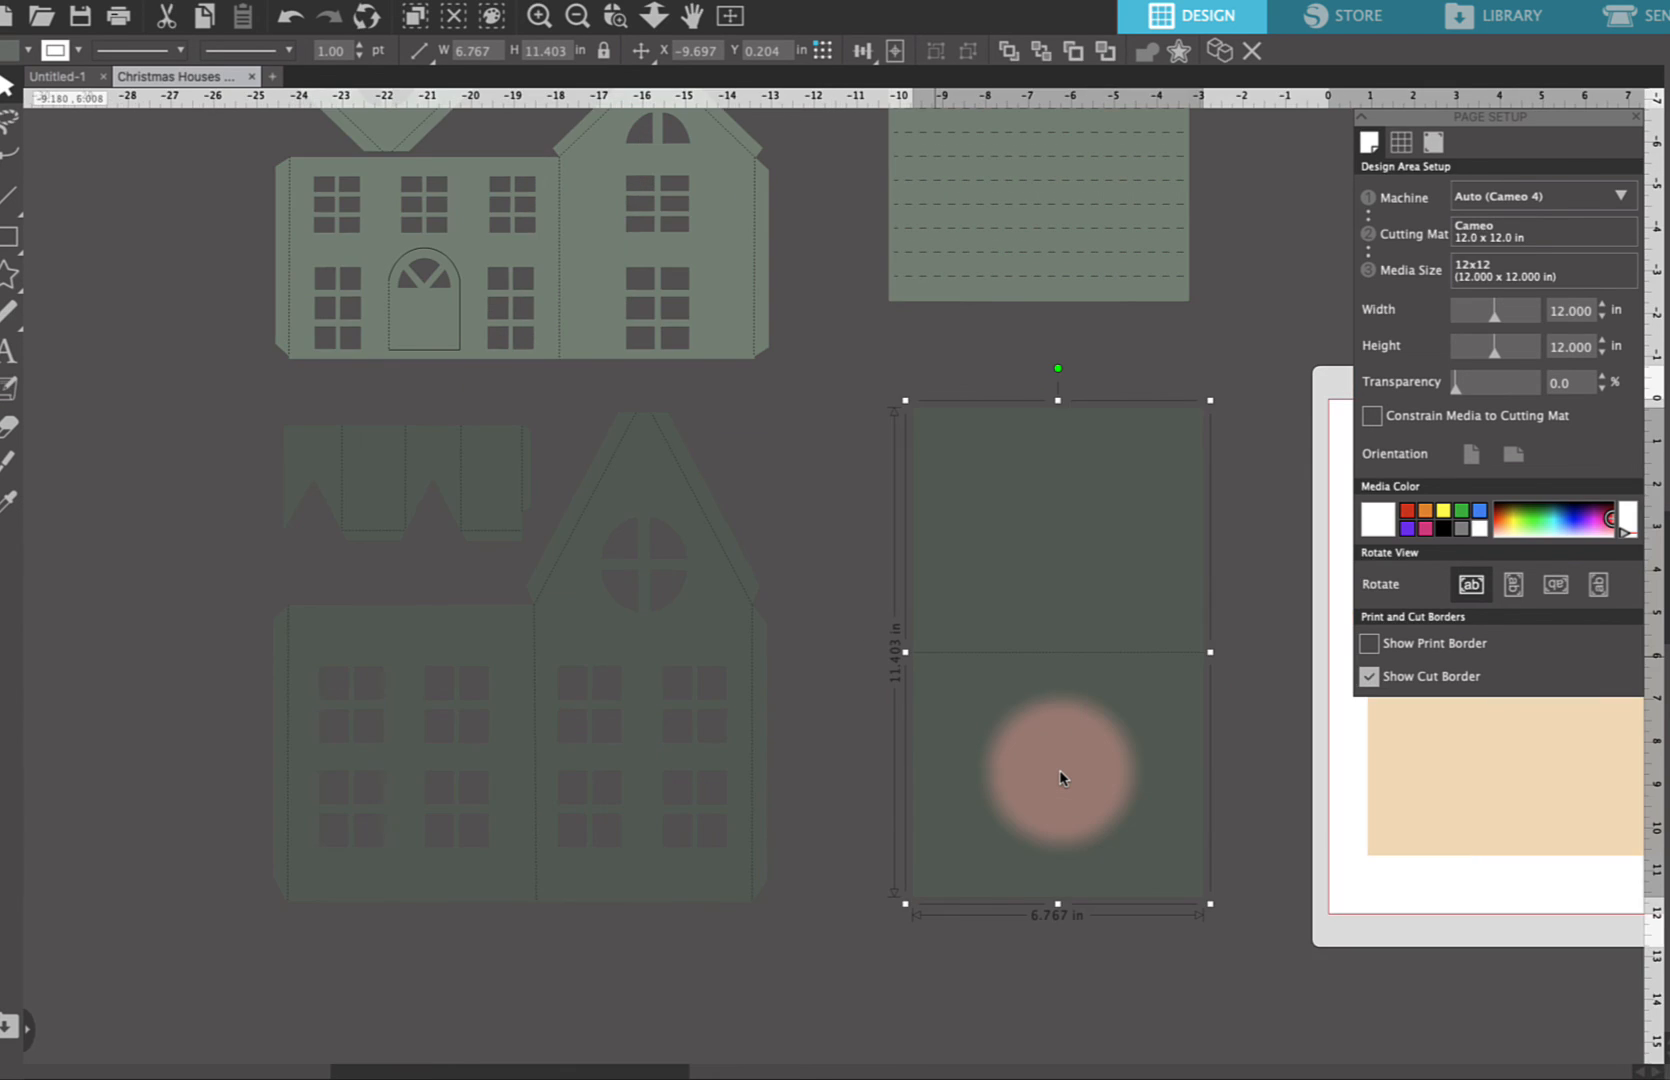
scroll(1061, 778, up, 1)
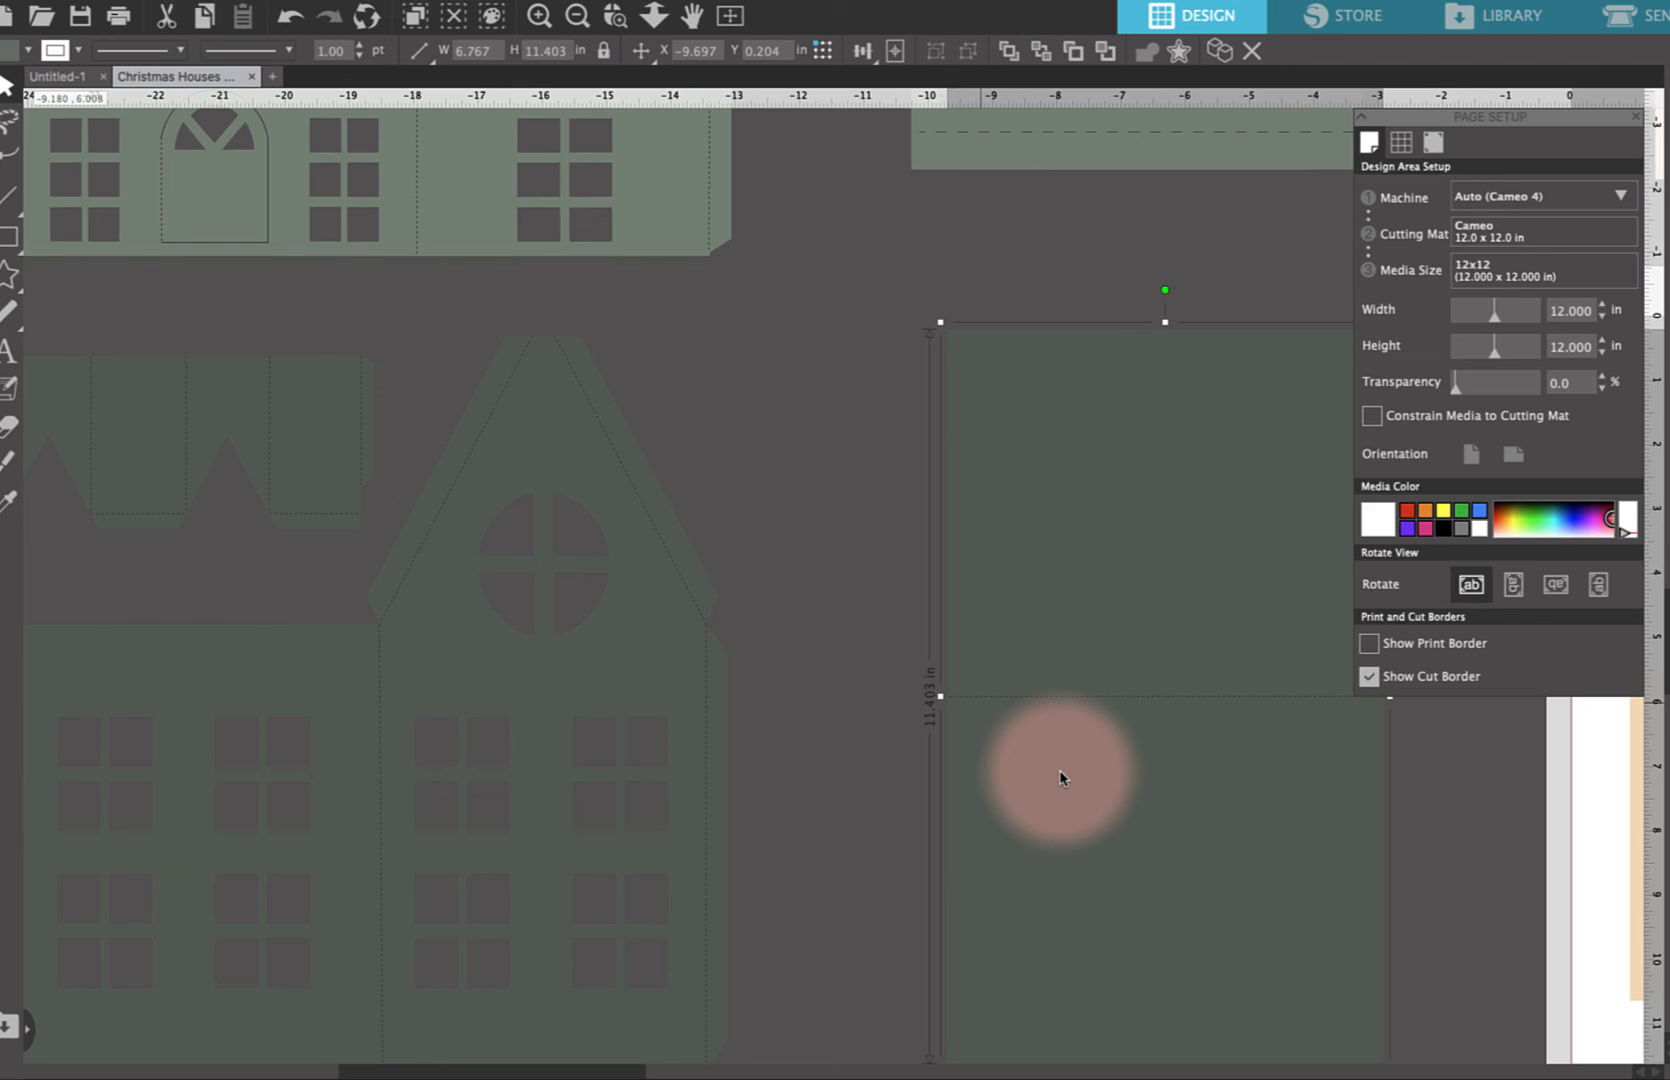
scroll(1061, 778, right, 3)
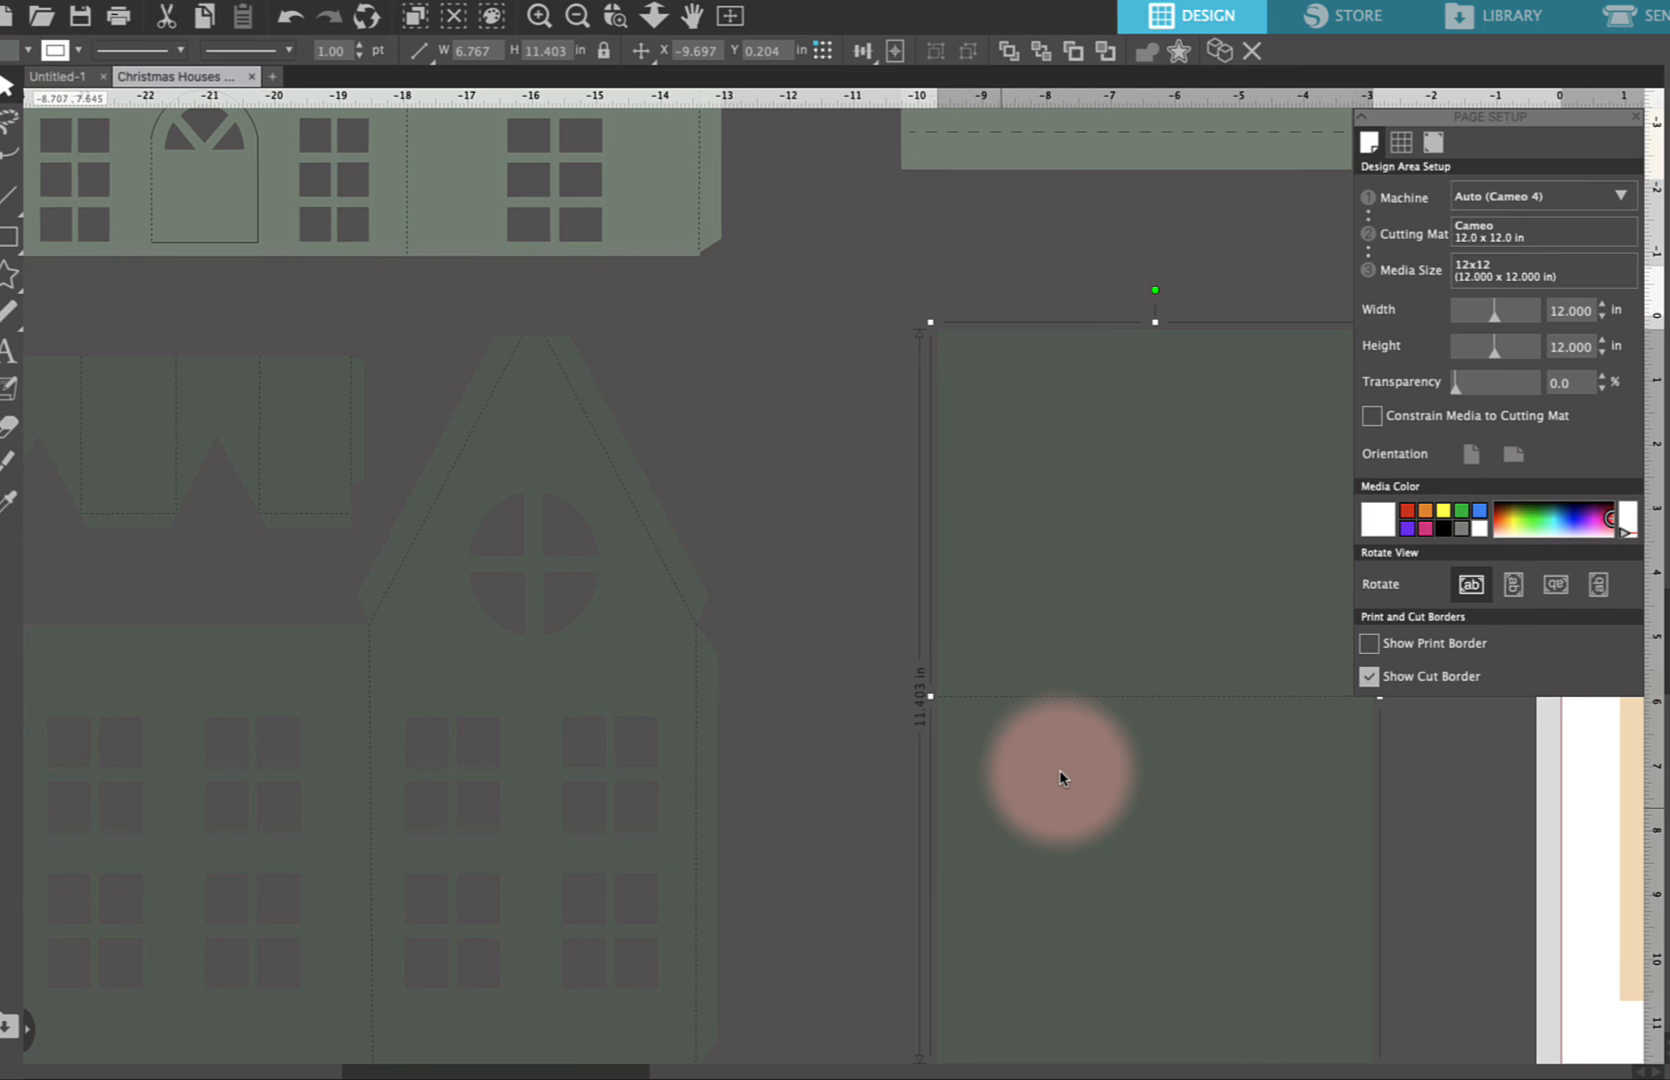
Move the beige base piece off the cutting mat to the right side of the workspace
scroll(1061, 778, right, 15)
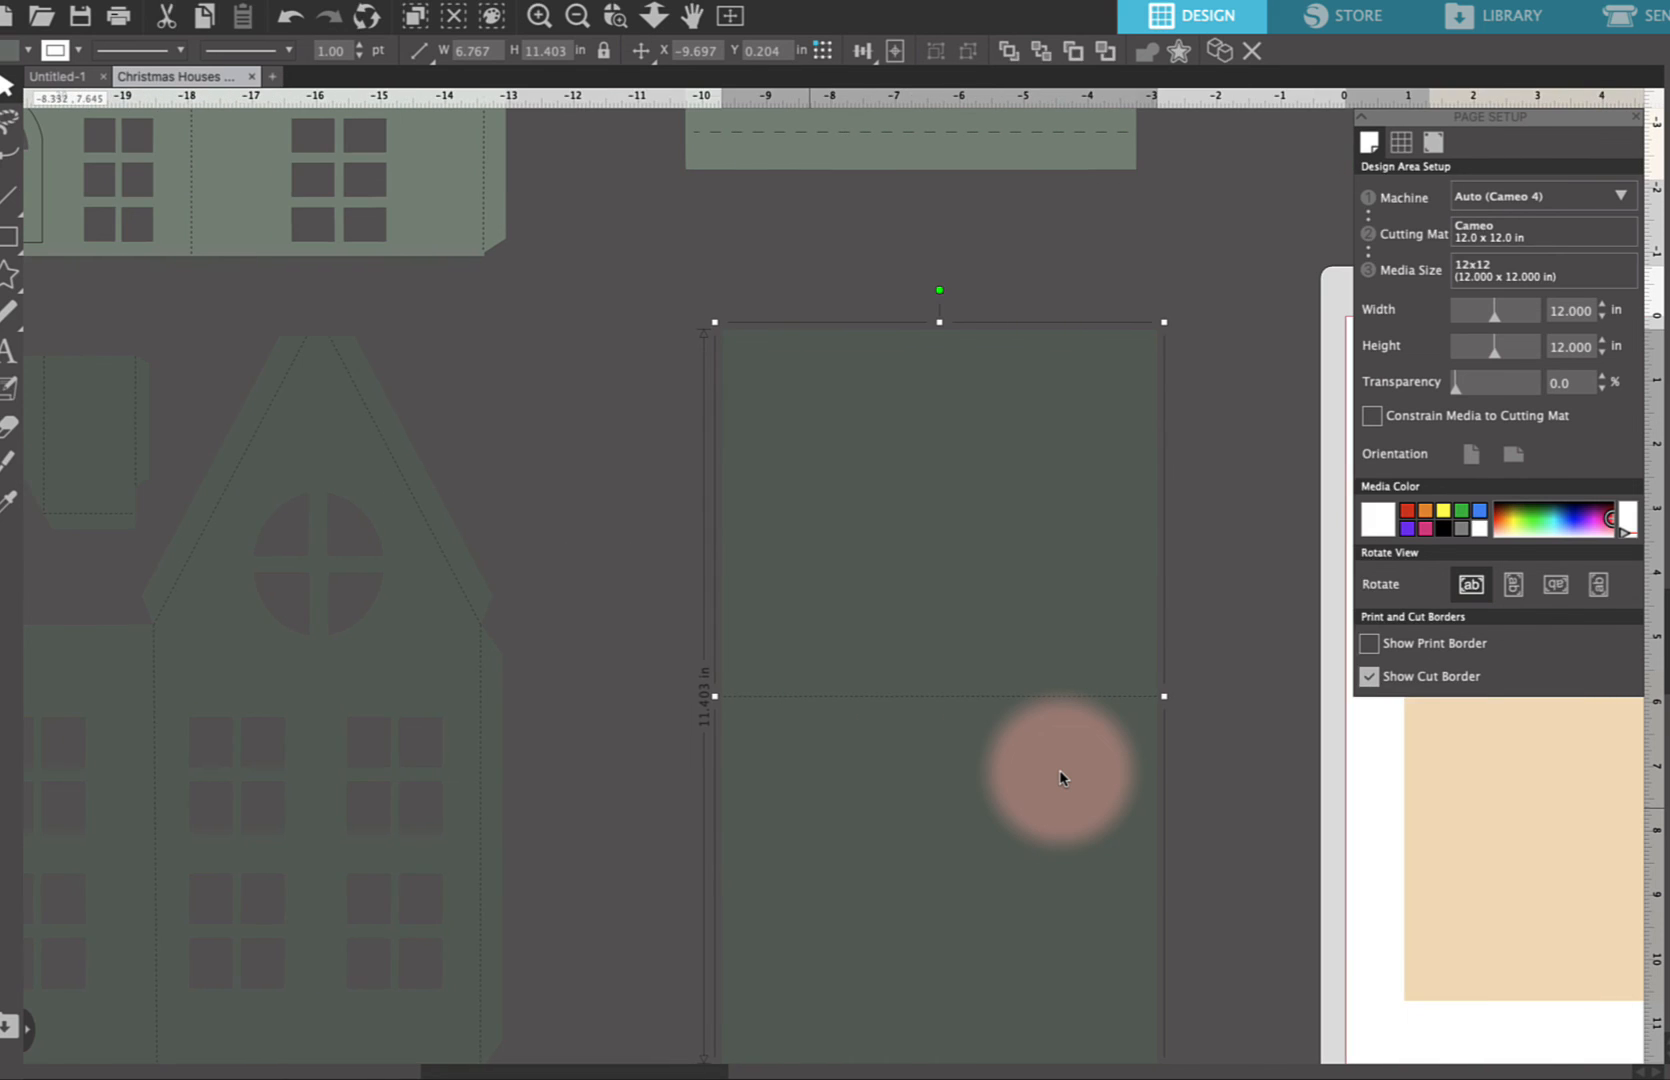
scroll(1061, 778, right, 20)
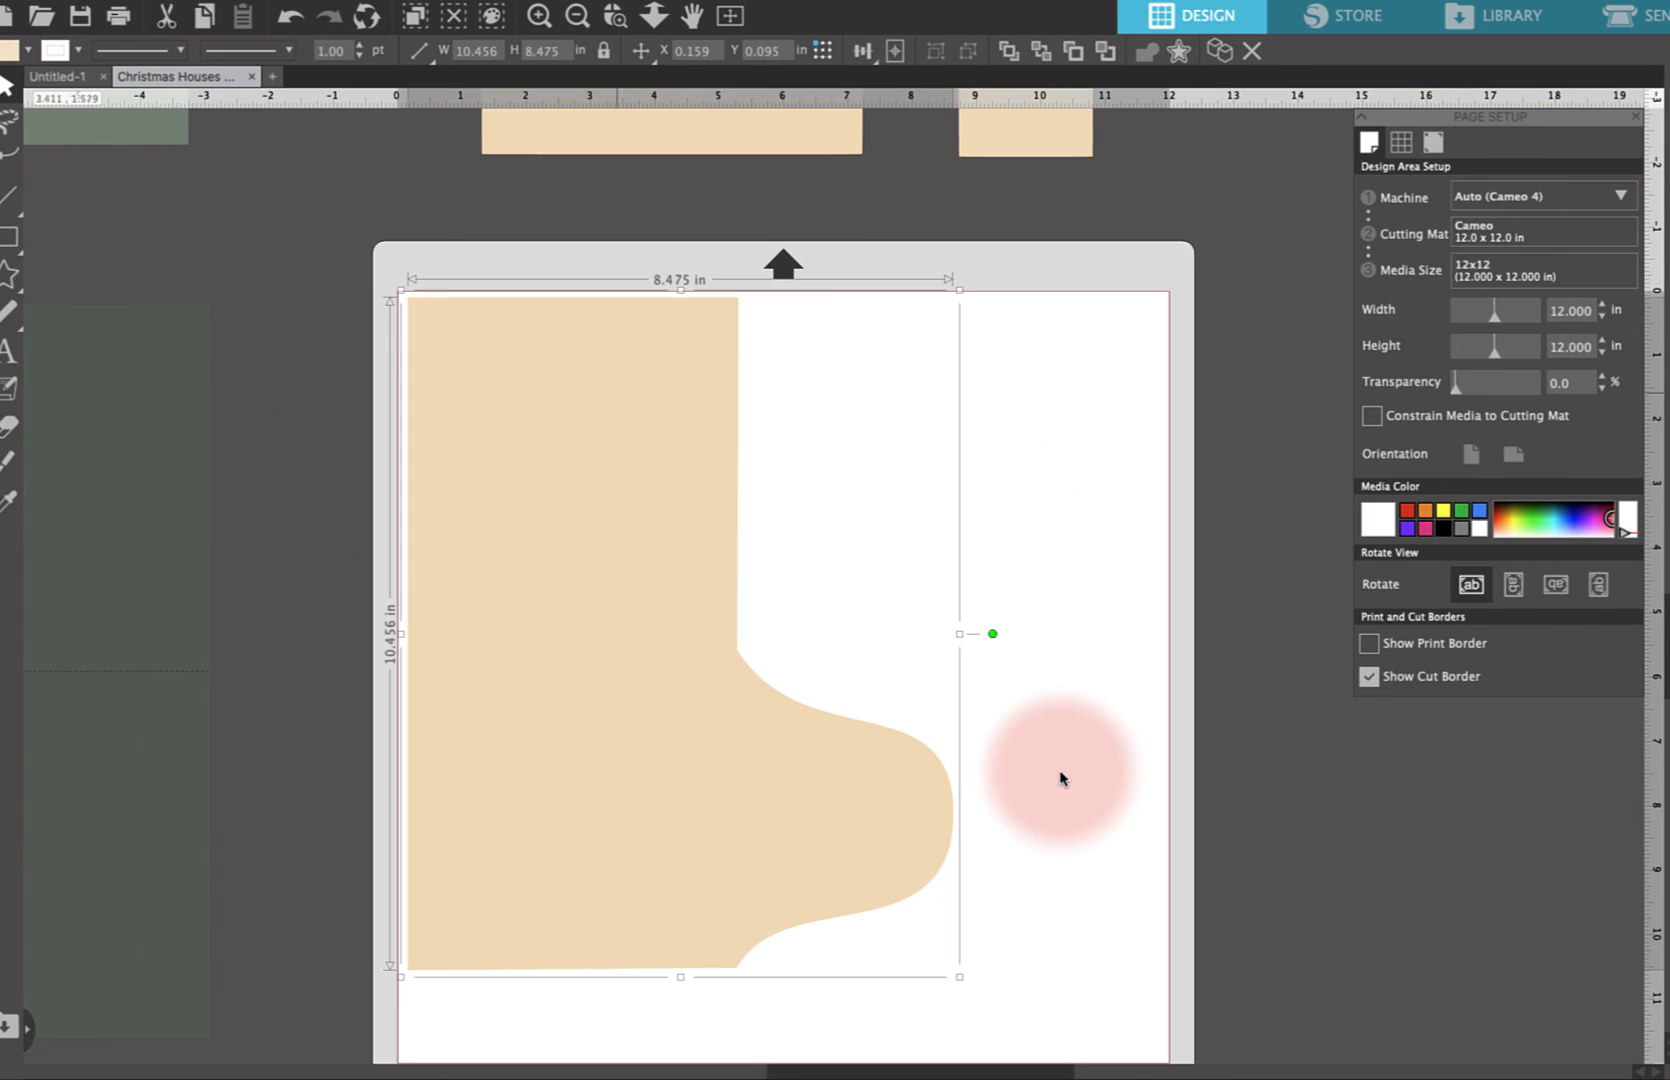
drag(589, 459, 1469, 486)
click(1122, 537)
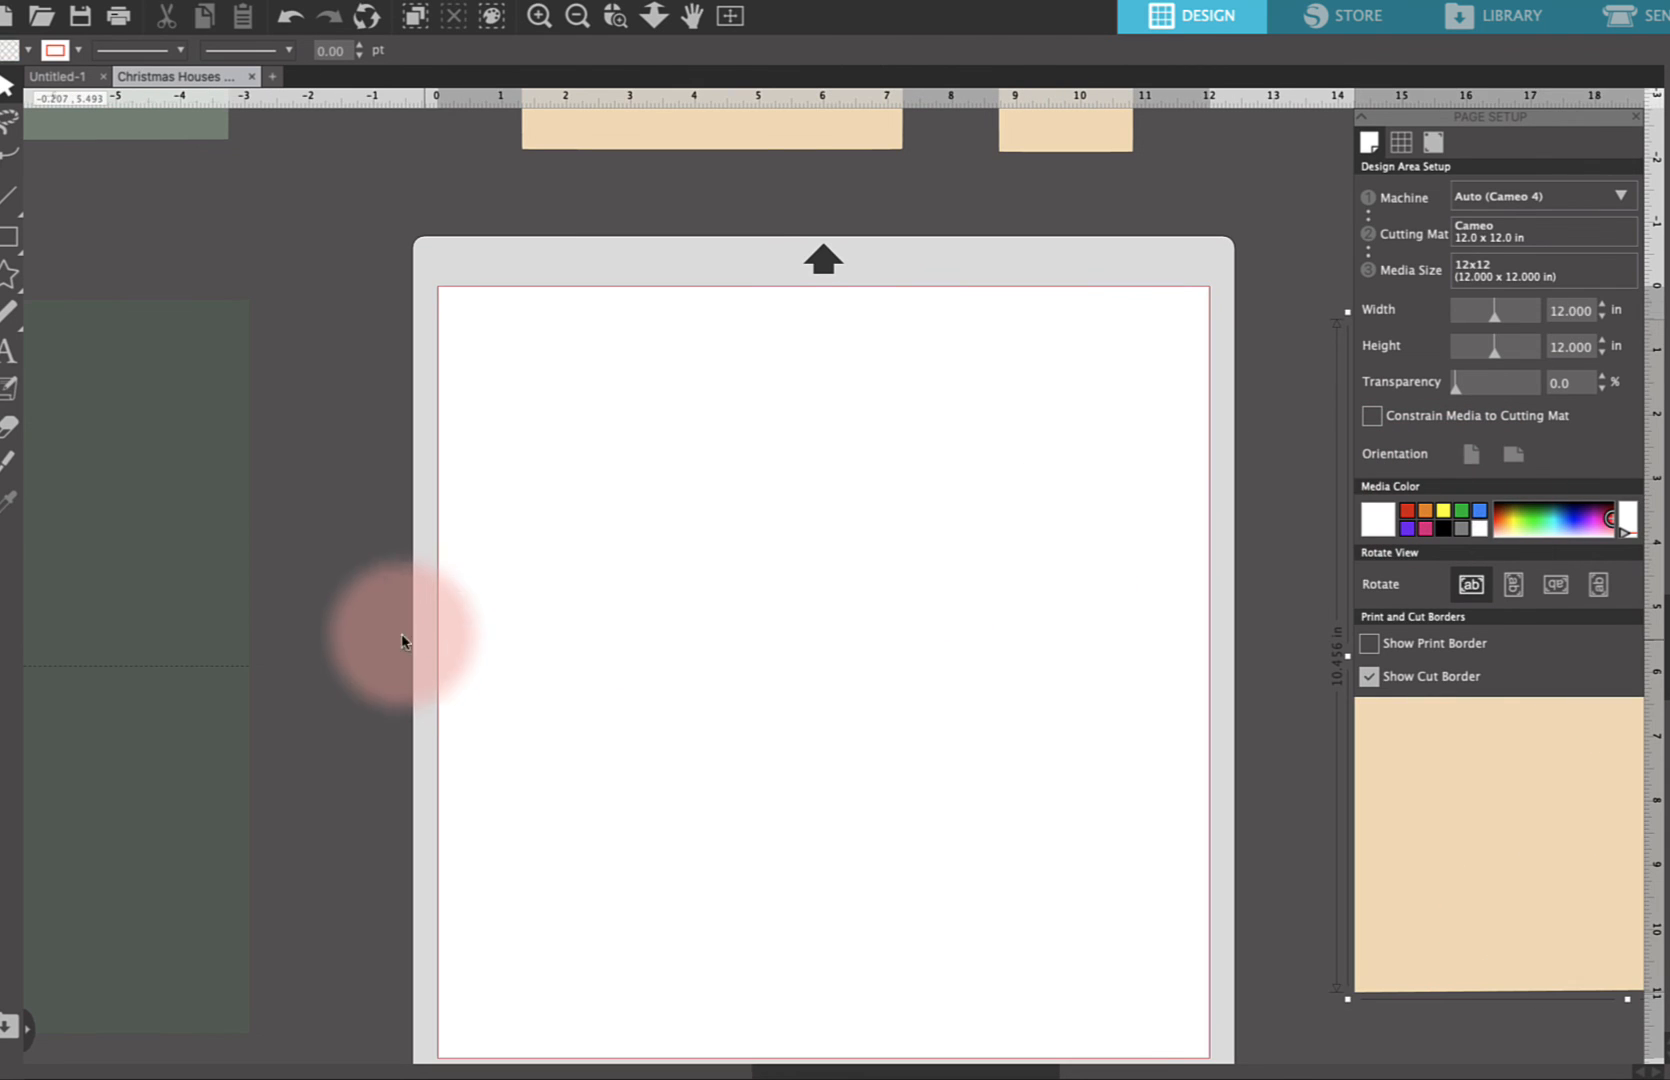
key(super+z)
Try placing the dark green wall panel on the cutting mat, then move it back off the mat
scroll(381, 645, left, 1)
scroll(380, 645, left, 7)
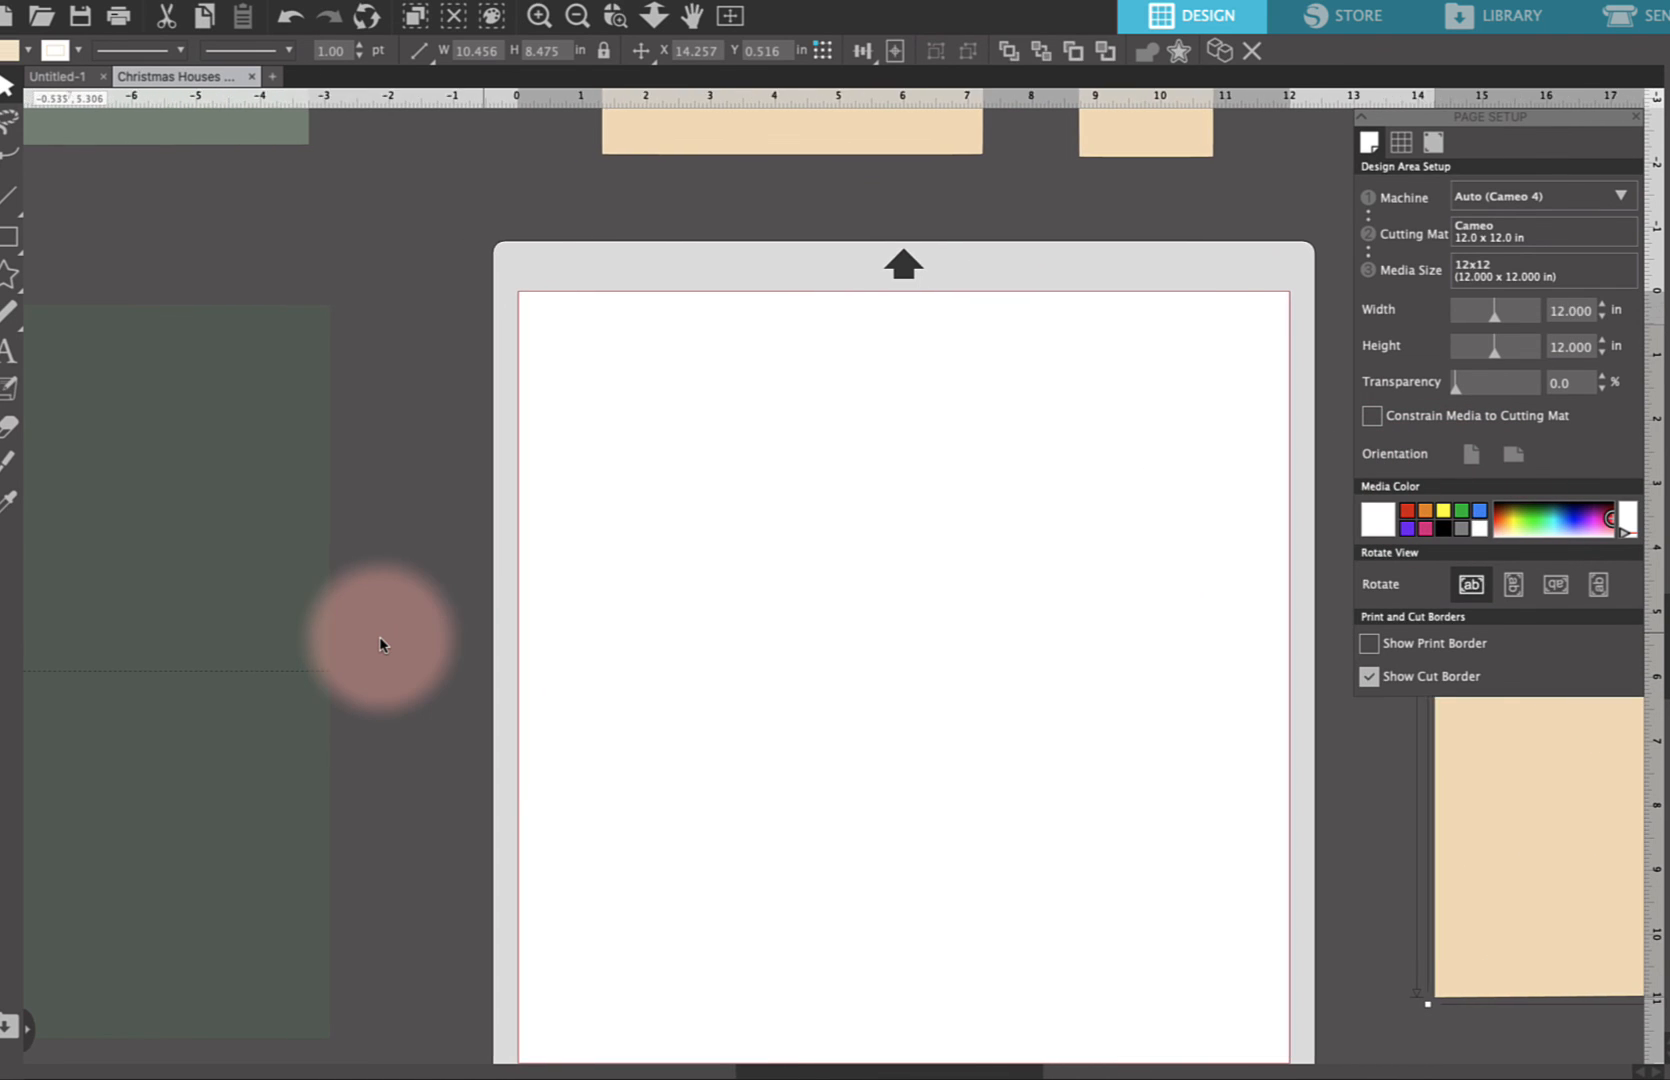
scroll(230, 330, left, 2)
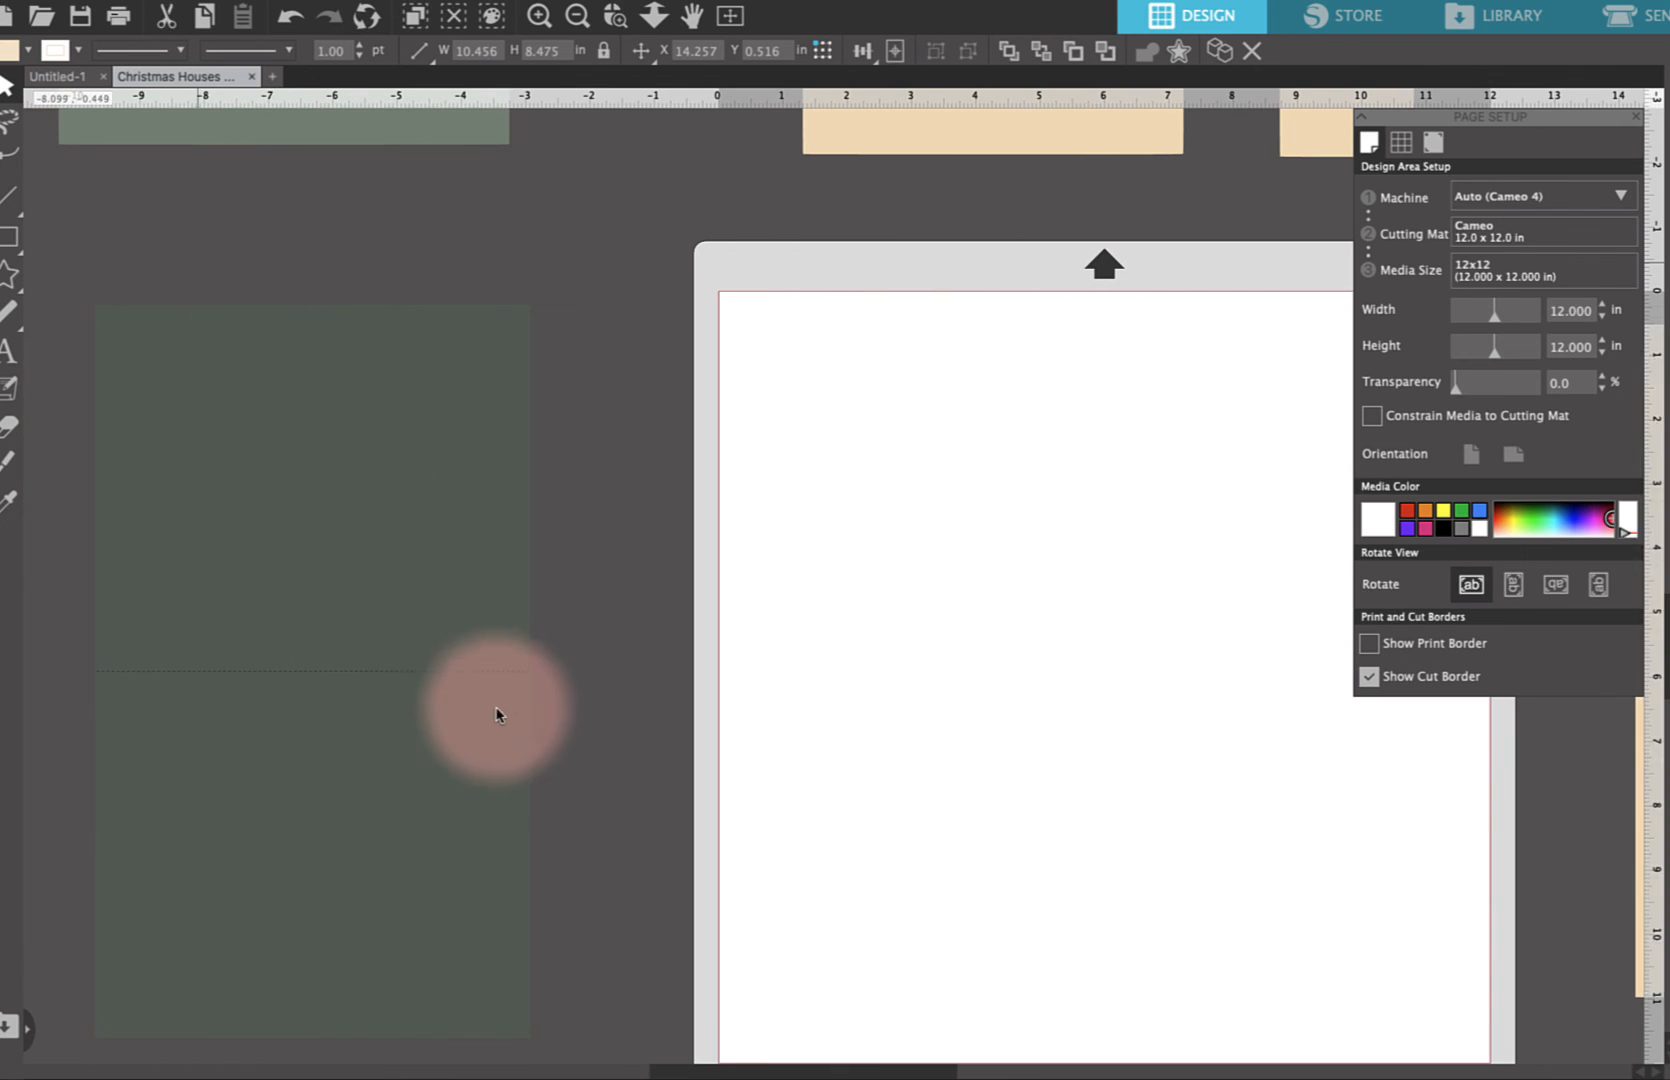
click(510, 740)
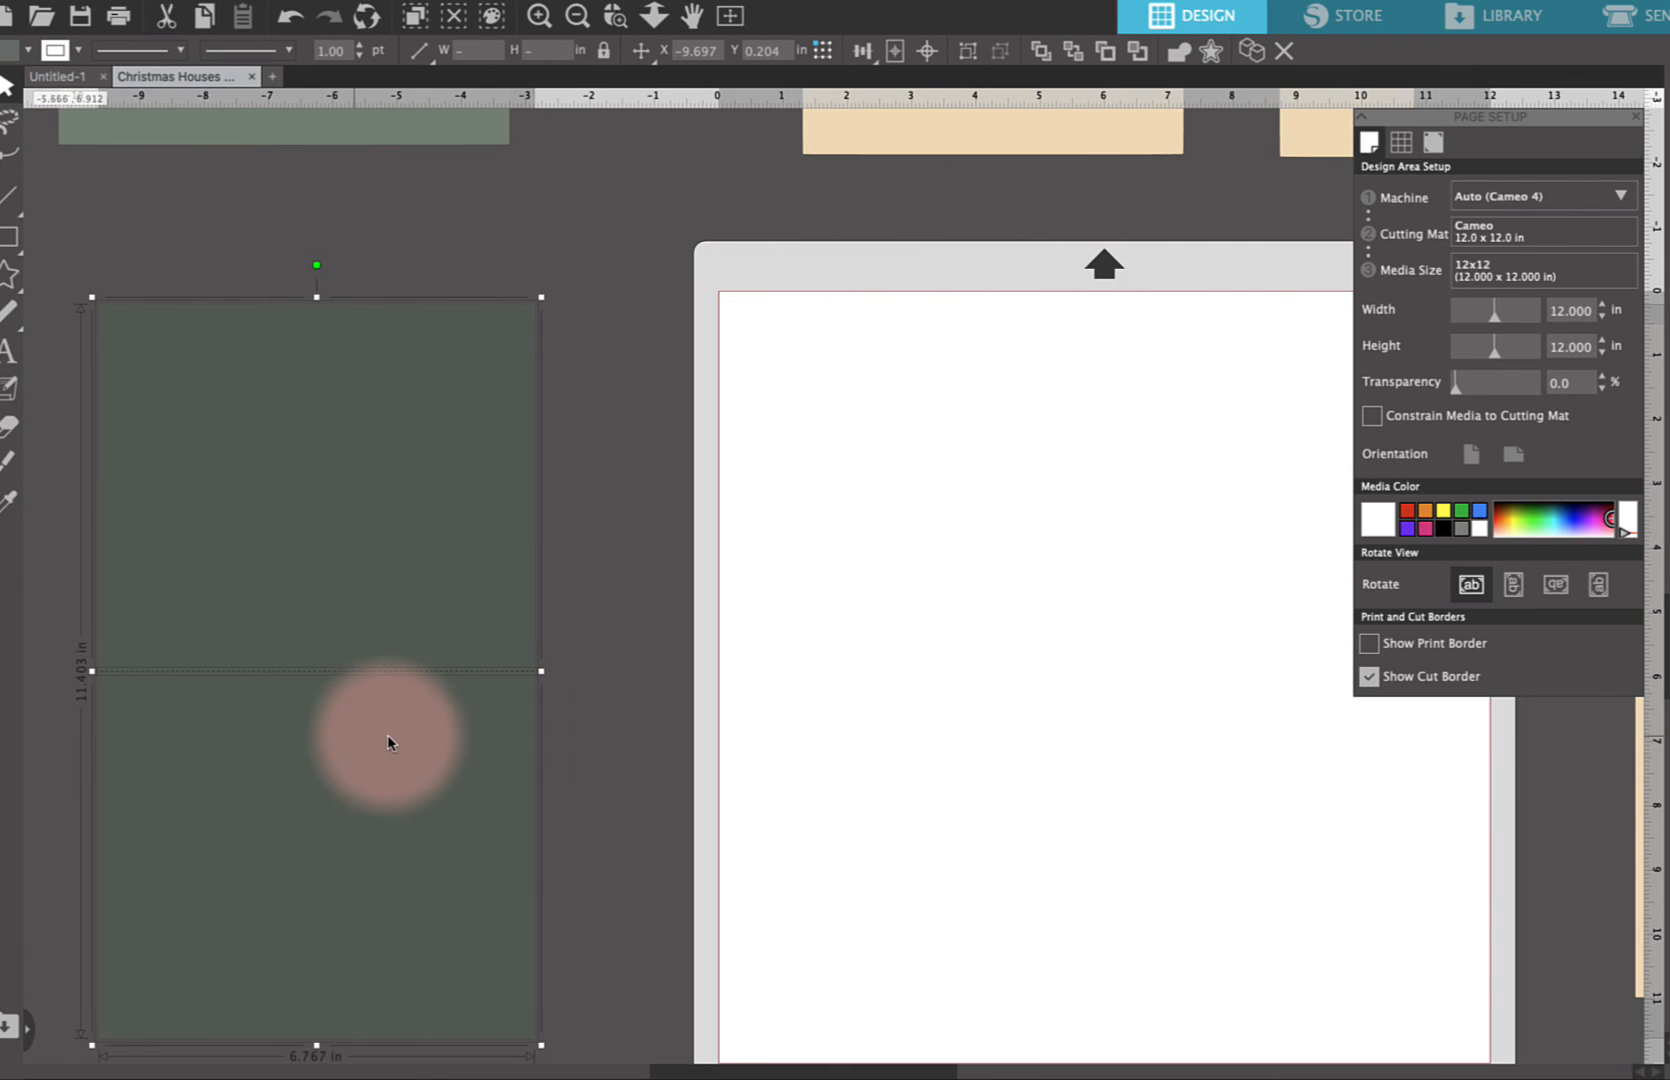
drag(391, 742, 992, 738)
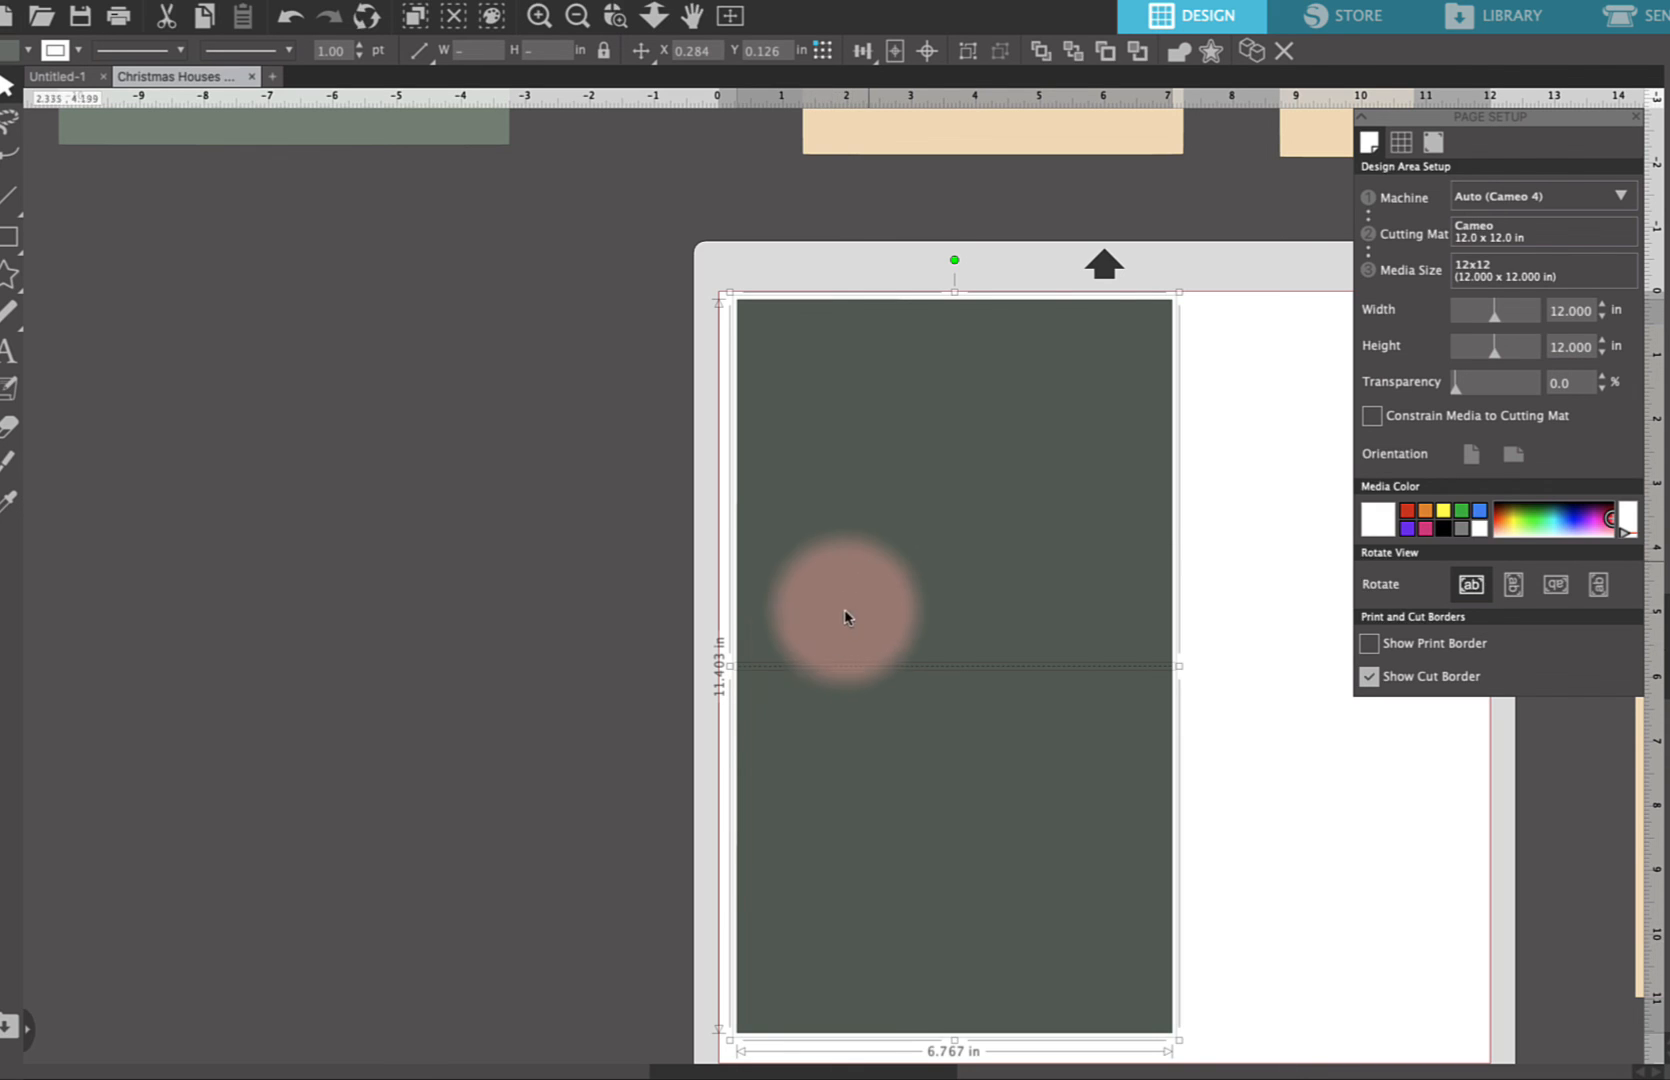
drag(869, 570, 300, 549)
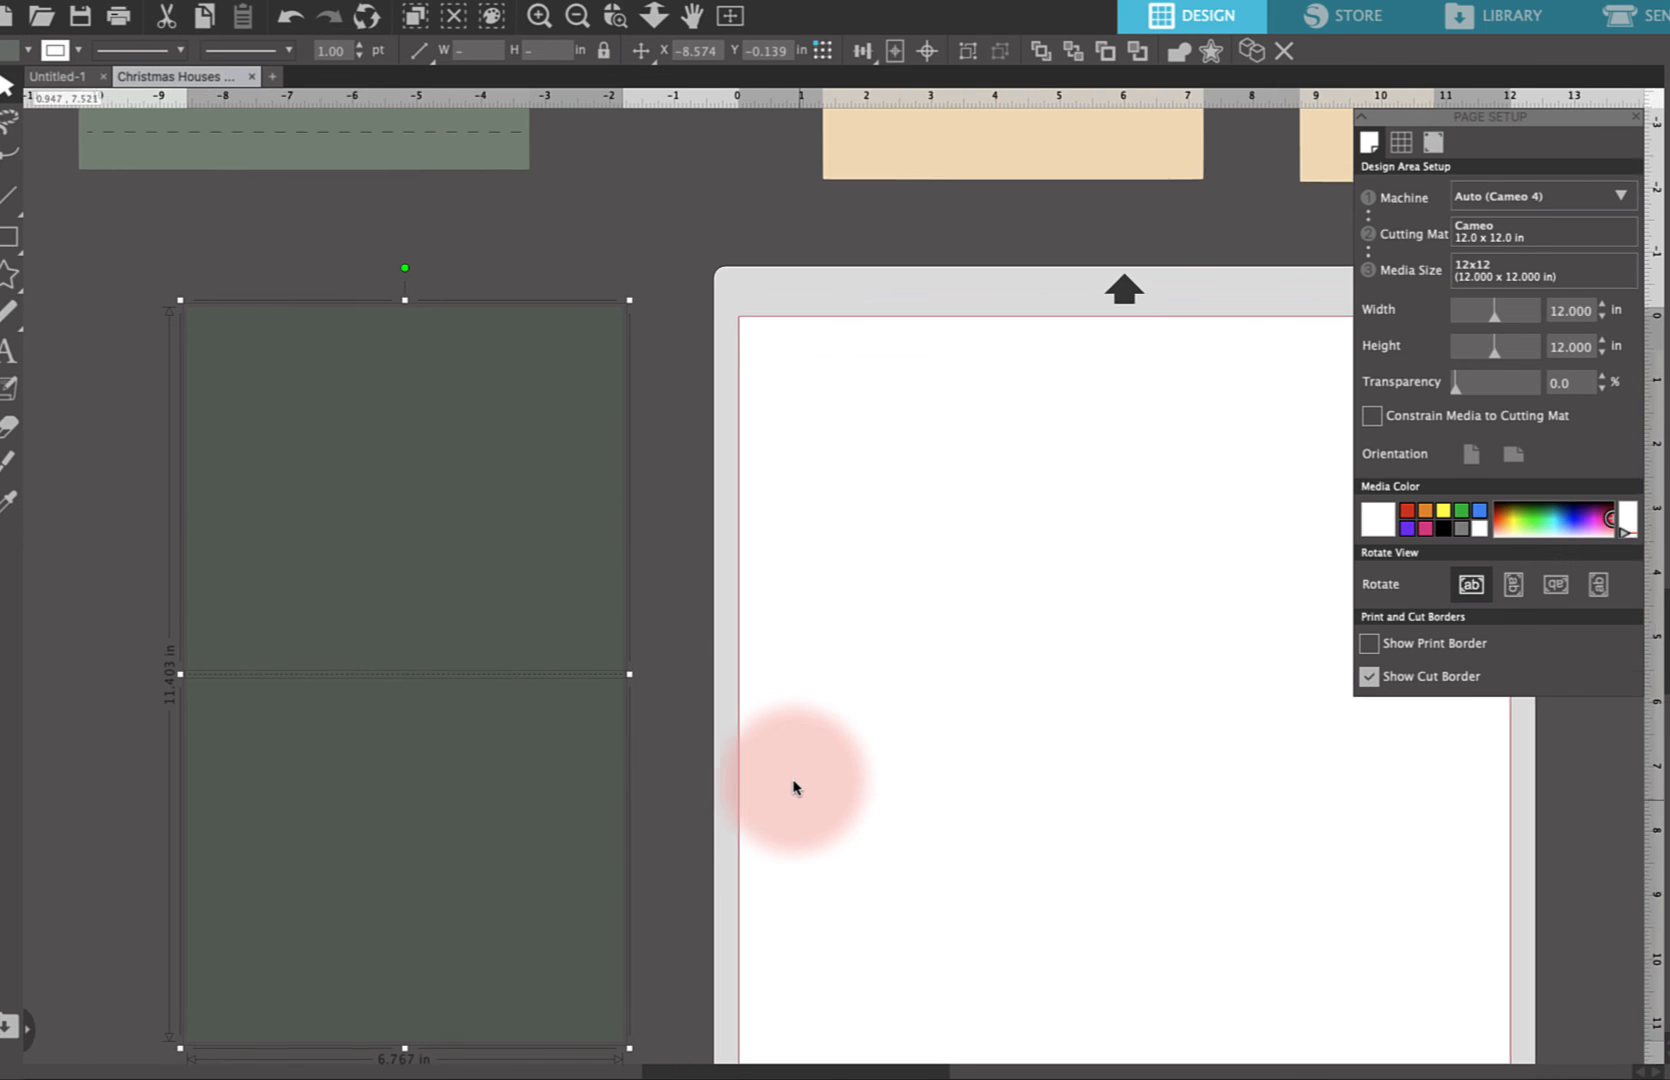
Select the house wall piece with arched windows at the top of the design
scroll(793, 788, up, 2)
scroll(793, 788, left, 1)
scroll(793, 788, up, 5)
scroll(793, 788, left, 4)
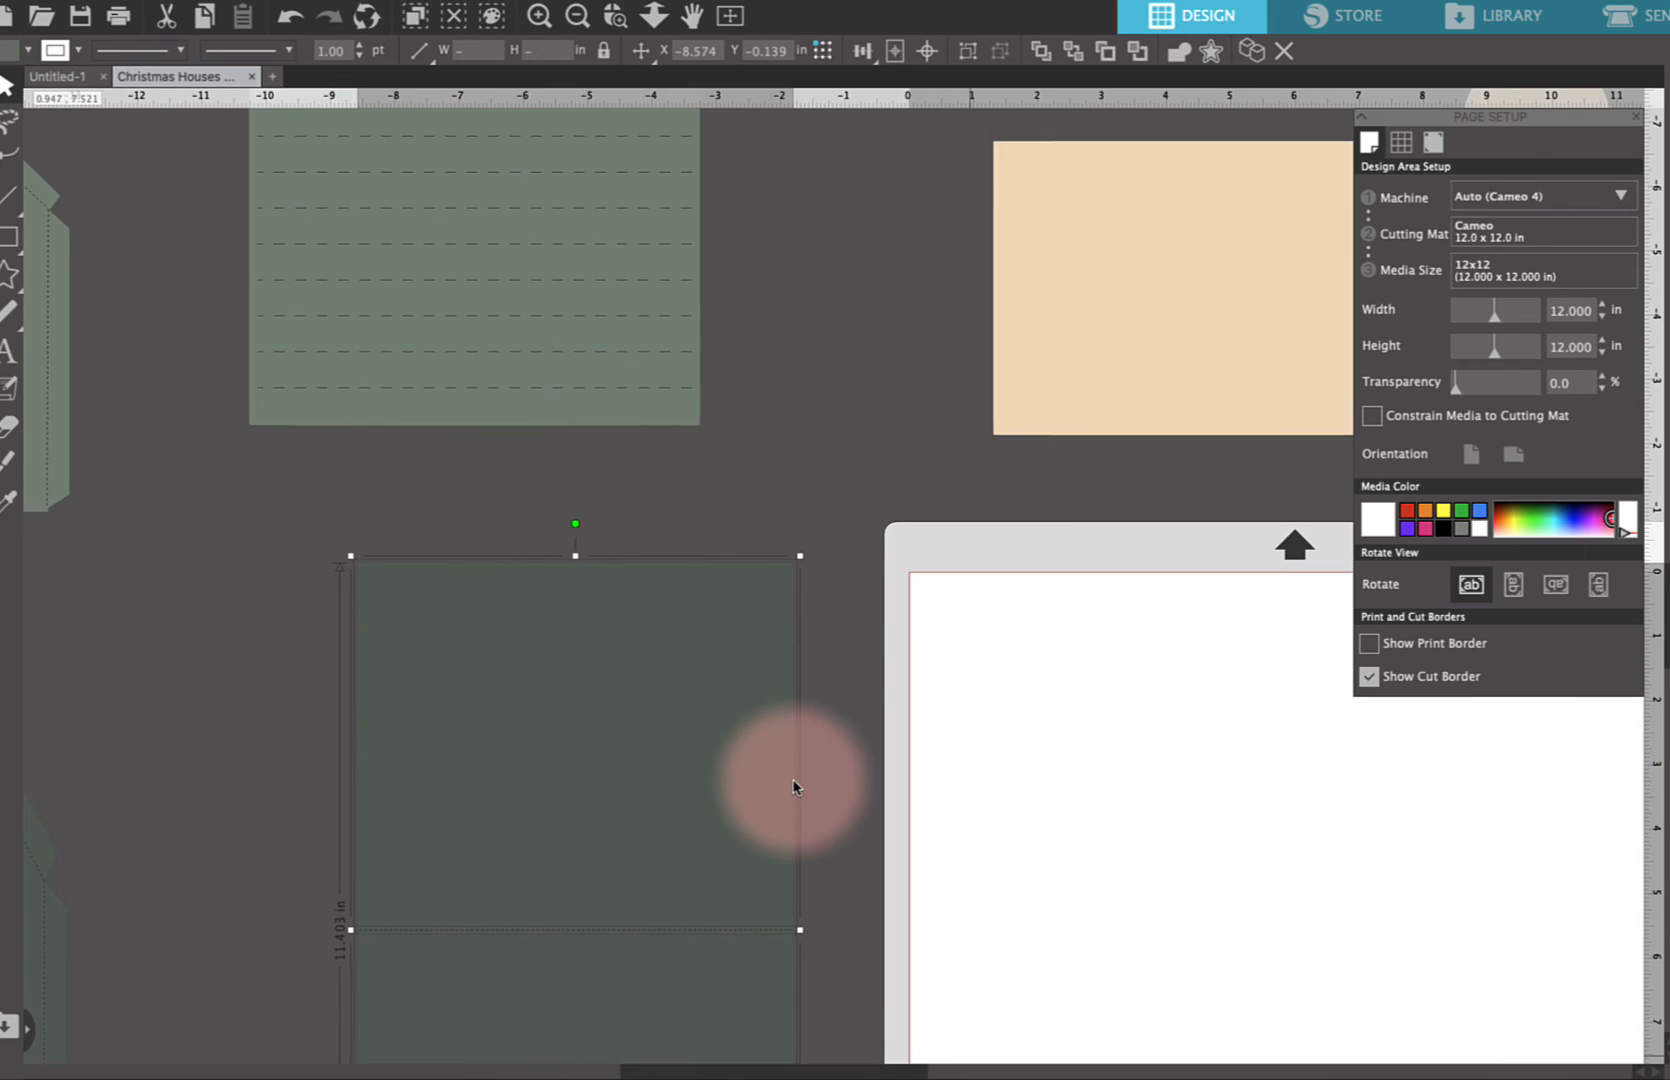
scroll(793, 788, left, 6)
scroll(793, 788, up, 3)
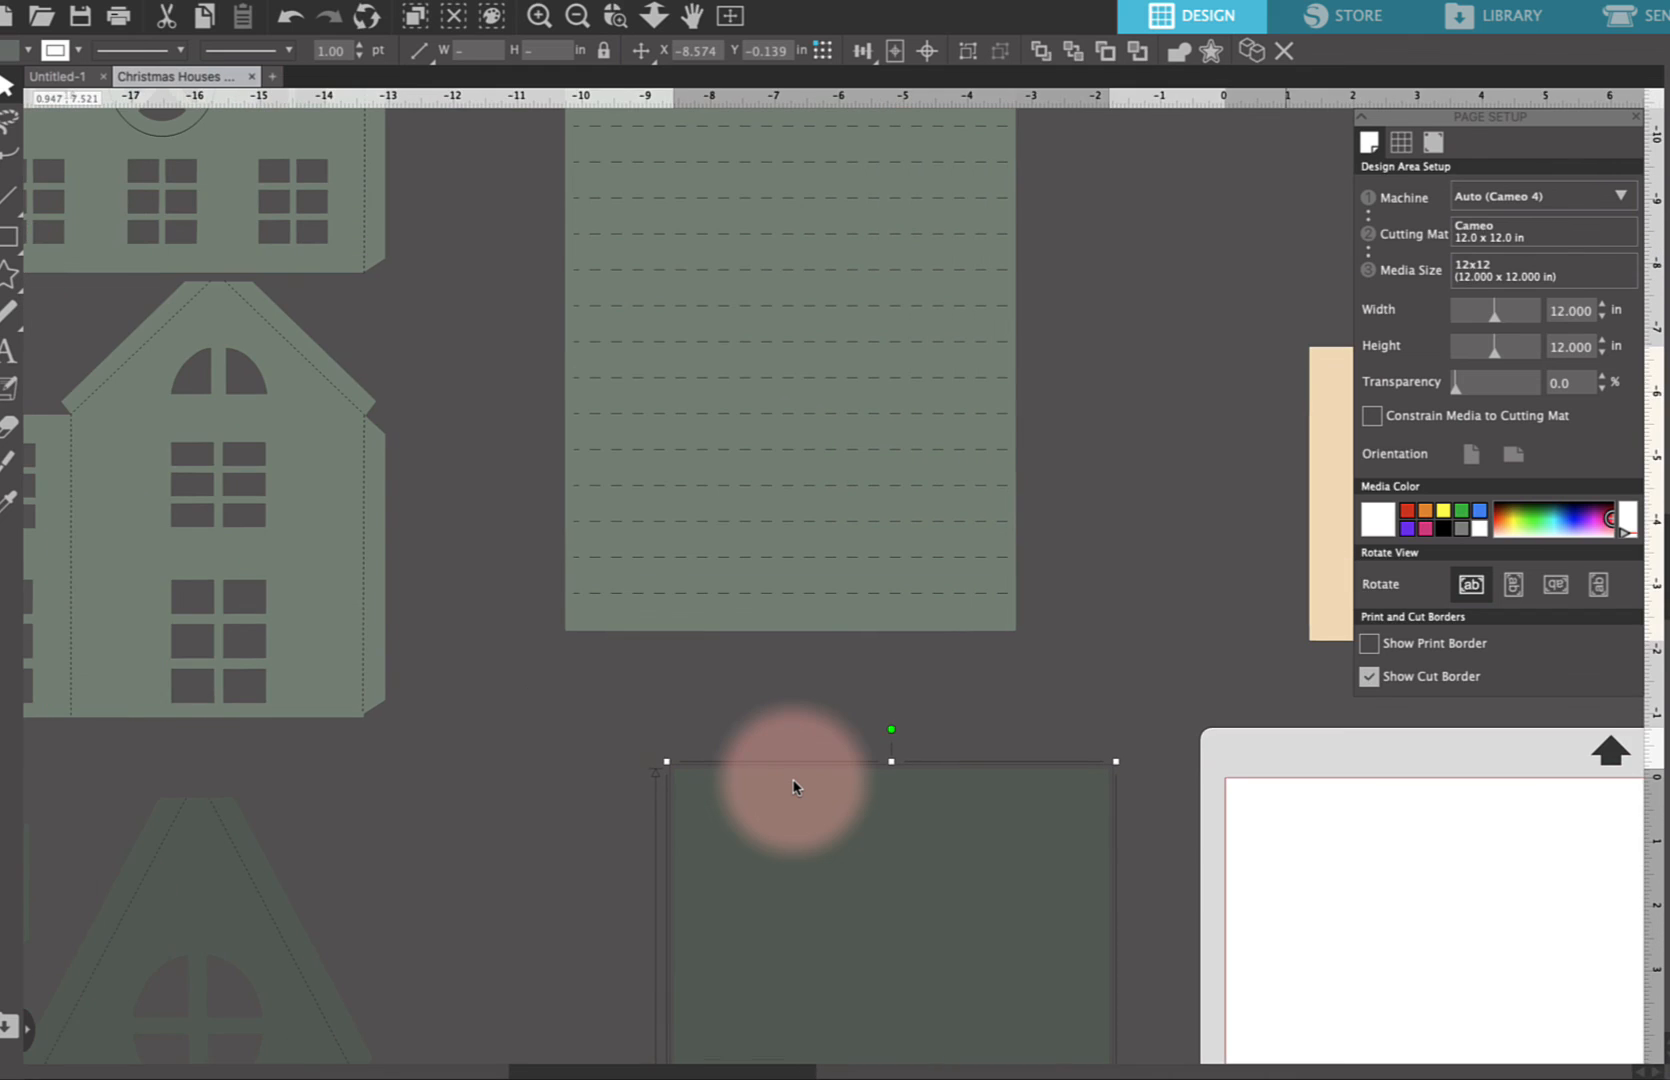
scroll(793, 788, left, 3)
scroll(793, 788, up, 1)
scroll(793, 788, up, 2)
scroll(793, 788, left, 5)
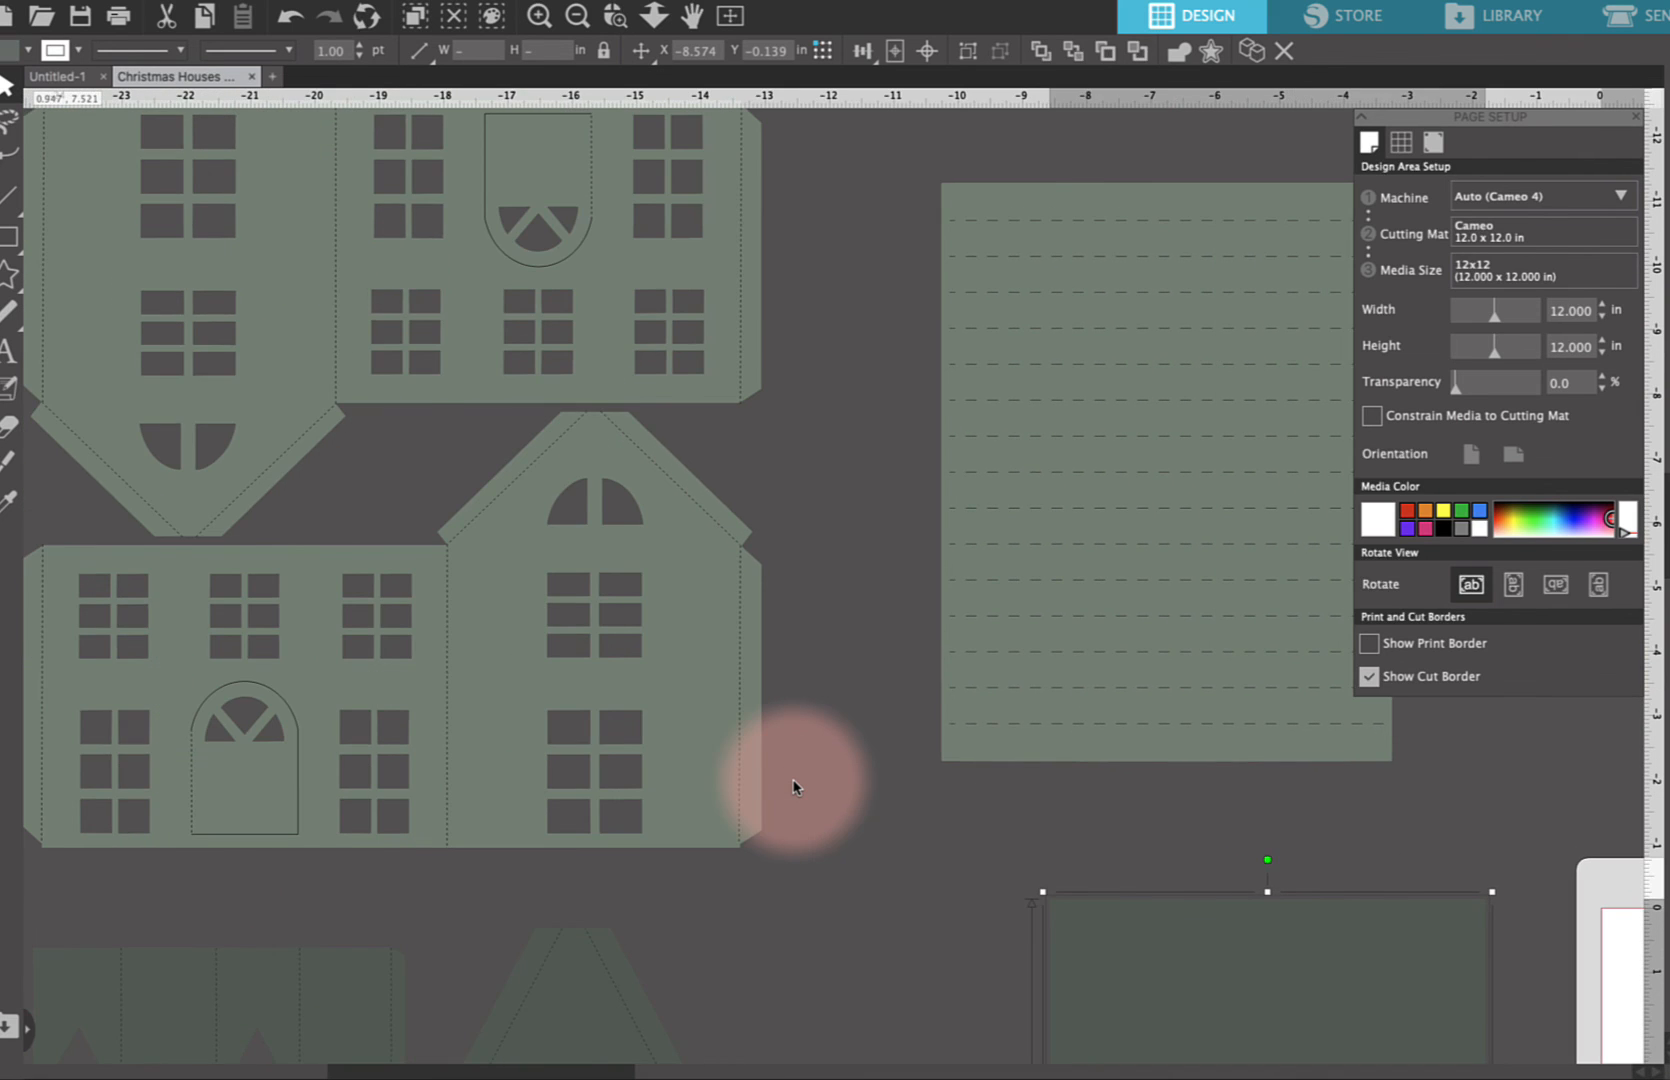
scroll(793, 788, left, 5)
scroll(793, 788, left, 5)
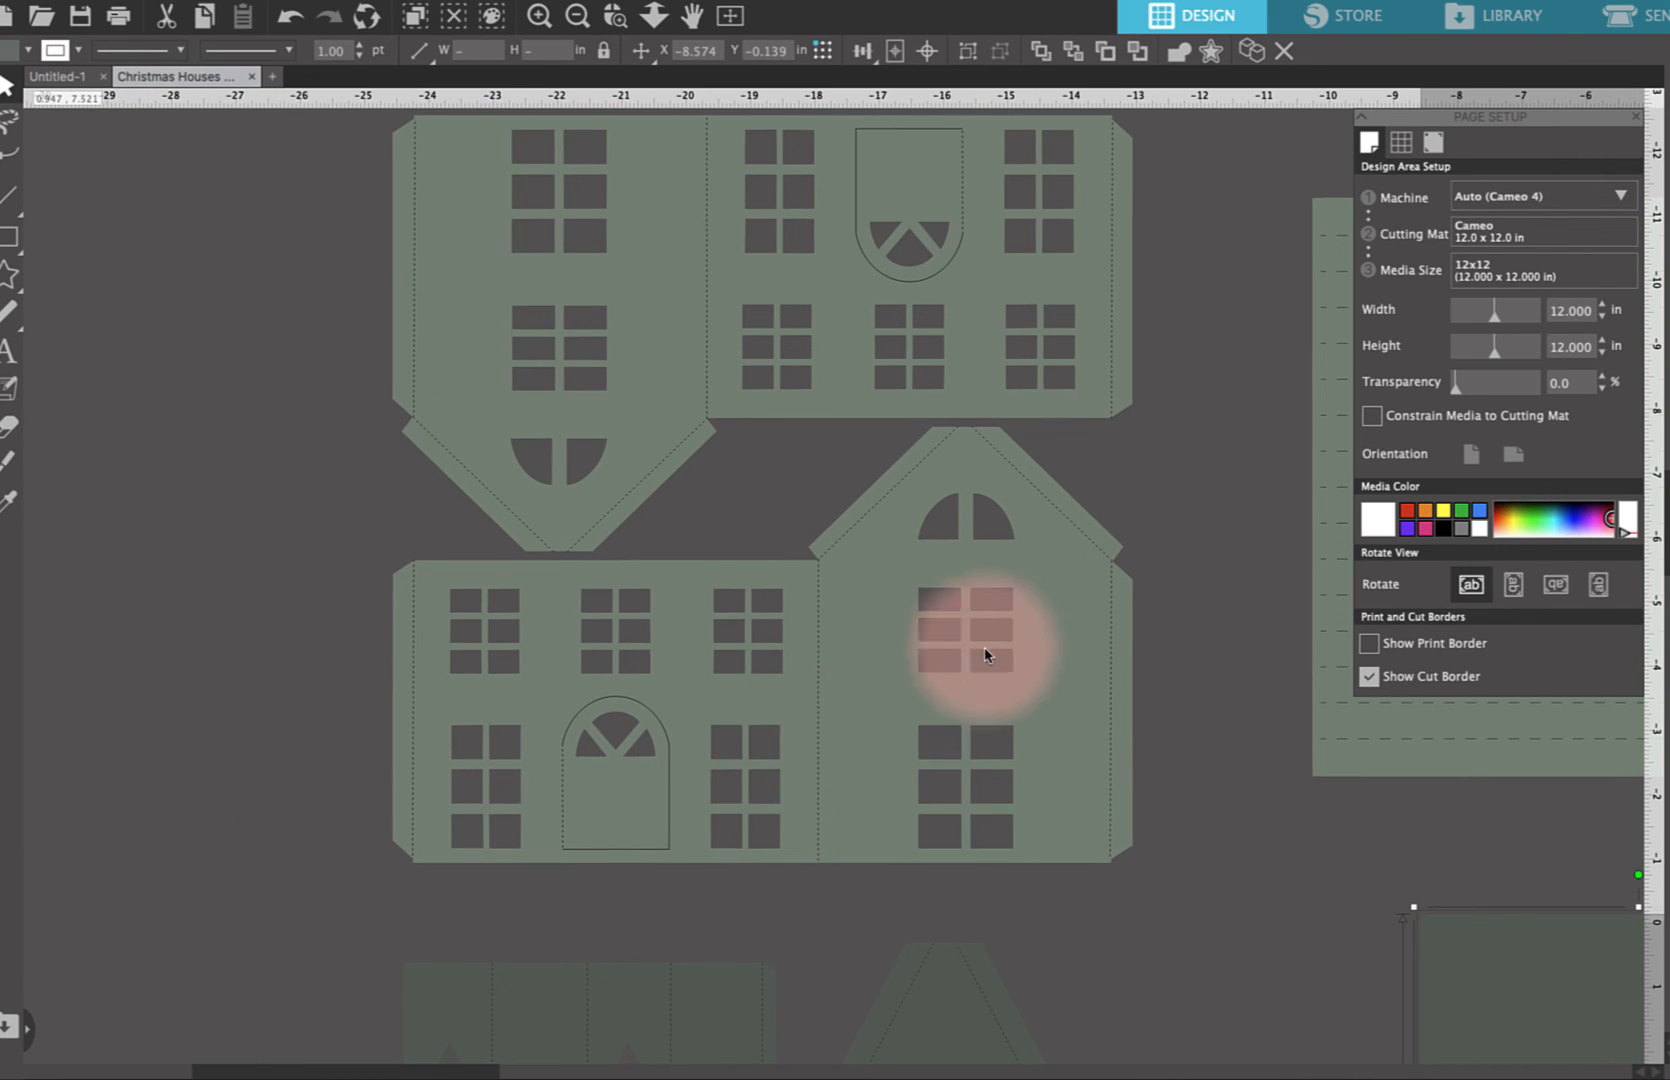
scroll(1070, 597, left, 2)
scroll(1065, 600, left, 5)
scroll(1065, 600, up, 1)
scroll(1067, 597, left, 1)
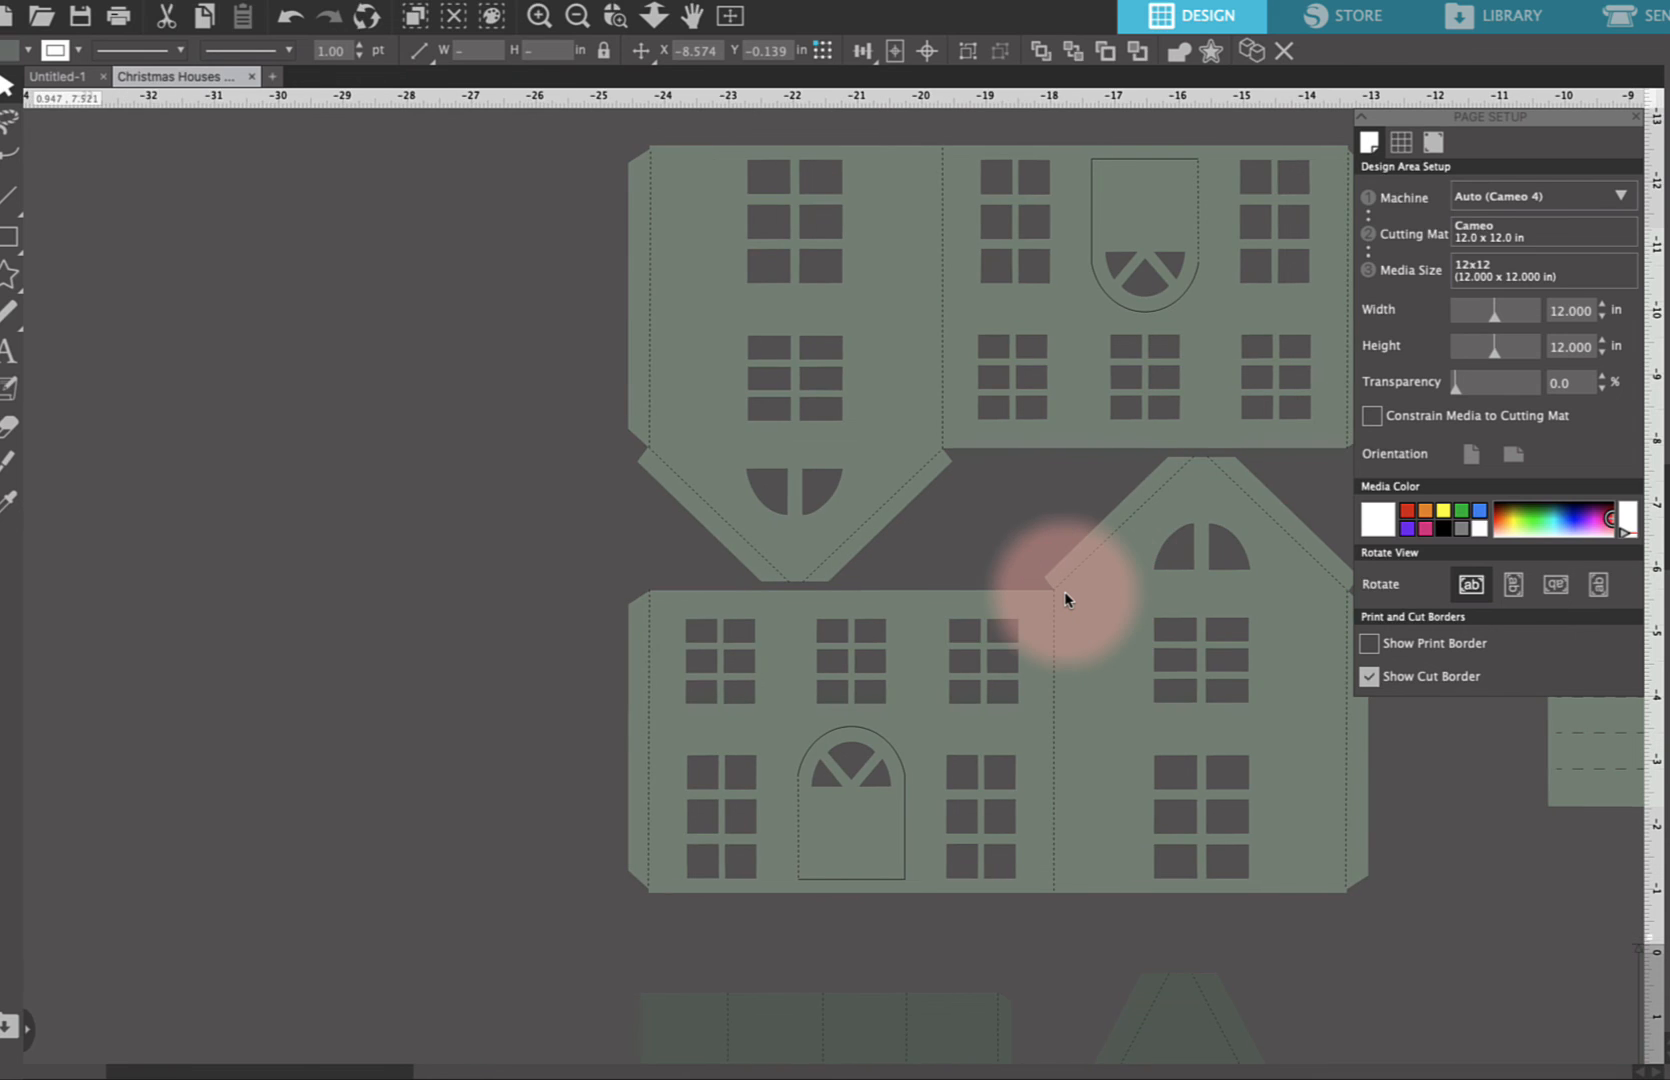
scroll(1070, 597, left, 4)
scroll(1070, 597, up, 2)
scroll(993, 590, left, 1)
scroll(993, 590, up, 1)
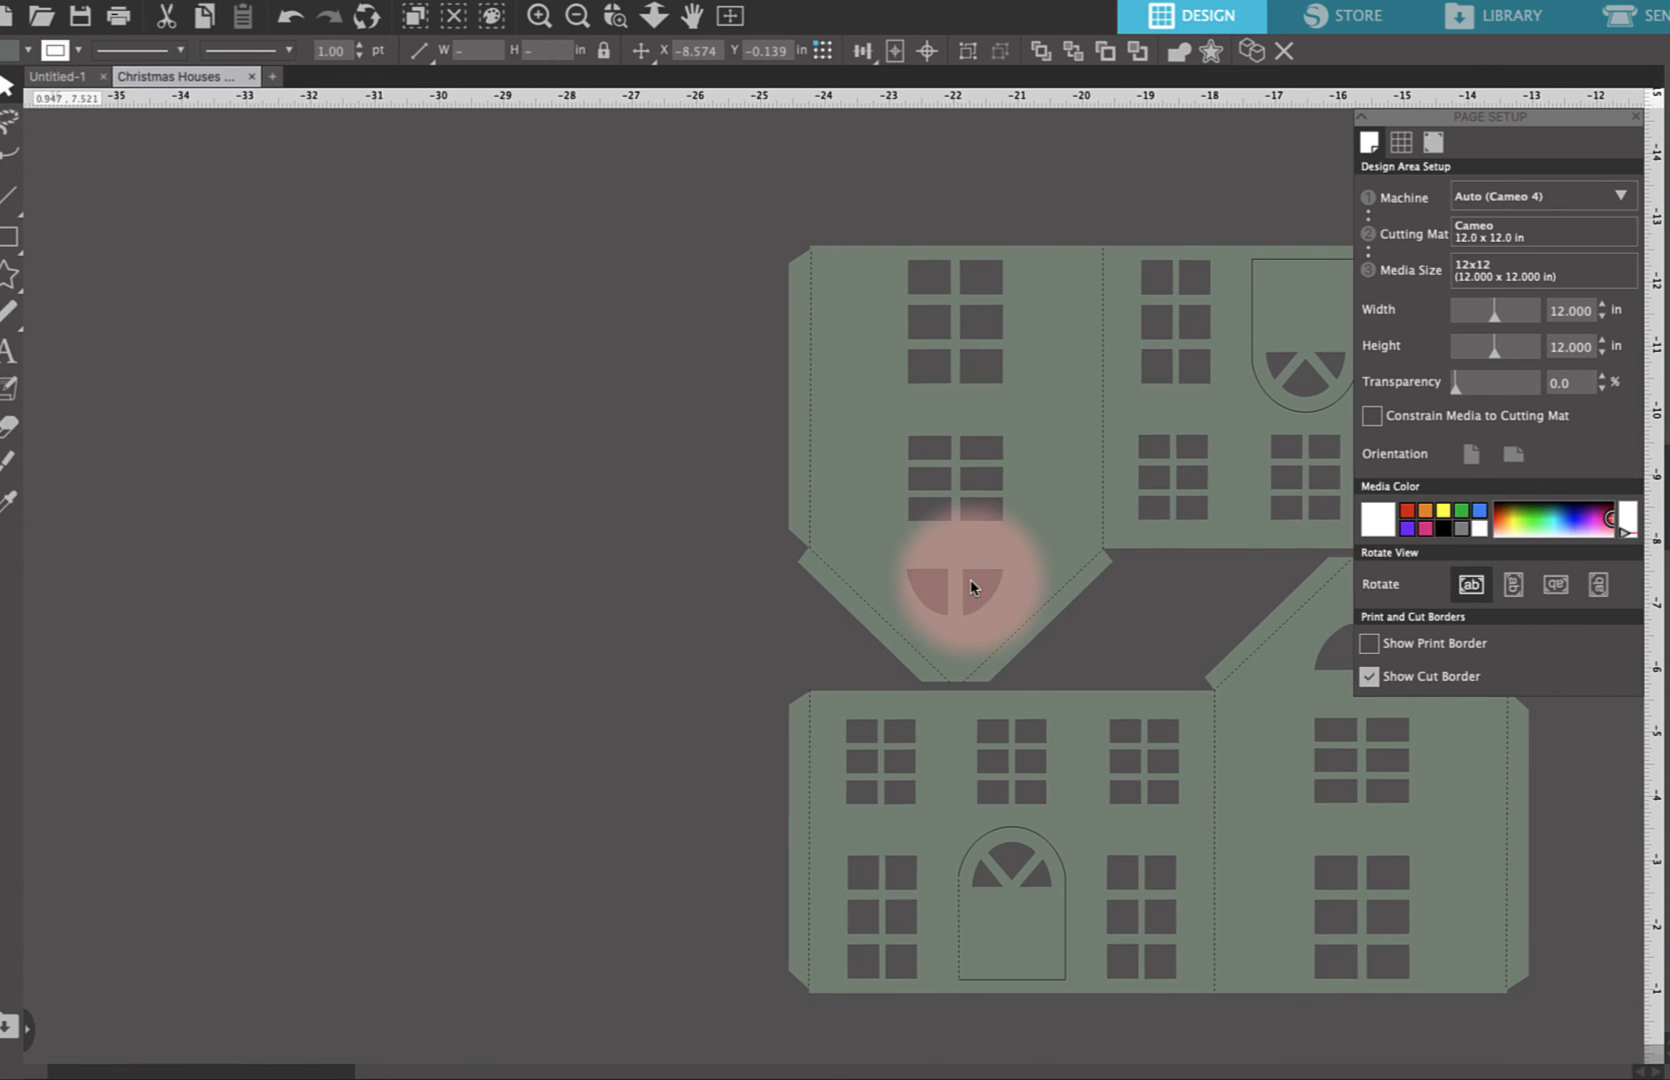
scroll(970, 585, up, 3)
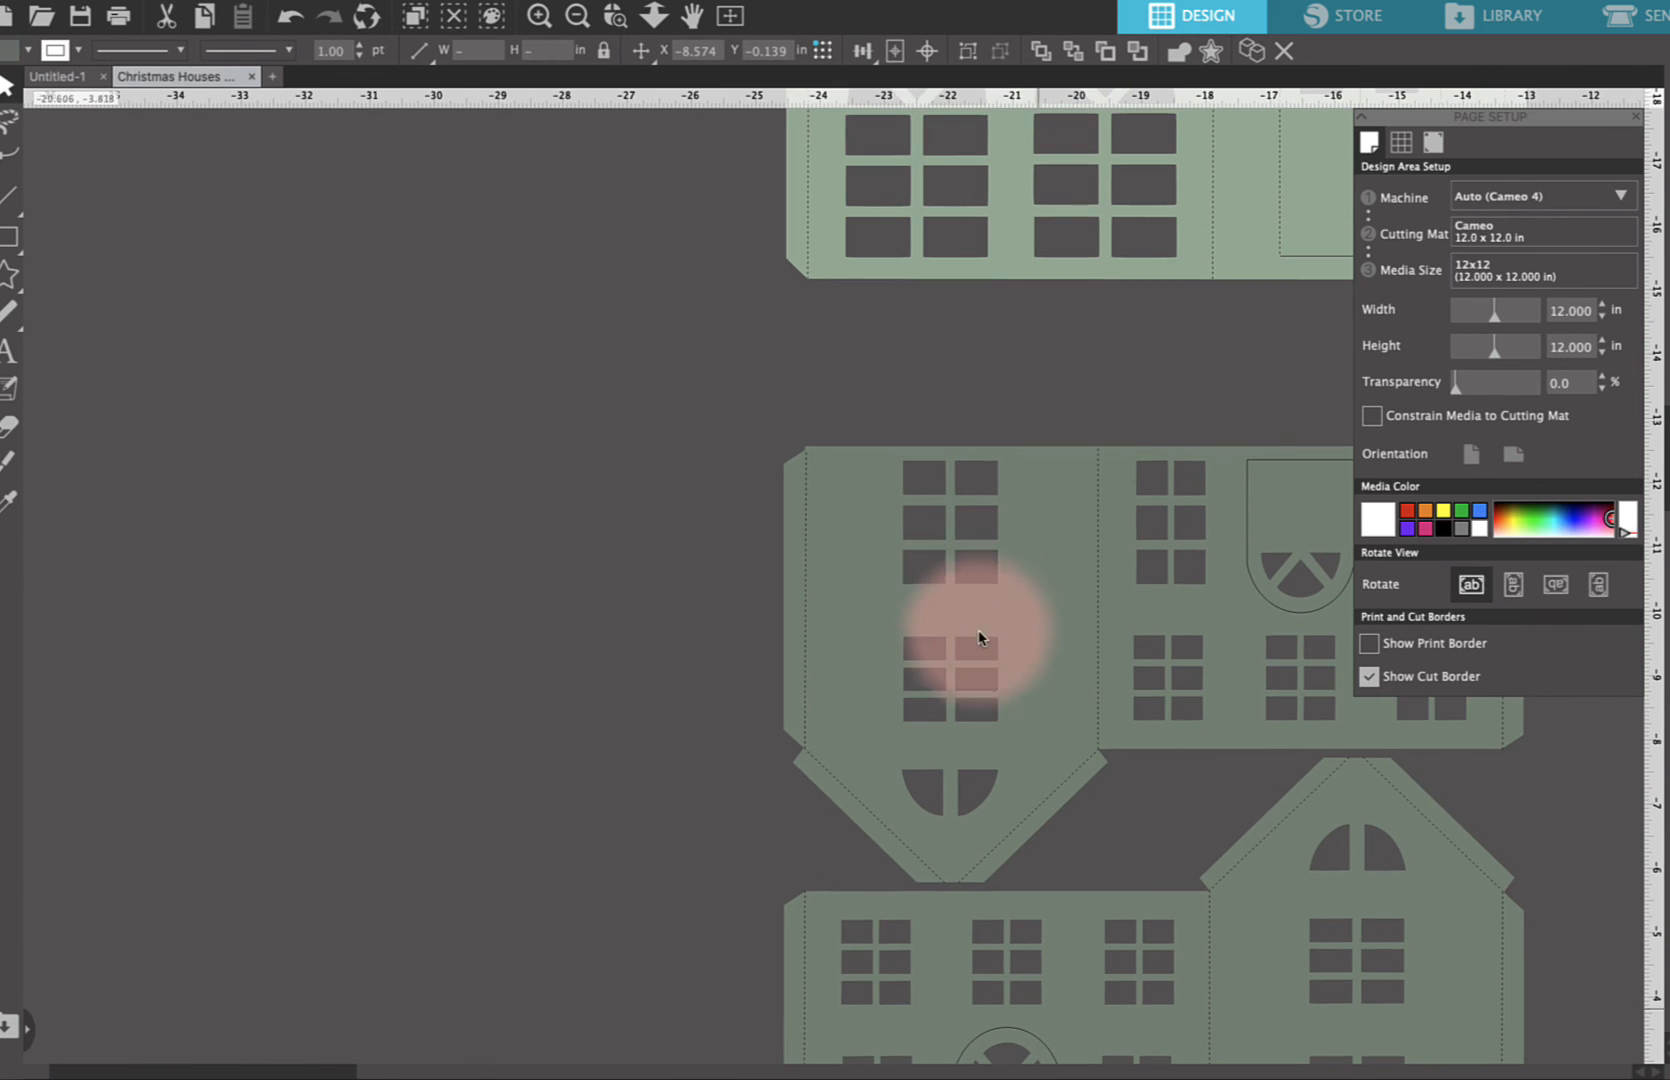
scroll(1000, 768, up, 2)
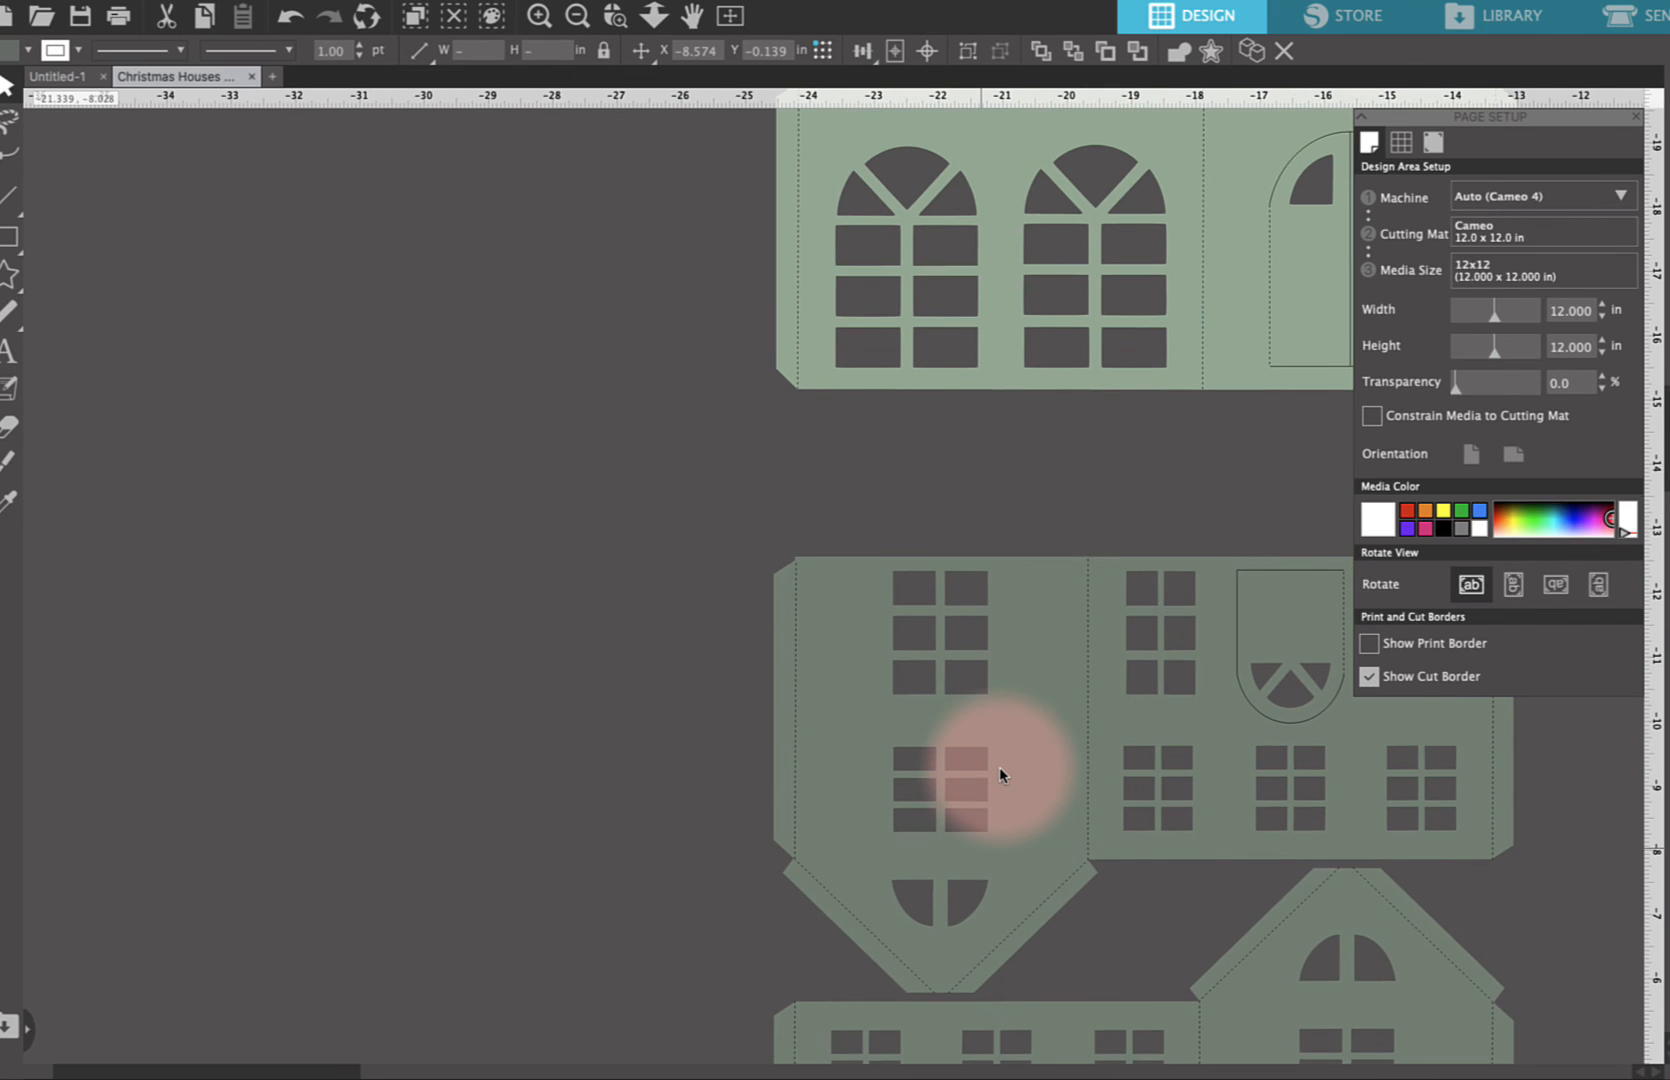
scroll(1000, 773, up, 3)
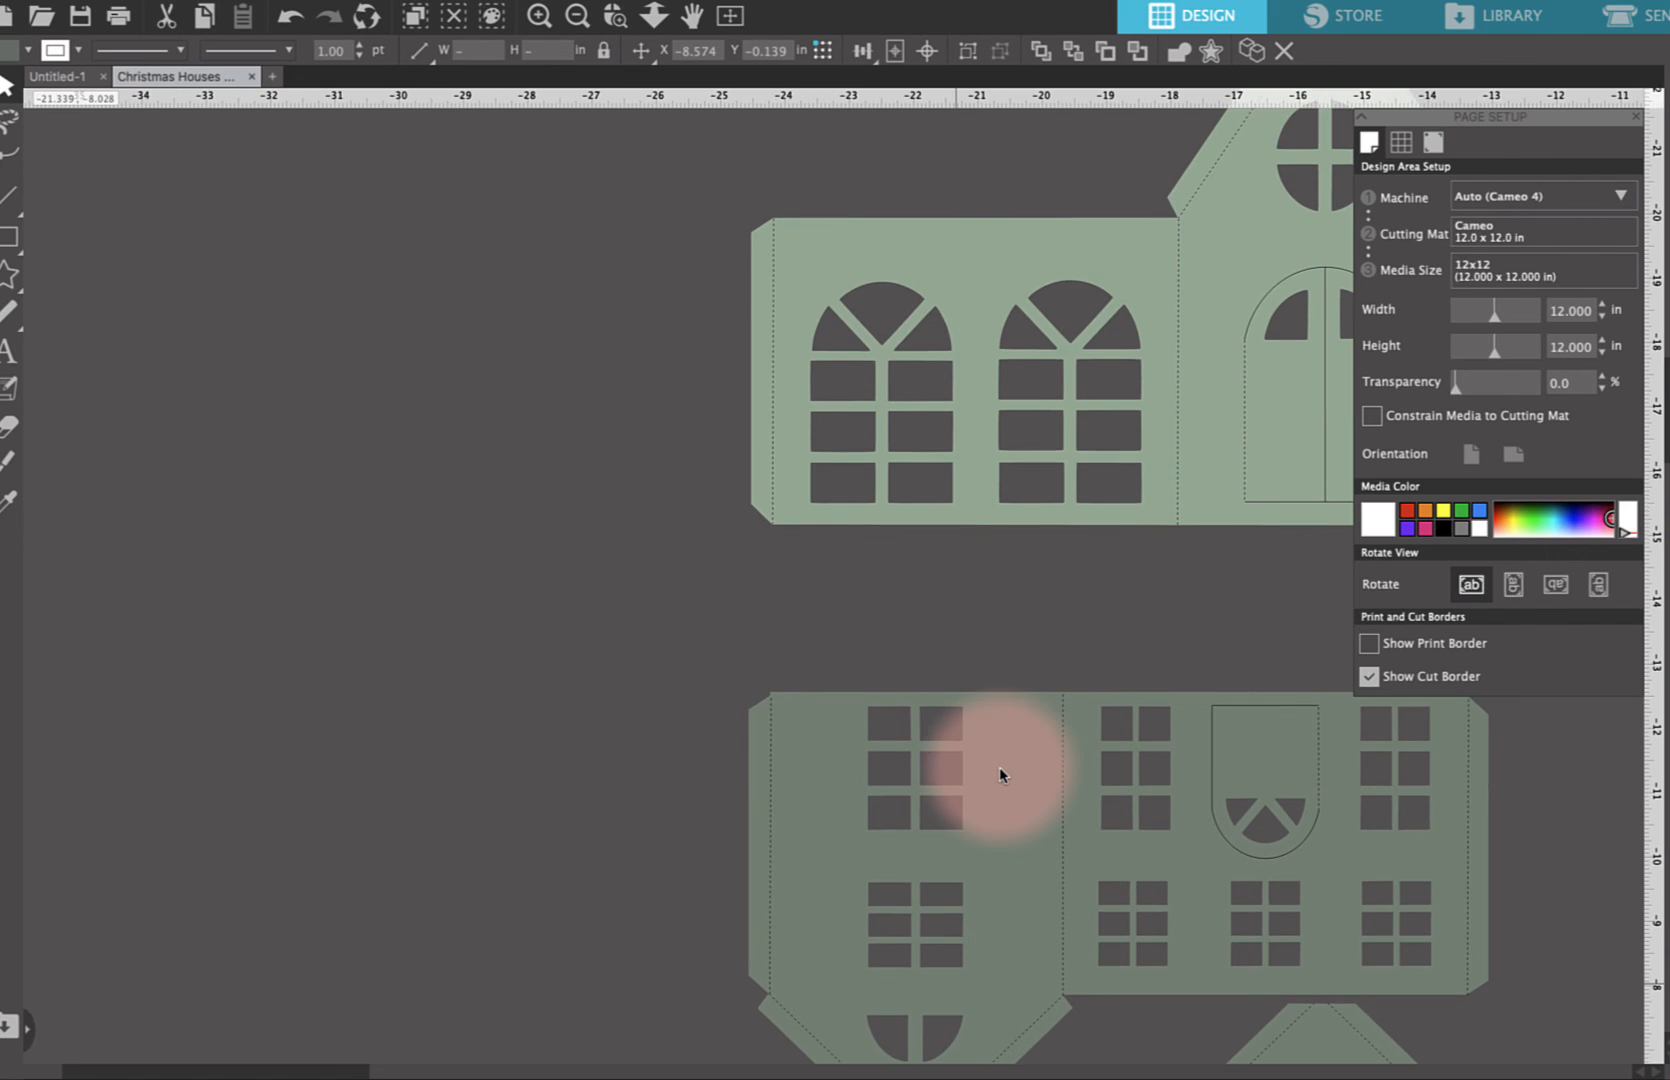
scroll(1000, 773, up, 4)
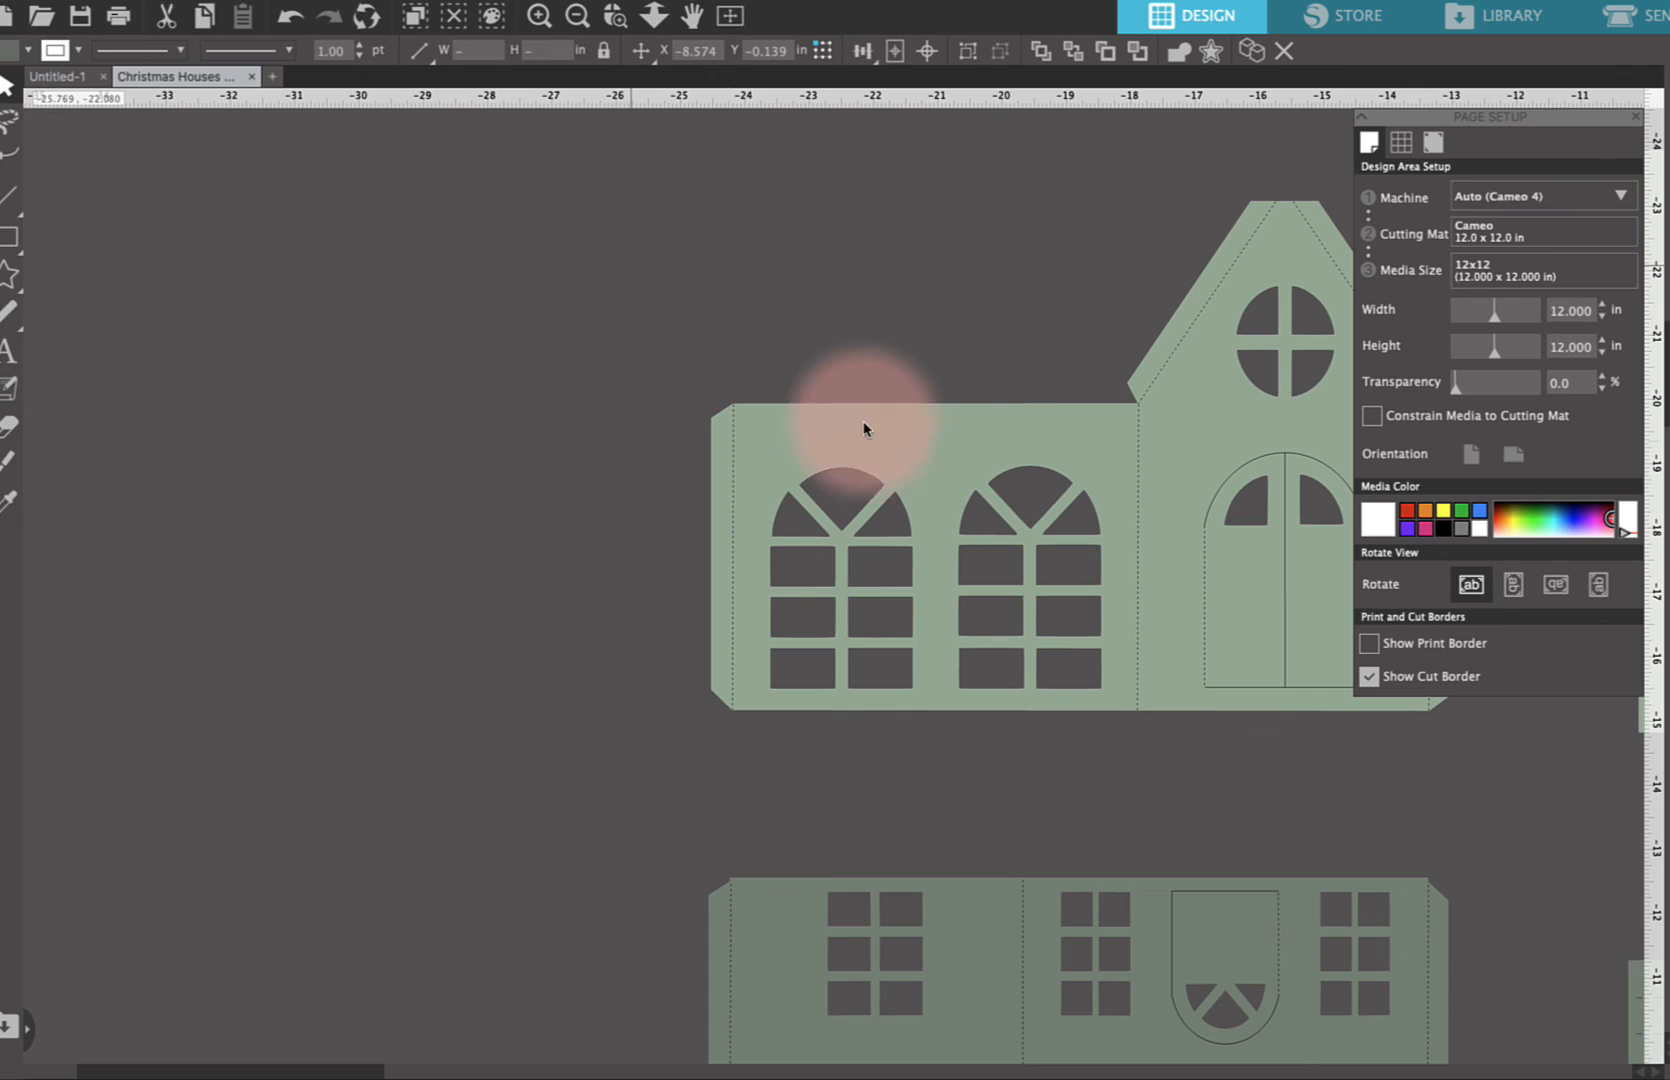
click(865, 429)
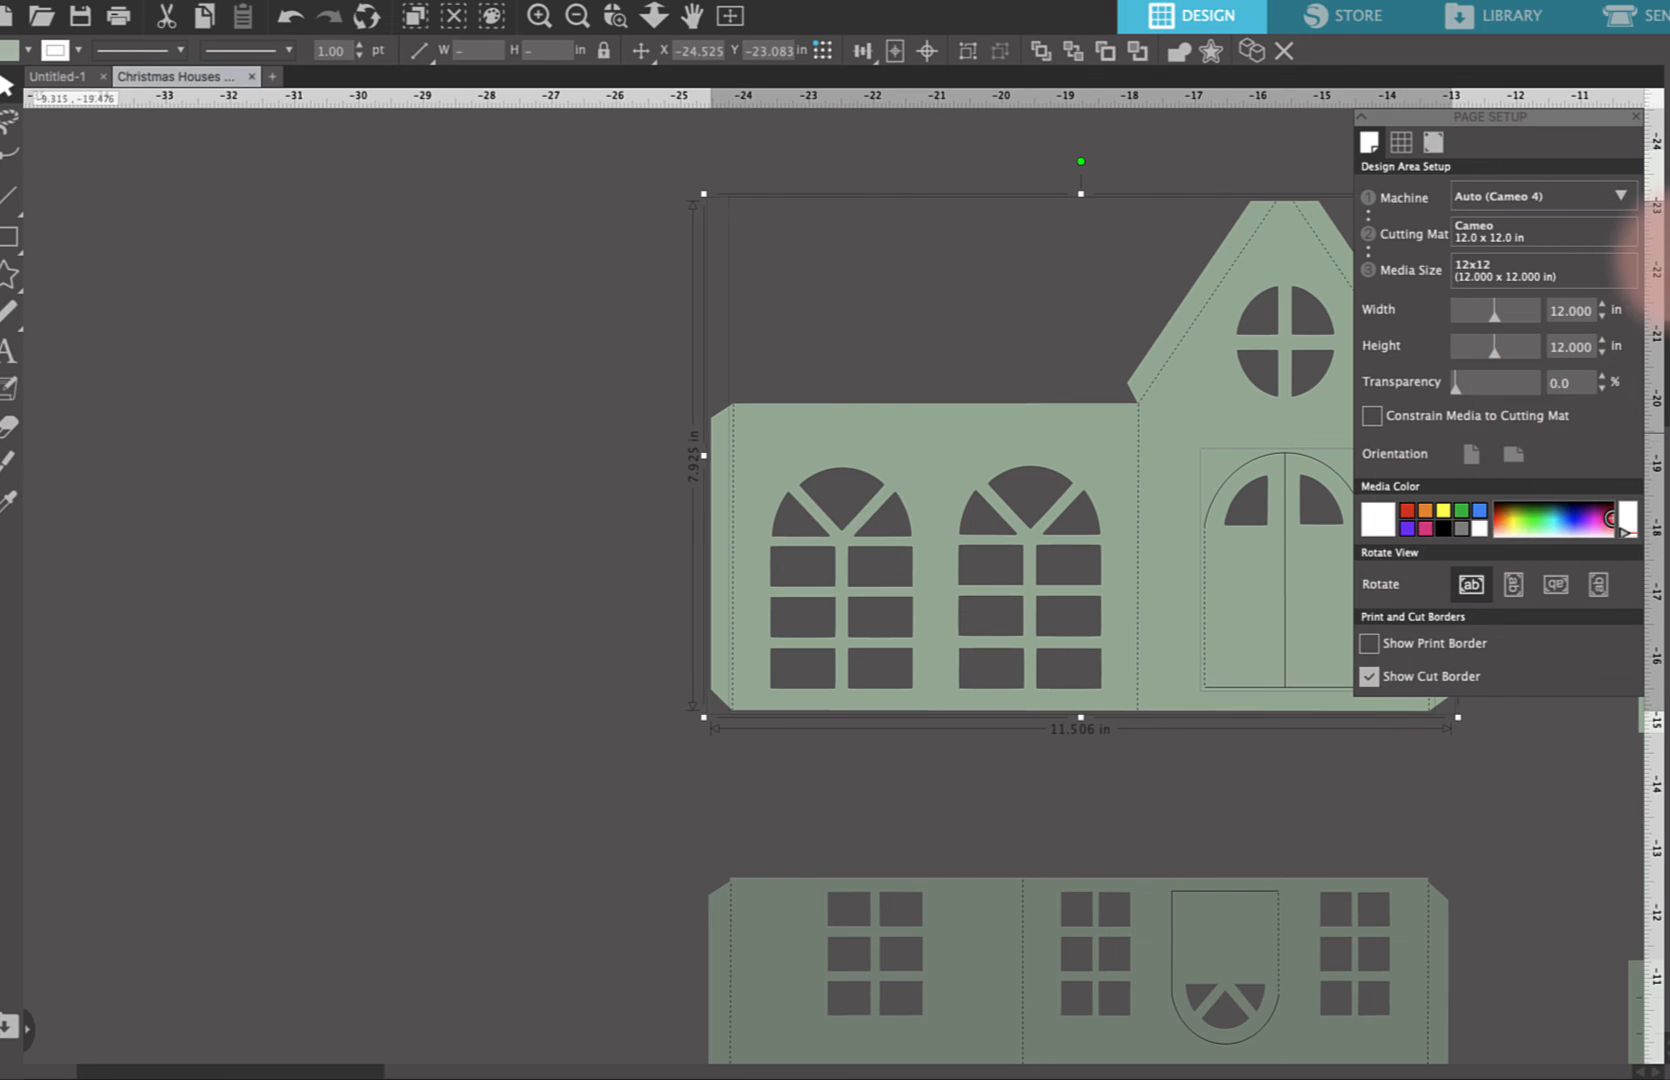
Open the Send panel and browse the Carriage 1 material list
click(1625, 27)
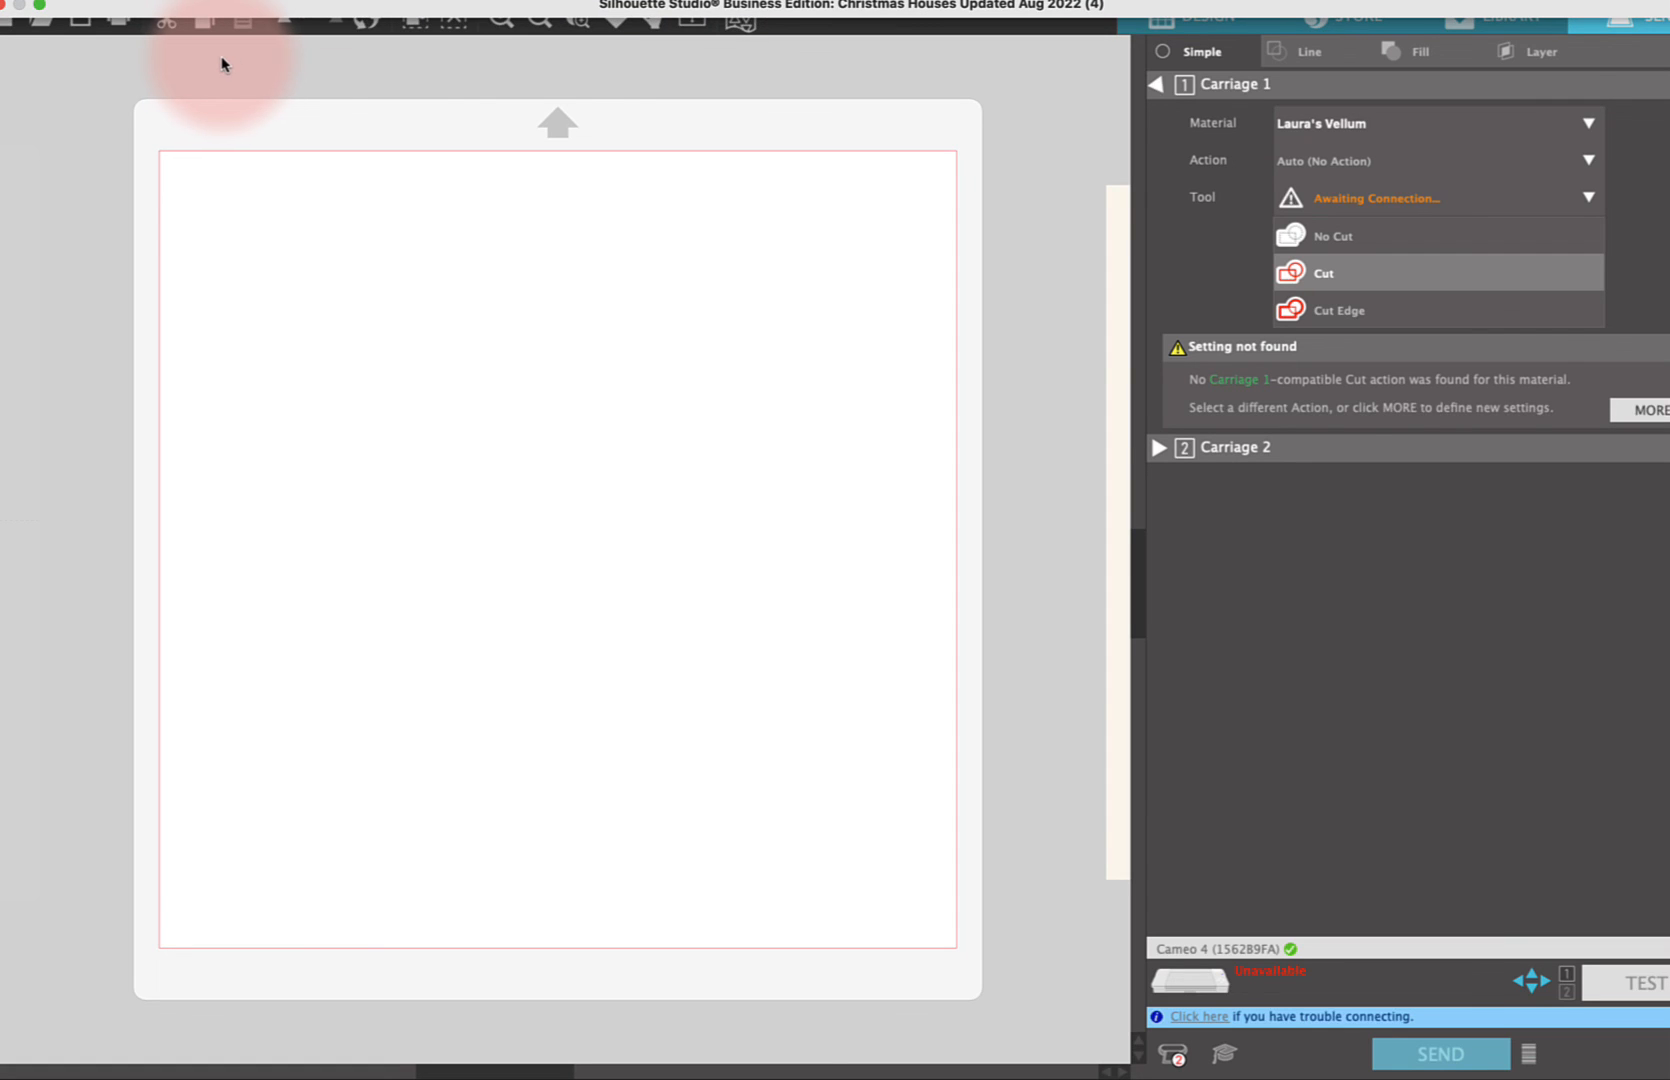
click(1590, 125)
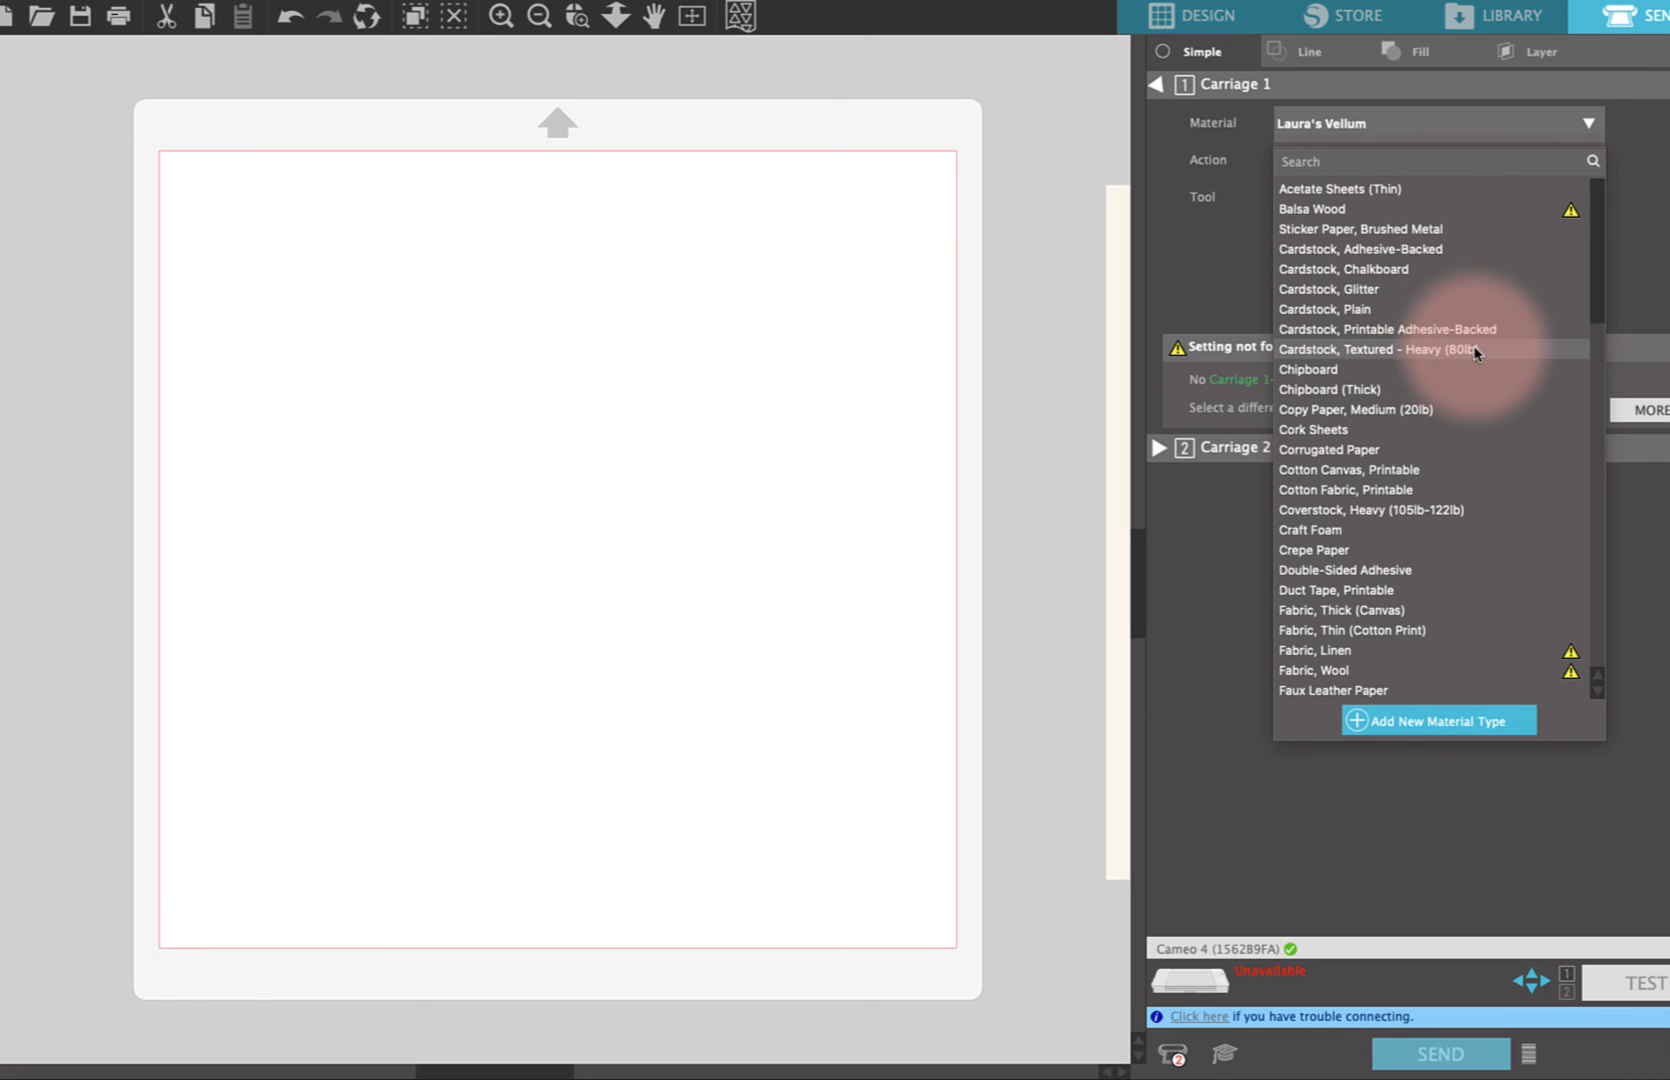
click(1369, 349)
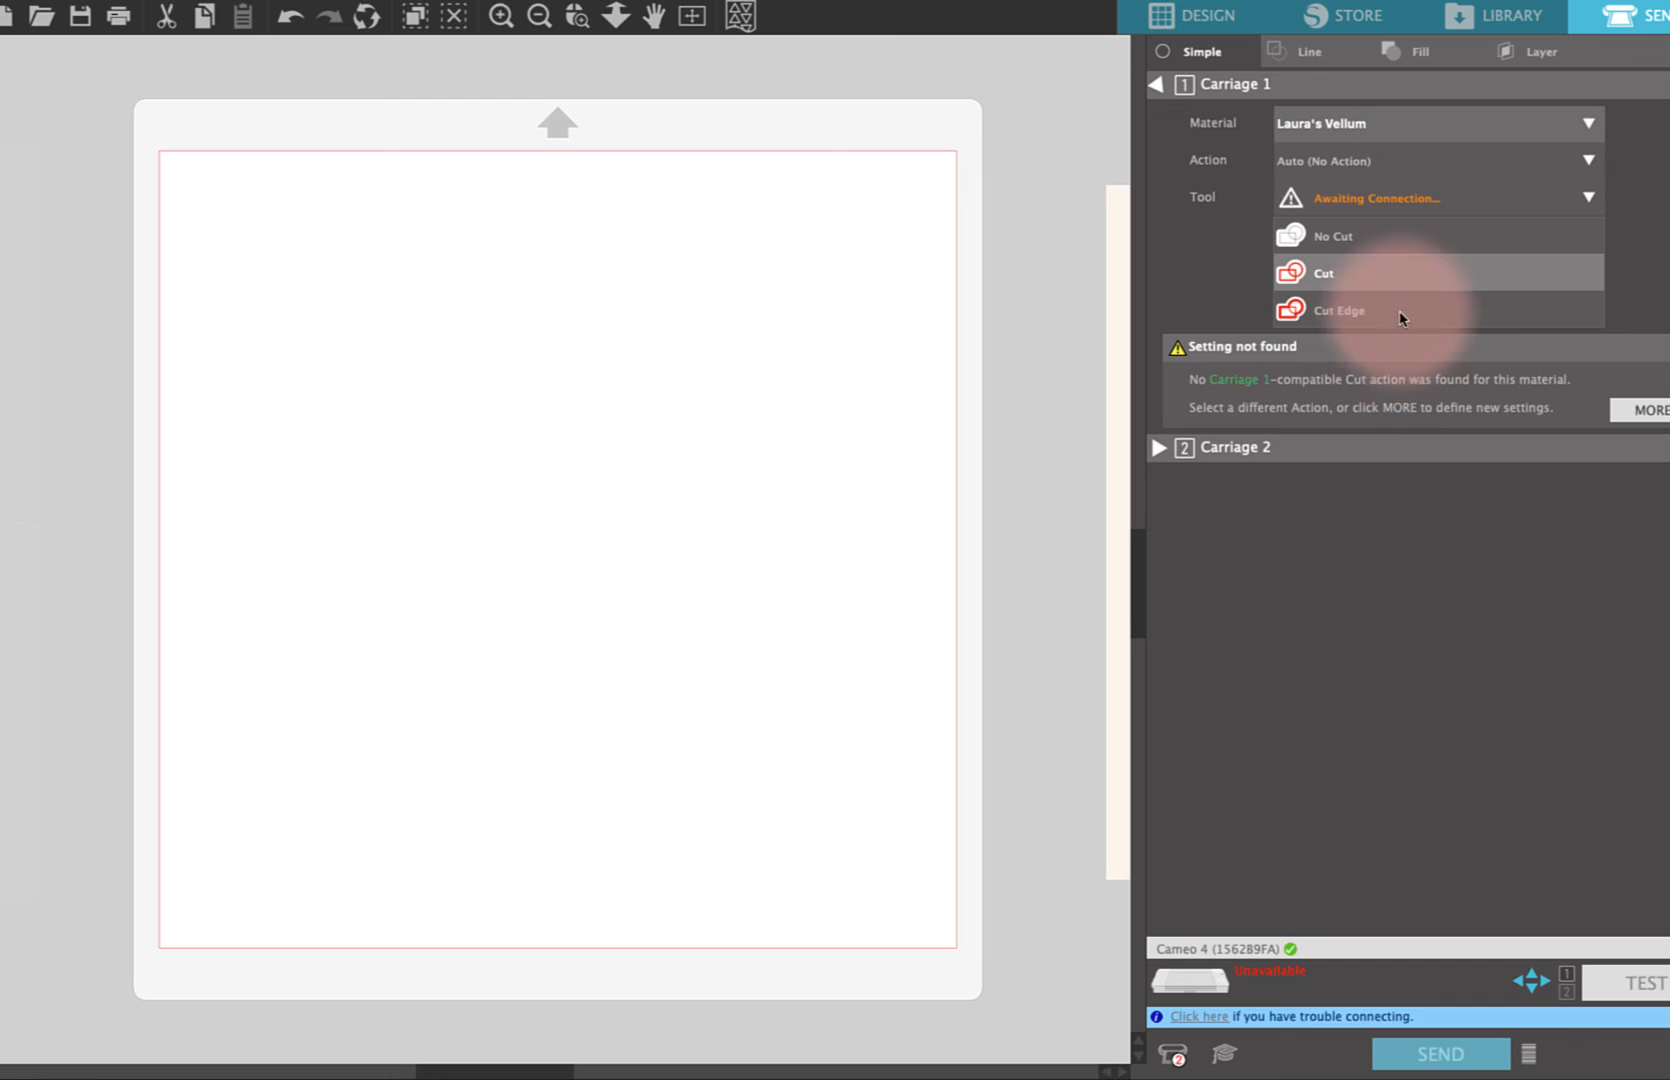
click(1589, 124)
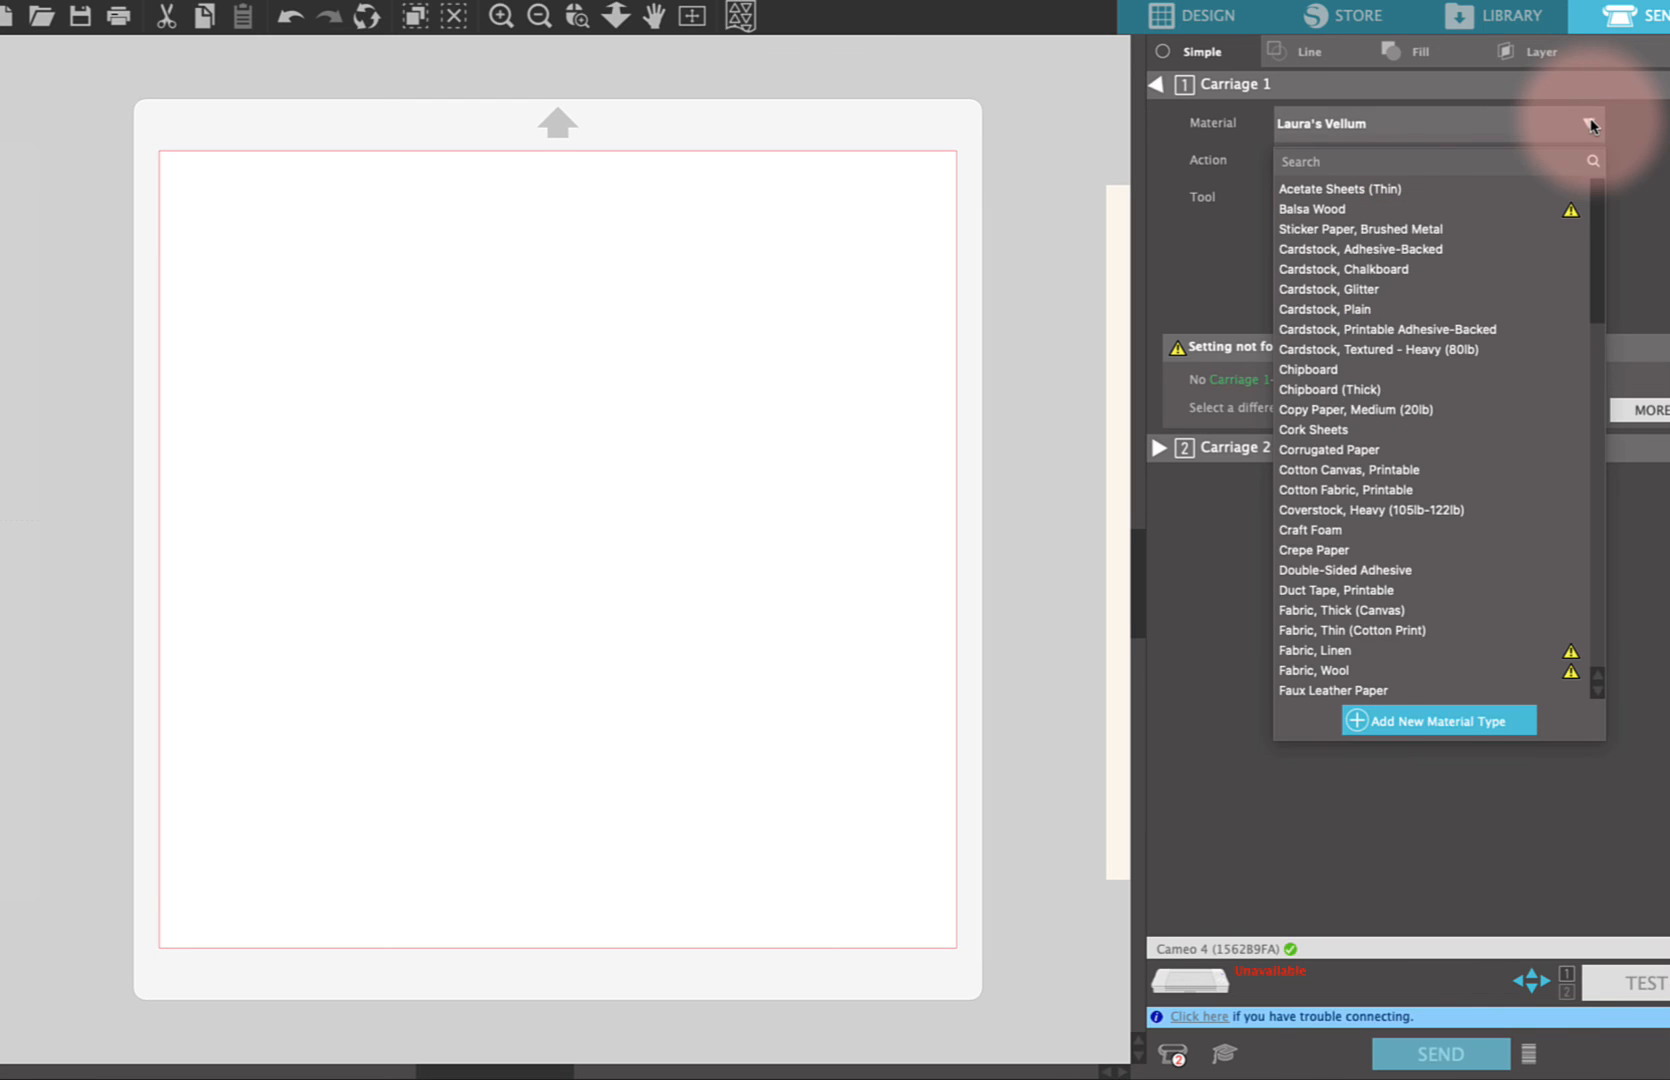
scroll(1354, 528, down, 10)
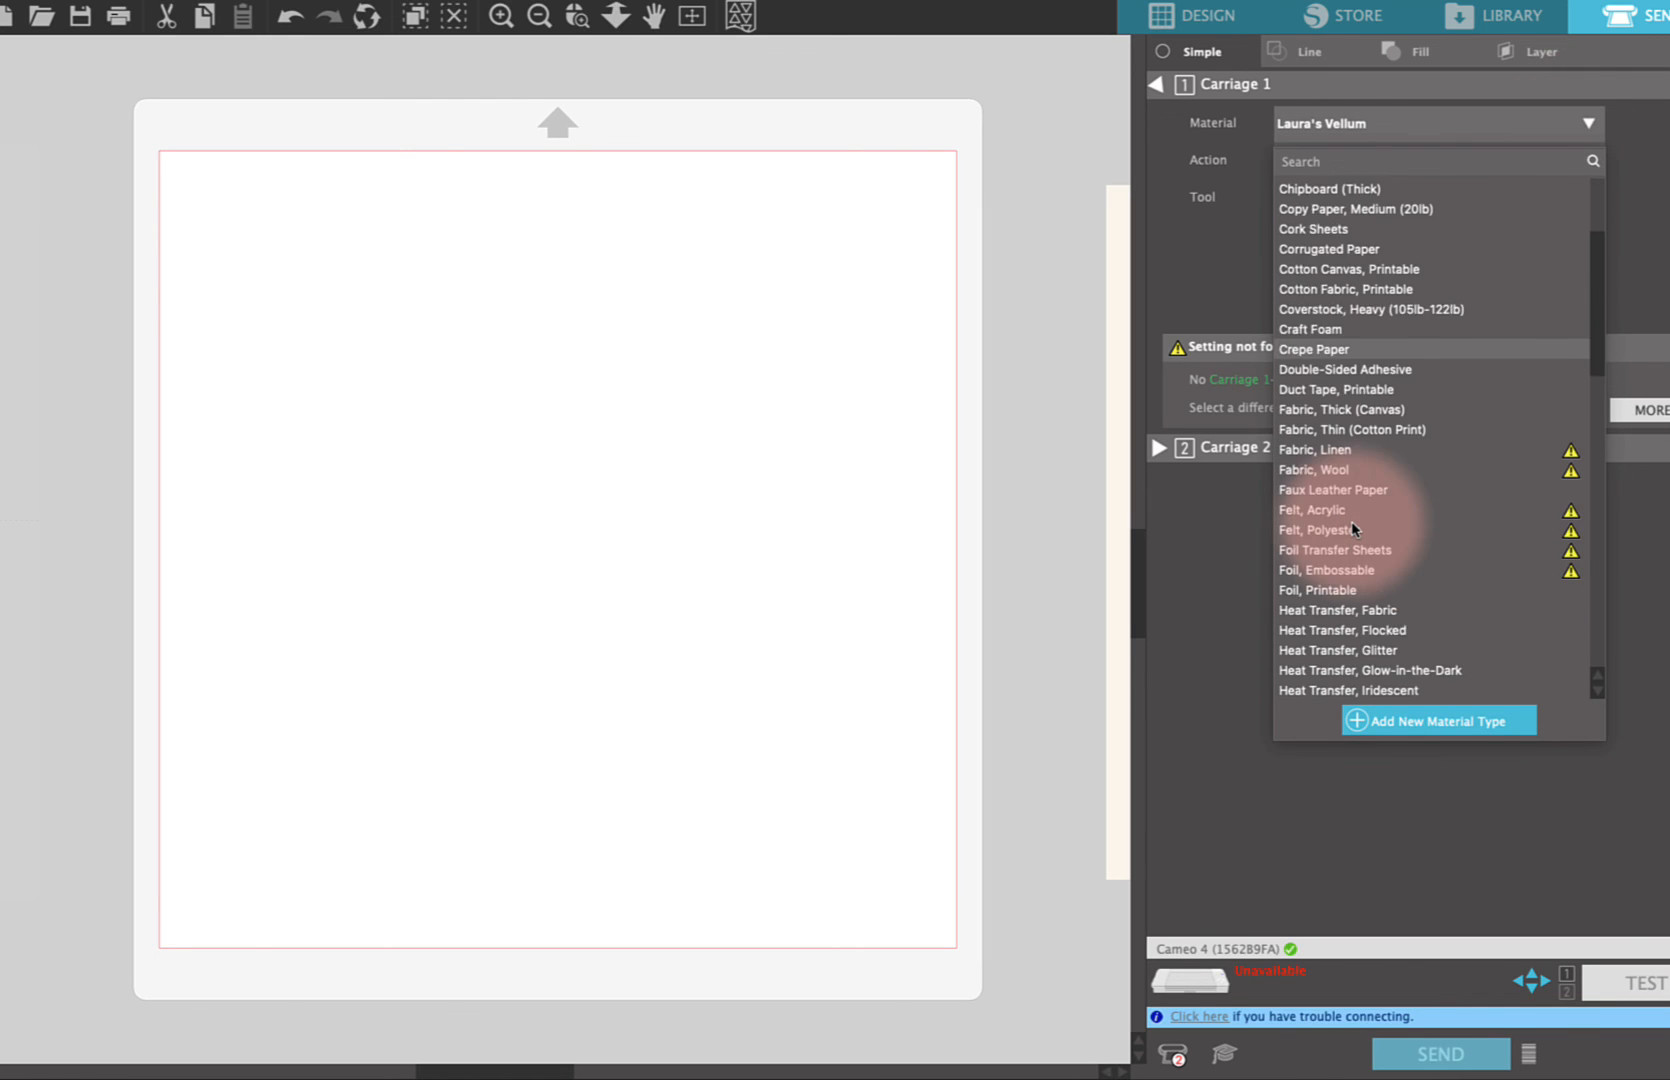
scroll(1354, 528, down, 5)
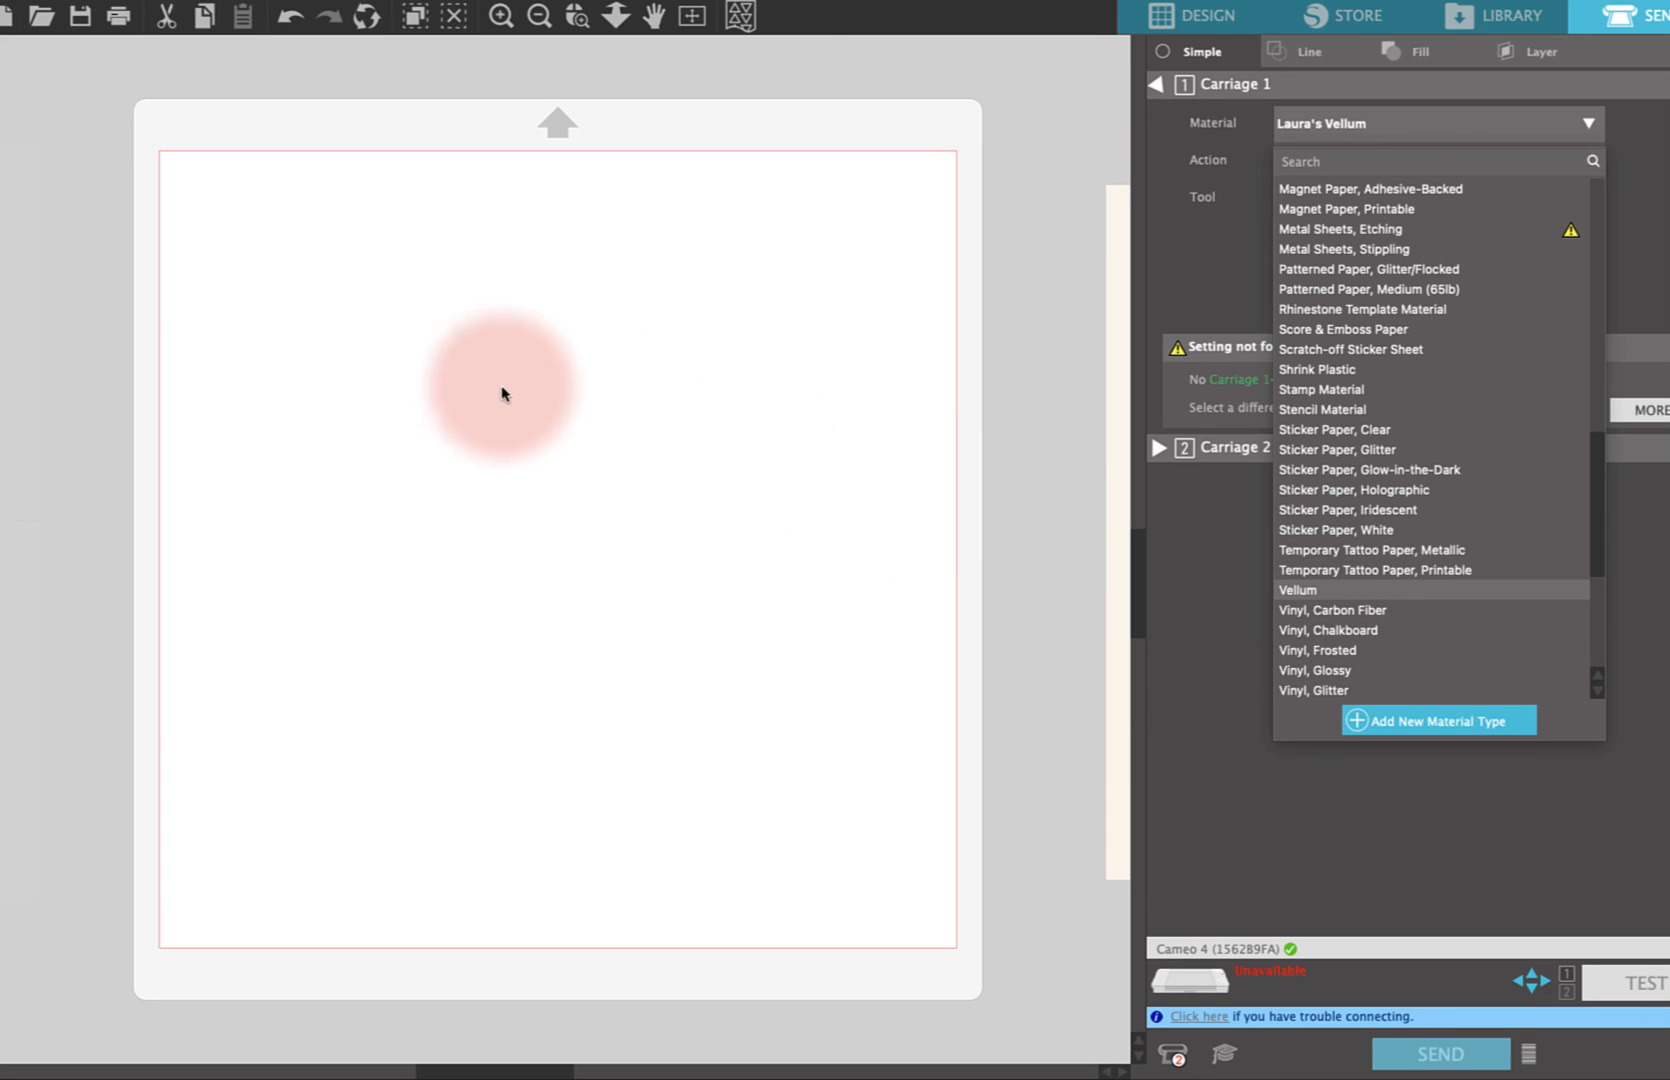
click(362, 356)
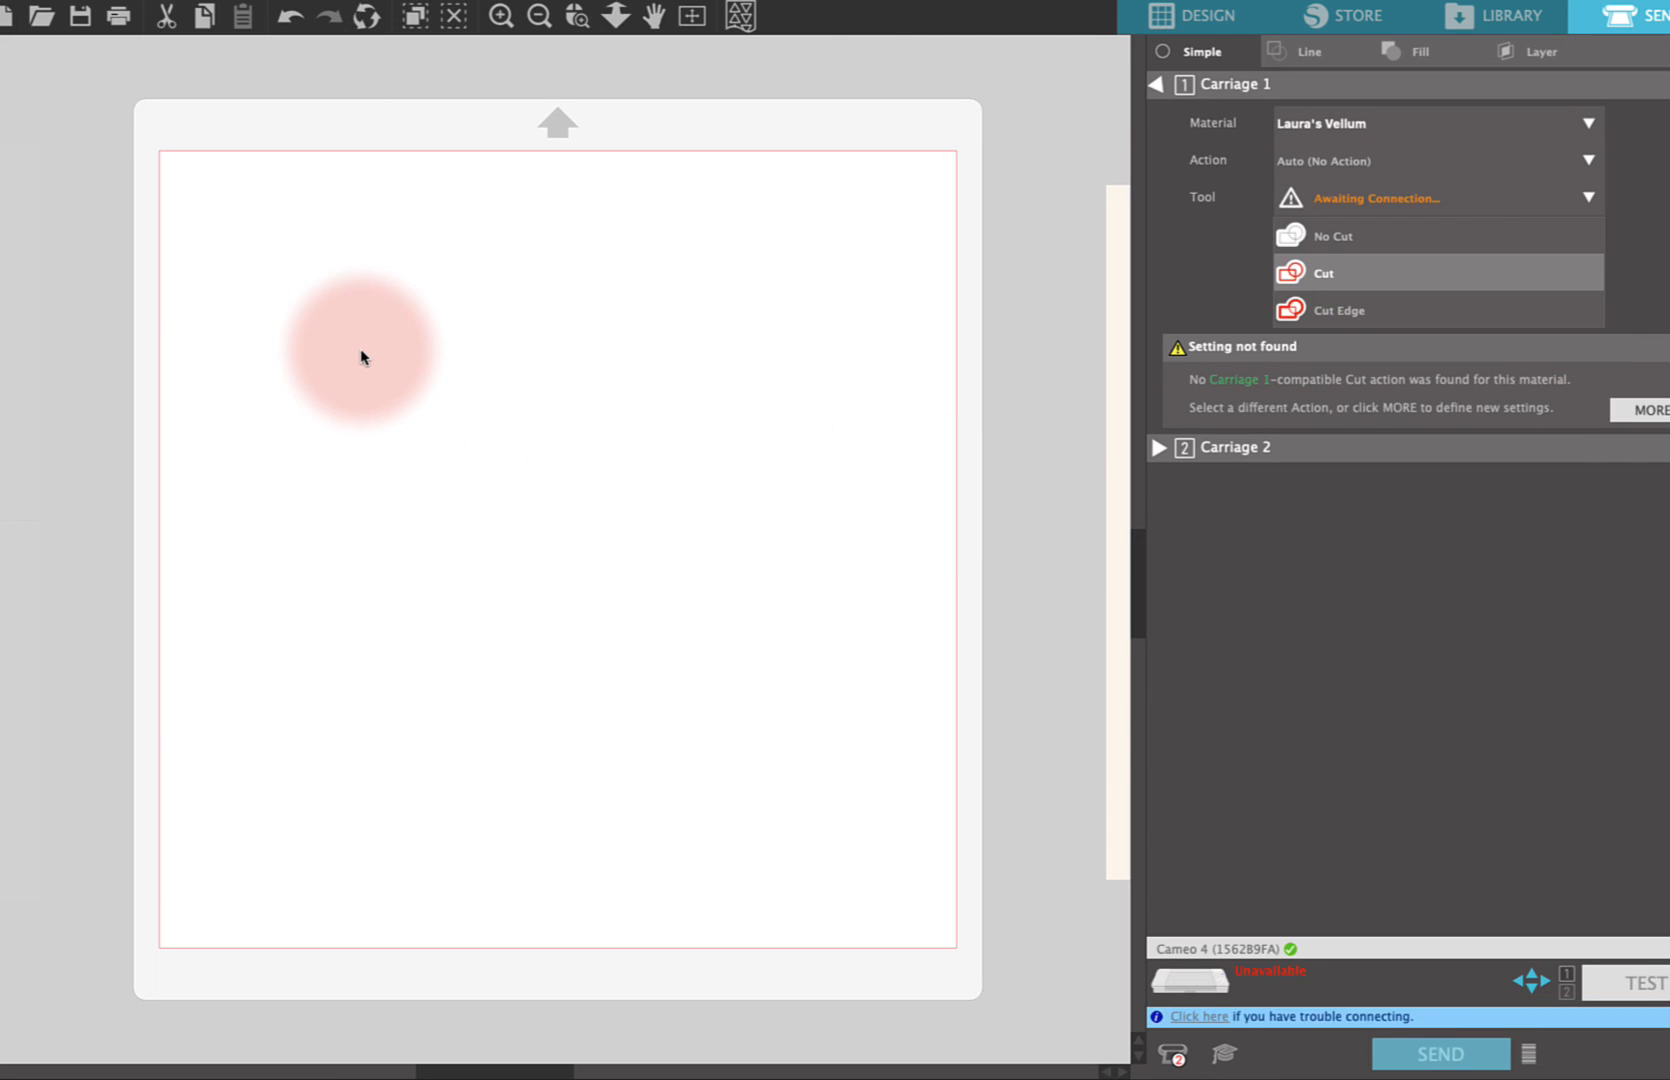
mouse_move(1158, 2)
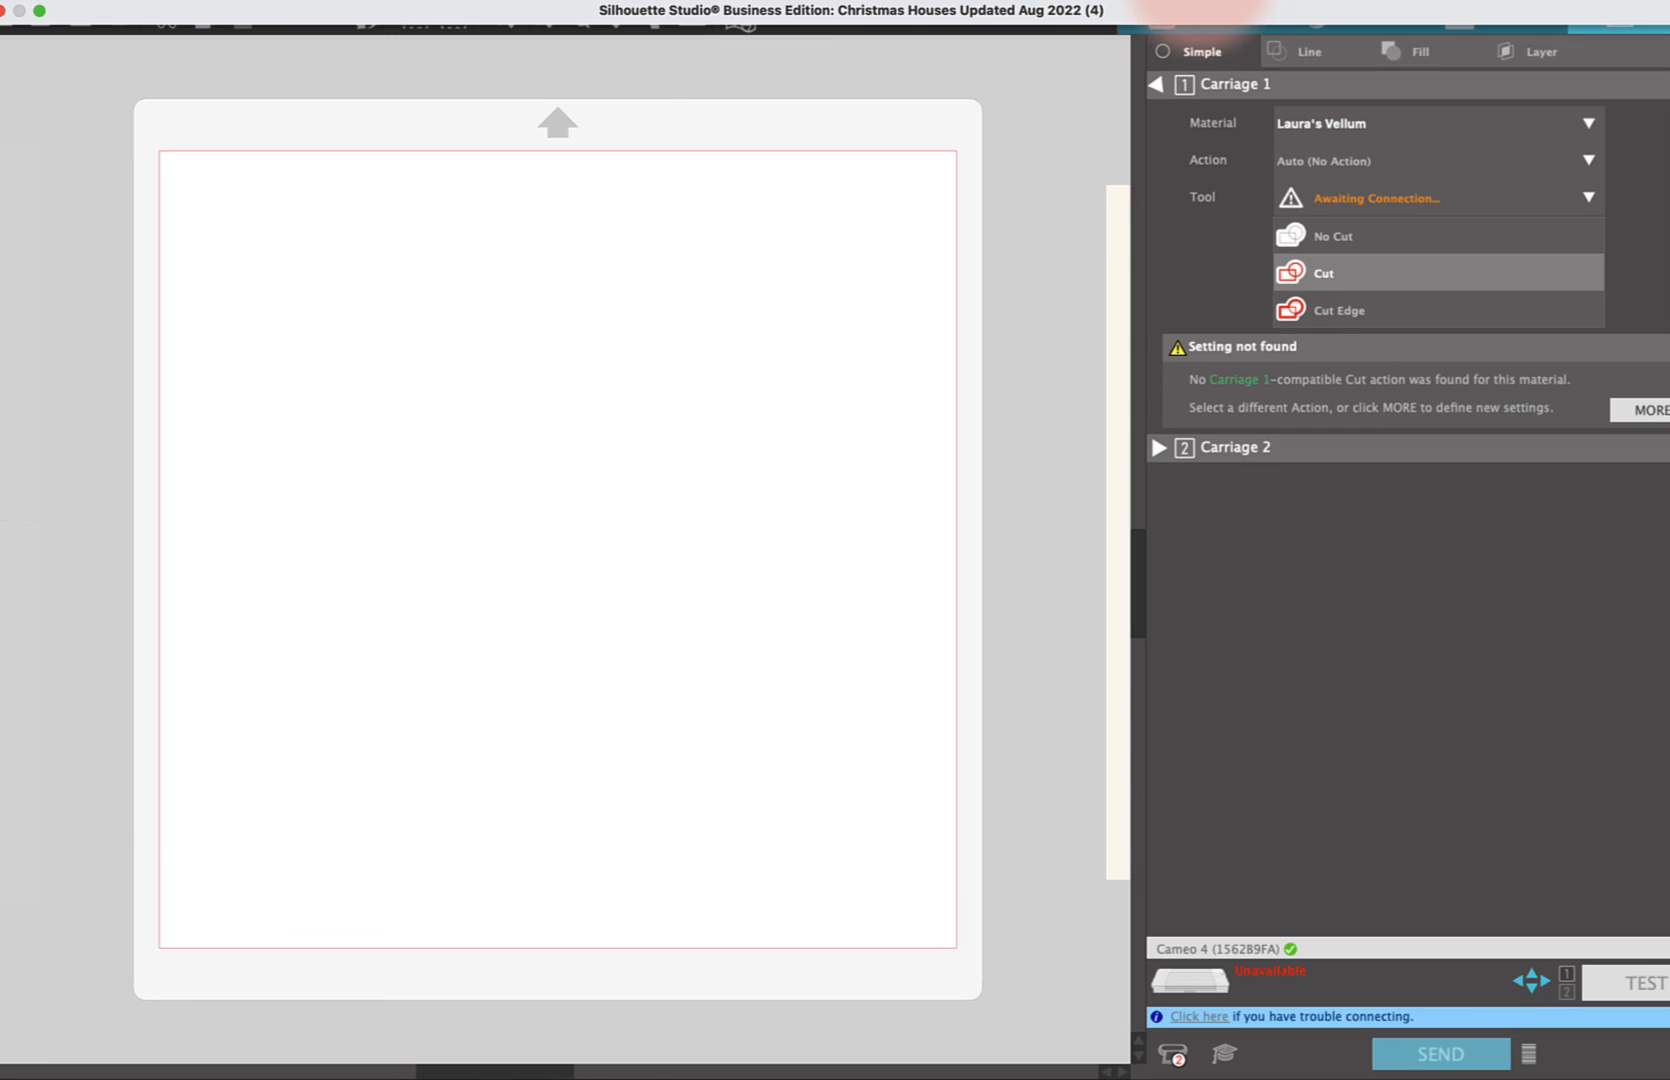